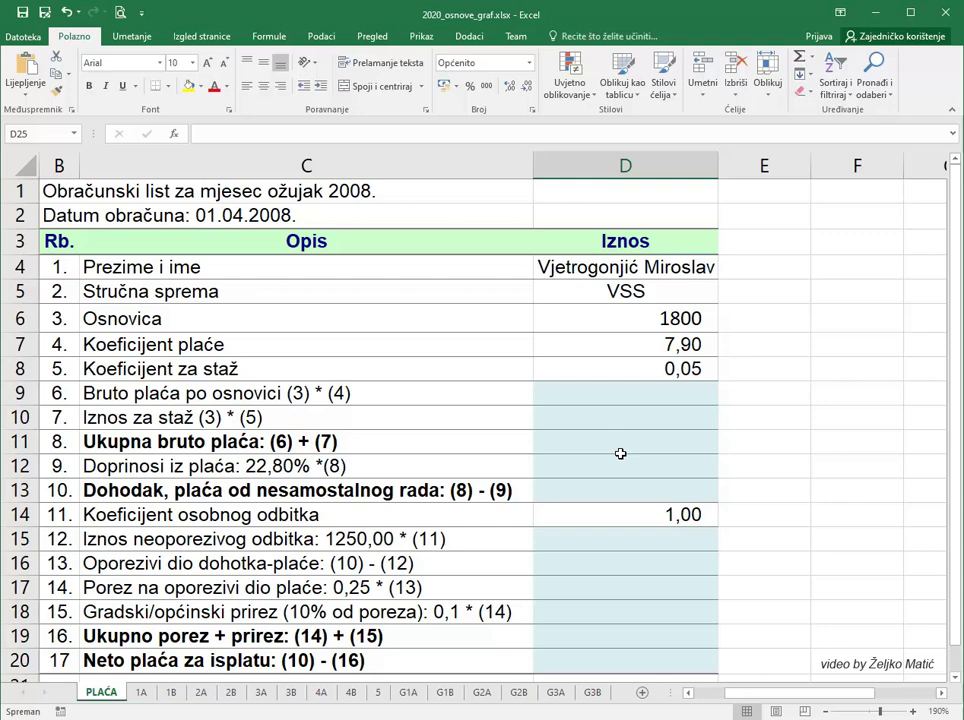
Step: Enter basic gross pay =D6*D7 in D9 (14.220,00) and format it as kn currency
{"action": "left_click", "coordinate": [605, 393]}
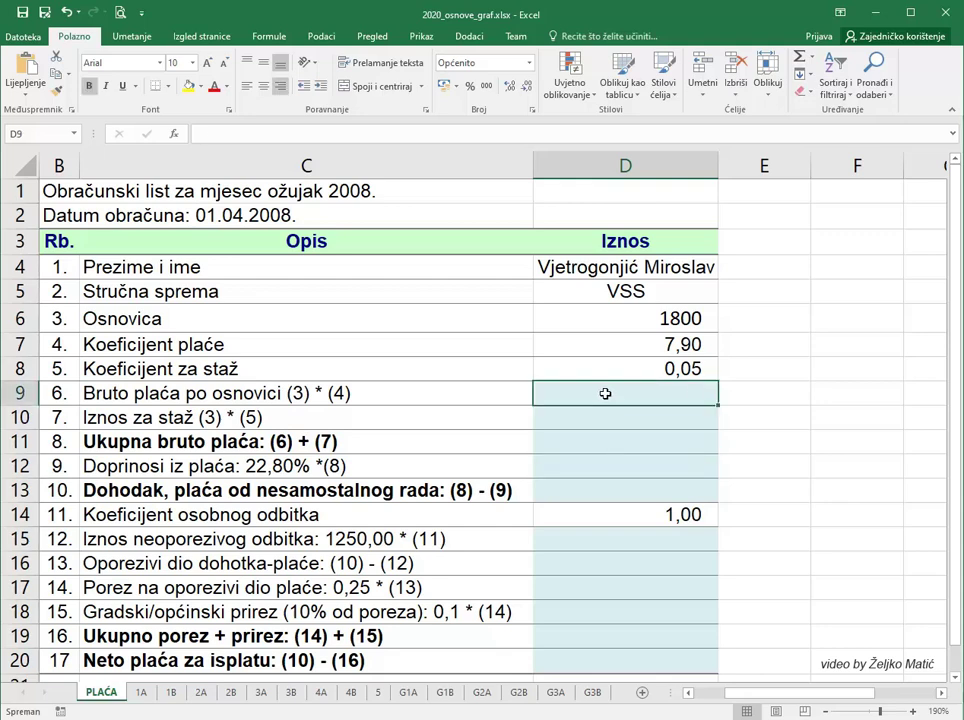
{"action": "type", "text": "="}
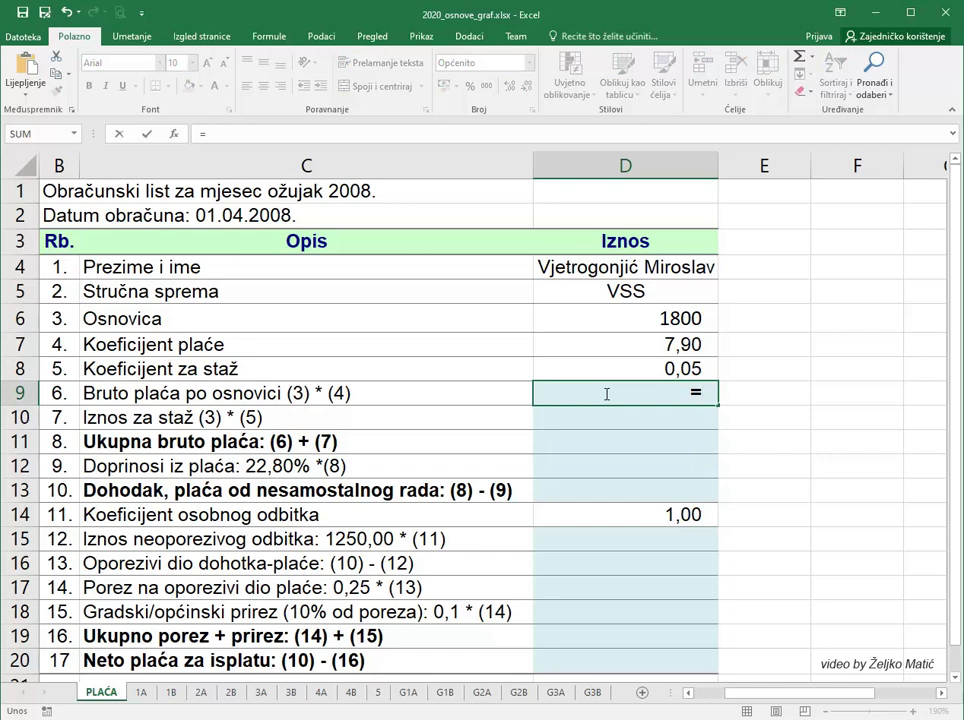
{"action": "left_click", "coordinate": [613, 319]}
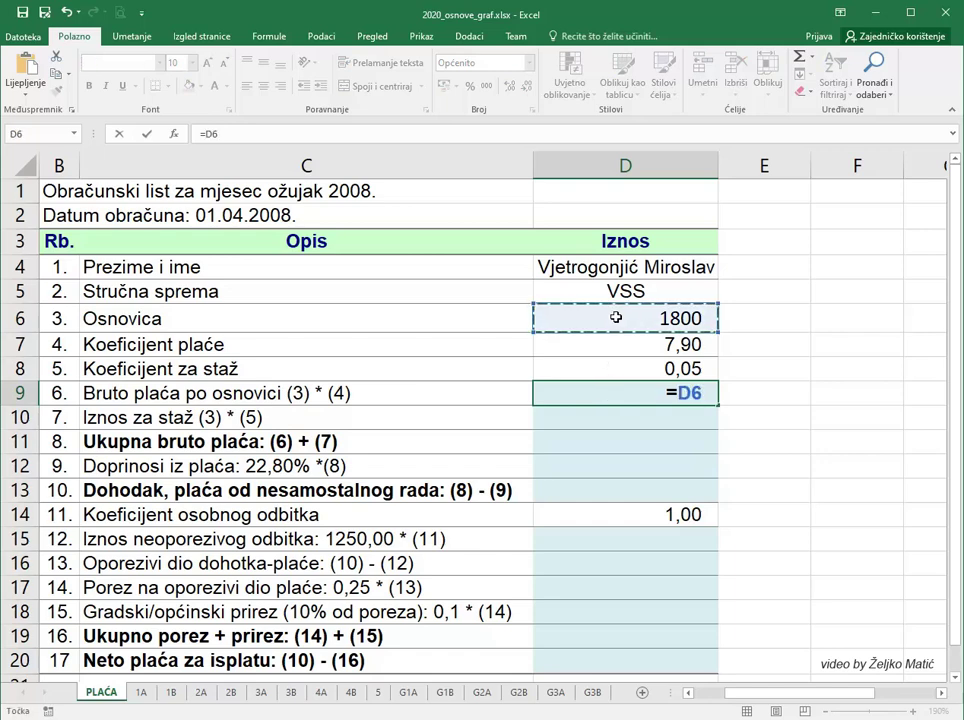
{"action": "type", "text": "*"}
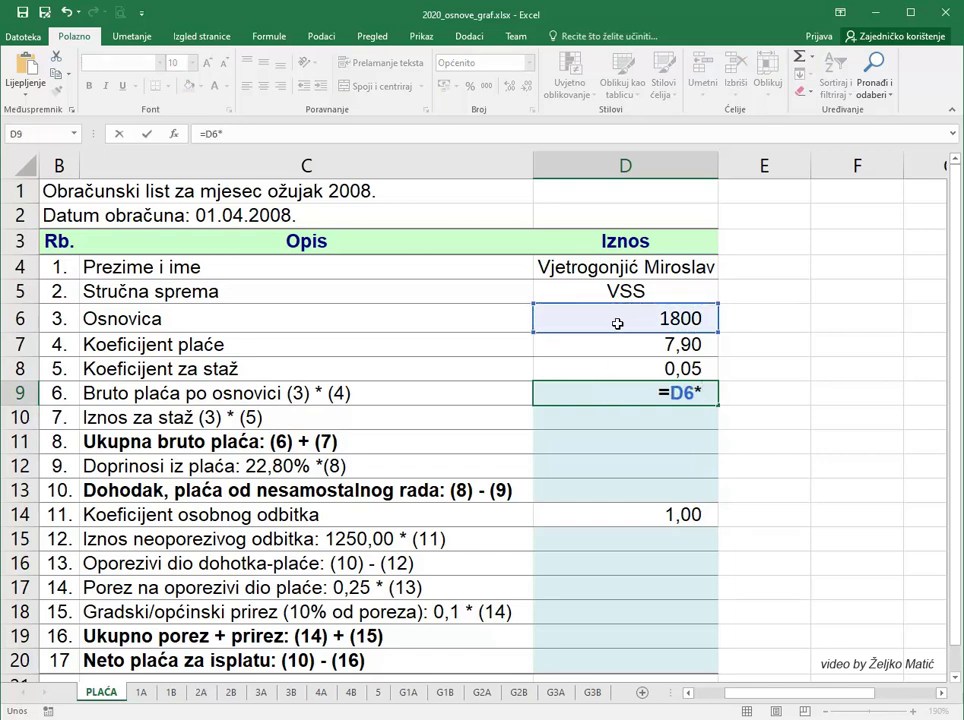
{"action": "left_click", "coordinate": [620, 346]}
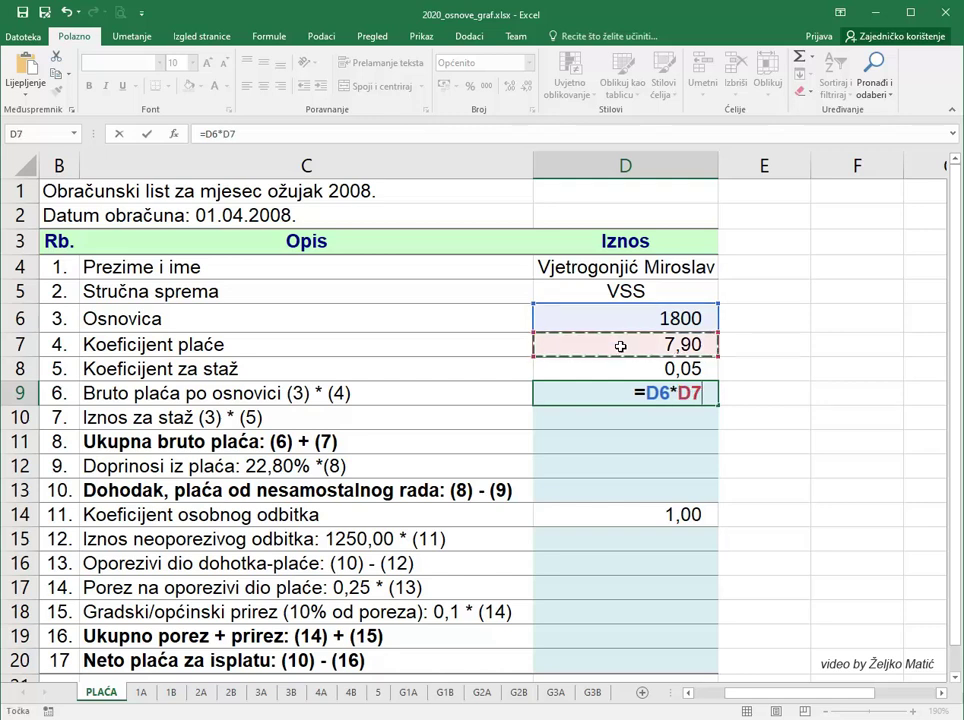
{"action": "key", "text": "Return"}
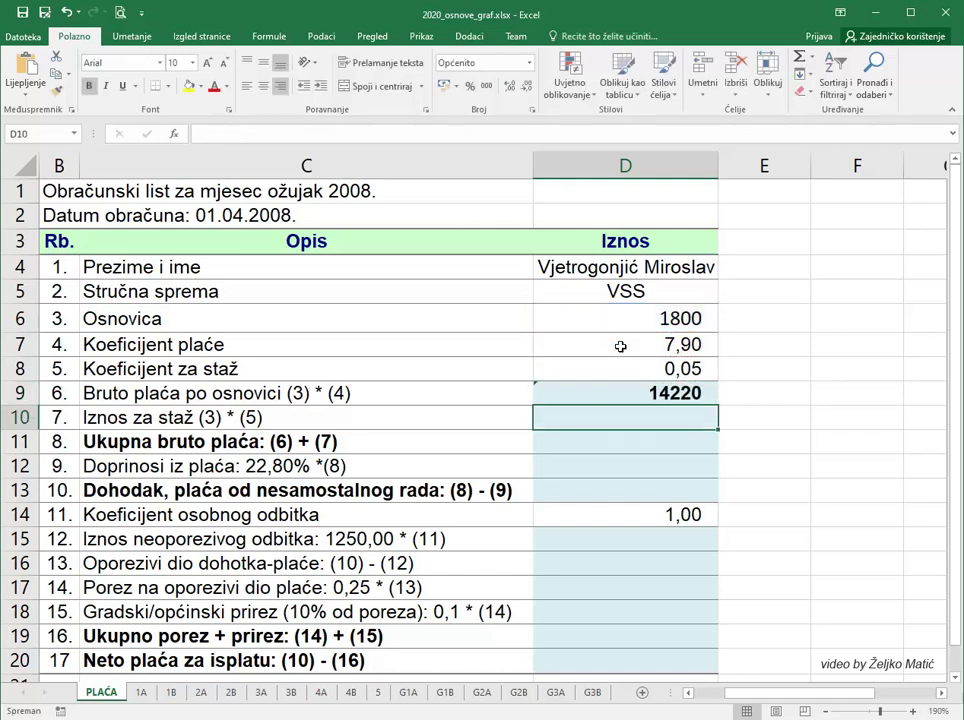
{"action": "left_click", "coordinate": [632, 396]}
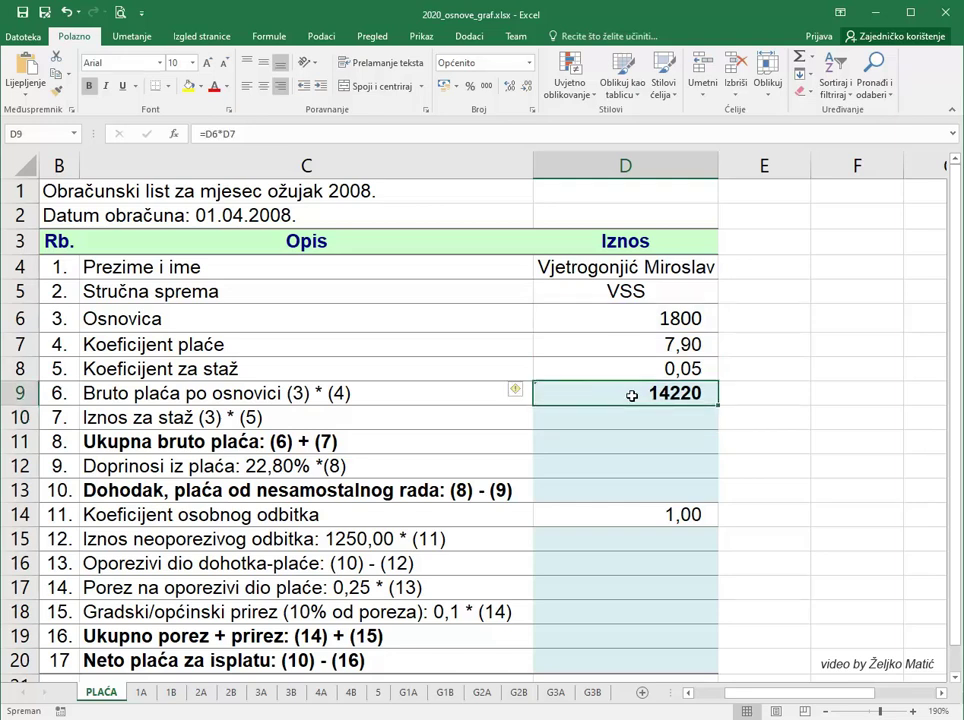
{"action": "left_click", "coordinate": [455, 86]}
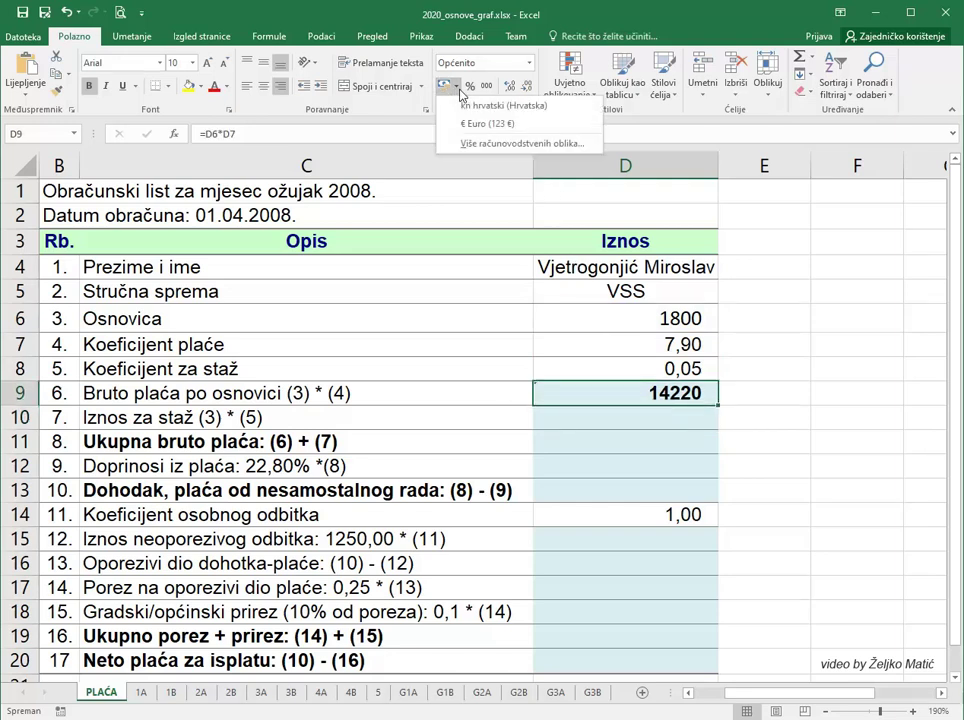
{"action": "left_click", "coordinate": [465, 102]}
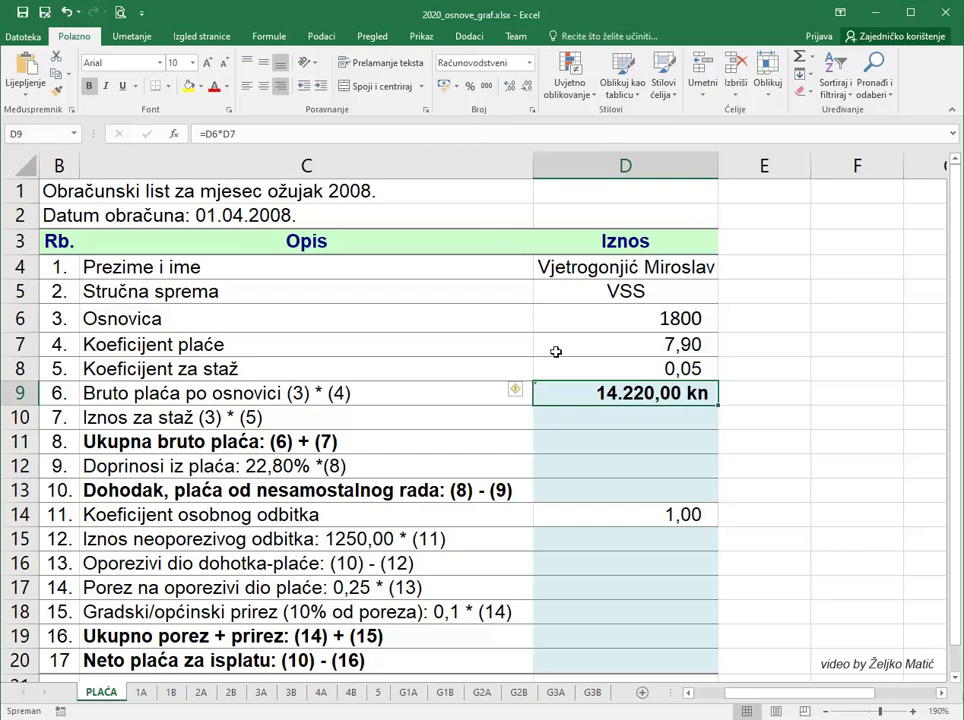
Step: Enter the seniority amount =D6*D8 in D10 (90,00) and format it as kn currency
{"action": "left_click", "coordinate": [626, 418]}
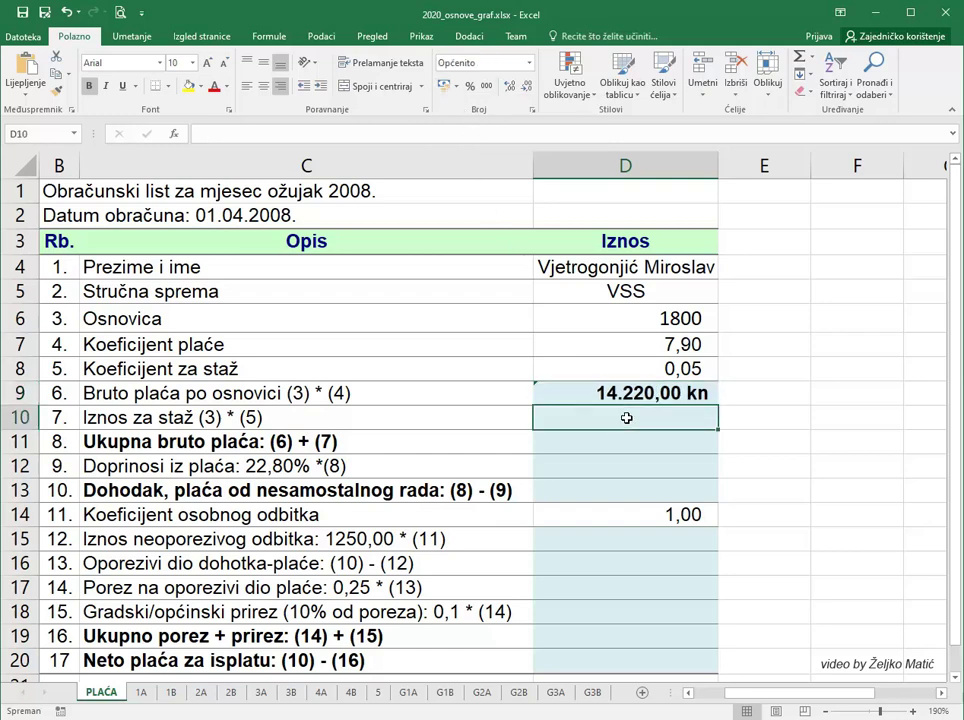
{"action": "type", "text": "="}
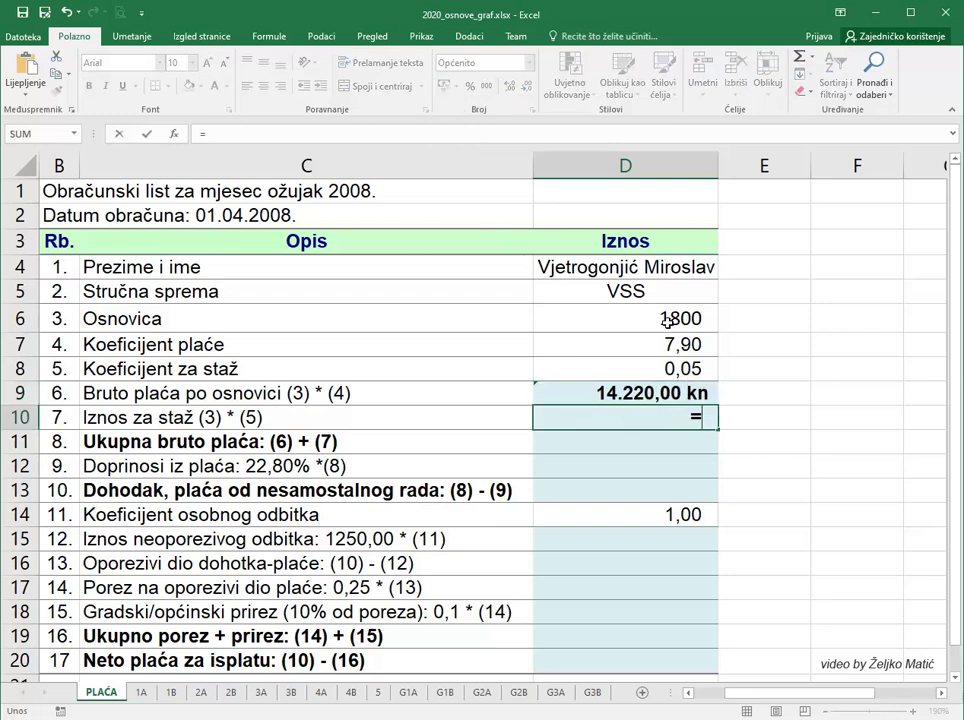
{"action": "left_click", "coordinate": [665, 318]}
{"action": "type", "text": "*"}
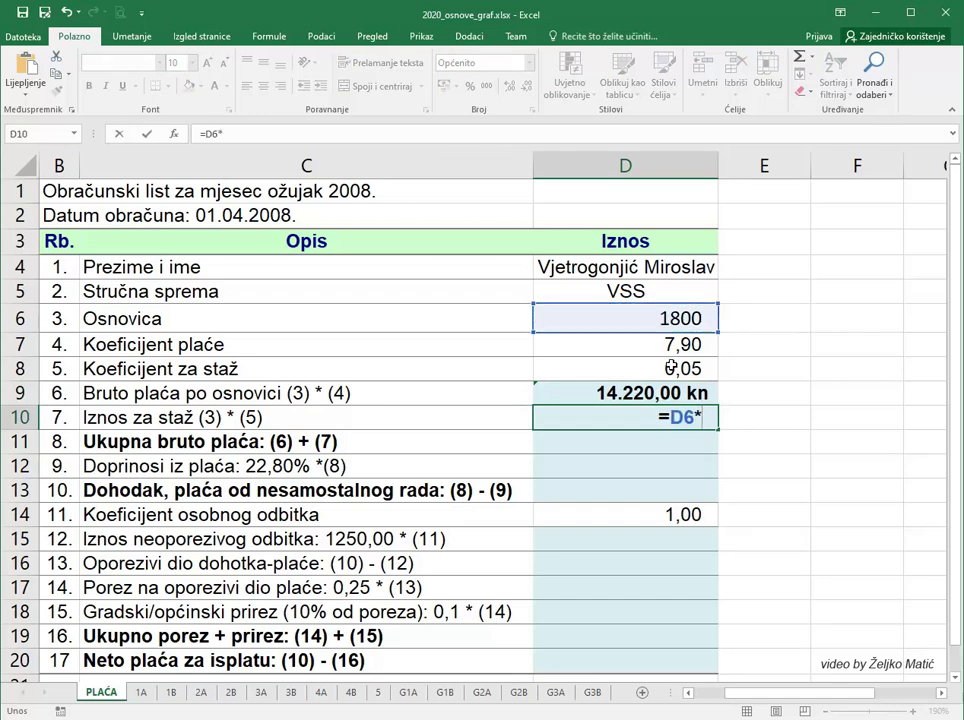
{"action": "left_click", "coordinate": [672, 368]}
{"action": "key", "text": "Return"}
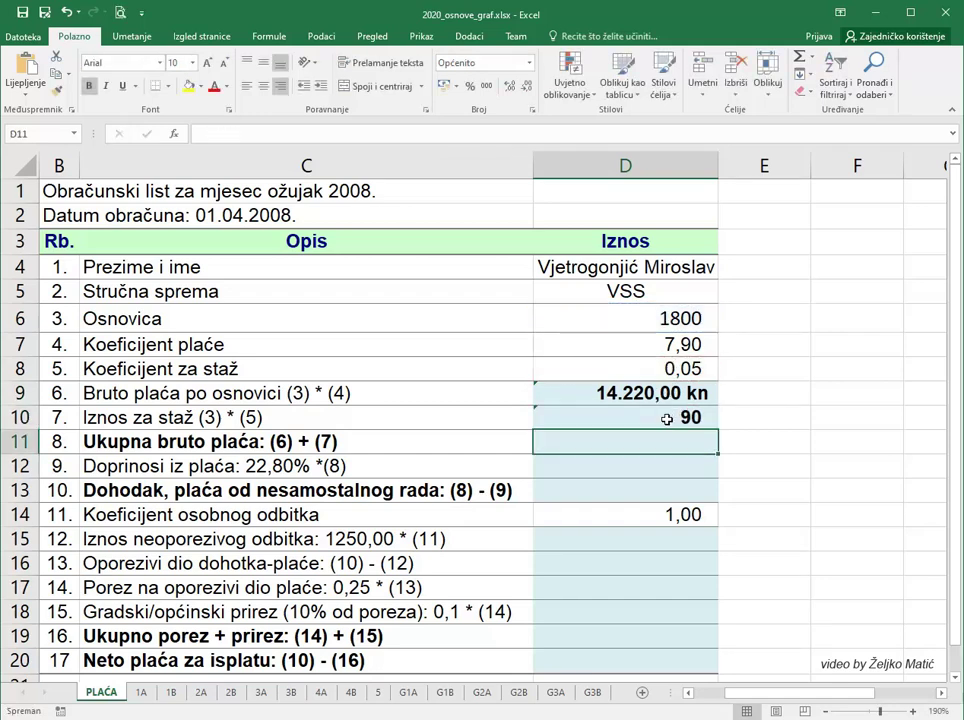
{"action": "left_click", "coordinate": [672, 417]}
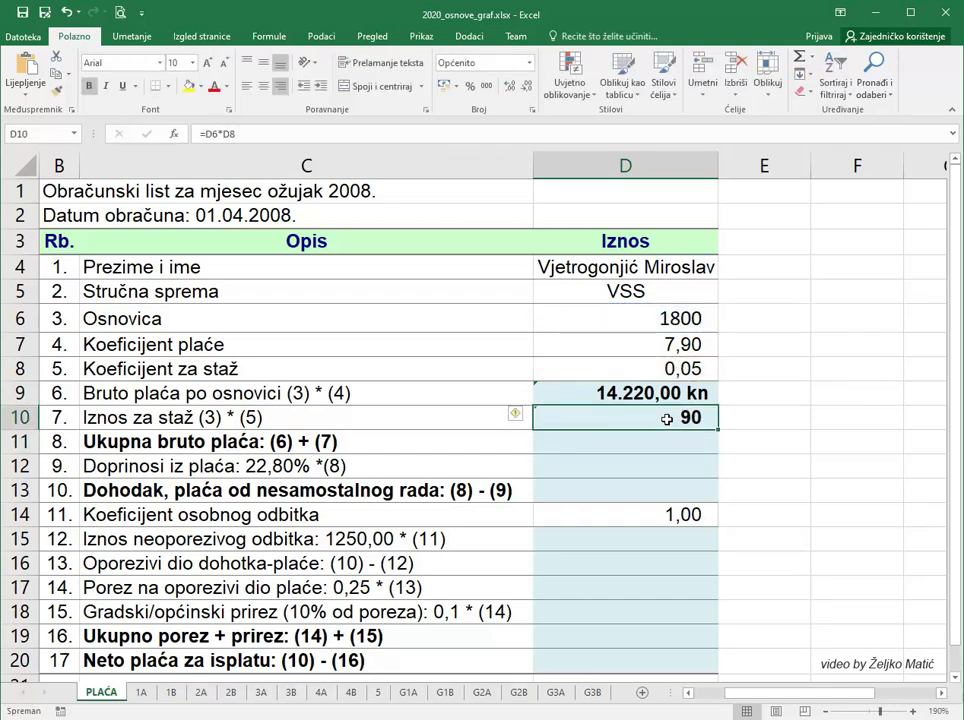
{"action": "left_click", "coordinate": [444, 88]}
Step: Calculate total gross pay =D9+D10 in D11, giving 14.310,00 kn
{"action": "left_click", "coordinate": [617, 441]}
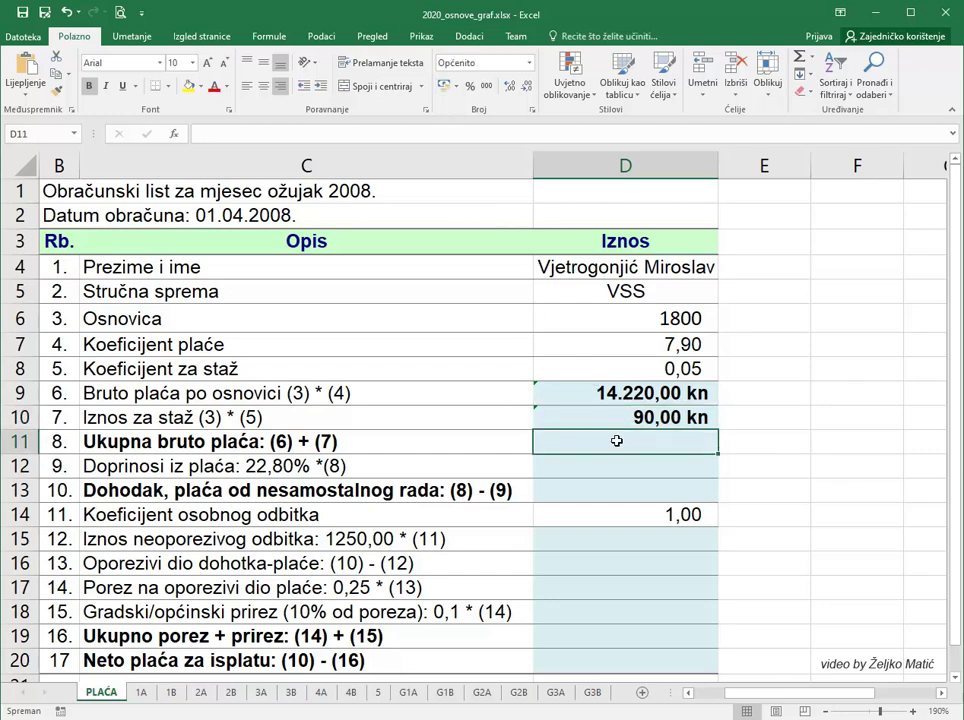
{"action": "type", "text": "="}
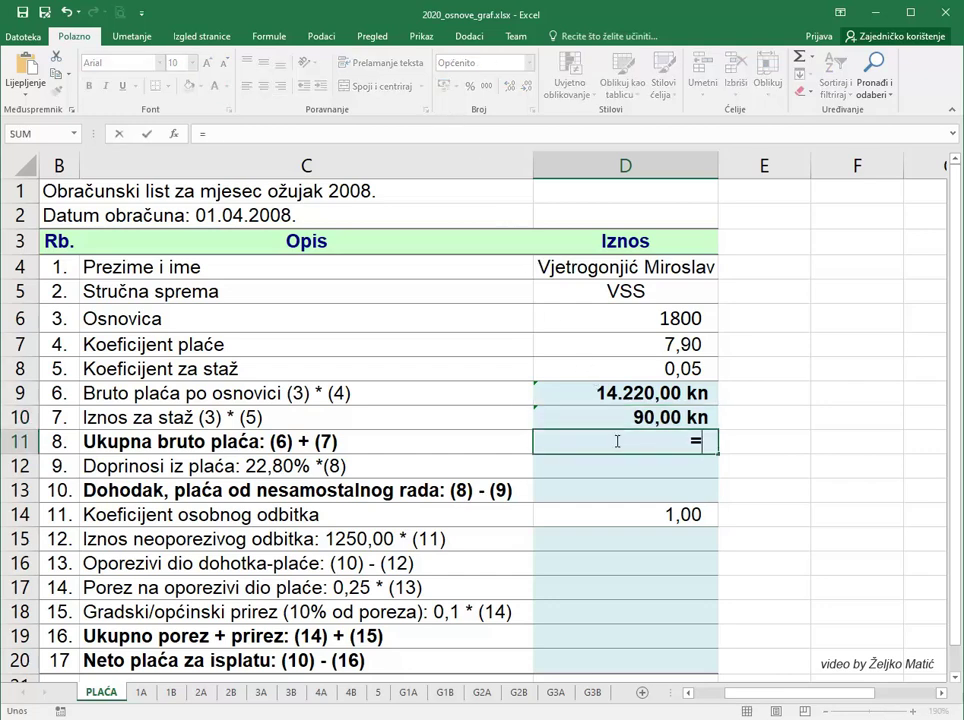
{"action": "left_click", "coordinate": [617, 393]}
{"action": "type", "text": "+"}
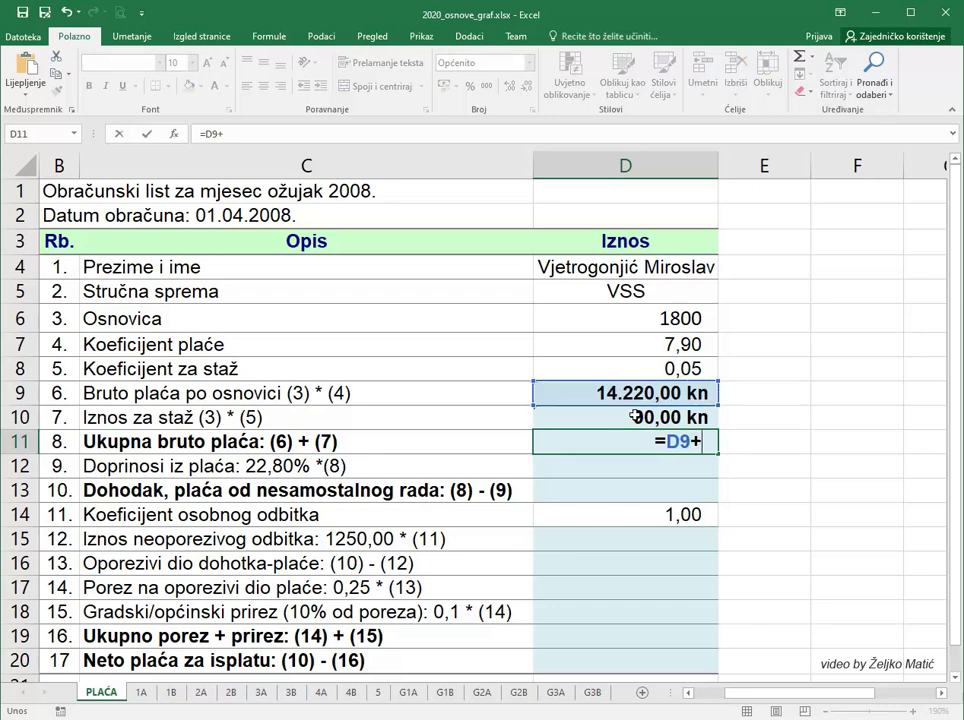
{"action": "left_click", "coordinate": [635, 417]}
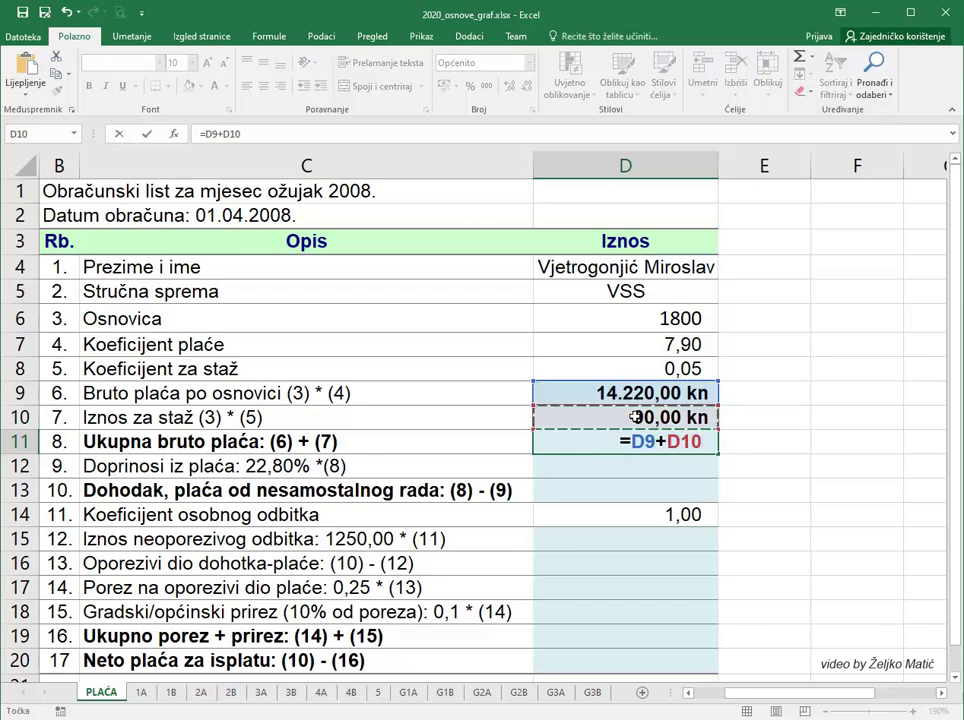
{"action": "key", "text": "Return"}
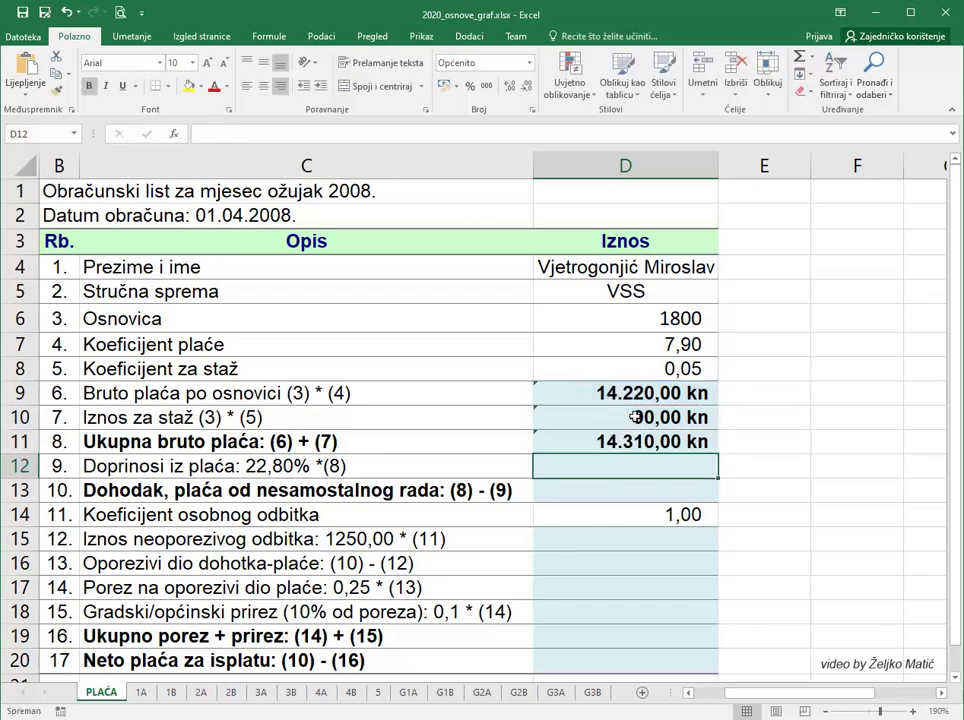
Step: Enter contributions =0,228*D11 in D12 and income =D11-D12 in D13
{"action": "type", "text": "=0"}
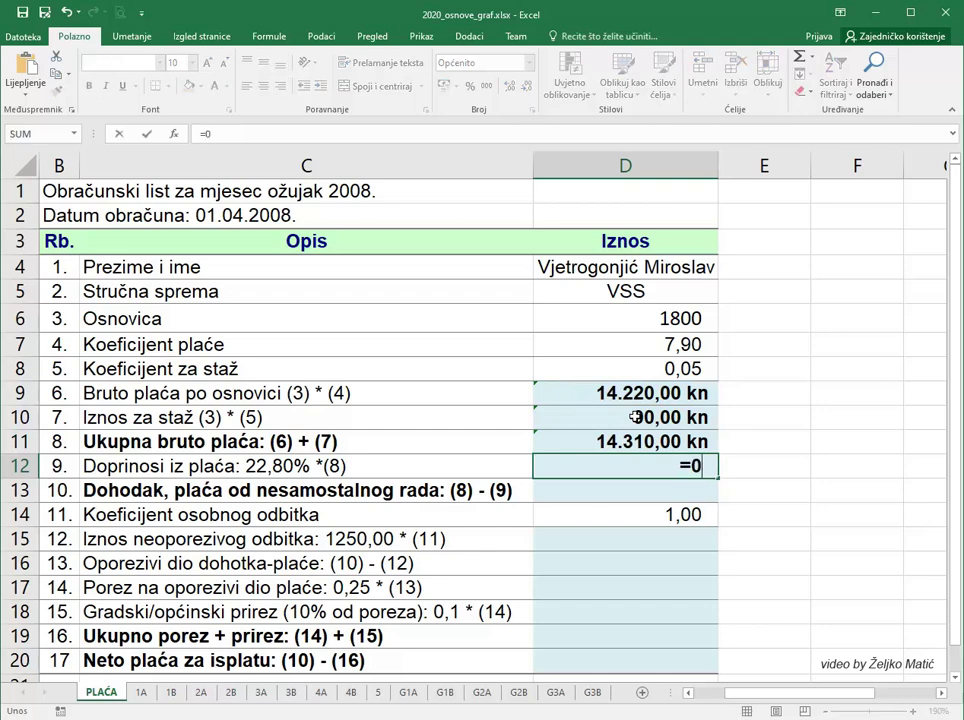
{"action": "type", "text": ",228*"}
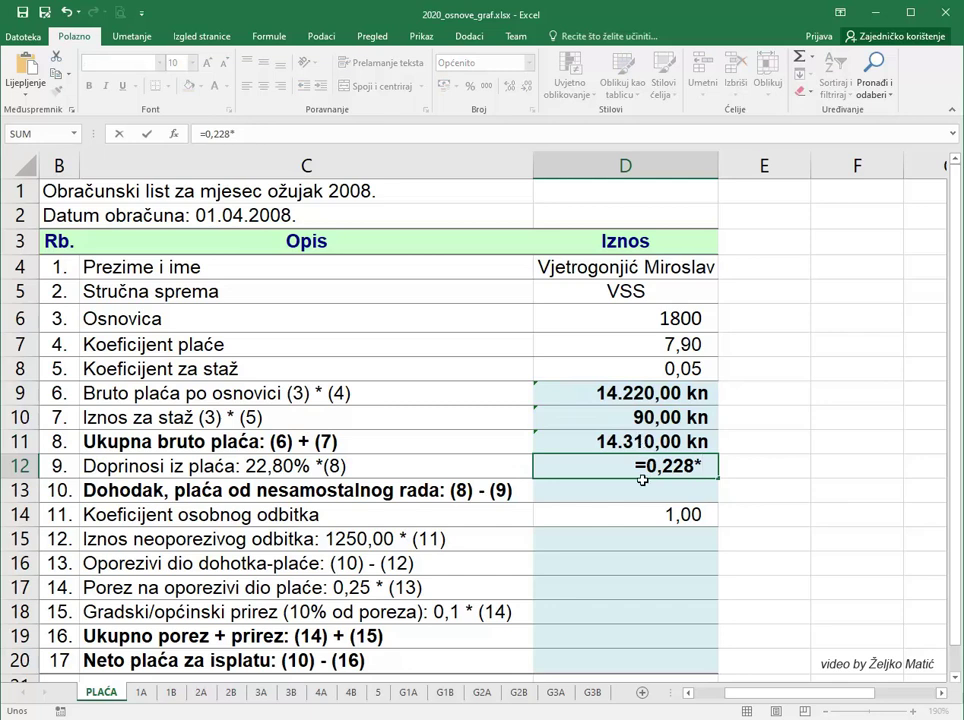
{"action": "left_click", "coordinate": [637, 441]}
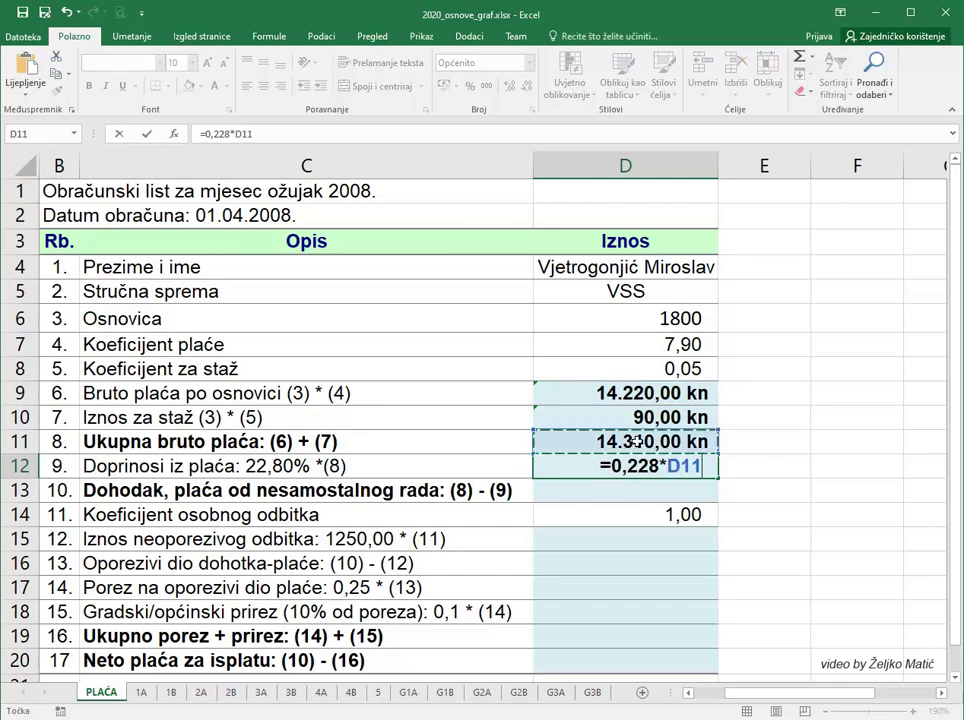
{"action": "key", "text": "Return"}
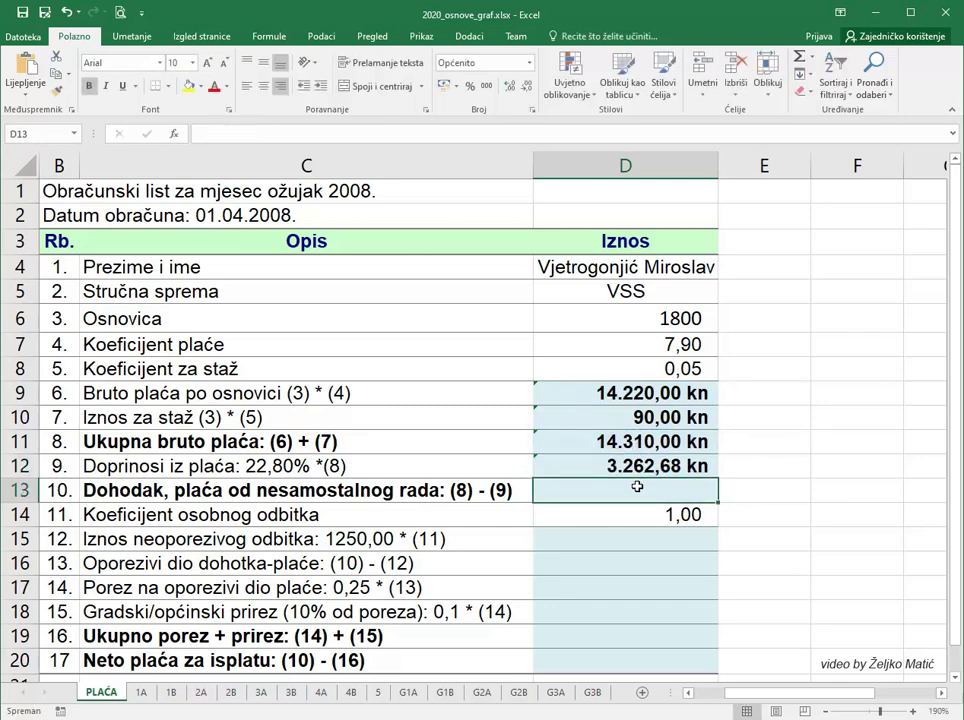
{"action": "type", "text": "="}
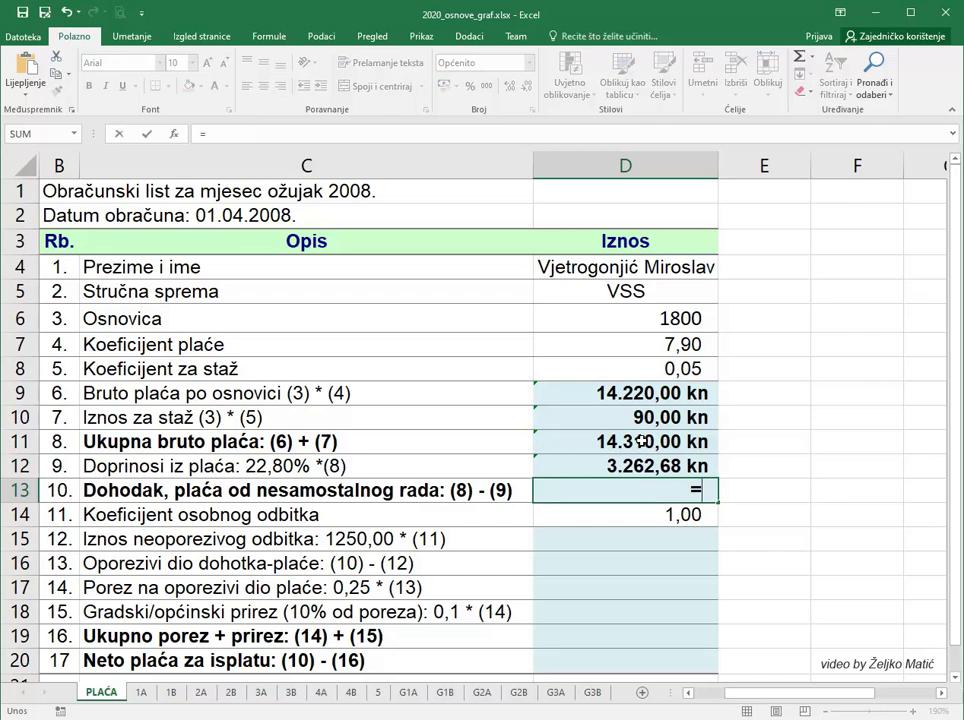
{"action": "left_click", "coordinate": [640, 441]}
{"action": "type", "text": "-"}
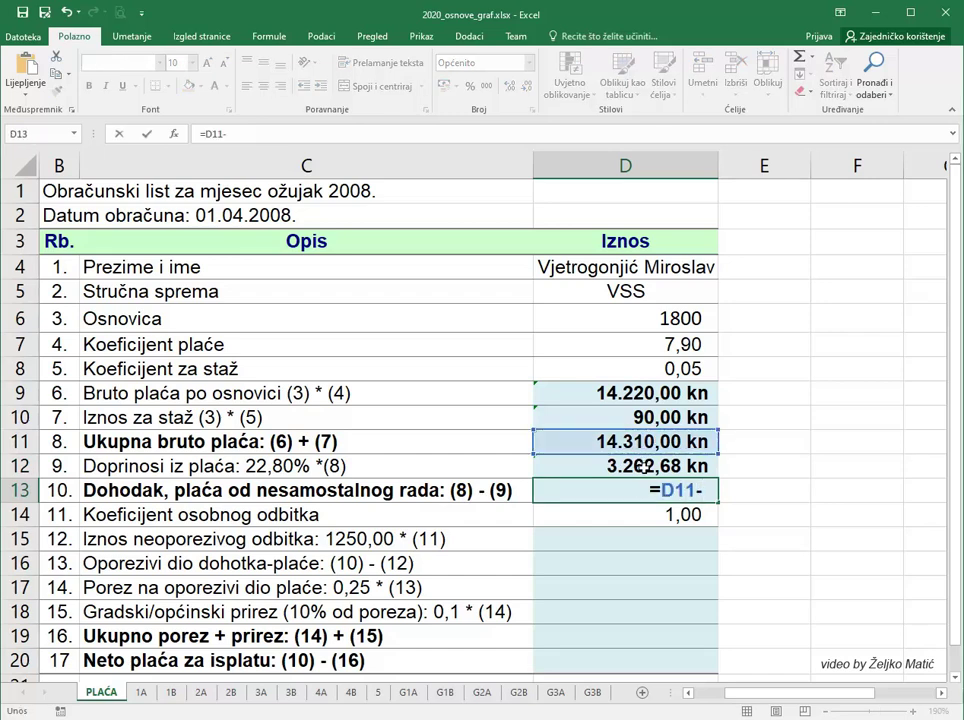
{"action": "left_click", "coordinate": [641, 466]}
{"action": "key", "text": "Return"}
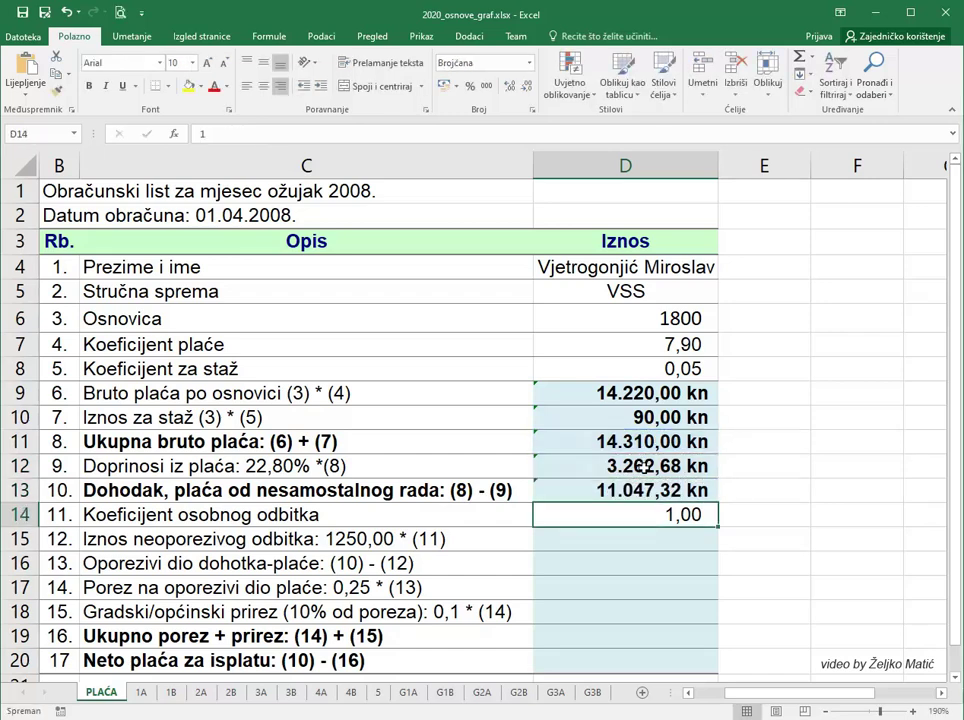
Step: Enter the non-taxable deduction =1250,00*D14 in D15 and format it as kn currency
{"action": "left_click", "coordinate": [637, 541]}
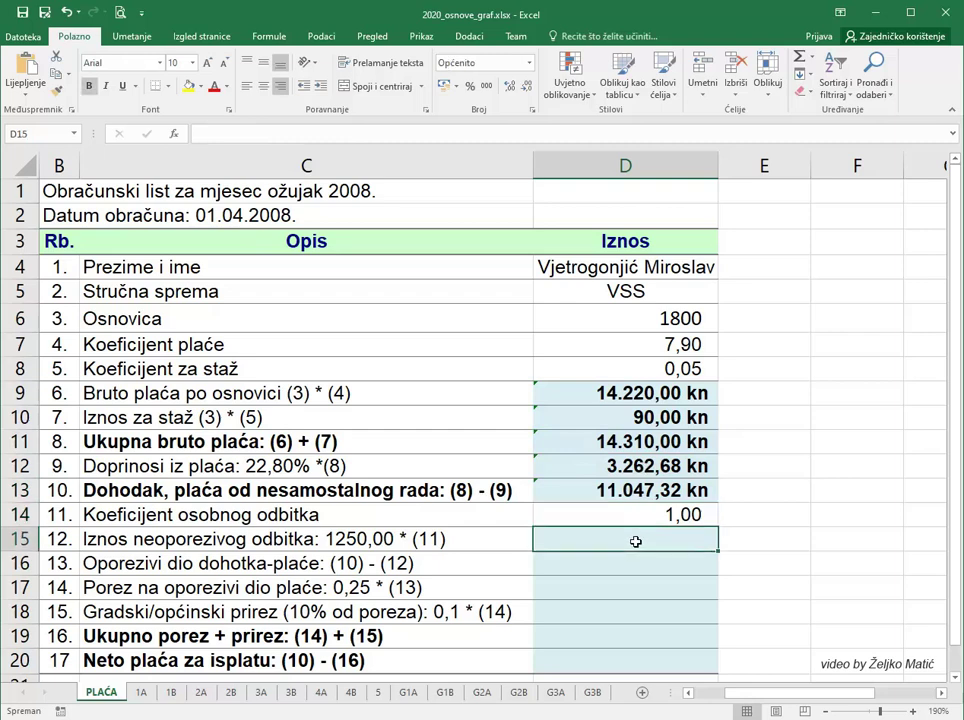
{"action": "type", "text": "=125"}
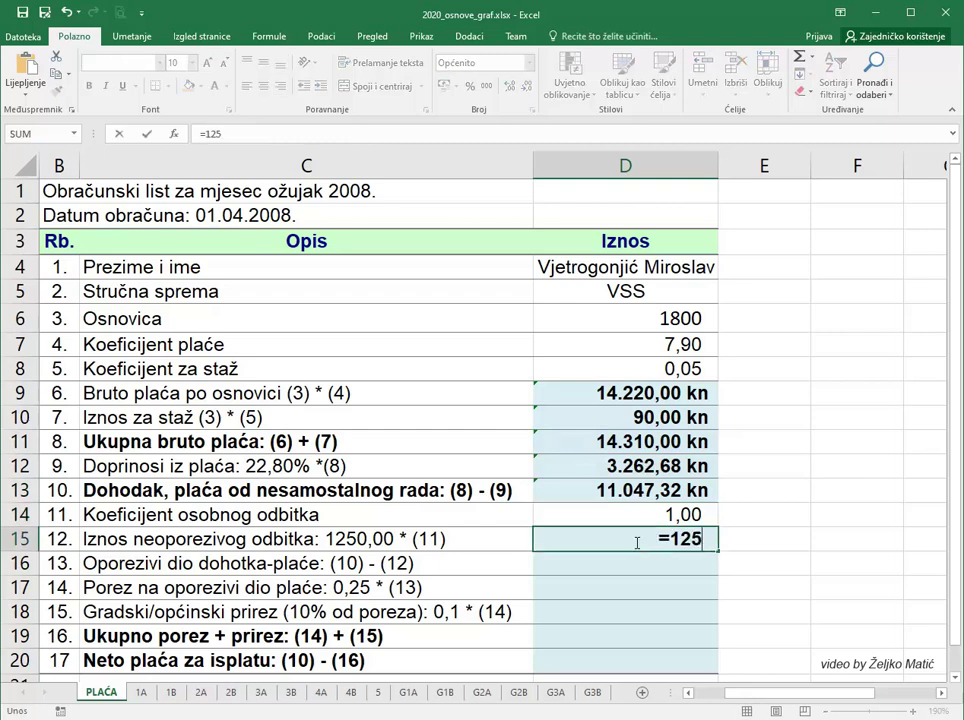
{"action": "type", "text": "0,00"}
{"action": "type", "text": "*"}
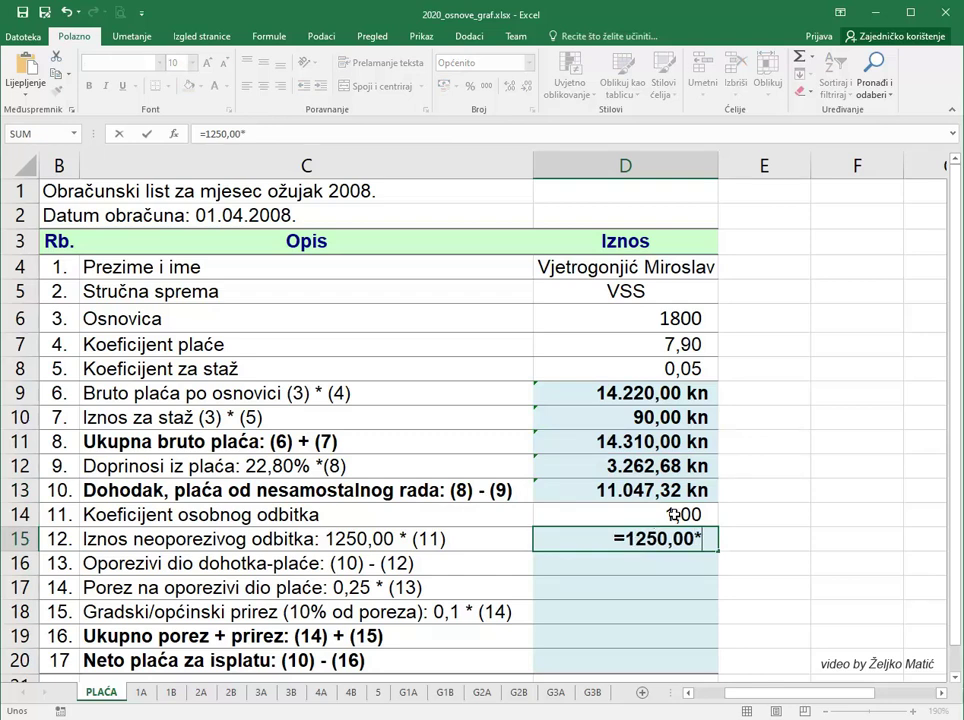
{"action": "left_click", "coordinate": [674, 514]}
{"action": "key", "text": "Return"}
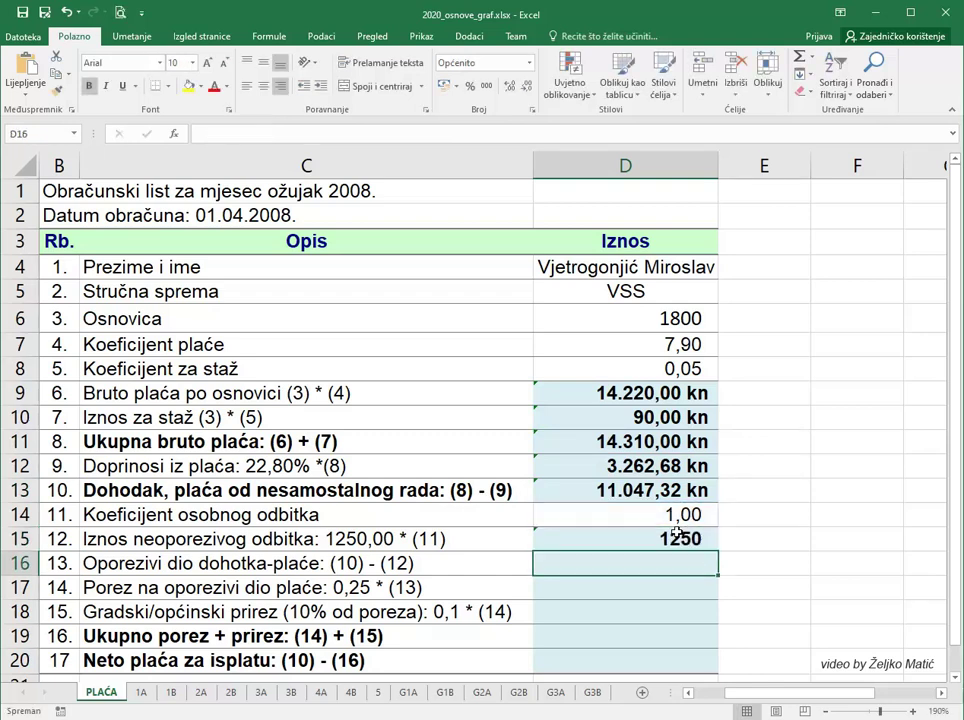
{"action": "left_click", "coordinate": [676, 535]}
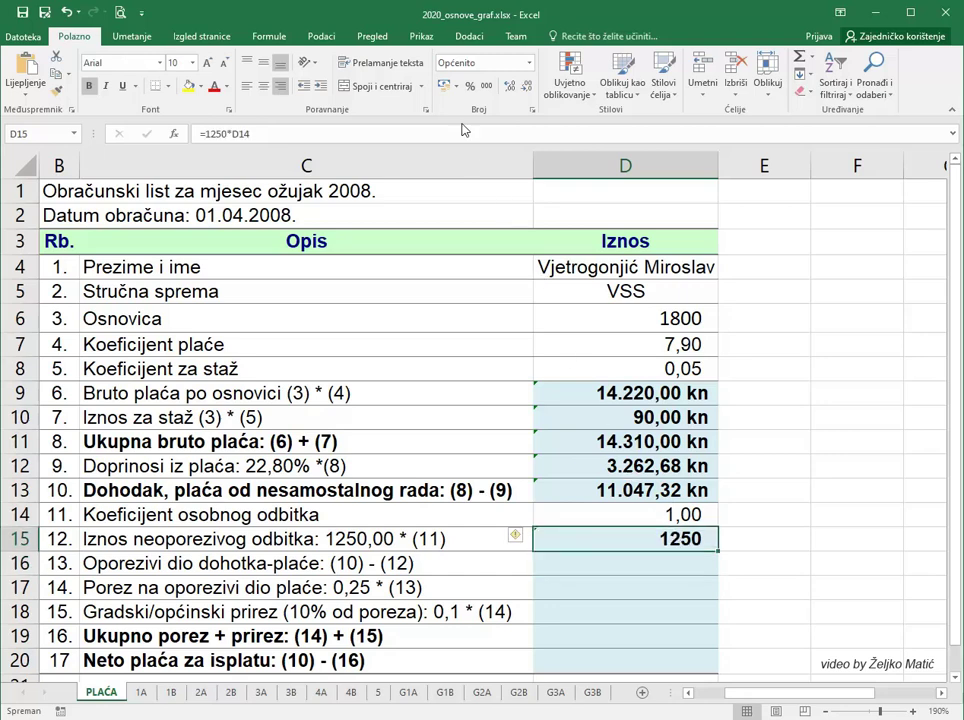
{"action": "left_click", "coordinate": [445, 87]}
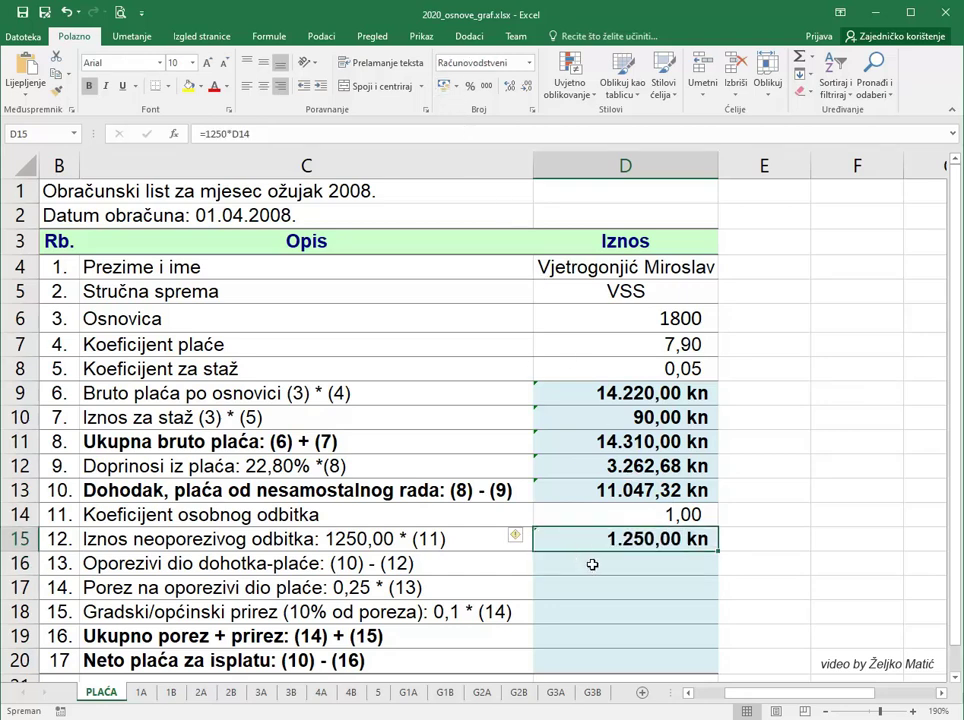
{"action": "left_click", "coordinate": [592, 564]}
Step: Enter taxable income =D13-D15 in D16, tax =0,25*D16 in D17 and surtax =0,1*D17 in D18
{"action": "type", "text": "="}
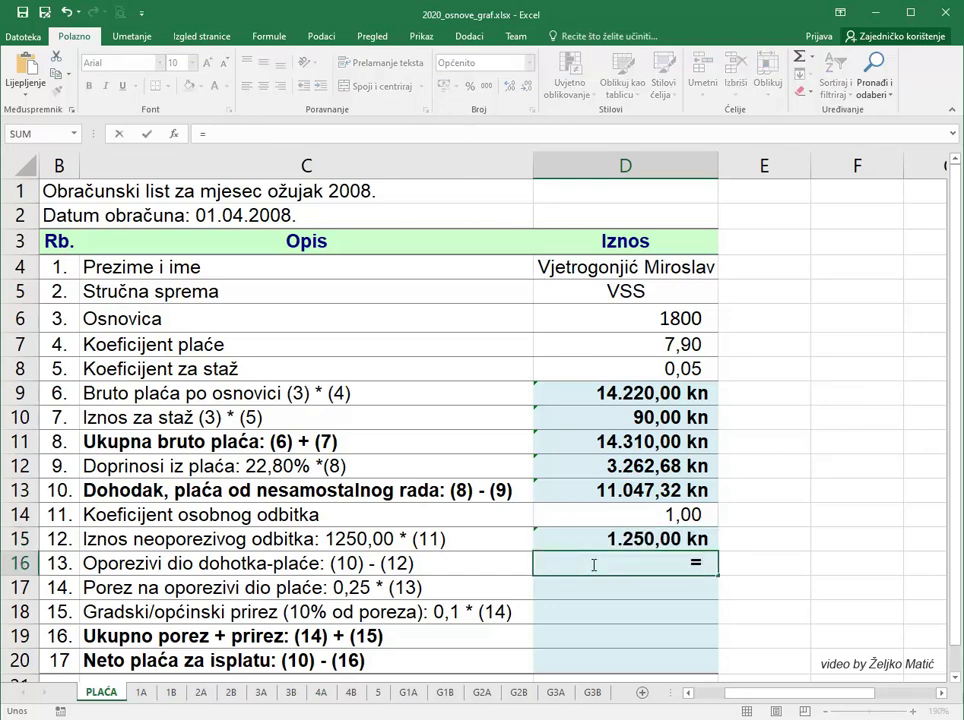
{"action": "left_click", "coordinate": [607, 492]}
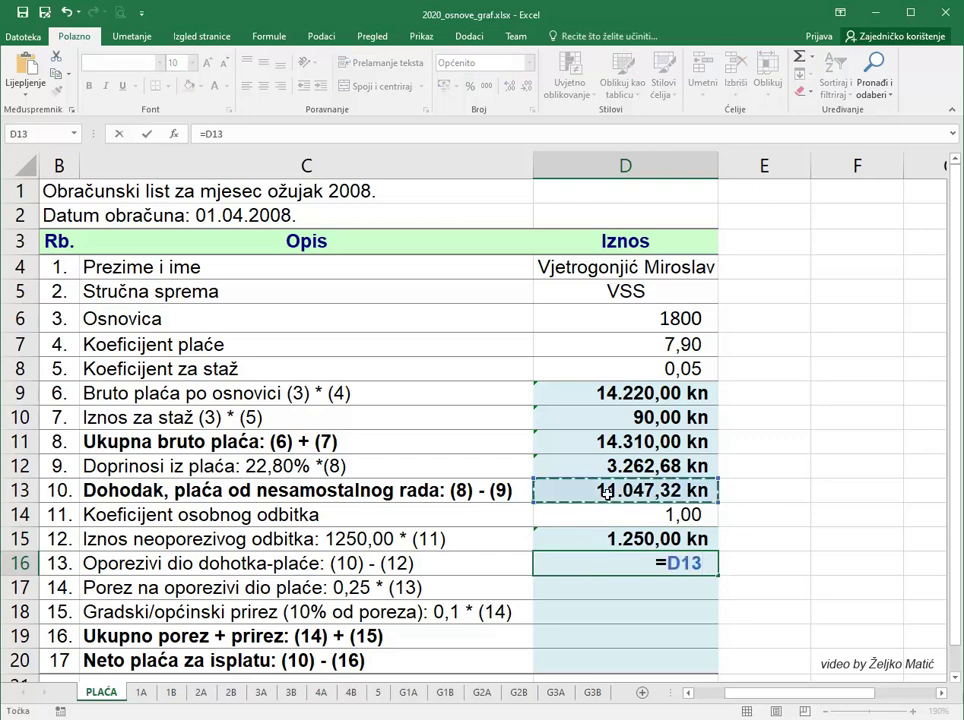
{"action": "type", "text": "-"}
{"action": "left_click", "coordinate": [627, 540]}
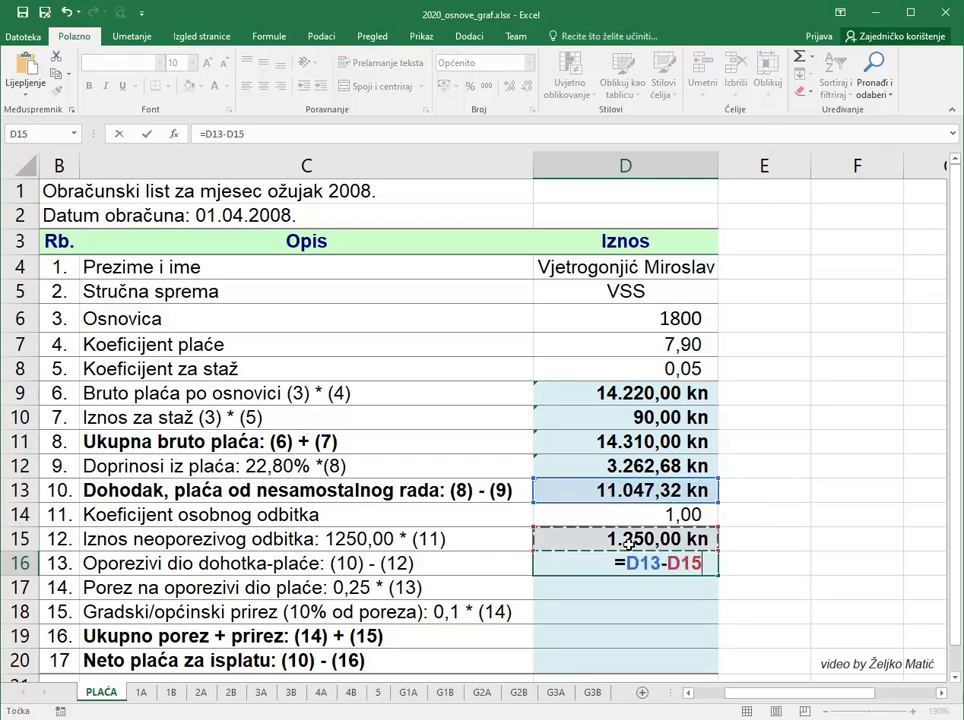
{"action": "key", "text": "Return"}
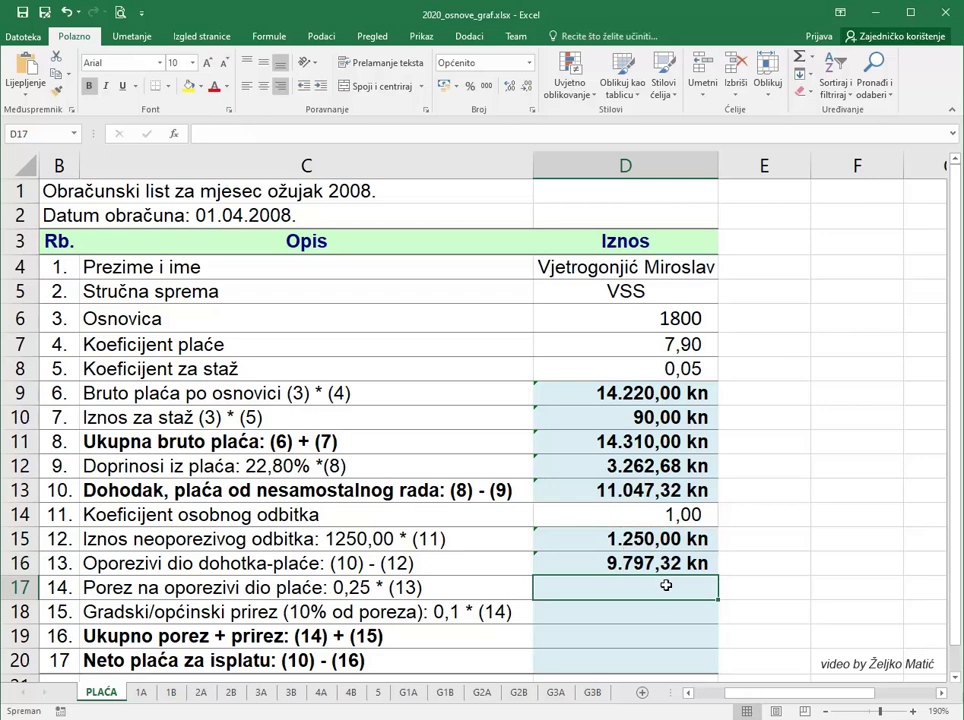
{"action": "type", "text": "=0,"}
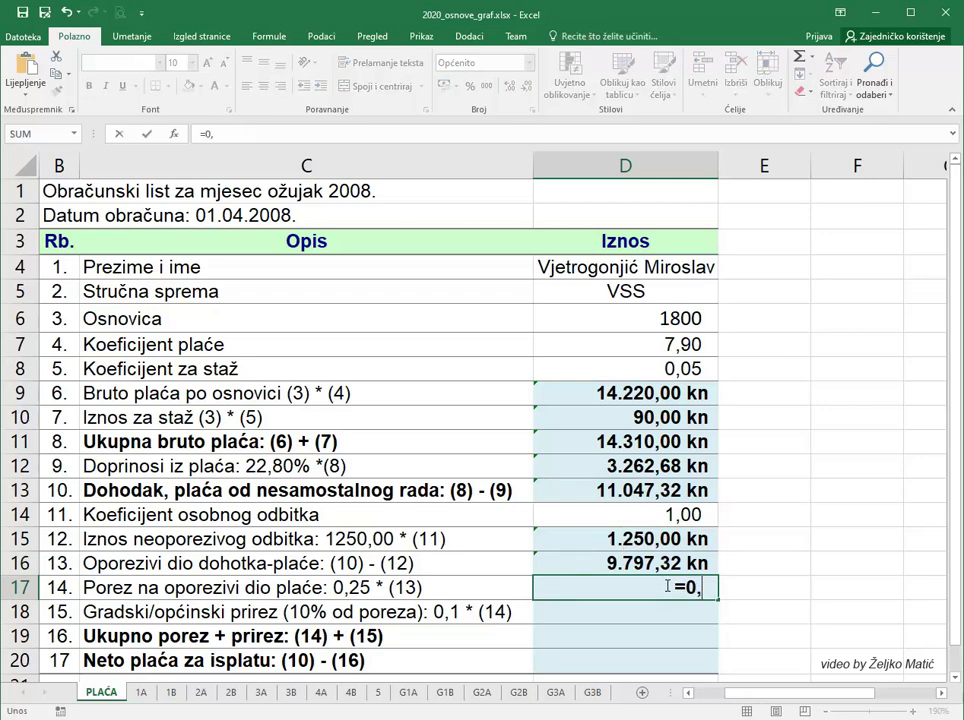
{"action": "type", "text": "25*"}
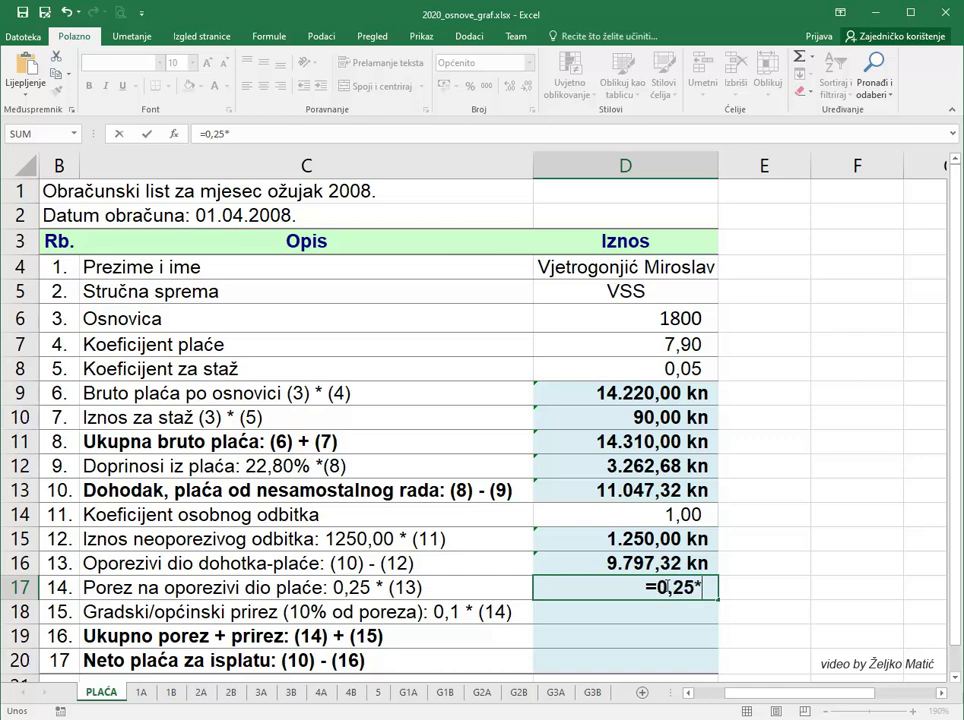
{"action": "left_click", "coordinate": [664, 563]}
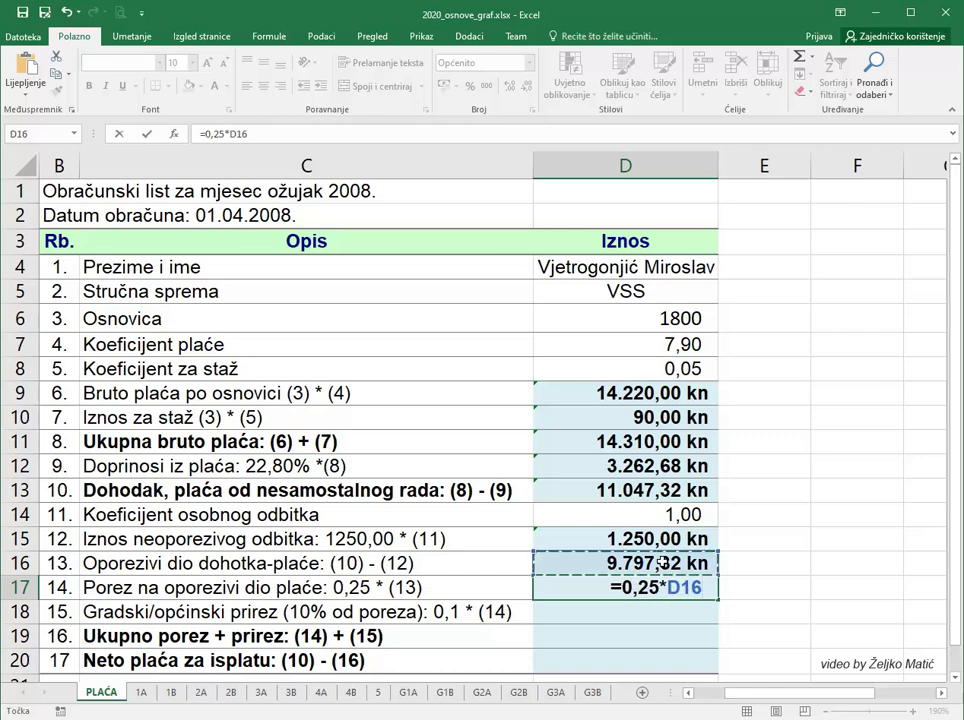
{"action": "key", "text": "Return"}
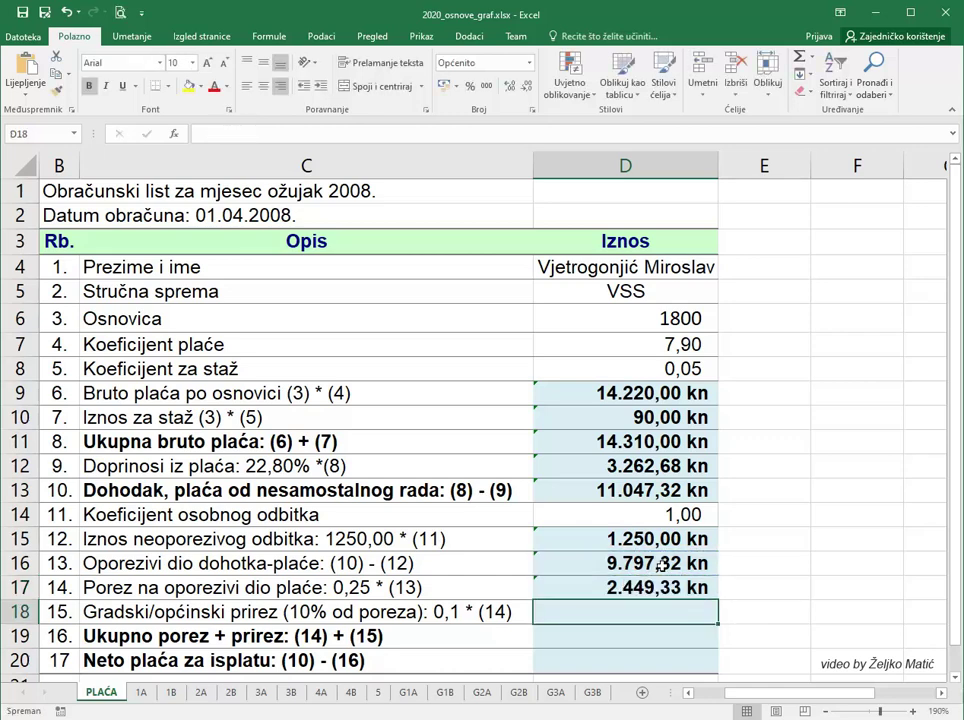
{"action": "type", "text": "=0,"}
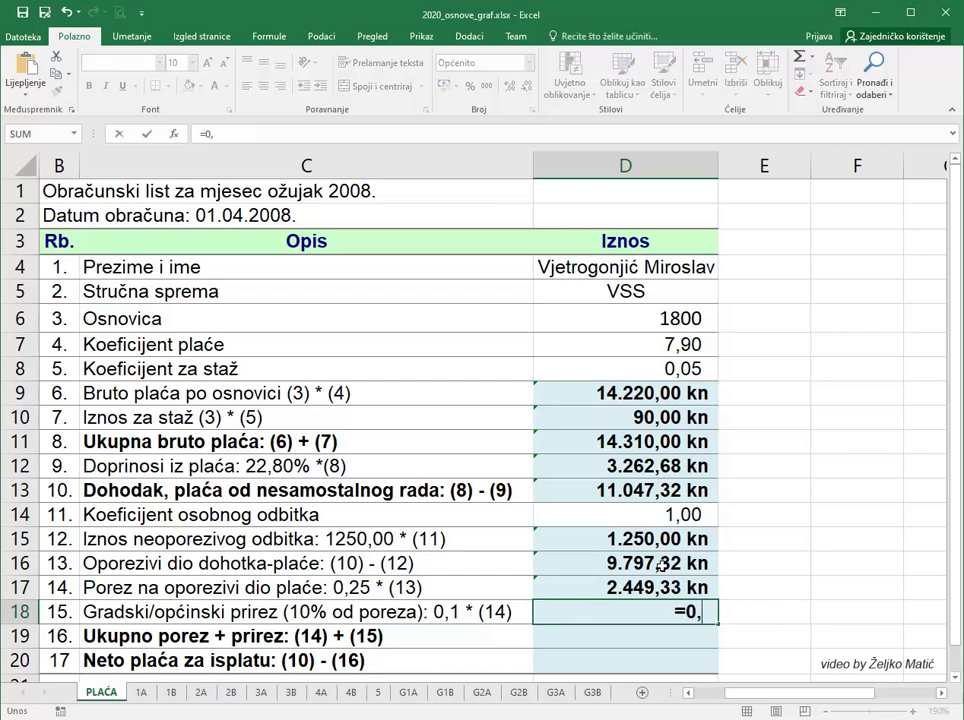
{"action": "type", "text": "1*"}
{"action": "left_click", "coordinate": [652, 584]}
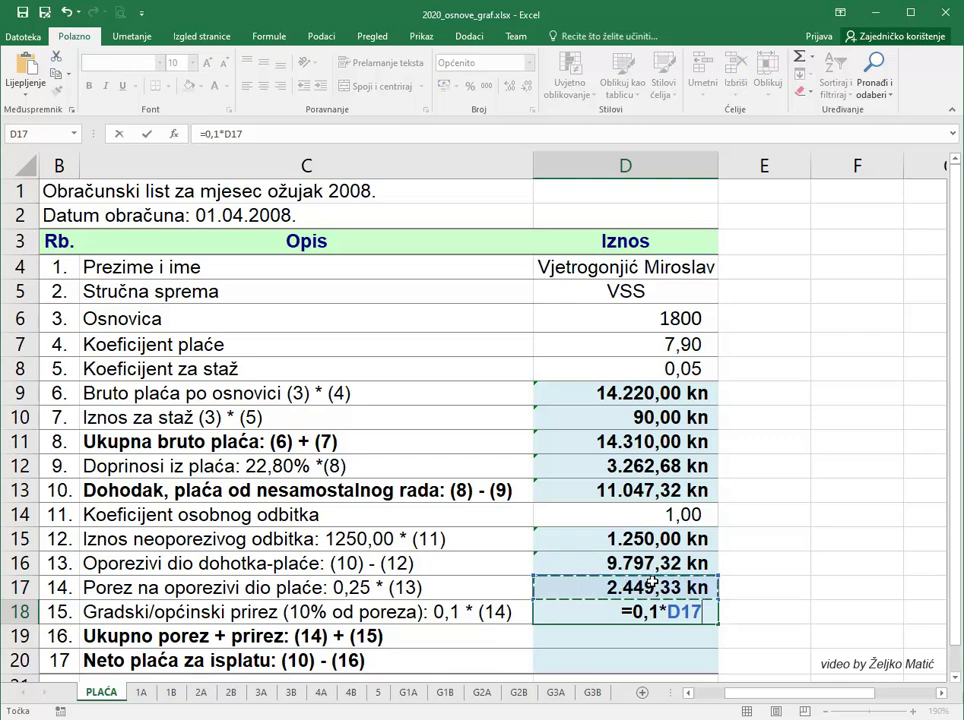
{"action": "key", "text": "Return"}
Step: Enter total tax =D17+D18 in D19 and net pay =D13-D19 in D20, giving 8.353,06 kn
{"action": "type", "text": "="}
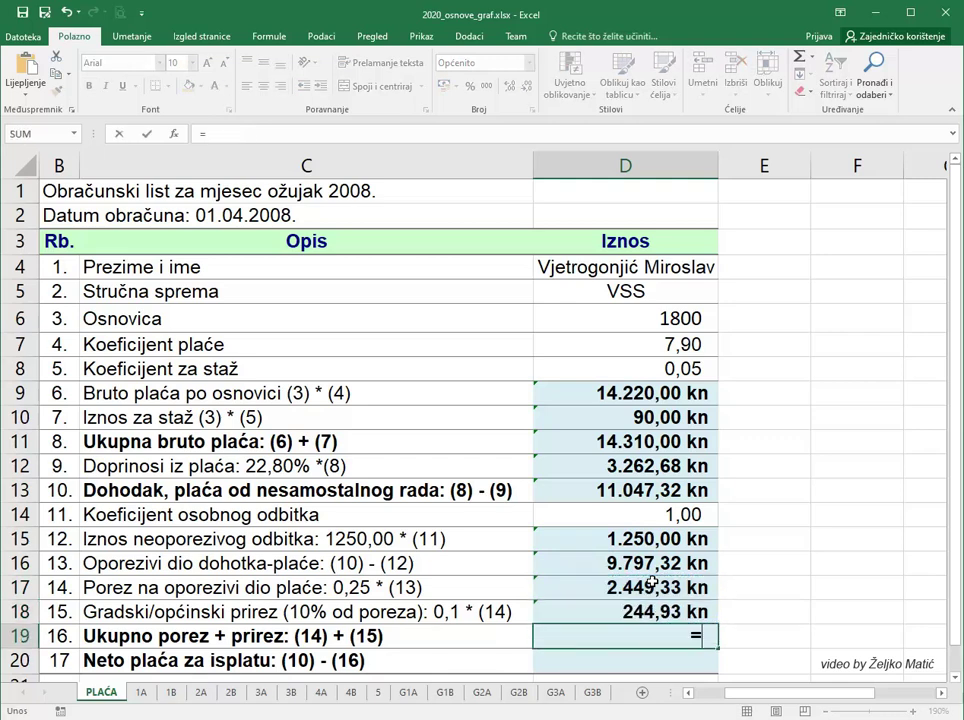
{"action": "left_click", "coordinate": [648, 586]}
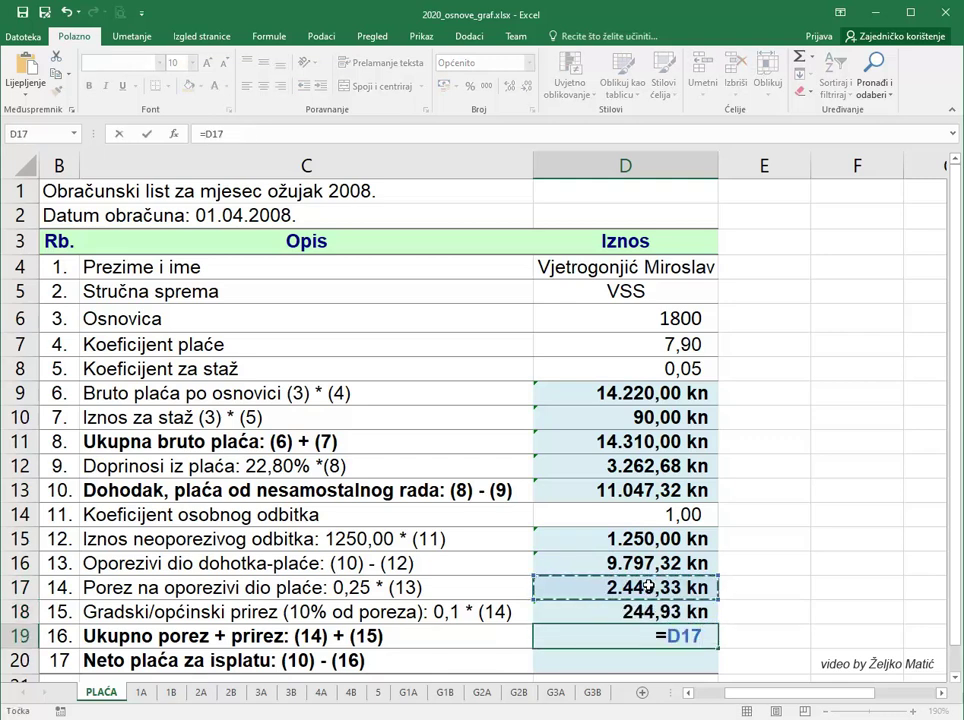
{"action": "type", "text": "+"}
{"action": "left_click", "coordinate": [643, 612]}
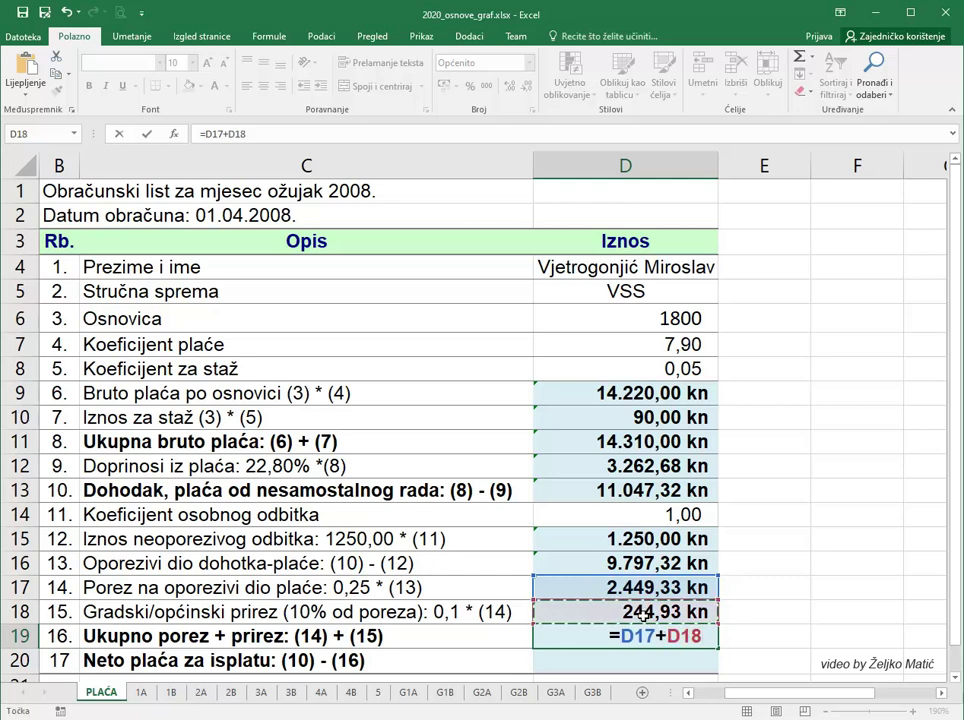
{"action": "key", "text": "Return"}
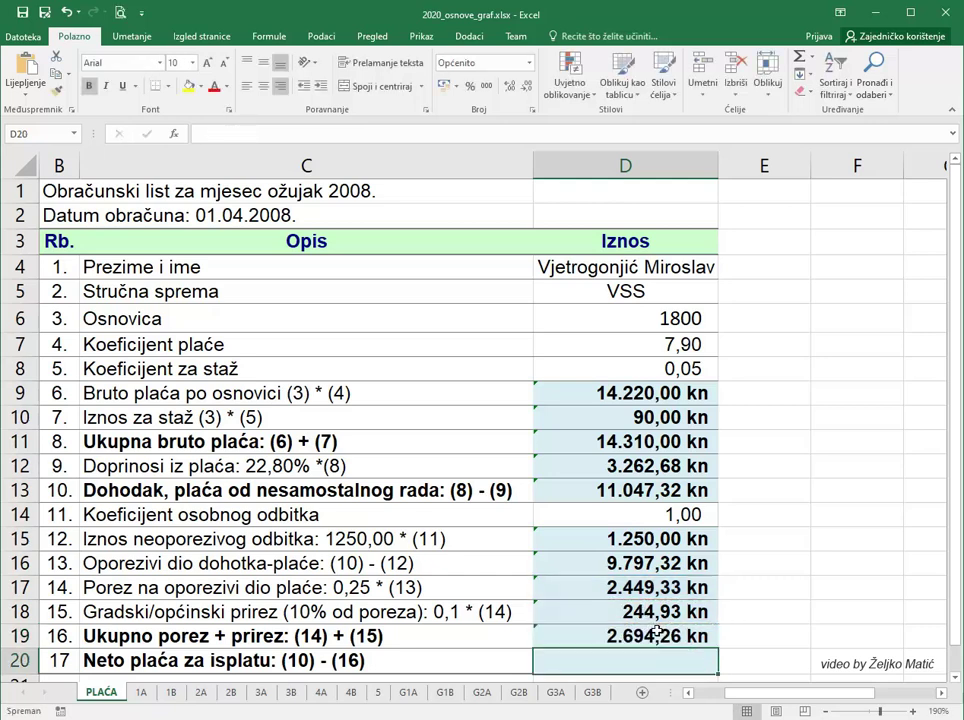
{"action": "type", "text": "="}
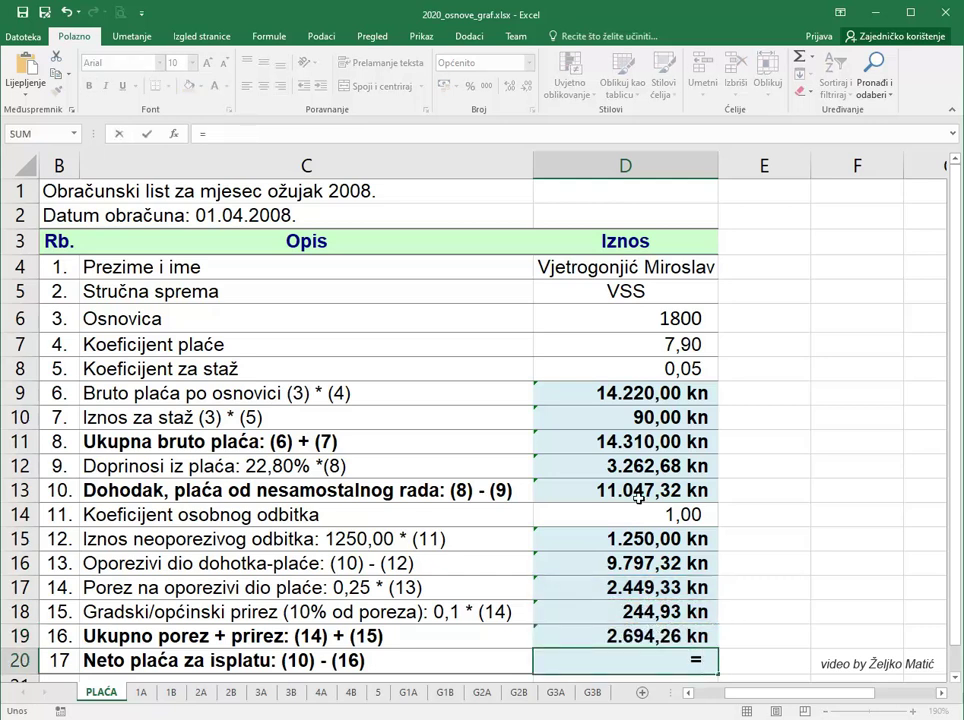
{"action": "left_click", "coordinate": [637, 490]}
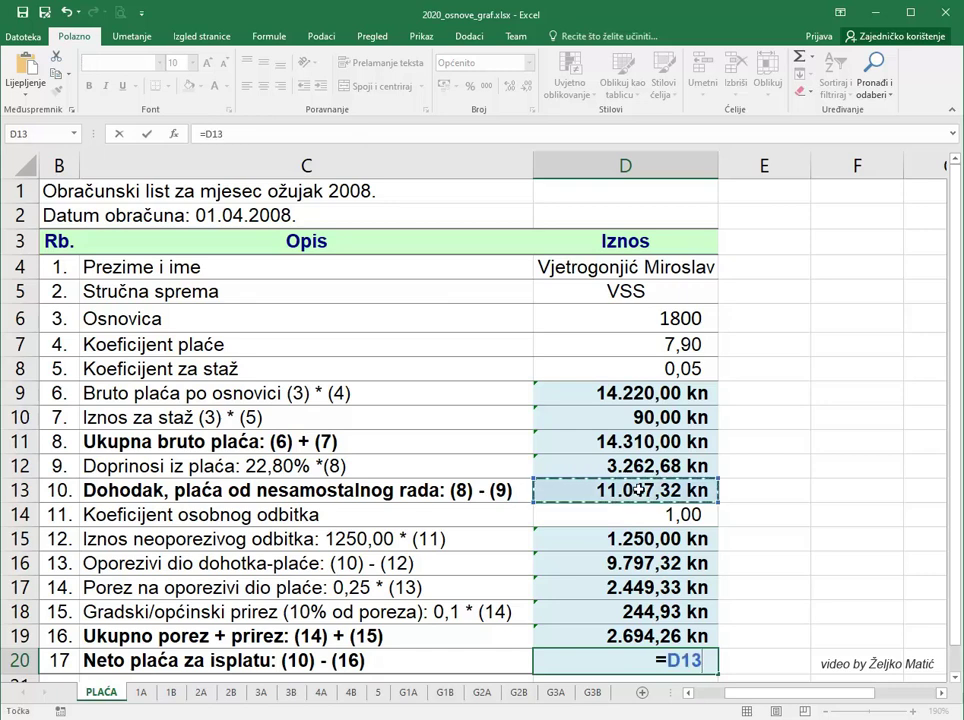
{"action": "type", "text": "-"}
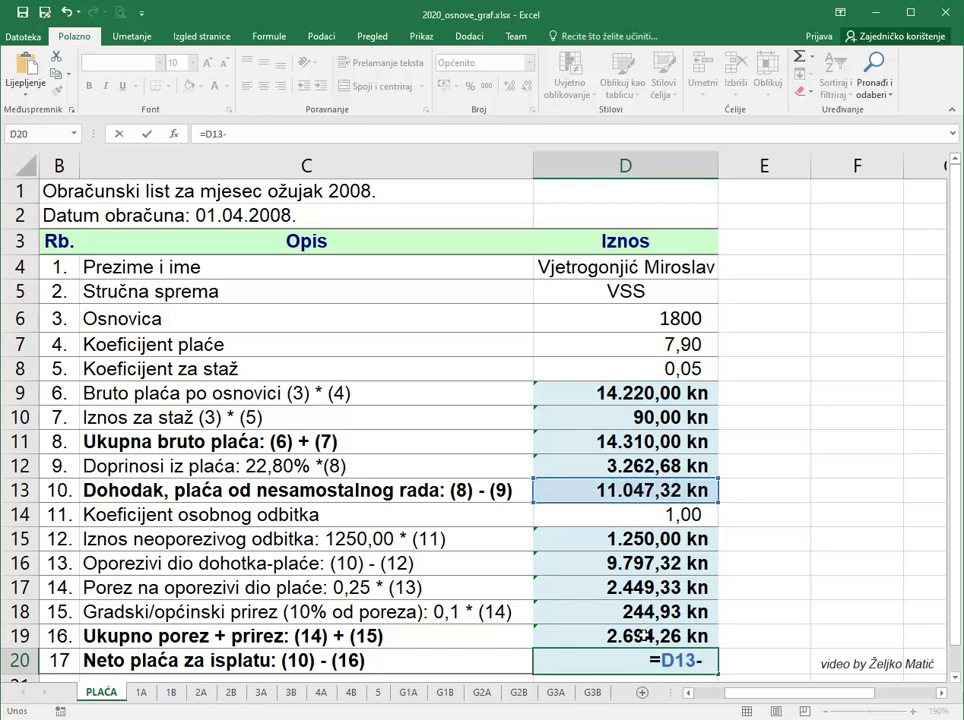
{"action": "left_click", "coordinate": [641, 636]}
{"action": "key", "text": "Return"}
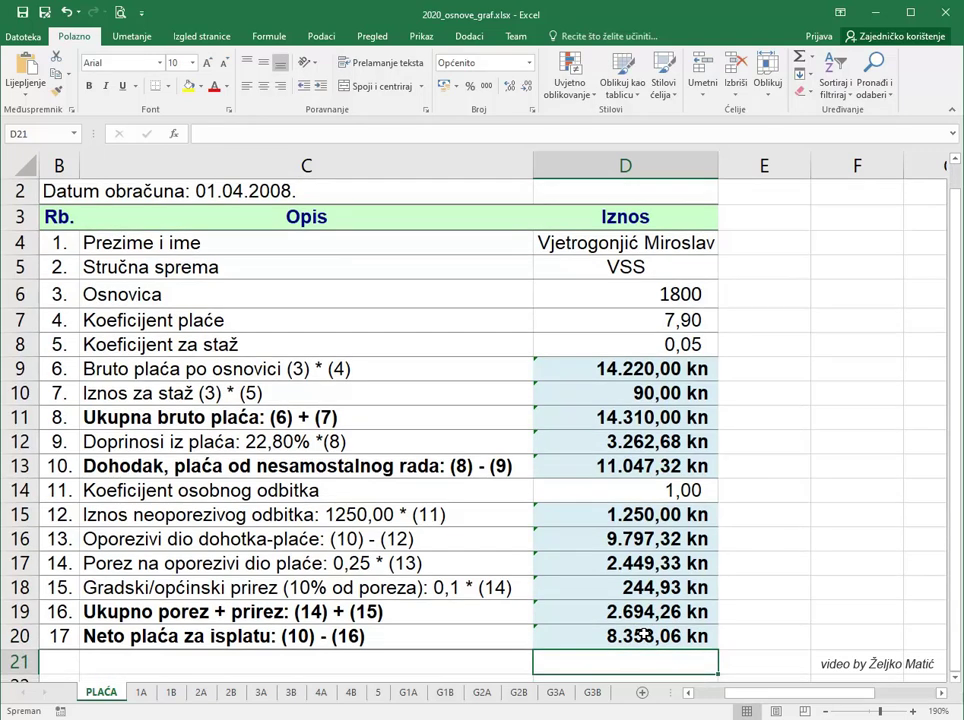
Step: On sheet 1A, enter the customs formula =E4*D4 in F4
{"action": "left_click", "coordinate": [143, 693]}
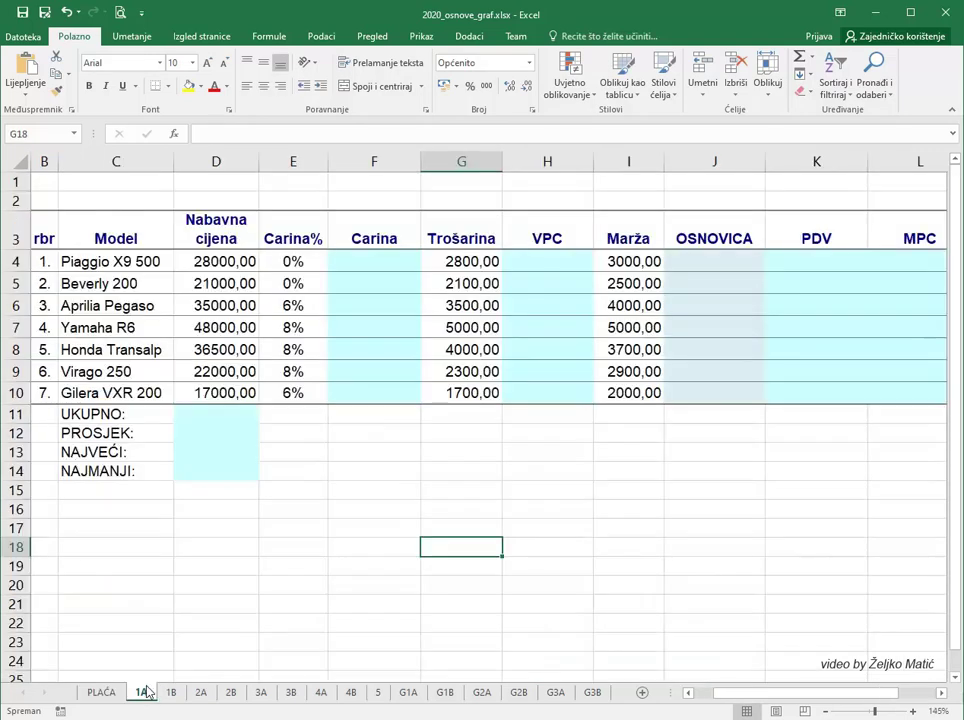
{"action": "left_click", "coordinate": [353, 264]}
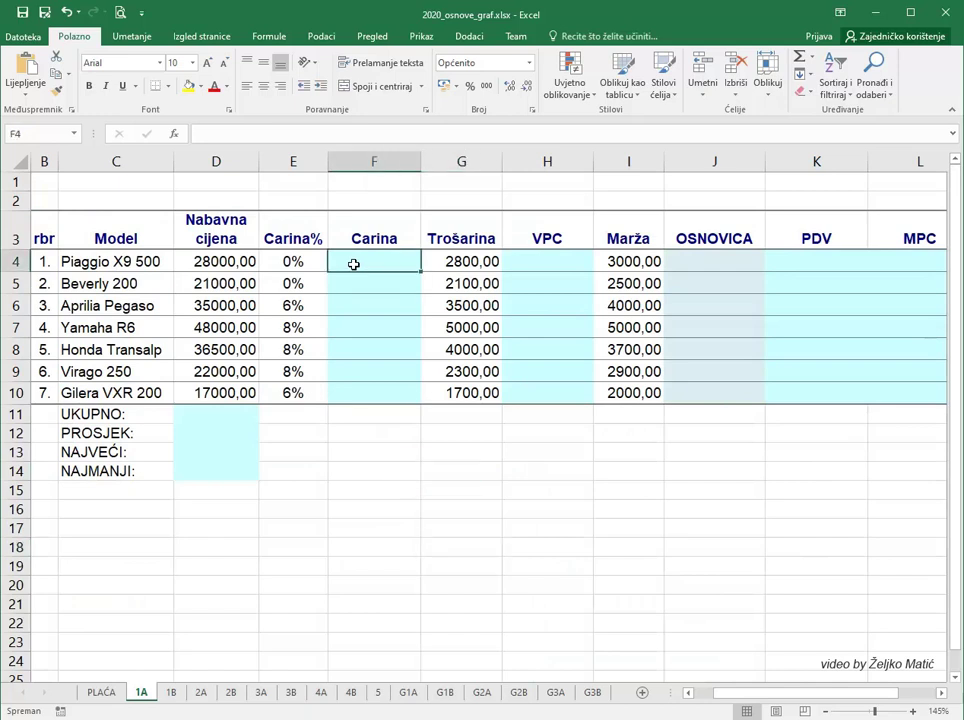
{"action": "type", "text": "="}
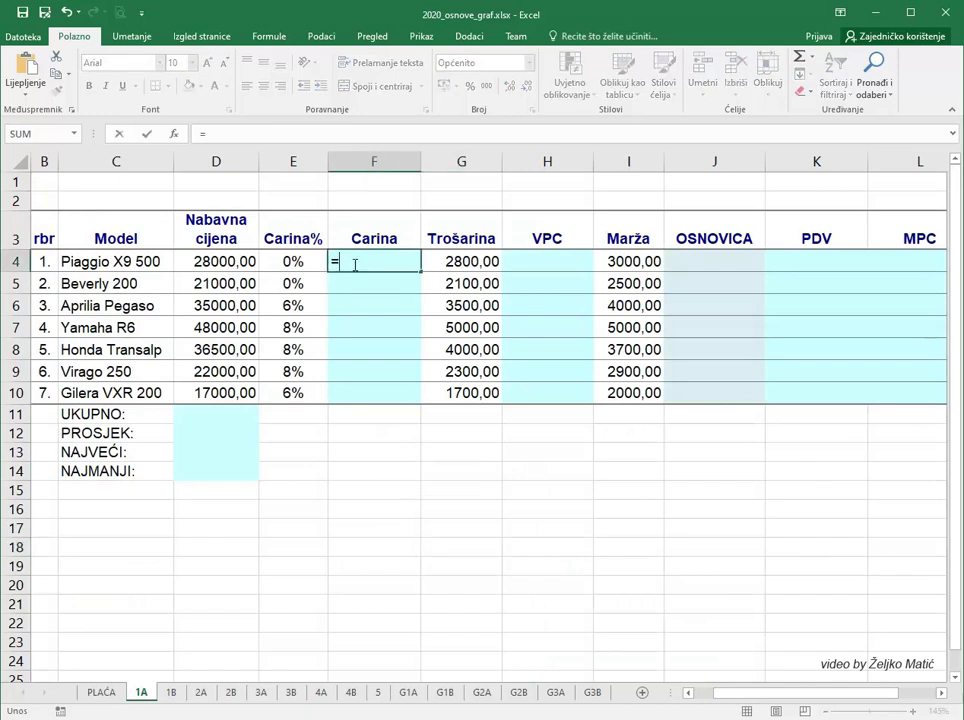
{"action": "left_click", "coordinate": [278, 258]}
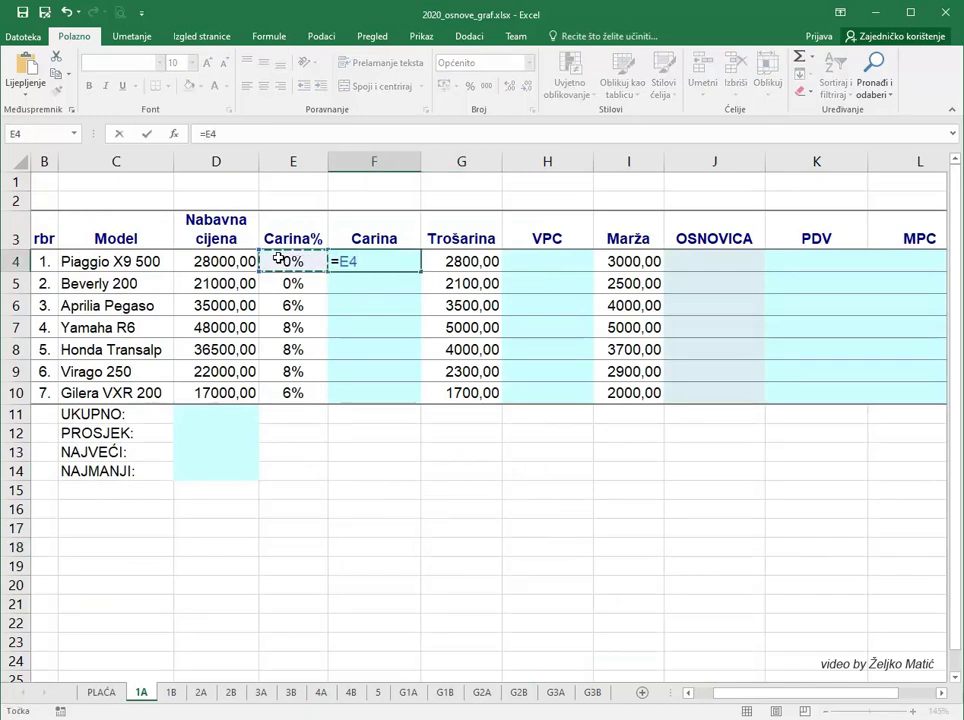
{"action": "type", "text": "*"}
{"action": "left_click", "coordinate": [226, 259]}
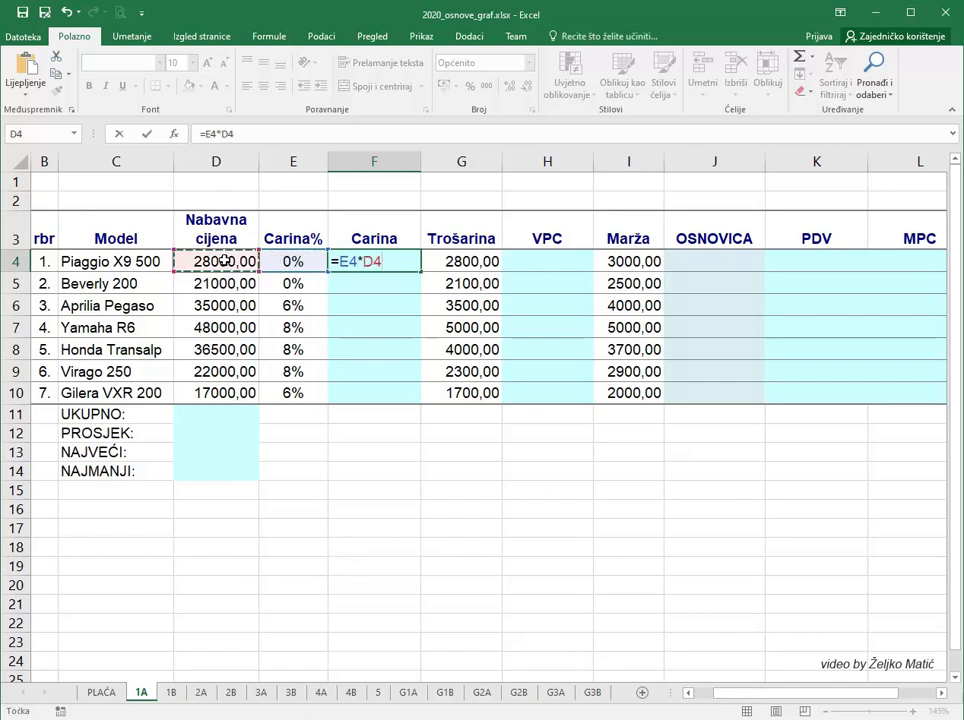
{"action": "key", "text": "Return"}
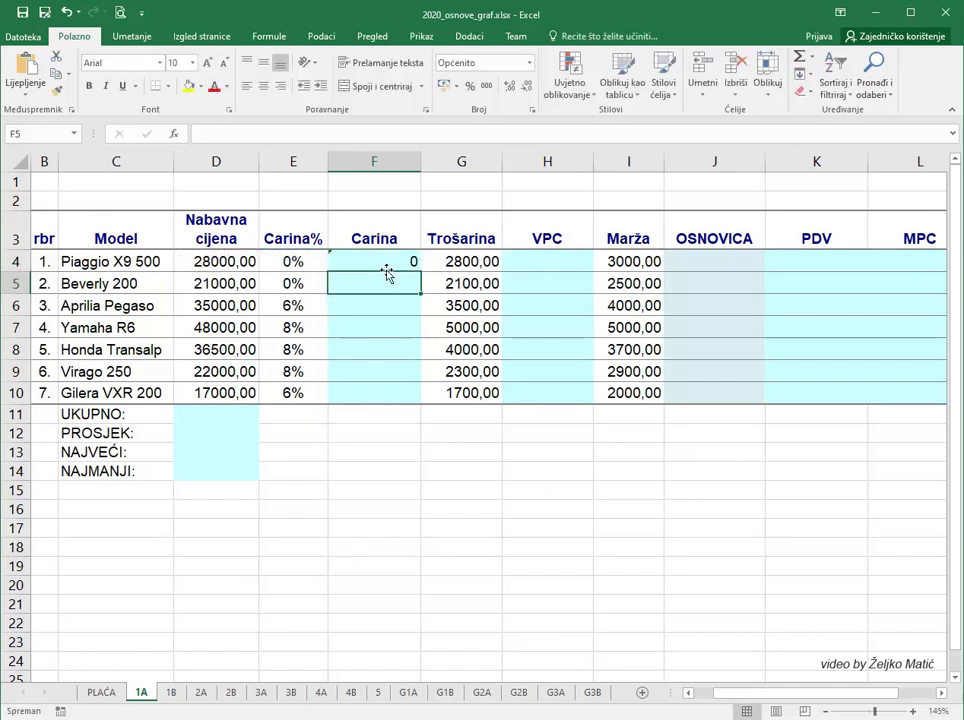
Step: Format F4 as kn currency and fill the formula down to F10
{"action": "left_click", "coordinate": [395, 261]}
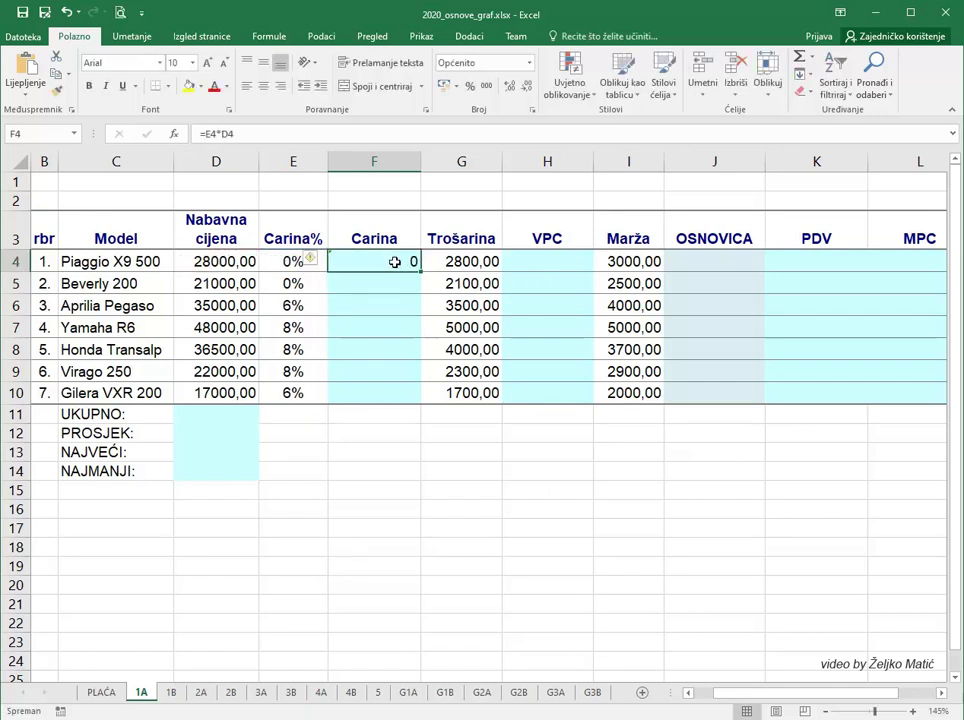
{"action": "left_click", "coordinate": [444, 86]}
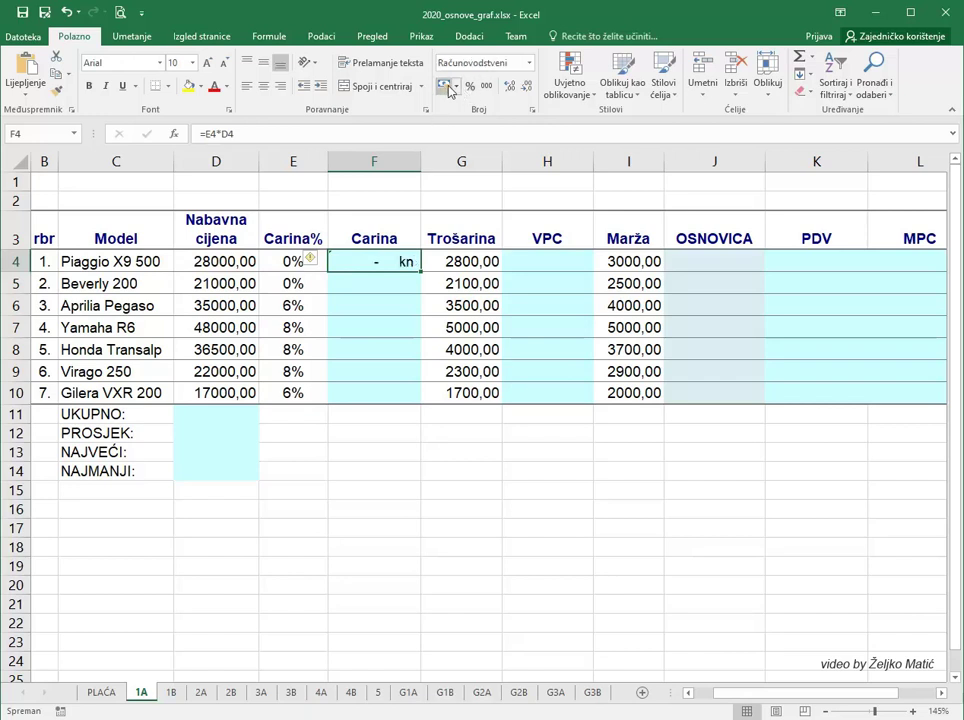
{"action": "left_click_drag", "start_coordinate": [422, 269], "coordinate": [416, 412]}
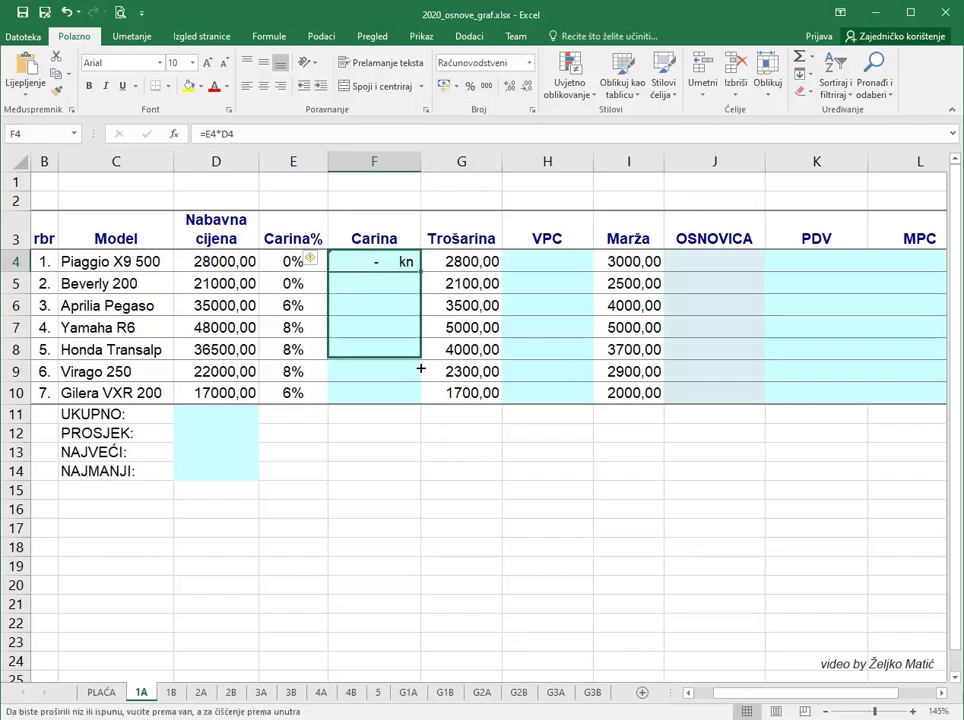
{"action": "left_click", "coordinate": [404, 420]}
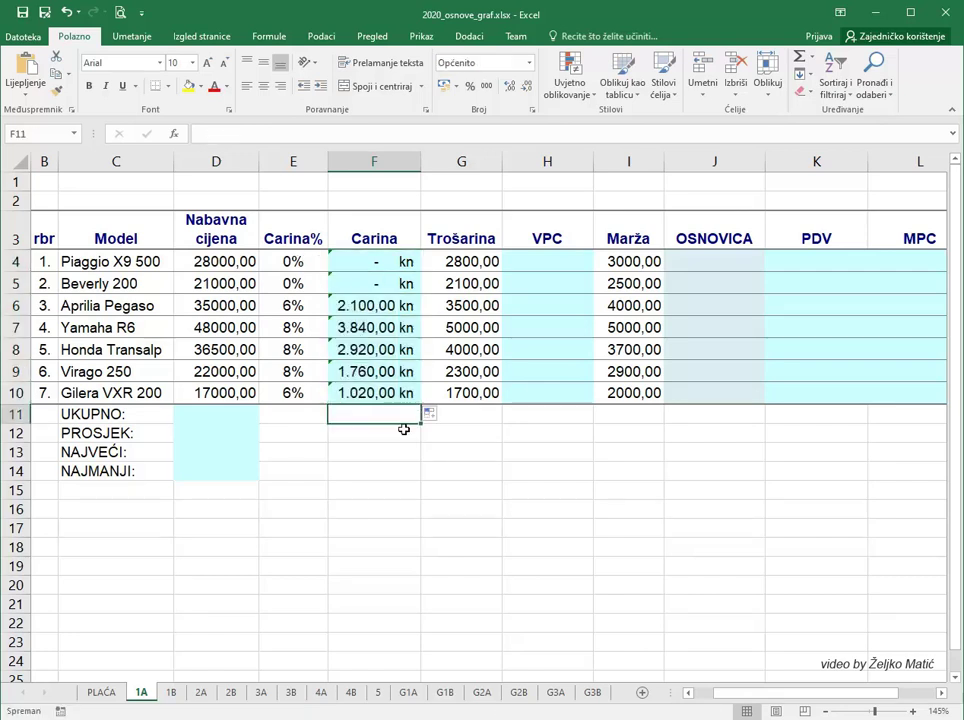
{"action": "left_click", "coordinate": [400, 458]}
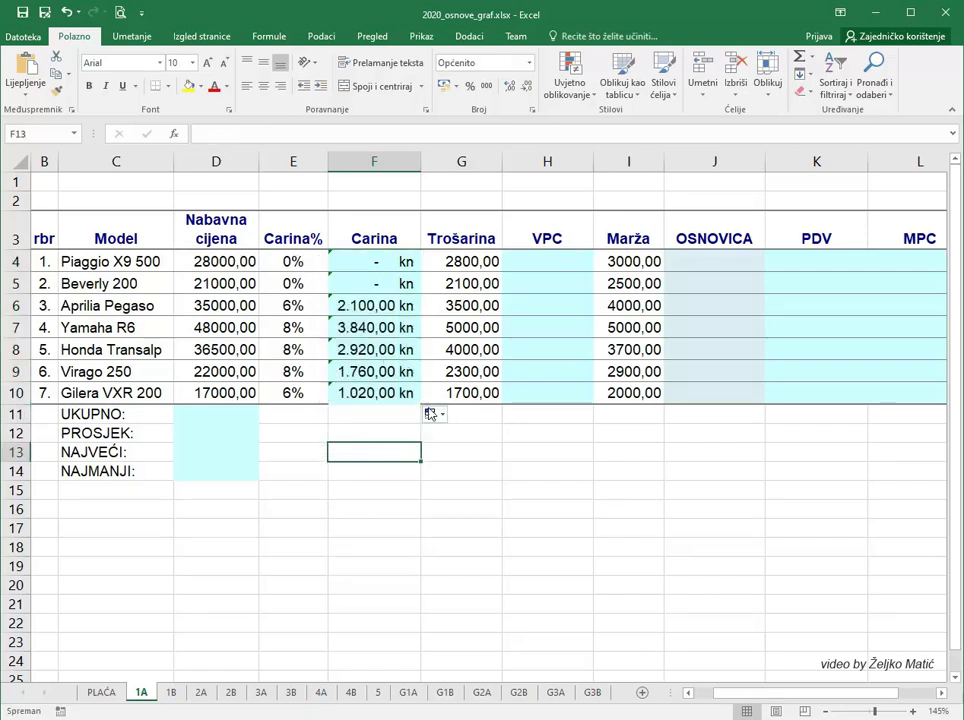
Step: Enter the VPC formula =D4+F4+G4 in H4
{"action": "left_click", "coordinate": [531, 261]}
{"action": "type", "text": "="}
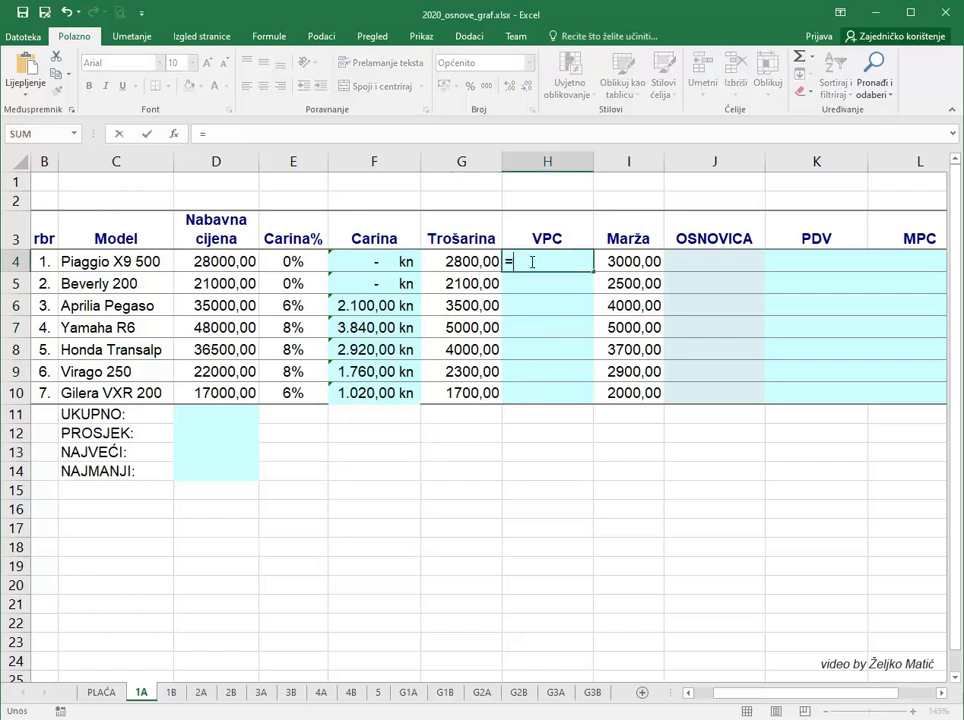
{"action": "left_click", "coordinate": [225, 261]}
{"action": "type", "text": "+"}
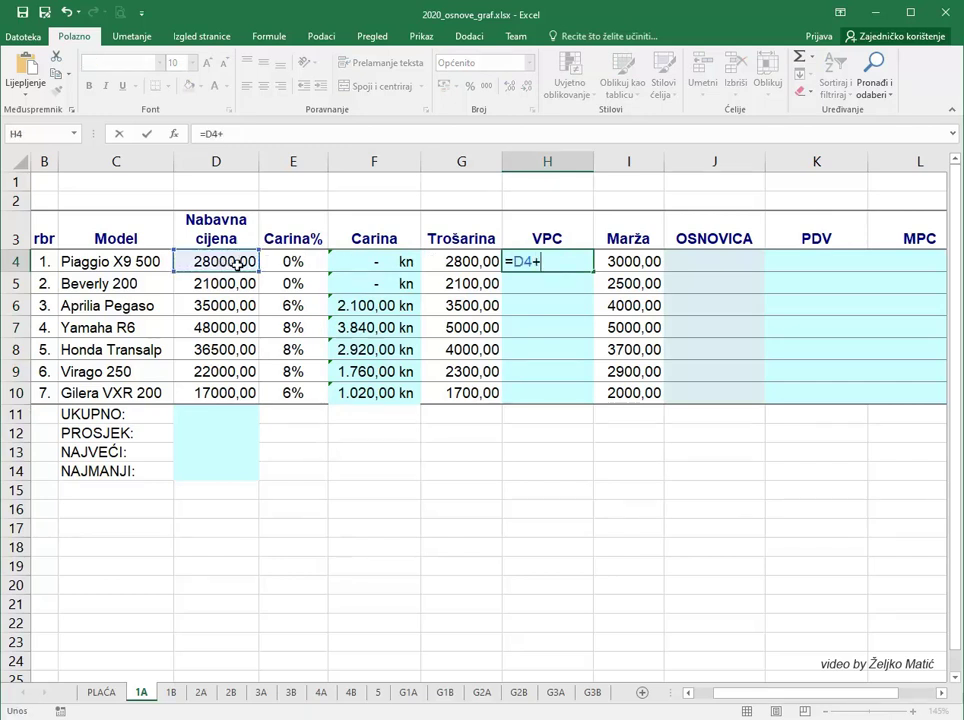
{"action": "left_click", "coordinate": [376, 266]}
{"action": "type", "text": "+"}
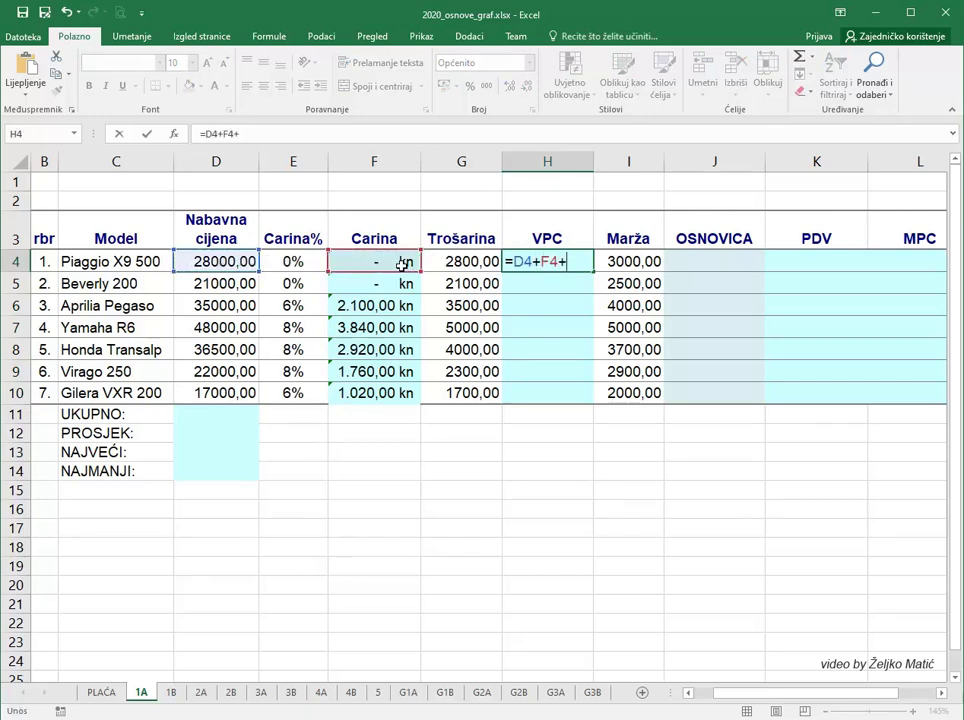
{"action": "left_click", "coordinate": [453, 263]}
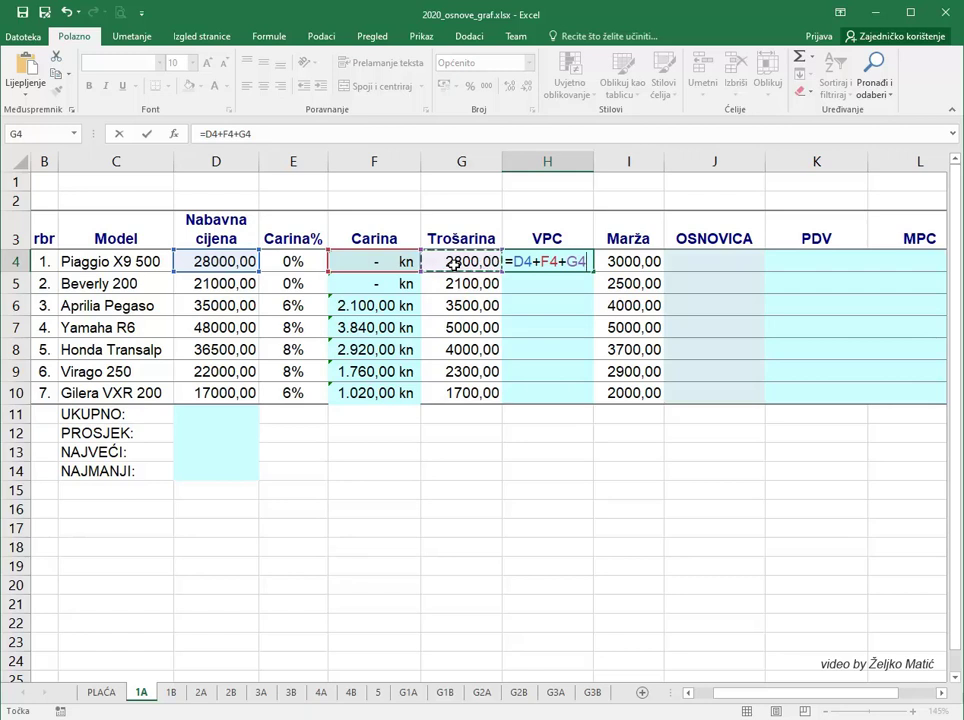
{"action": "key", "text": "Return"}
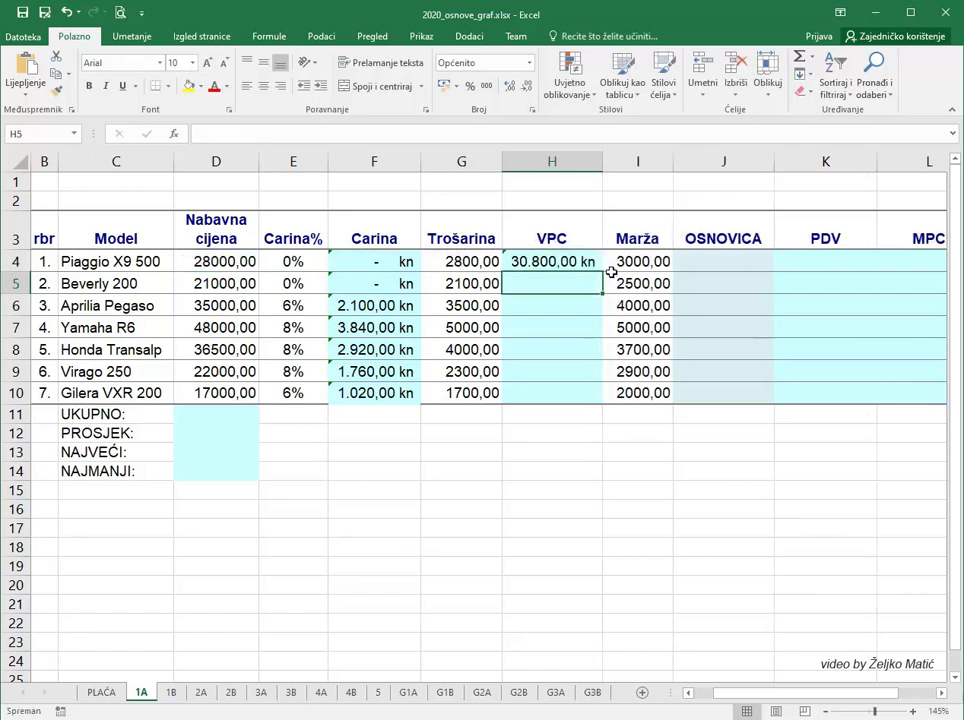
Step: Copy the H4 formula into H5:H10 and format them as kn currency
{"action": "left_click", "coordinate": [568, 261]}
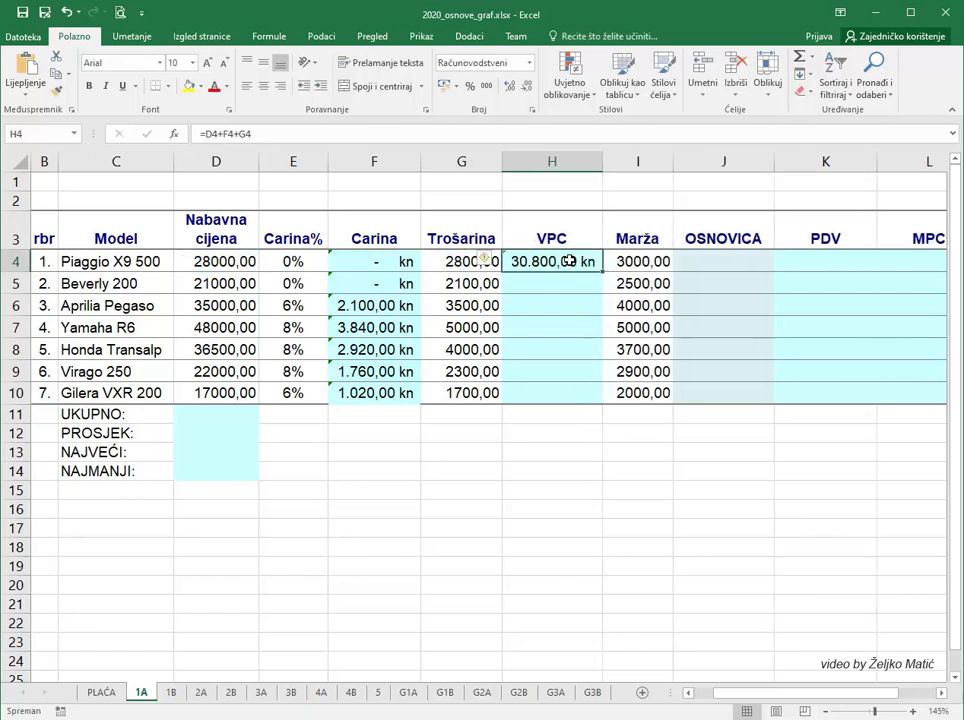
{"action": "right_click", "coordinate": [574, 263]}
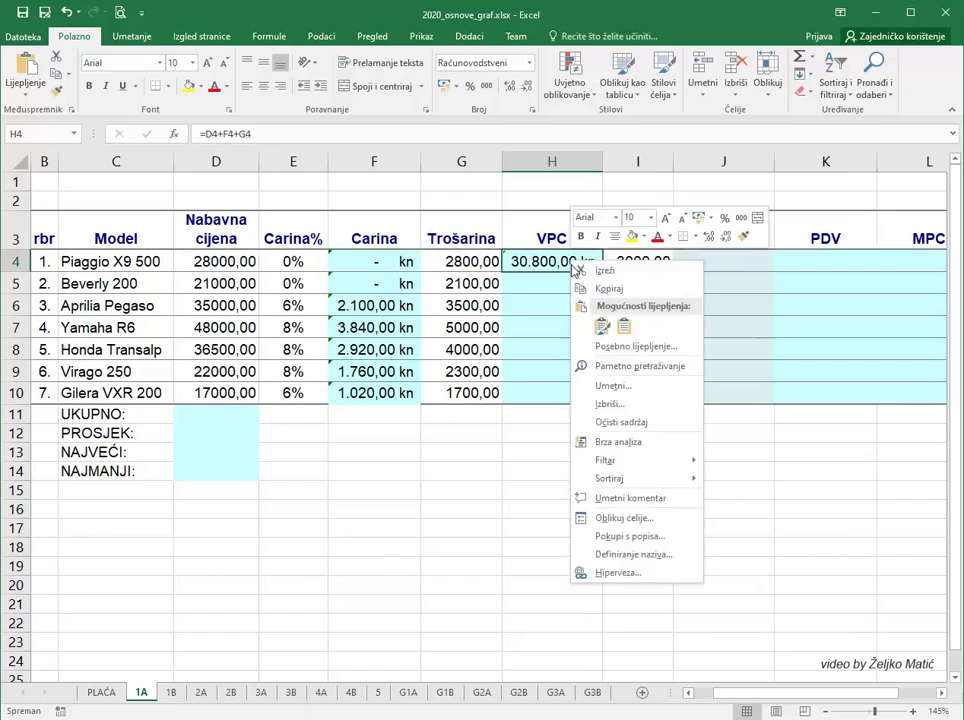
{"action": "left_click", "coordinate": [604, 290]}
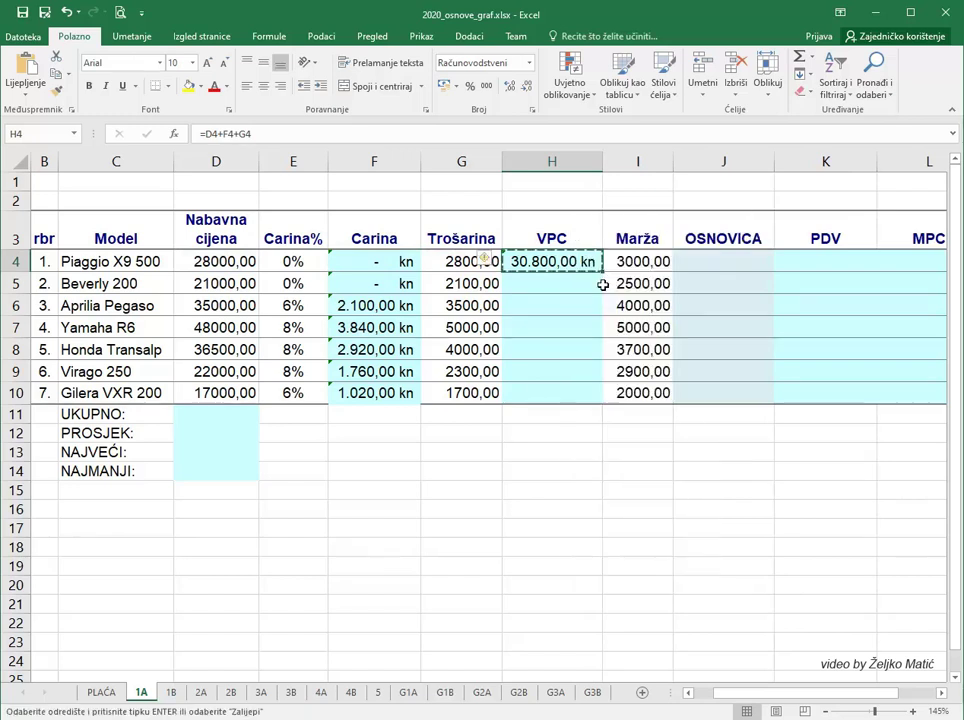
{"action": "left_click", "coordinate": [547, 283]}
{"action": "left_click_drag", "start_coordinate": [545, 284], "coordinate": [545, 388]}
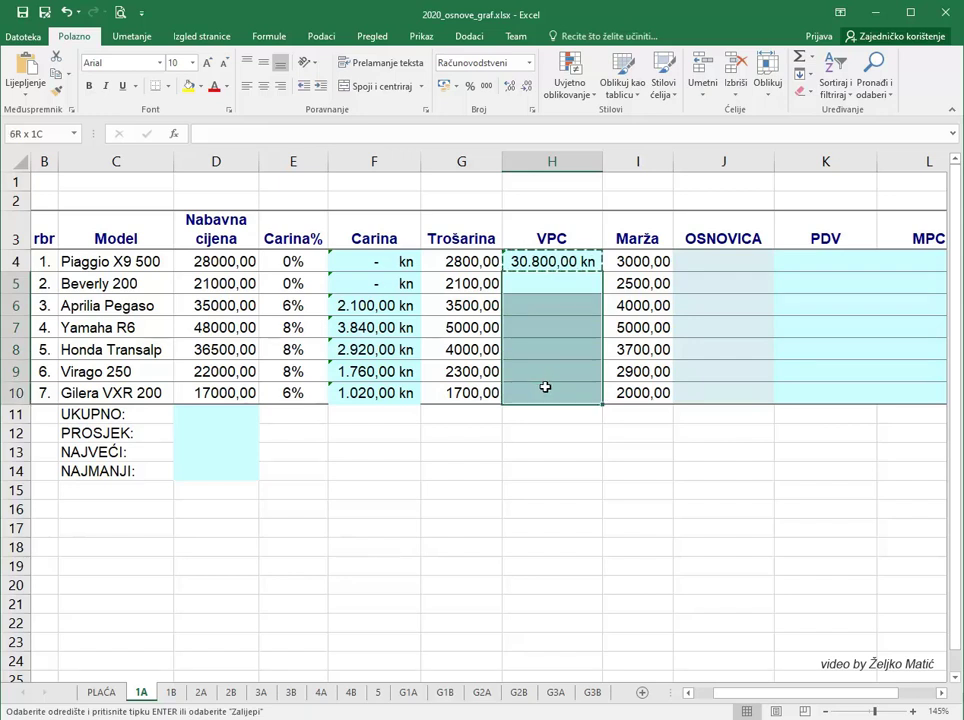
{"action": "right_click", "coordinate": [545, 388]}
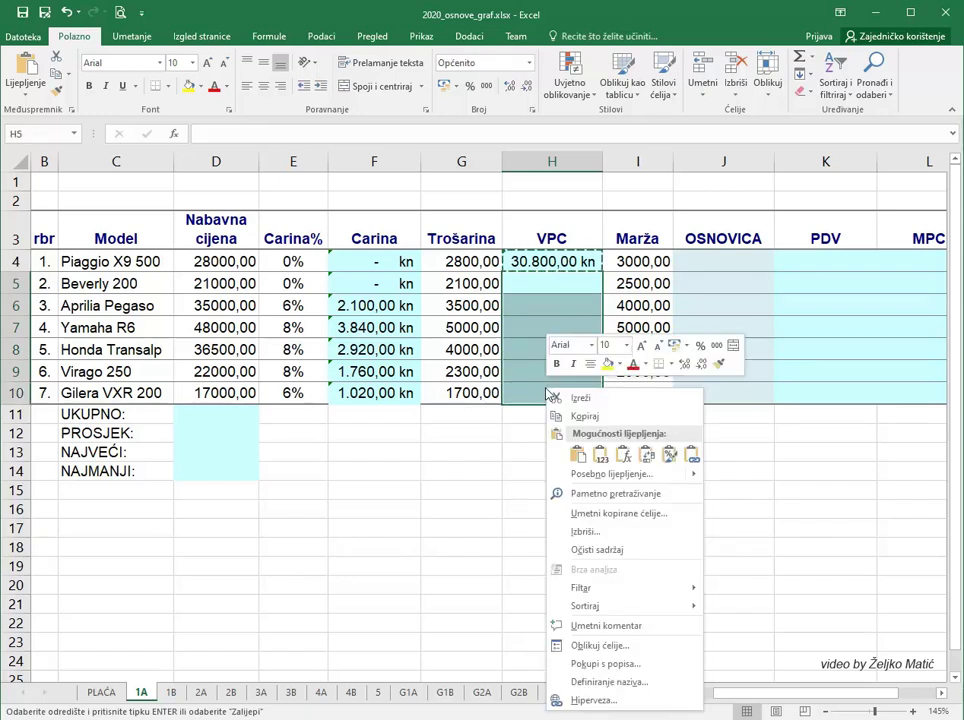
{"action": "left_click", "coordinate": [624, 455]}
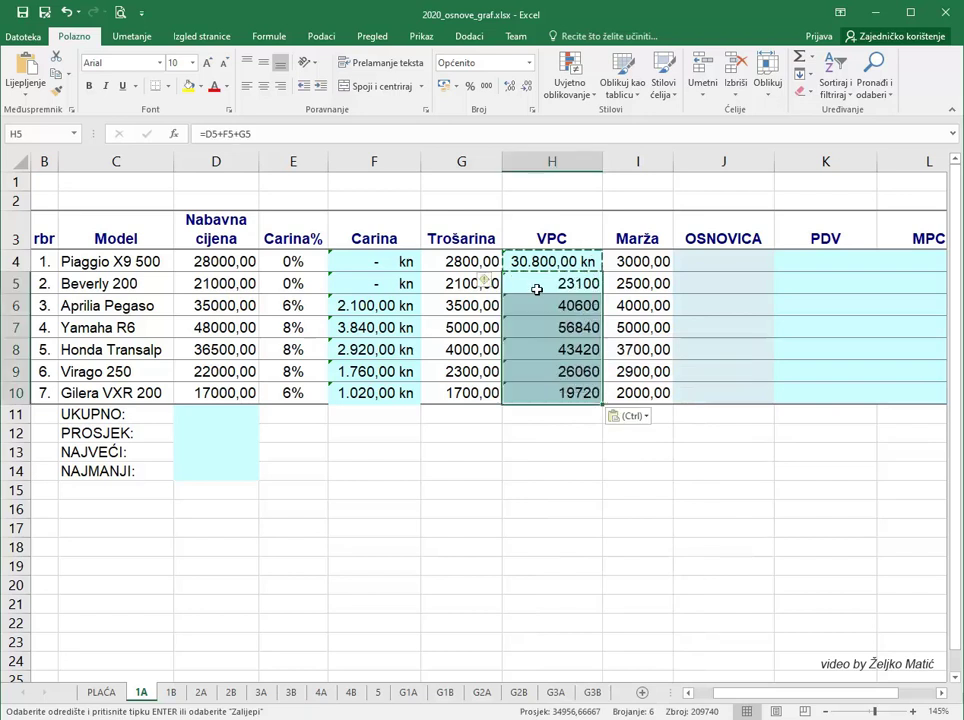
{"action": "left_click", "coordinate": [442, 87]}
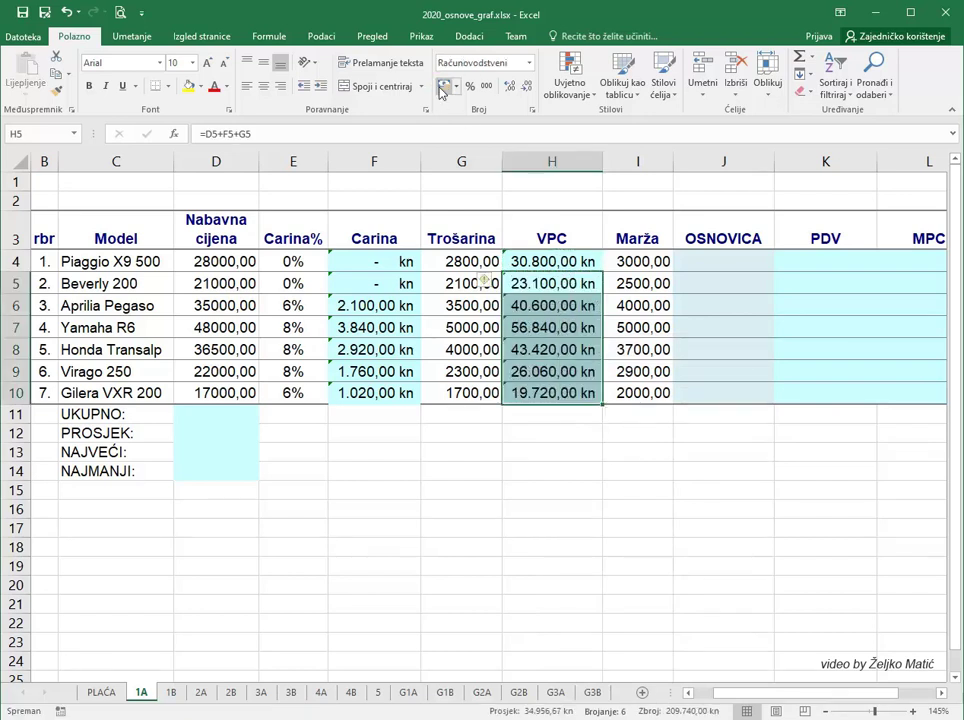
{"action": "left_click", "coordinate": [703, 260]}
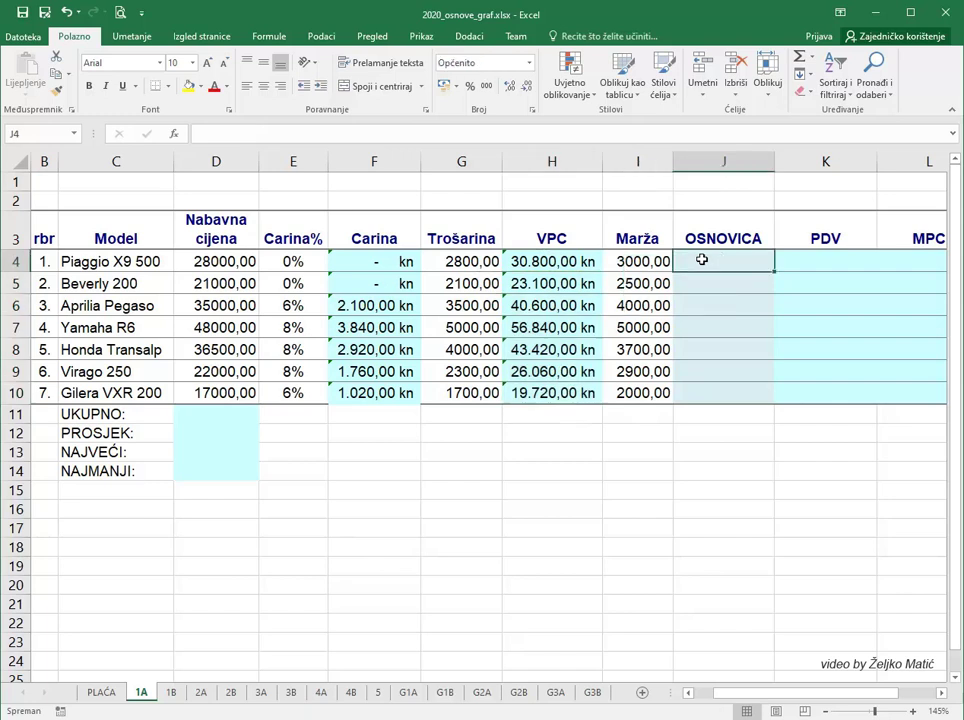
Step: Enter the OSNOVICA formula =H4+I4 in J4
{"action": "type", "text": "="}
{"action": "left_click", "coordinate": [545, 255]}
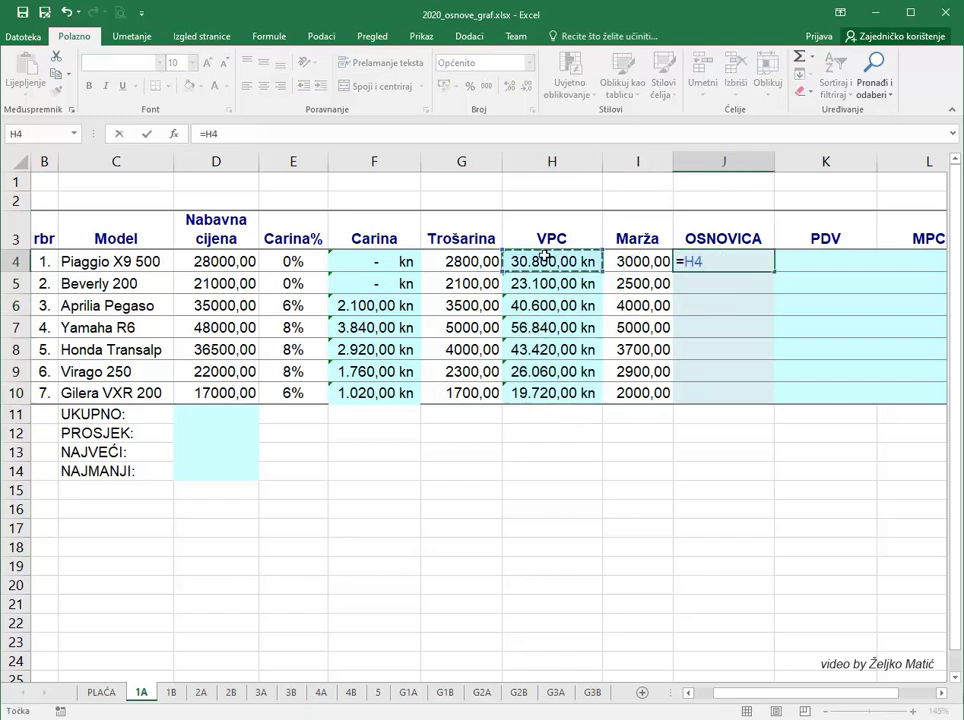
{"action": "type", "text": "+"}
{"action": "left_click", "coordinate": [624, 259]}
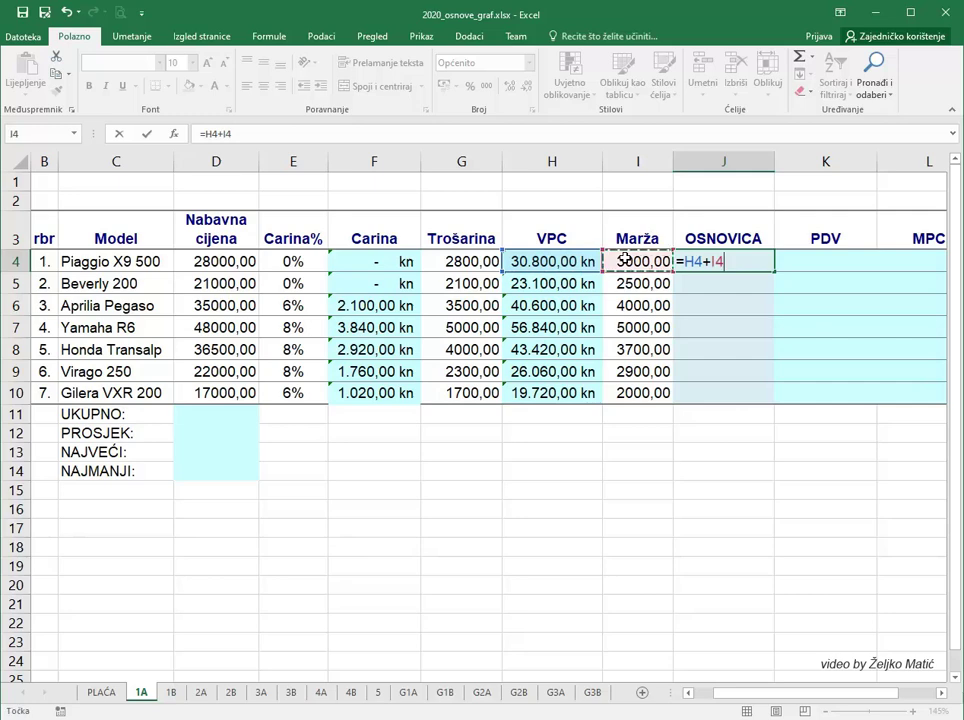
{"action": "key", "text": "Return"}
Step: Paste the J4 formula into J5:J10 and format them as kn currency
{"action": "left_click", "coordinate": [685, 261]}
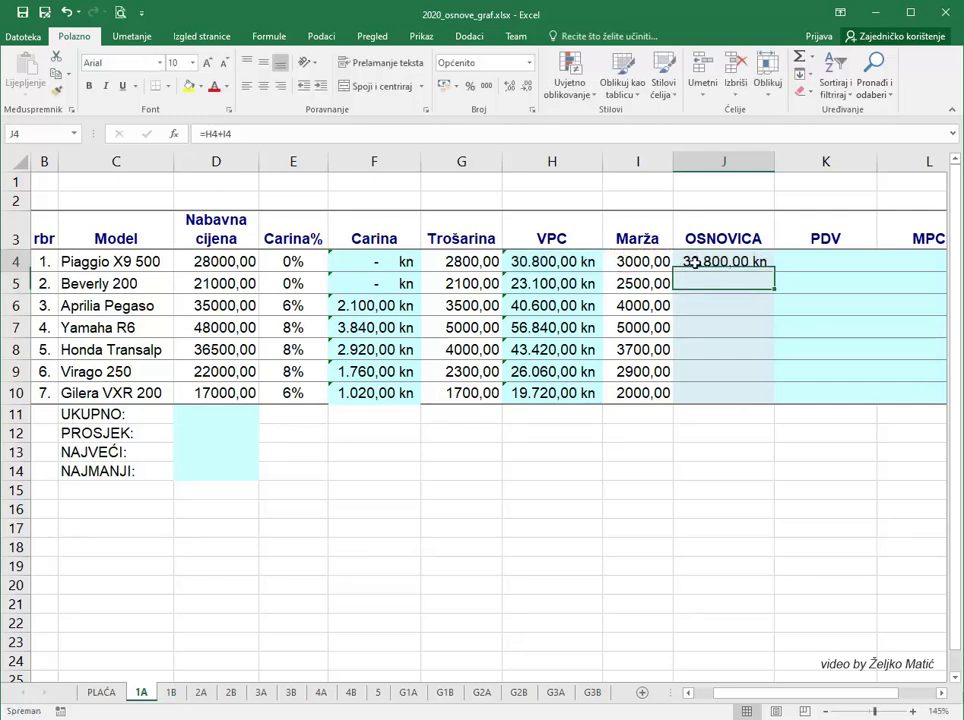
{"action": "right_click", "coordinate": [693, 261]}
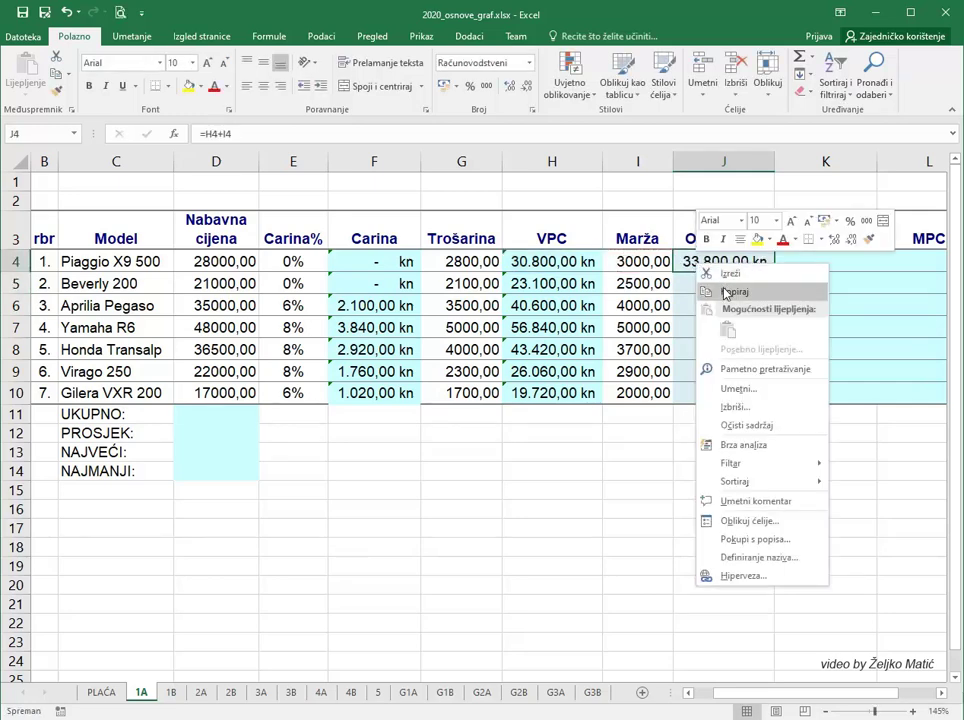
{"action": "left_click", "coordinate": [713, 290]}
{"action": "left_click_drag", "start_coordinate": [715, 283], "coordinate": [715, 388]}
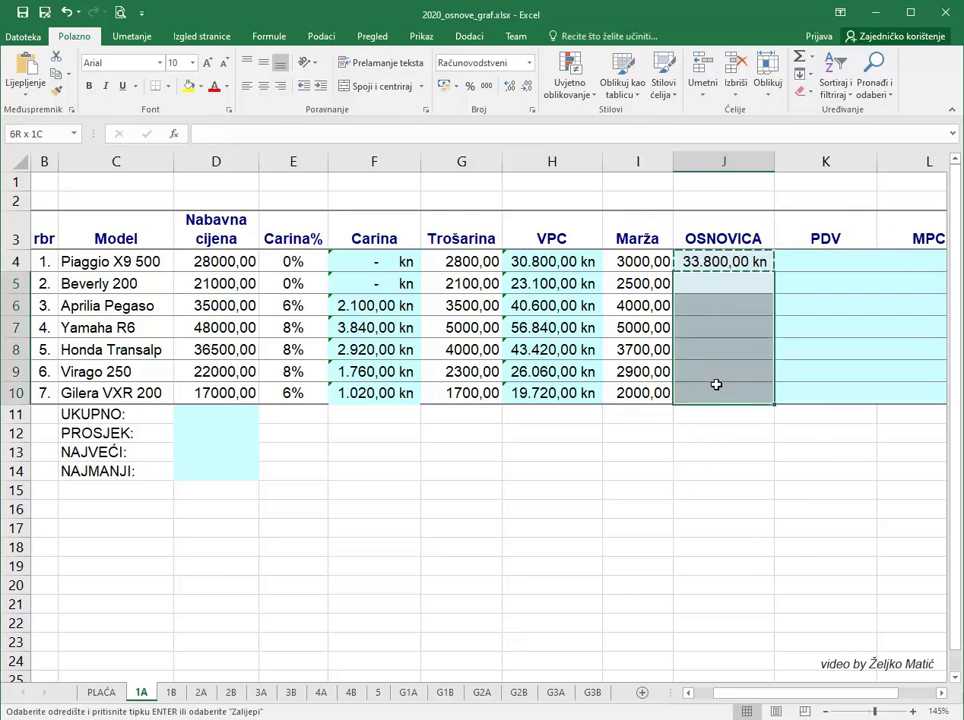
{"action": "right_click", "coordinate": [718, 390]}
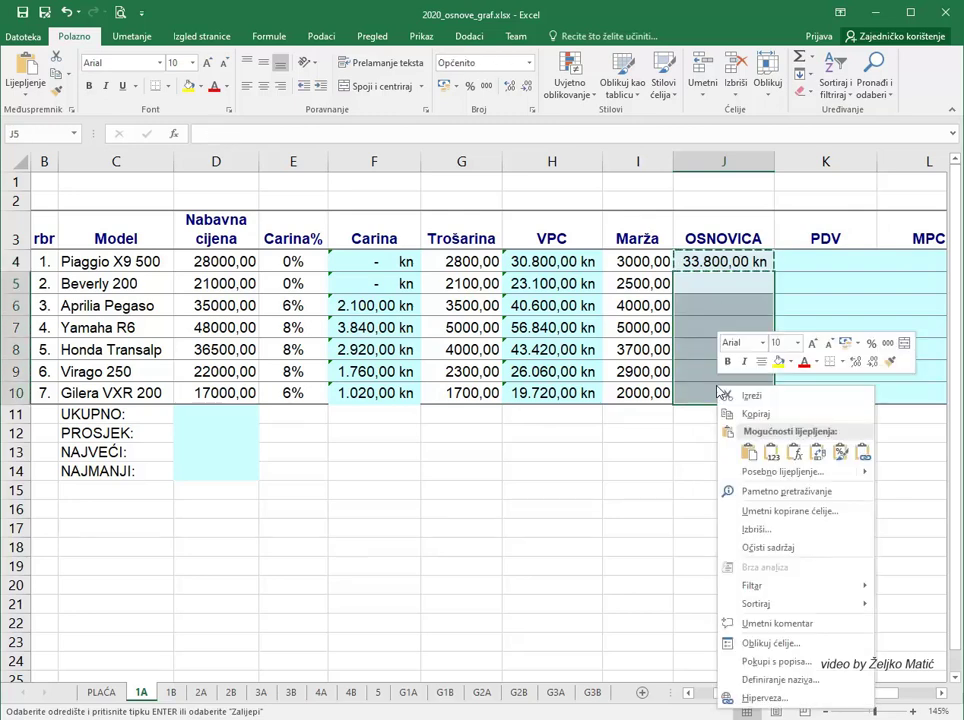
{"action": "left_click", "coordinate": [796, 453]}
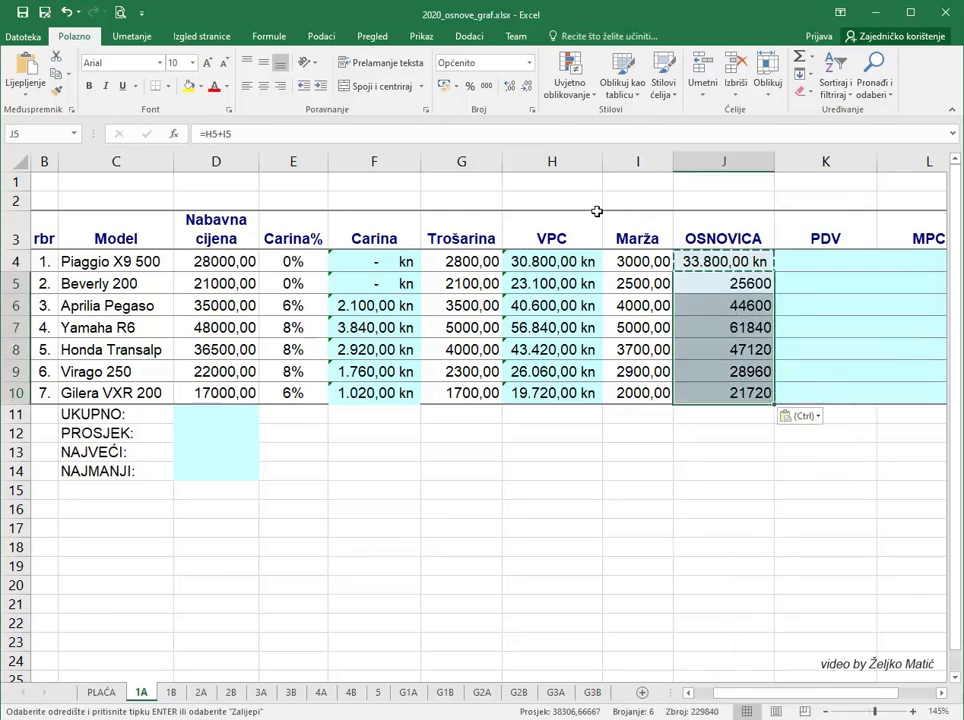
{"action": "left_click", "coordinate": [443, 88]}
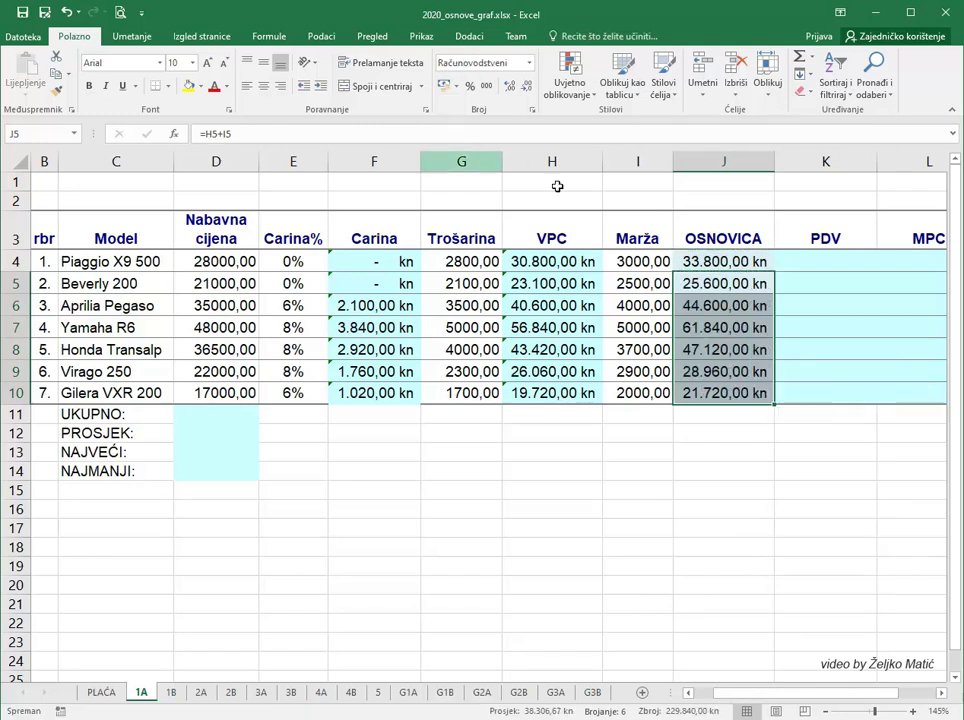
Step: Enter PDV =0,25*J4 in K4 and paste the formula into K5:K10
{"action": "left_click", "coordinate": [808, 264]}
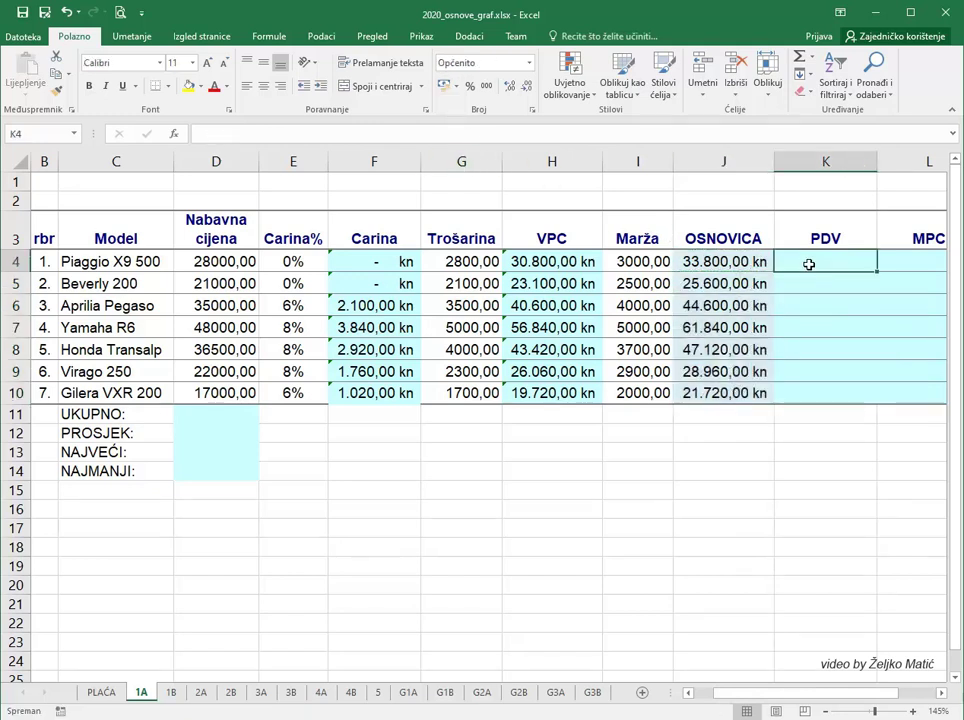
{"action": "type", "text": "=0,25*"}
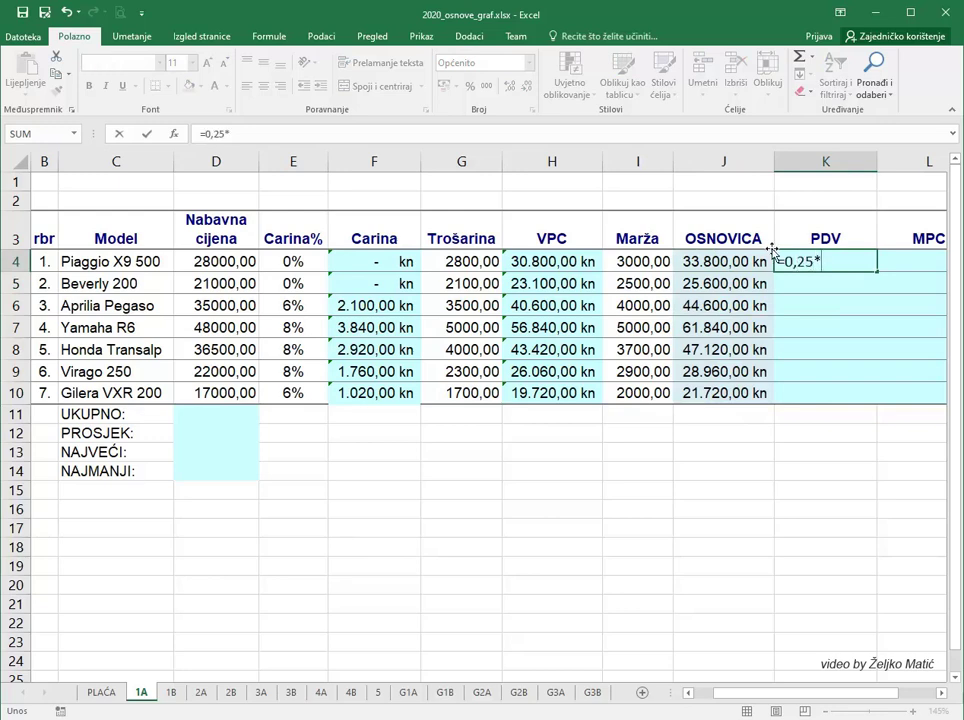
{"action": "left_click", "coordinate": [709, 261]}
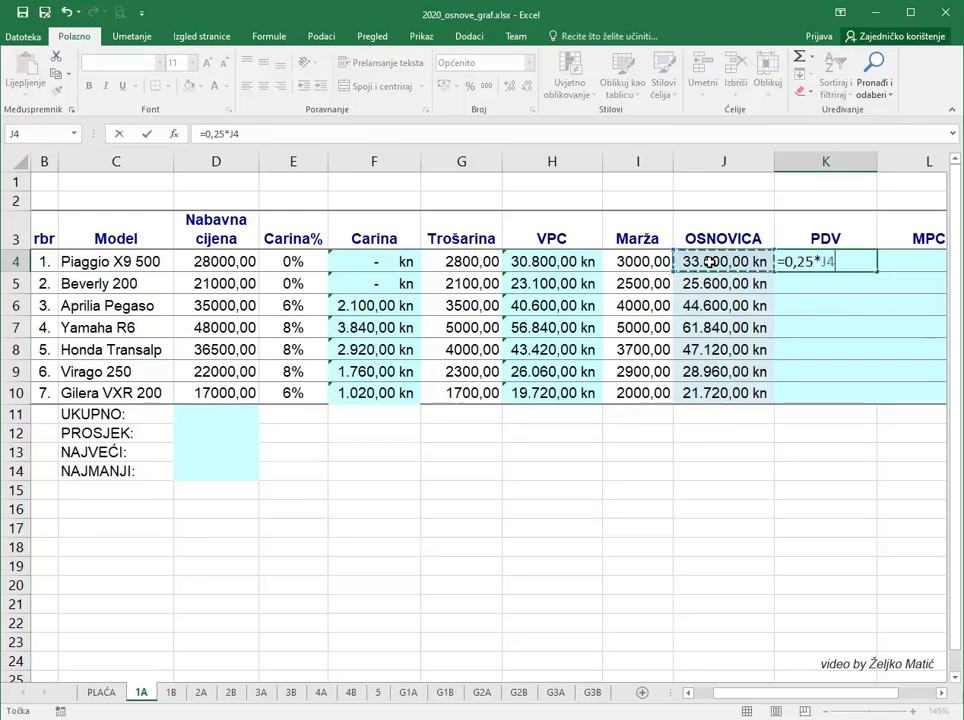
{"action": "key", "text": "Return"}
{"action": "left_click", "coordinate": [809, 262]}
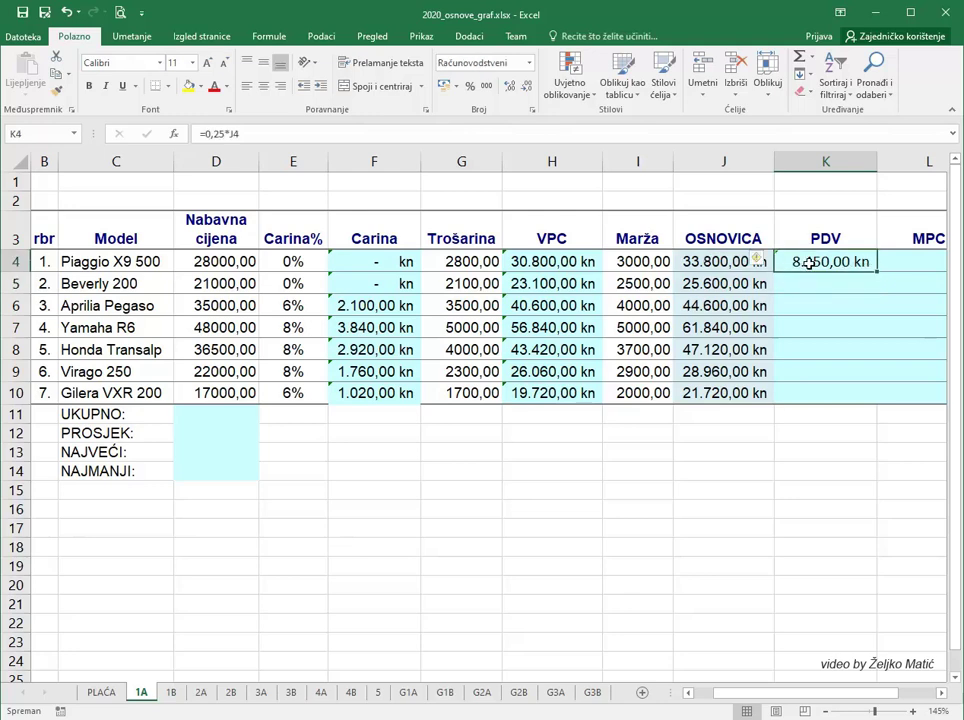
{"action": "right_click", "coordinate": [810, 261]}
{"action": "key", "text": "ctrl+c"}
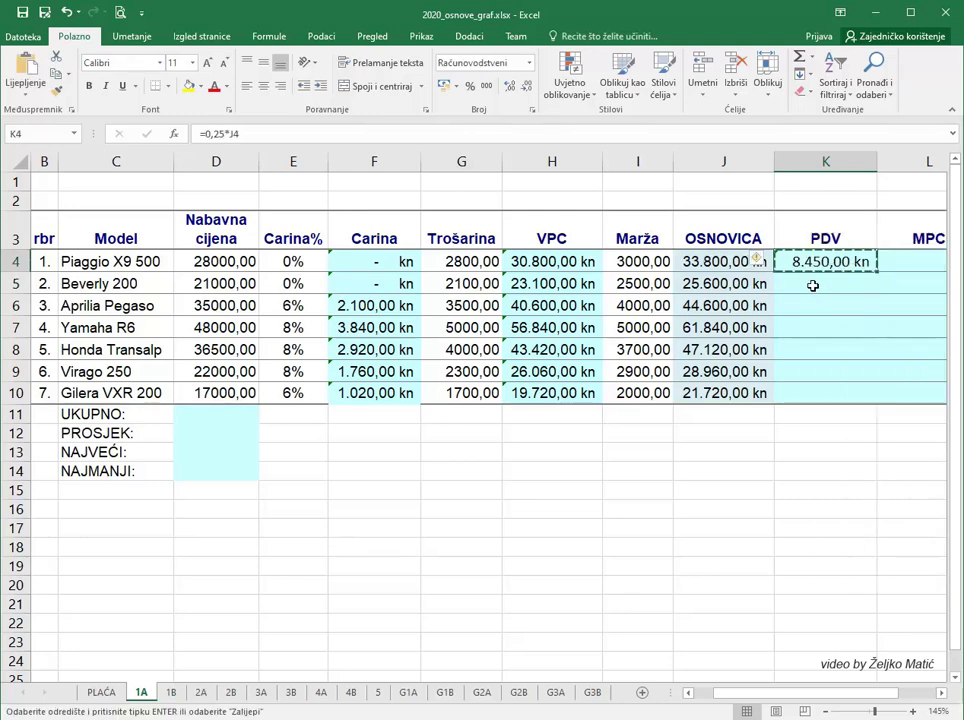
{"action": "left_click_drag", "start_coordinate": [812, 283], "coordinate": [819, 392]}
{"action": "right_click", "coordinate": [819, 392]}
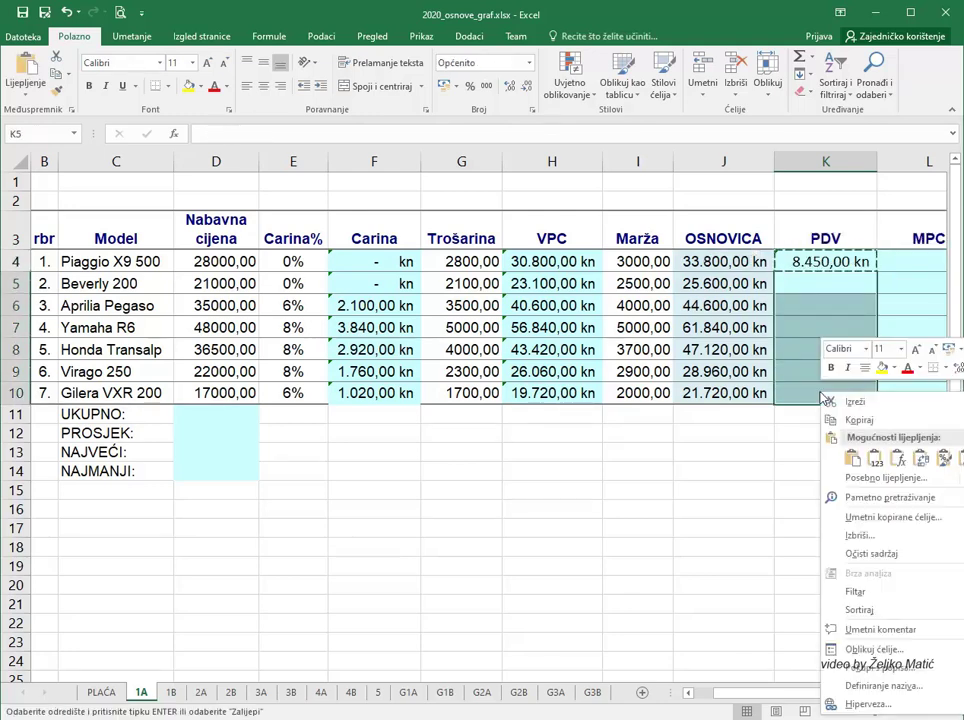
{"action": "left_click", "coordinate": [899, 452]}
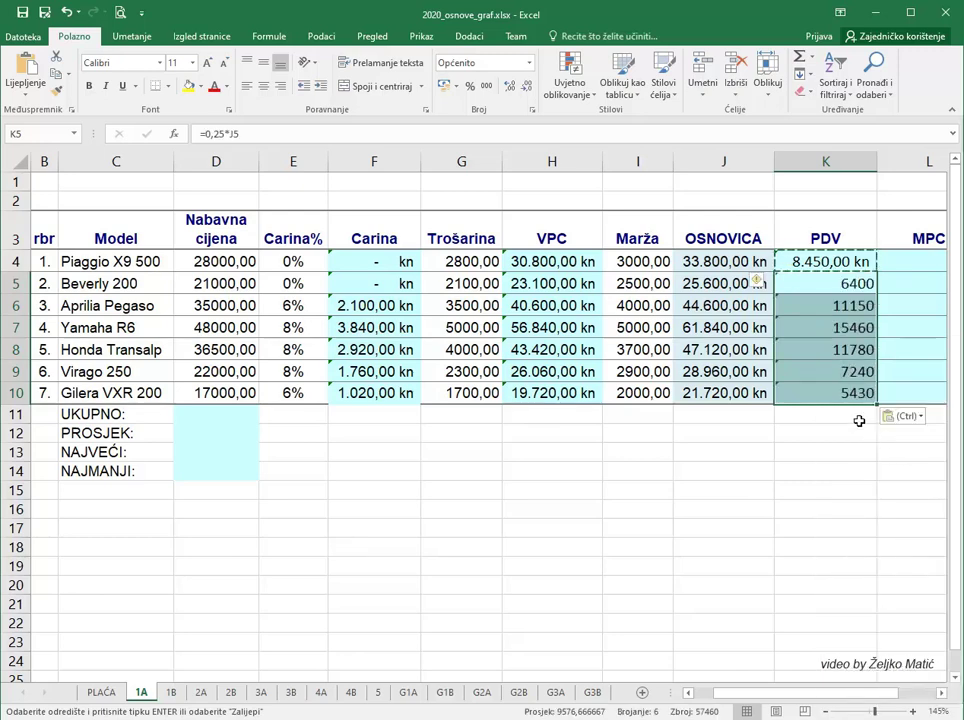
Step: Format K5:K10 as kn currency and enter the MPC formula =J4+K4 in L4
{"action": "left_click", "coordinate": [448, 88]}
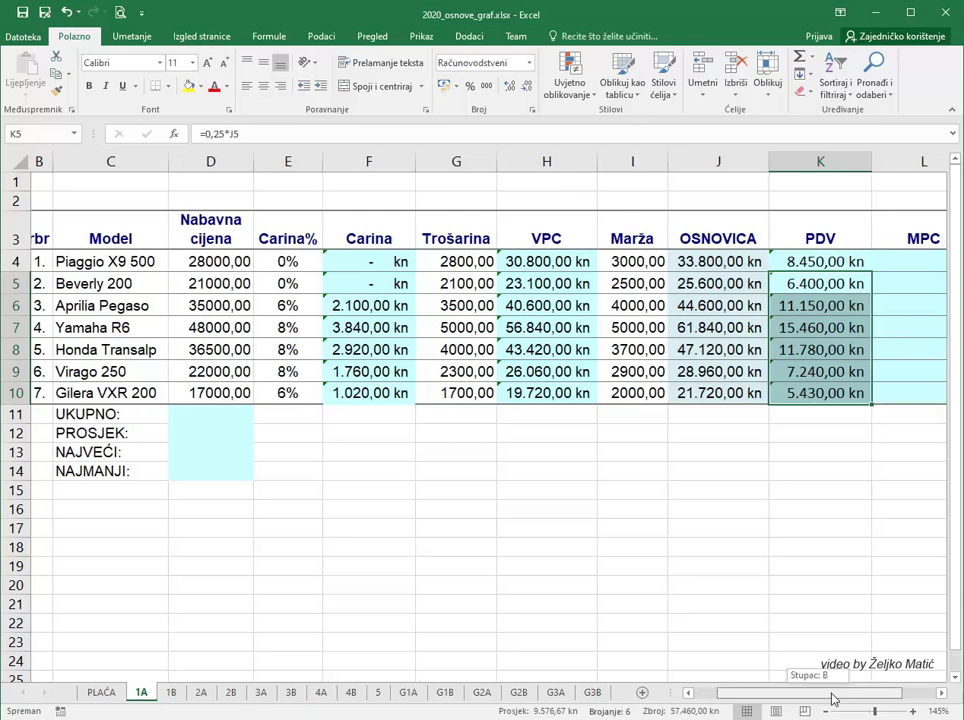
{"action": "left_click_drag", "start_coordinate": [819, 697], "coordinate": [856, 697]}
{"action": "left_click", "coordinate": [768, 259]}
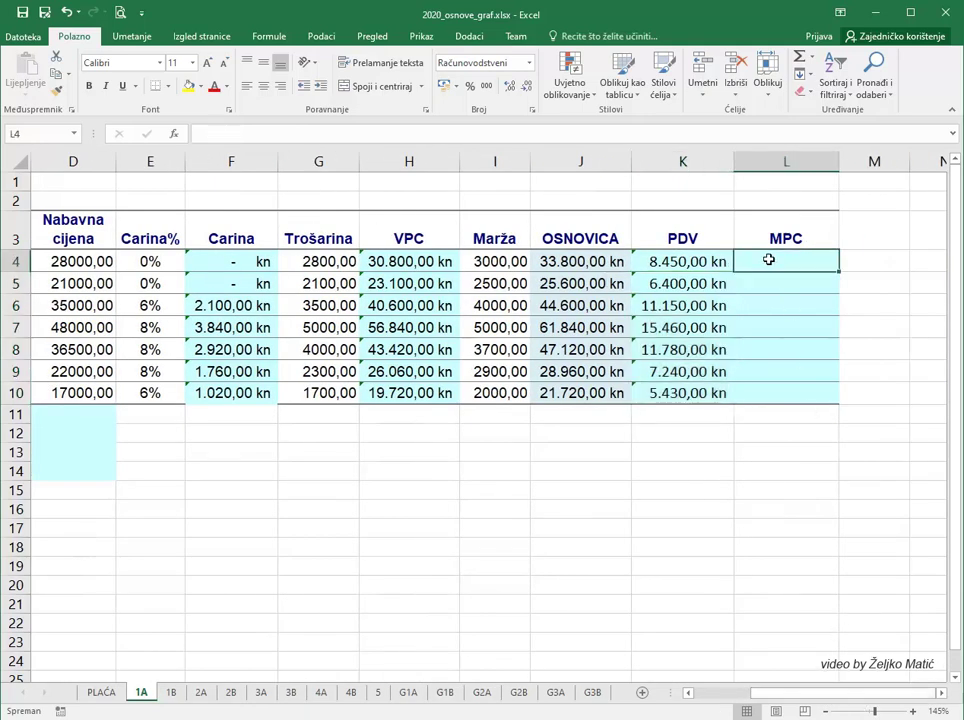
{"action": "type", "text": "="}
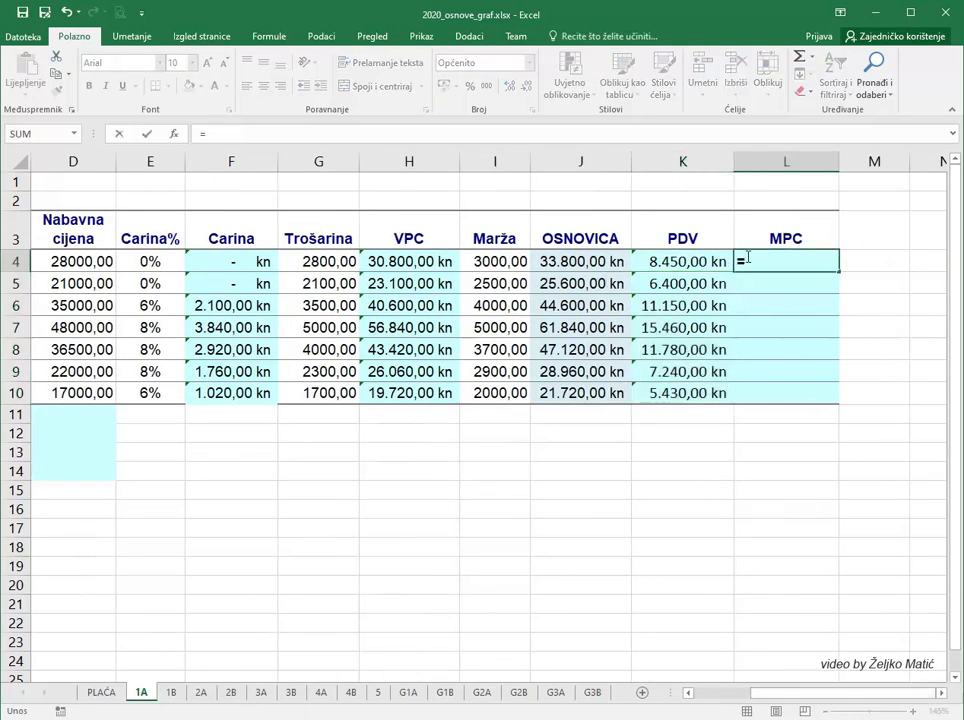
{"action": "left_click", "coordinate": [613, 258]}
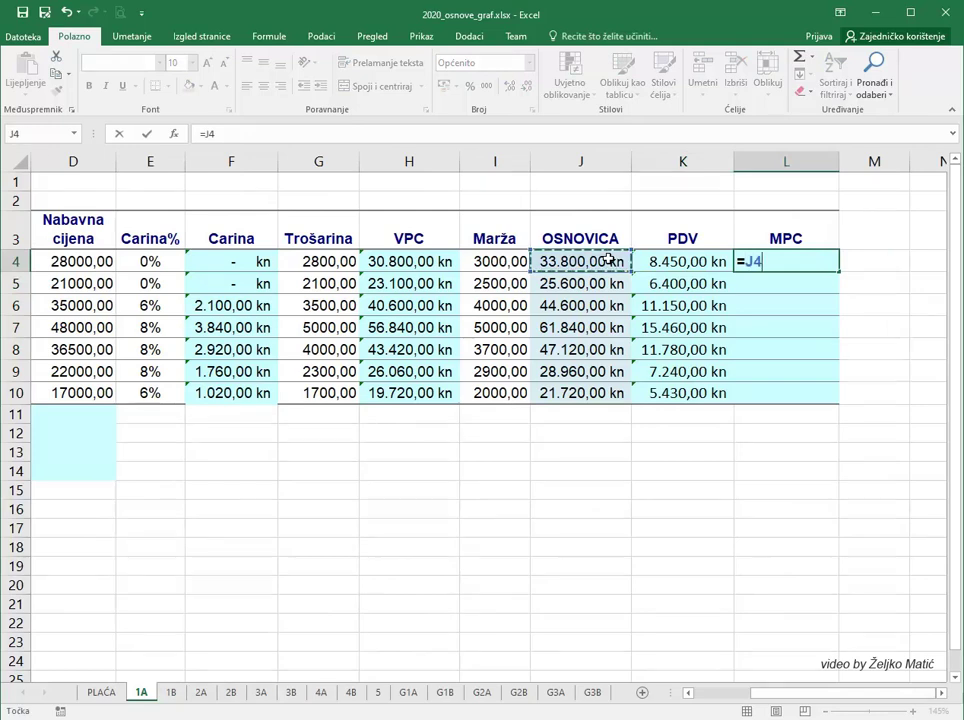
{"action": "type", "text": "+"}
{"action": "left_click", "coordinate": [683, 259]}
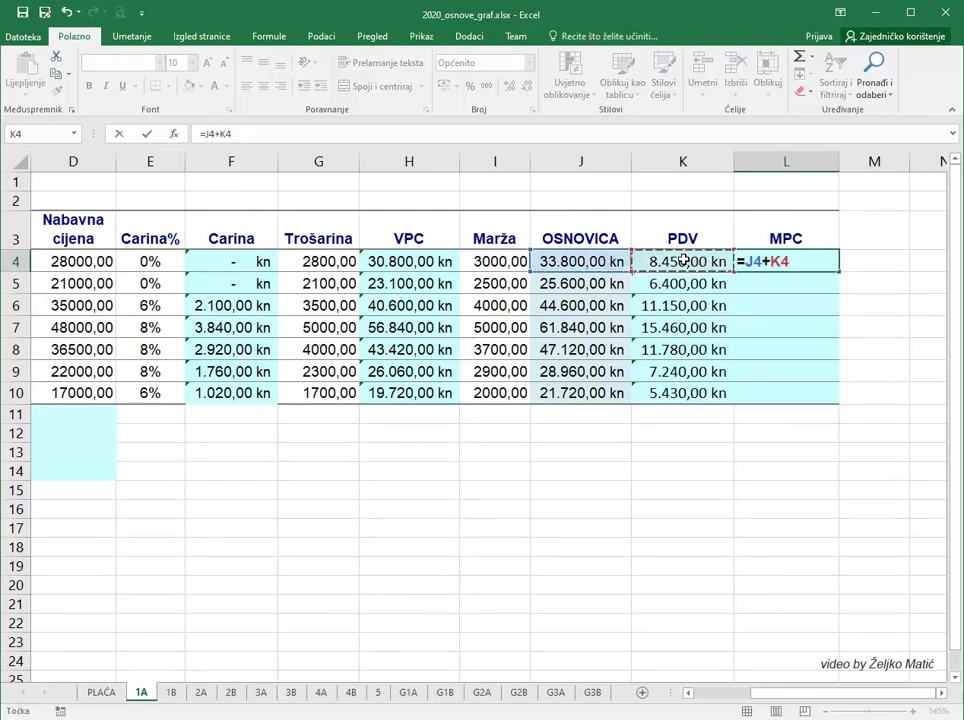
{"action": "key", "text": "Return"}
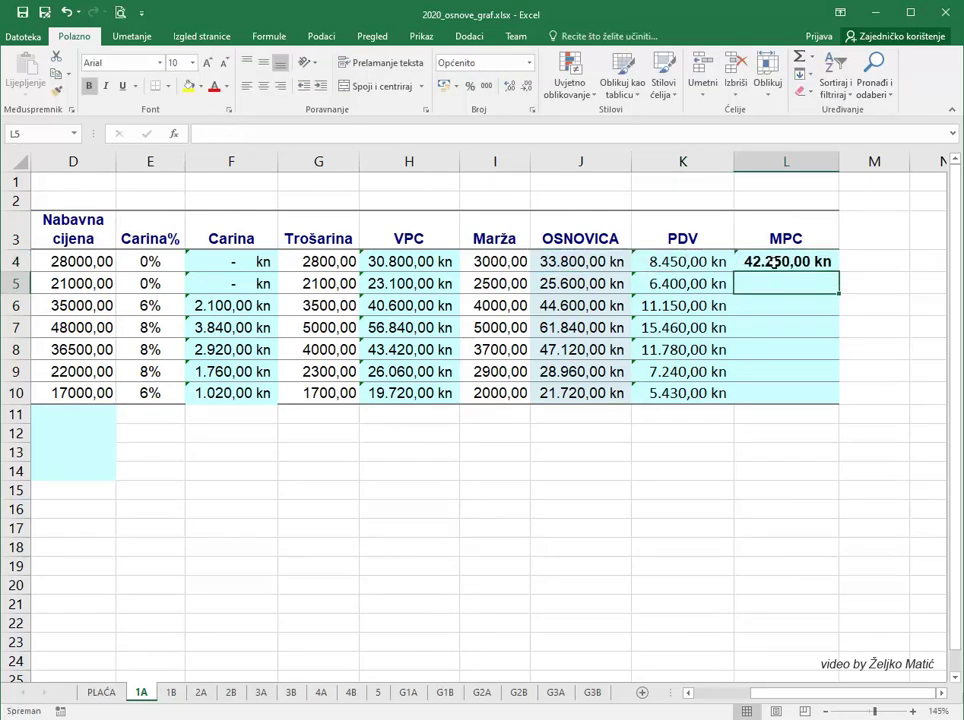
Step: Paste the L4 formula into L5:L10 and format them as kn currency
{"action": "left_click", "coordinate": [775, 262]}
{"action": "right_click", "coordinate": [776, 264]}
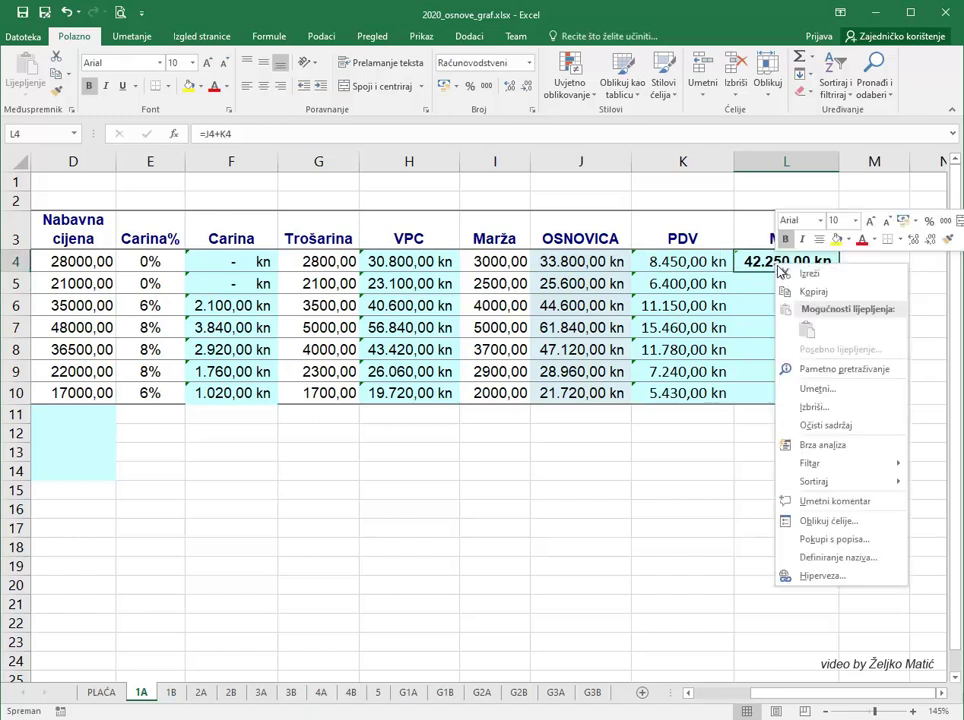
{"action": "left_click", "coordinate": [806, 292]}
{"action": "left_click_drag", "start_coordinate": [779, 282], "coordinate": [780, 400]}
{"action": "right_click", "coordinate": [786, 408]}
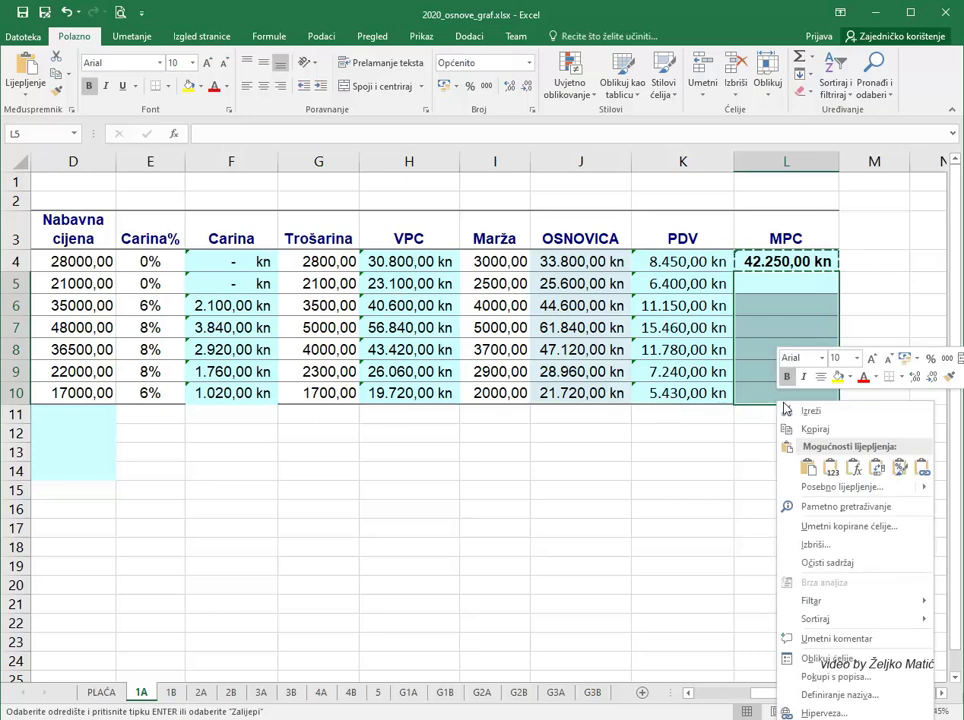
{"action": "left_click", "coordinate": [854, 467]}
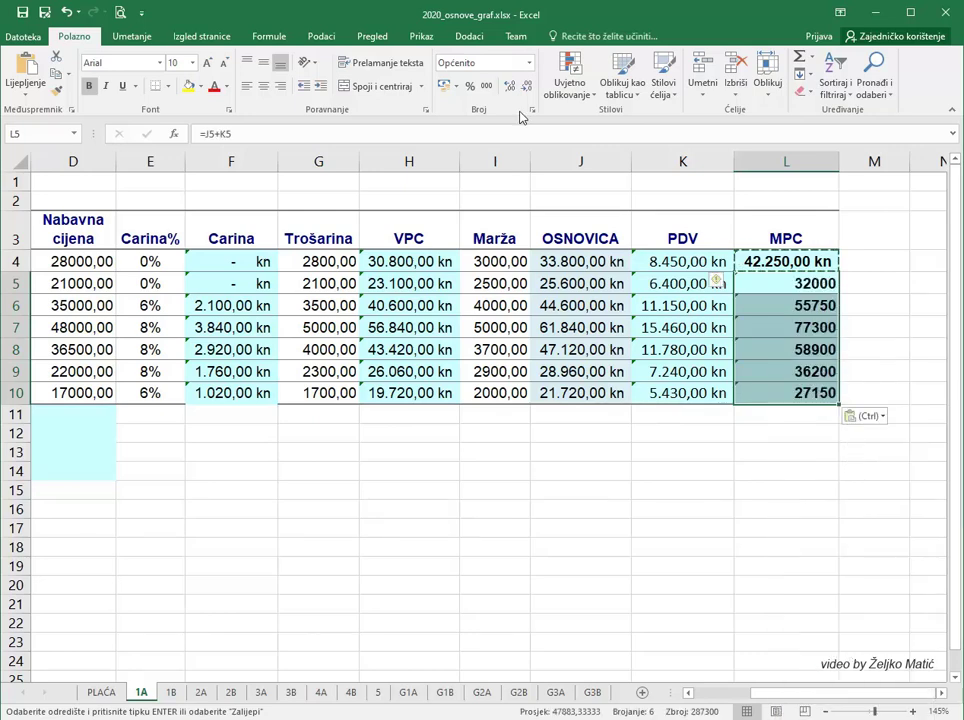
{"action": "left_click", "coordinate": [444, 86]}
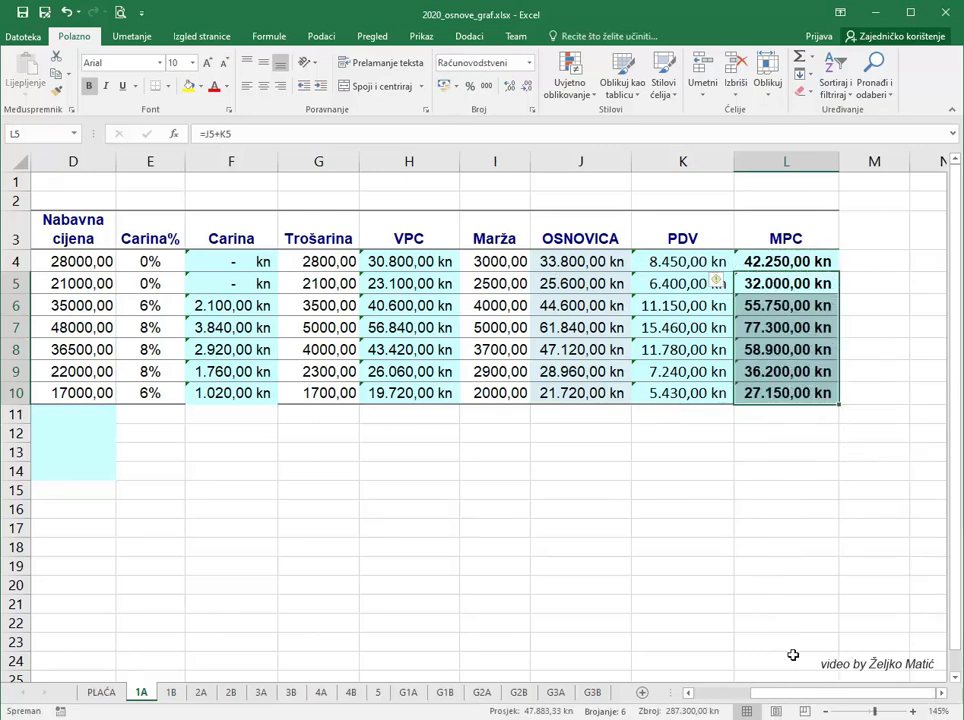
{"action": "left_click_drag", "start_coordinate": [807, 692], "coordinate": [710, 692]}
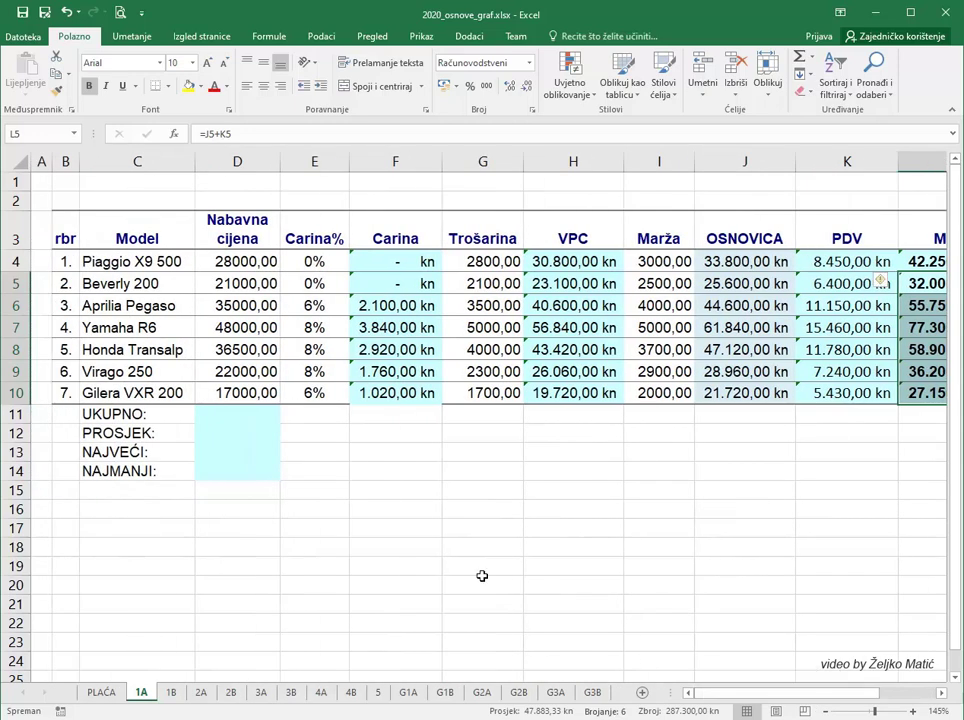
Step: Enter =SUM(D4:D10) in D11 and =AVERAGE(D4:D10) in D12
{"action": "left_click", "coordinate": [249, 414]}
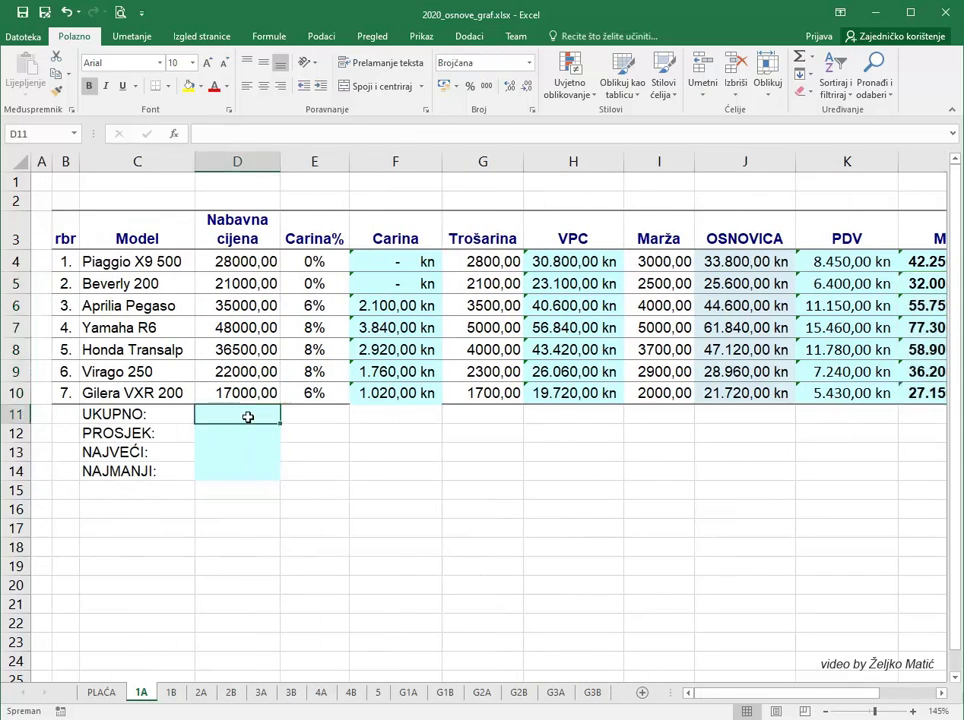
{"action": "type", "text": "=su"}
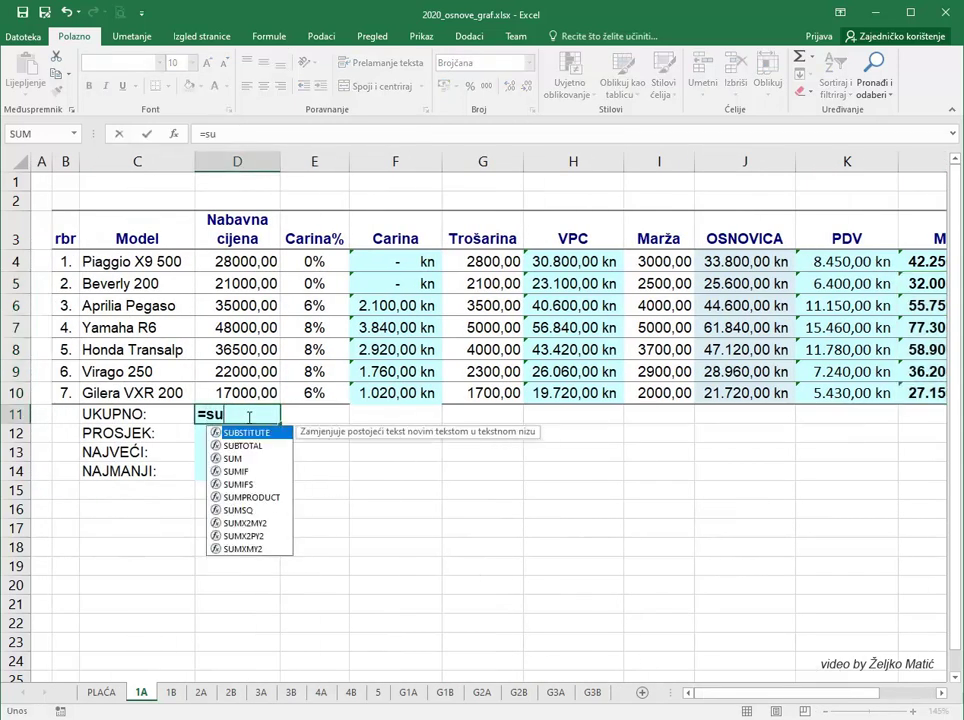
{"action": "type", "text": "m("}
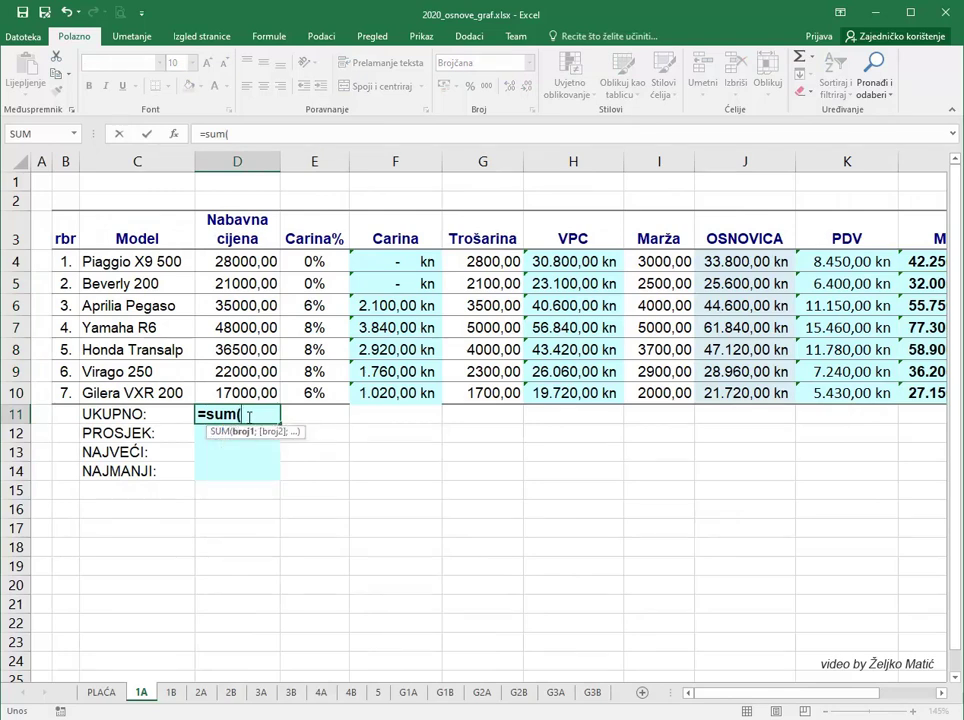
{"action": "type", "text": "d"}
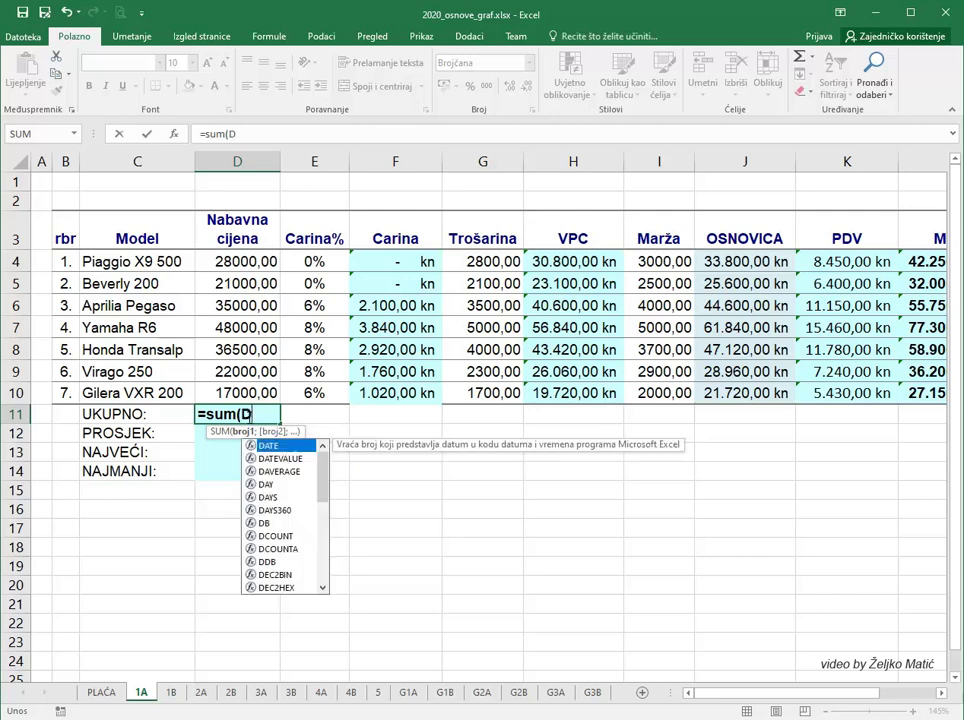
{"action": "type", "text": "4:"}
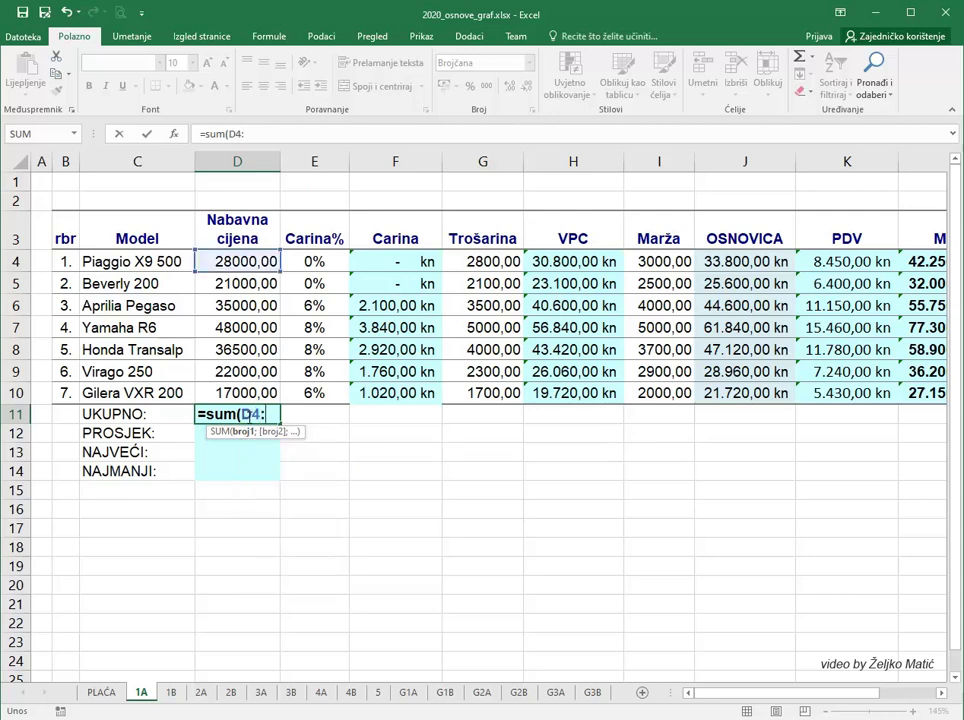
{"action": "type", "text": "D10"}
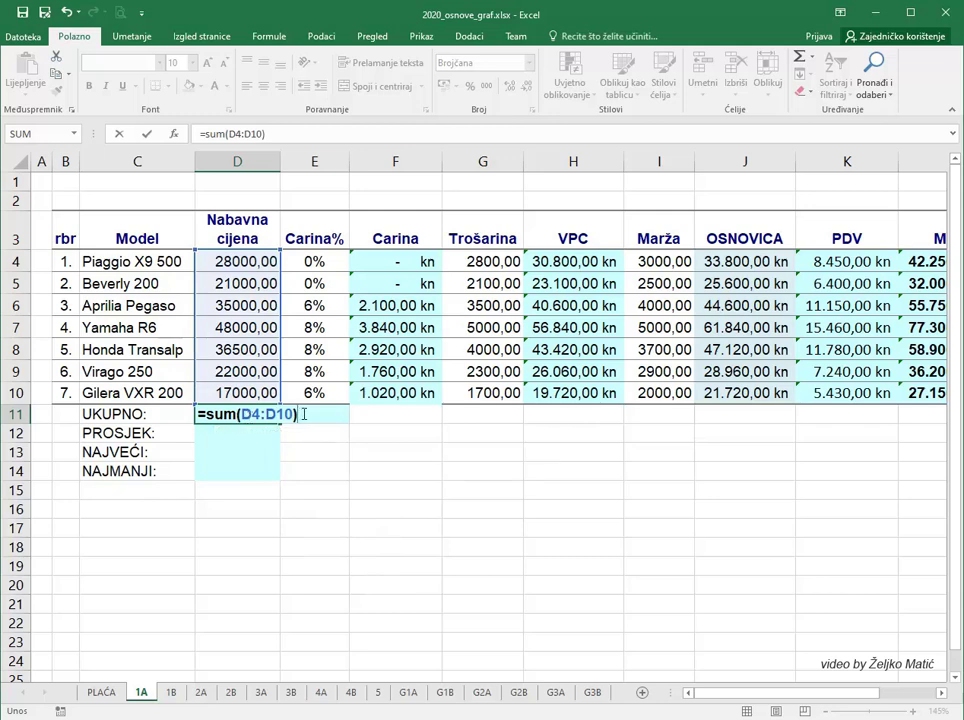
{"action": "key", "text": "Return"}
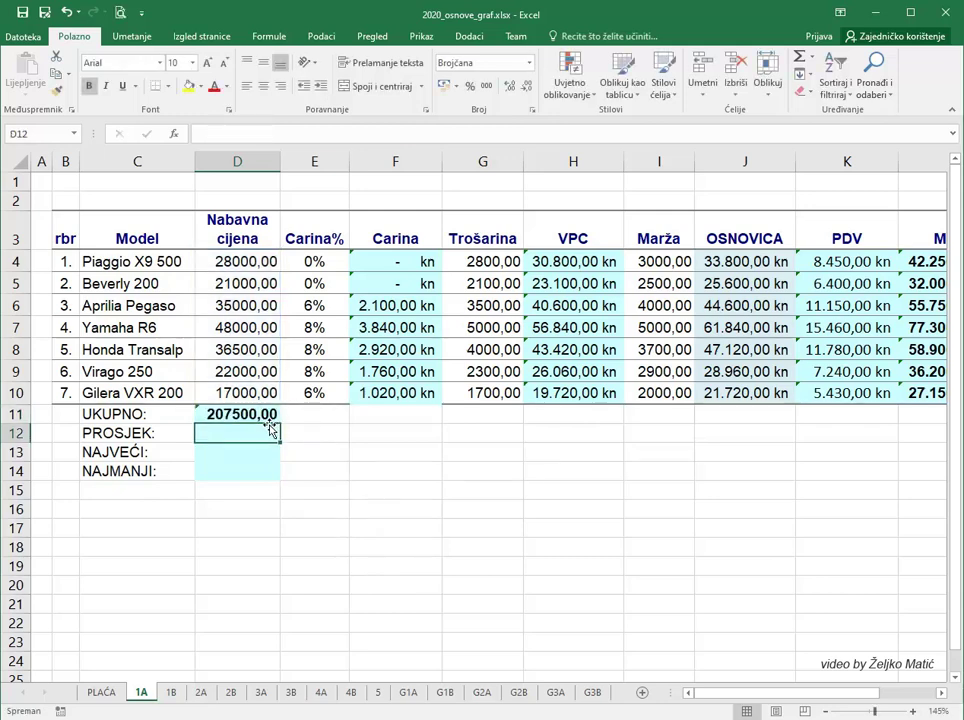
{"action": "type", "text": "="}
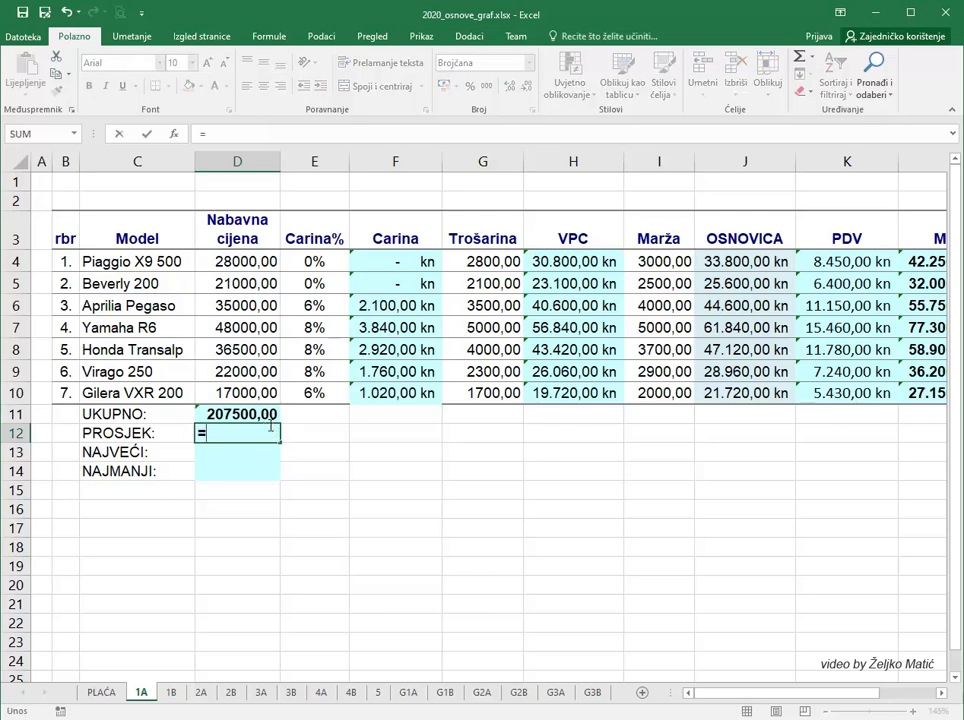
{"action": "type", "text": "averag"}
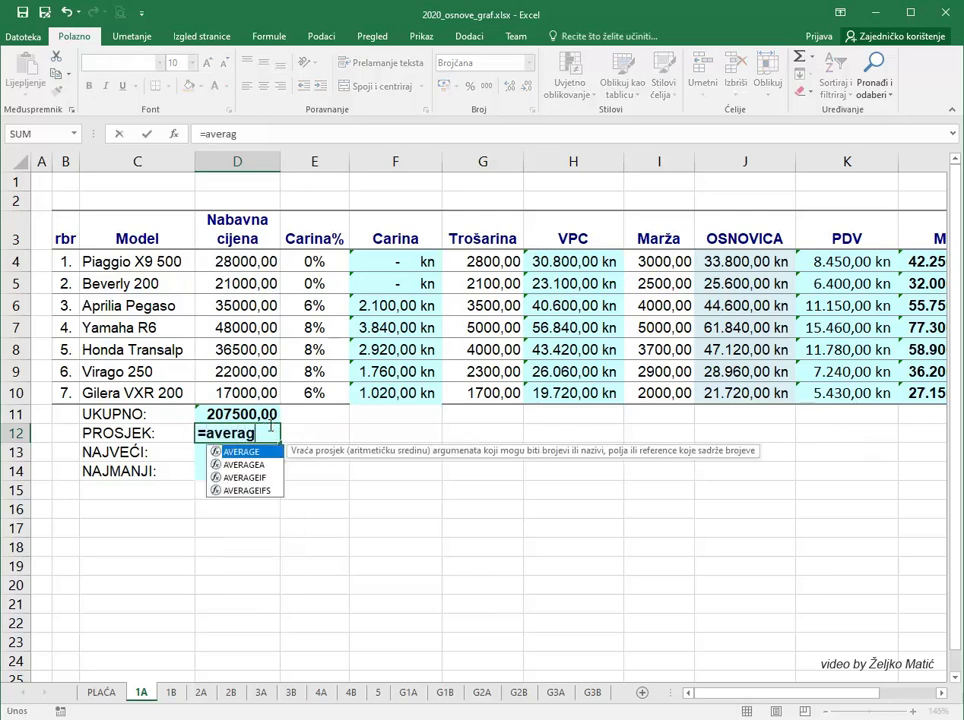
{"action": "type", "text": "e(d"}
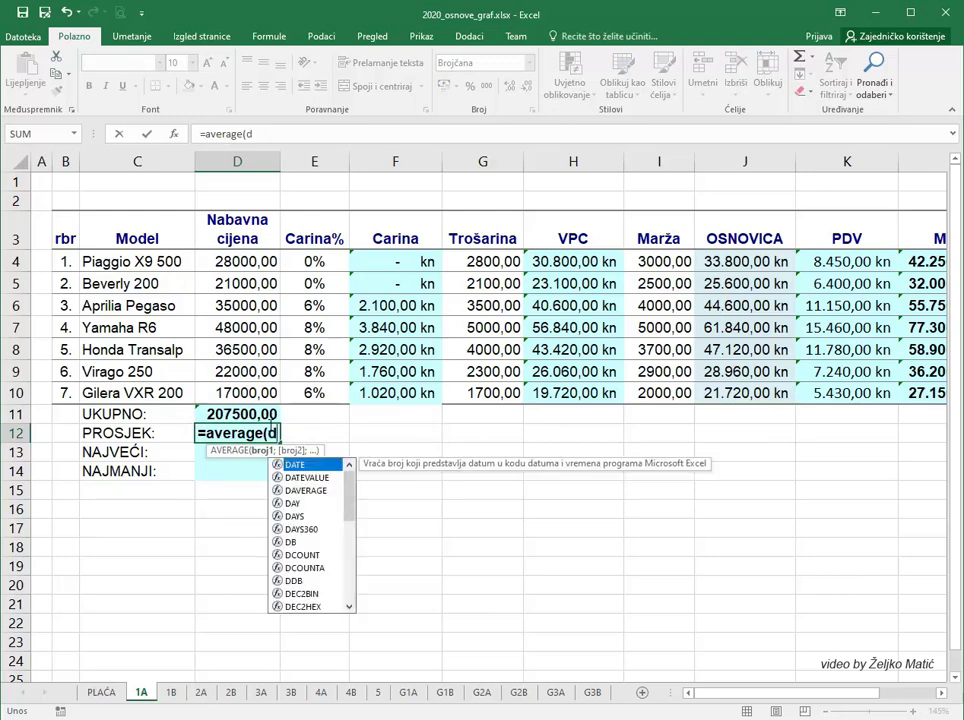
{"action": "type", "text": "4:d10"}
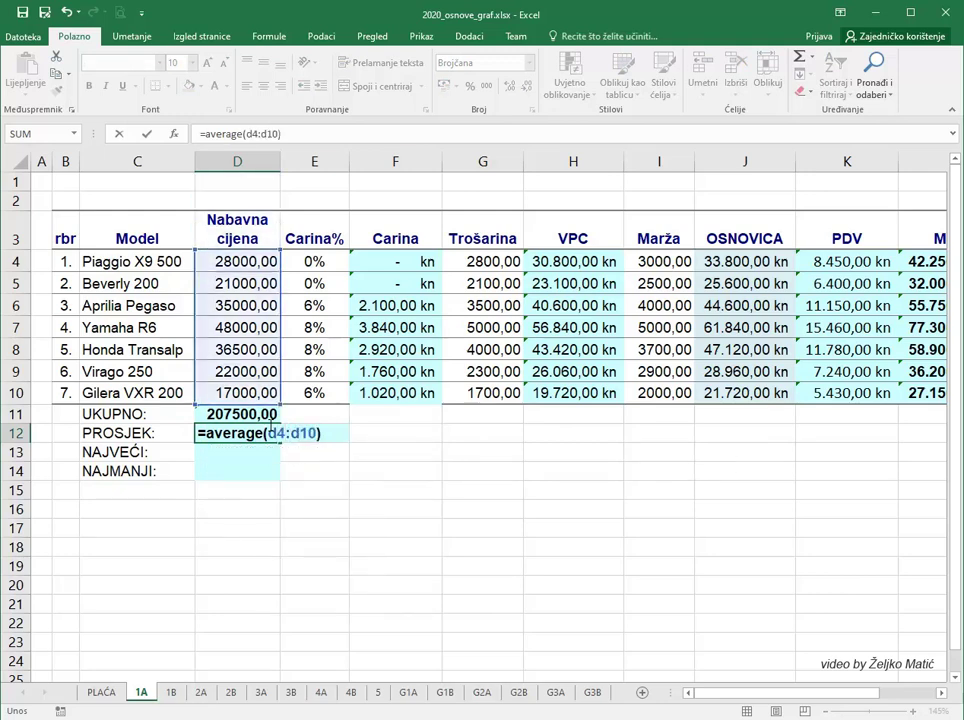
{"action": "key", "text": "Return"}
Step: Enter =MAX(D4:D10) in D13 and =MIN(D4:D10) in D14
{"action": "type", "text": "="}
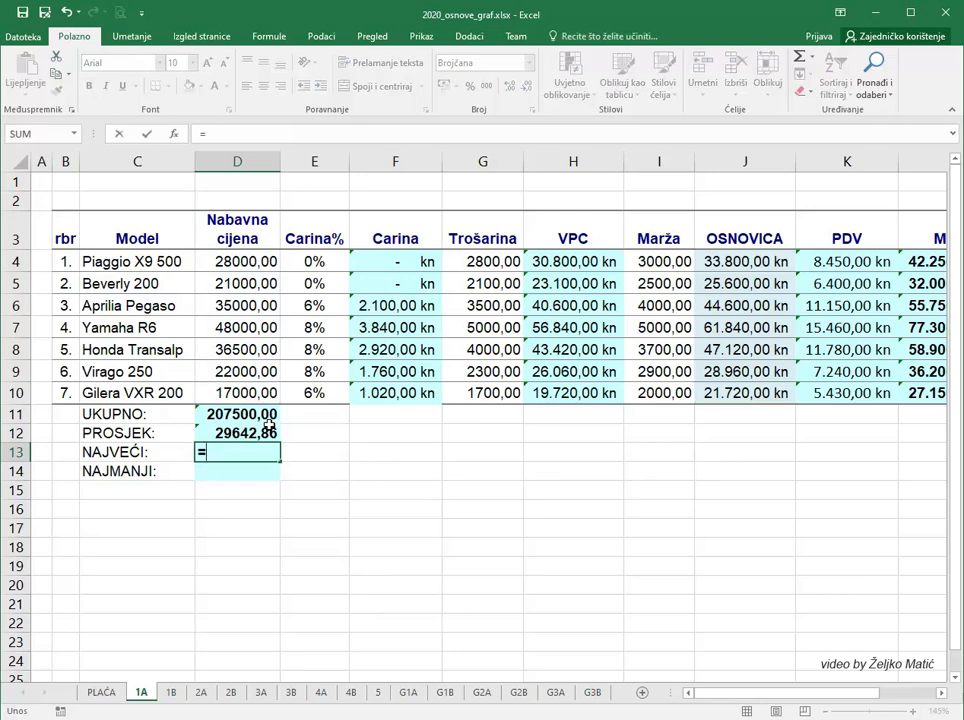
{"action": "type", "text": "MAX"}
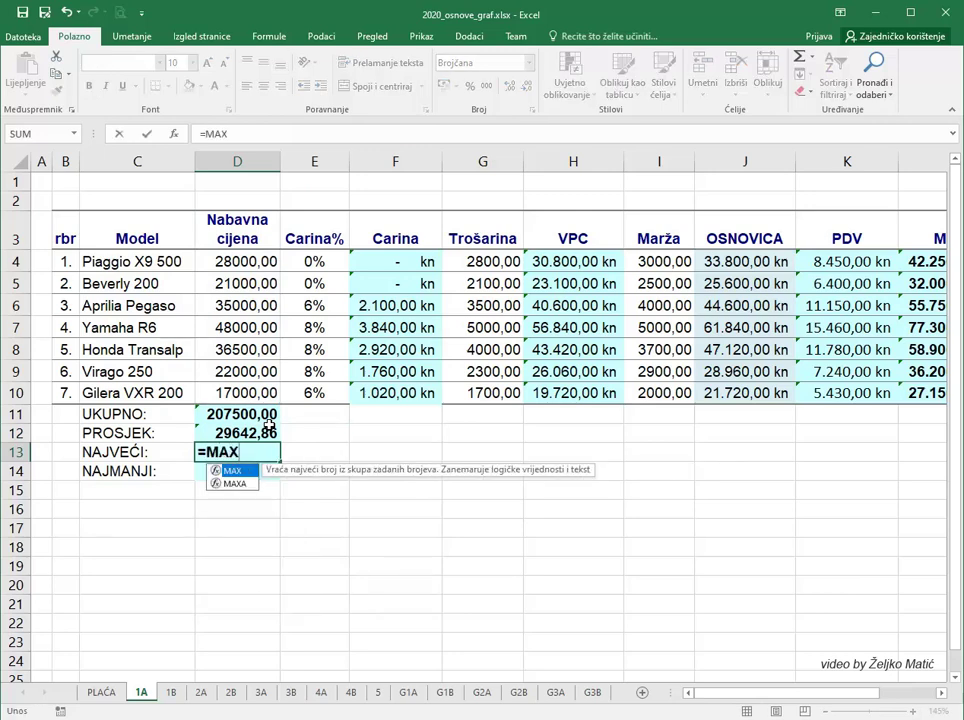
{"action": "type", "text": "("}
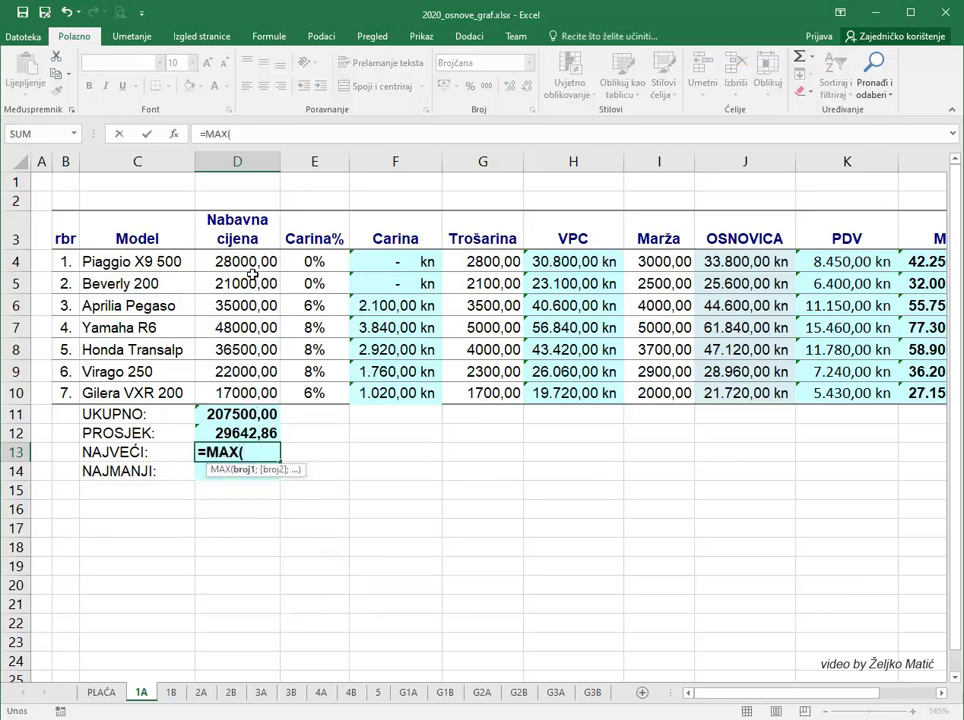
{"action": "mouse_move", "coordinate": [259, 260]}
{"action": "left_mouse_down"}
{"action": "mouse_move", "coordinate": [257, 378]}
{"action": "mouse_move", "coordinate": [257, 355]}
{"action": "left_mouse_up"}
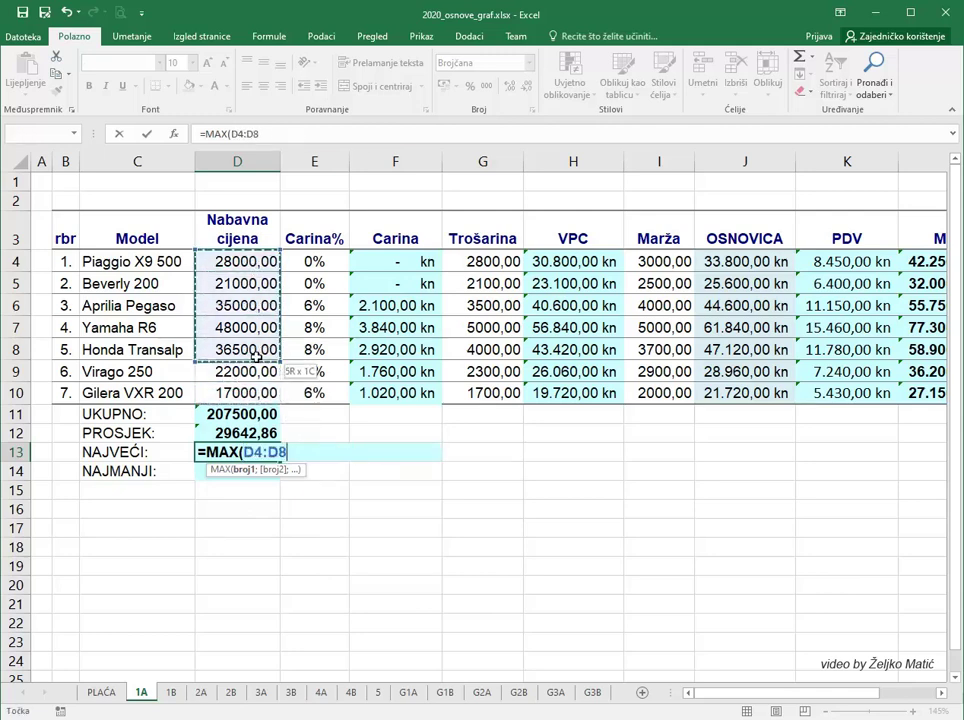
{"action": "key", "text": "BackSpace"}
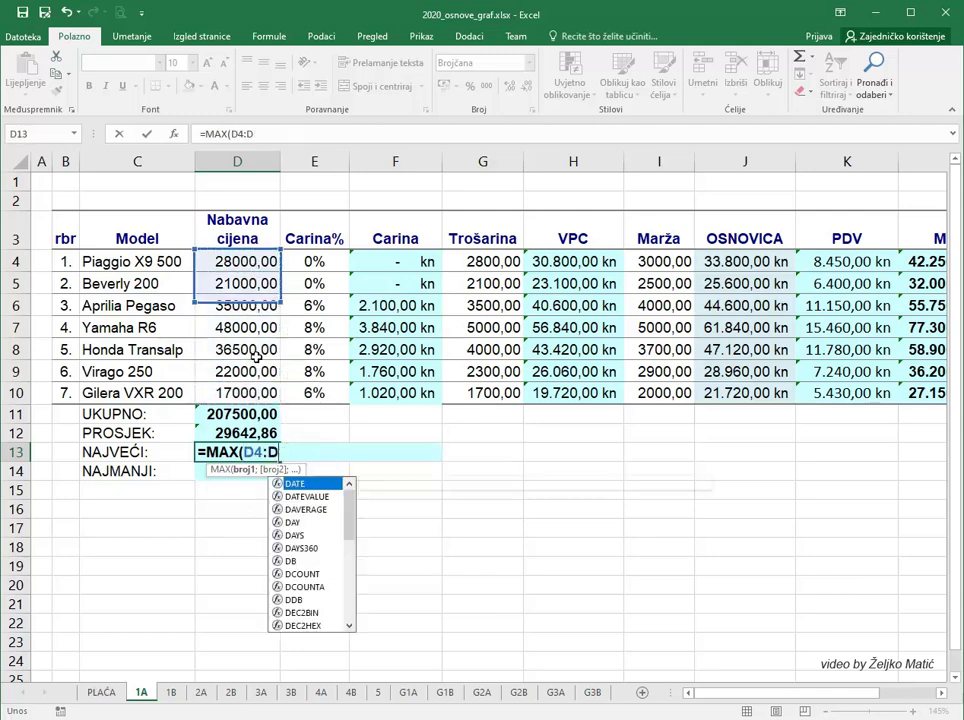
{"action": "type", "text": "10"}
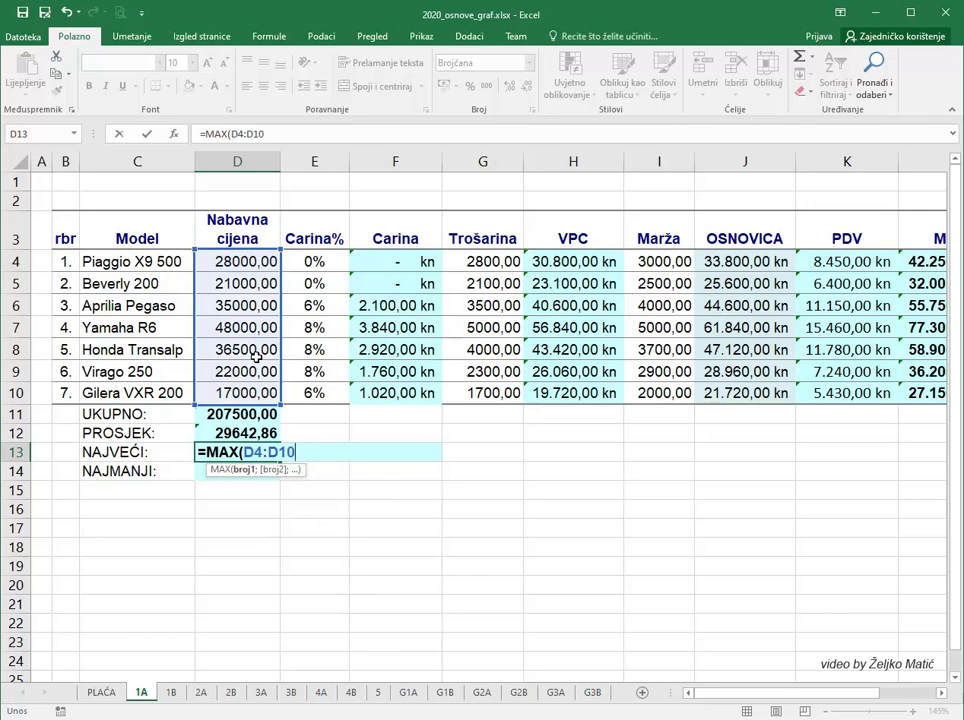
{"action": "key", "text": "Return"}
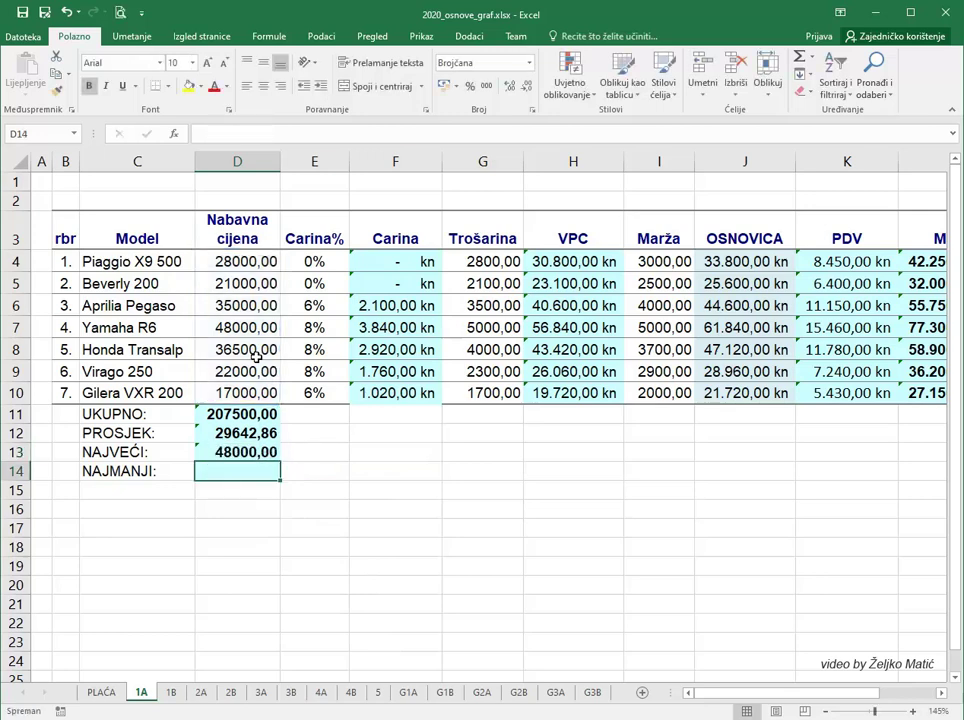
{"action": "type", "text": "=MIN("}
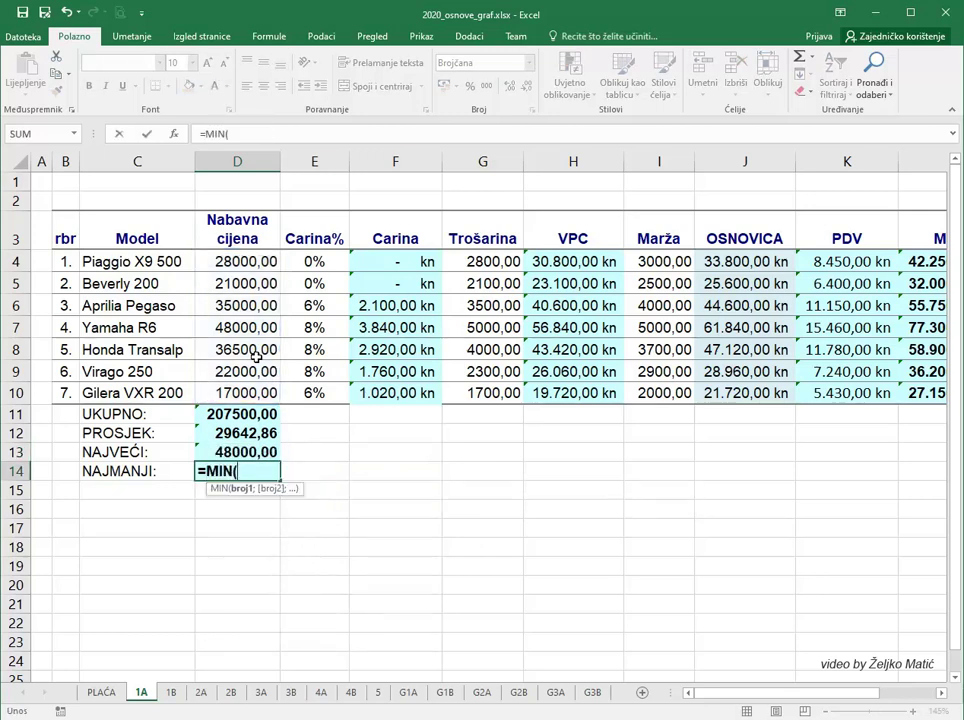
{"action": "type", "text": "D4:"}
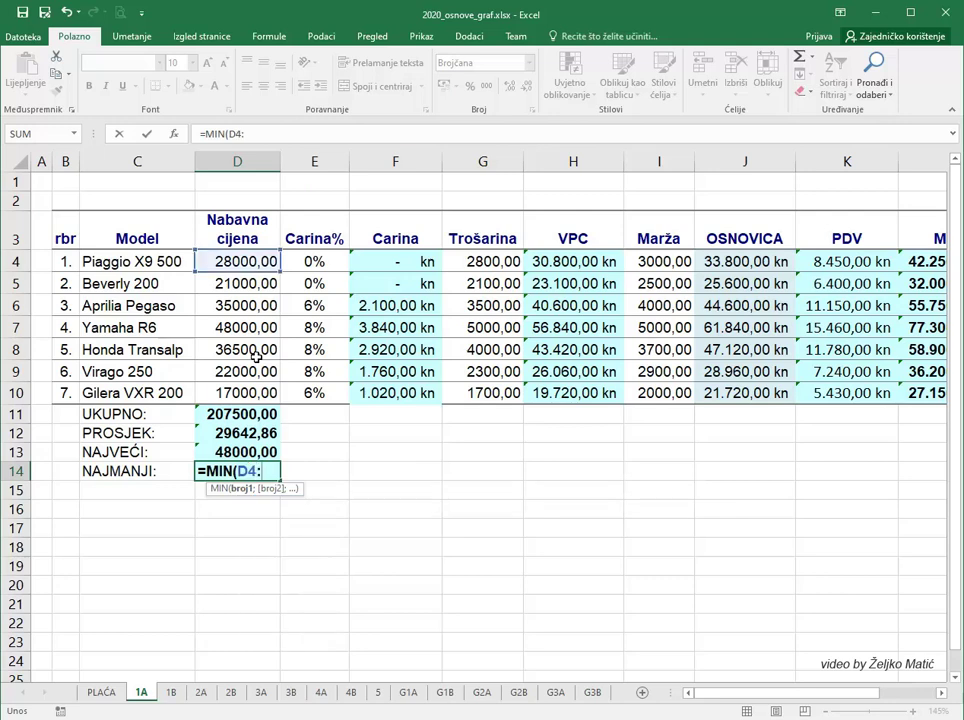
{"action": "type", "text": "D10"}
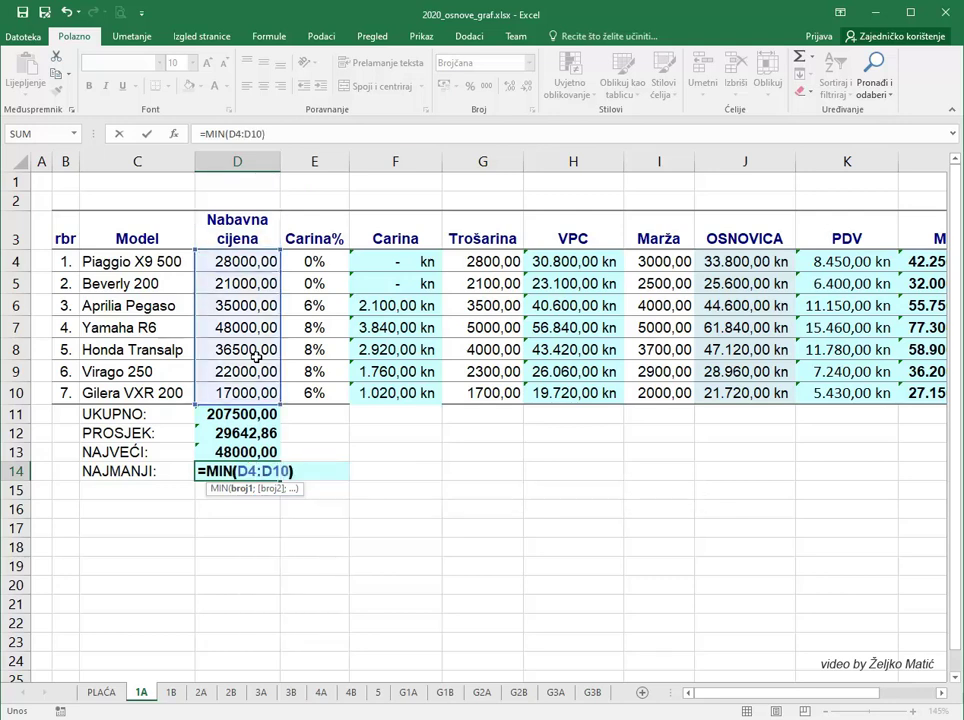
{"action": "key", "text": "Return"}
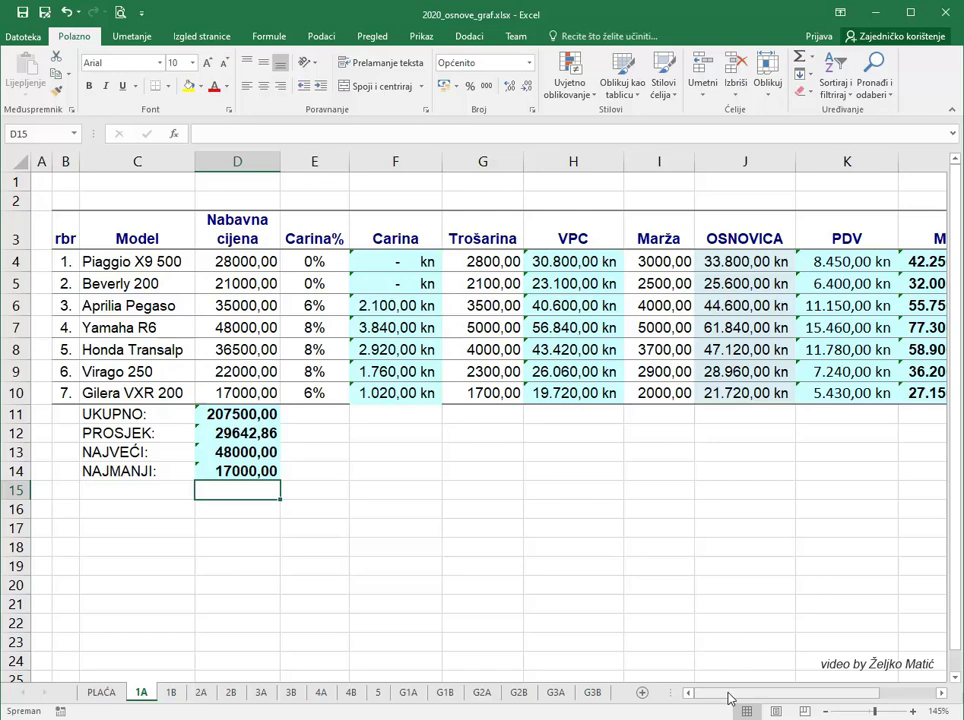
Step: Use Goal Seek to set L4 to 42999 by changing I4, giving a margin of 3599,20
{"action": "left_click_drag", "start_coordinate": [730, 698], "coordinate": [790, 698]}
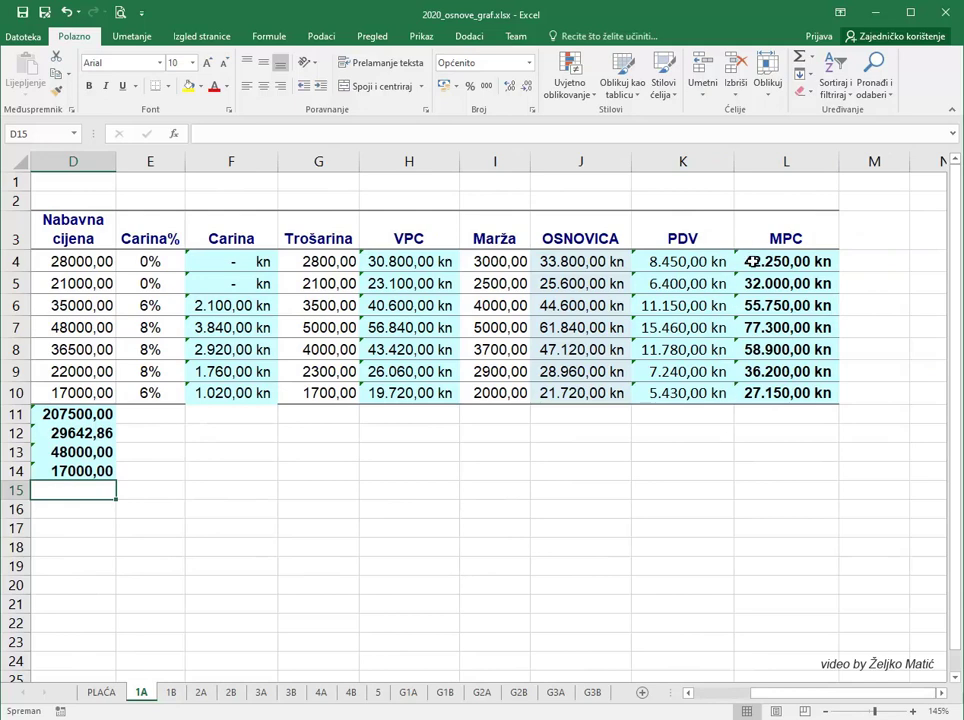
{"action": "left_click", "coordinate": [752, 261]}
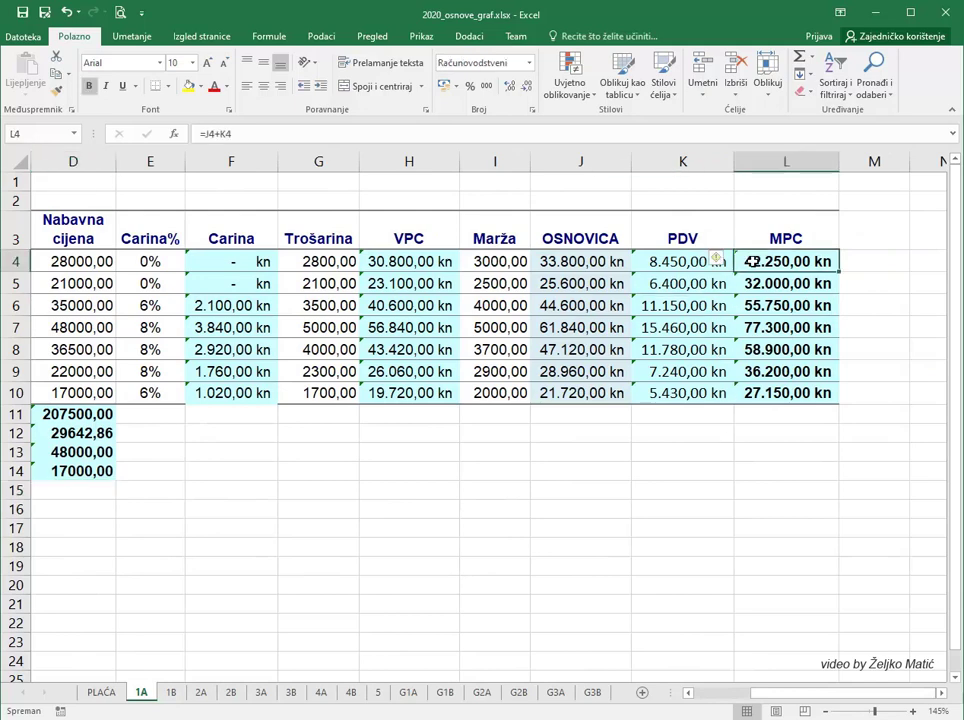
{"action": "left_click", "coordinate": [321, 37]}
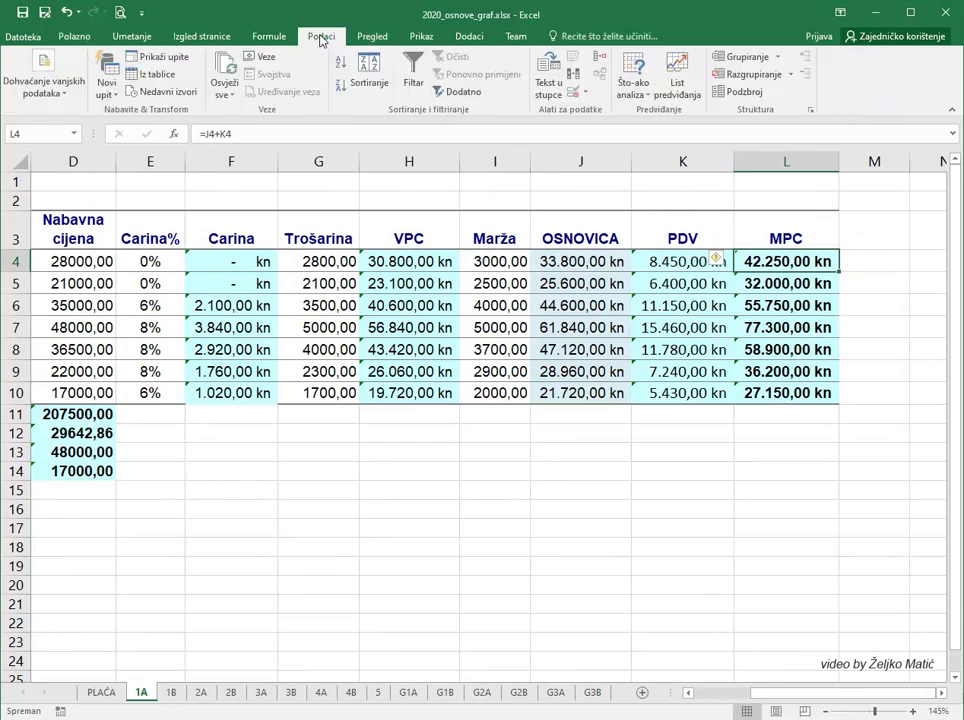
{"action": "left_click", "coordinate": [643, 87]}
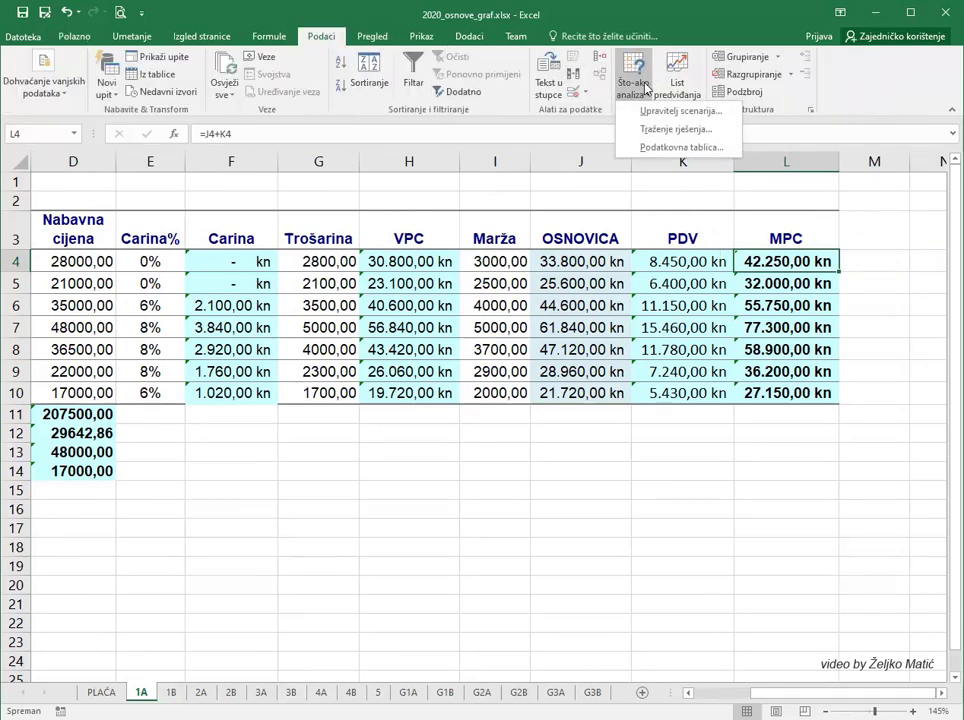
{"action": "left_click", "coordinate": [670, 130]}
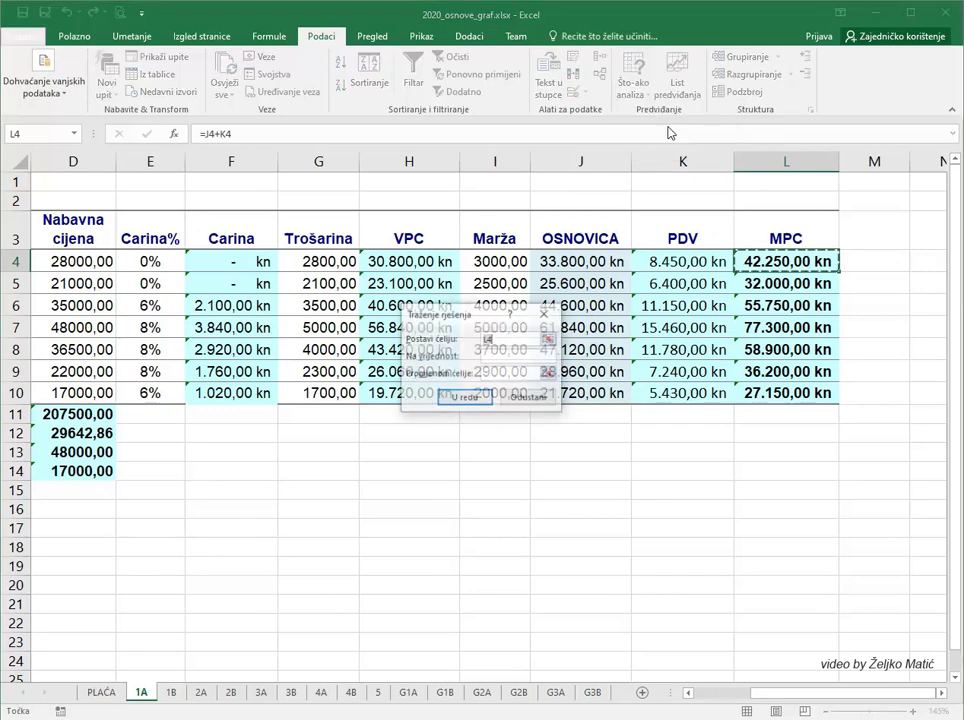
{"action": "left_click", "coordinate": [507, 340]}
{"action": "left_click", "coordinate": [508, 356]}
{"action": "type", "text": "42999"}
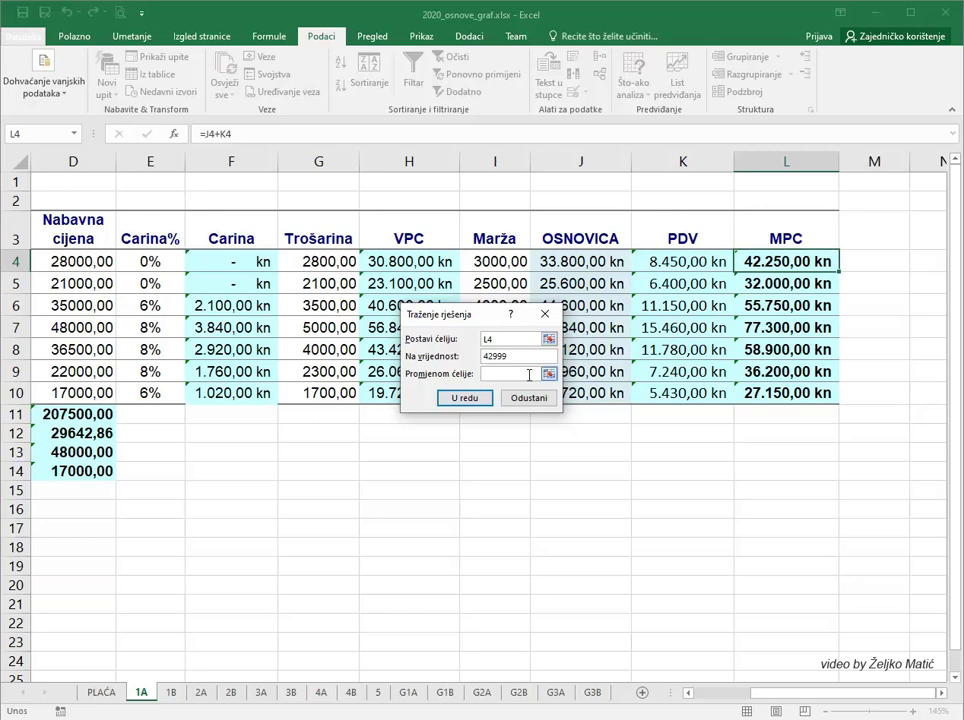
{"action": "left_click", "coordinate": [495, 262]}
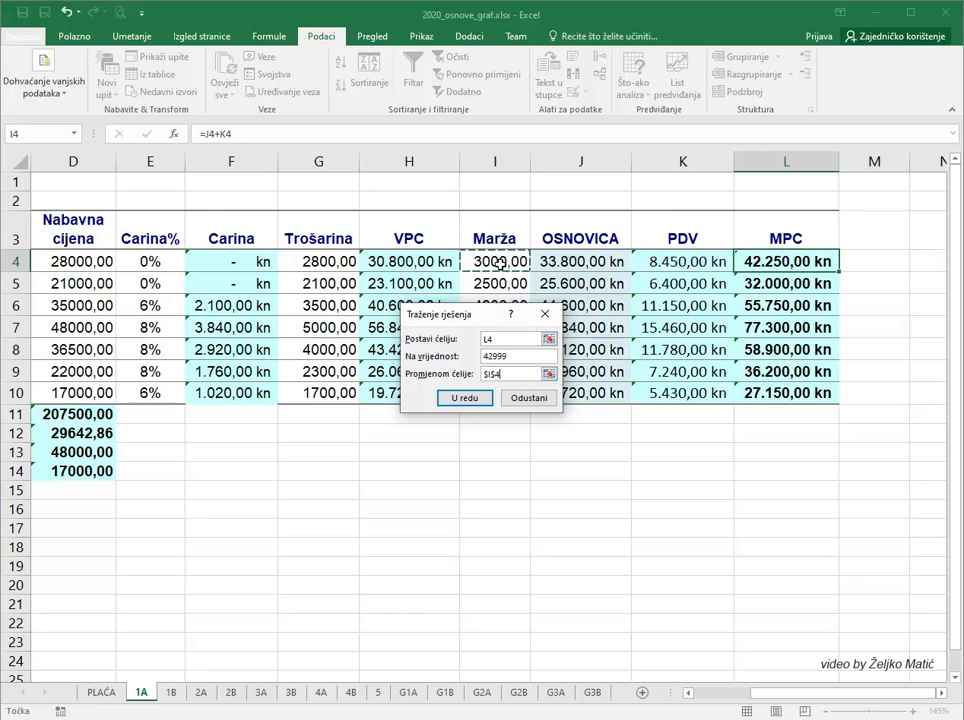
{"action": "left_click", "coordinate": [471, 401]}
{"action": "left_click", "coordinate": [472, 398]}
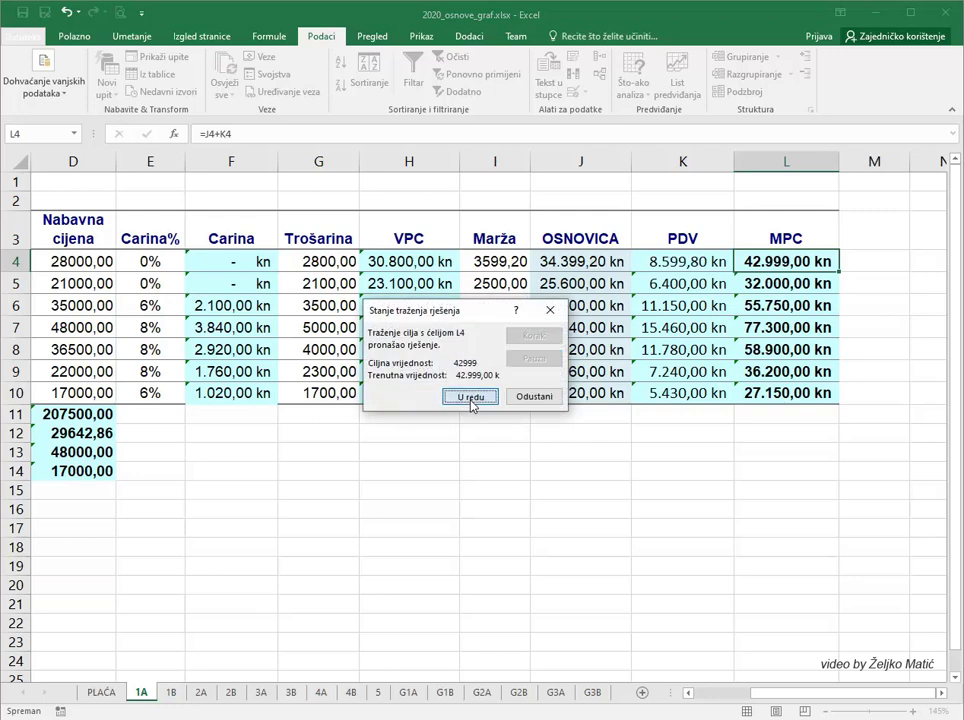
{"action": "left_click", "coordinate": [478, 427]}
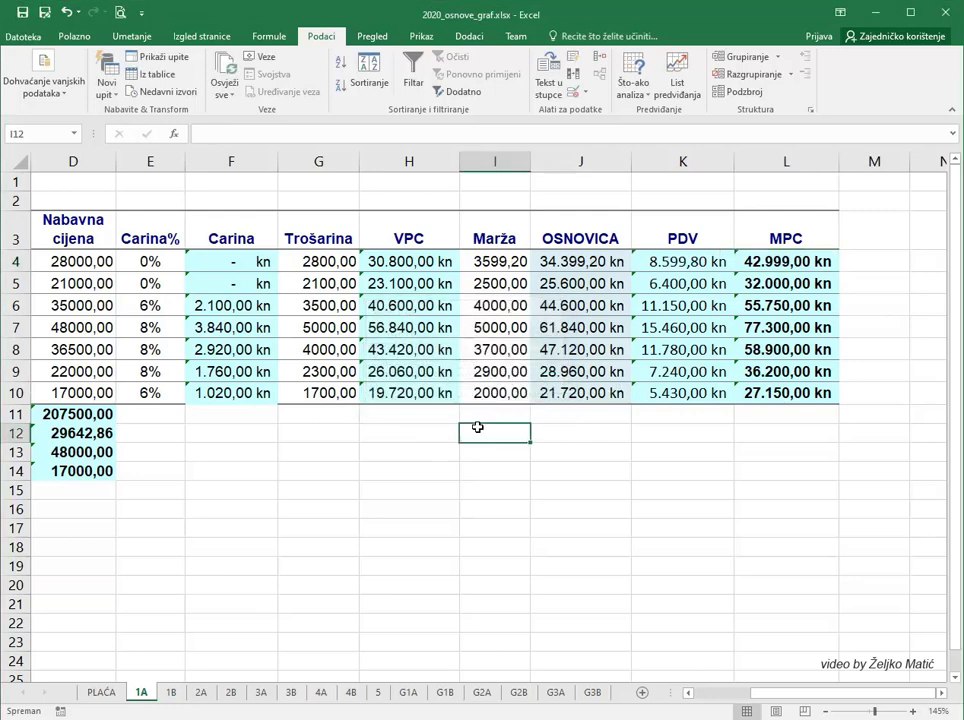
Step: On sheet 1B, enter =SUM(C3:C7) in C8 for January's total of 1397,72
{"action": "left_click", "coordinate": [173, 693]}
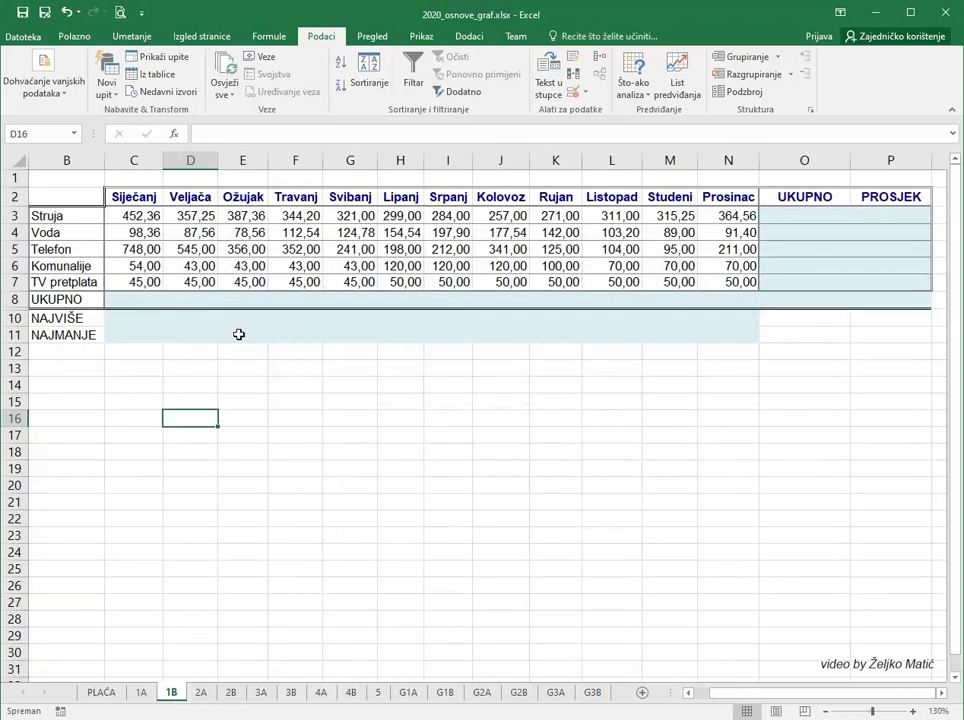
{"action": "left_click", "coordinate": [133, 299]}
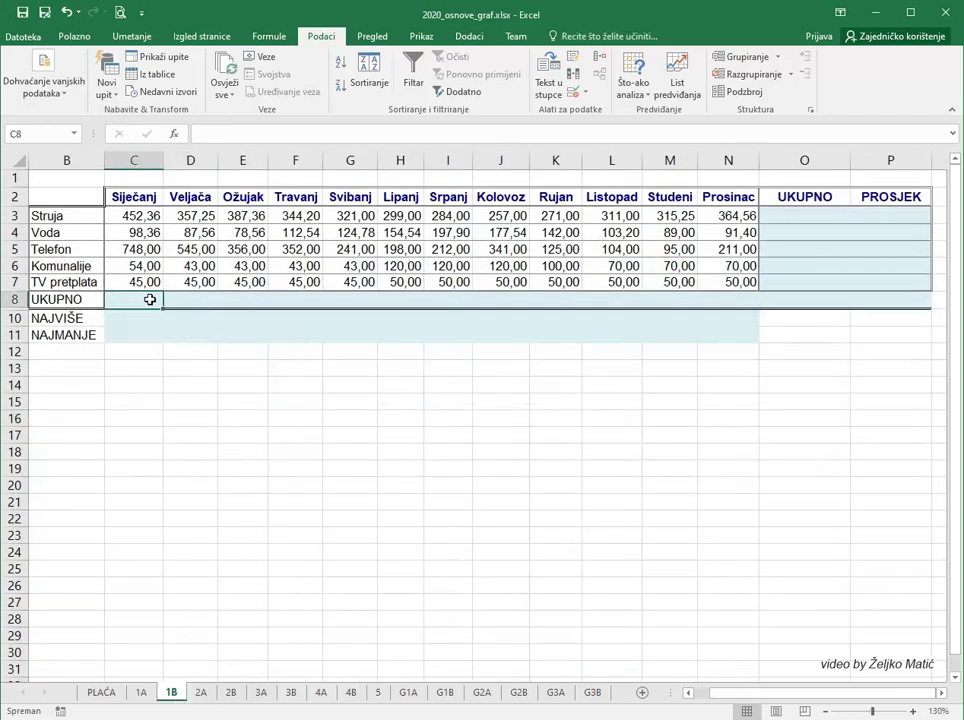
{"action": "type", "text": "="}
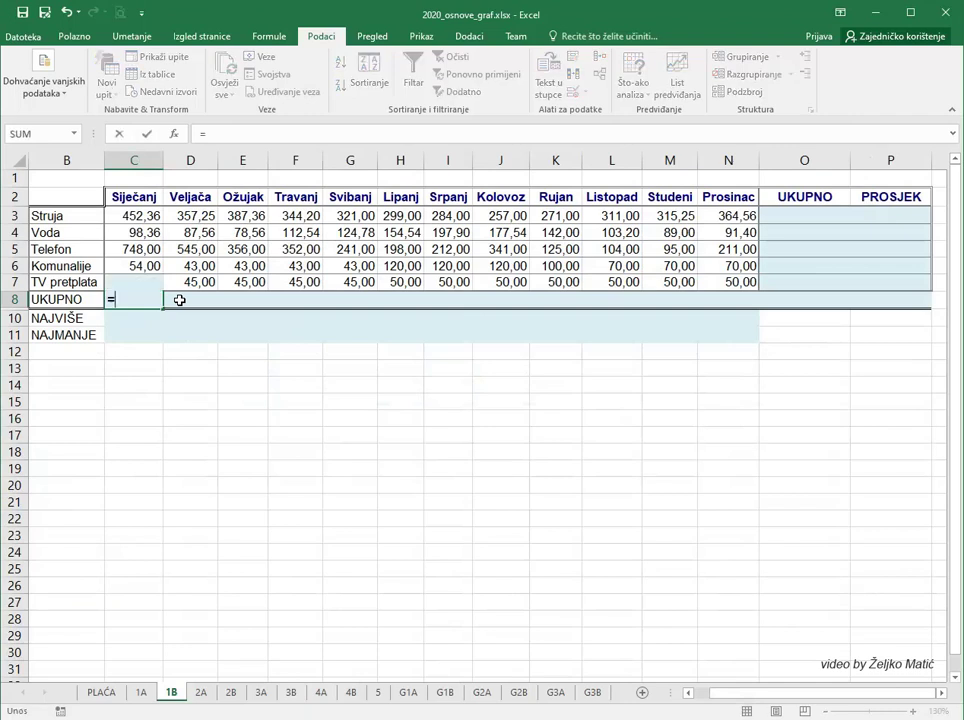
{"action": "type", "text": "S"}
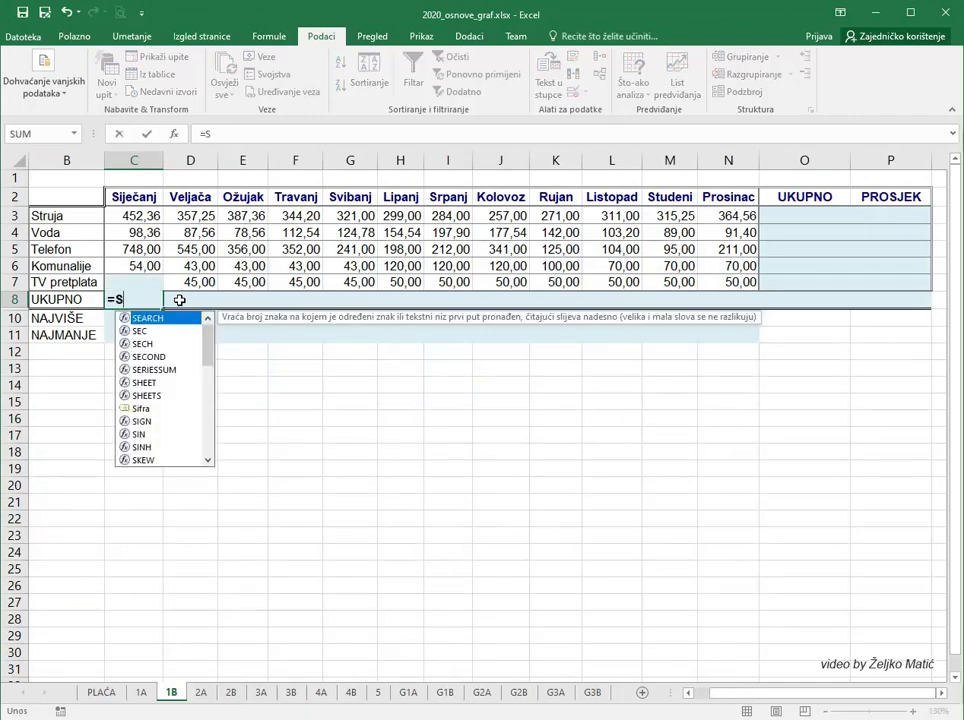
{"action": "type", "text": "UM"}
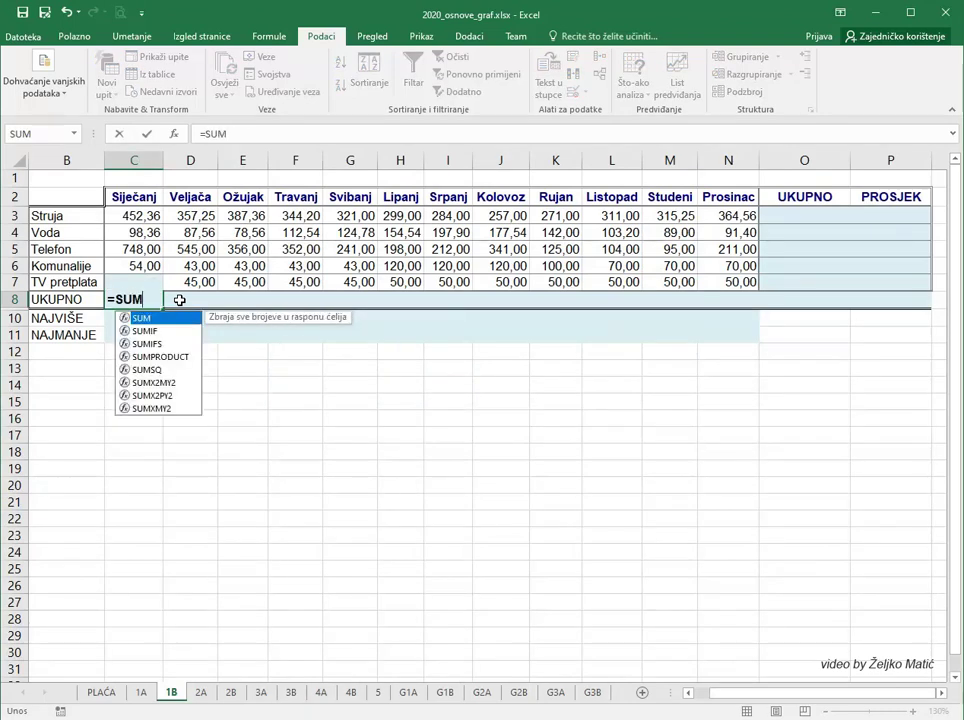
{"action": "type", "text": "("}
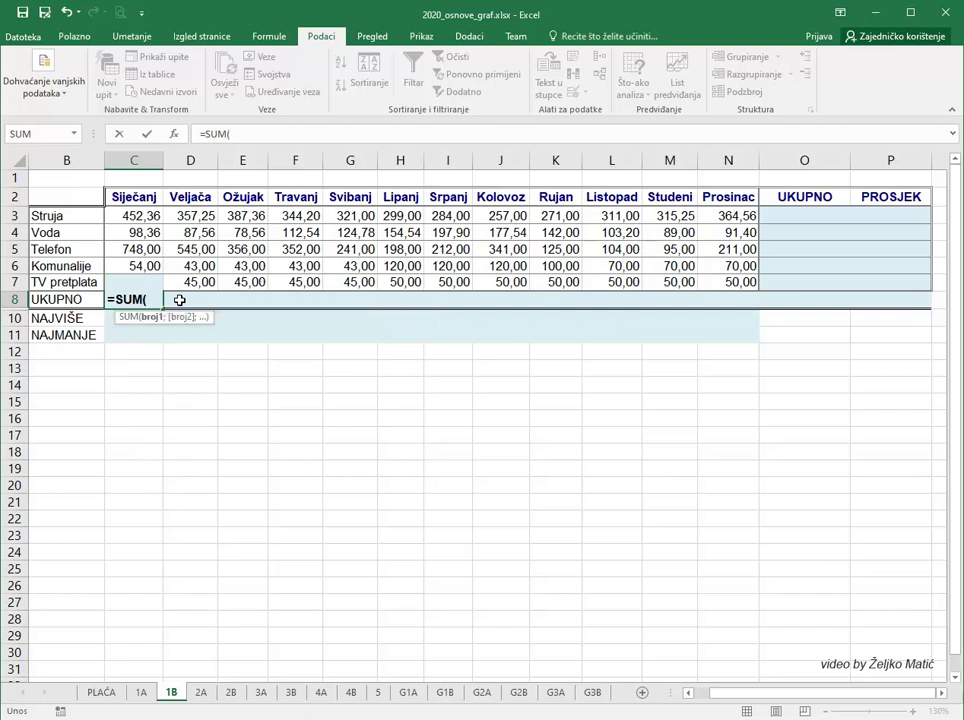
{"action": "left_click_drag", "start_coordinate": [142, 215], "coordinate": [149, 280]}
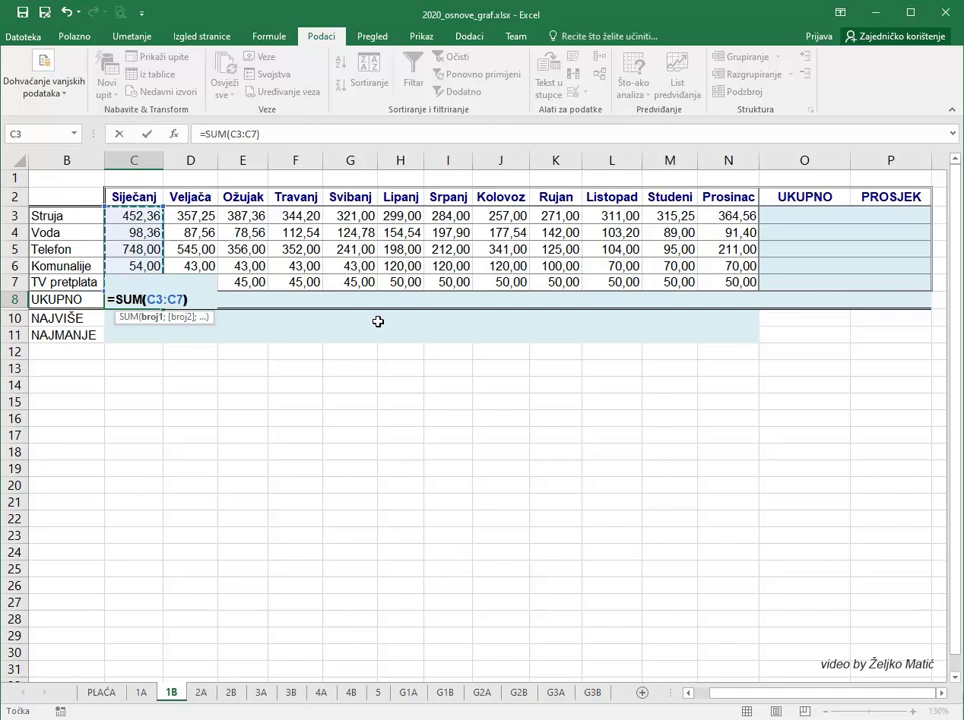
{"action": "type", "text": ")"}
{"action": "key", "text": "Return"}
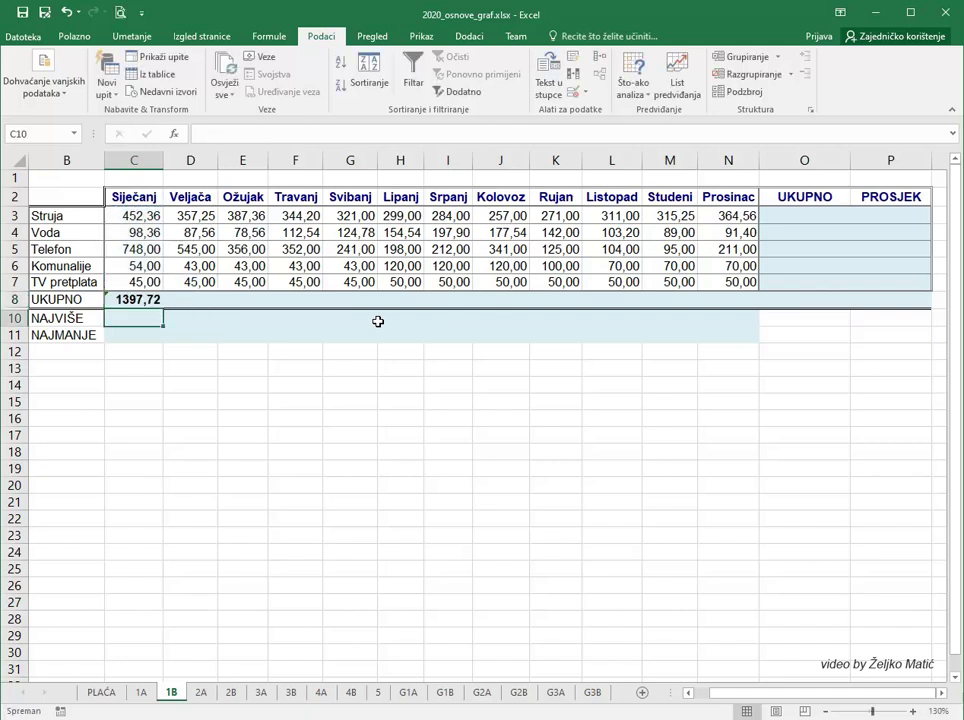
Step: Add =MAX(C3:C7) and =MIN(C3:C7) for January's highest 748,00 and lowest 45,00
{"action": "type", "text": "="}
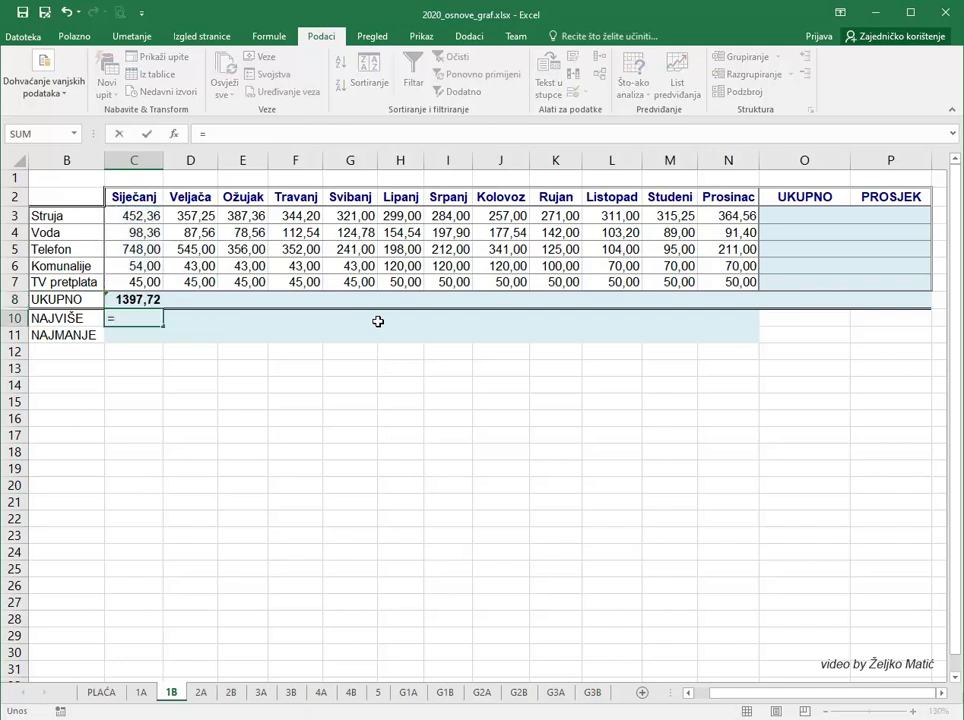
{"action": "type", "text": "MAX("}
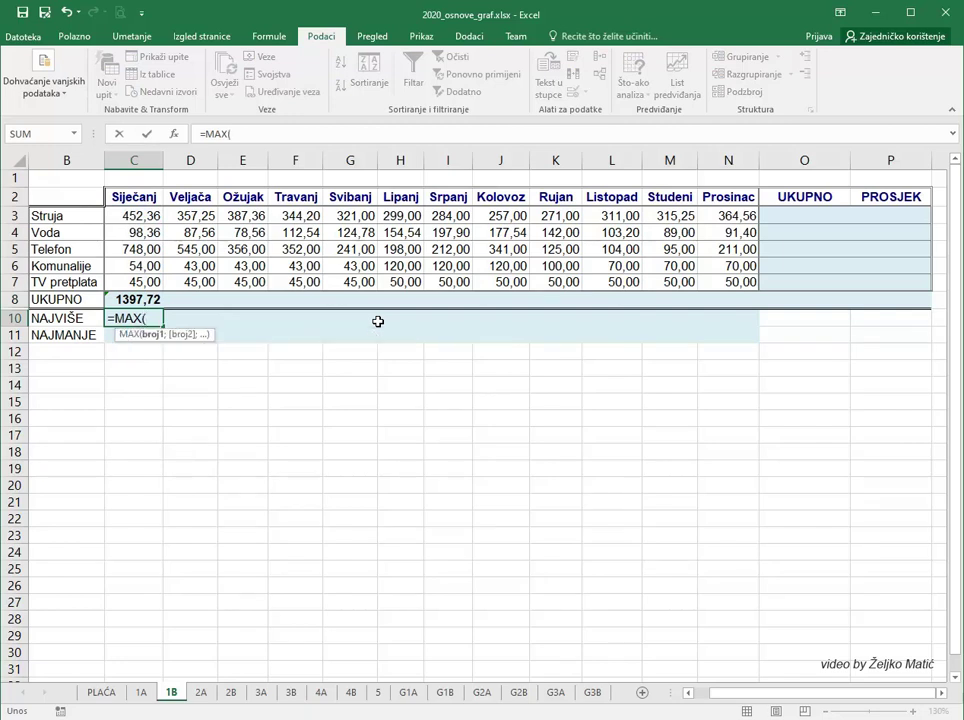
{"action": "left_click_drag", "start_coordinate": [152, 215], "coordinate": [144, 280]}
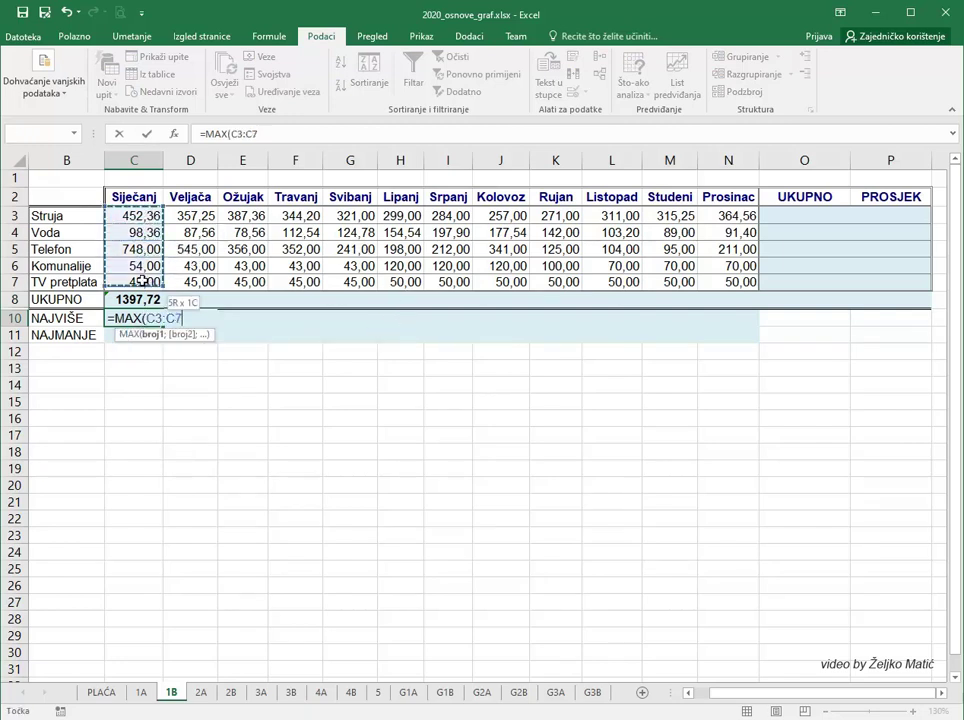
{"action": "type", "text": ")"}
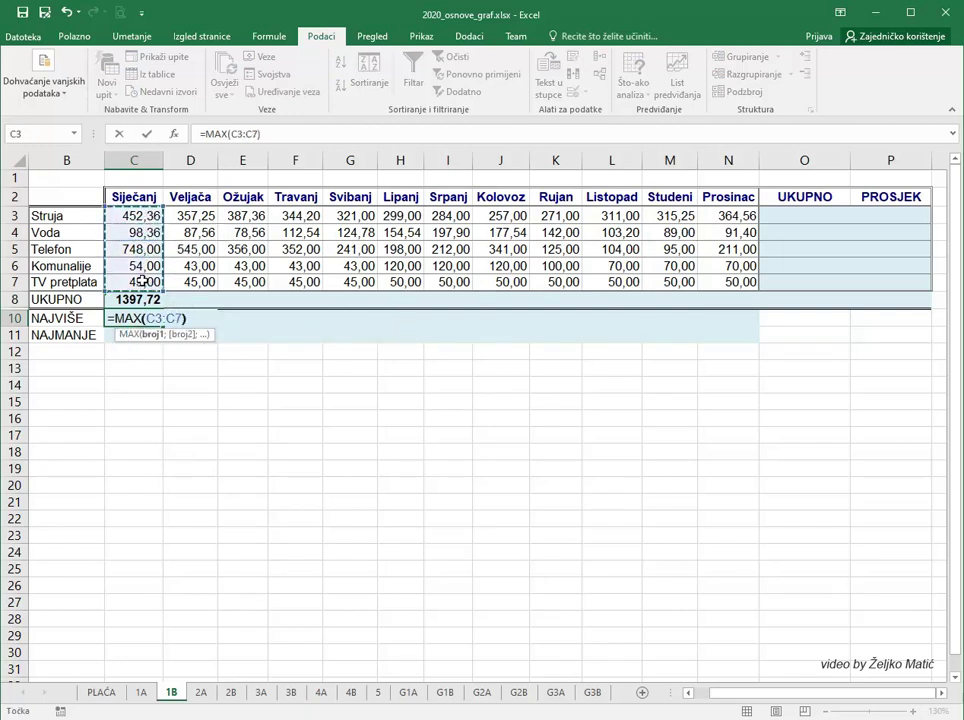
{"action": "key", "text": "Return"}
{"action": "type", "text": "="}
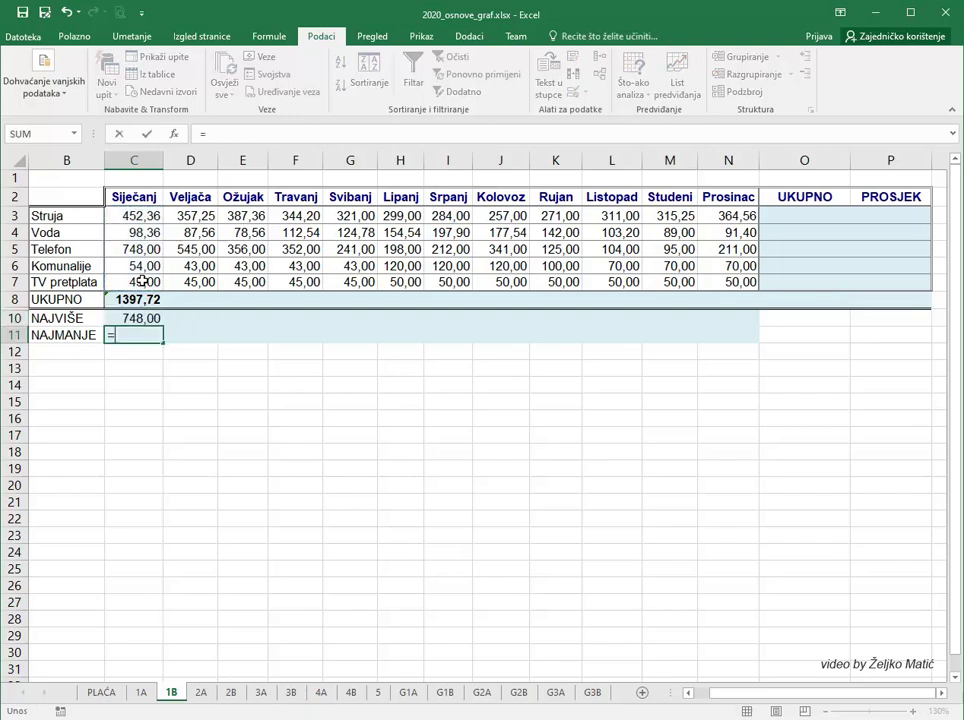
{"action": "type", "text": "MIN("}
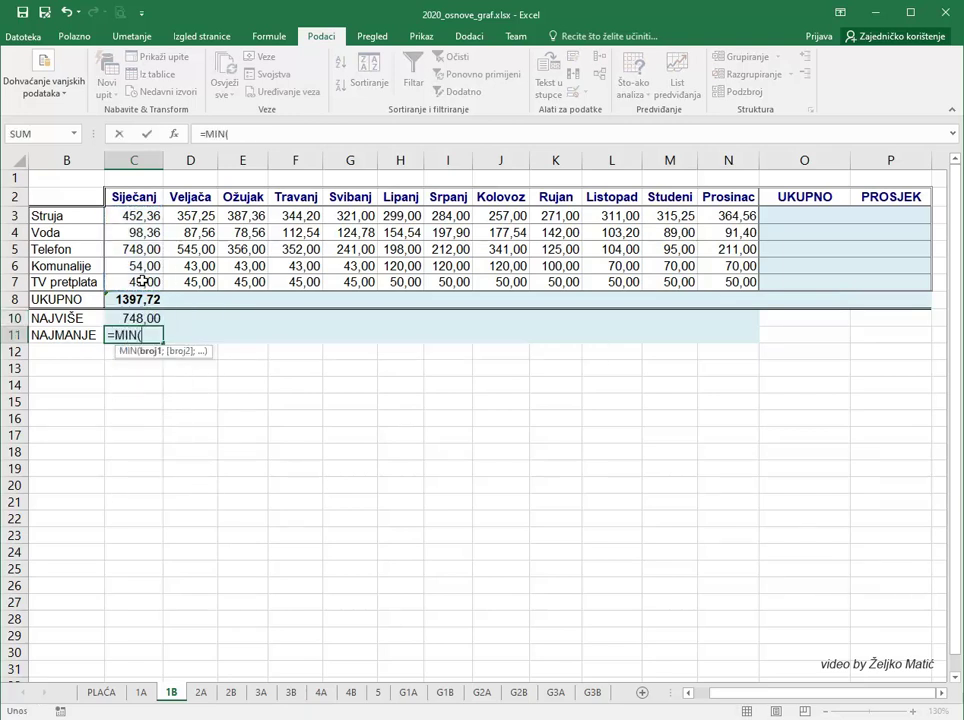
{"action": "left_click_drag", "start_coordinate": [138, 215], "coordinate": [140, 282]}
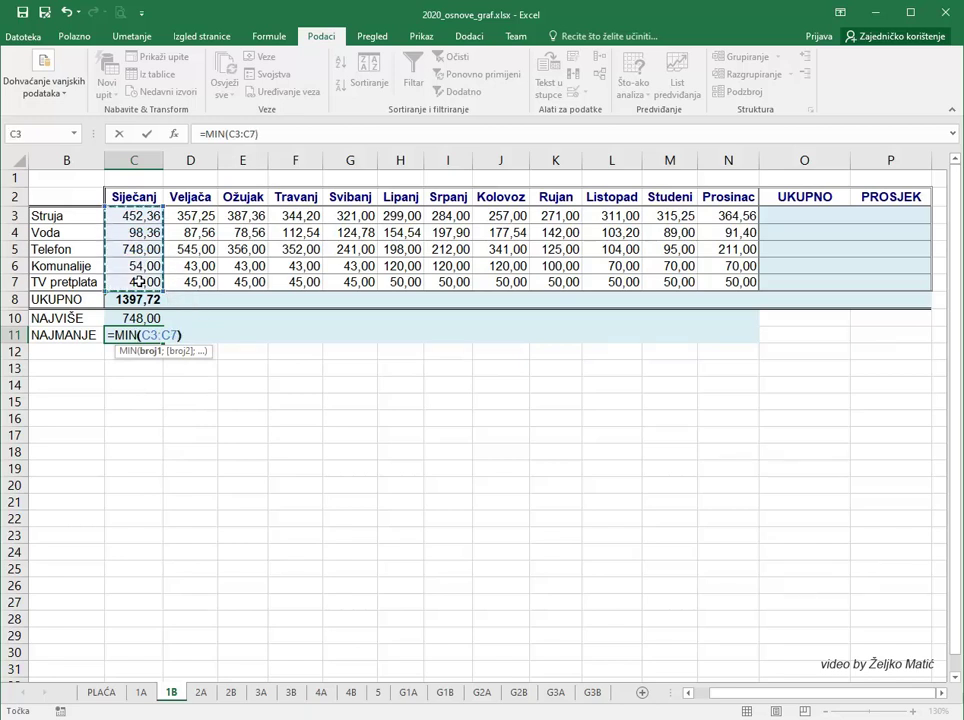
{"action": "key", "text": "Return"}
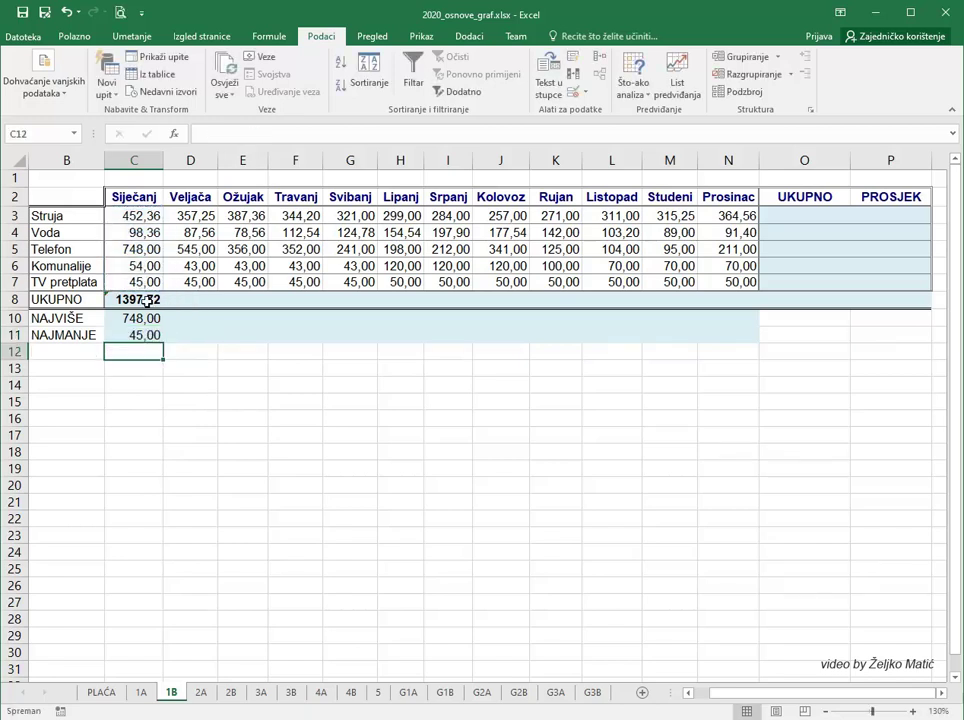
{"action": "mouse_move", "coordinate": [138, 299]}
{"action": "left_mouse_down"}
{"action": "mouse_move", "coordinate": [149, 335]}
{"action": "mouse_move", "coordinate": [742, 347]}
{"action": "left_mouse_up"}
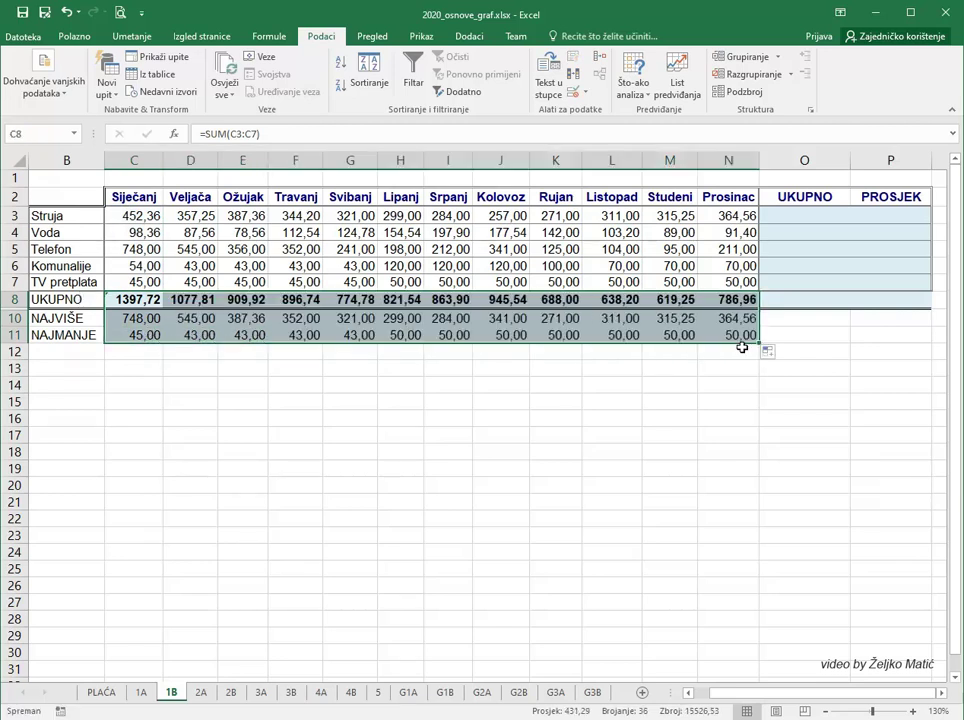
Step: Select cell O3, ready for the Struja yearly total
{"action": "left_click", "coordinate": [797, 217]}
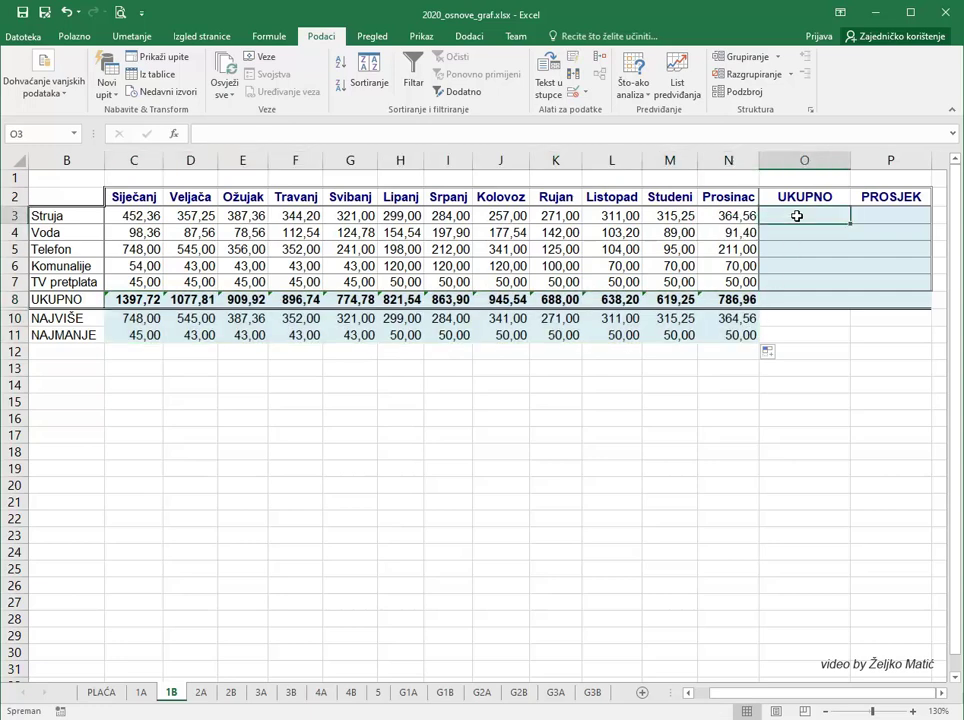
Step: Enter =SUM(C3:N3) in O3 for Struja's yearly total of 3963,98
{"action": "type", "text": "=SUM("}
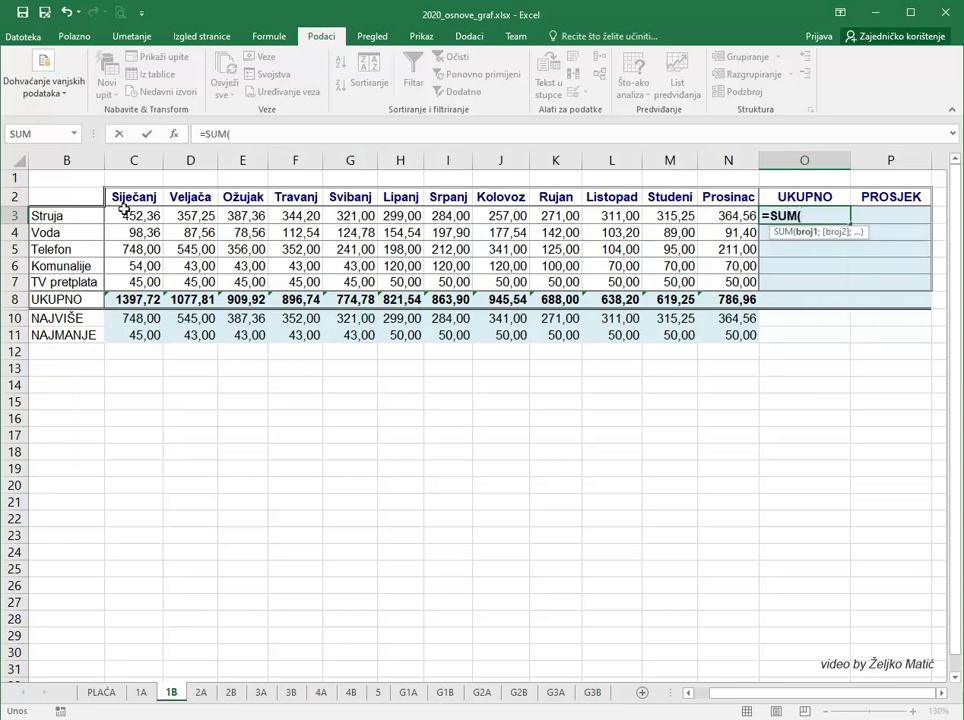
{"action": "left_click_drag", "start_coordinate": [136, 215], "coordinate": [713, 215]}
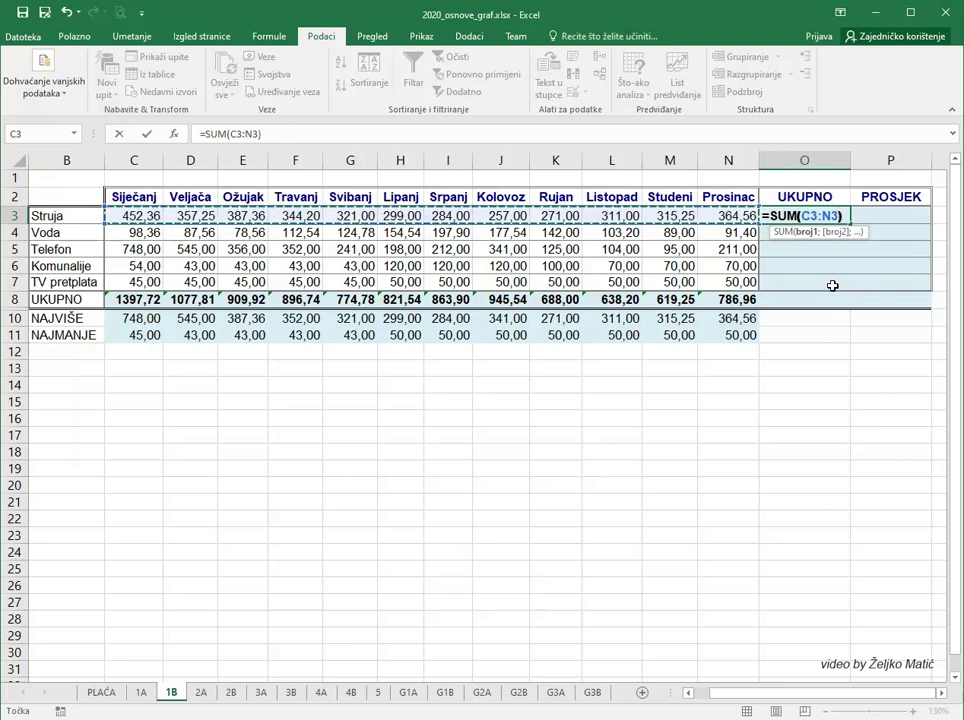
{"action": "type", "text": ")"}
{"action": "key", "text": "Return"}
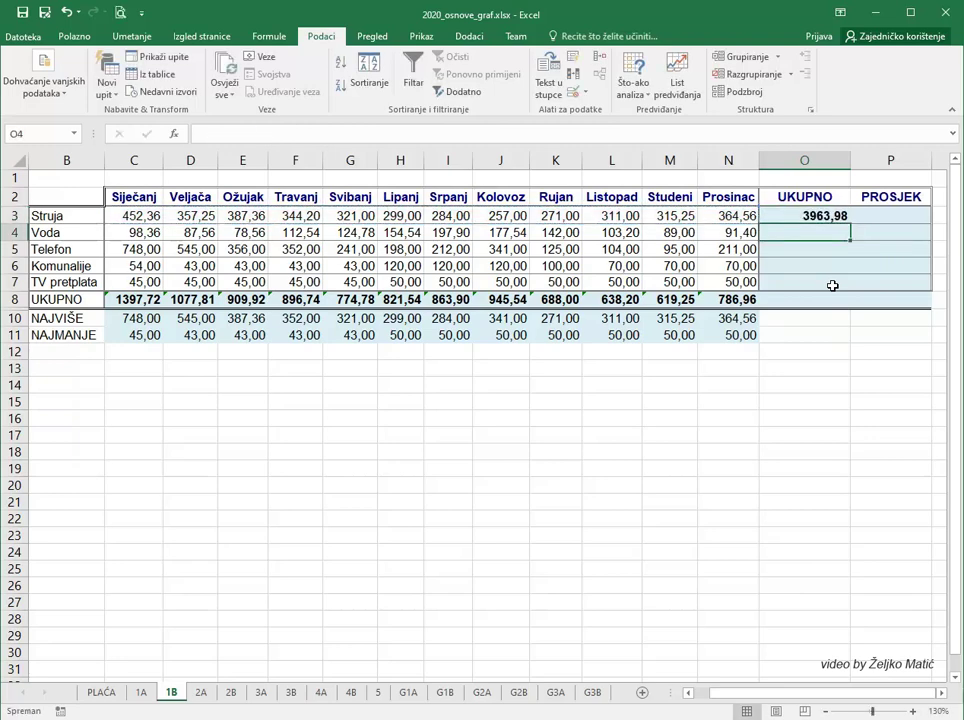
Step: Enter =AVERAGE(C3:N3) in P3 for Struja's monthly average of 330,33
{"action": "left_click", "coordinate": [871, 217]}
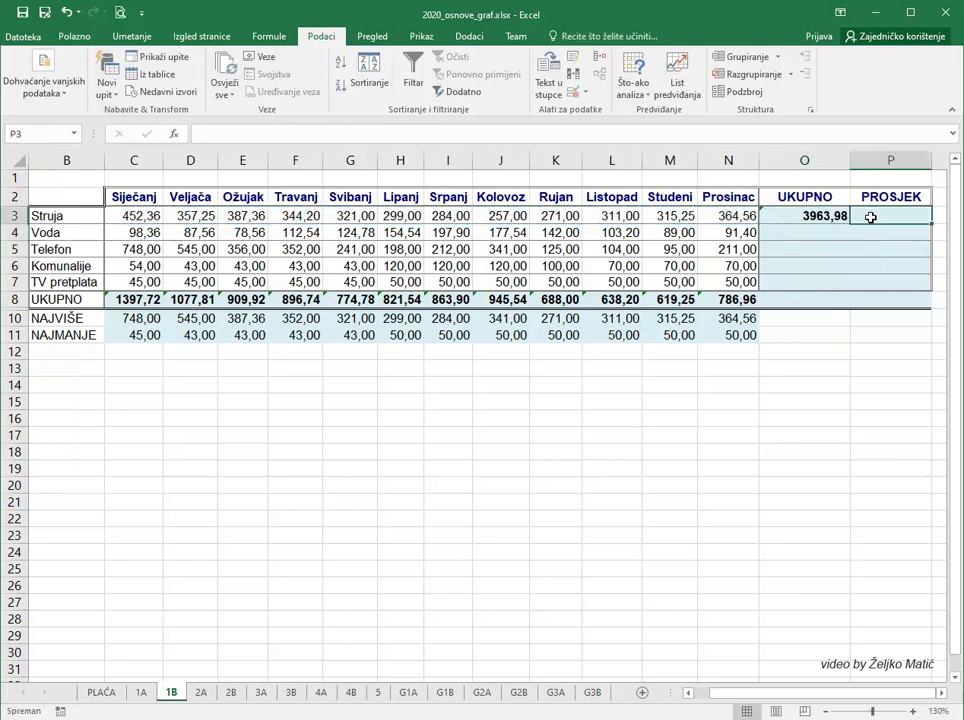
{"action": "type", "text": "="}
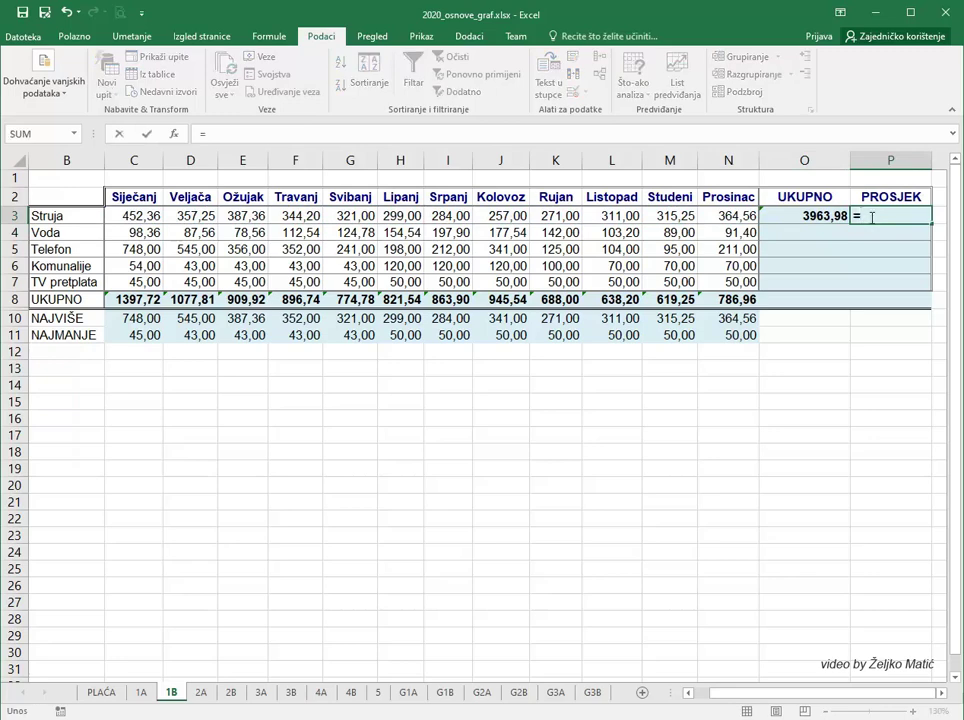
{"action": "type", "text": "AVER"}
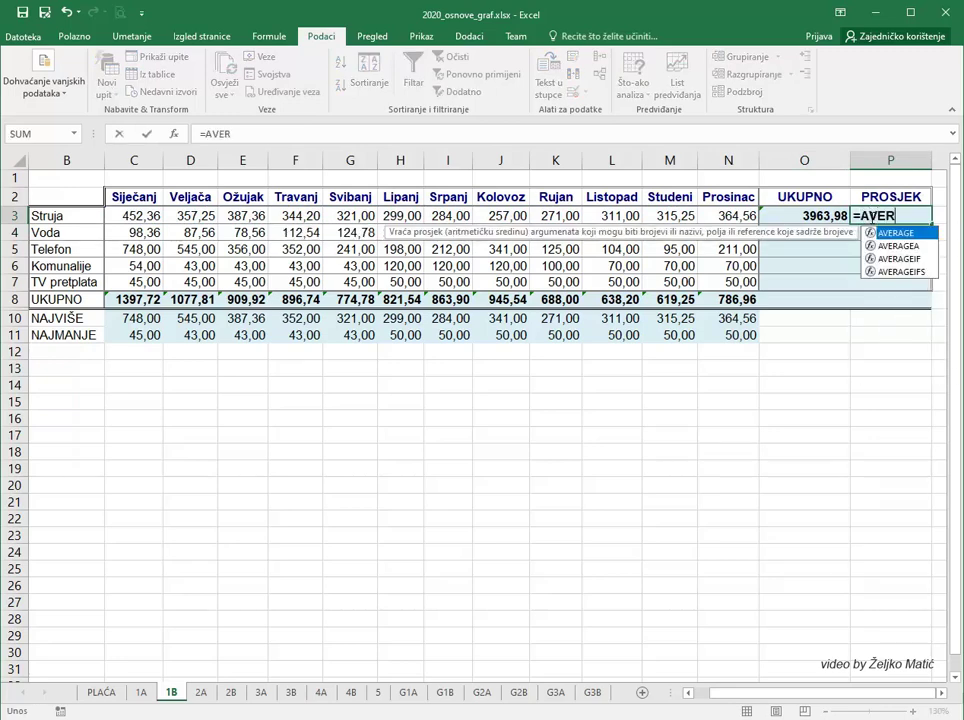
{"action": "type", "text": "AGE("}
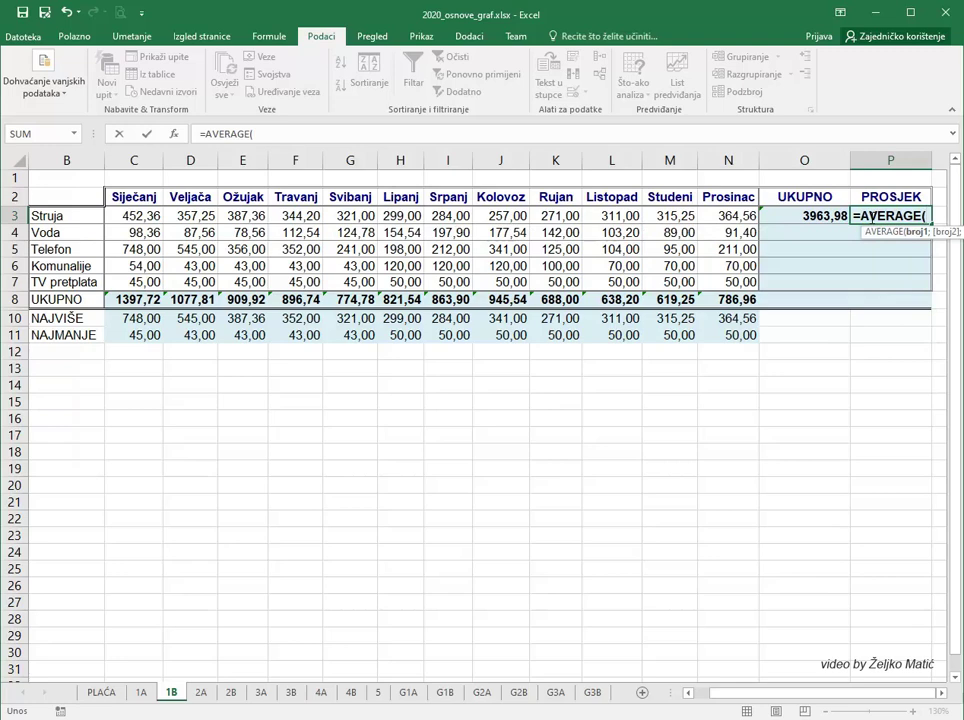
{"action": "left_click_drag", "start_coordinate": [150, 215], "coordinate": [705, 213]}
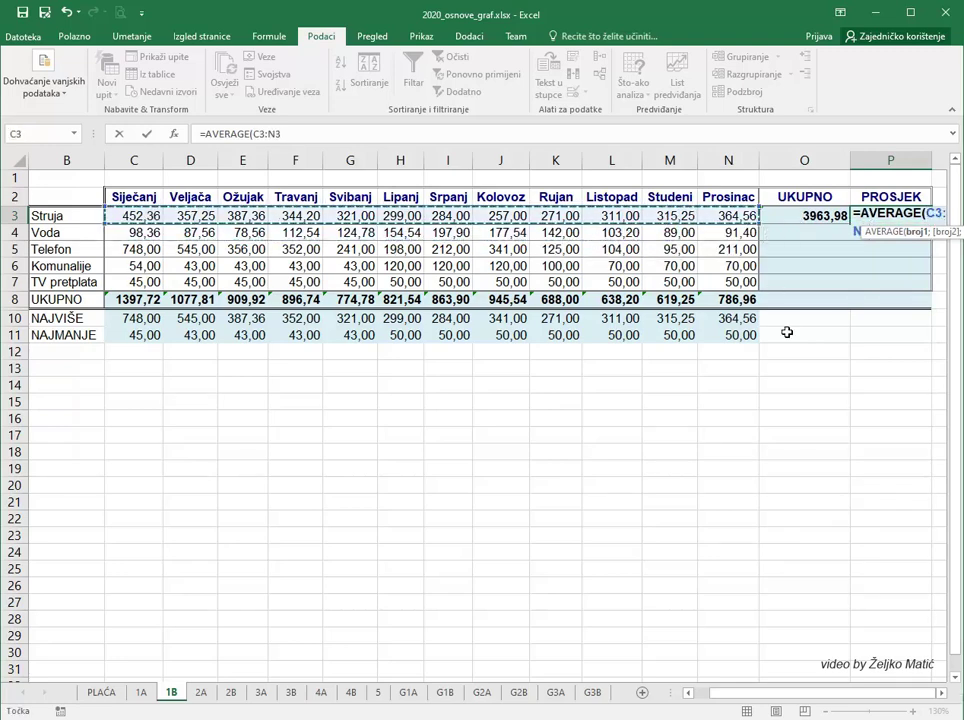
{"action": "left_click", "coordinate": [887, 215]}
{"action": "left_click", "coordinate": [887, 231]}
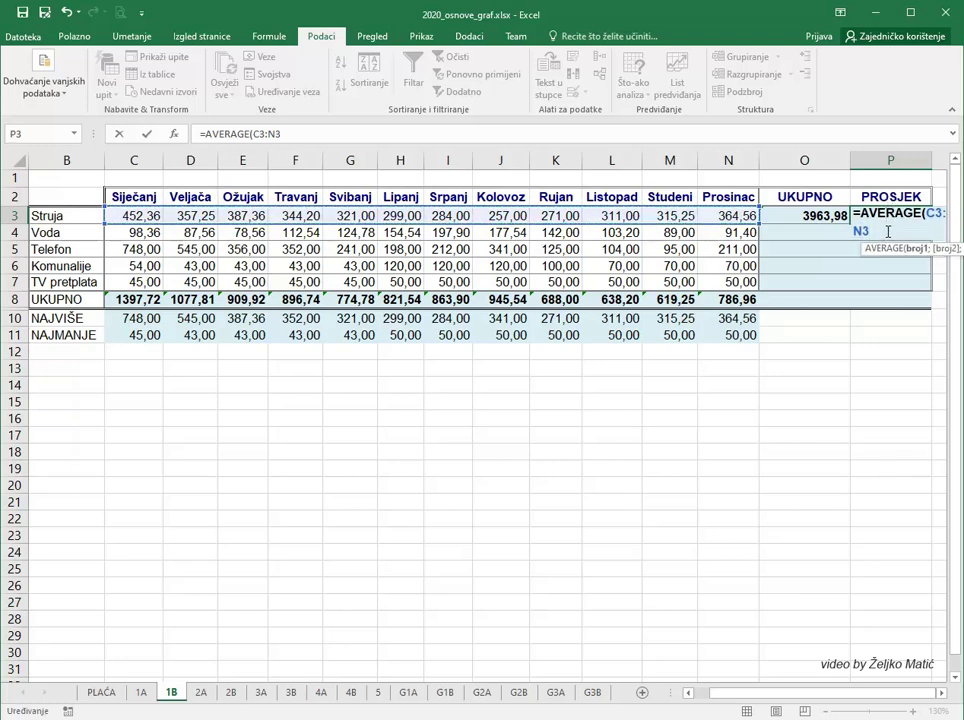
{"action": "type", "text": ")"}
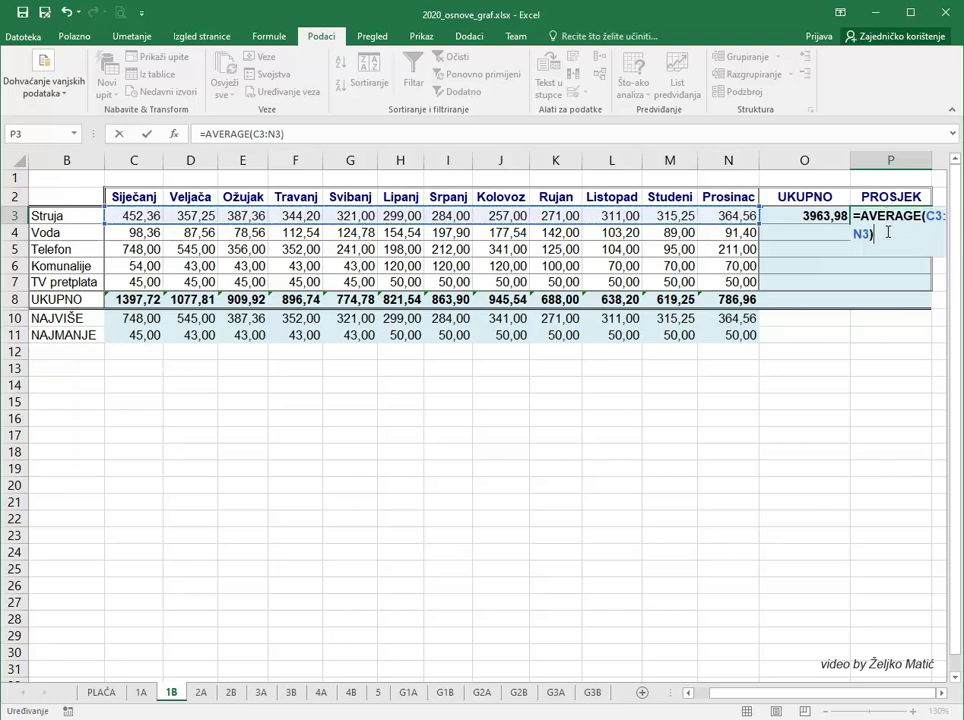
{"action": "key", "text": "Return"}
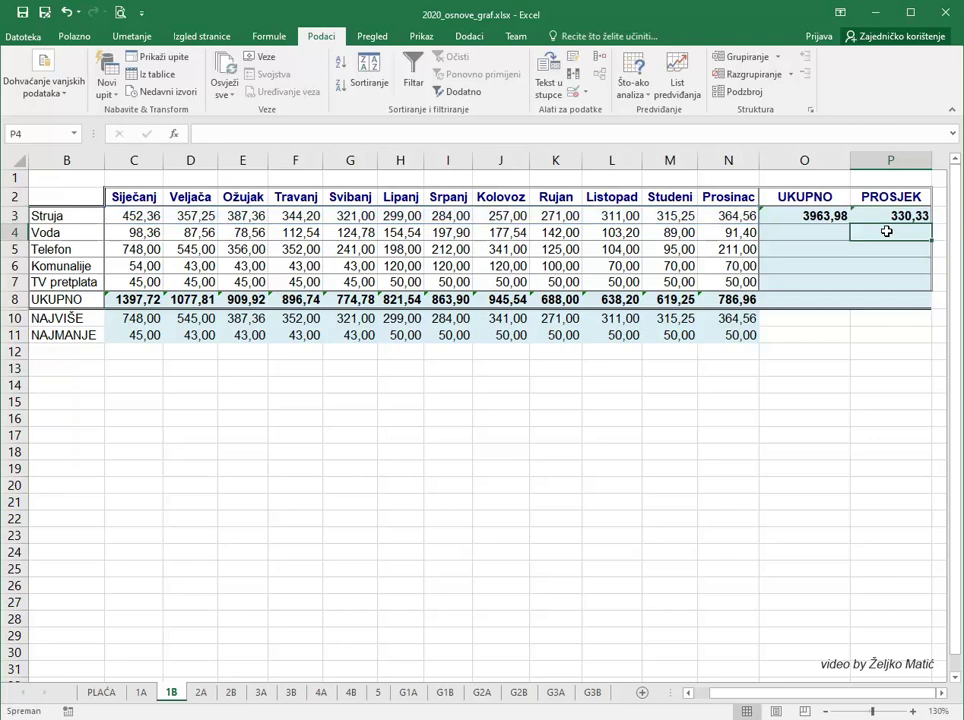
{"action": "left_click", "coordinate": [834, 215]}
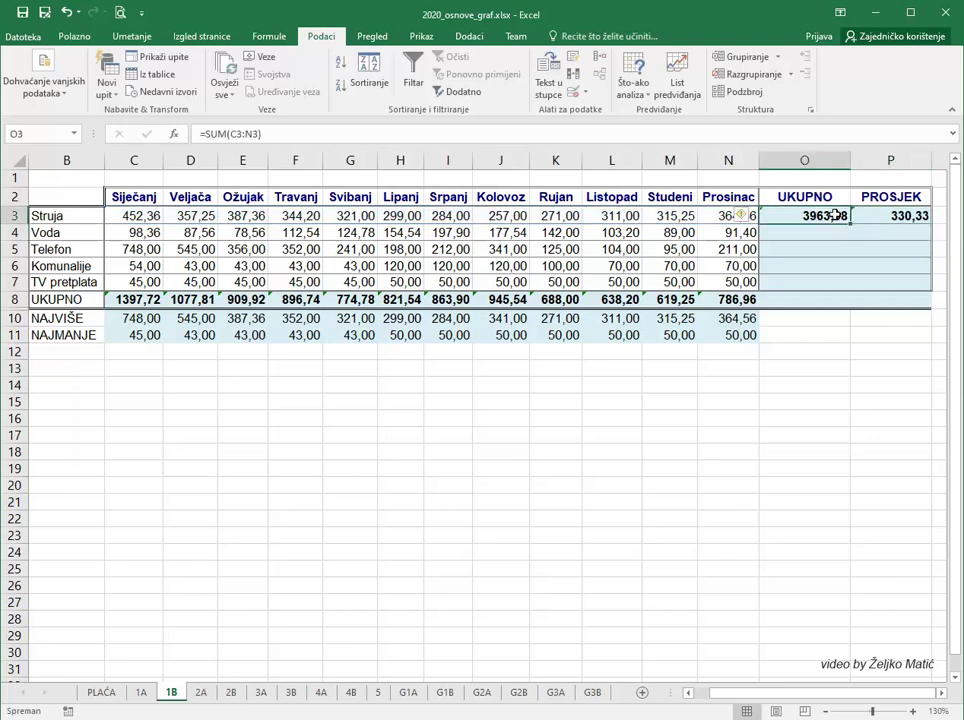
Step: Copy the Struja total and average formulas from O3:P3 into O4:P8
{"action": "left_click_drag", "start_coordinate": [834, 215], "coordinate": [878, 215]}
{"action": "right_click", "coordinate": [877, 215]}
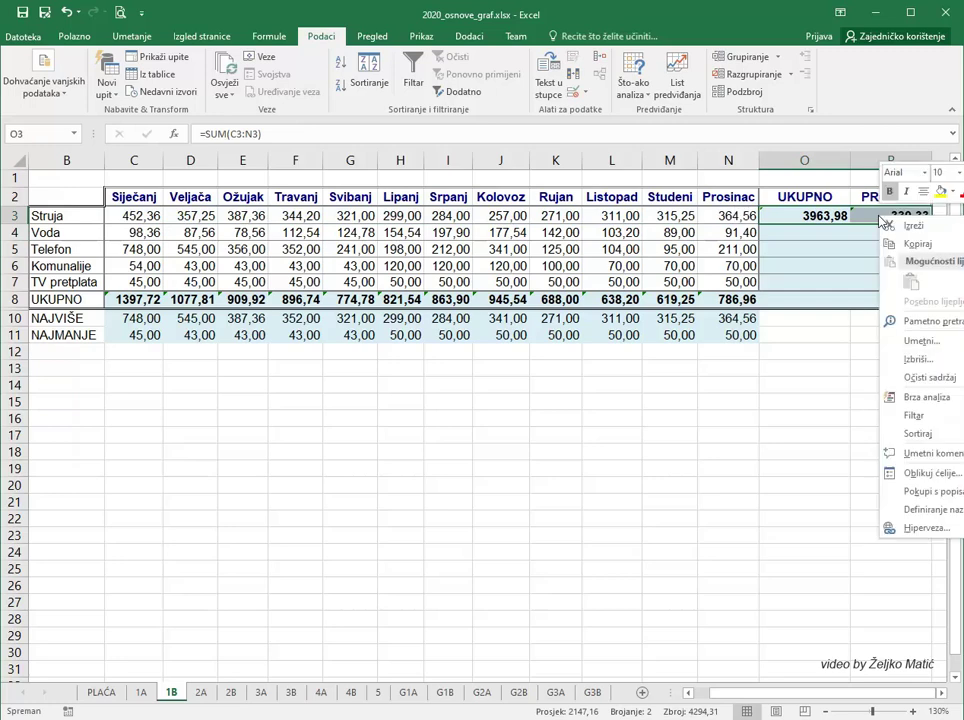
{"action": "left_click", "coordinate": [901, 240]}
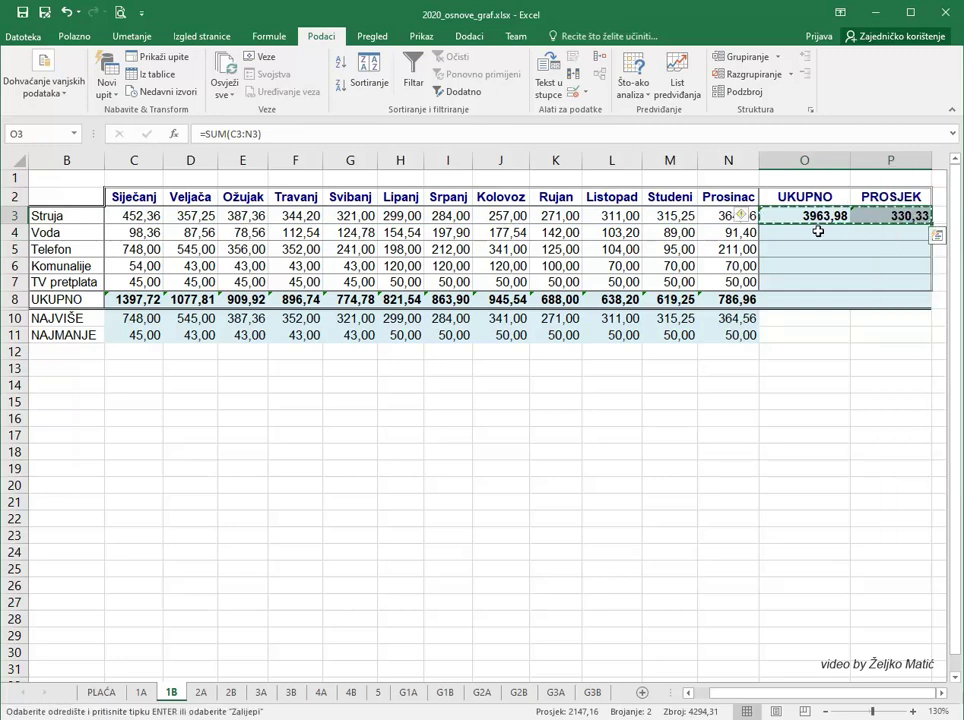
{"action": "left_click_drag", "start_coordinate": [818, 231], "coordinate": [876, 303]}
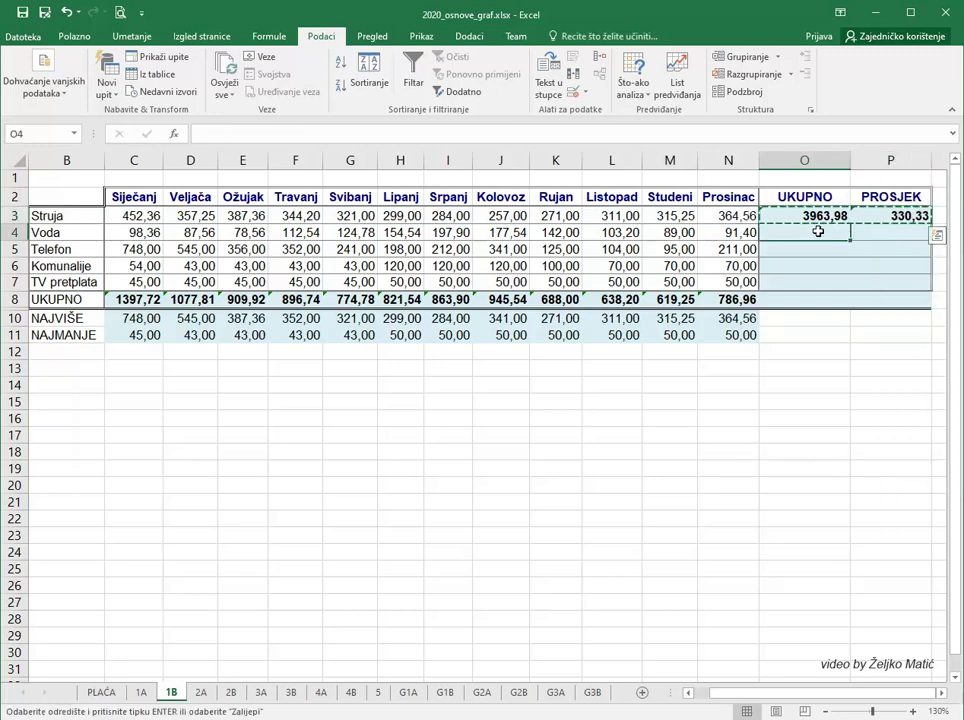
{"action": "right_click", "coordinate": [876, 303]}
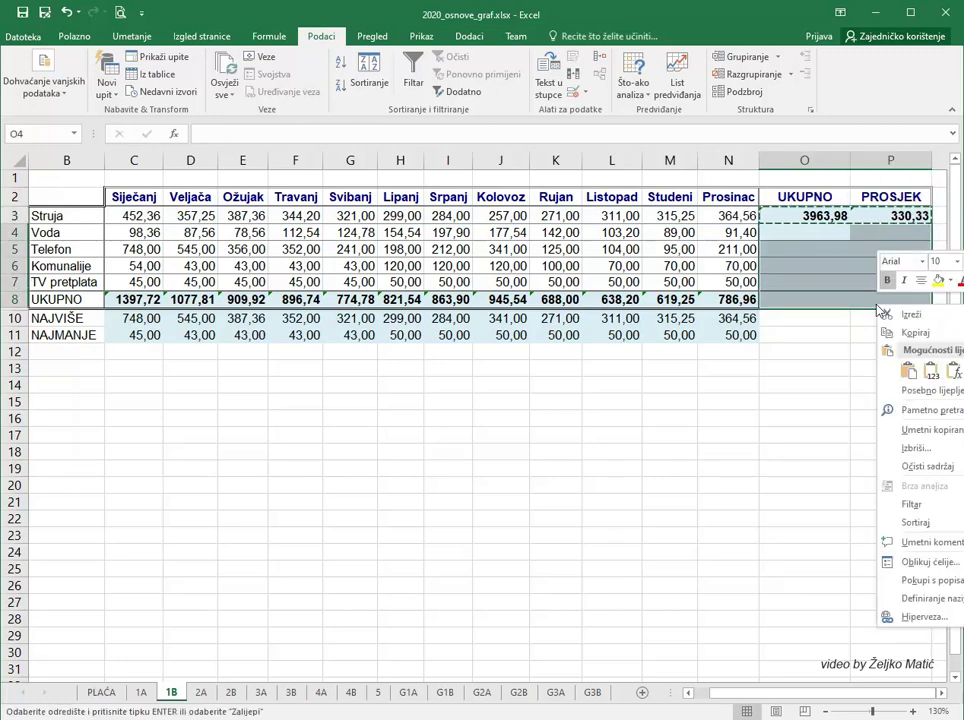
{"action": "left_click", "coordinate": [956, 372]}
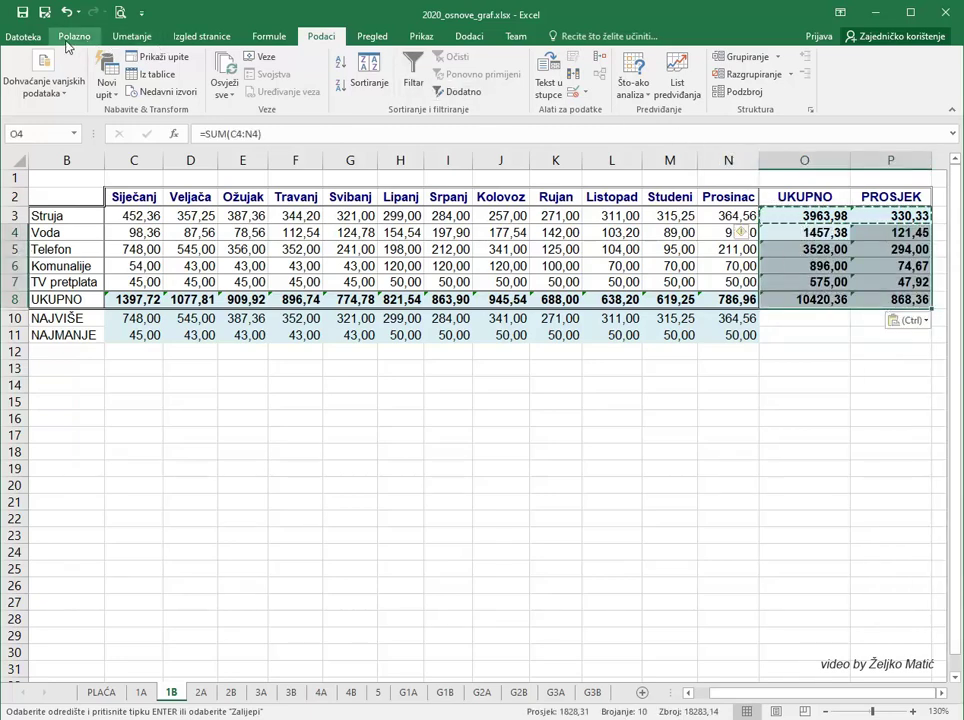
Step: Apply the kuna Accounting format to O3:P8, then move to sheet 2A
{"action": "left_click", "coordinate": [72, 37]}
{"action": "left_click", "coordinate": [444, 87]}
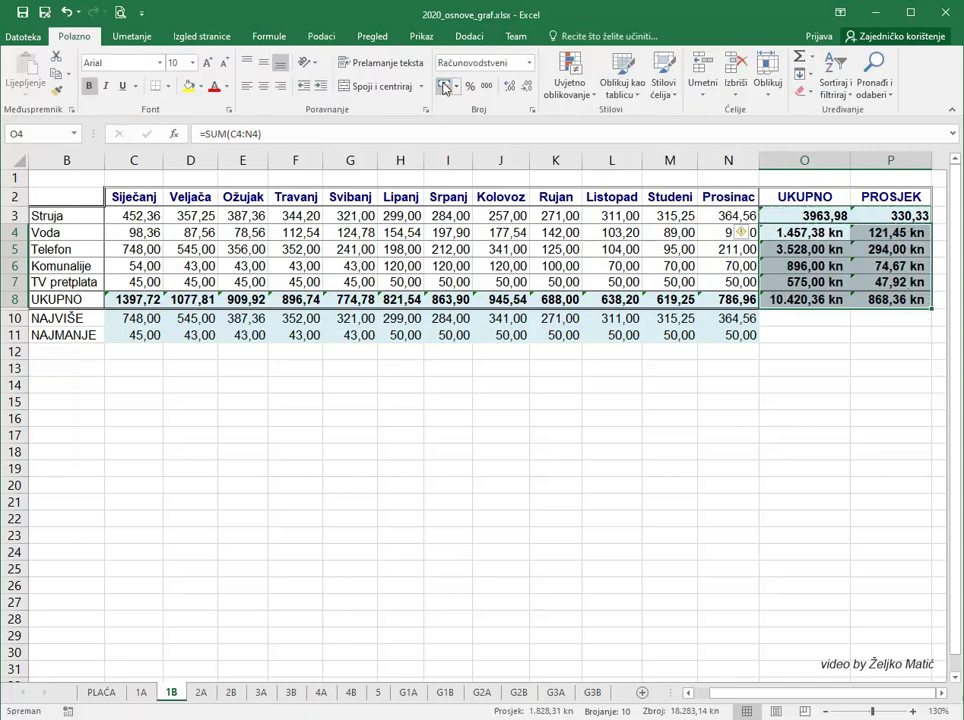
{"action": "left_click_drag", "start_coordinate": [810, 216], "coordinate": [870, 216]}
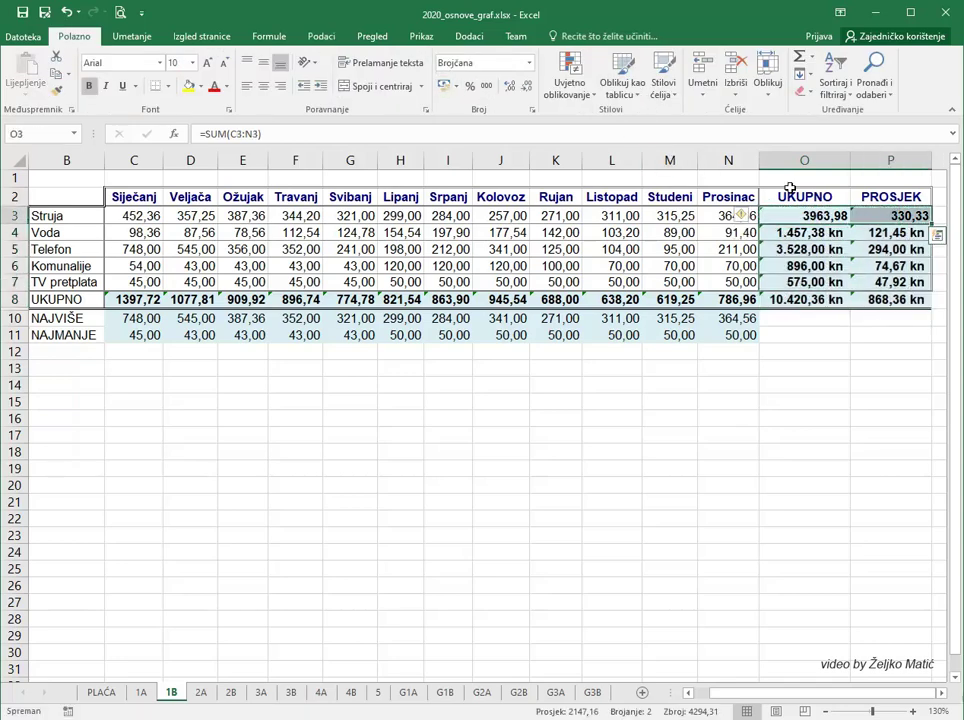
{"action": "left_click", "coordinate": [444, 87]}
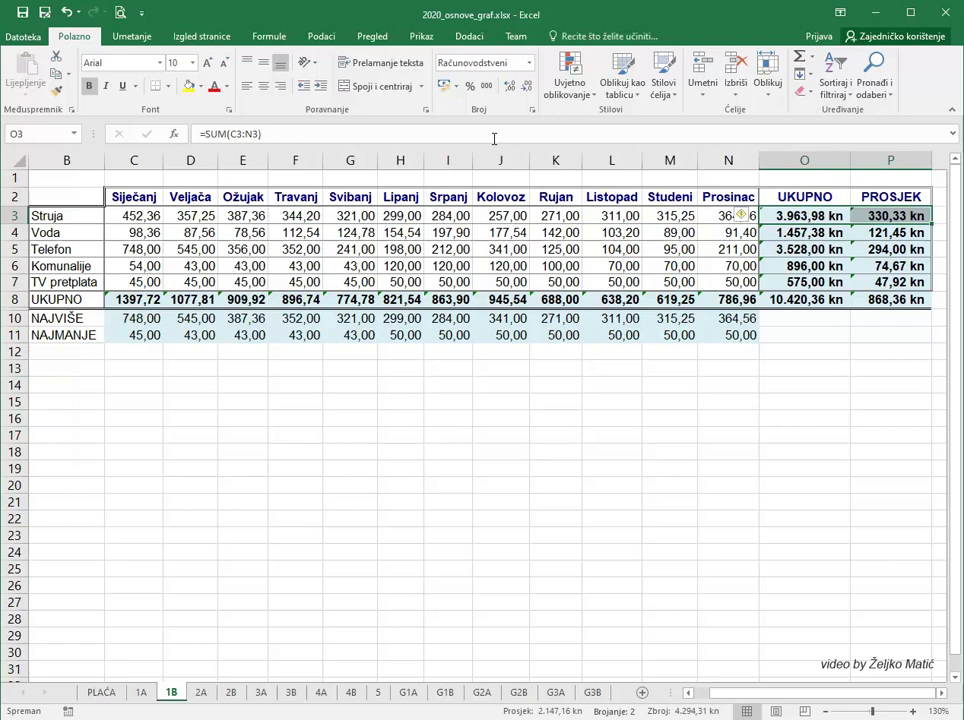
{"action": "left_click", "coordinate": [597, 399]}
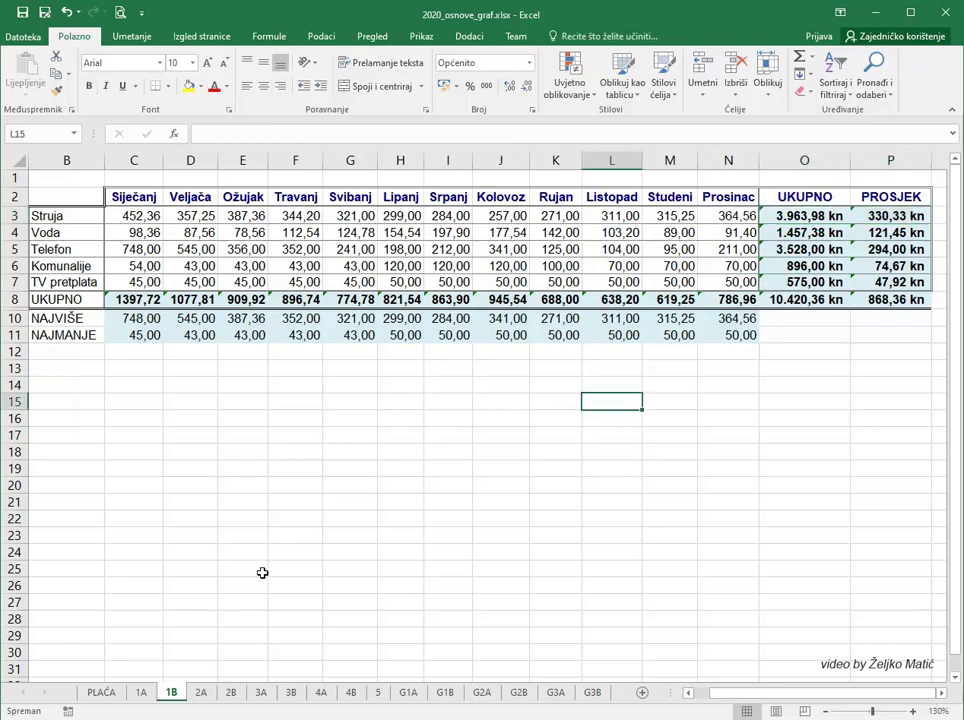
{"action": "left_click", "coordinate": [201, 692]}
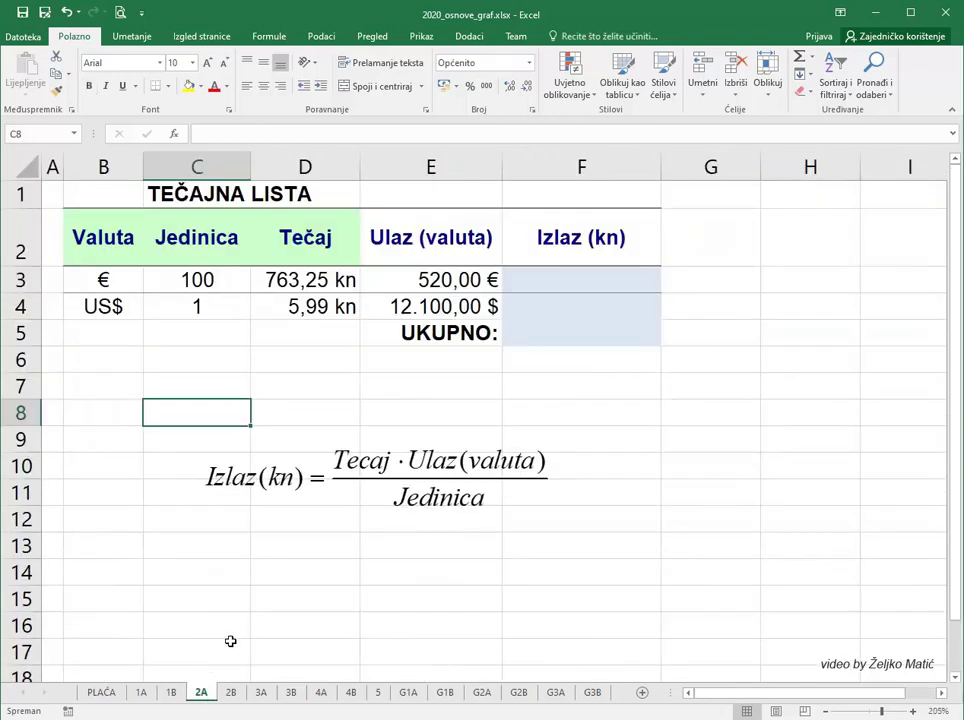
Step: Enter =E3*D3/C3 in F3, format it as kuna Accounting, and fill it down to F4
{"action": "left_click", "coordinate": [559, 280]}
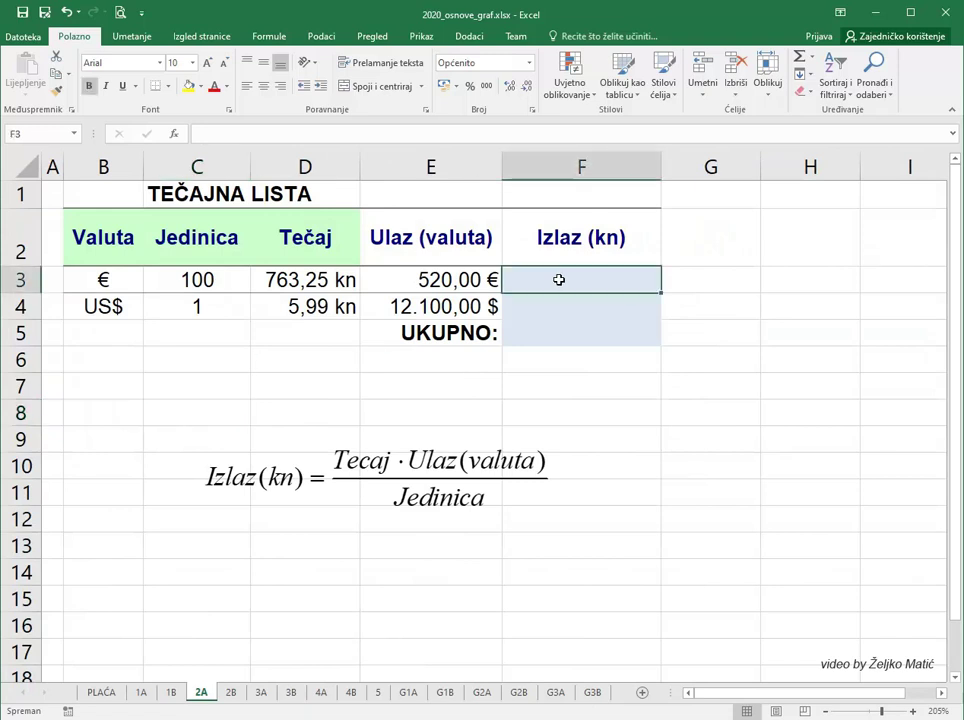
{"action": "type", "text": "="}
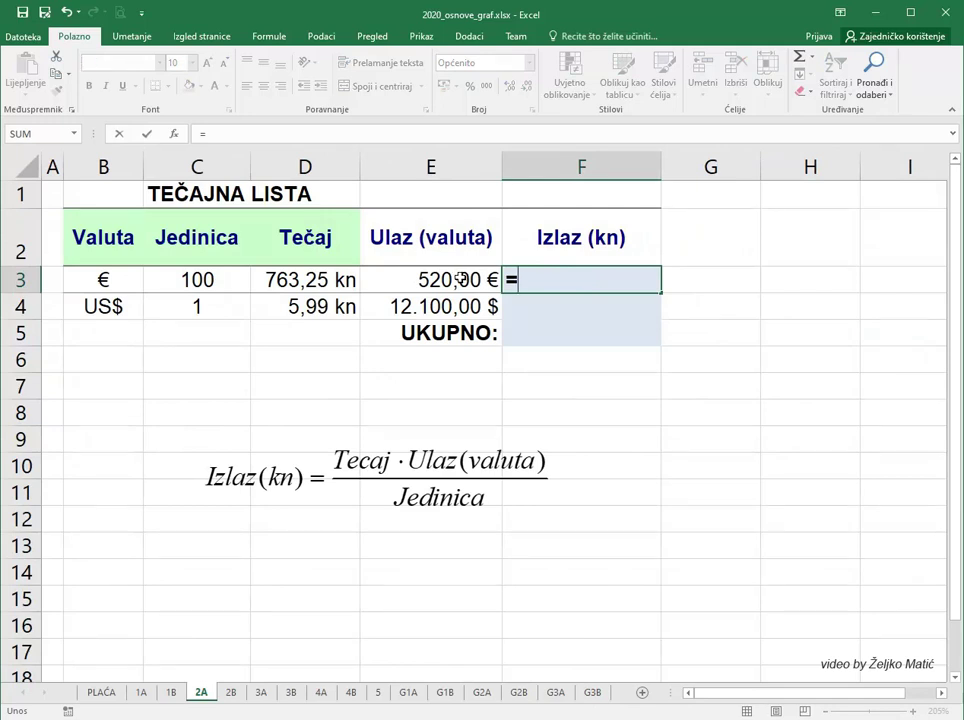
{"action": "left_click", "coordinate": [460, 279]}
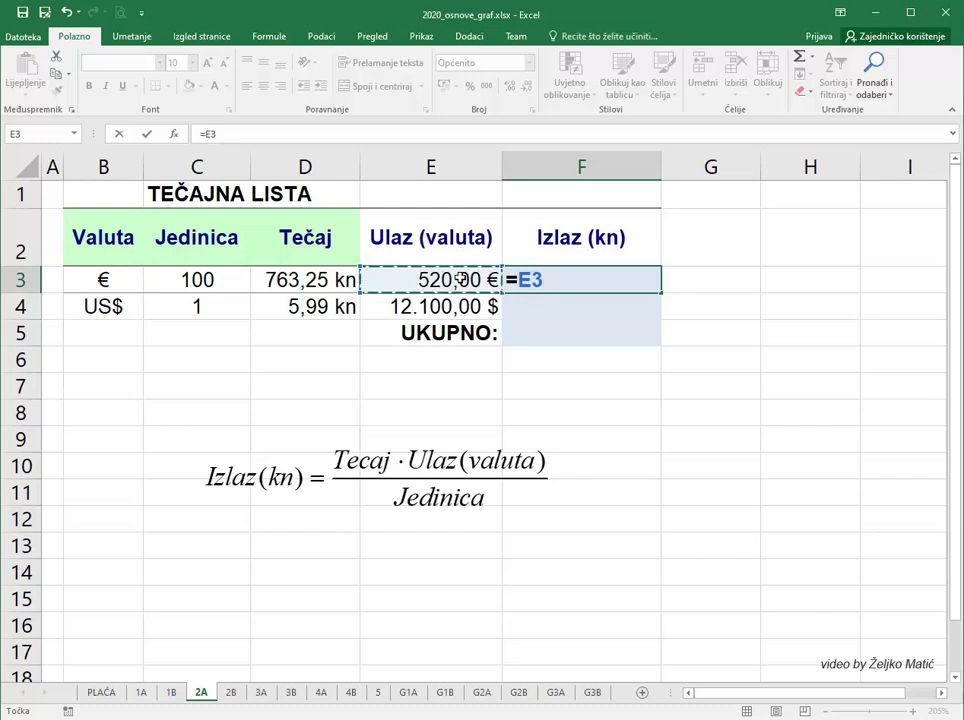
{"action": "type", "text": "*"}
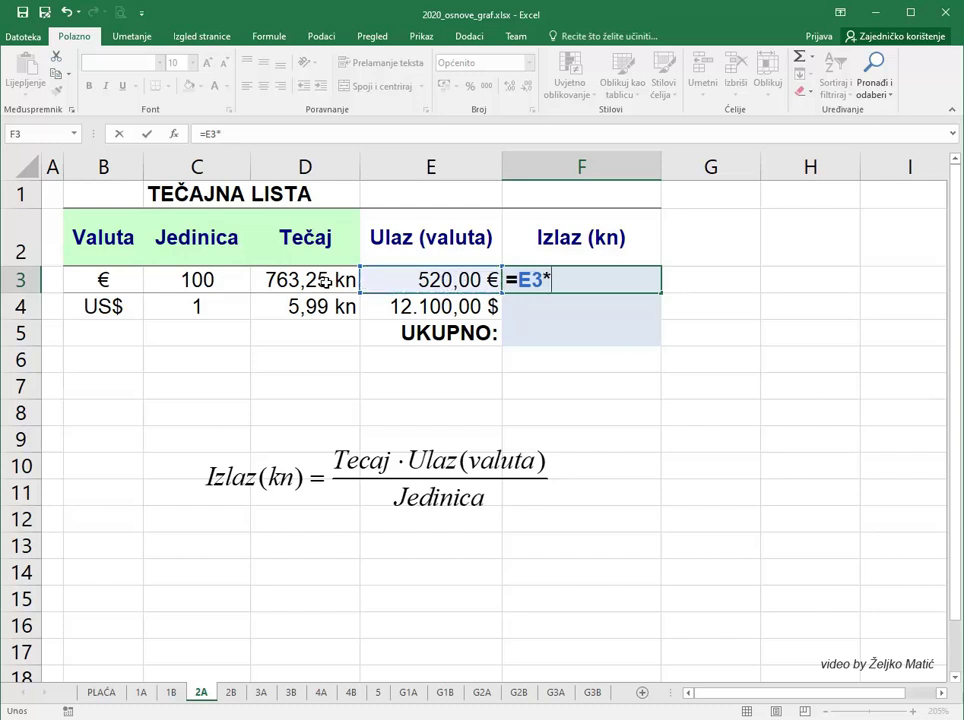
{"action": "left_click", "coordinate": [325, 283]}
{"action": "type", "text": "/"}
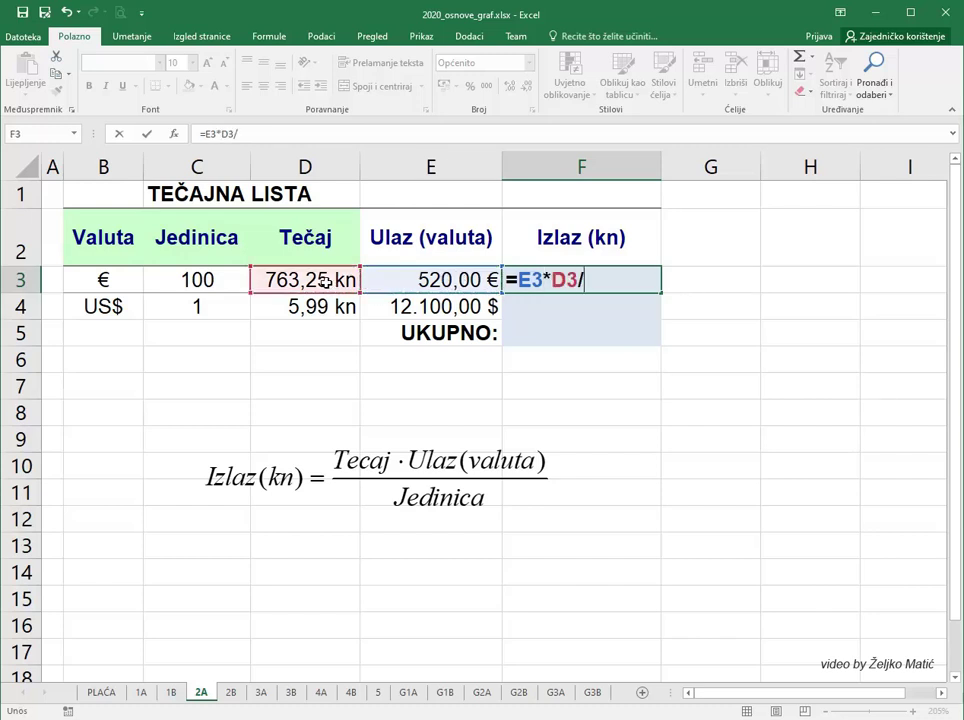
{"action": "left_click", "coordinate": [205, 283]}
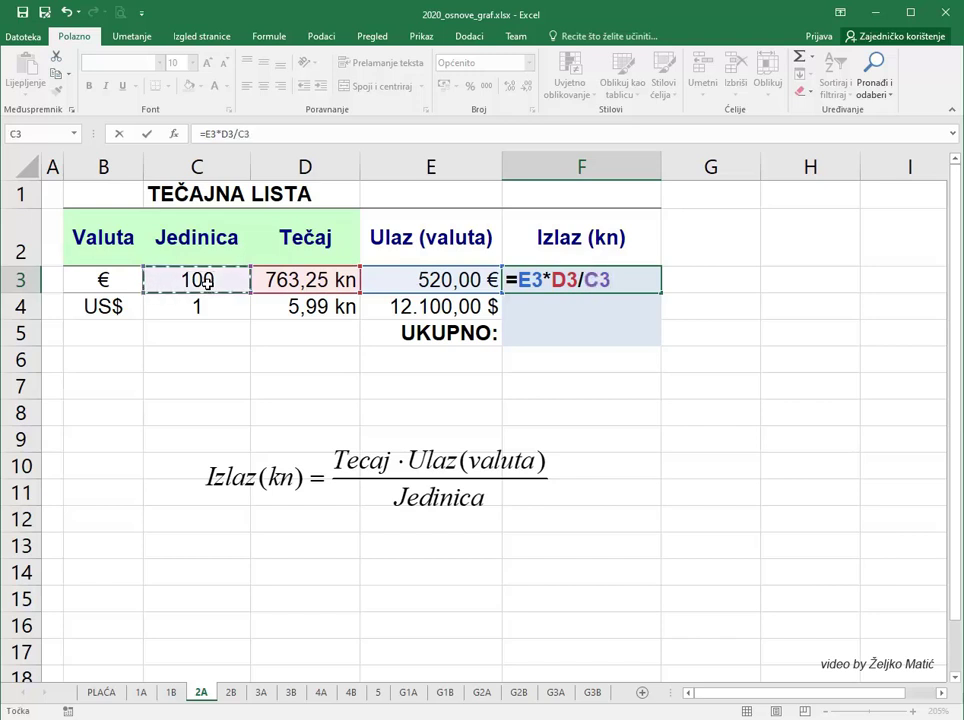
{"action": "key", "text": "Return"}
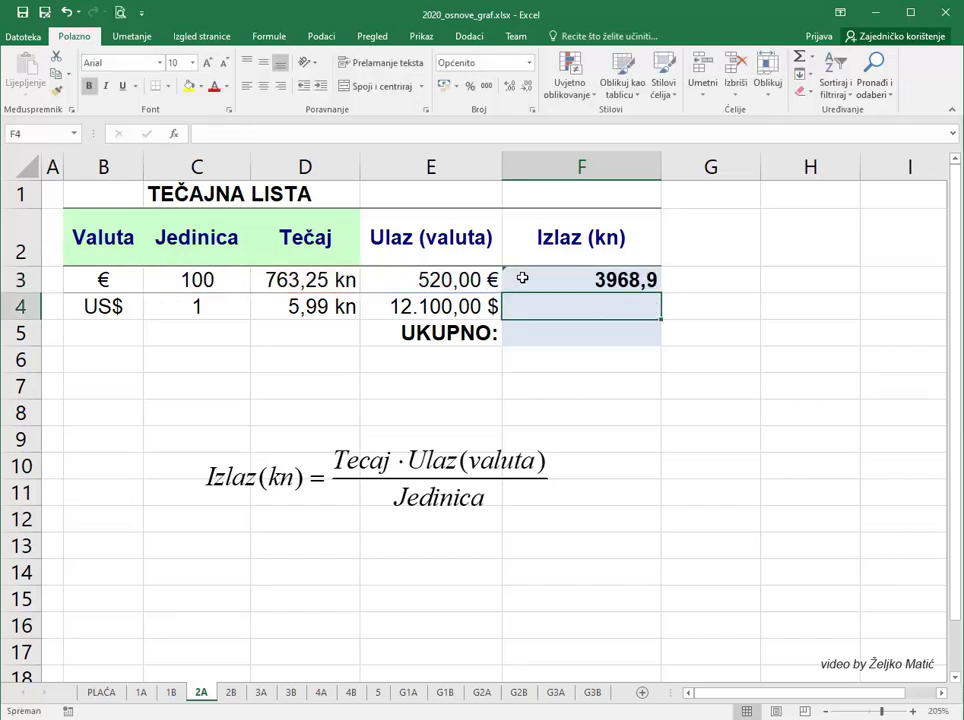
{"action": "left_click", "coordinate": [520, 278]}
{"action": "left_click", "coordinate": [443, 86]}
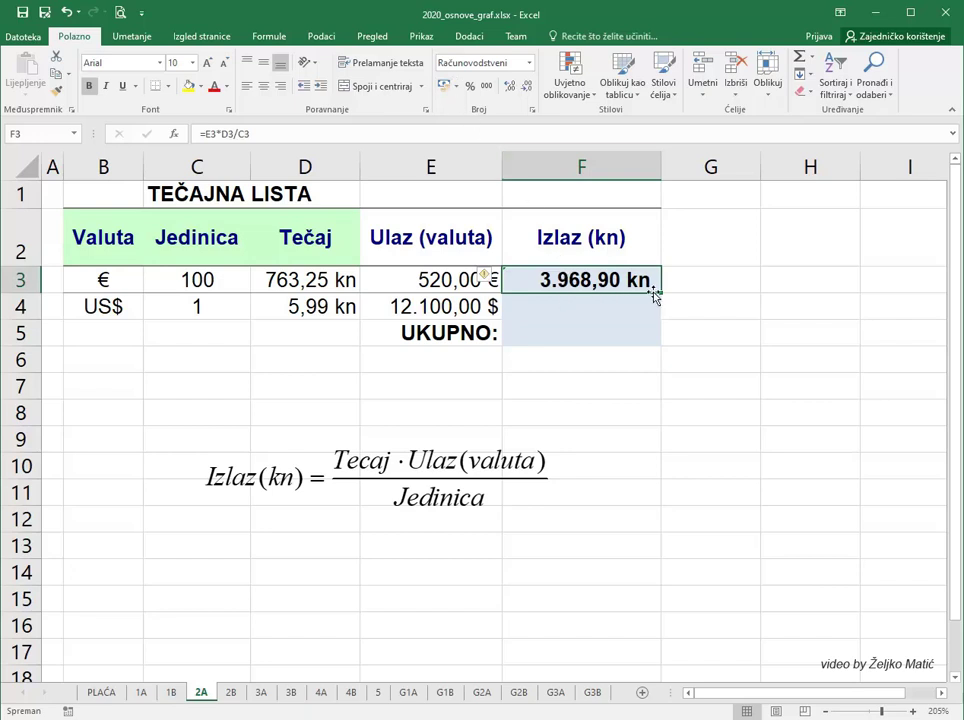
{"action": "left_click_drag", "start_coordinate": [657, 294], "coordinate": [657, 312]}
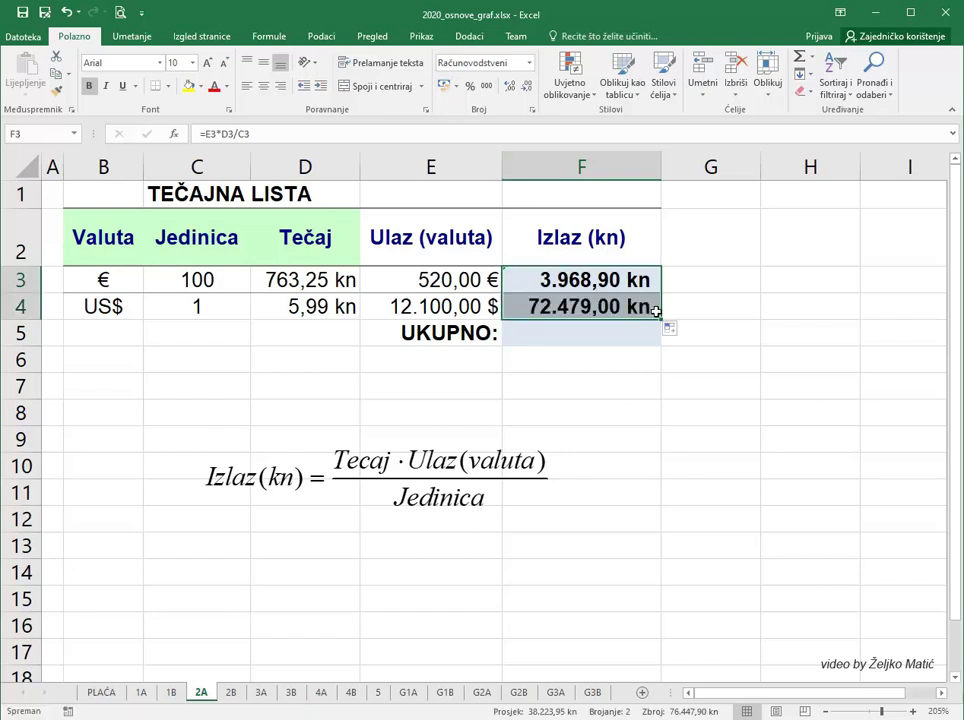
Step: Total the kuna conversions in F5 with =F3+F4, giving 76.447,90 kn
{"action": "left_click", "coordinate": [585, 330]}
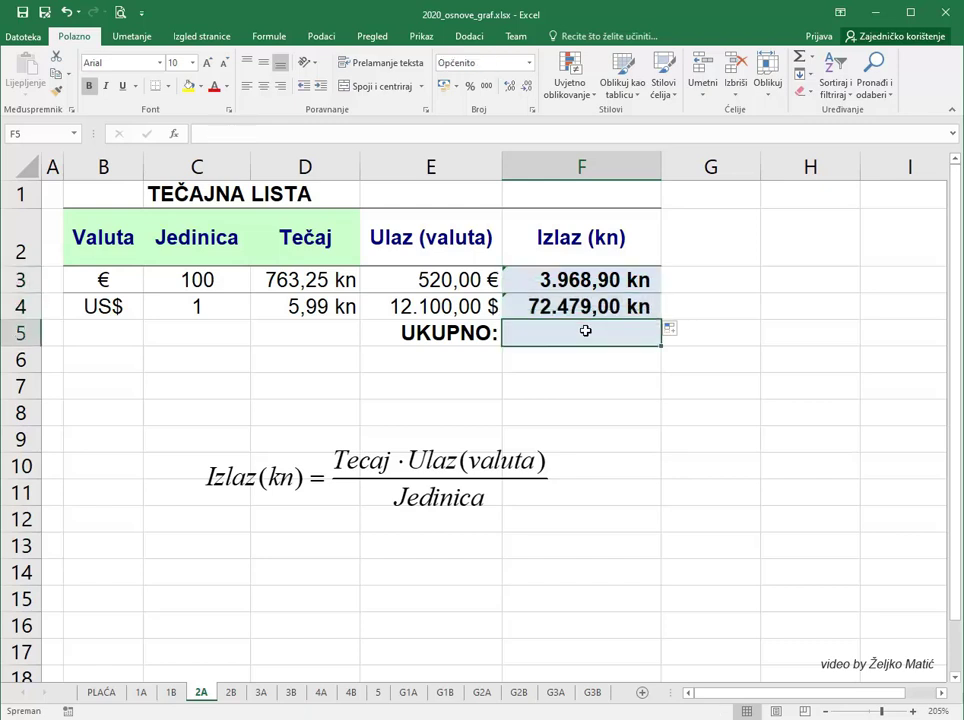
{"action": "type", "text": "="}
{"action": "left_click", "coordinate": [635, 280]}
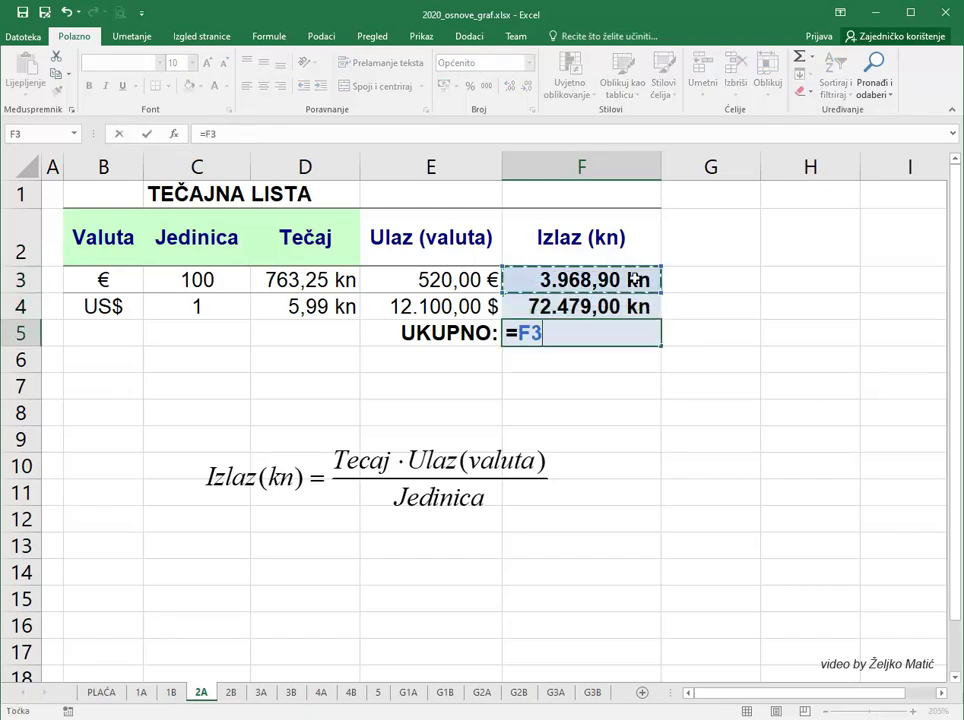
{"action": "type", "text": "+"}
{"action": "left_click", "coordinate": [625, 306]}
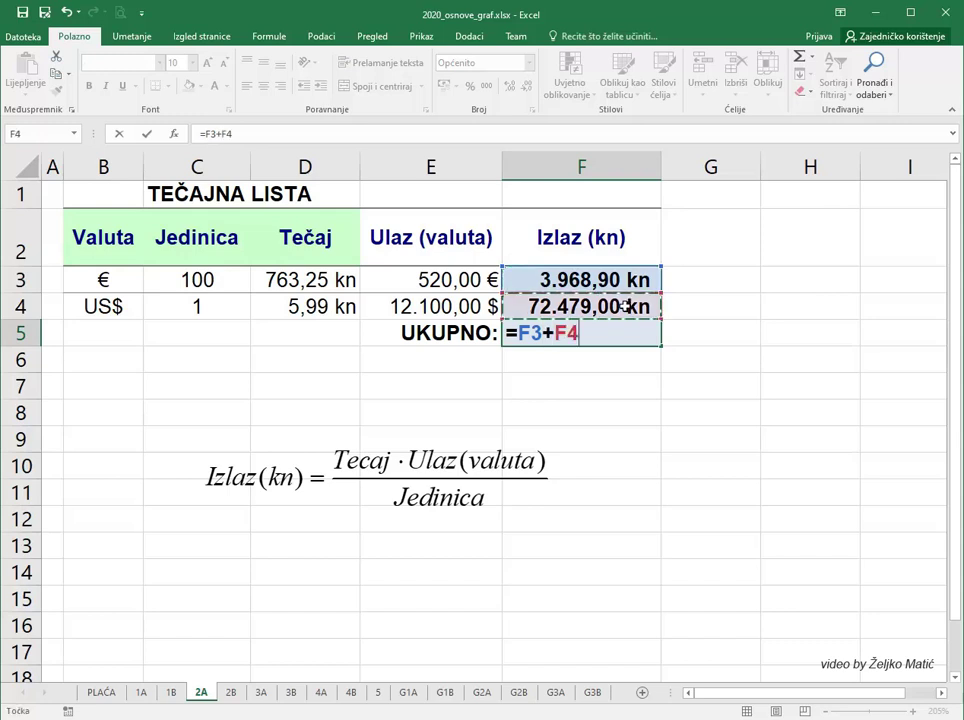
{"action": "key", "text": "Return"}
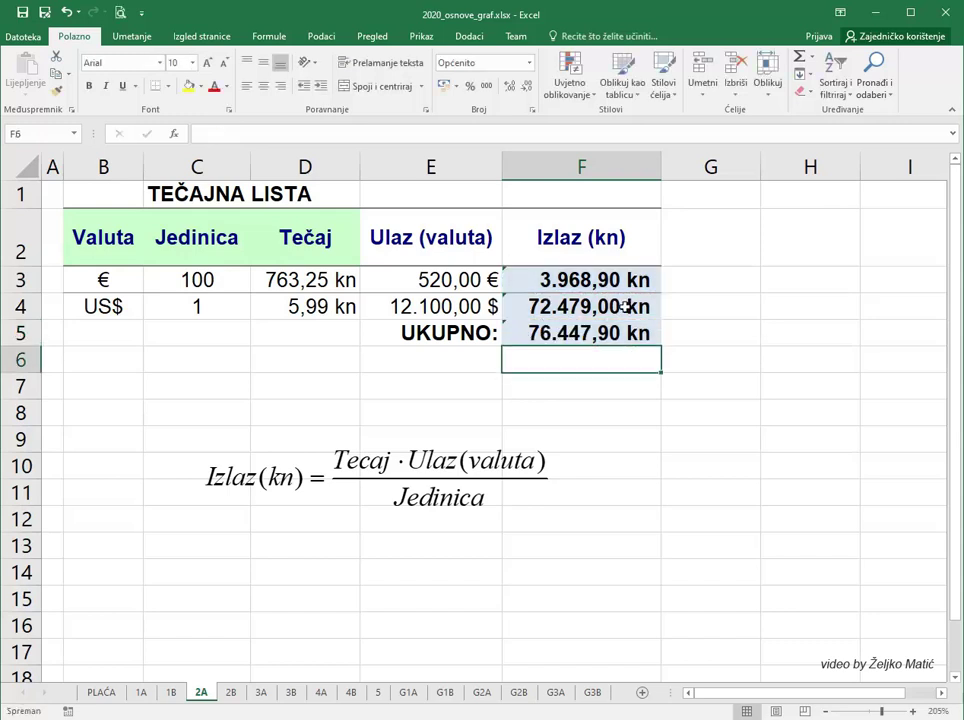
Step: On sheet 2B, enter the BMI formula =C3/(D3*D3) in E3 and fill it down to E9
{"action": "left_click", "coordinate": [230, 692]}
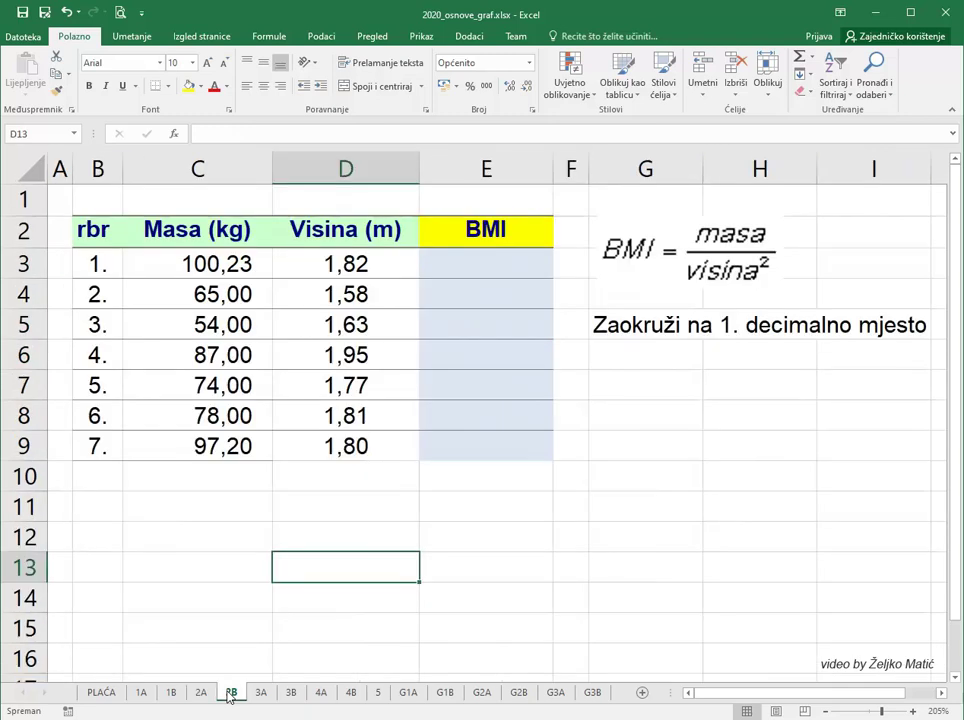
{"action": "left_click", "coordinate": [473, 266]}
{"action": "type", "text": "="}
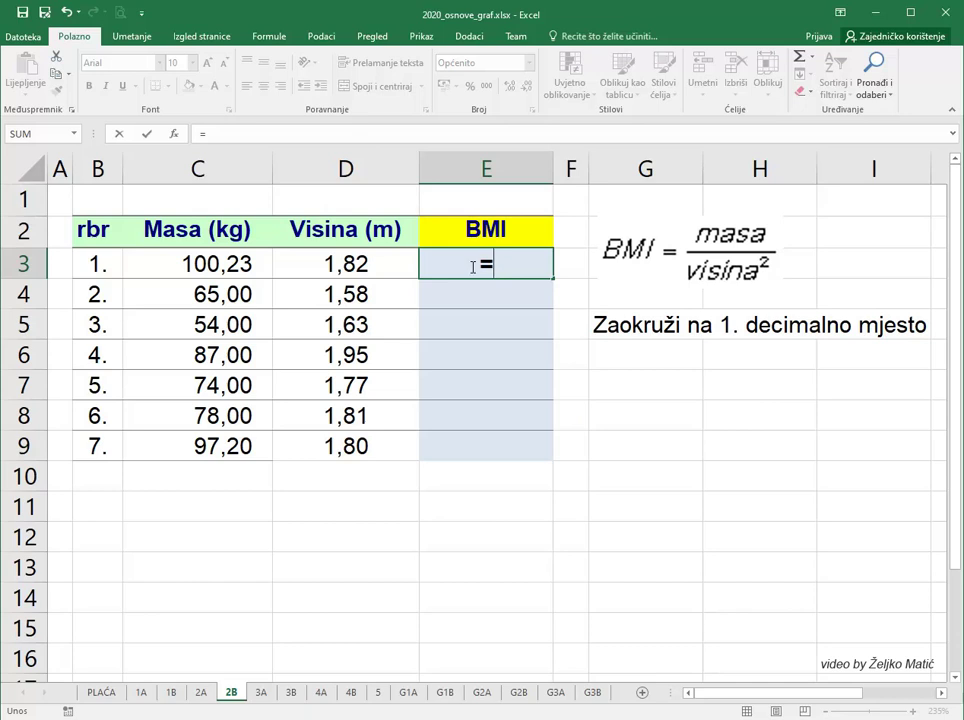
{"action": "left_click", "coordinate": [248, 268]}
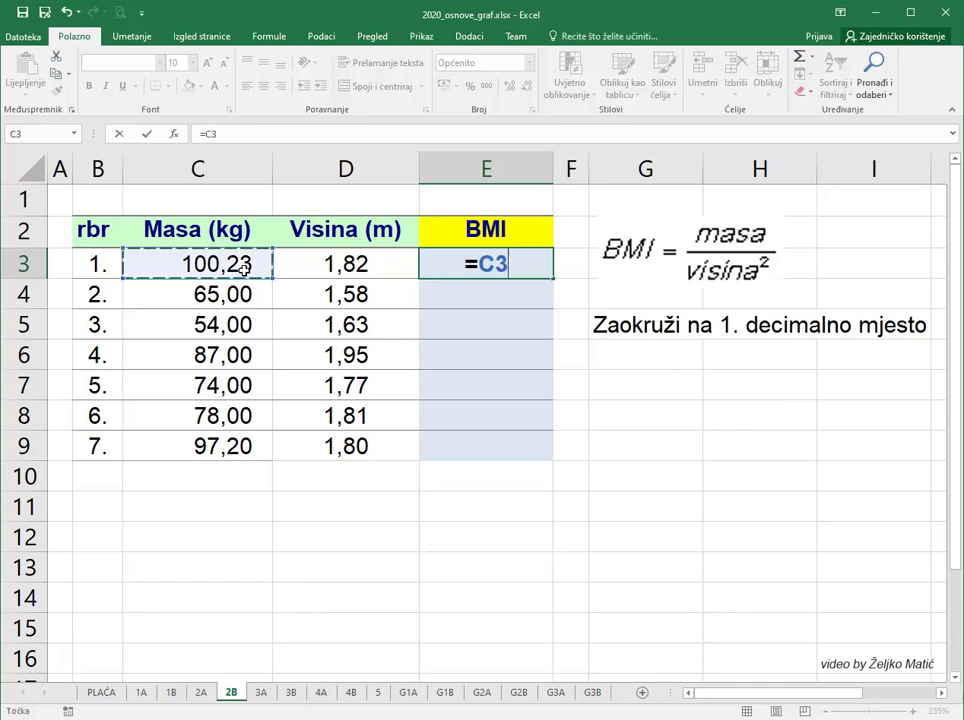
{"action": "type", "text": "/("}
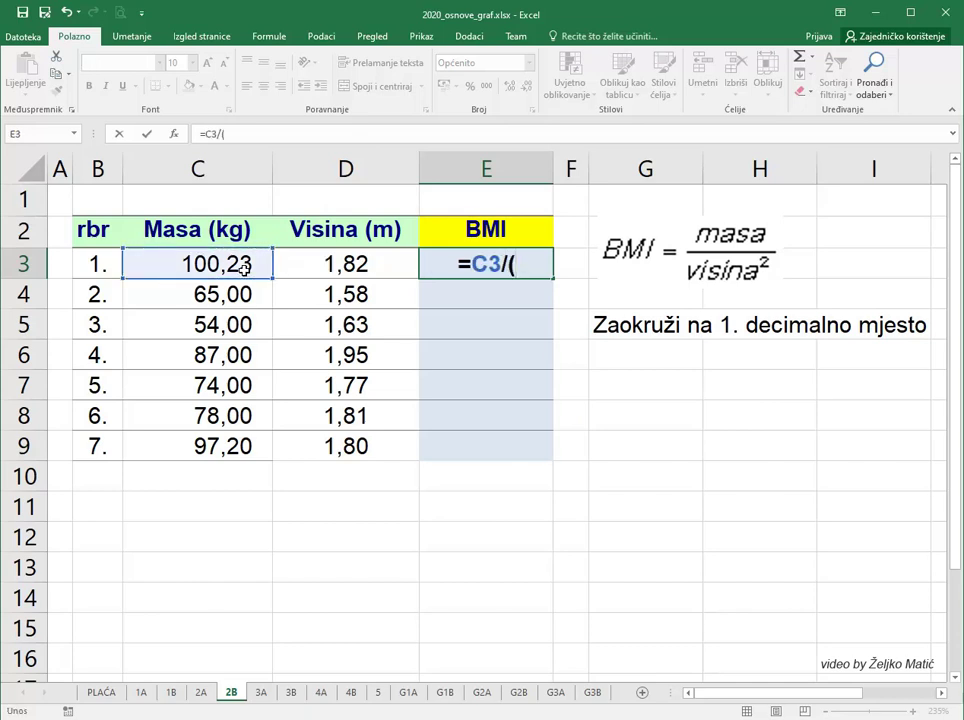
{"action": "left_click", "coordinate": [342, 264]}
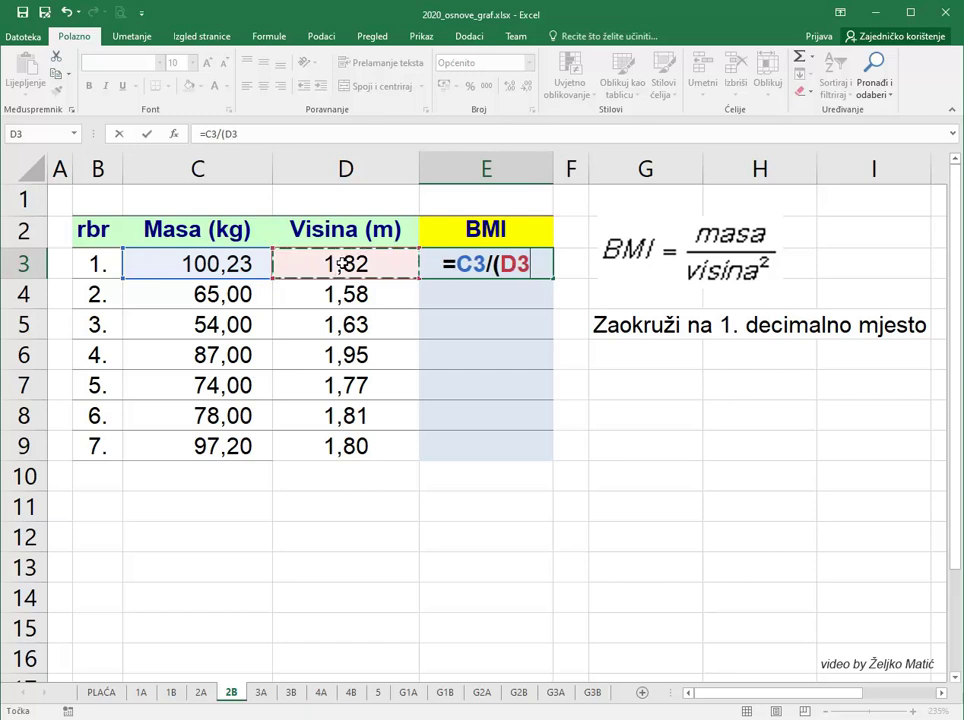
{"action": "type", "text": "*"}
{"action": "left_click", "coordinate": [342, 264]}
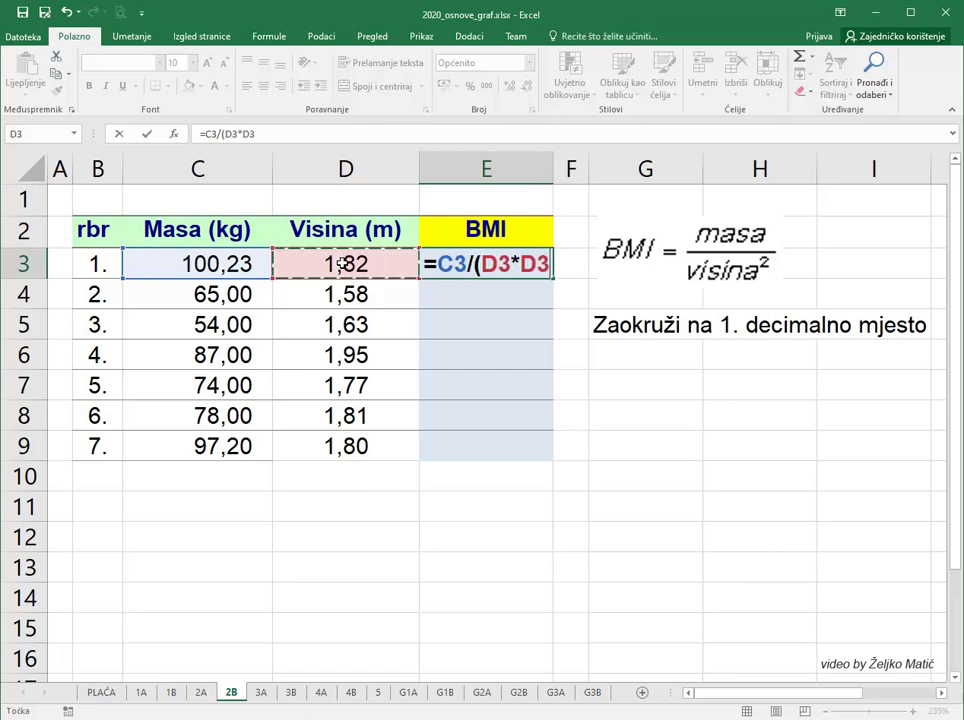
{"action": "type", "text": ")"}
{"action": "key", "text": "Return"}
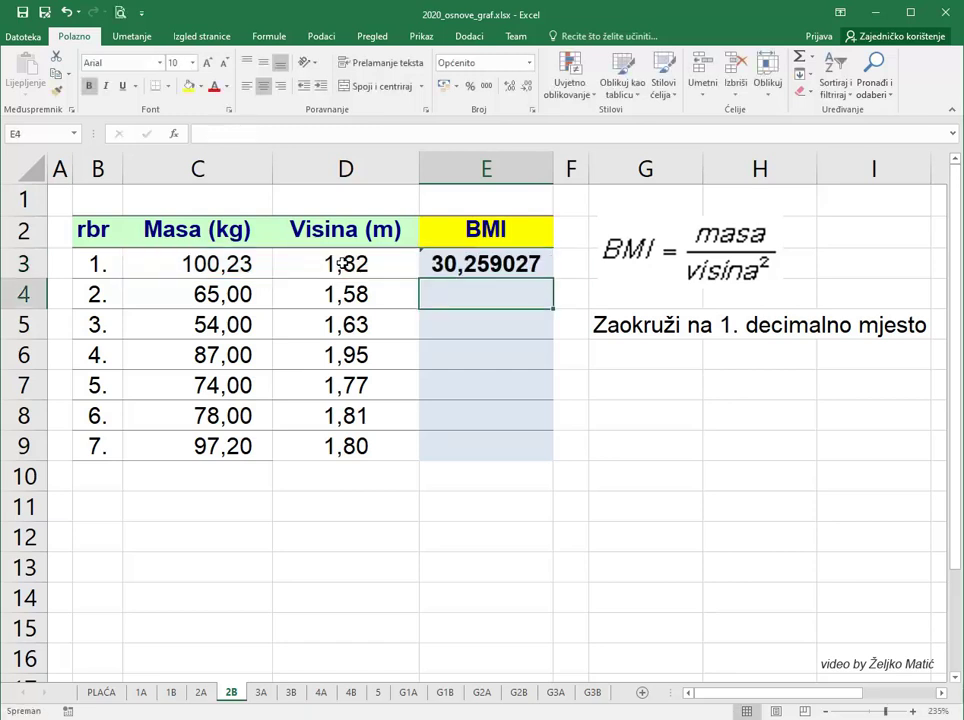
{"action": "left_click", "coordinate": [505, 266]}
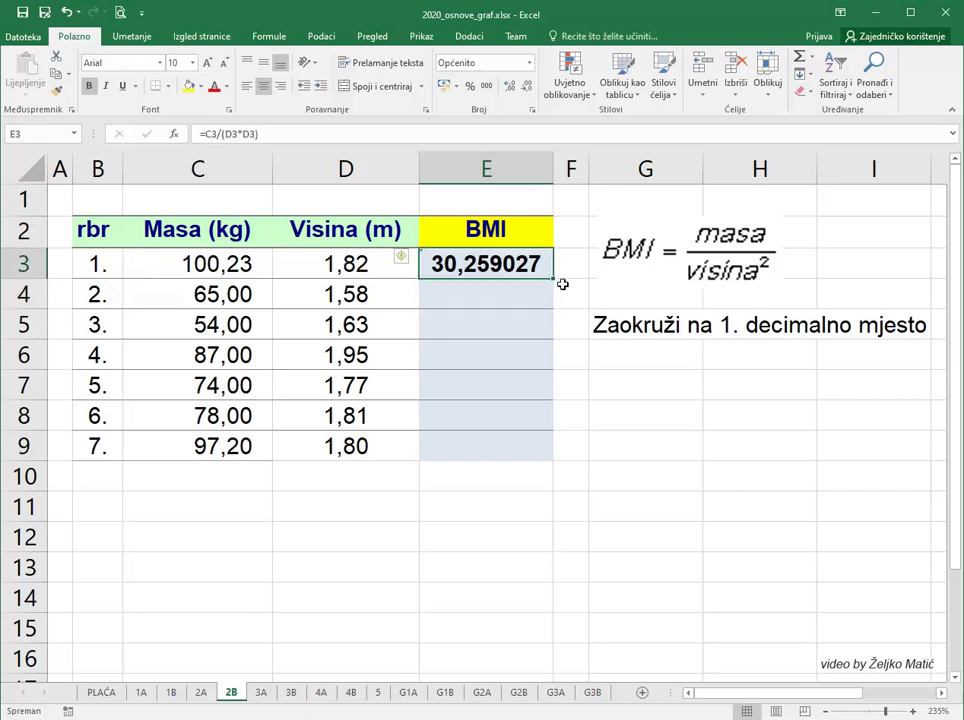
{"action": "left_click_drag", "start_coordinate": [553, 278], "coordinate": [553, 460]}
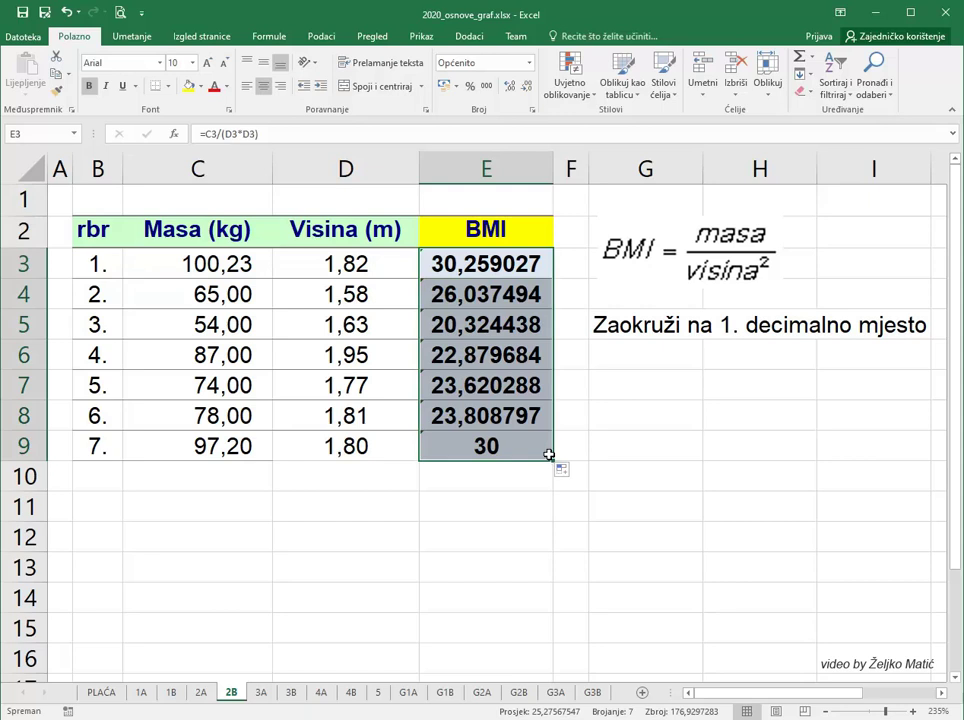
Step: Reduce the BMI results to one decimal place
{"action": "left_click", "coordinate": [527, 88]}
{"action": "left_click", "coordinate": [527, 88]}
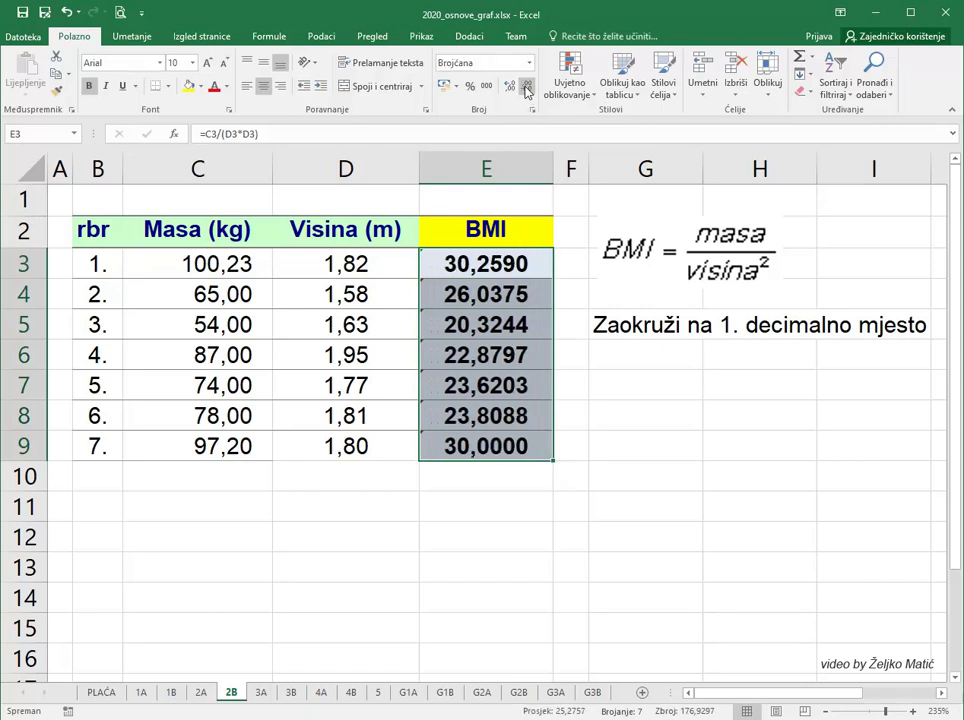
{"action": "left_click", "coordinate": [527, 88]}
{"action": "left_click", "coordinate": [527, 88]}
{"action": "left_click", "coordinate": [527, 88]}
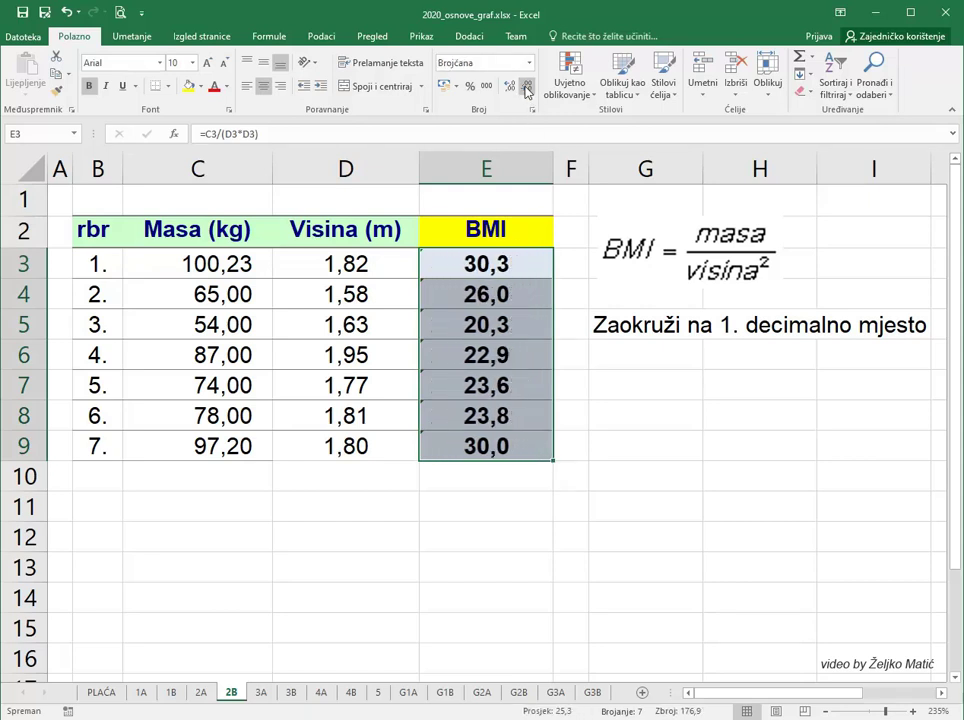
Step: Rewrite E3 as =C3/D3^2 and refill the corrected formula down to E9
{"action": "double_click", "coordinate": [500, 265]}
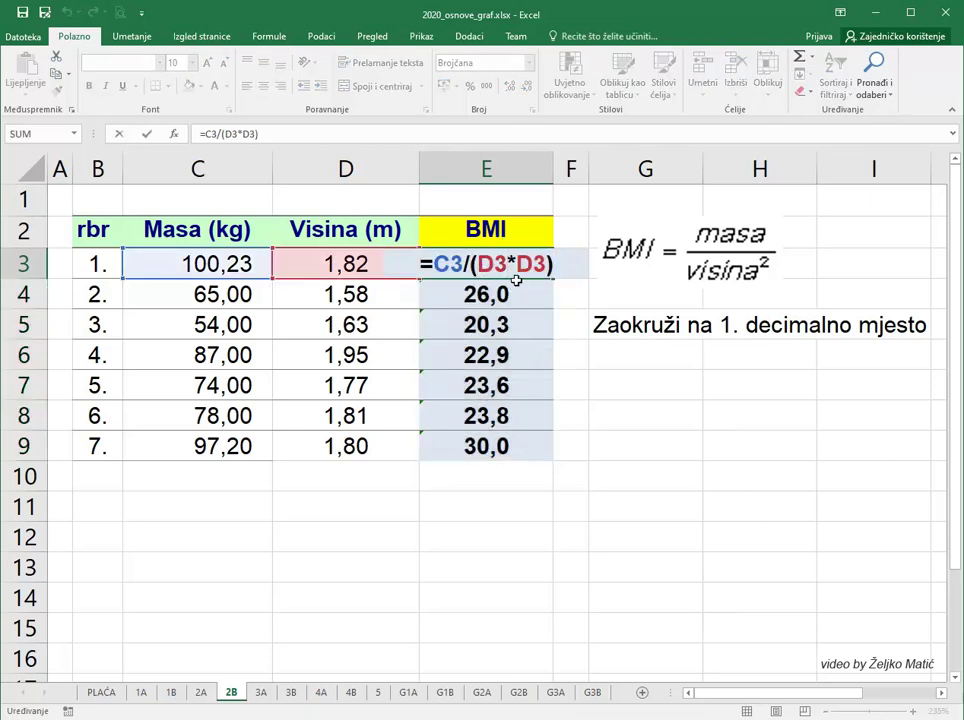
{"action": "key", "text": "BackSpace"}
{"action": "key", "text": "Delete"}
{"action": "key", "text": "Delete"}
{"action": "key", "text": "Delete"}
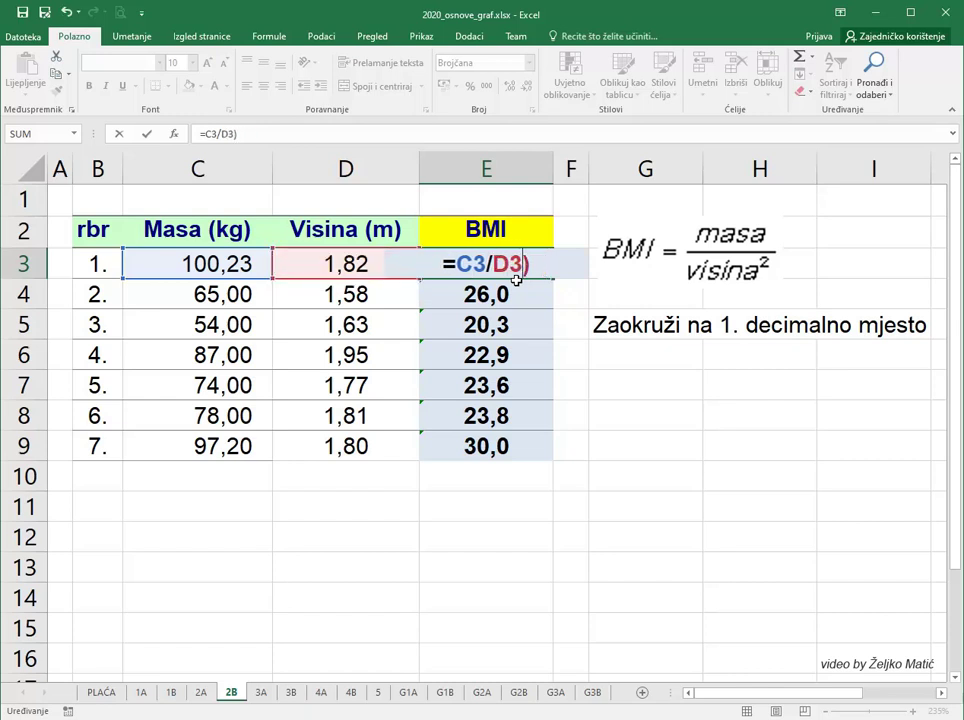
{"action": "key", "text": "Delete"}
{"action": "type", "text": "^2"}
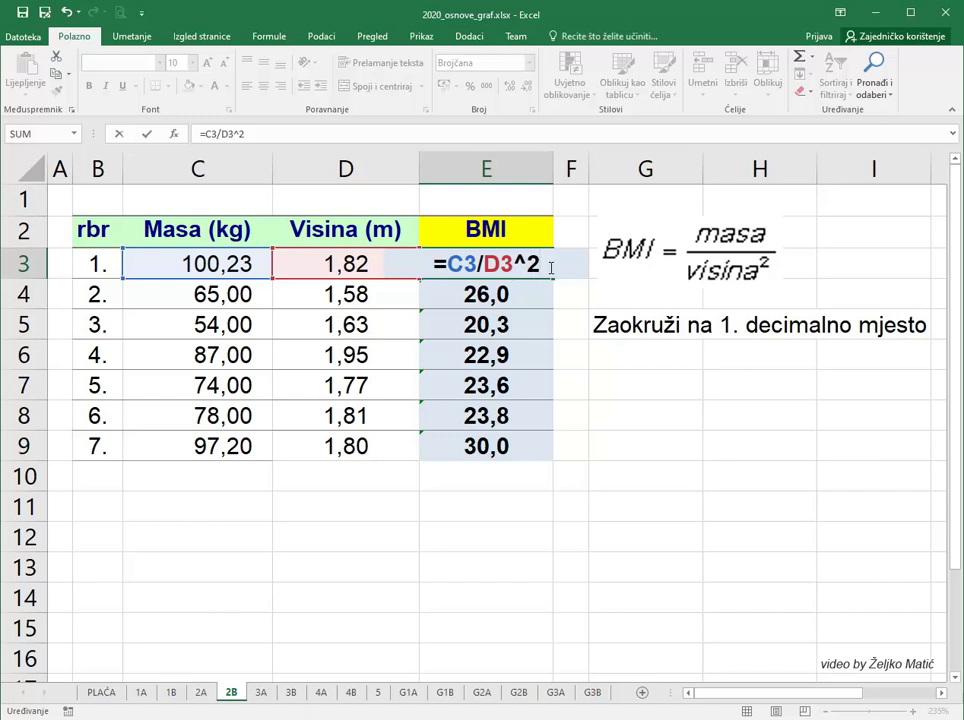
{"action": "key", "text": "Return"}
{"action": "left_click", "coordinate": [544, 265]}
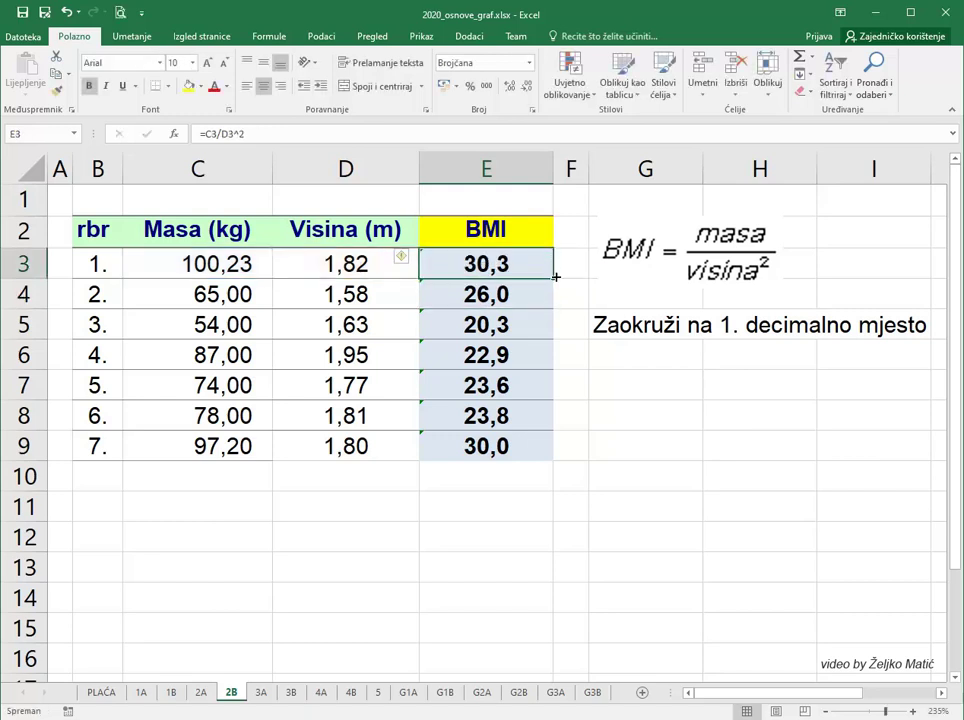
{"action": "left_click_drag", "start_coordinate": [555, 279], "coordinate": [552, 452]}
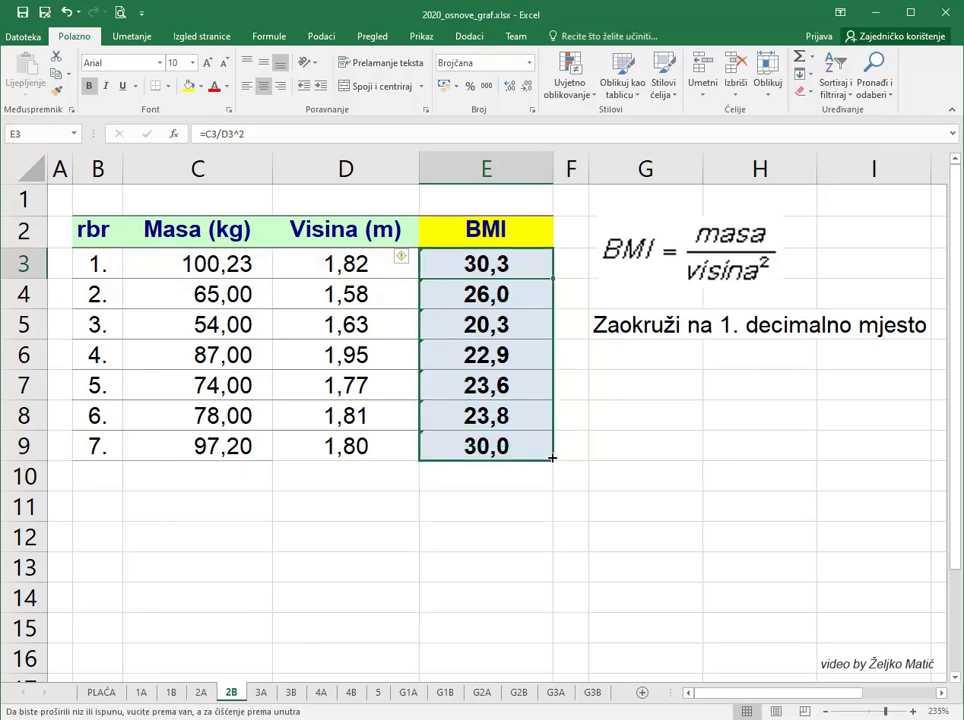
{"action": "left_click", "coordinate": [513, 475]}
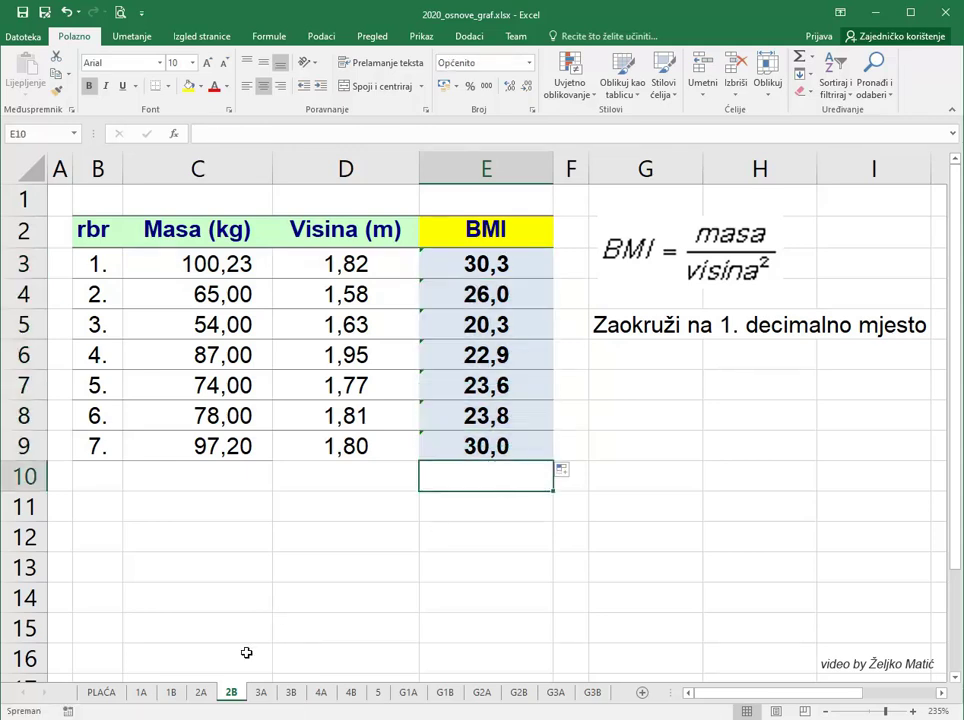
Step: On sheet 3A, enter =D3/E3 in F3 and fill the m/s speeds down to F9
{"action": "left_click", "coordinate": [260, 693]}
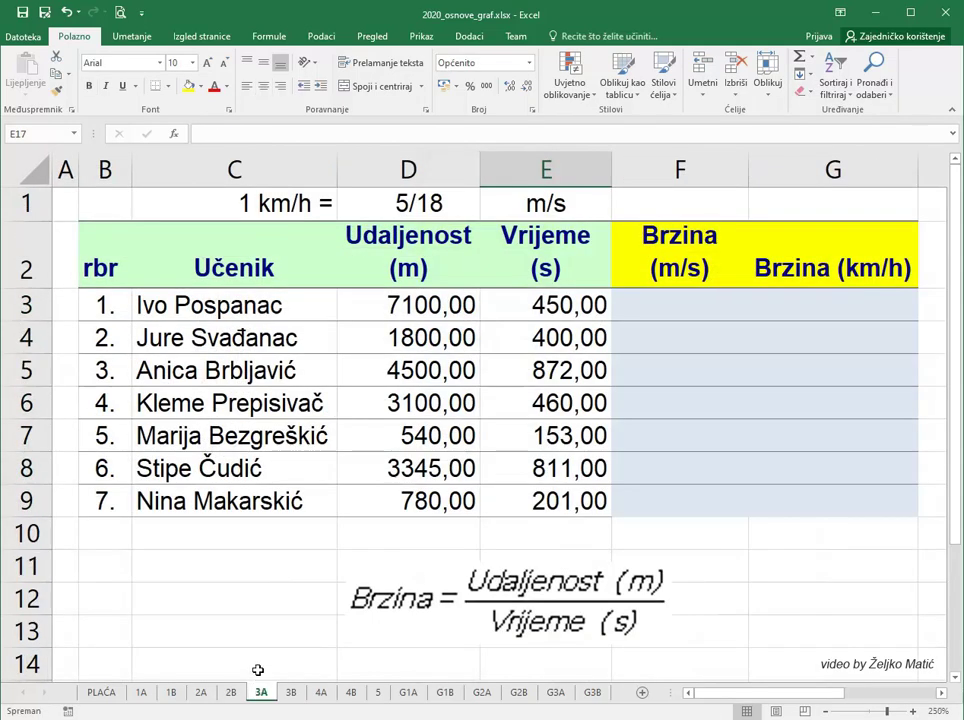
{"action": "left_click", "coordinate": [651, 317]}
{"action": "type", "text": "="}
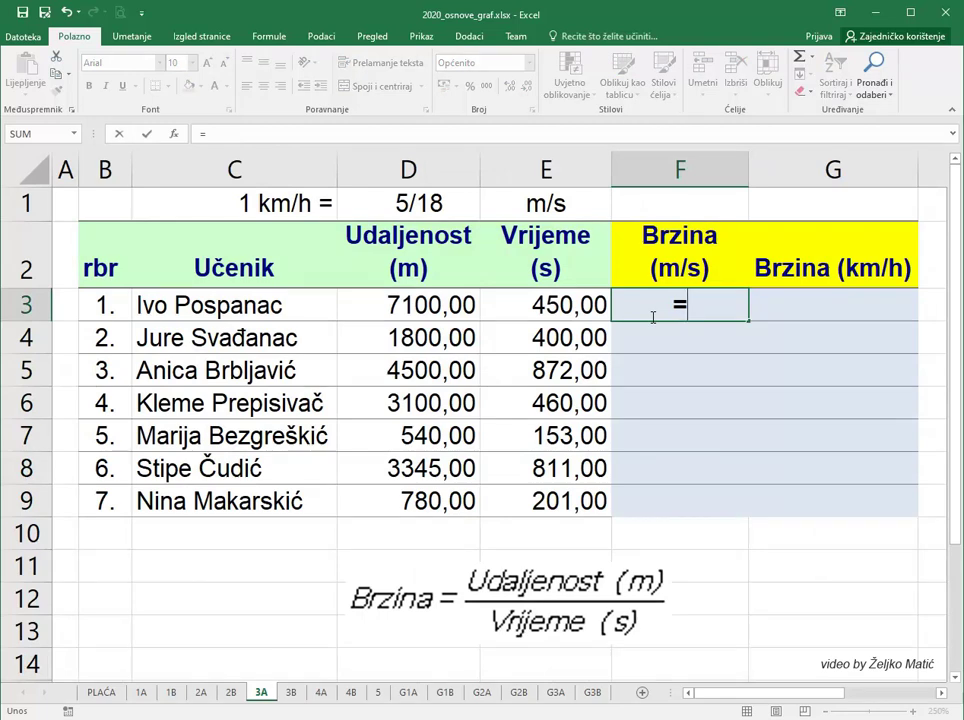
{"action": "left_click", "coordinate": [449, 314]}
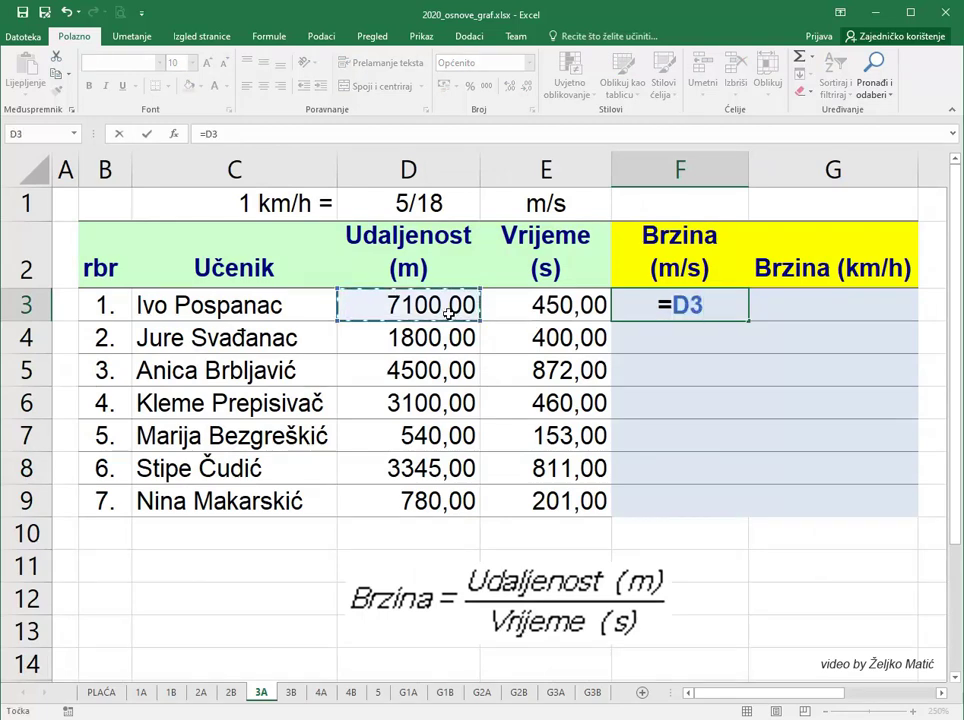
{"action": "type", "text": "/"}
{"action": "left_click", "coordinate": [536, 308]}
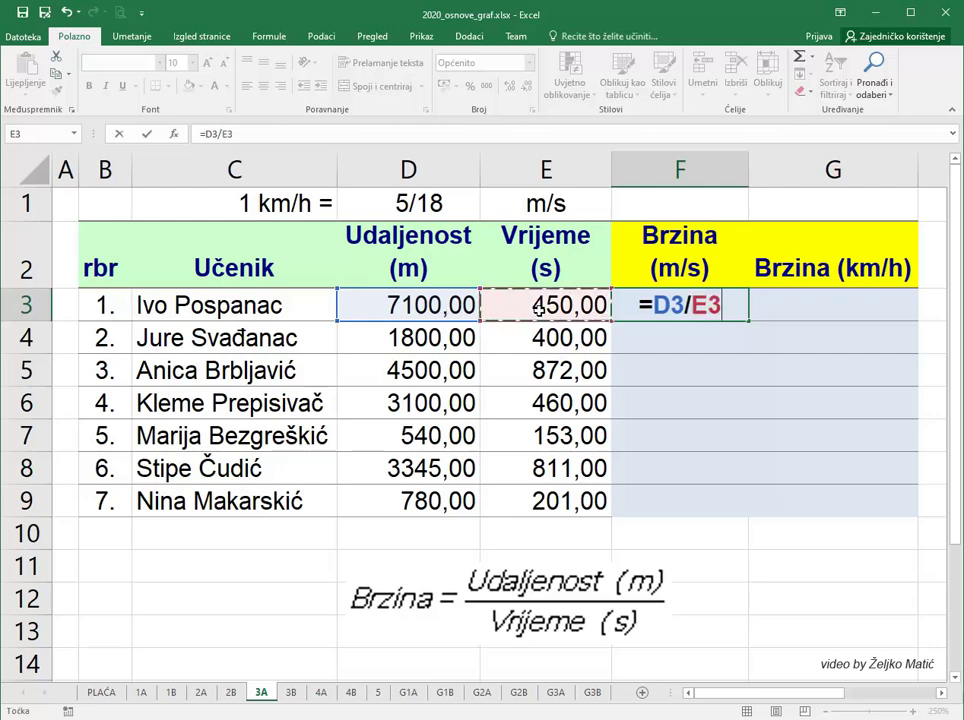
{"action": "key", "text": "Return"}
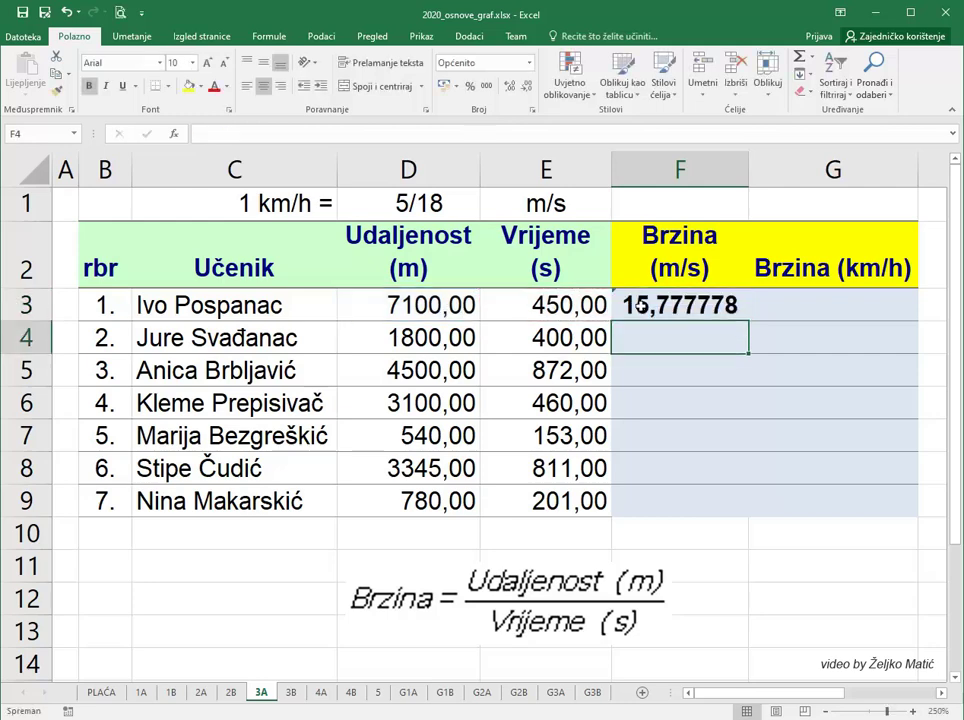
{"action": "left_click", "coordinate": [670, 300]}
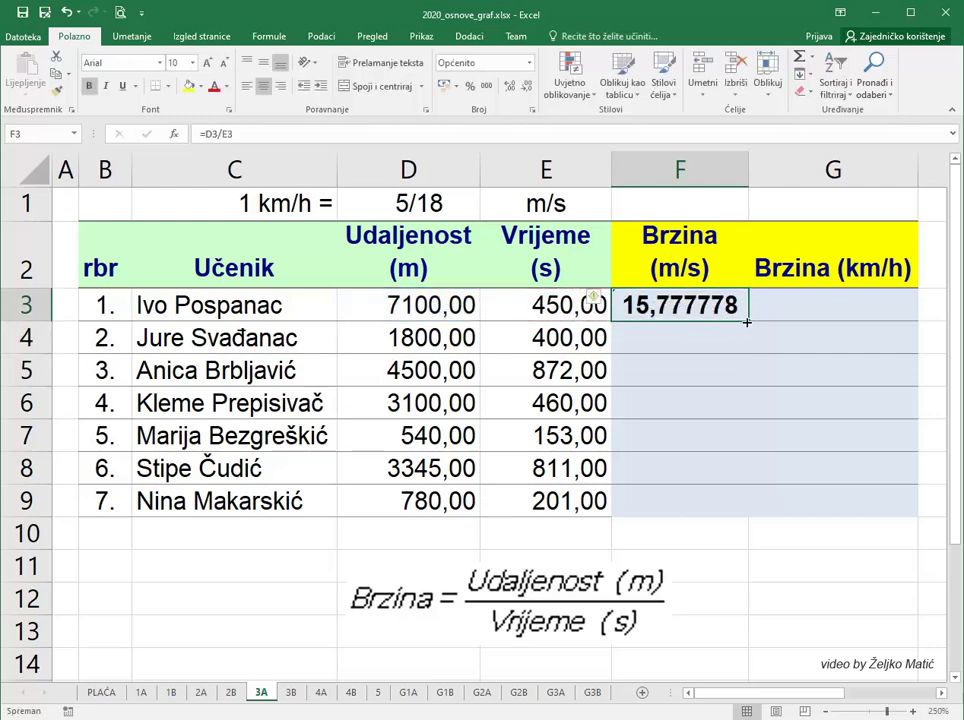
{"action": "left_click_drag", "start_coordinate": [749, 322], "coordinate": [745, 515]}
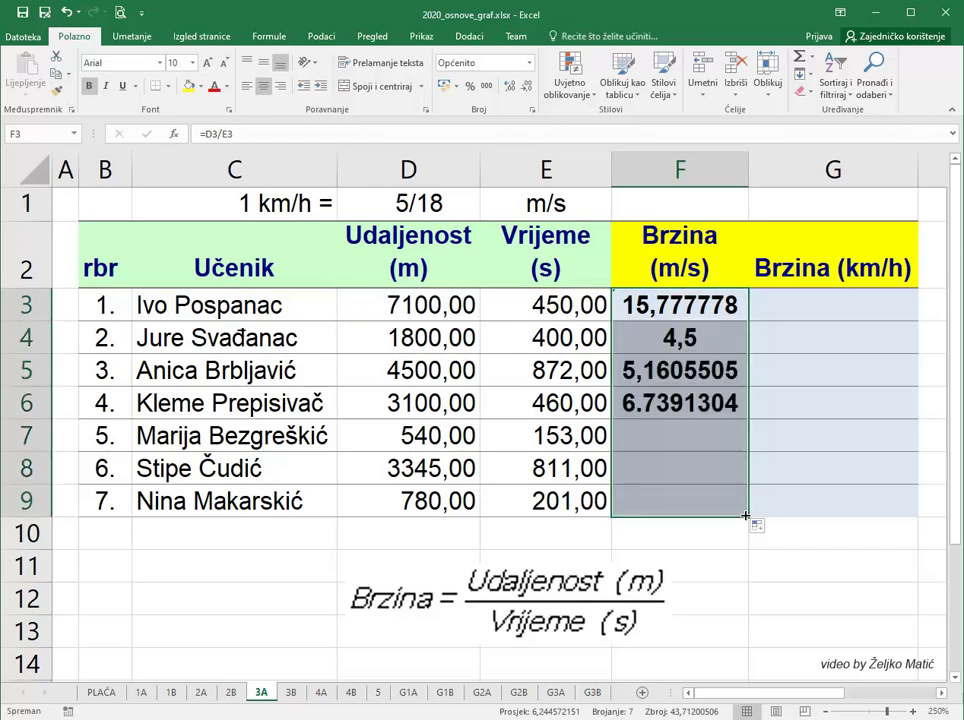
Step: Decrease the decimal places shown for the m/s speeds
{"action": "left_click", "coordinate": [527, 89]}
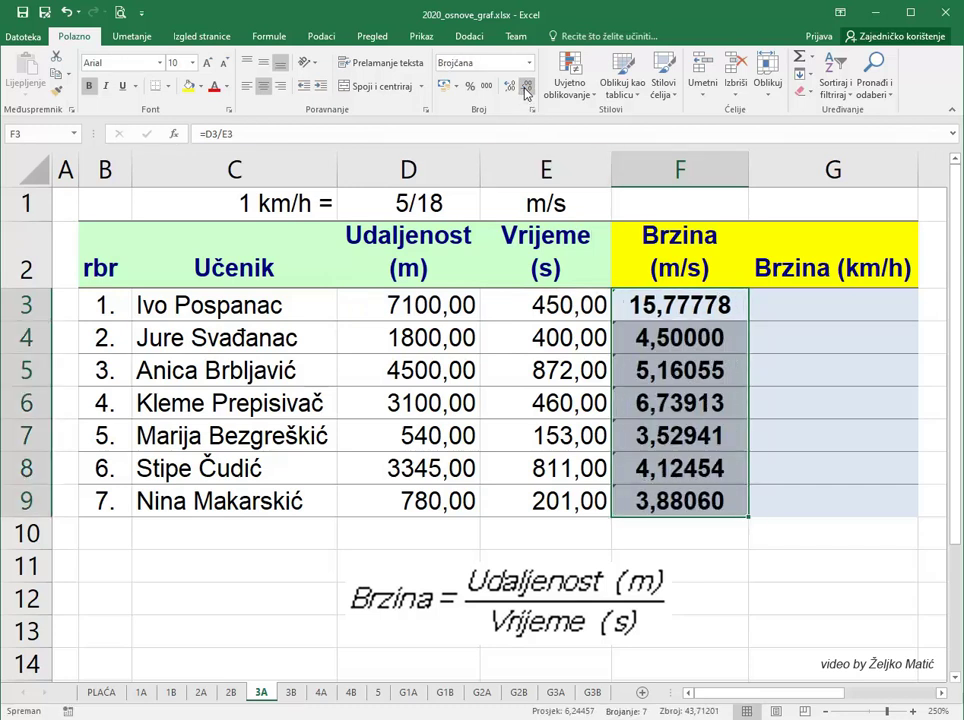
{"action": "left_click", "coordinate": [527, 90]}
{"action": "left_click", "coordinate": [527, 90]}
{"action": "left_click", "coordinate": [527, 90]}
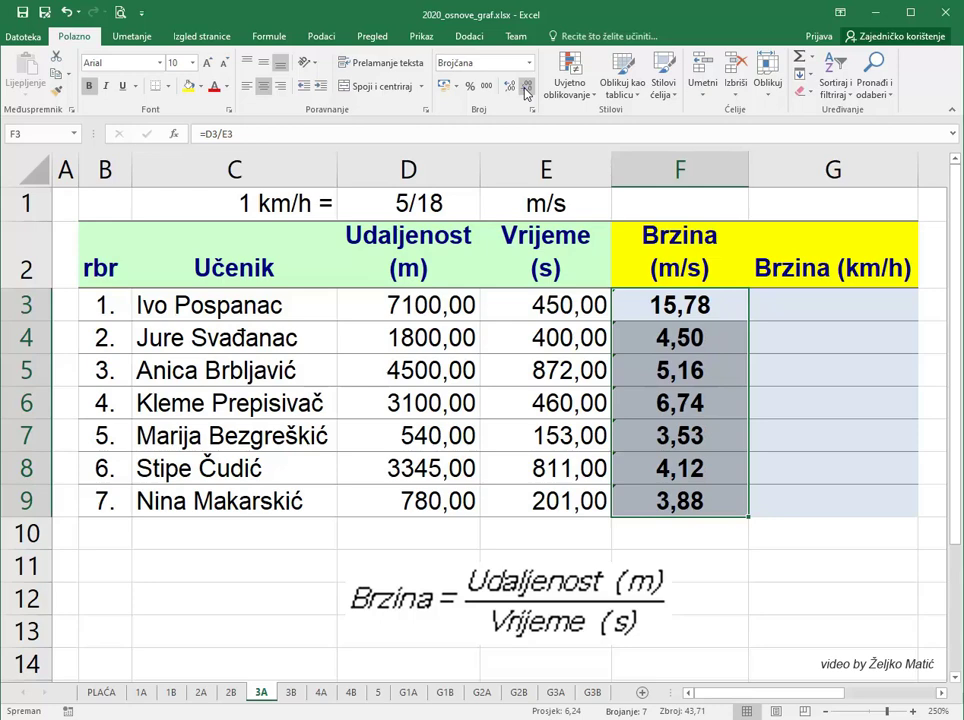
{"action": "left_click", "coordinate": [527, 90]}
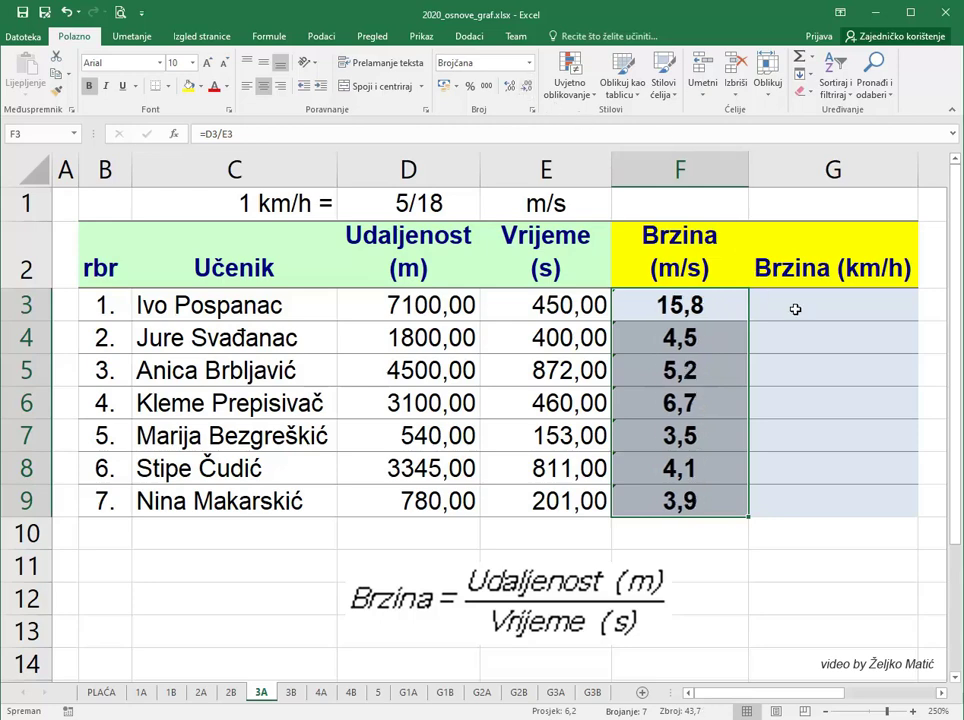
Step: Enter =F3*3,6 in G3 and fill the km/h speeds down to G9
{"action": "left_click", "coordinate": [795, 309]}
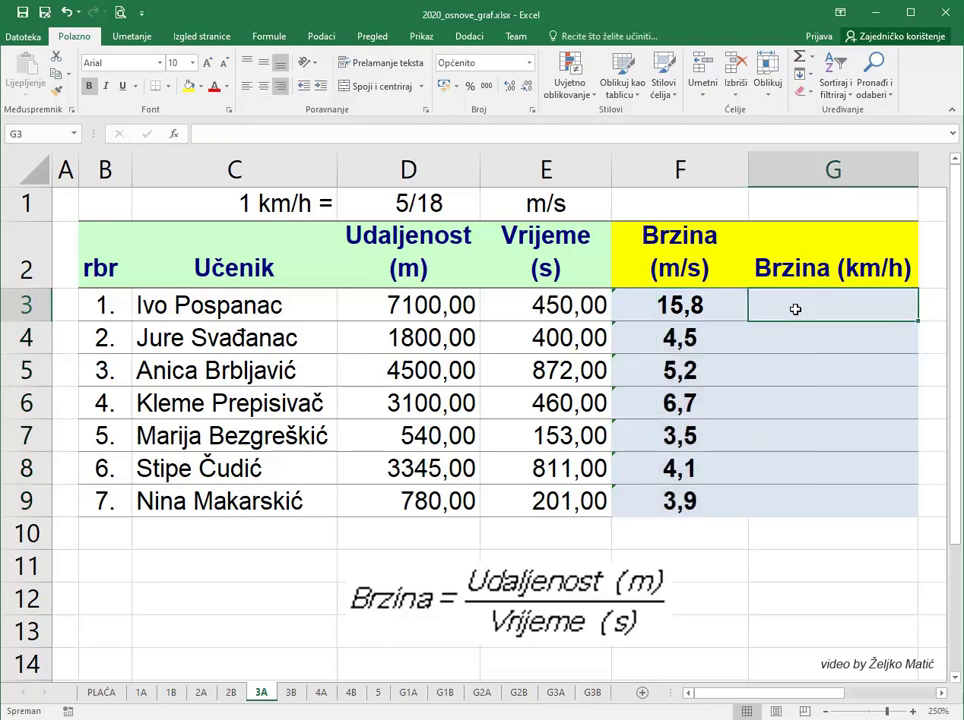
{"action": "type", "text": "="}
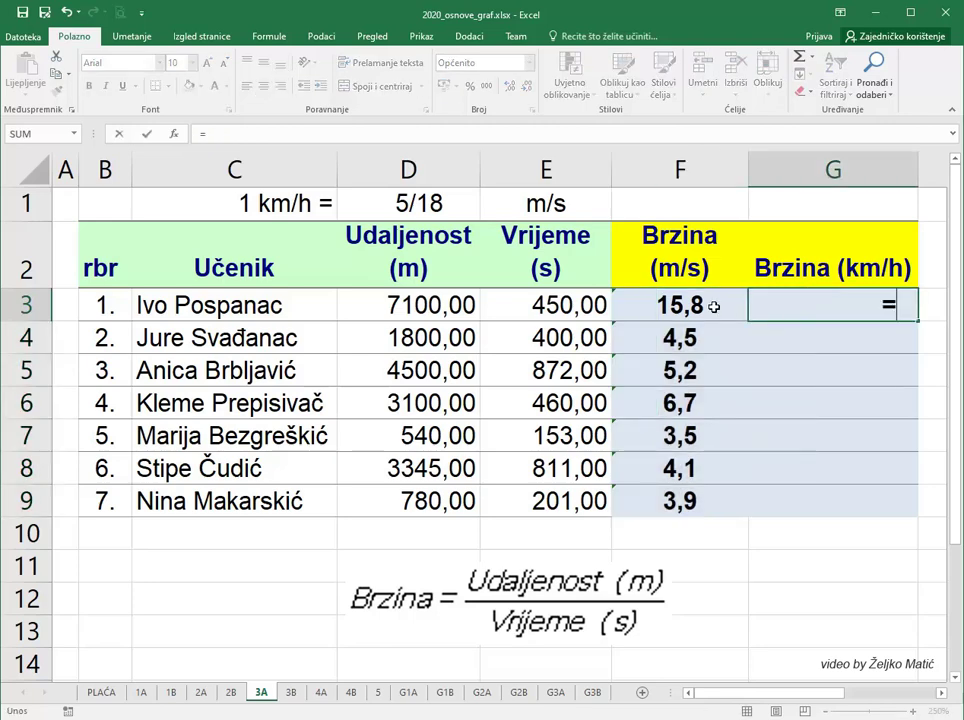
{"action": "left_click", "coordinate": [709, 307]}
{"action": "type", "text": "*3"}
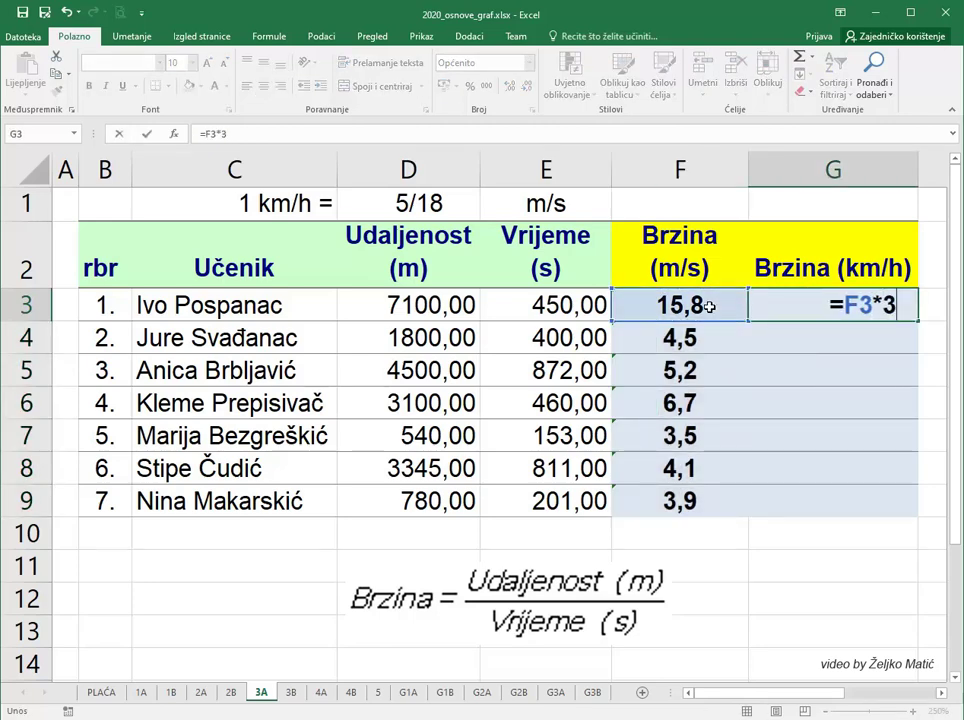
{"action": "type", "text": ",65"}
{"action": "key", "text": "BackSpace"}
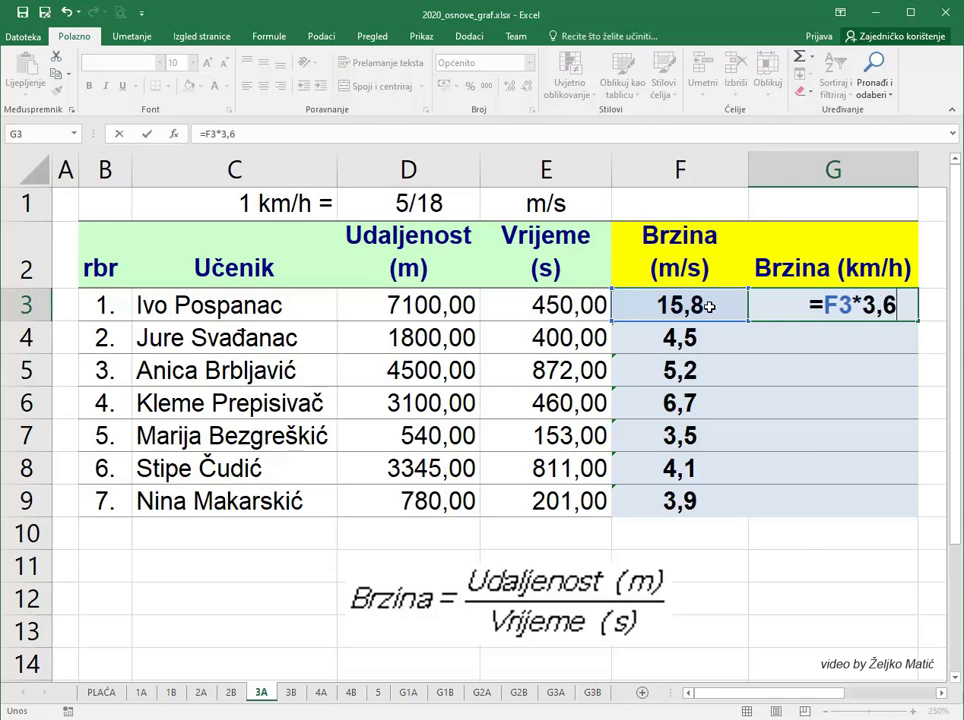
{"action": "key", "text": "Return"}
{"action": "left_click", "coordinate": [805, 307]}
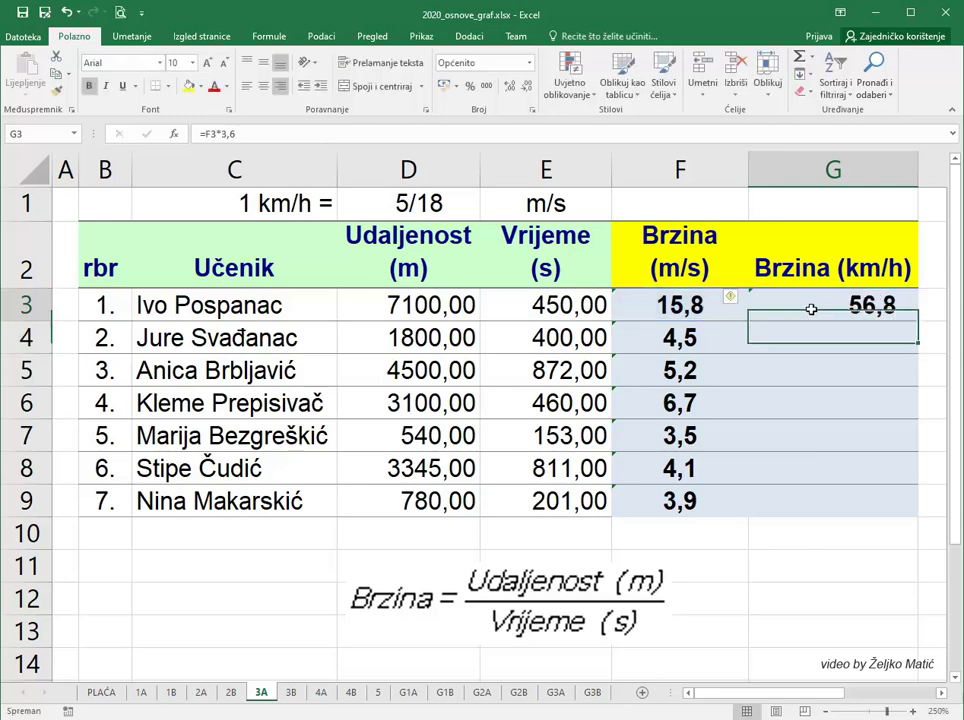
{"action": "left_click_drag", "start_coordinate": [917, 321], "coordinate": [911, 519]}
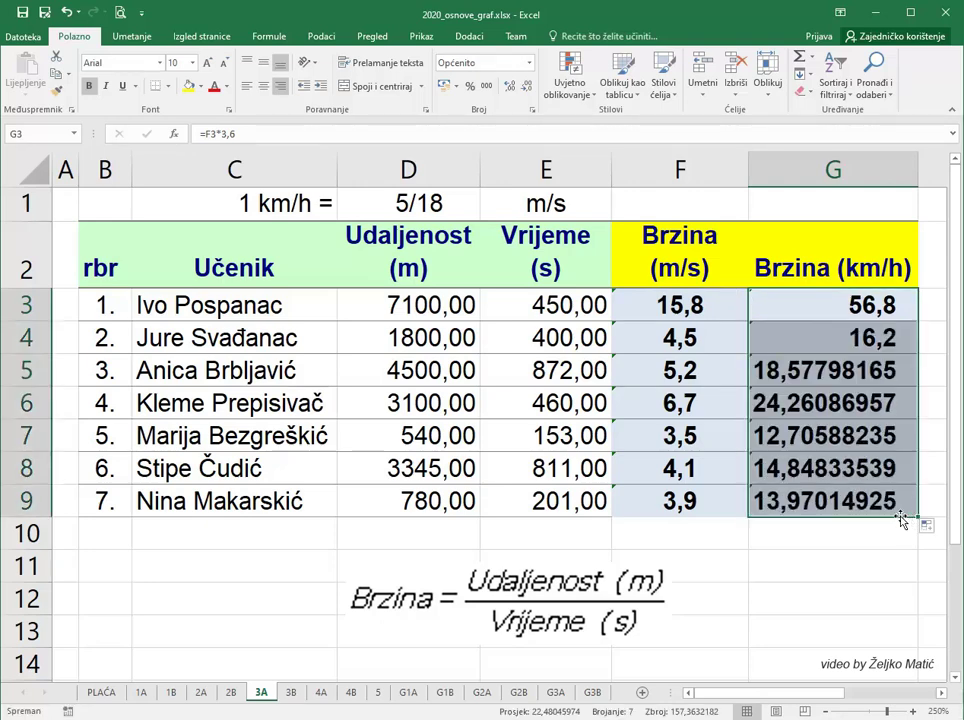
Step: Show the km/h speeds to one decimal and select the m/s speeds F3:F9
{"action": "left_click", "coordinate": [514, 87]}
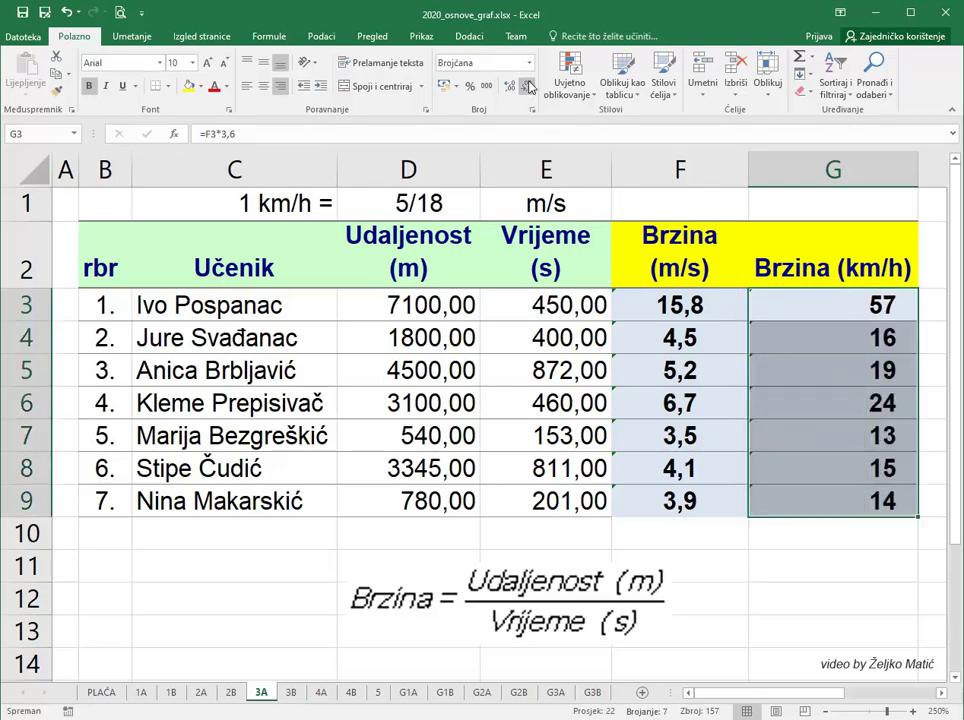
{"action": "left_click", "coordinate": [508, 88]}
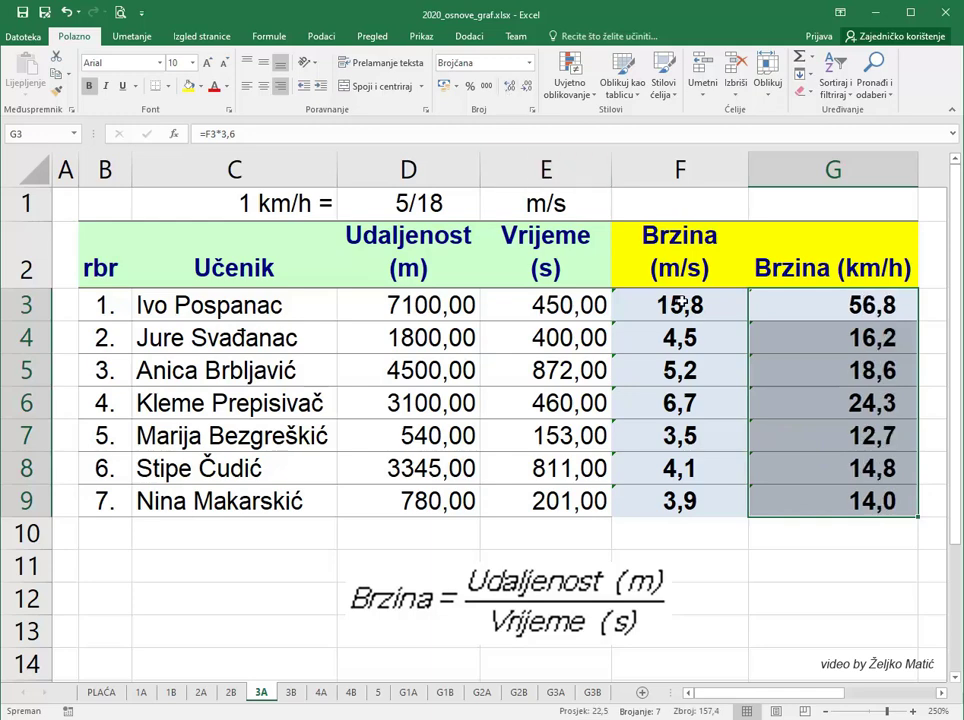
{"action": "left_click_drag", "start_coordinate": [684, 305], "coordinate": [680, 512]}
Step: Open Format Cells for F3:F9 and choose the Custom category with the 0,0 format
{"action": "right_click", "coordinate": [673, 405]}
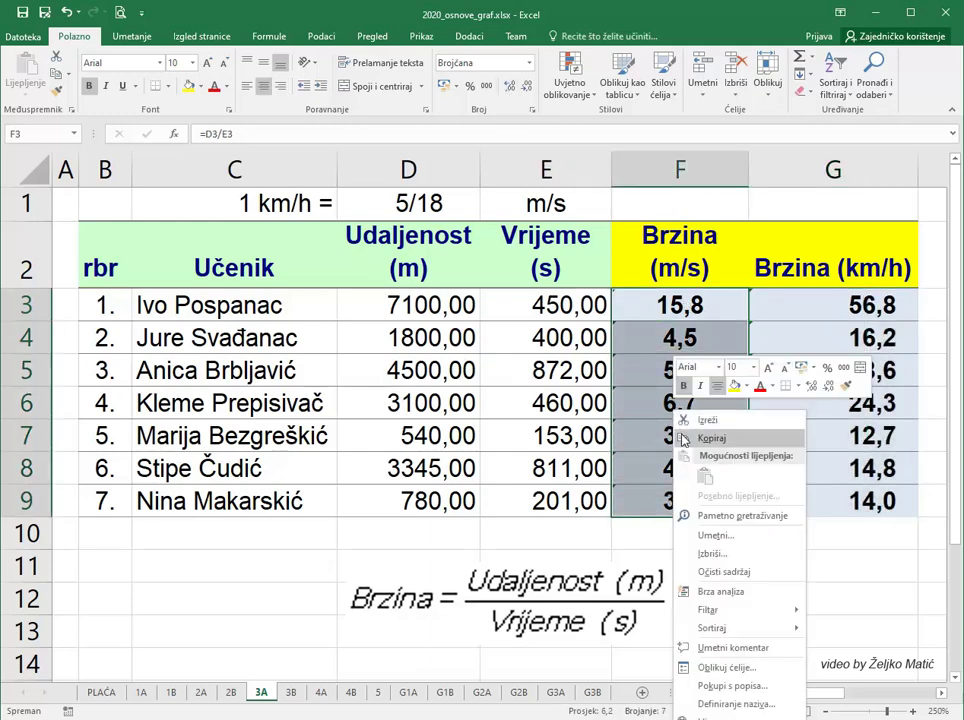
{"action": "left_click", "coordinate": [727, 668]}
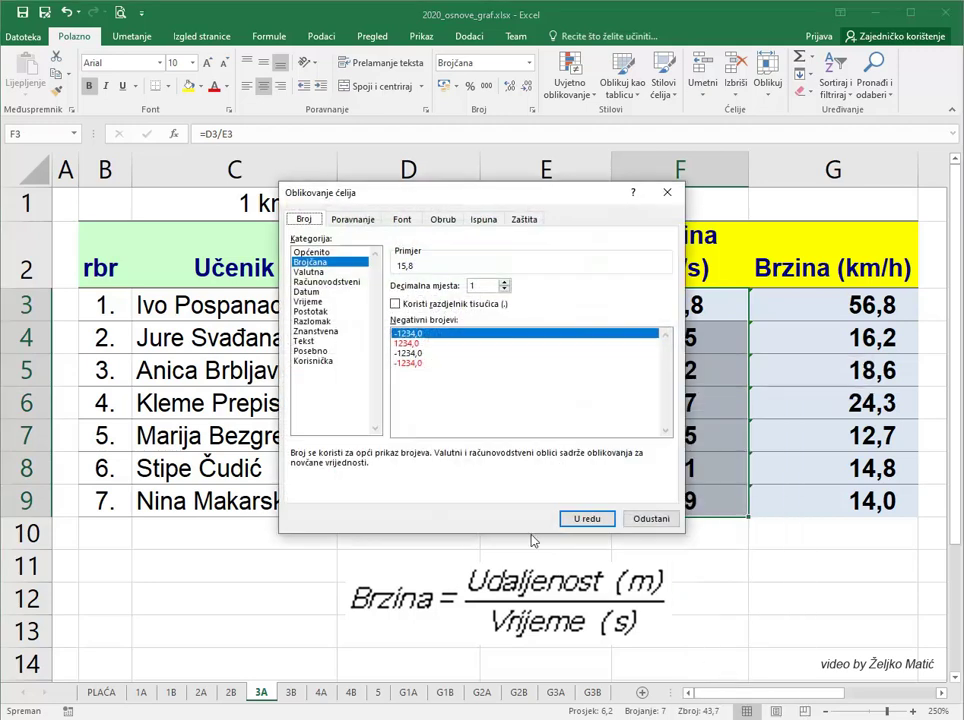
{"action": "left_click_drag", "start_coordinate": [382, 201], "coordinate": [303, 225]}
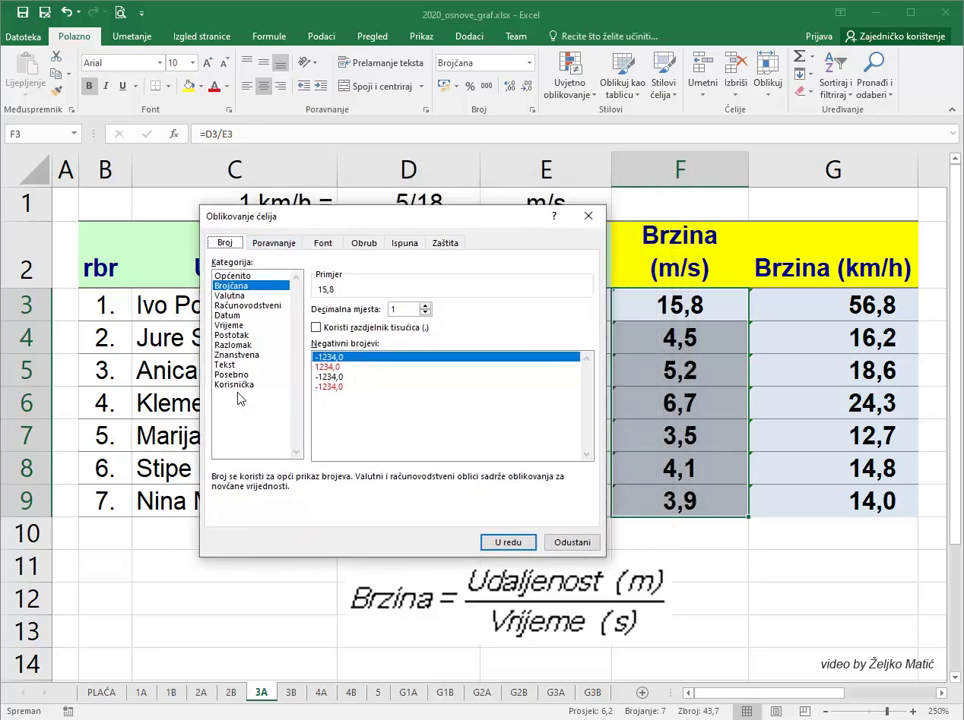
{"action": "left_click", "coordinate": [238, 385]}
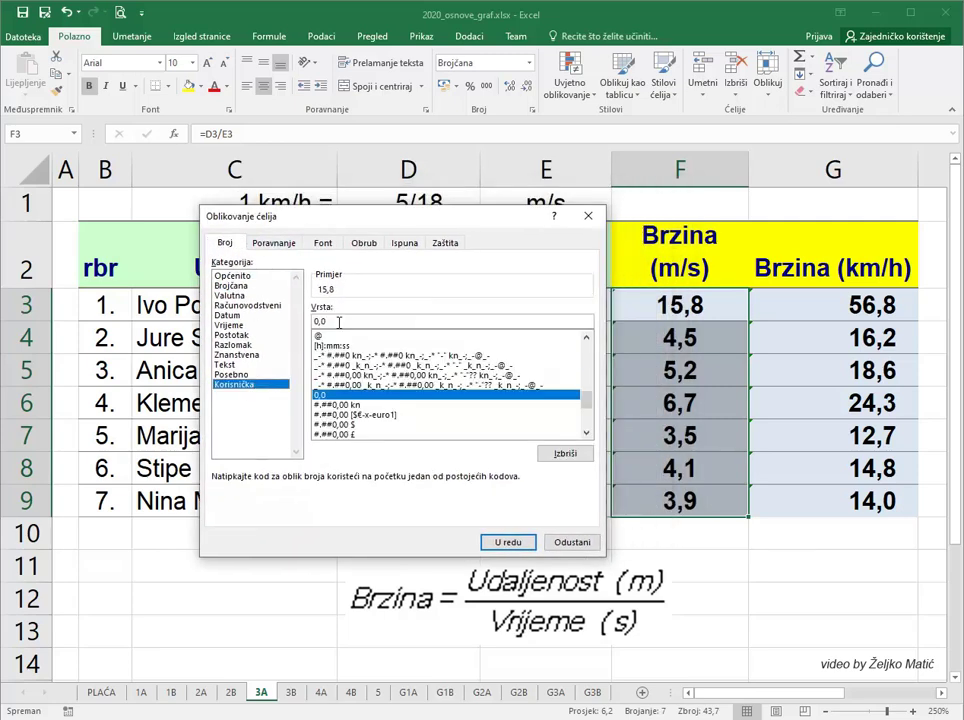
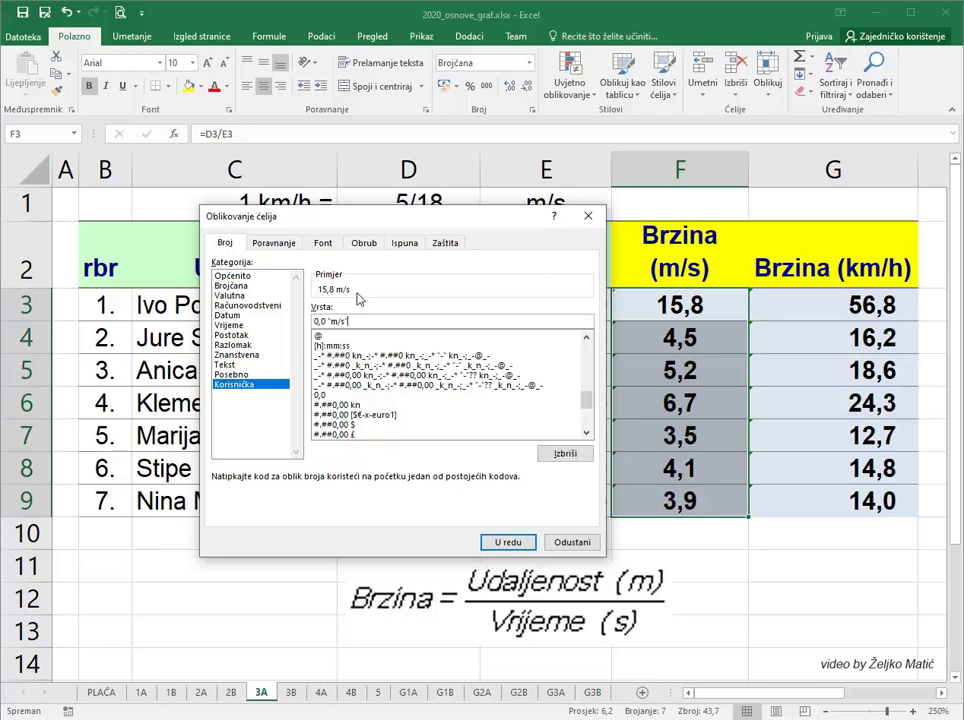
Step: Confirm m/s on column F, give G3:G9 custom format 0,0 "km/h", then go to sheet 3B
{"action": "left_click", "coordinate": [512, 541]}
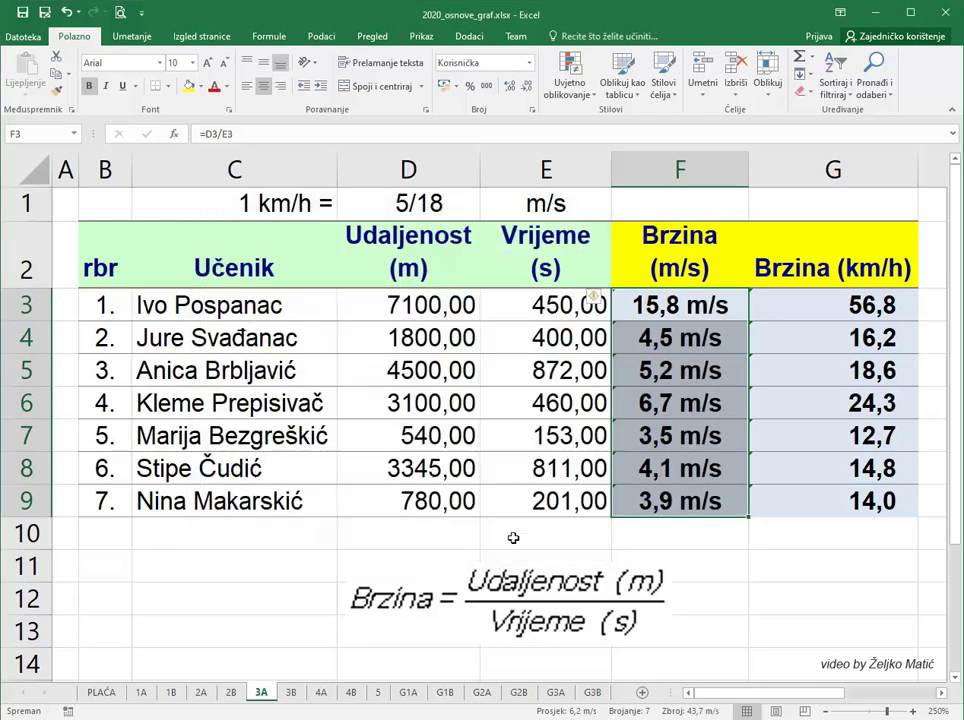
{"action": "left_click_drag", "start_coordinate": [790, 304], "coordinate": [784, 494]}
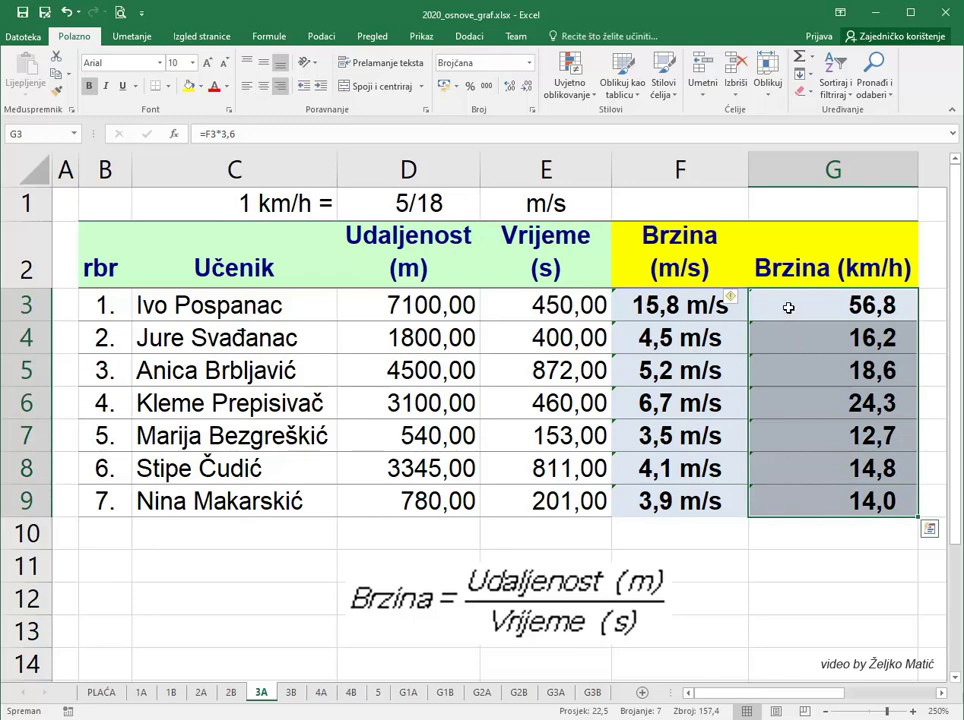
{"action": "right_click", "coordinate": [792, 310]}
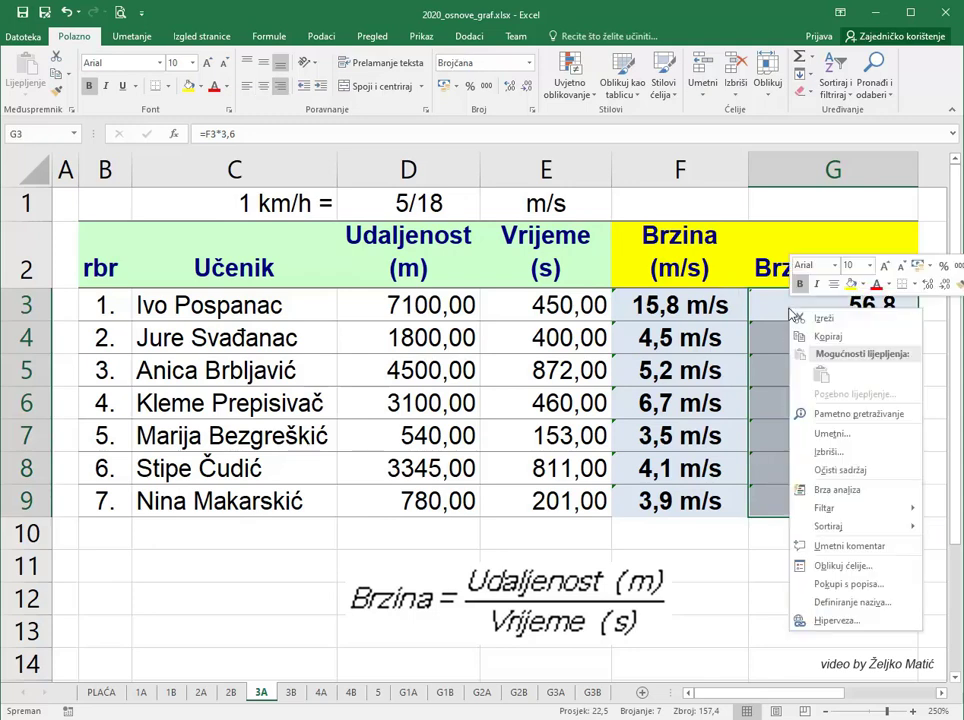
{"action": "left_click", "coordinate": [836, 566]}
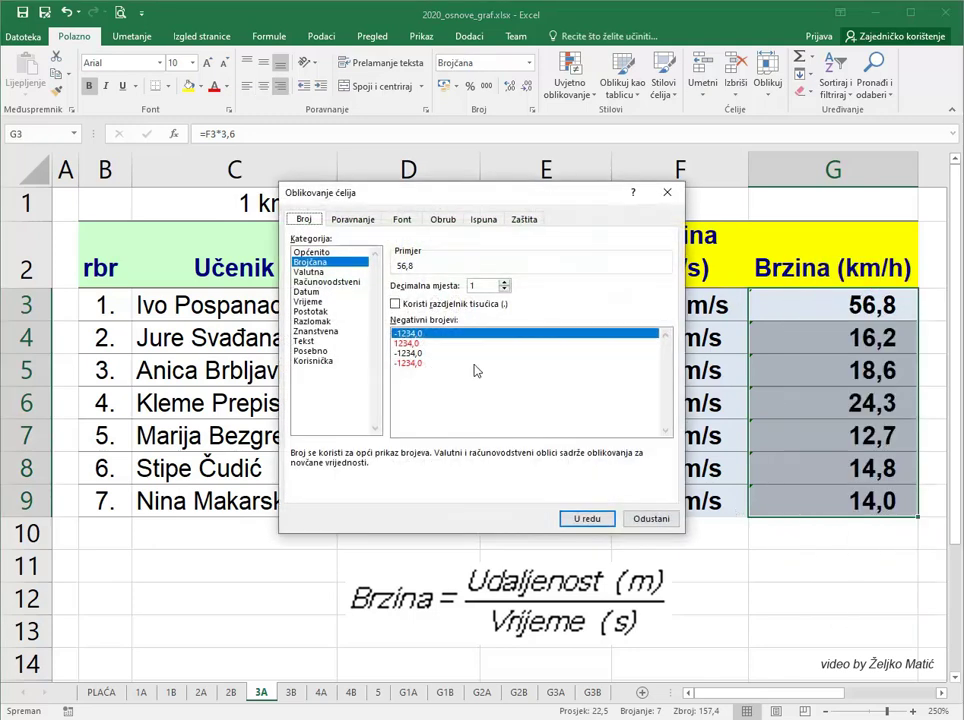
{"action": "left_click", "coordinate": [320, 361]}
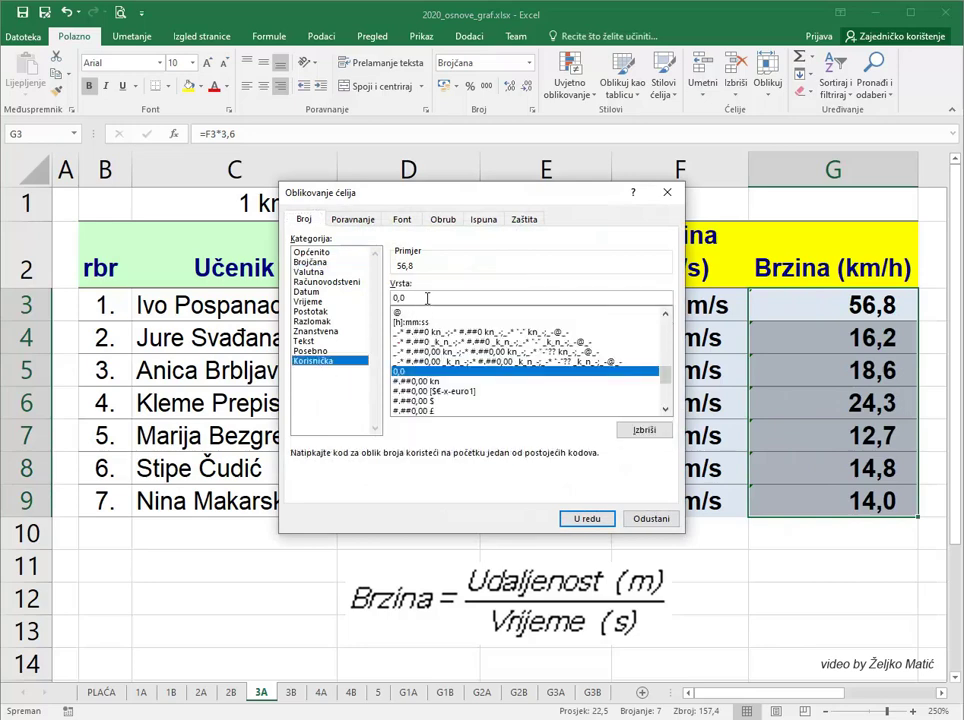
{"action": "left_click", "coordinate": [428, 298]}
{"action": "type", "text": "\"km/h\""}
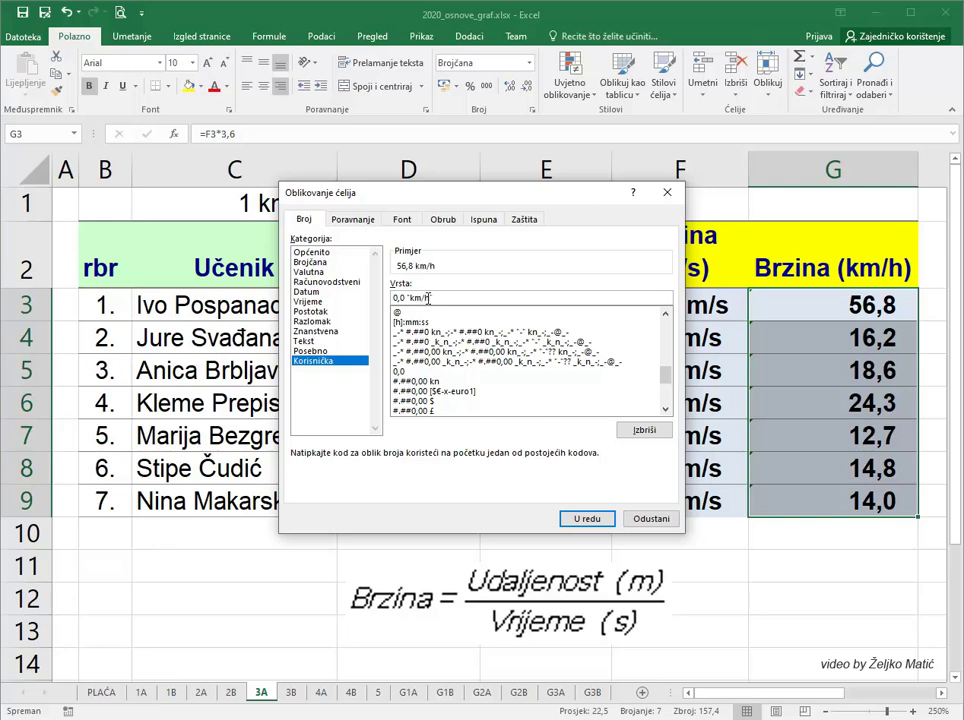
{"action": "left_click", "coordinate": [587, 518]}
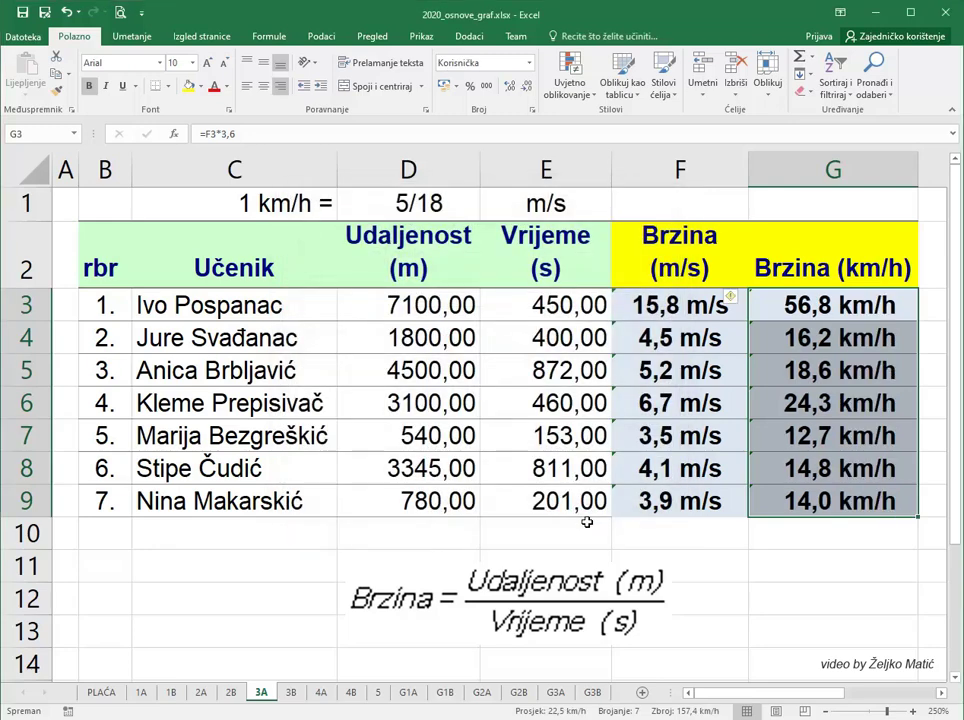
{"action": "left_click", "coordinate": [293, 693]}
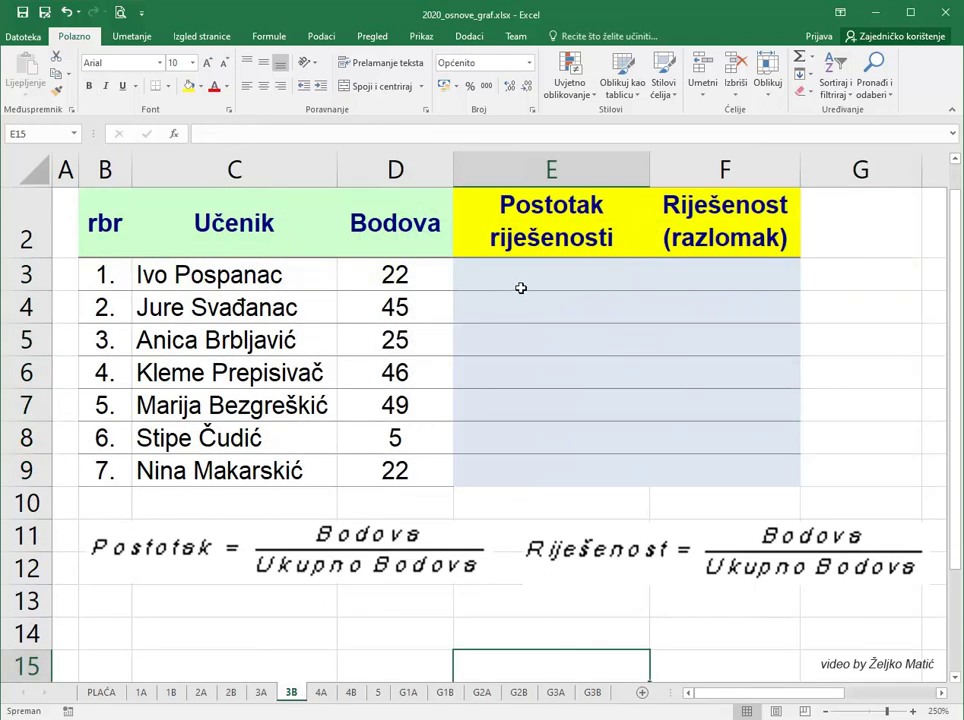
Step: Enter =D3/D1 in E3 and fill it down to E9
{"action": "left_click", "coordinate": [519, 286]}
{"action": "scroll", "coordinate": [520, 287], "scroll_direction": "up", "scroll_amount": 1}
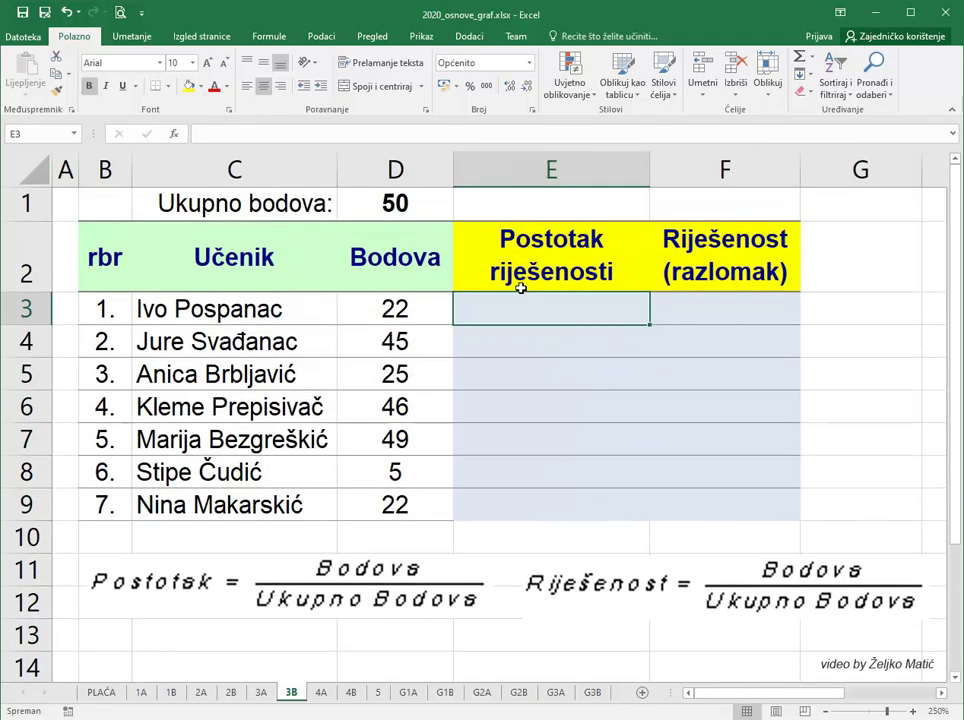
{"action": "type", "text": "="}
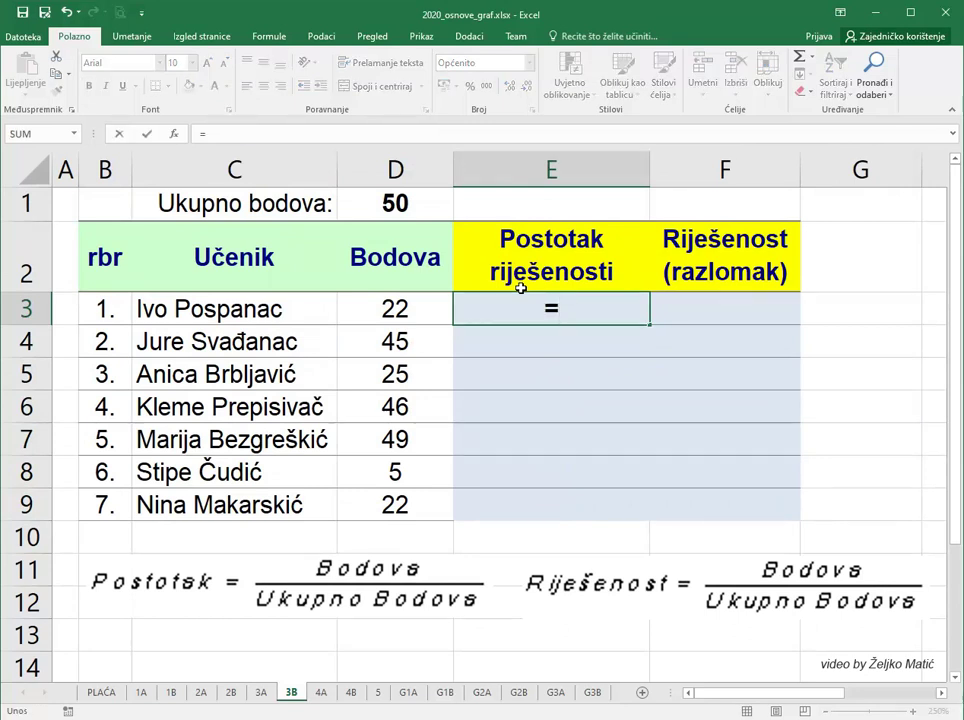
{"action": "left_click", "coordinate": [405, 310]}
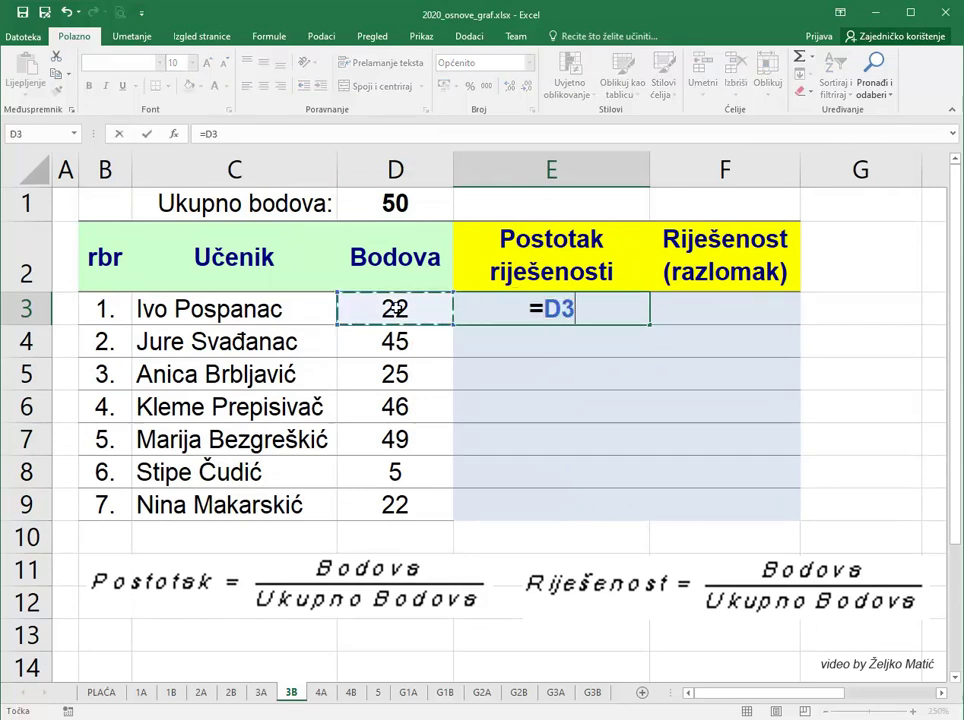
{"action": "type", "text": "/"}
{"action": "left_click", "coordinate": [392, 204]}
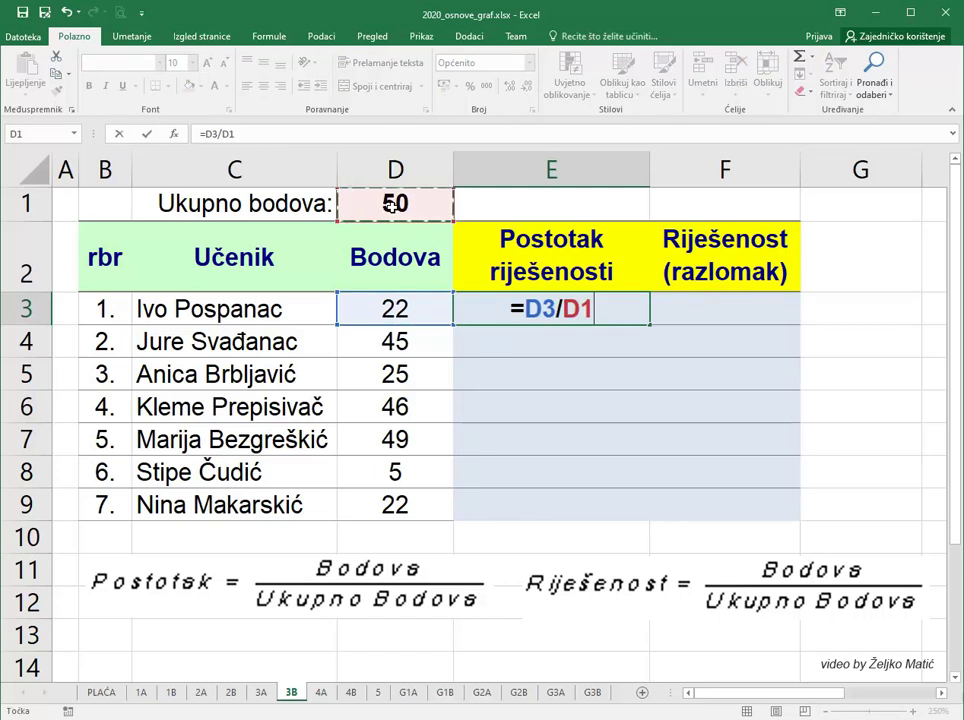
{"action": "key", "text": "Return"}
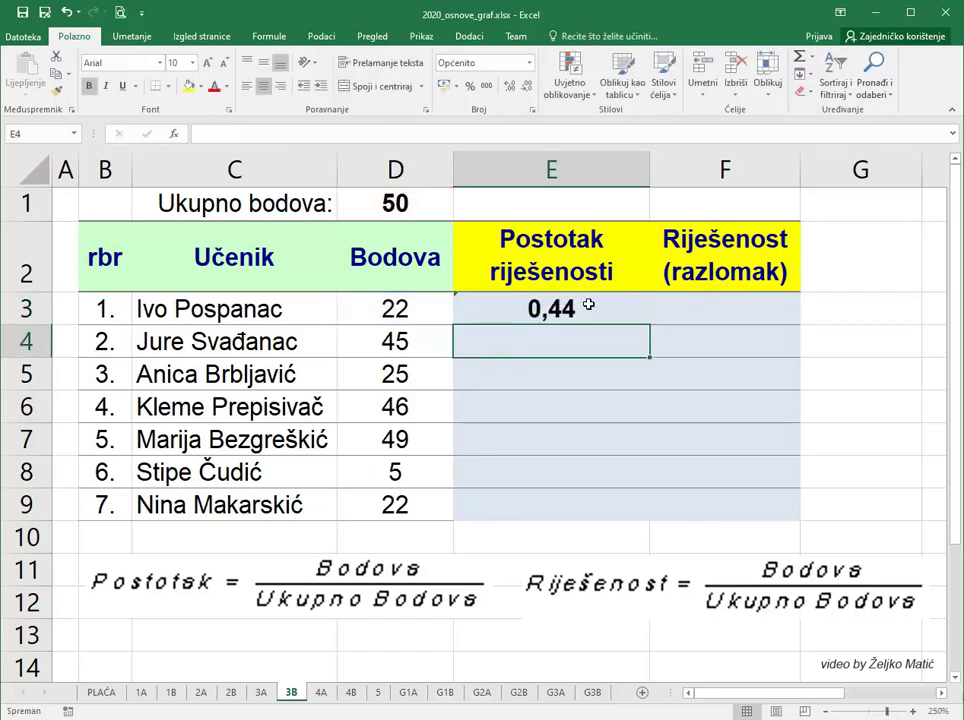
{"action": "left_click", "coordinate": [590, 309]}
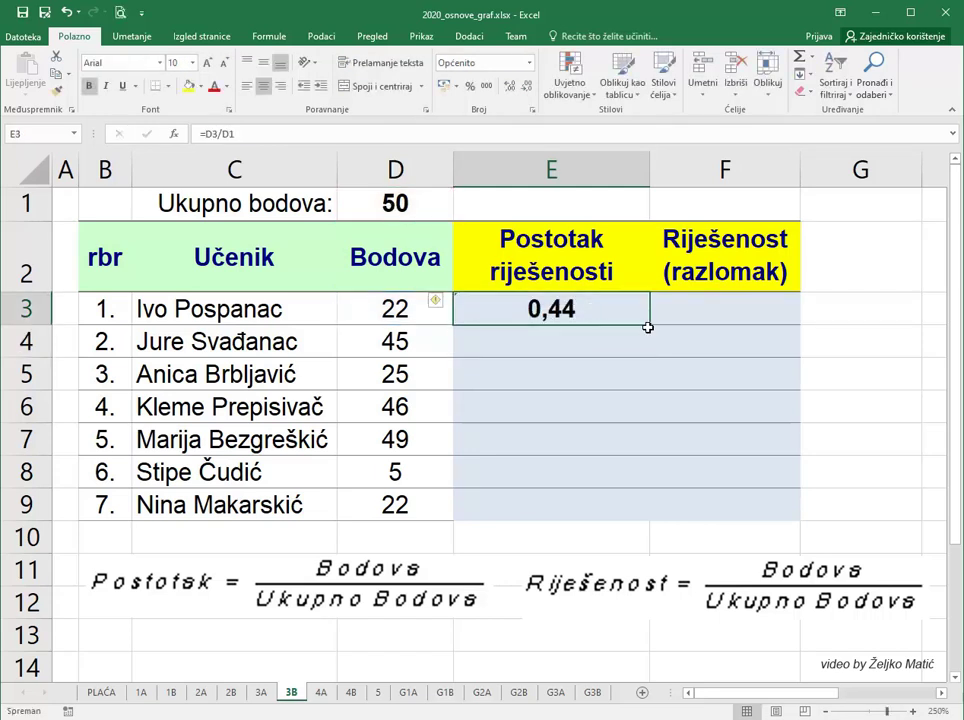
{"action": "left_click_drag", "start_coordinate": [650, 326], "coordinate": [634, 510]}
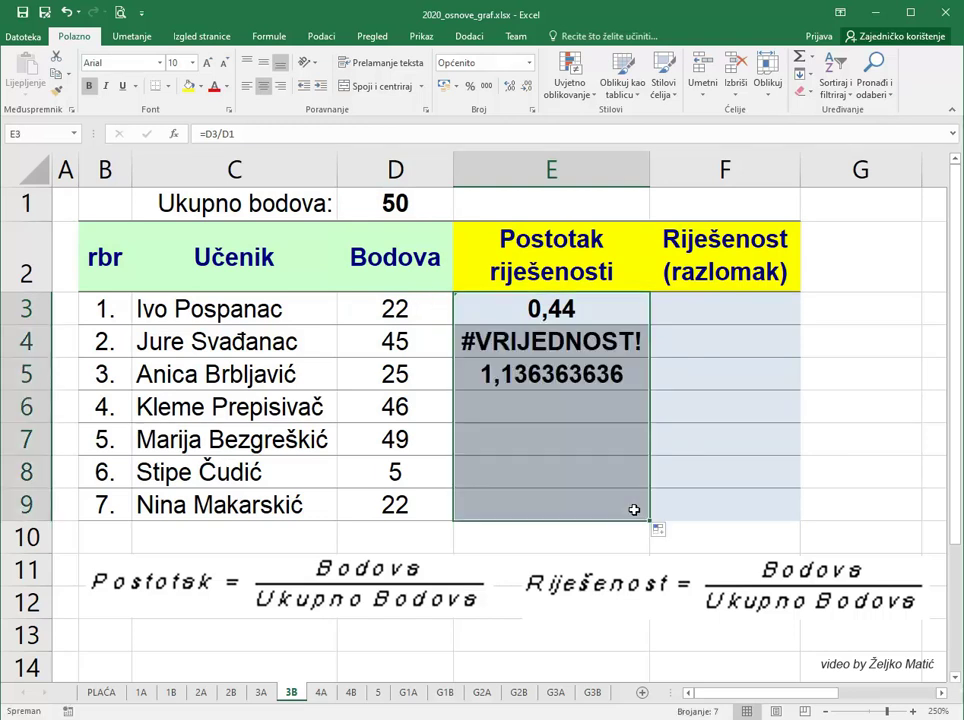
Step: Inspect the copied formulas in E4 and E5
{"action": "double_click", "coordinate": [578, 342]}
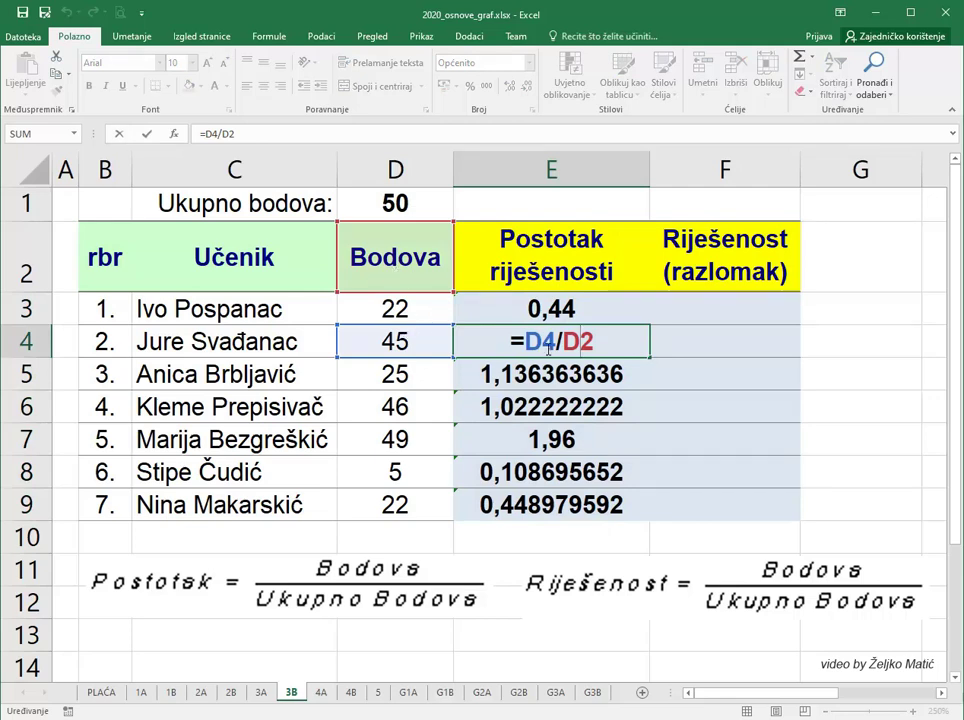
{"action": "key", "text": "Return"}
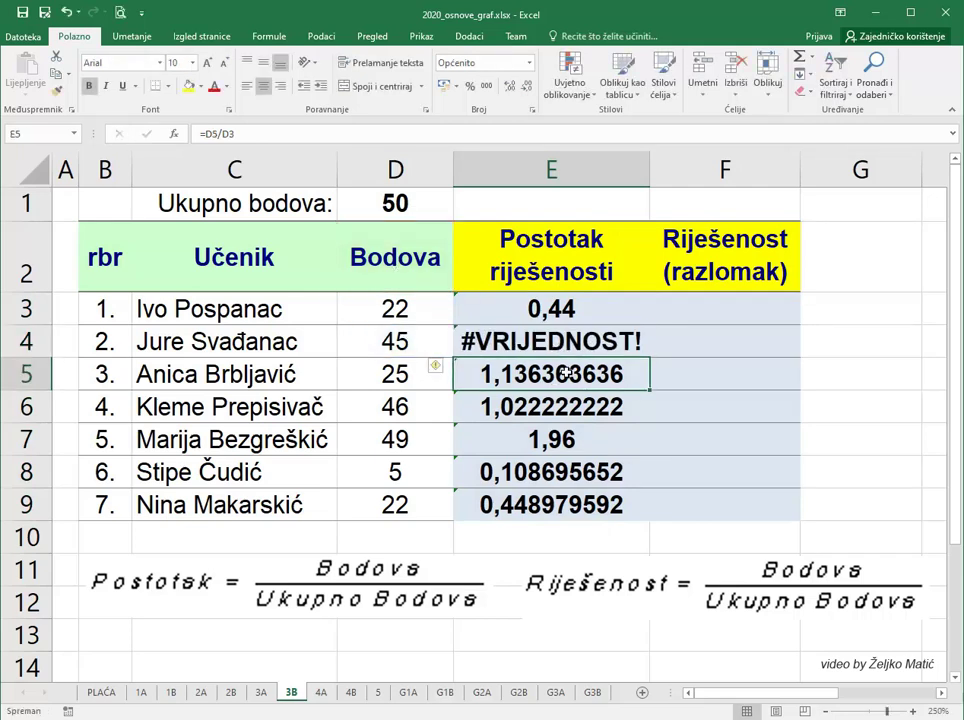
{"action": "double_click", "coordinate": [558, 374]}
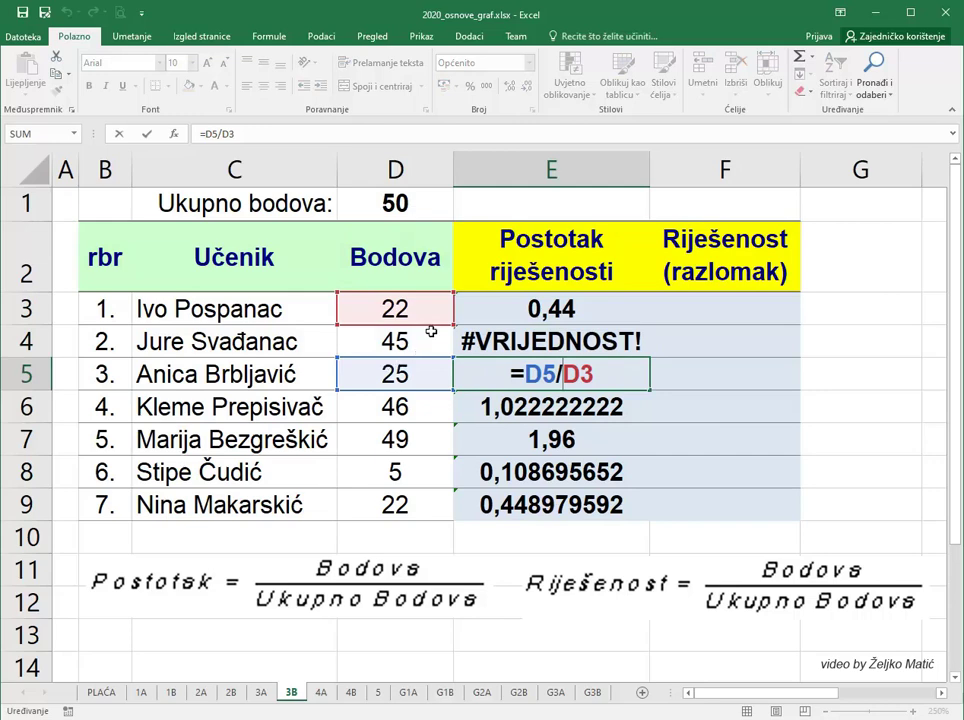
{"action": "key", "text": "Return"}
Step: Rewrite E3 as =D3/D$1, fill it down to E9, and apply Percent style
{"action": "left_click", "coordinate": [548, 312]}
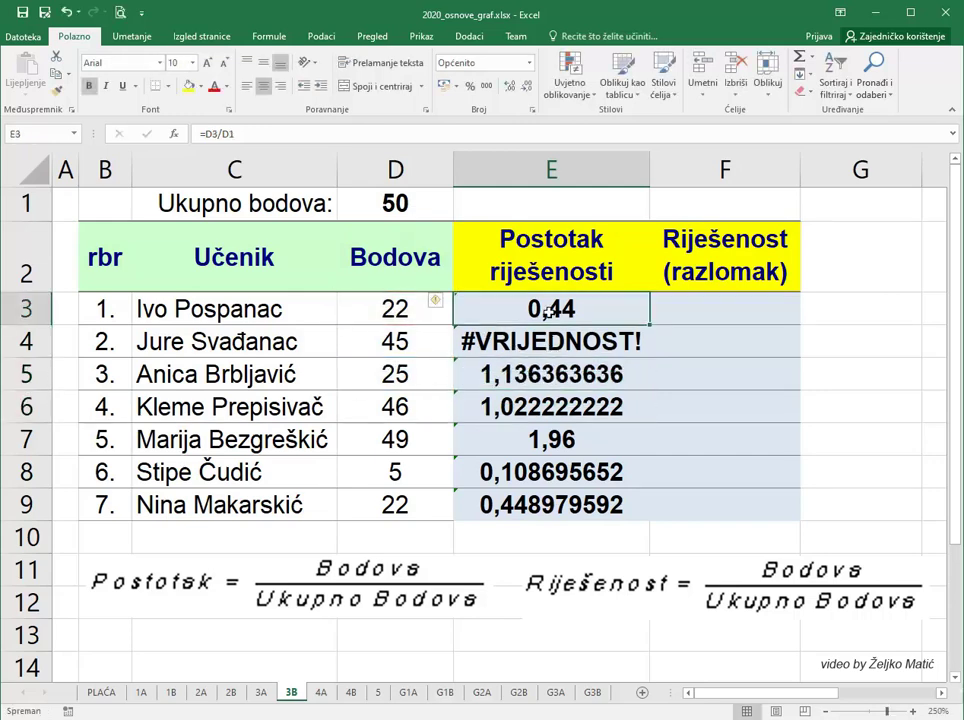
{"action": "type", "text": "="}
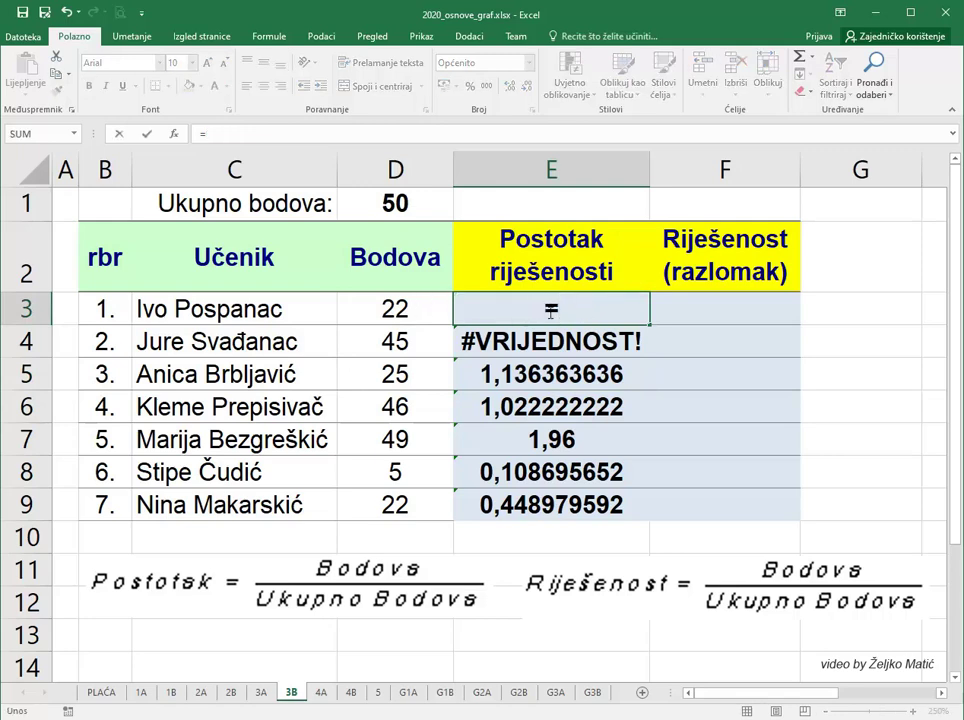
{"action": "left_click", "coordinate": [421, 310]}
{"action": "type", "text": "/"}
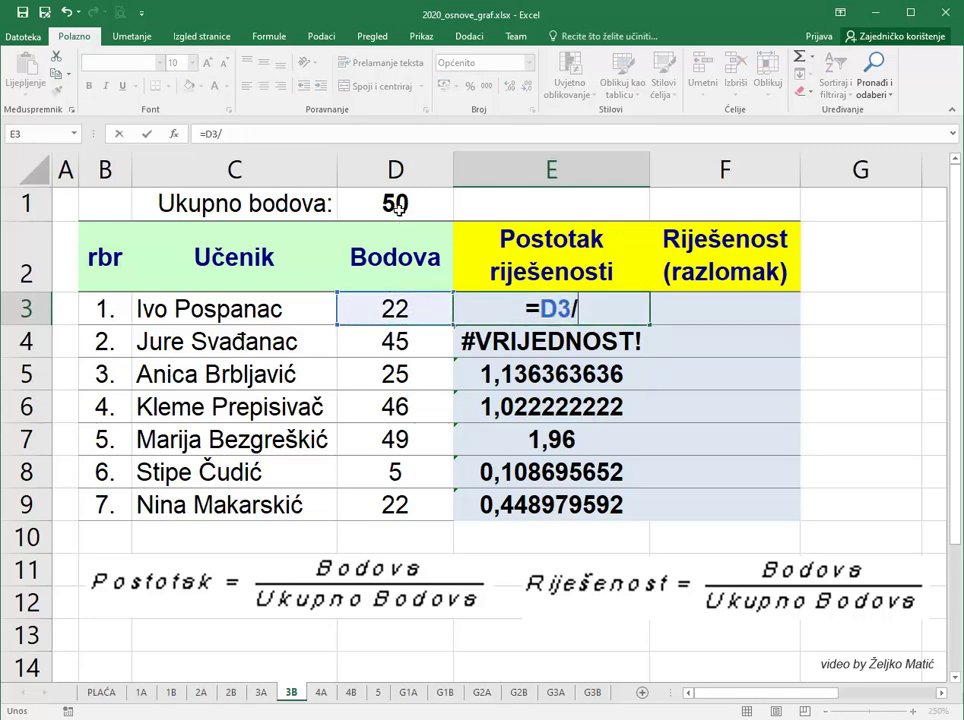
{"action": "left_click", "coordinate": [398, 206]}
{"action": "left_click", "coordinate": [581, 309]}
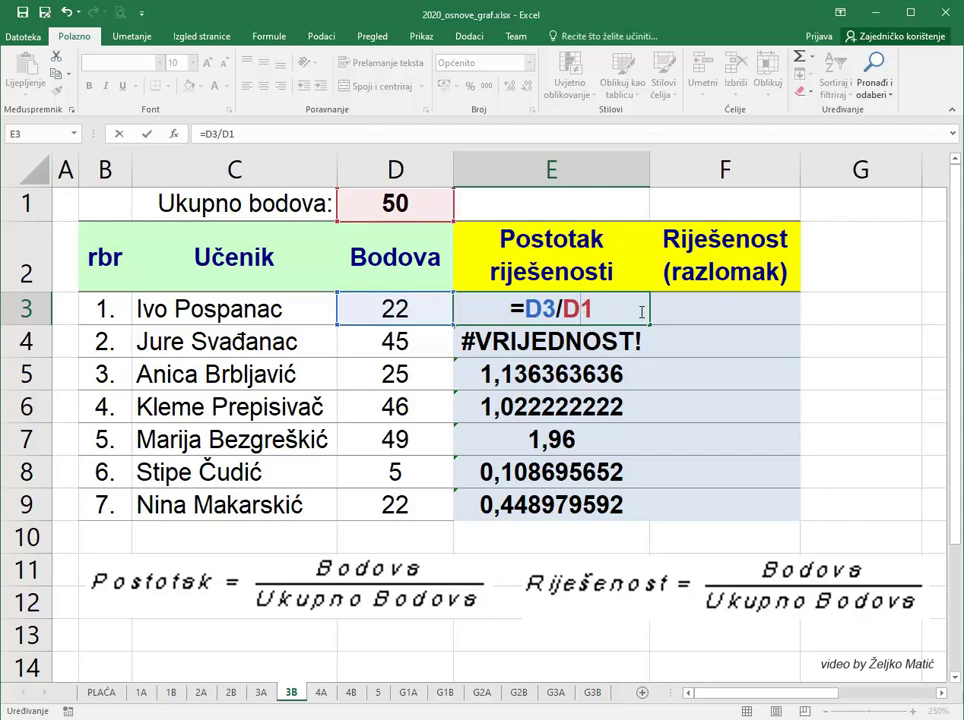
{"action": "type", "text": "$"}
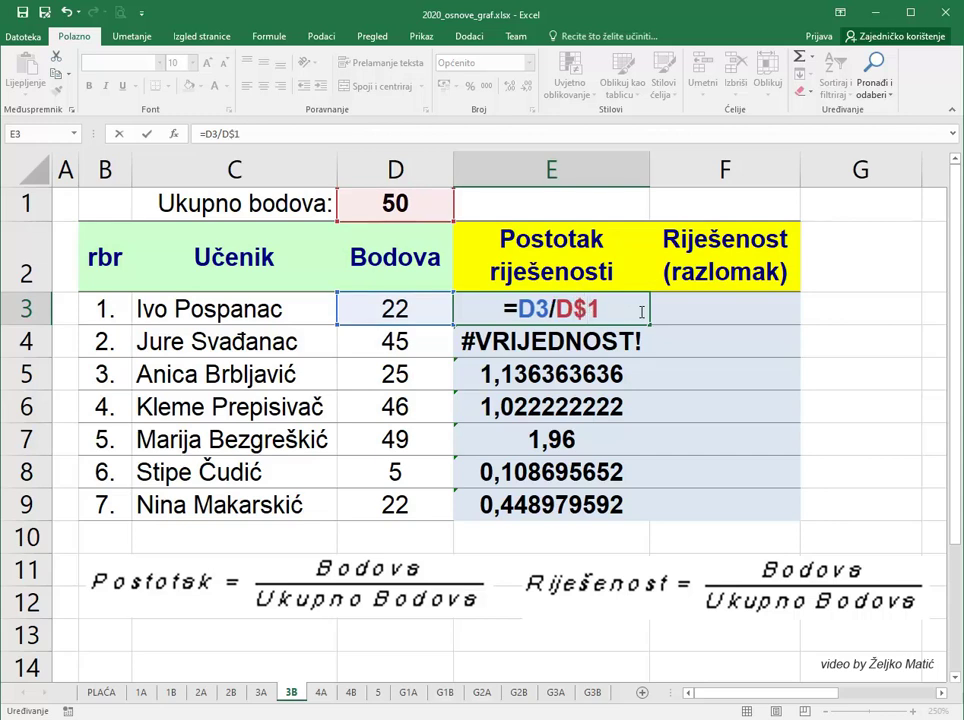
{"action": "key", "text": "Return"}
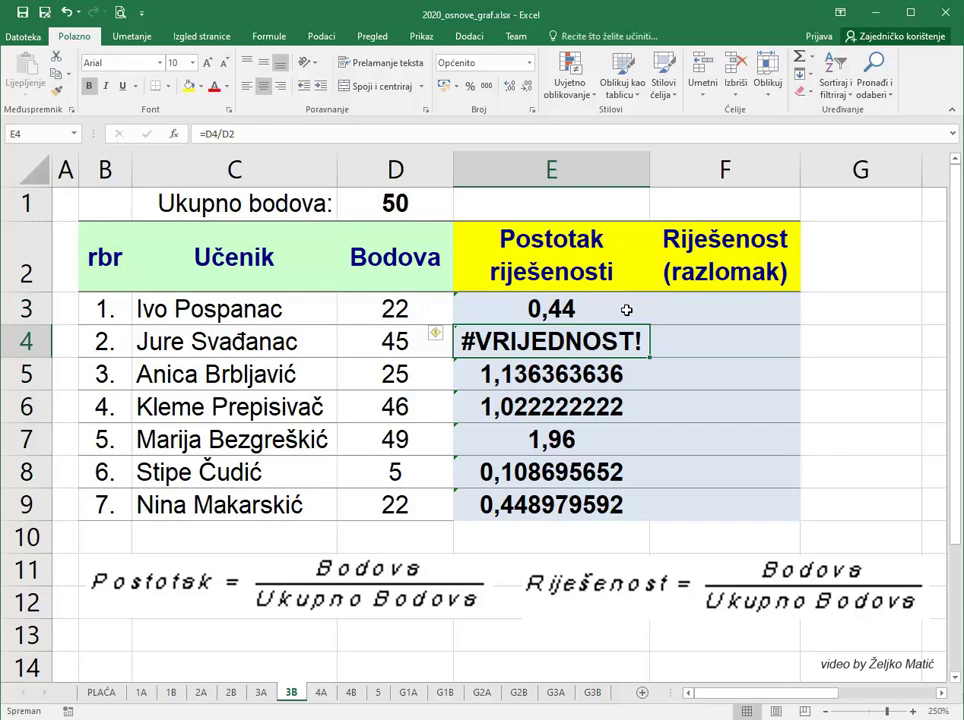
{"action": "left_click", "coordinate": [626, 310]}
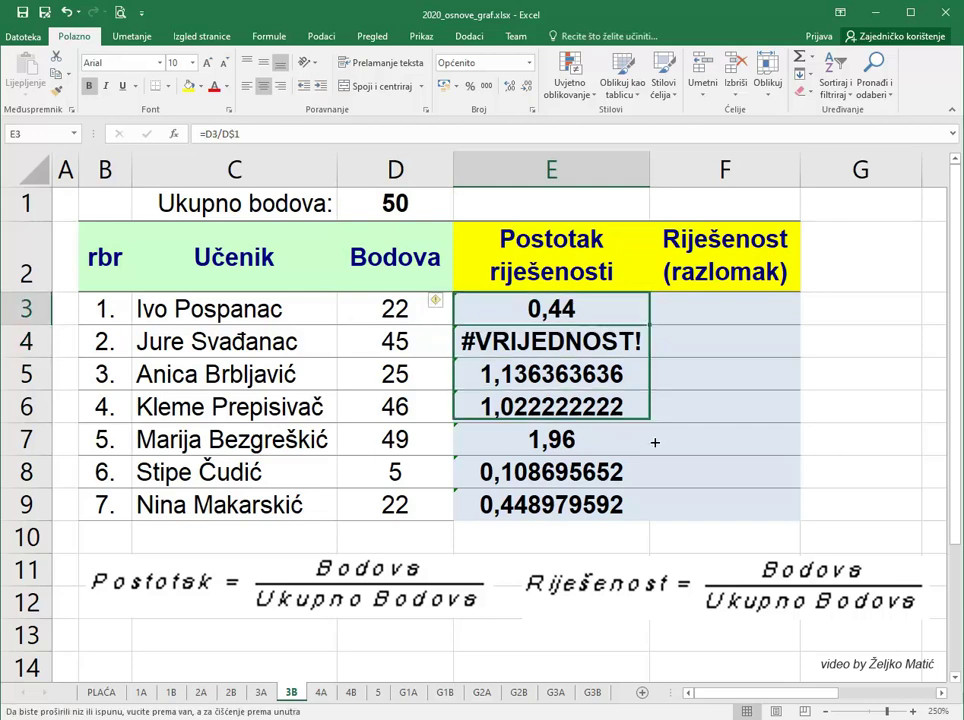
{"action": "left_click_drag", "start_coordinate": [649, 326], "coordinate": [646, 512]}
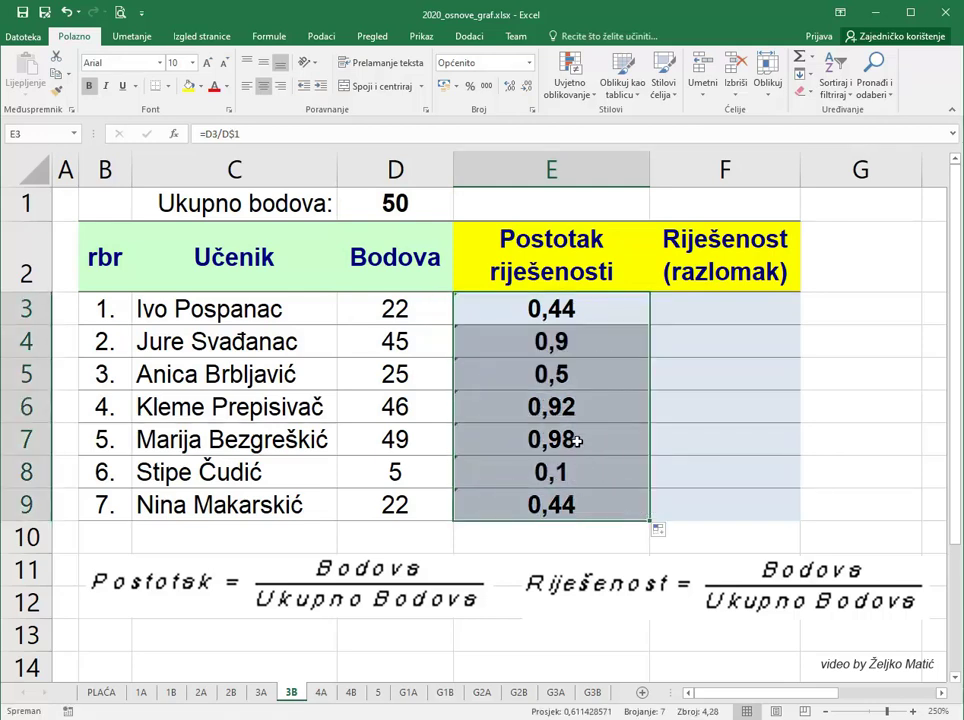
{"action": "left_click", "coordinate": [469, 86]}
Step: Double-check the corrected formulas in E3, E4 and E5
{"action": "left_click", "coordinate": [580, 318]}
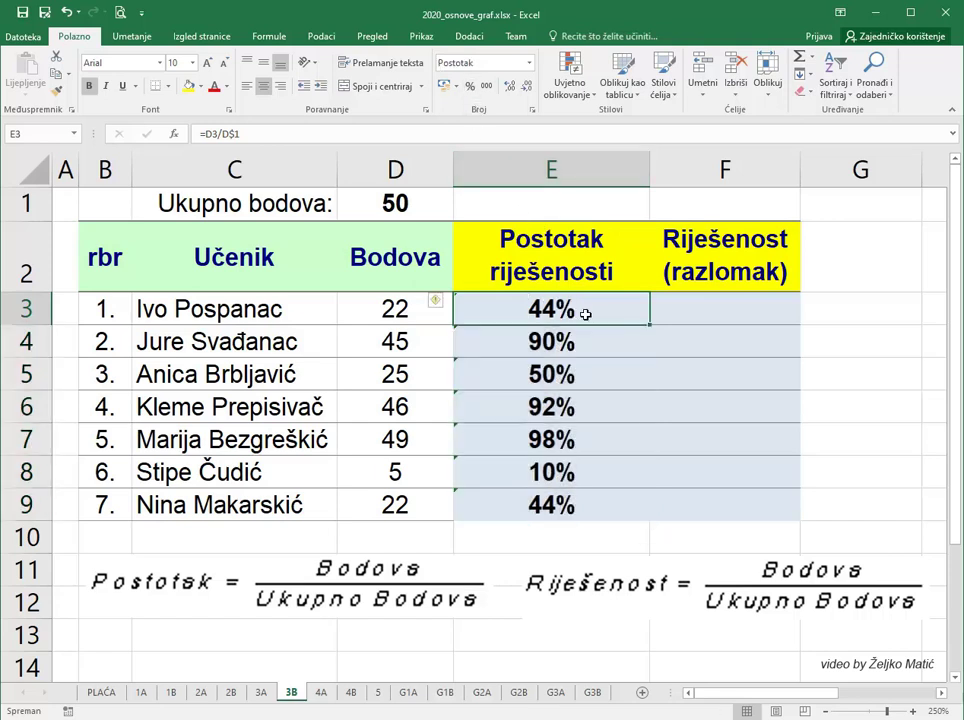
{"action": "double_click", "coordinate": [590, 313]}
{"action": "key", "text": "Escape"}
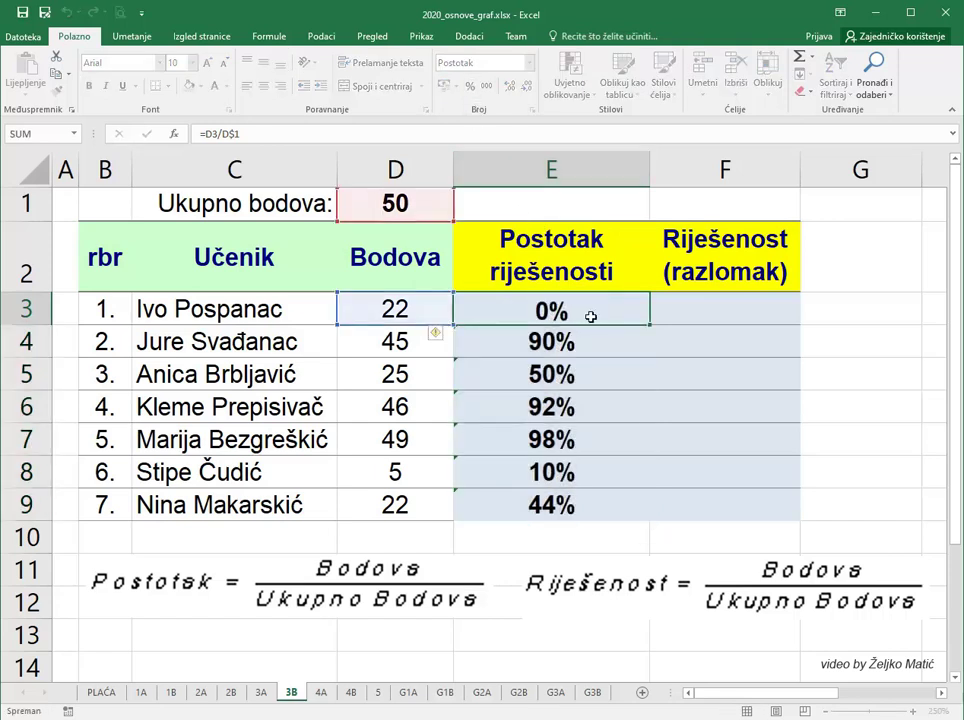
{"action": "left_click", "coordinate": [618, 338]}
{"action": "double_click", "coordinate": [592, 342]}
{"action": "left_click", "coordinate": [598, 372]}
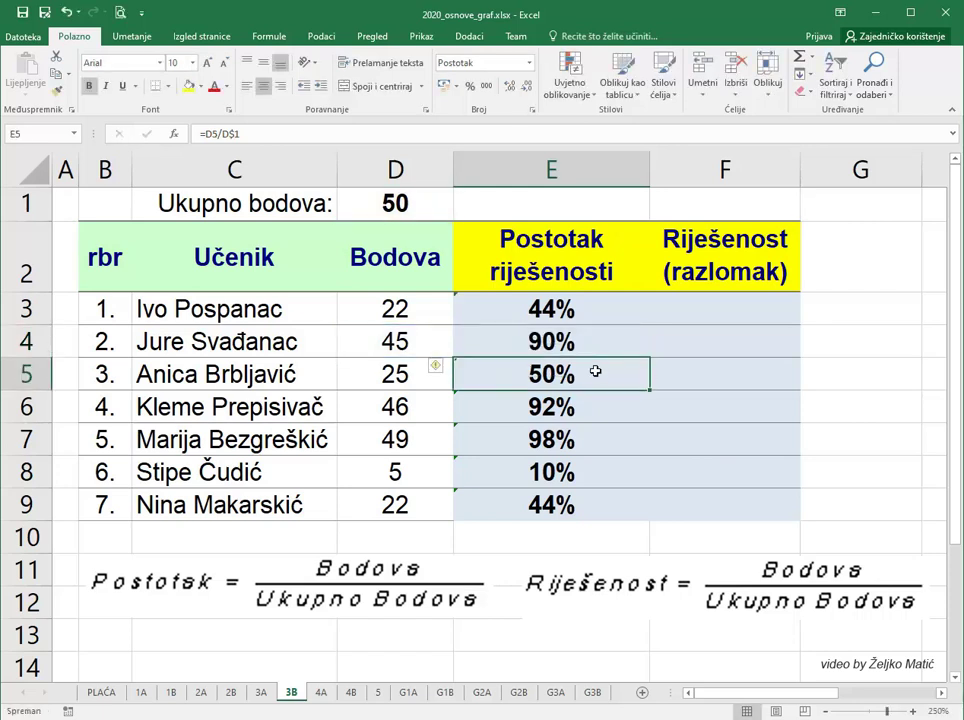
{"action": "double_click", "coordinate": [594, 374]}
{"action": "key", "text": "Return"}
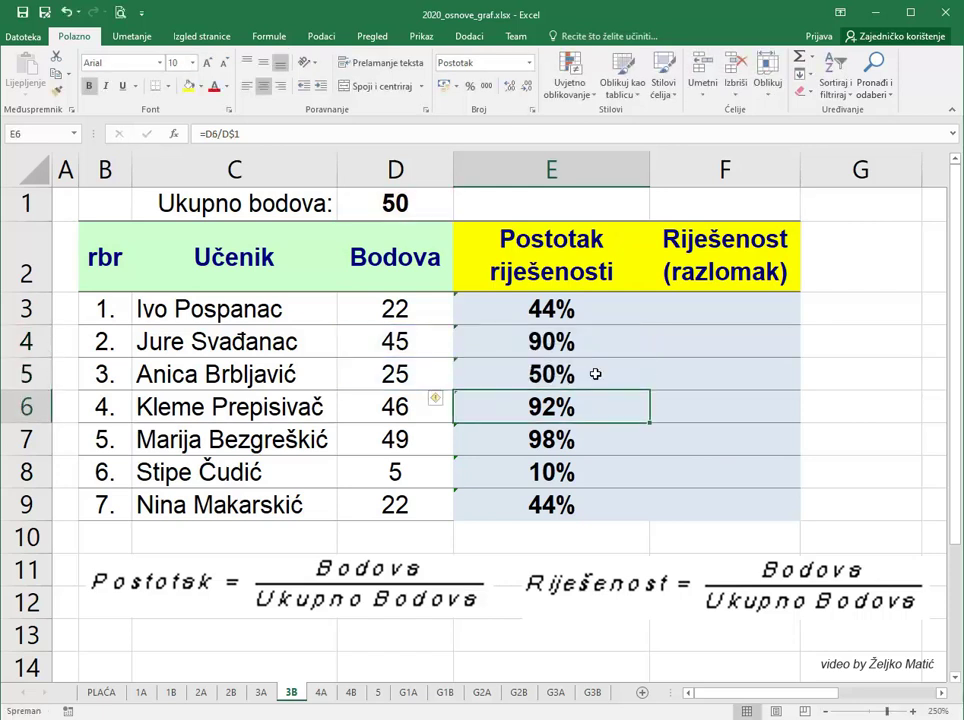
Step: Enter =D3/D$1 in F3 and fill it down to F9
{"action": "left_click", "coordinate": [686, 308]}
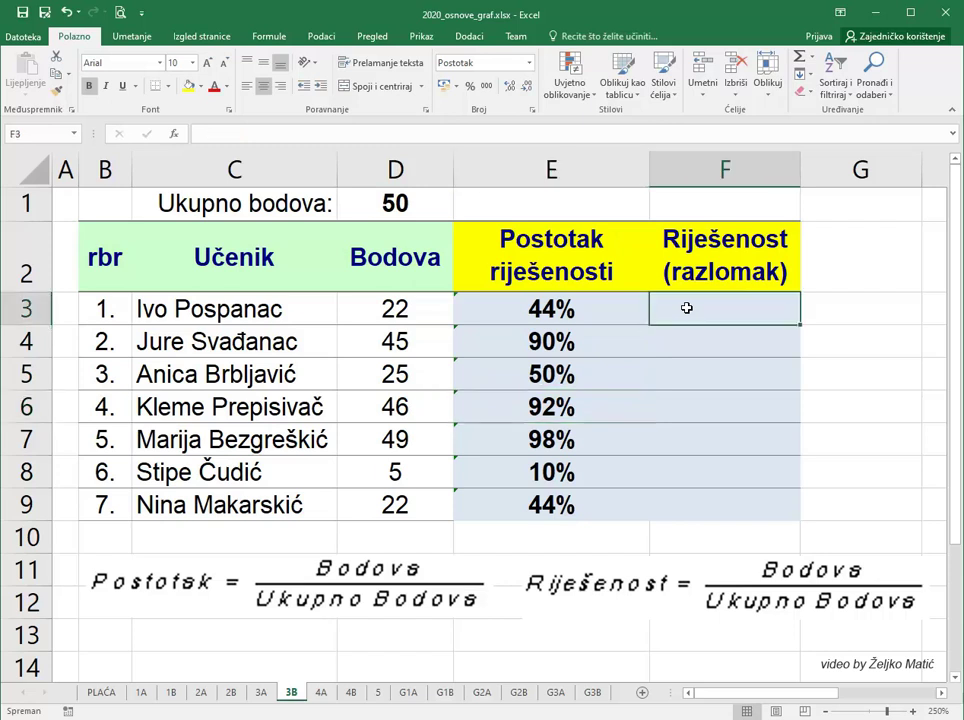
{"action": "type", "text": "="}
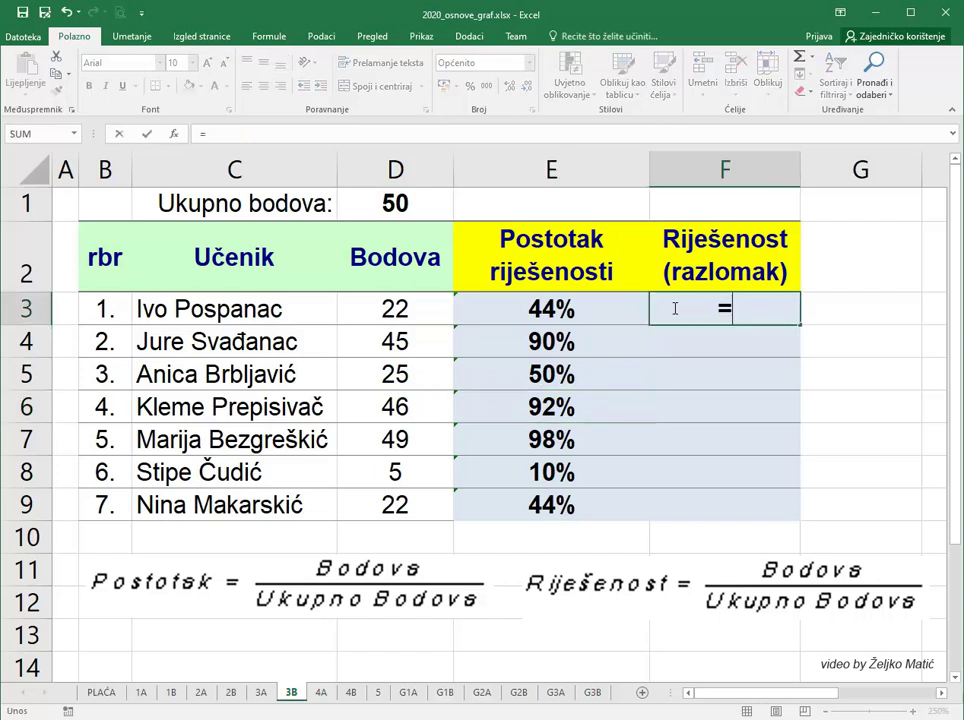
{"action": "left_click", "coordinate": [426, 314]}
{"action": "type", "text": "/"}
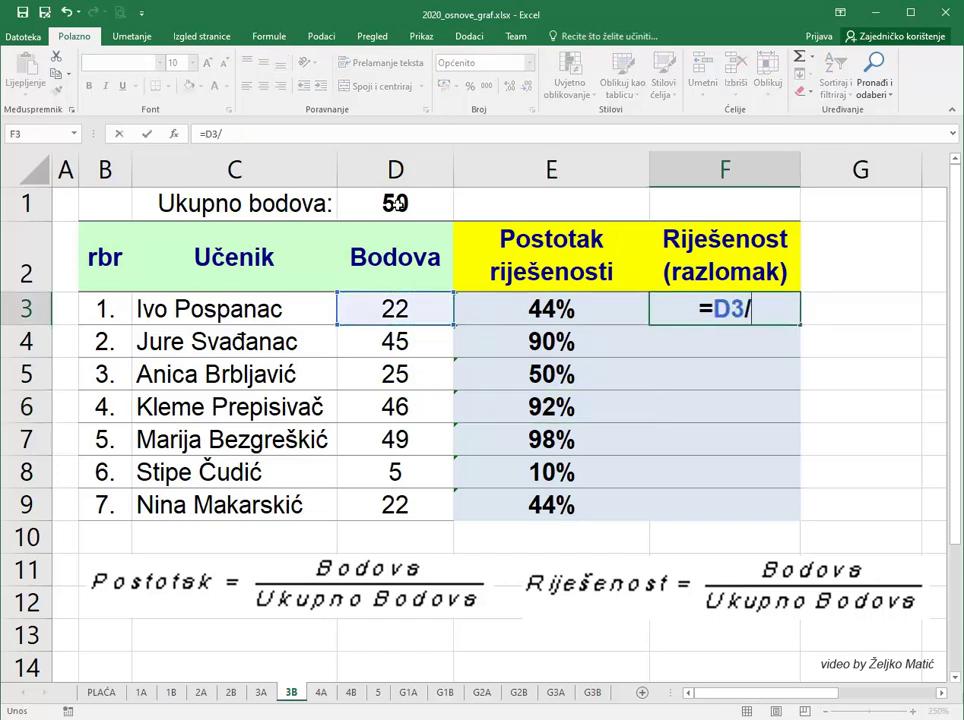
{"action": "left_click", "coordinate": [400, 204]}
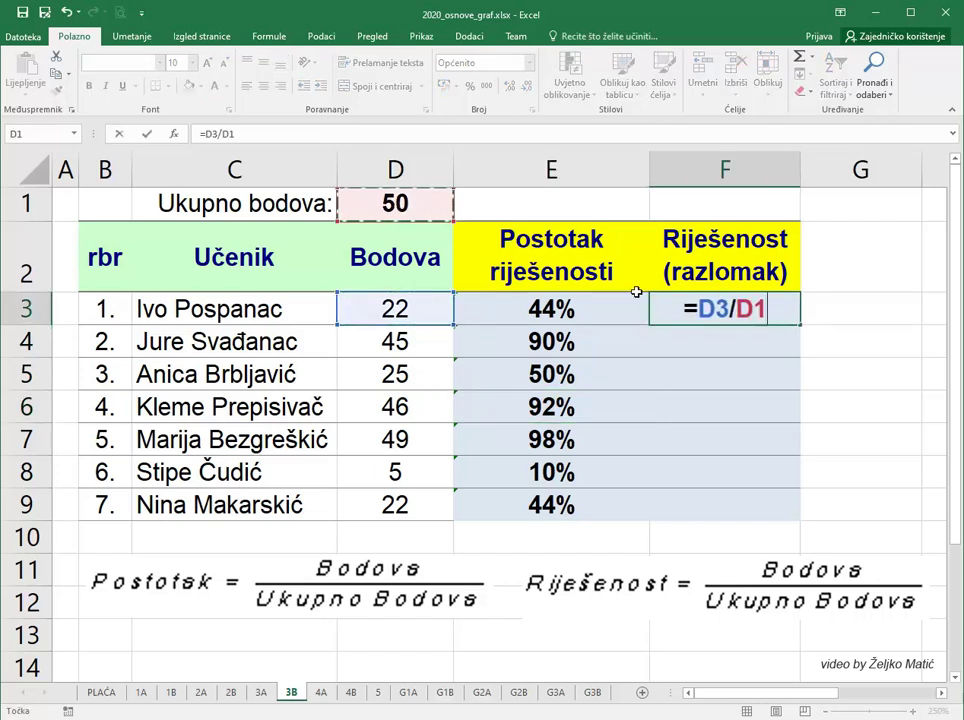
{"action": "left_click", "coordinate": [752, 308]}
{"action": "type", "text": "$"}
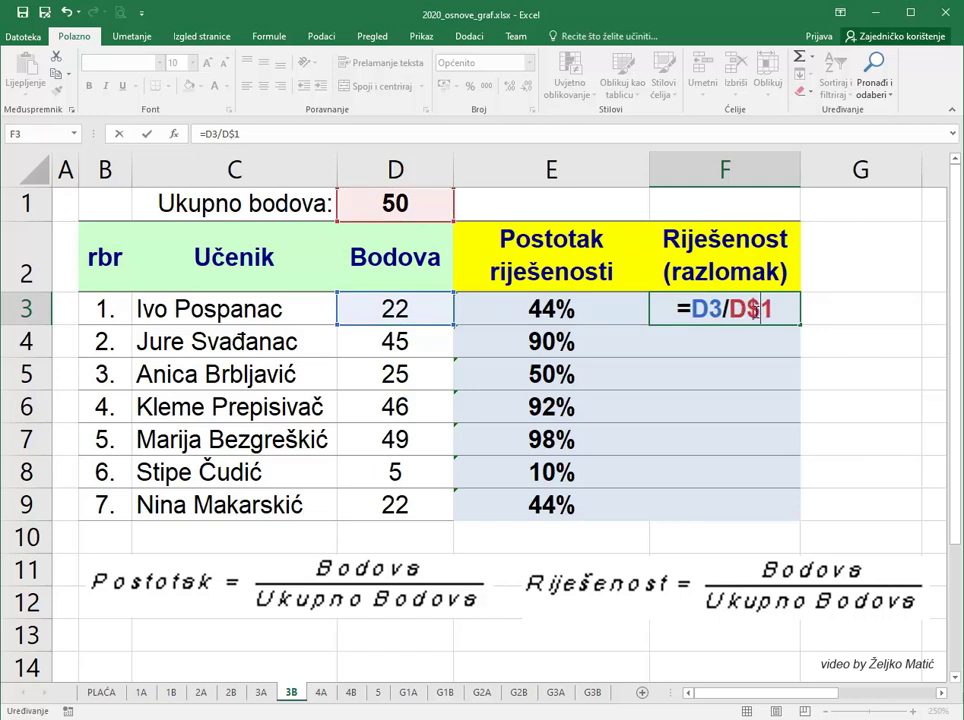
{"action": "key", "text": "Return"}
{"action": "left_click", "coordinate": [788, 306]}
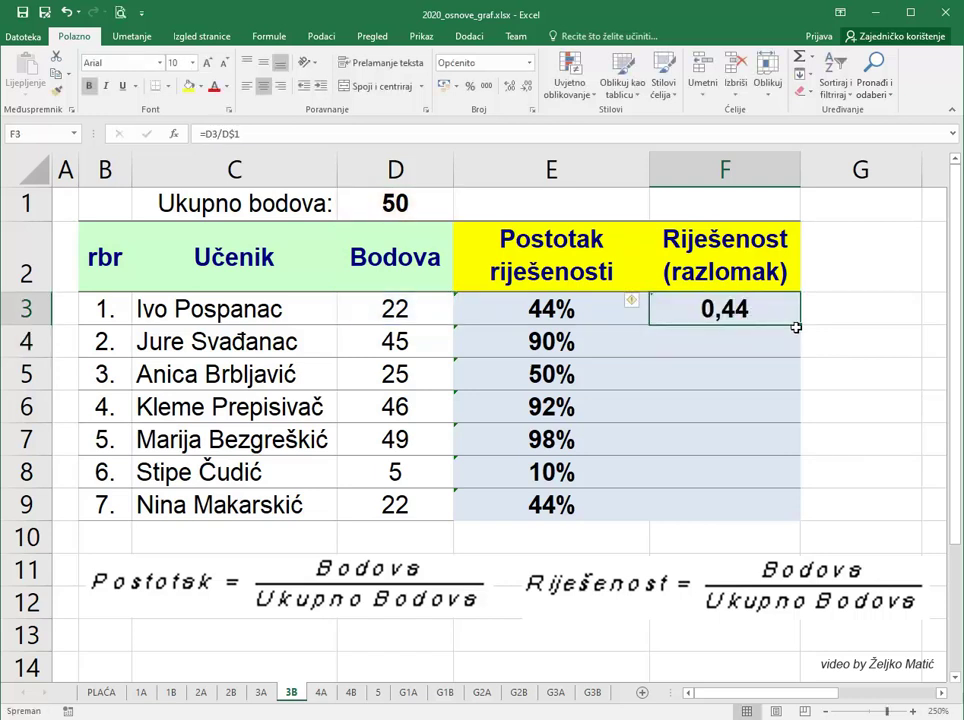
{"action": "left_click_drag", "start_coordinate": [798, 327], "coordinate": [778, 498]}
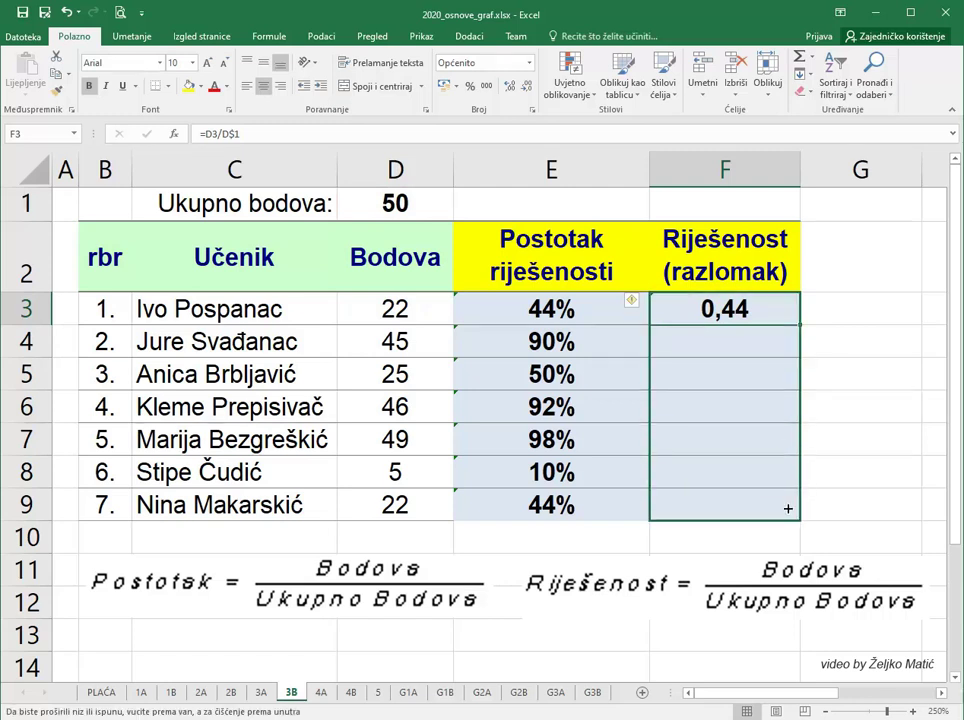
Step: Format the F column results as fractions with up to two digits
{"action": "right_click", "coordinate": [721, 381]}
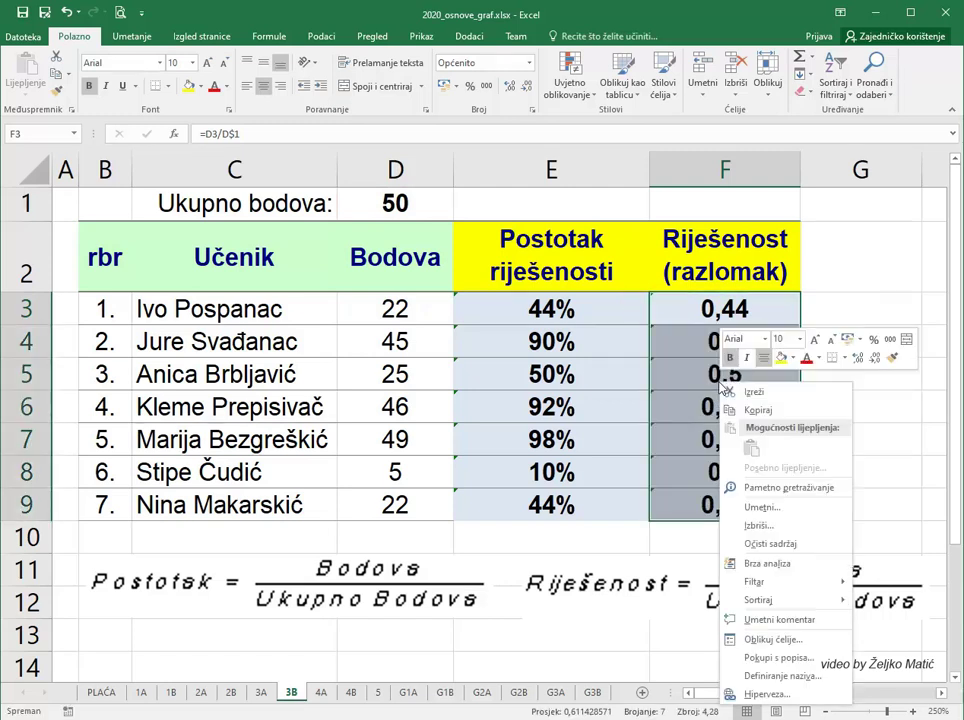
{"action": "left_click", "coordinate": [750, 639]}
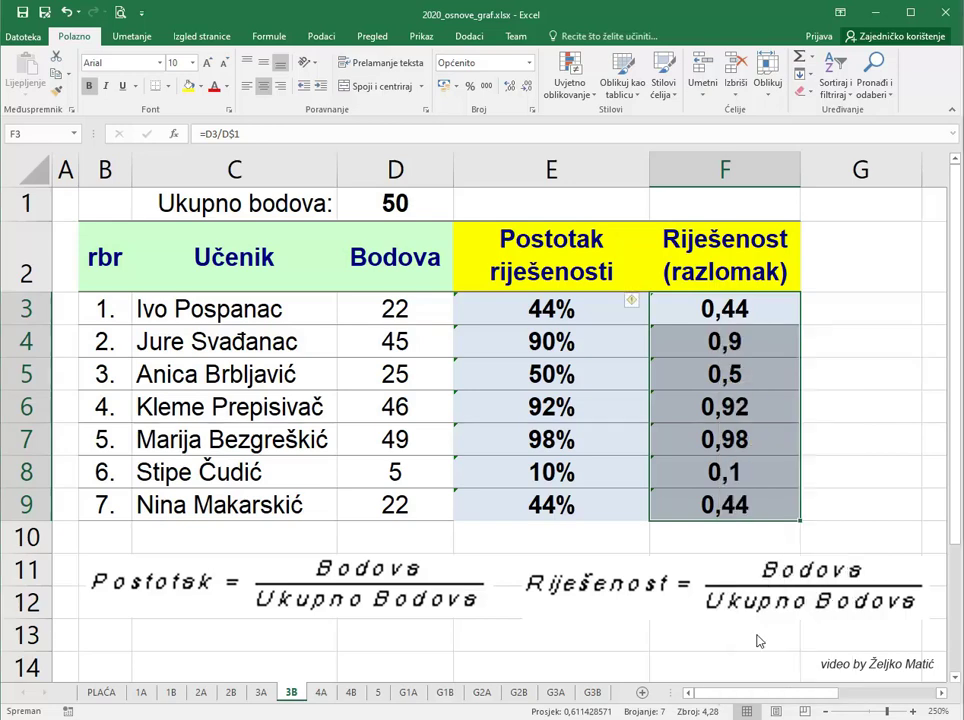
{"action": "left_click", "coordinate": [310, 311]}
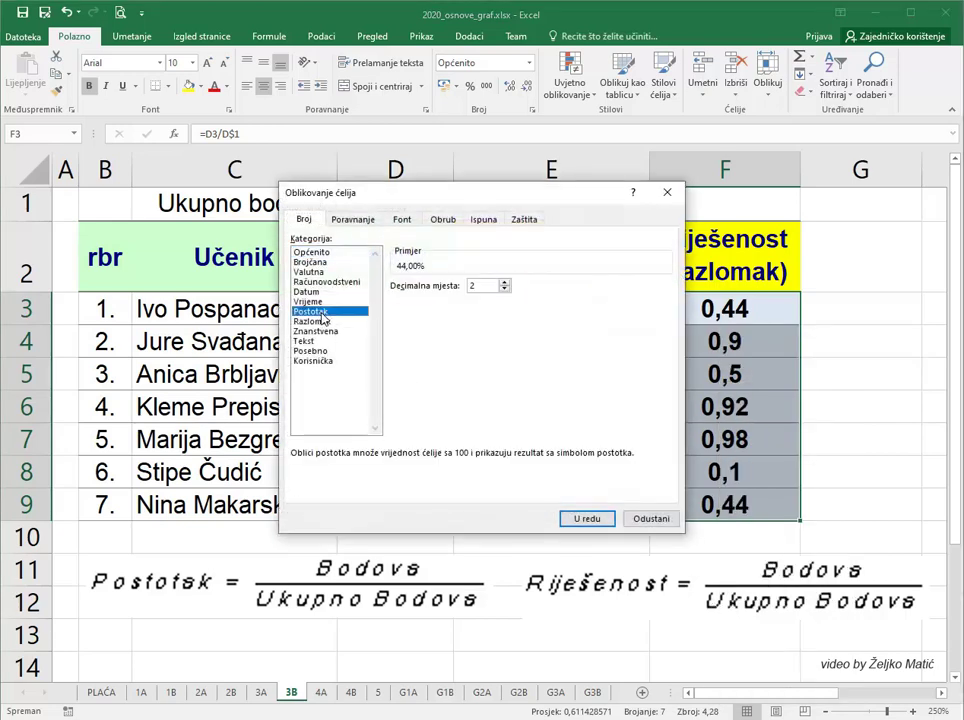
{"action": "left_click", "coordinate": [328, 325]}
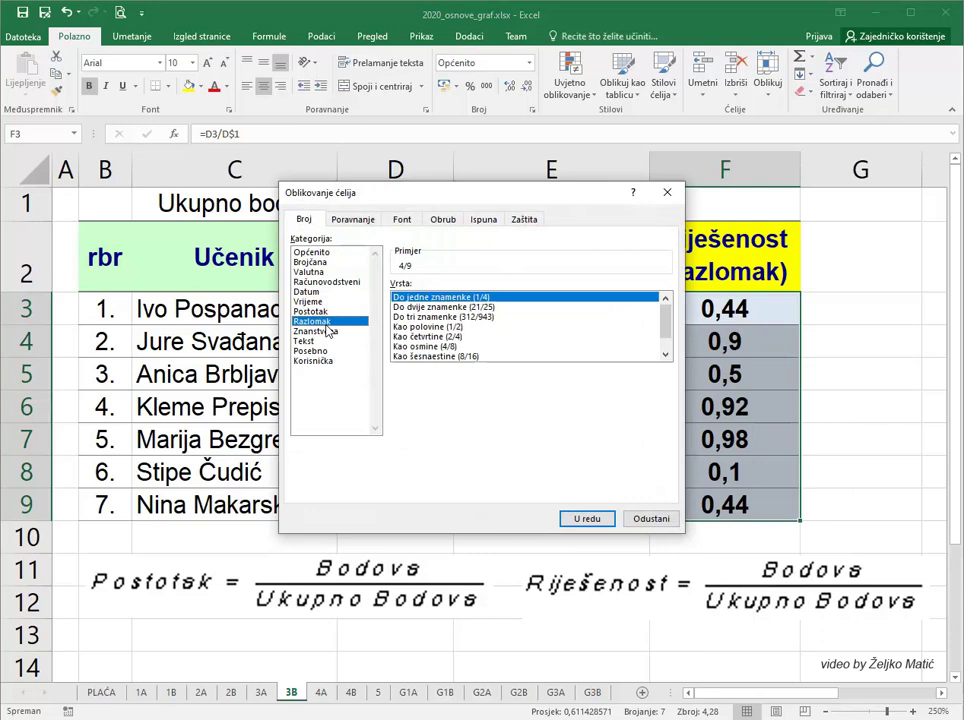
{"action": "left_click", "coordinate": [440, 306]}
{"action": "left_click", "coordinate": [590, 517]}
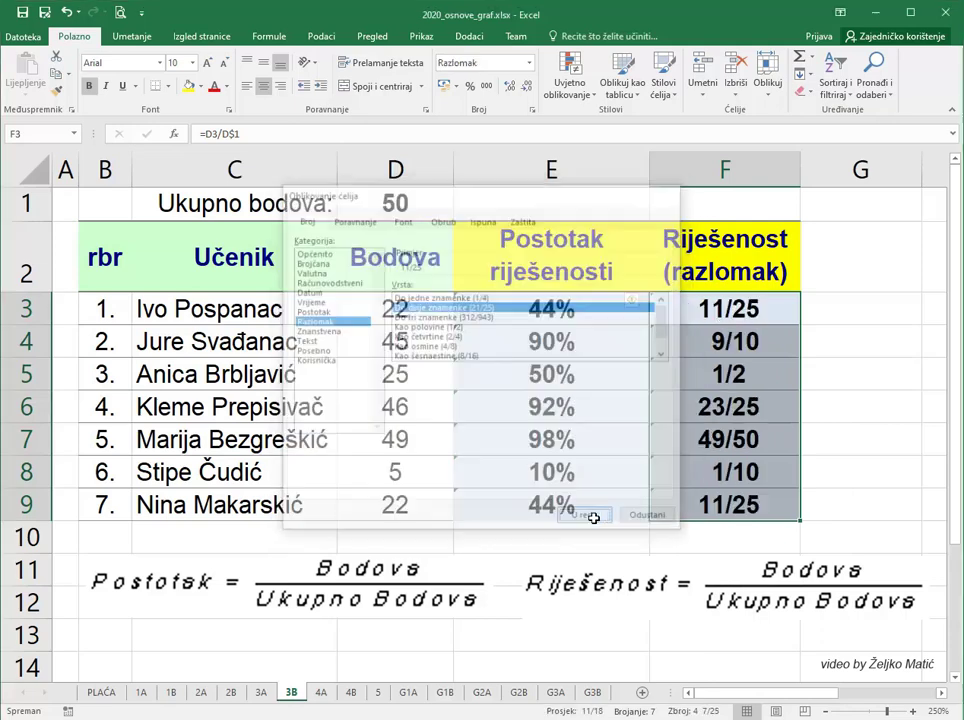
Step: On sheet 4A, enter =SUM(C3:C6) in C7 to total the cocktail quantities
{"action": "left_click", "coordinate": [322, 693]}
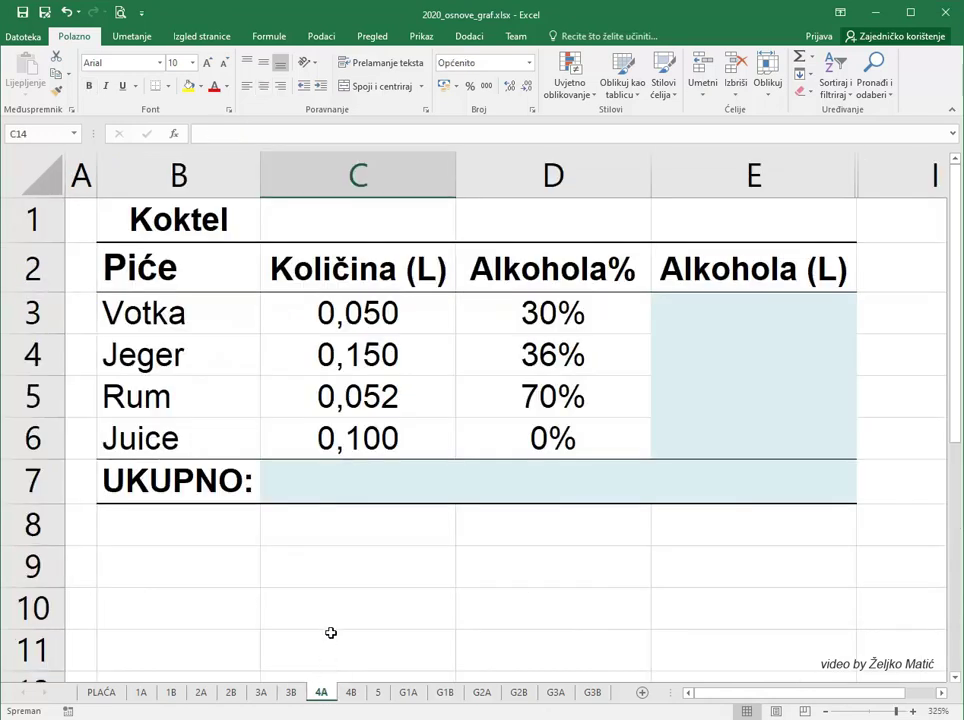
{"action": "left_click", "coordinate": [340, 479]}
{"action": "type", "text": "="}
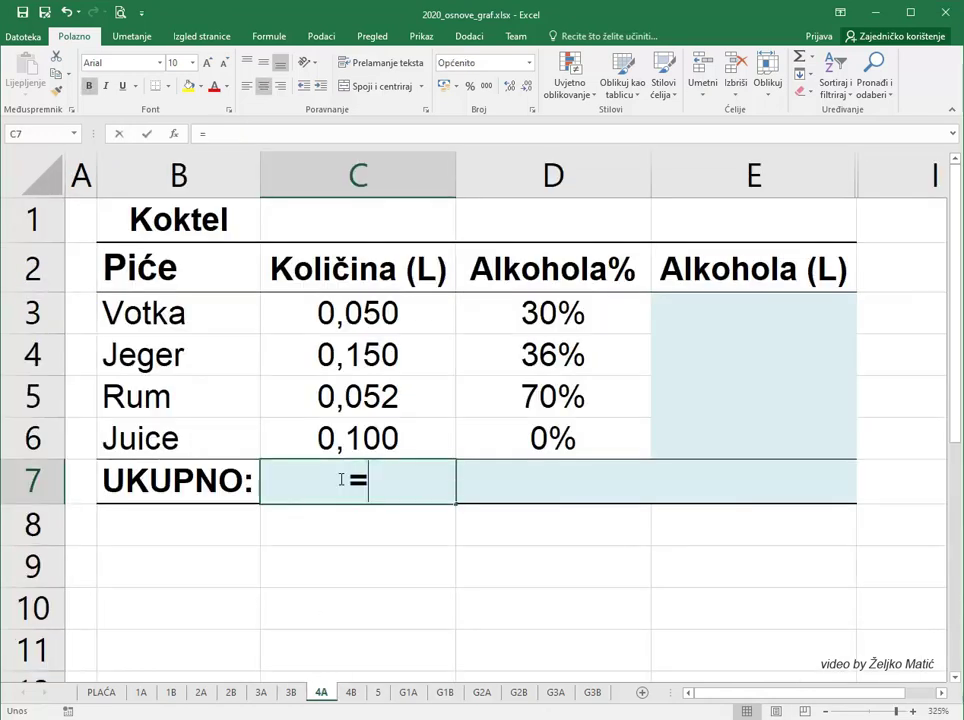
{"action": "type", "text": "sum"}
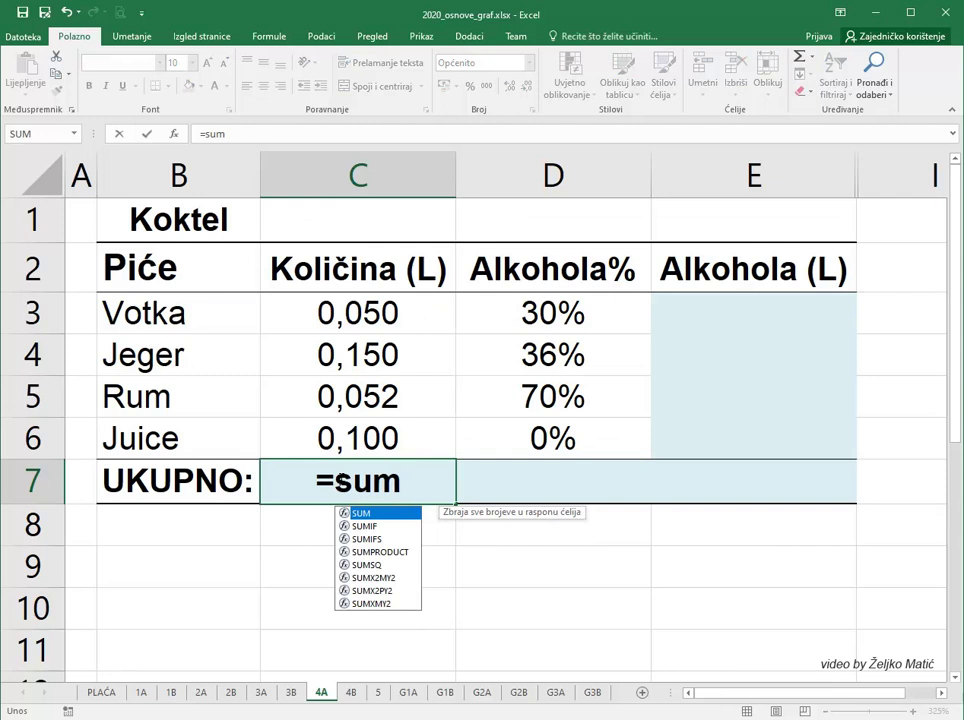
{"action": "type", "text": "("}
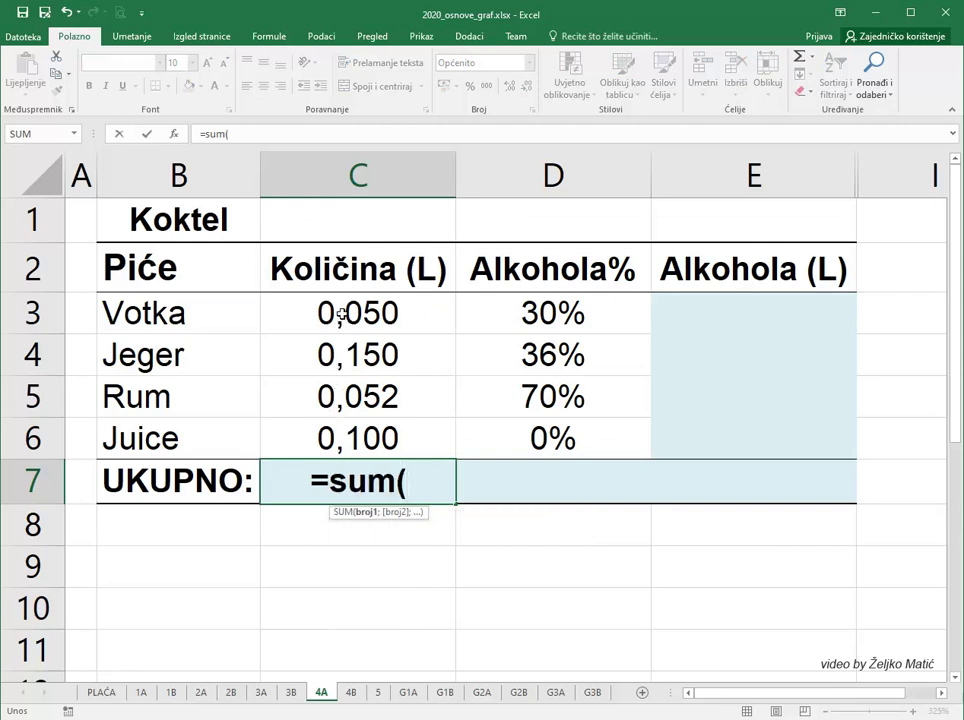
{"action": "left_click_drag", "start_coordinate": [327, 312], "coordinate": [348, 437]}
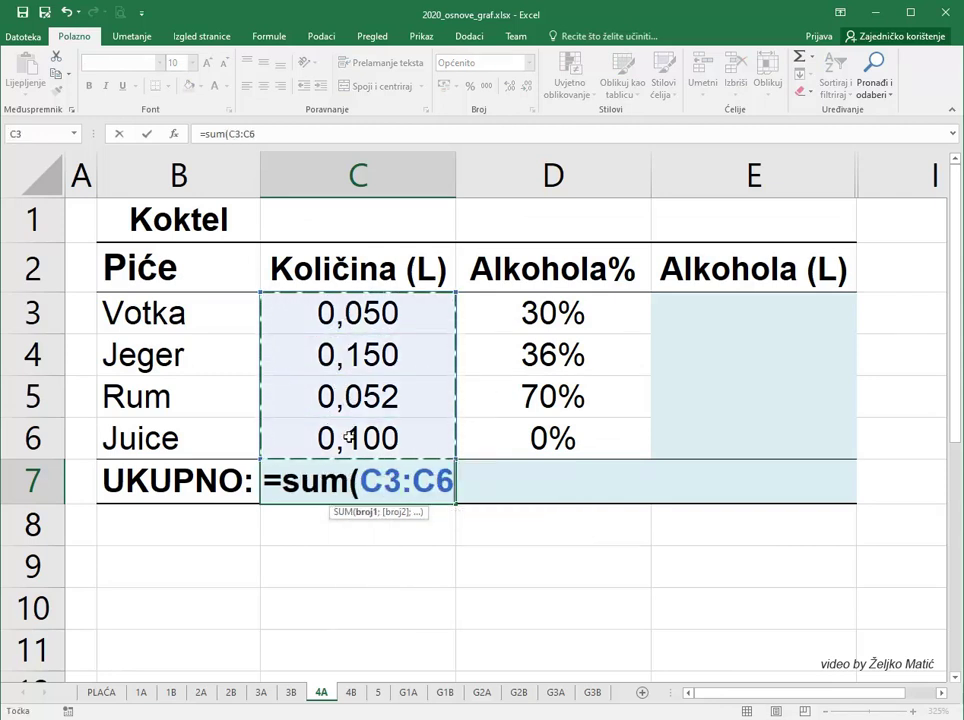
{"action": "type", "text": ")"}
{"action": "key", "text": "Return"}
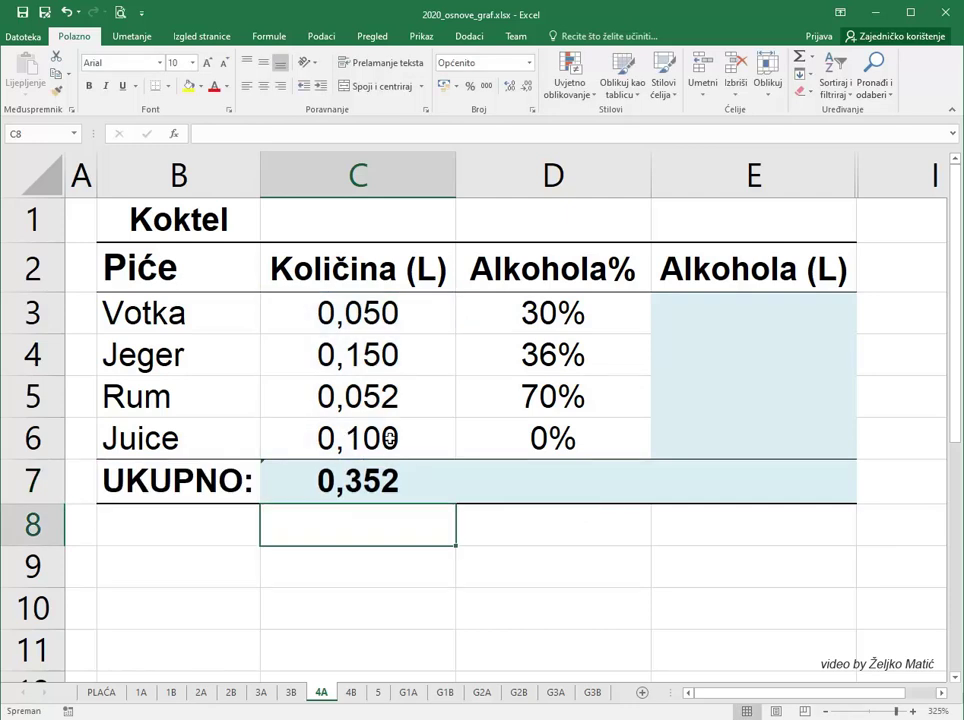
Step: Enter =D3*C3 in E3 and fill it down to E6
{"action": "left_click", "coordinate": [675, 314]}
{"action": "type", "text": "="}
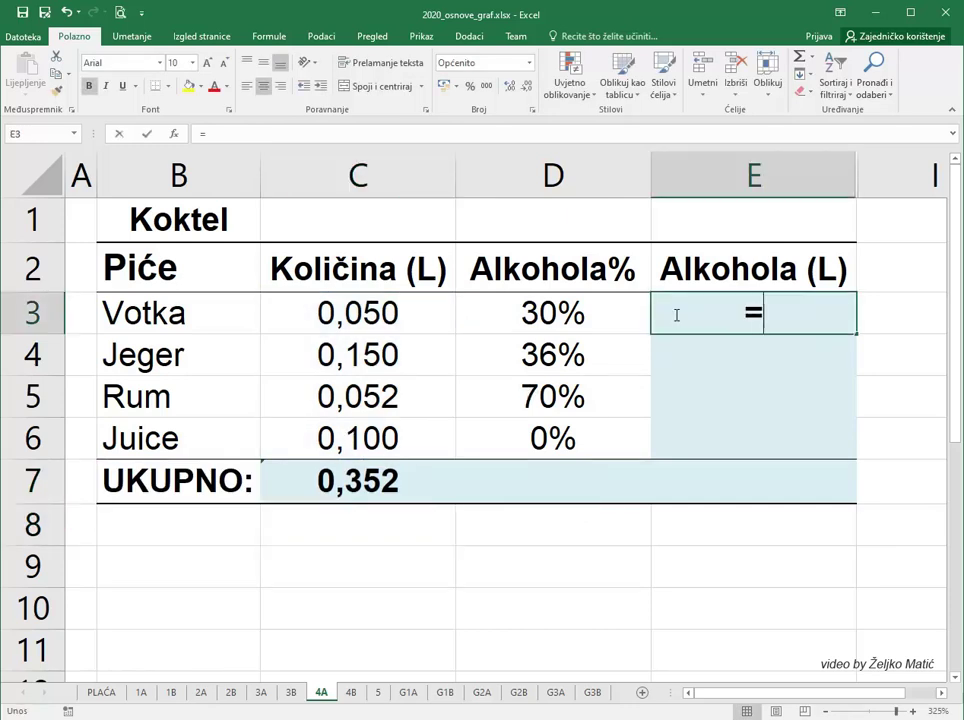
{"action": "left_click", "coordinate": [575, 314]}
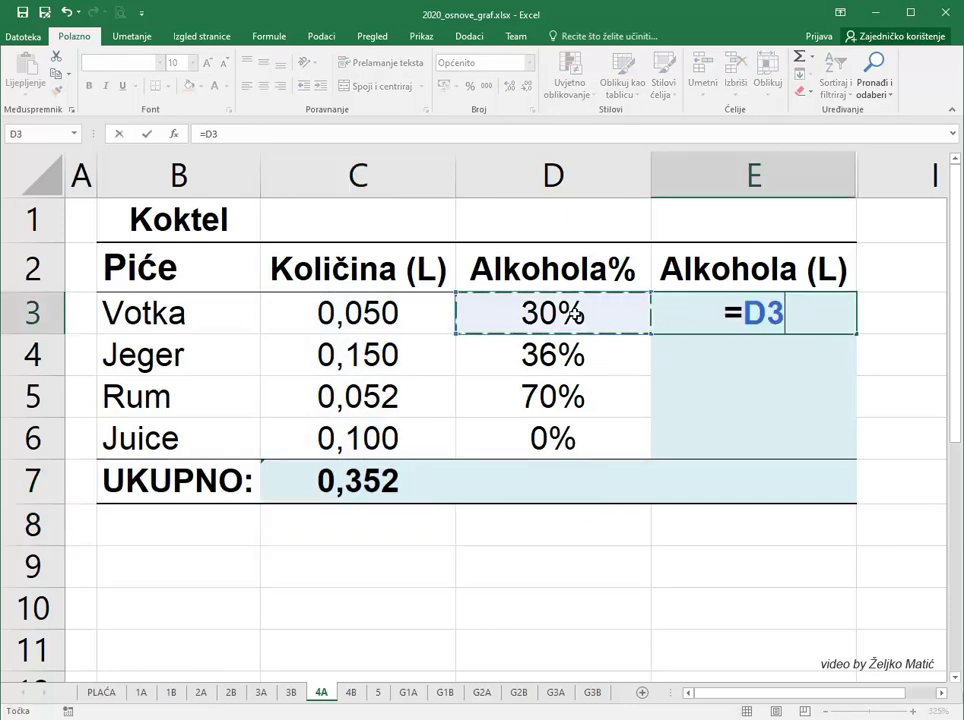
{"action": "type", "text": "*"}
{"action": "left_click", "coordinate": [372, 311]}
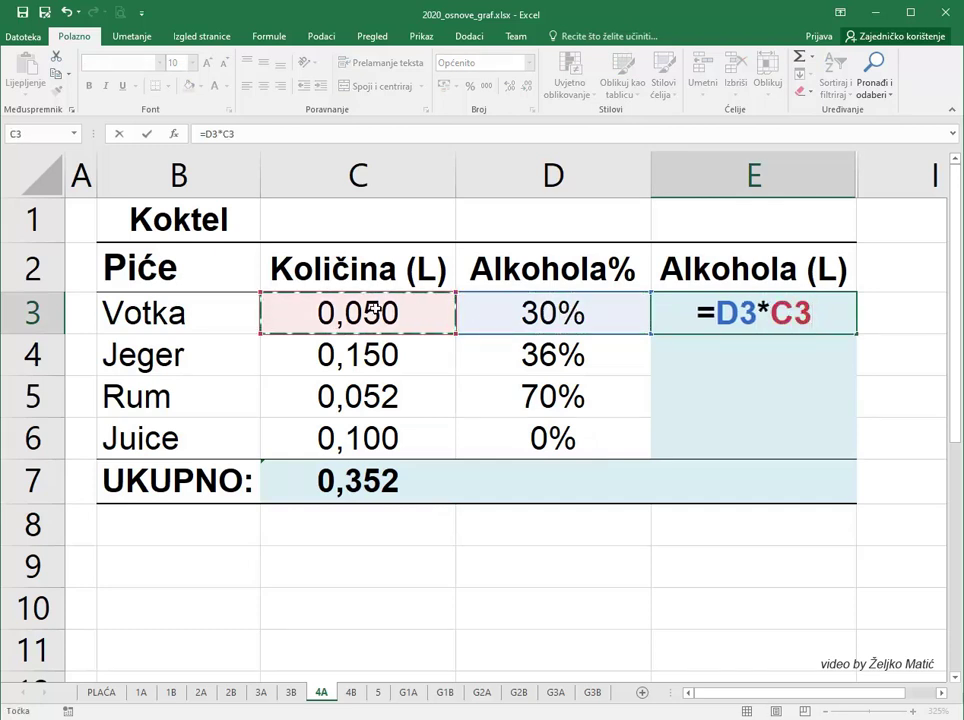
{"action": "key", "text": "Return"}
{"action": "left_click", "coordinate": [693, 322]}
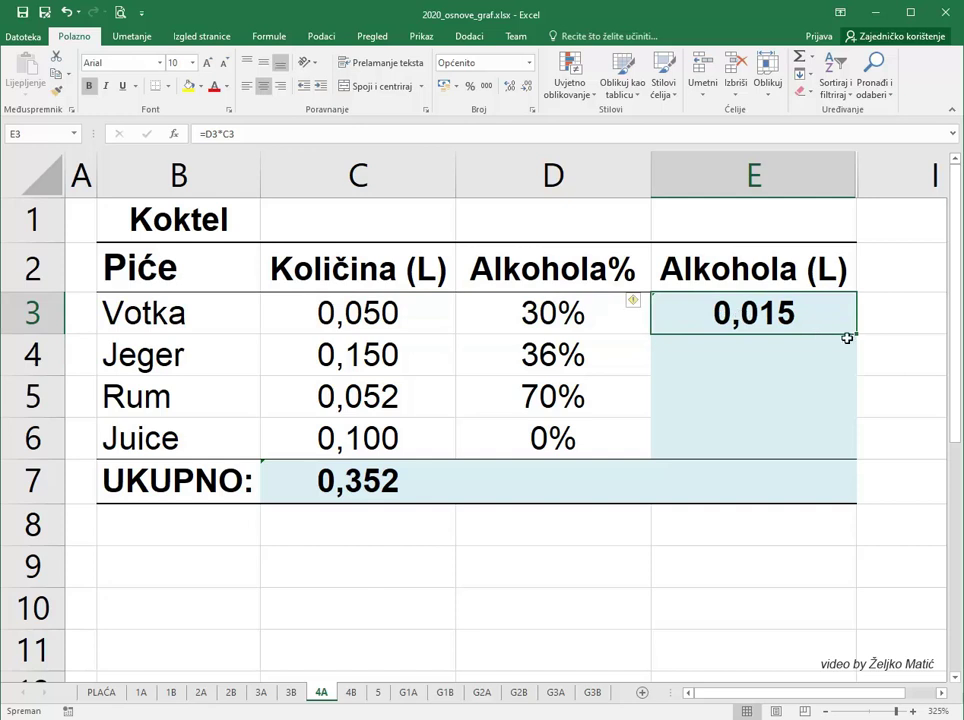
{"action": "left_click_drag", "start_coordinate": [857, 335], "coordinate": [862, 466]}
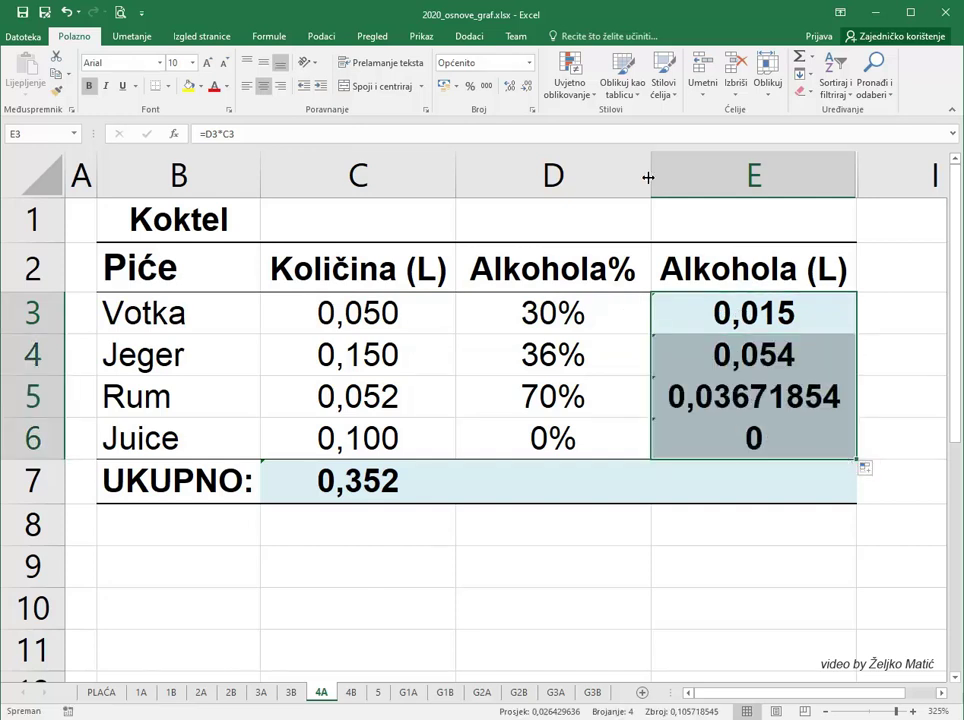
Step: Set E3:E6 to display three decimal places
{"action": "left_click", "coordinate": [529, 87]}
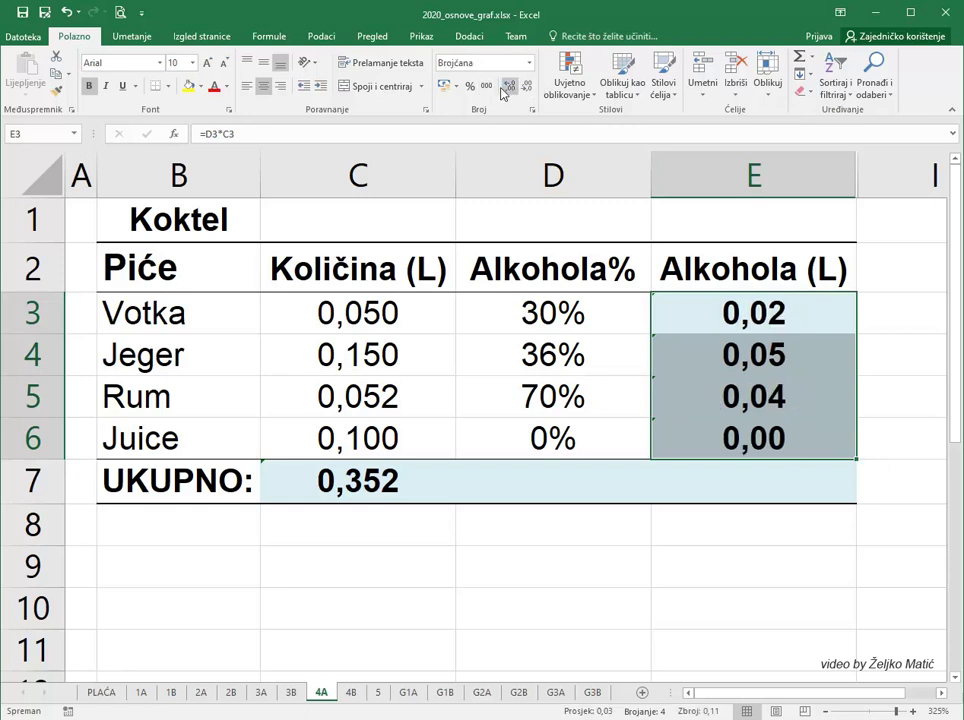
{"action": "left_click", "coordinate": [510, 87]}
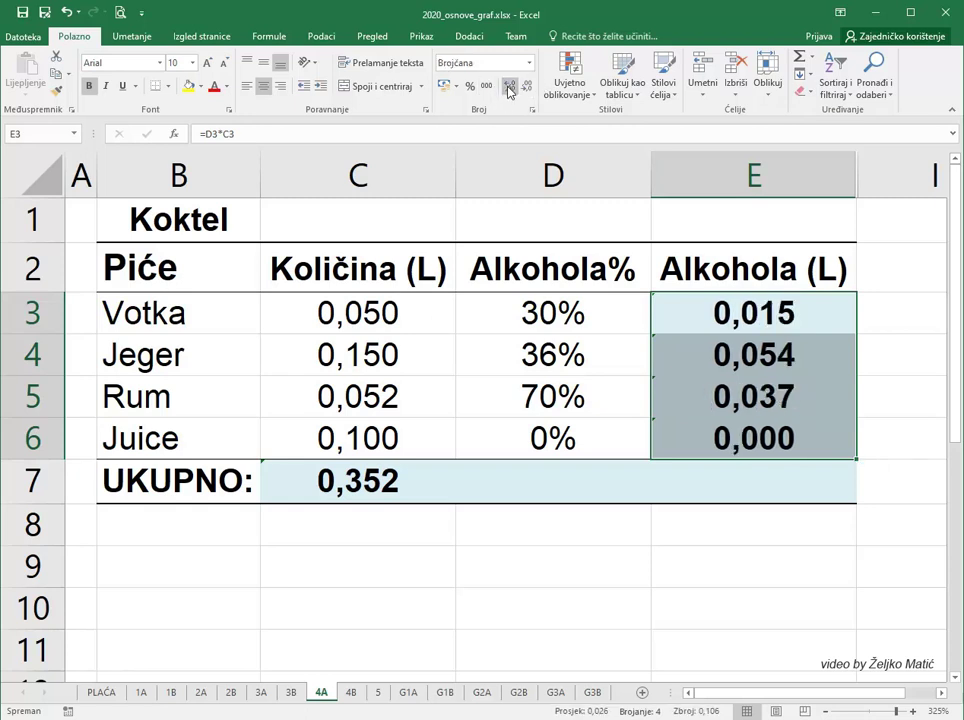
{"action": "left_click", "coordinate": [730, 484]}
Step: Total the alcohol volumes in E7 with =SUM(E3:E6), giving 0,106
{"action": "type", "text": "="}
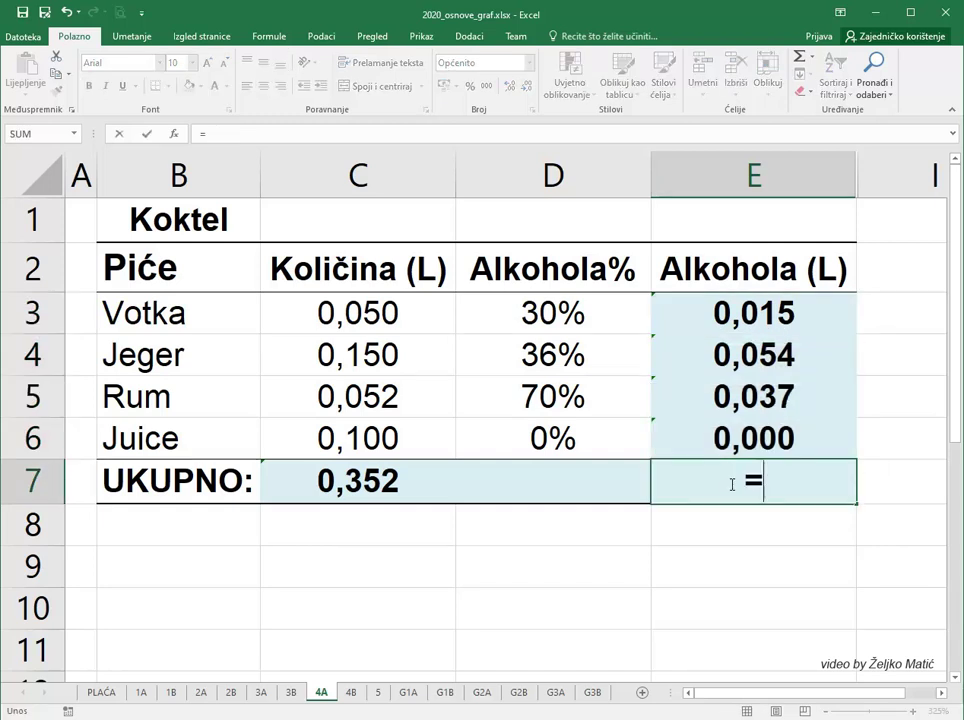
{"action": "type", "text": "SUM"}
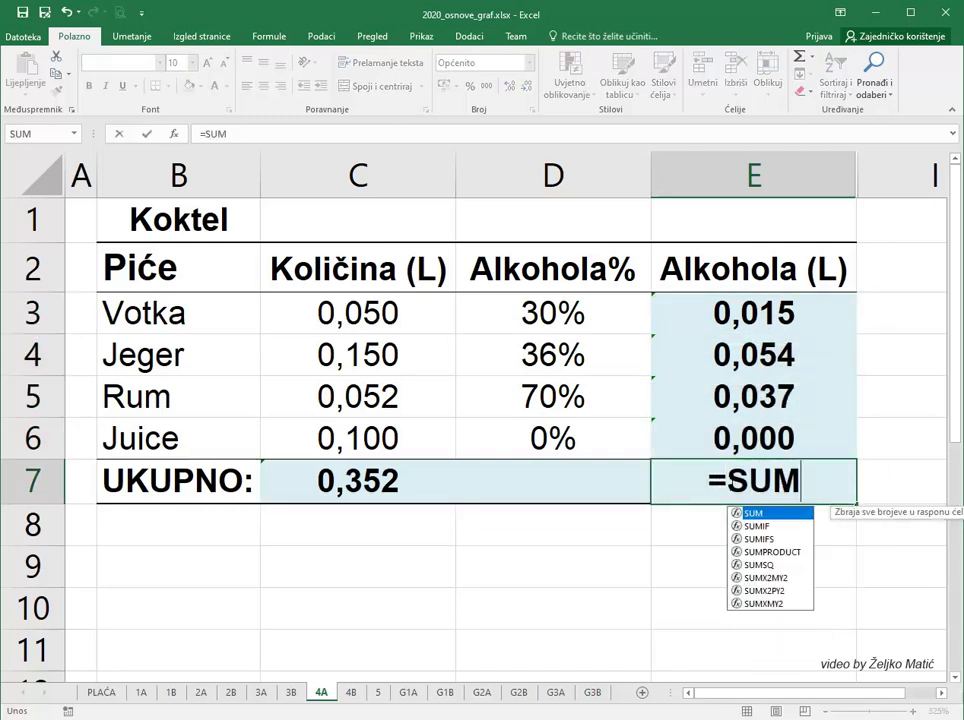
{"action": "type", "text": "("}
{"action": "left_click_drag", "start_coordinate": [765, 318], "coordinate": [762, 428]}
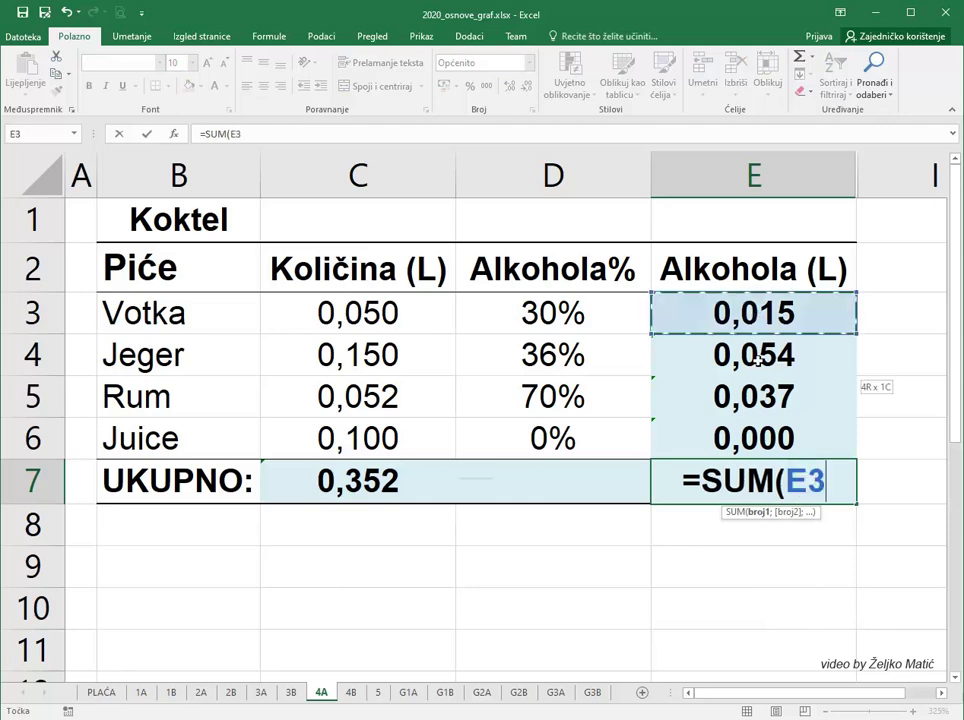
{"action": "type", "text": ")"}
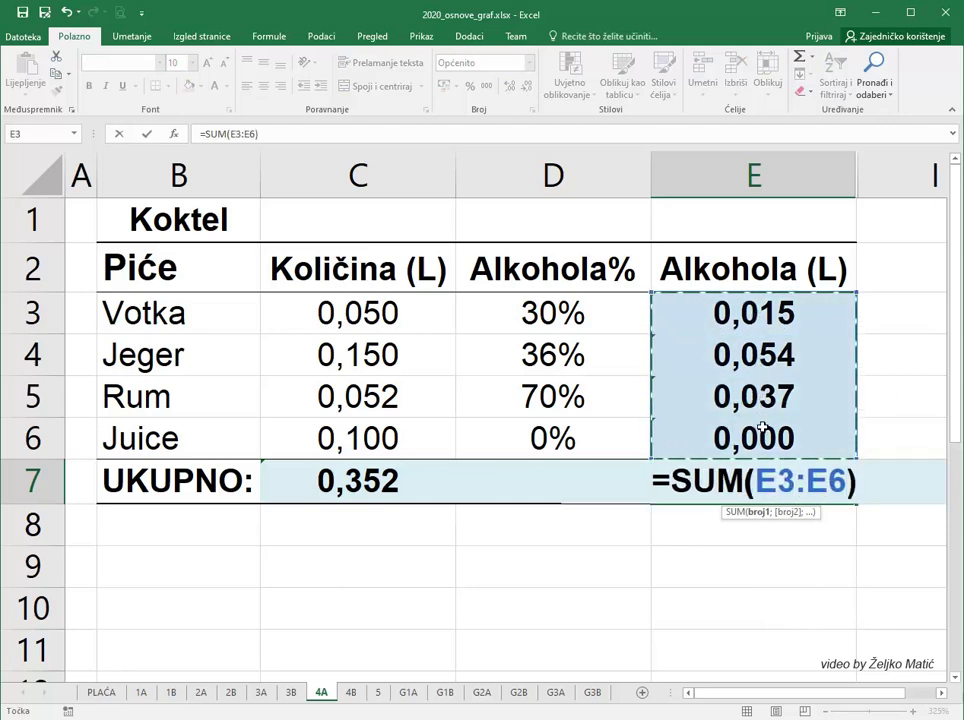
{"action": "key", "text": "Return"}
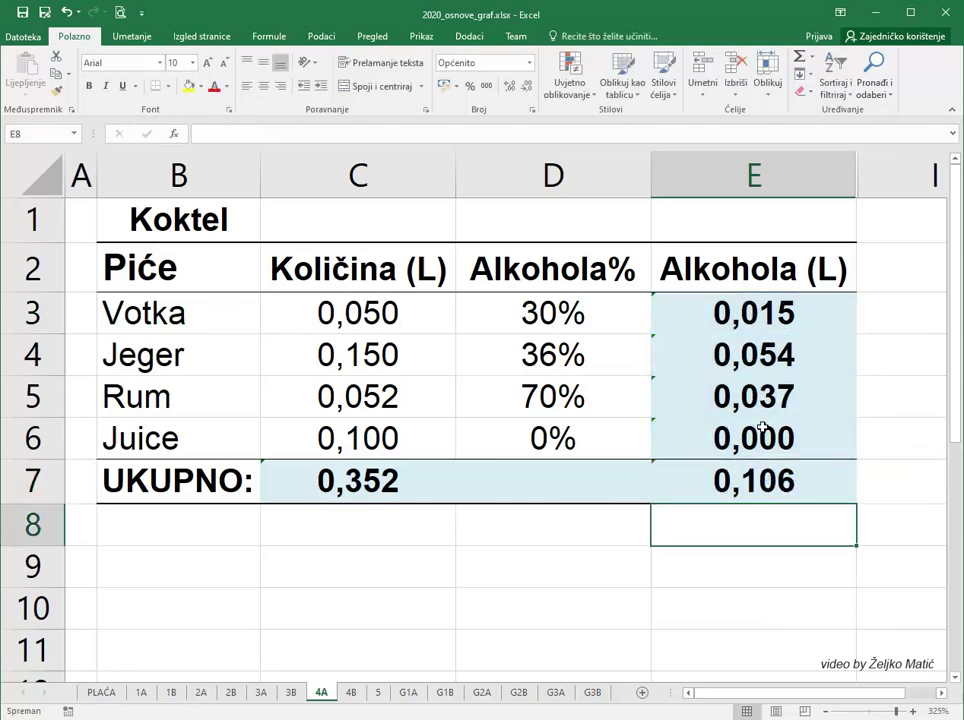
Step: Enter =E7/C7 in D7 and show it as a percentage (30%)
{"action": "left_click", "coordinate": [588, 480]}
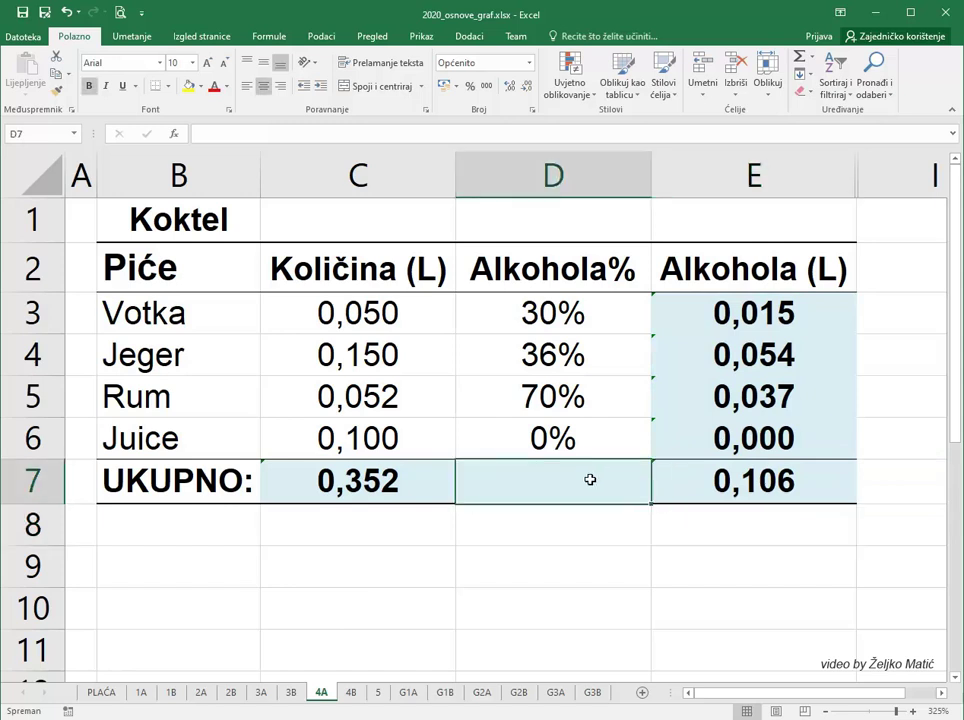
{"action": "type", "text": "="}
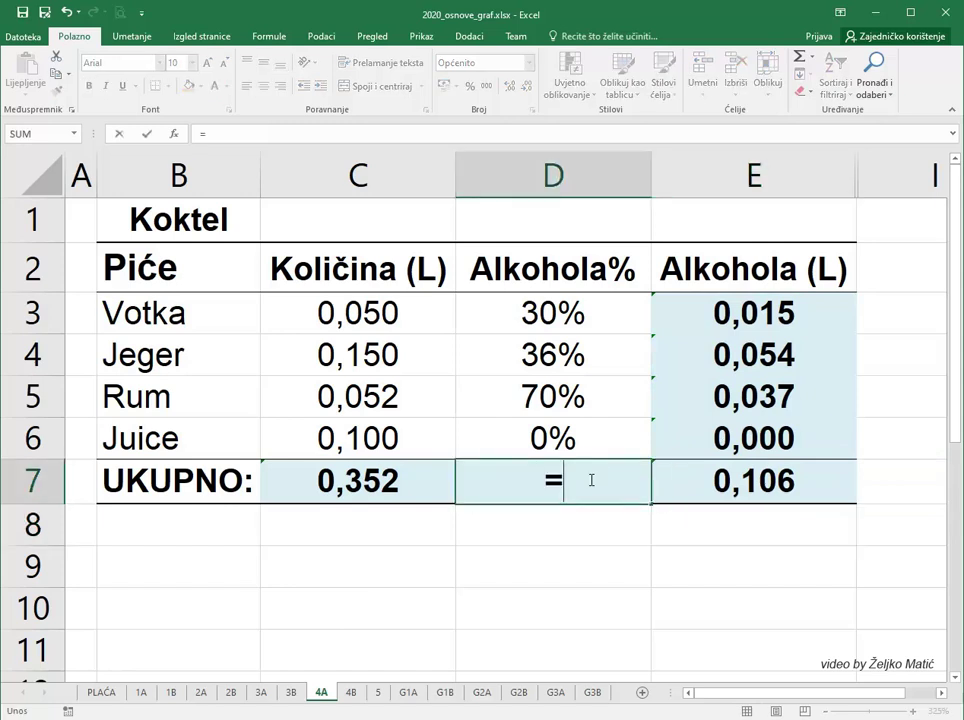
{"action": "left_click", "coordinate": [698, 481]}
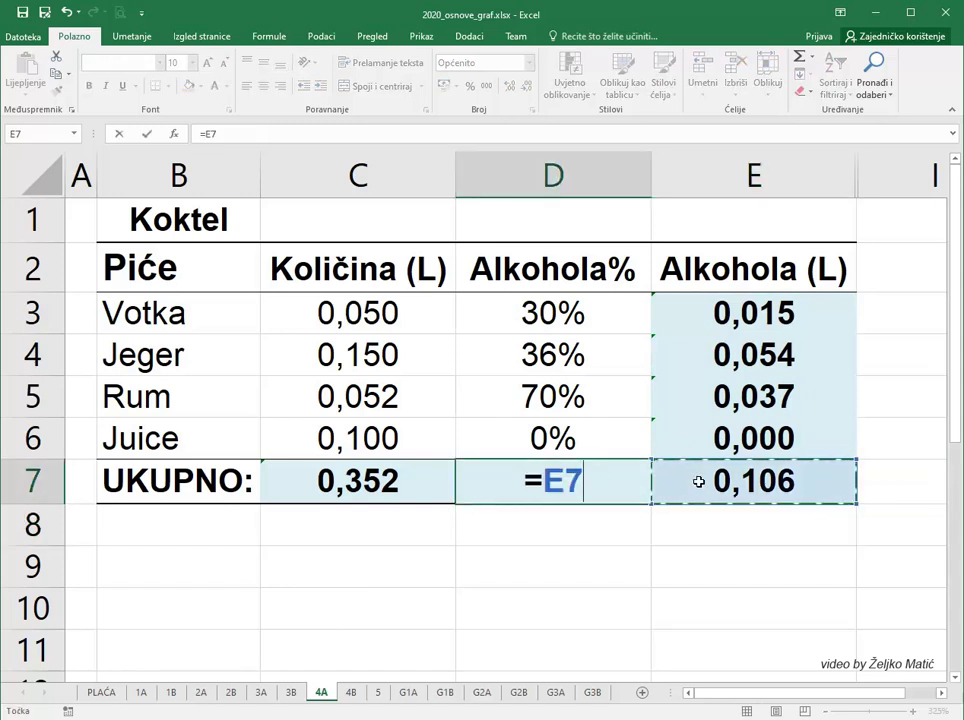
{"action": "type", "text": "/"}
{"action": "left_click", "coordinate": [405, 481]}
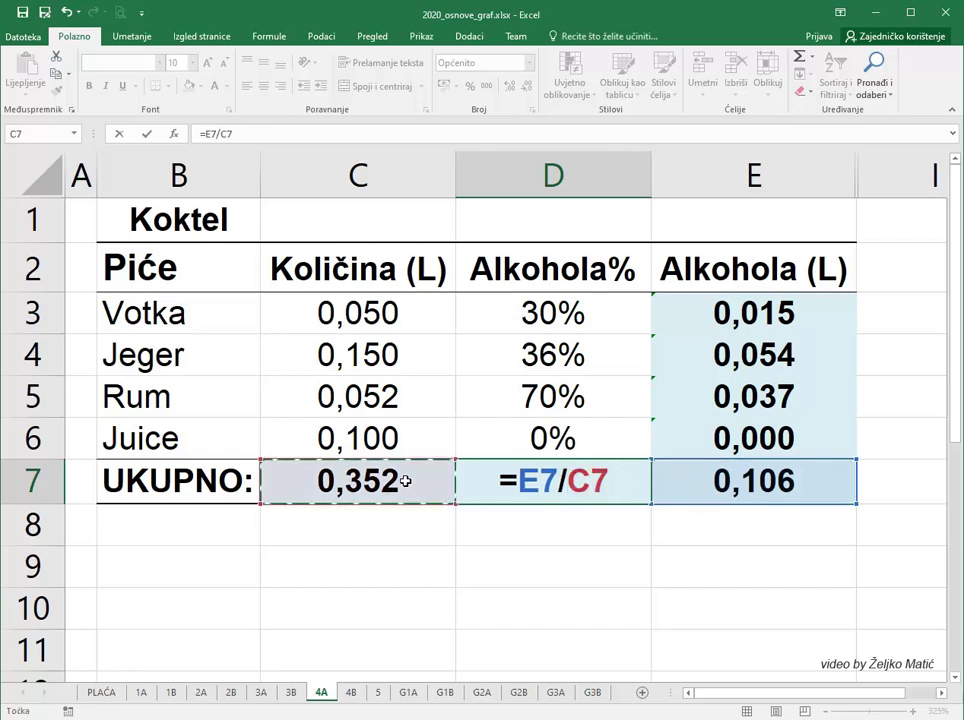
{"action": "key", "text": "Return"}
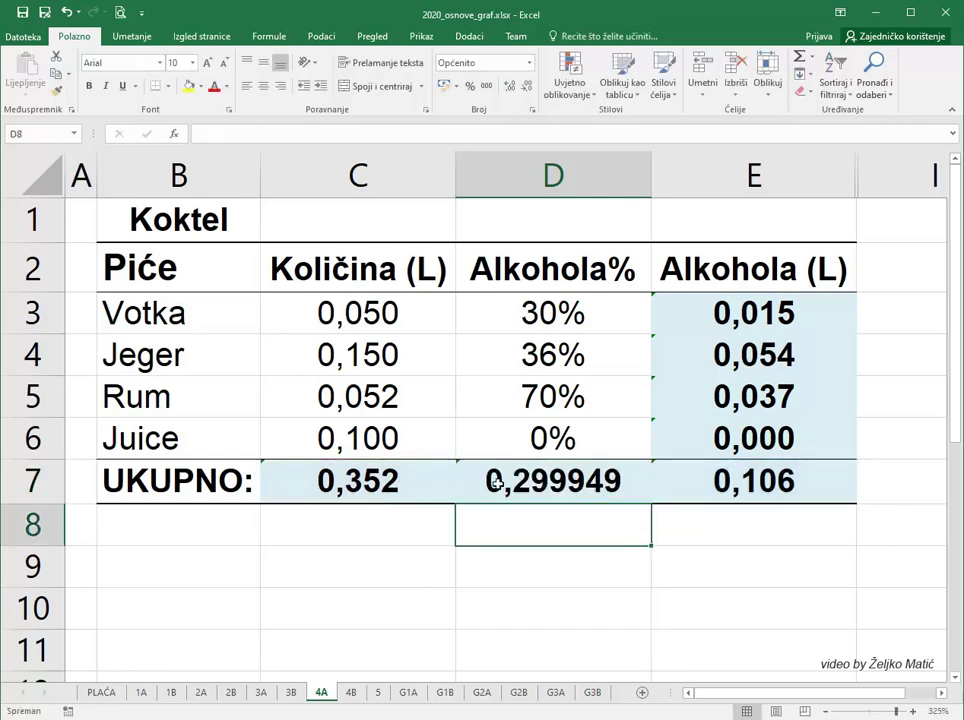
{"action": "left_click", "coordinate": [537, 483]}
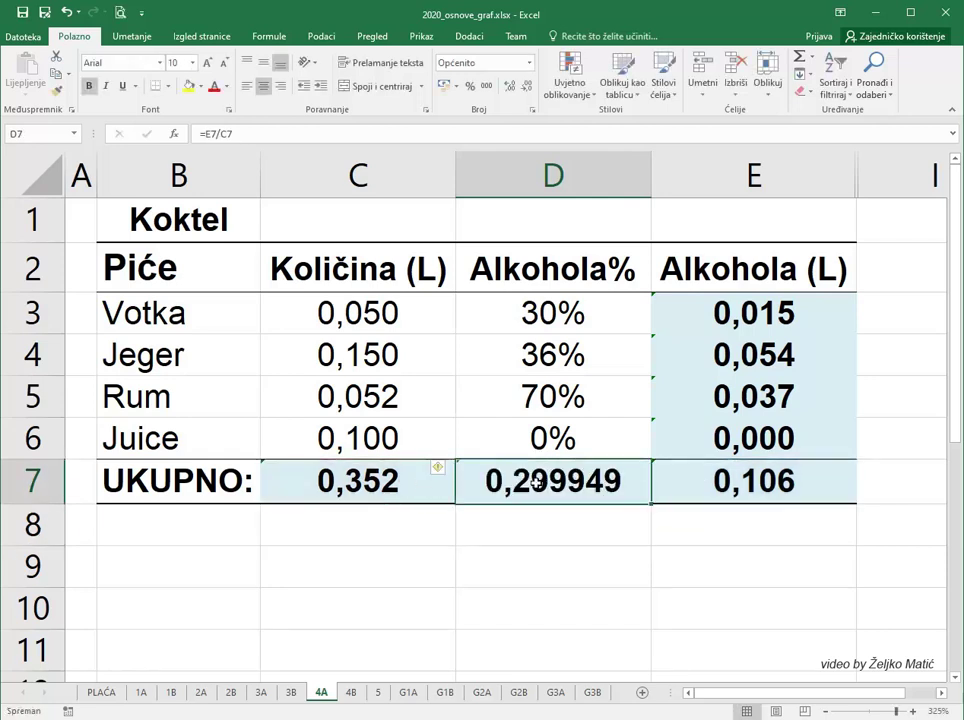
{"action": "left_click", "coordinate": [471, 87]}
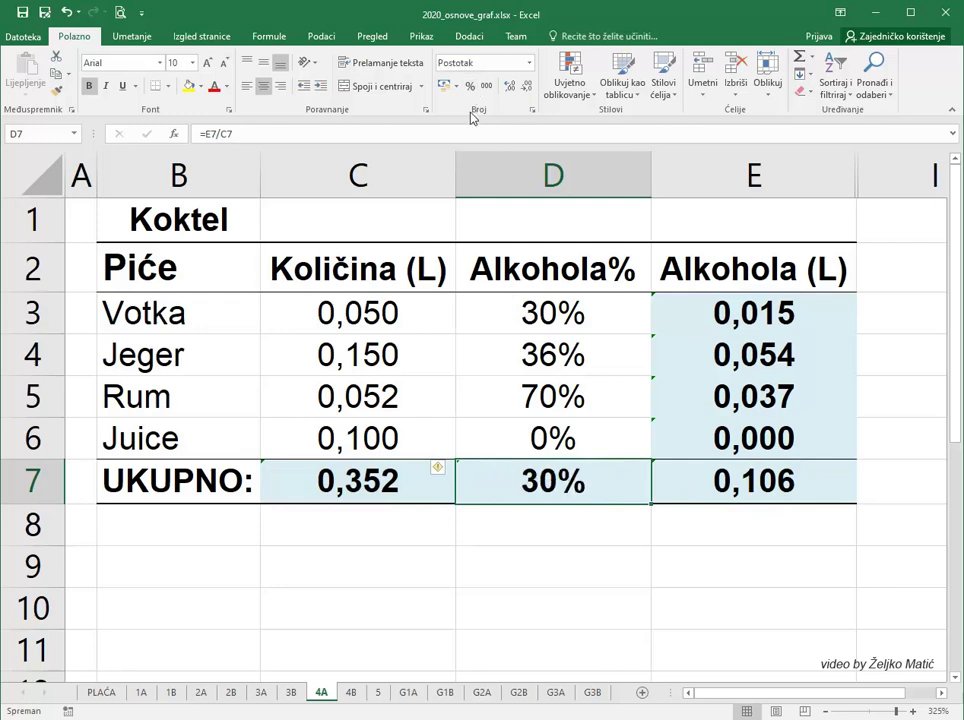
Step: On sheet 4B, enter =SUM(D3:D8) in D9 to total the grams to 2000
{"action": "left_click", "coordinate": [355, 693]}
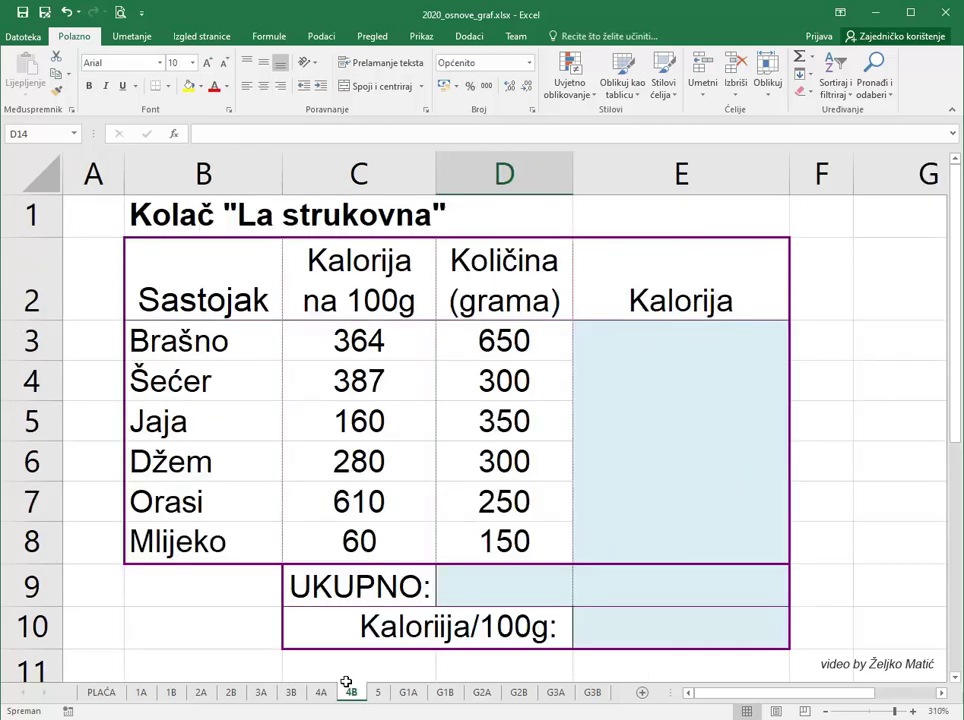
{"action": "left_click", "coordinate": [505, 587]}
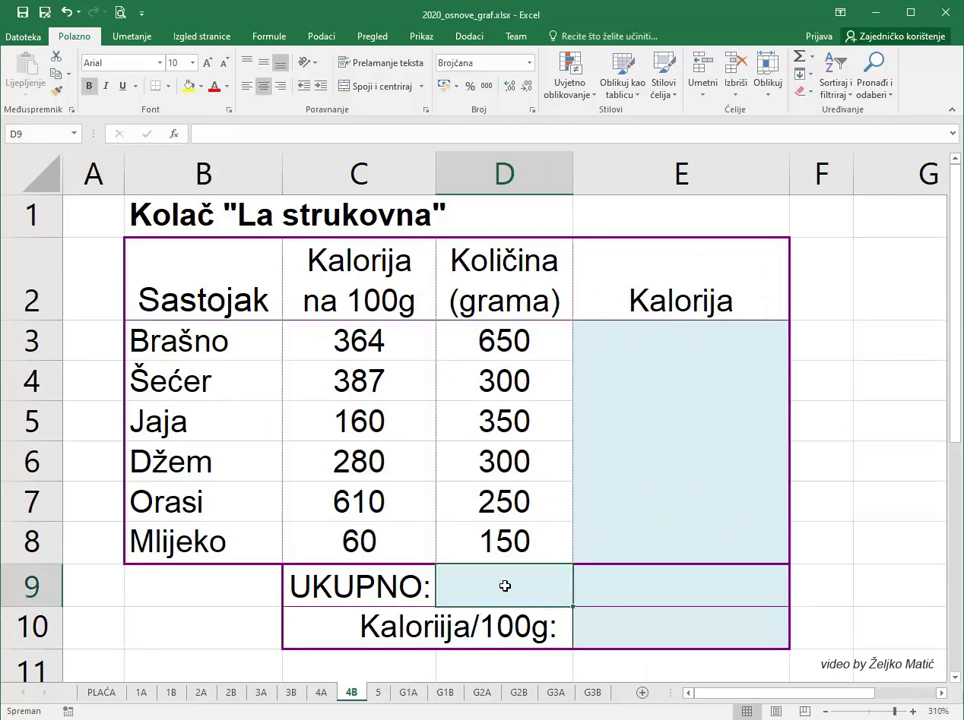
{"action": "type", "text": "=S"}
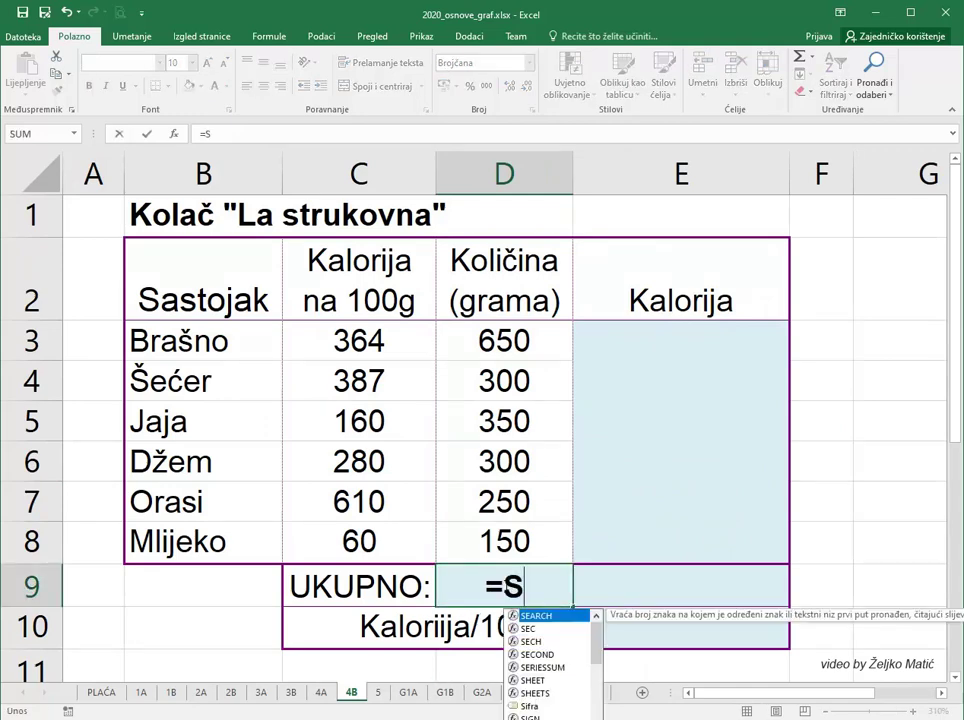
{"action": "type", "text": "UM("}
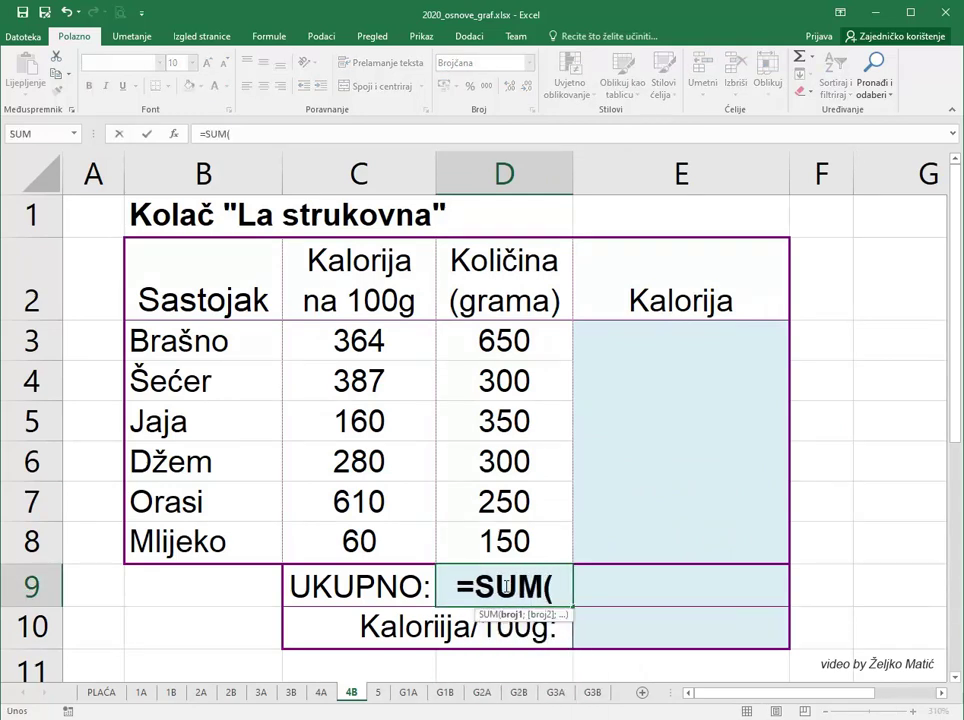
{"action": "left_click_drag", "start_coordinate": [482, 338], "coordinate": [481, 551]}
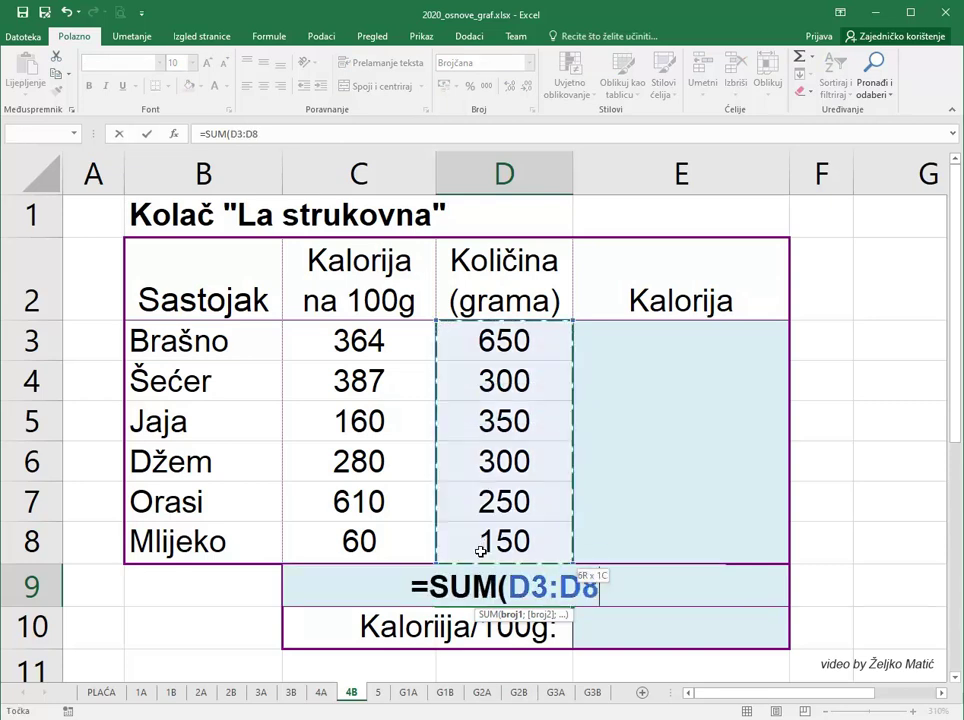
{"action": "type", "text": ")"}
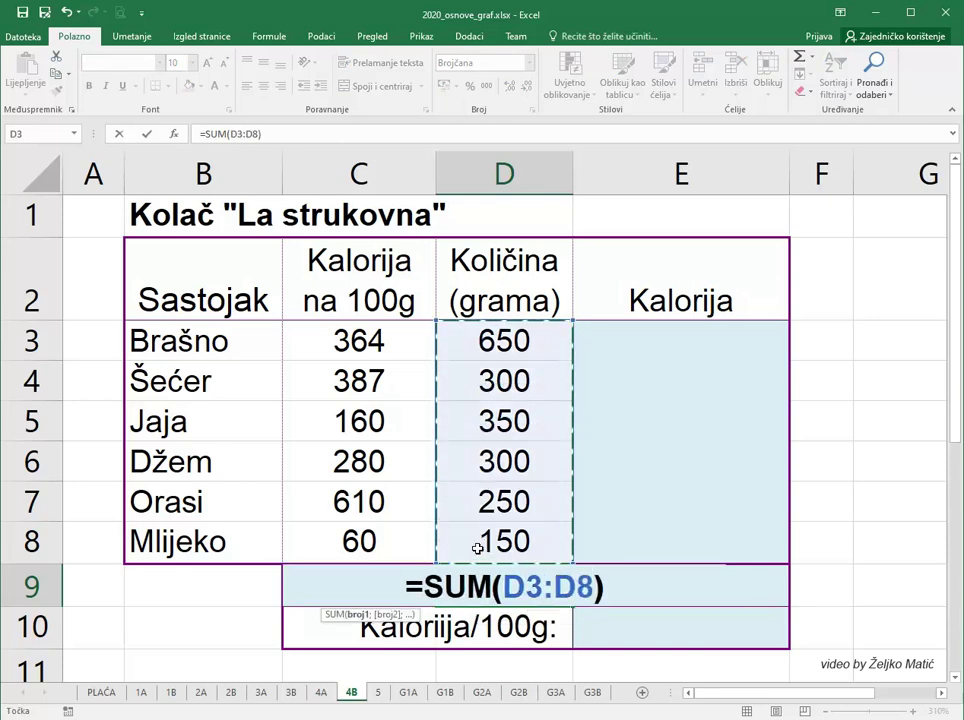
{"action": "key", "text": "Return"}
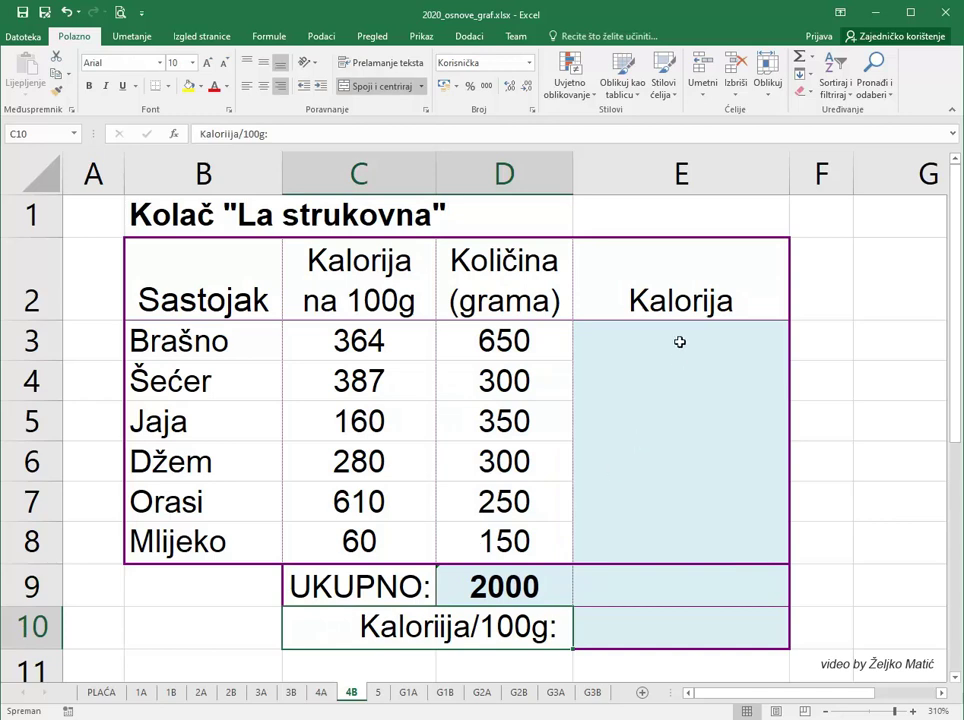
Step: Enter =D3*C3/100 in E3 for the flour's calories
{"action": "left_click", "coordinate": [679, 341]}
{"action": "type", "text": "="}
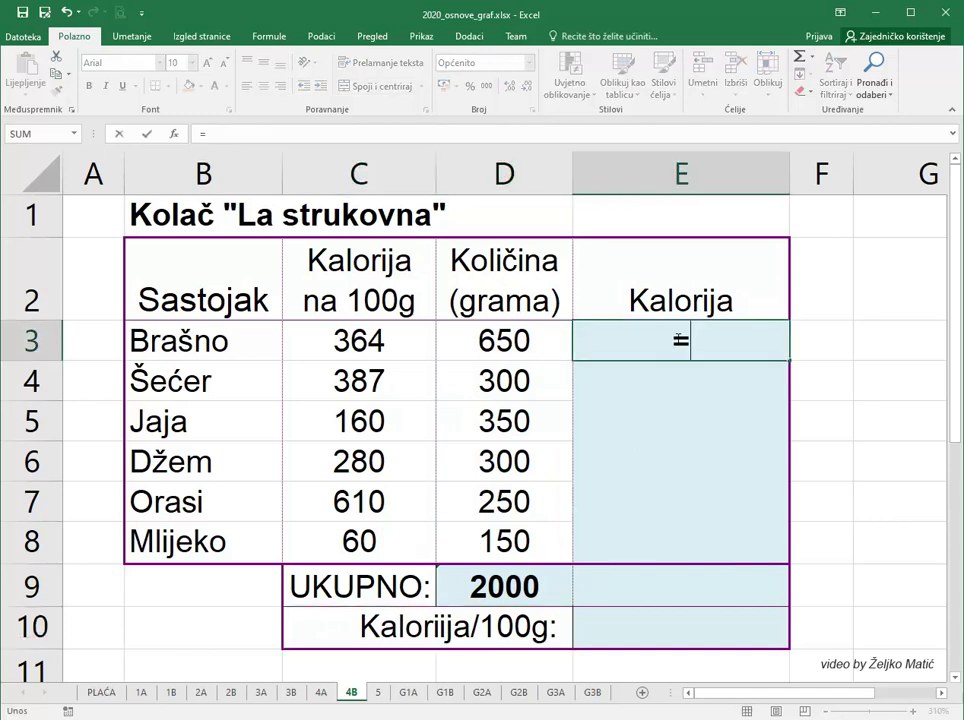
{"action": "left_click", "coordinate": [513, 340]}
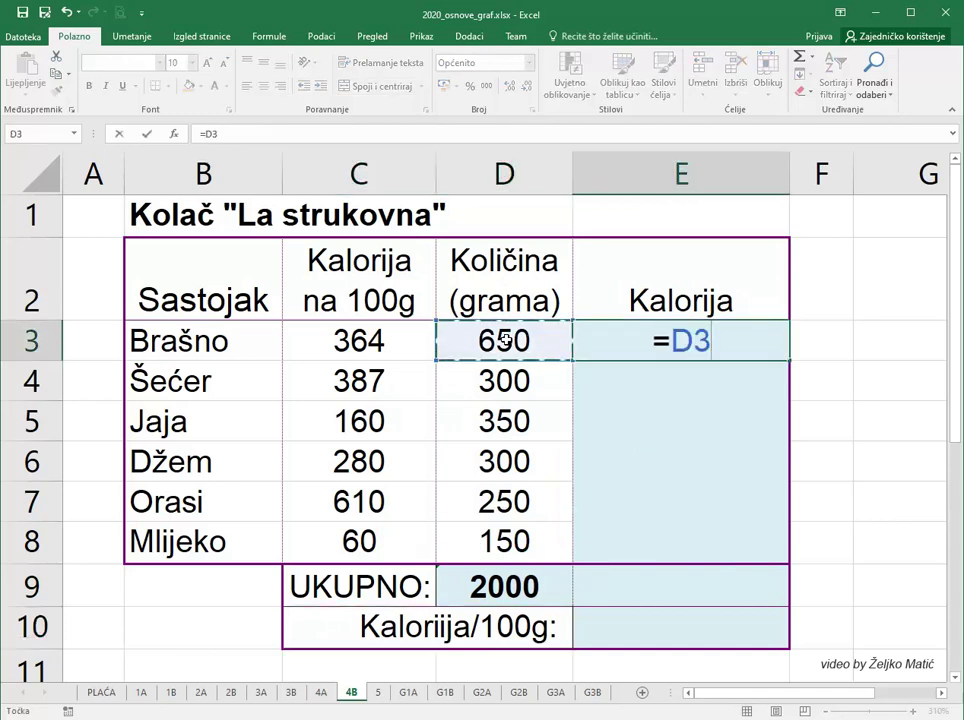
{"action": "type", "text": "*"}
{"action": "left_click", "coordinate": [396, 346]}
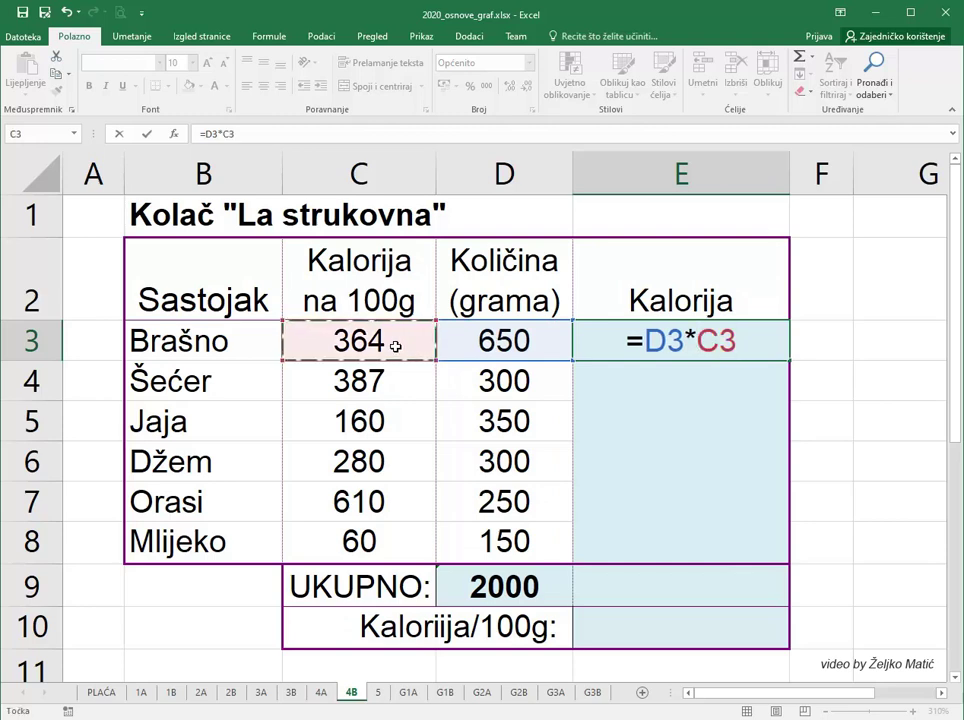
{"action": "type", "text": "/100"}
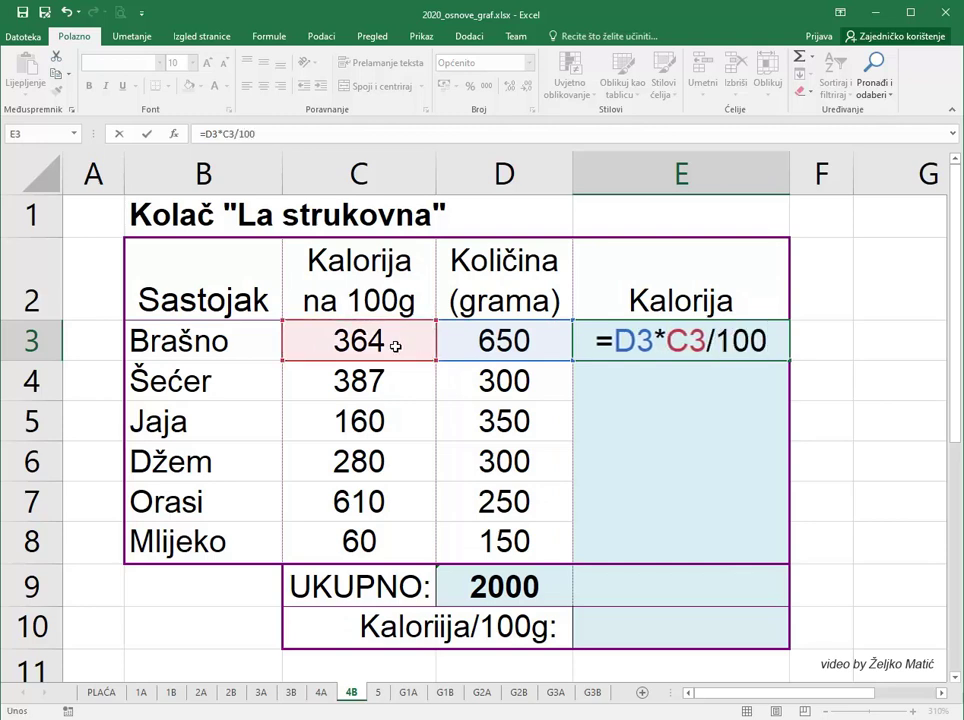
{"action": "key", "text": "Return"}
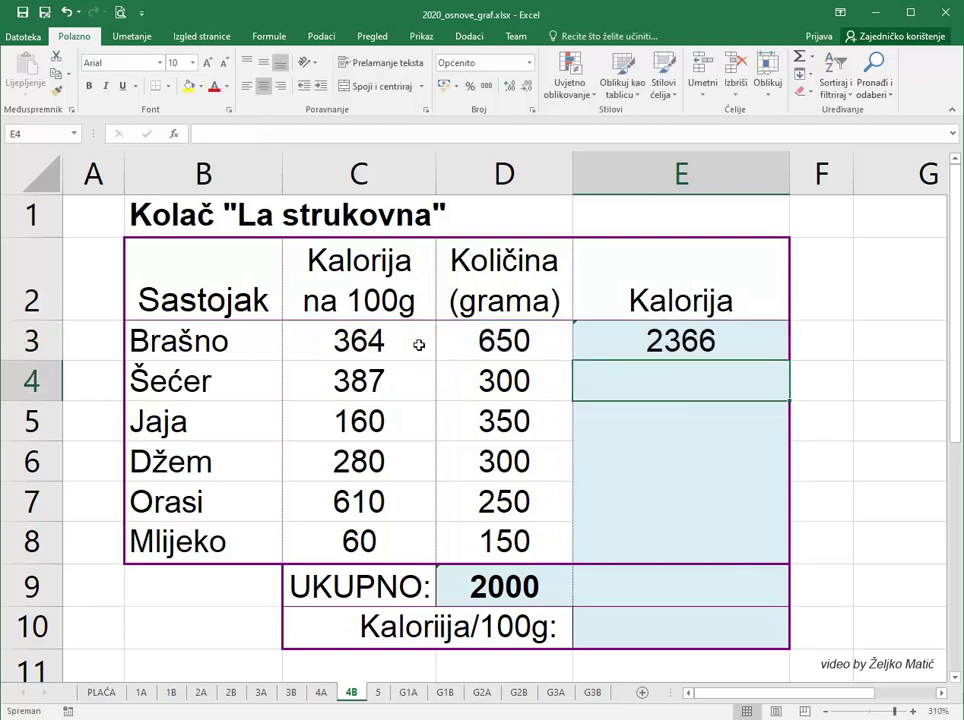
Step: Copy the E3 calorie formula and paste it into E4:E8
{"action": "left_click", "coordinate": [670, 341]}
{"action": "right_click", "coordinate": [670, 341]}
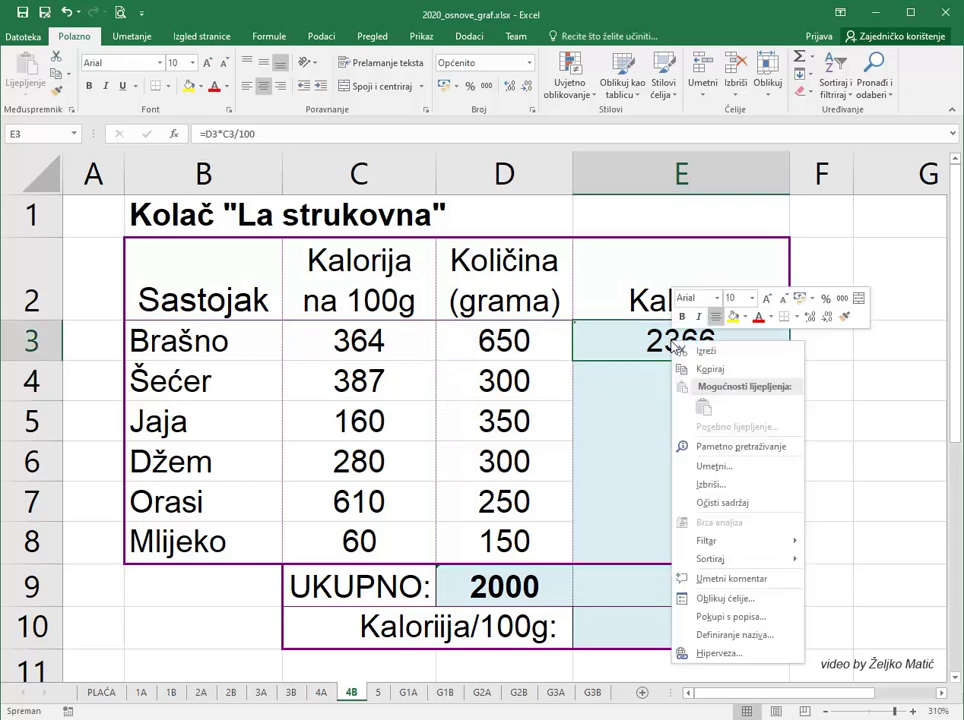
{"action": "left_click", "coordinate": [702, 369]}
{"action": "left_click_drag", "start_coordinate": [660, 374], "coordinate": [678, 541]}
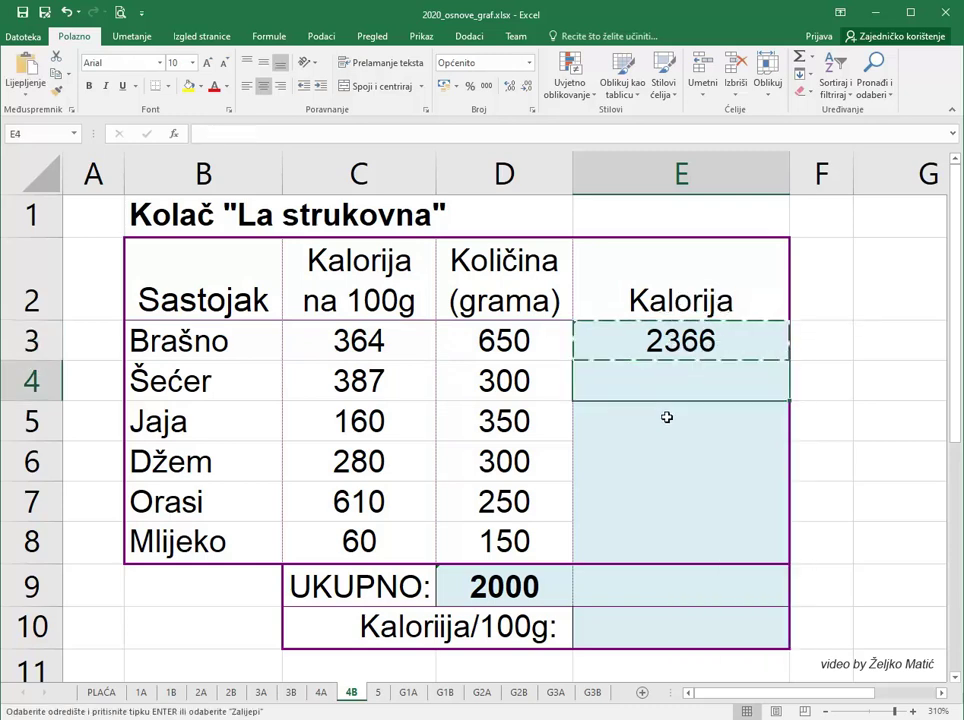
{"action": "right_click", "coordinate": [628, 387]}
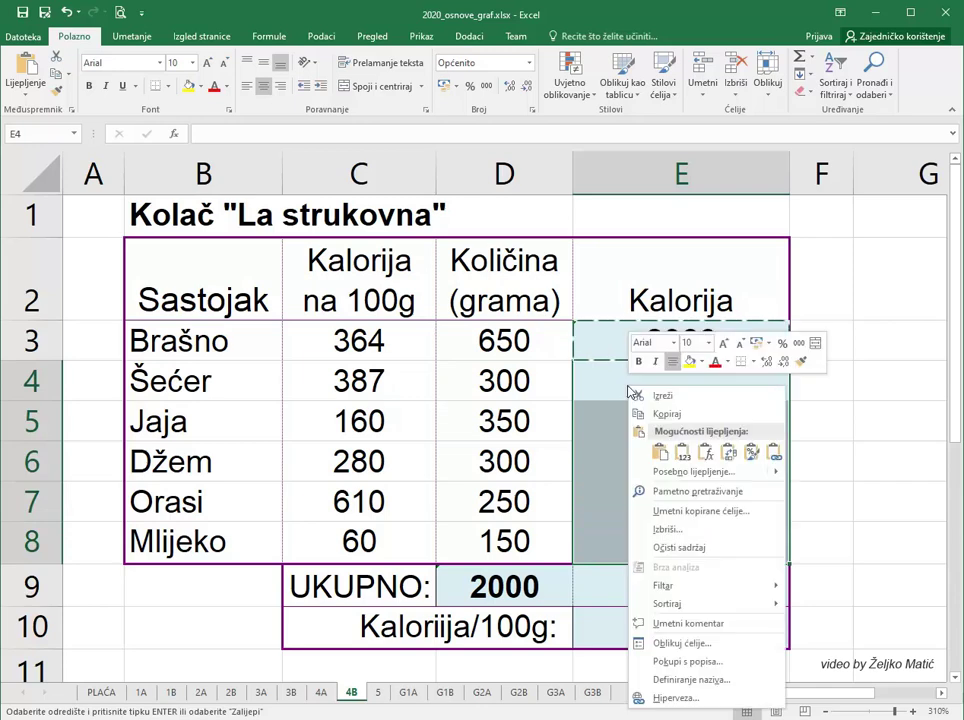
{"action": "left_click", "coordinate": [705, 453]}
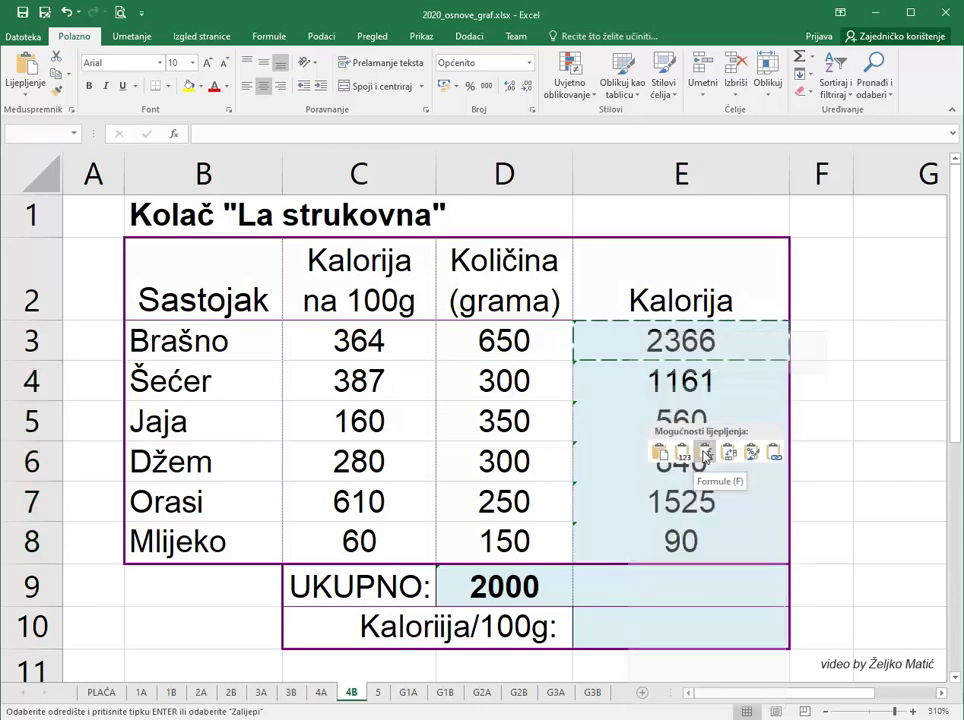
{"action": "left_click", "coordinate": [683, 585]}
{"action": "type", "text": "="}
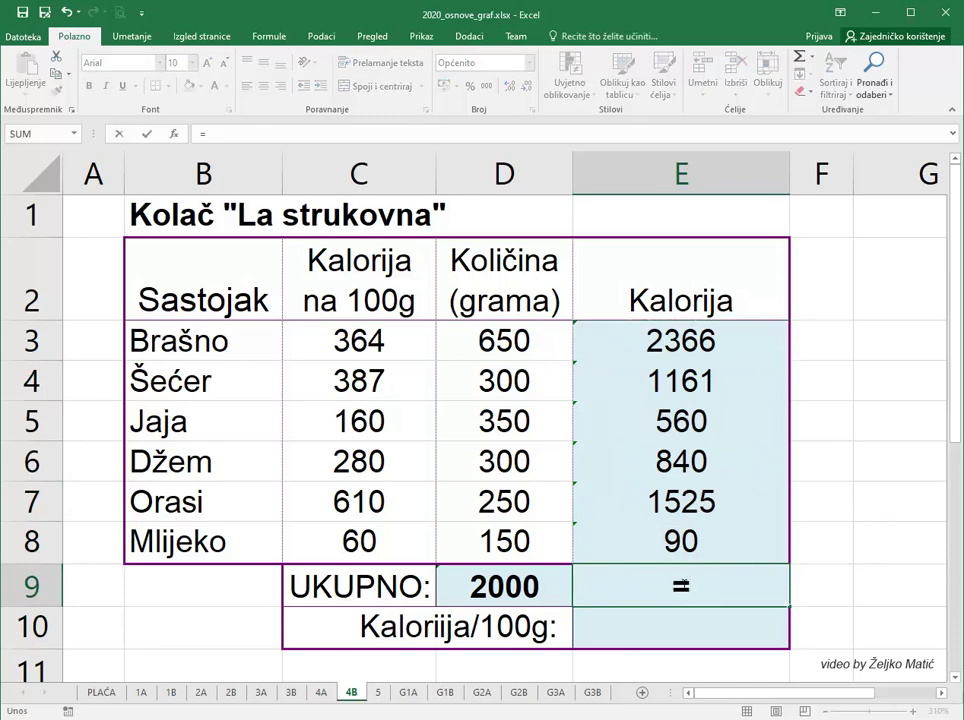
{"action": "type", "text": "SUM"}
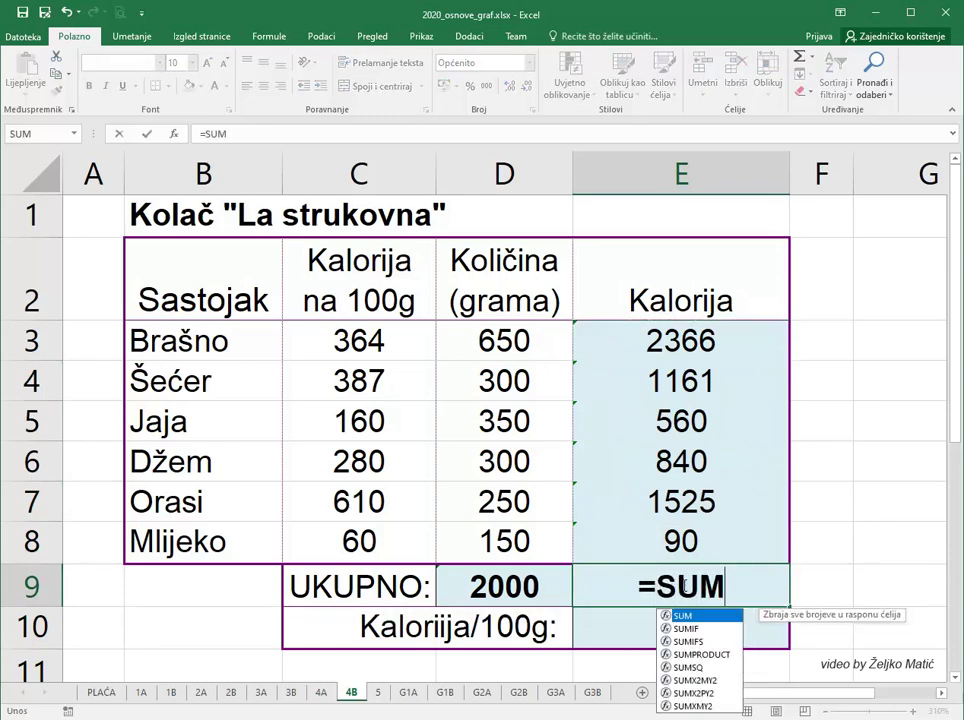
{"action": "type", "text": "("}
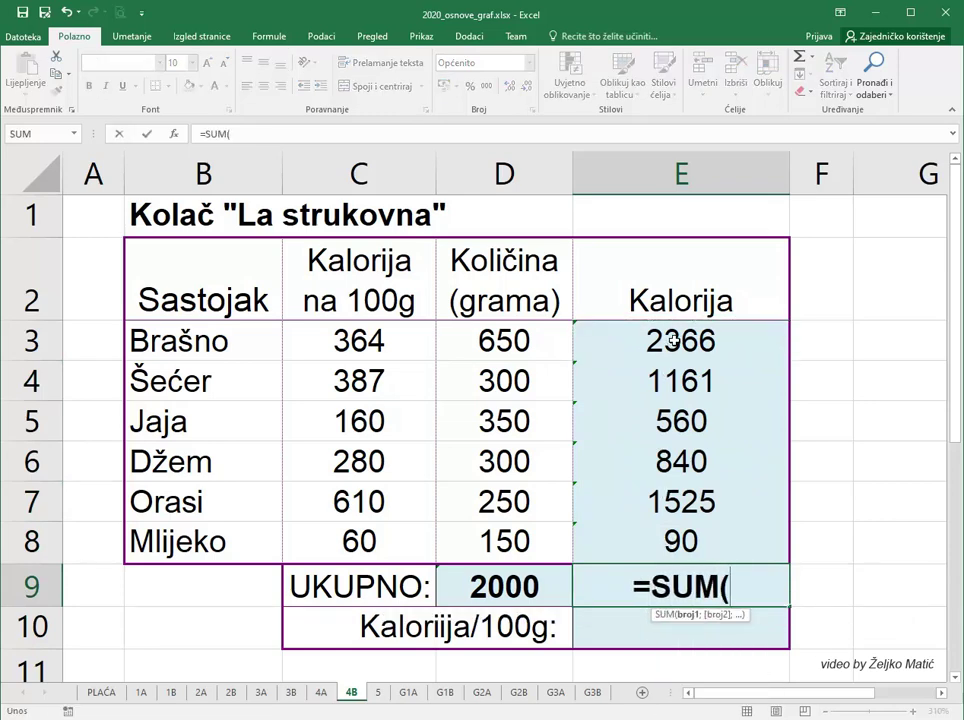
Step: Complete =SUM(E3:E8) in E9, totalling 6542 calories
{"action": "left_click_drag", "start_coordinate": [680, 341], "coordinate": [721, 530]}
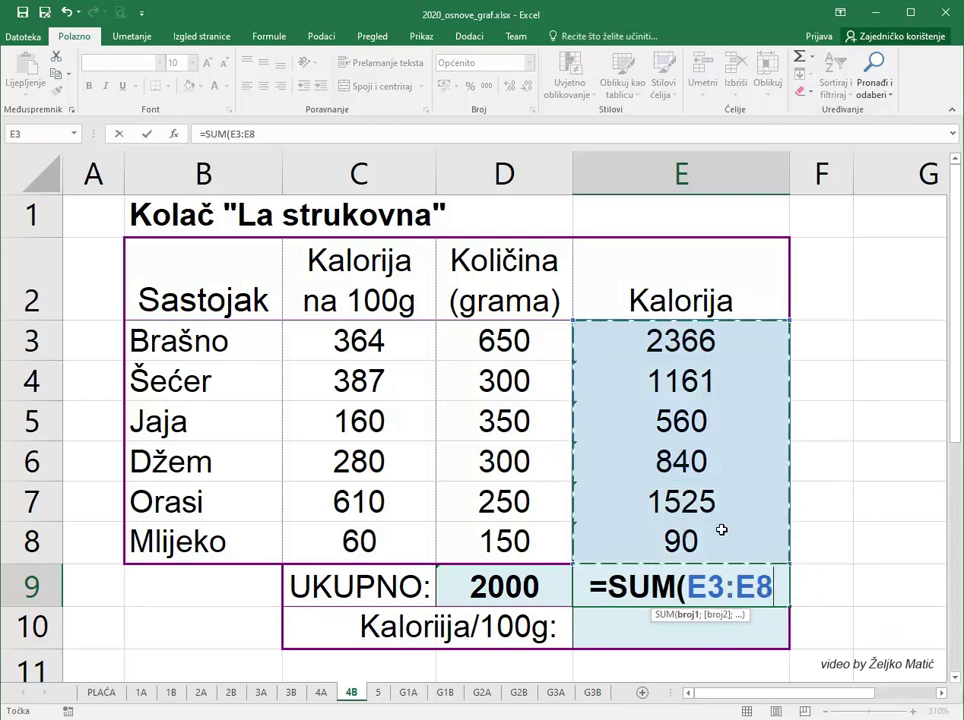
{"action": "type", "text": ")"}
{"action": "key", "text": "Return"}
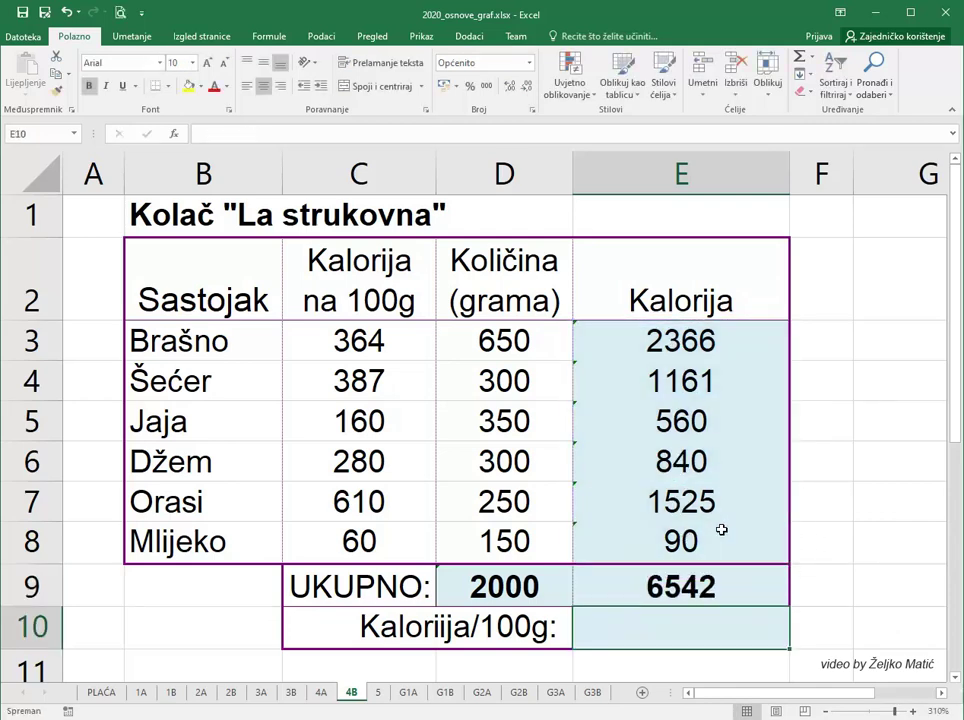
Step: Make row 10 slightly taller
{"action": "type", "text": "="}
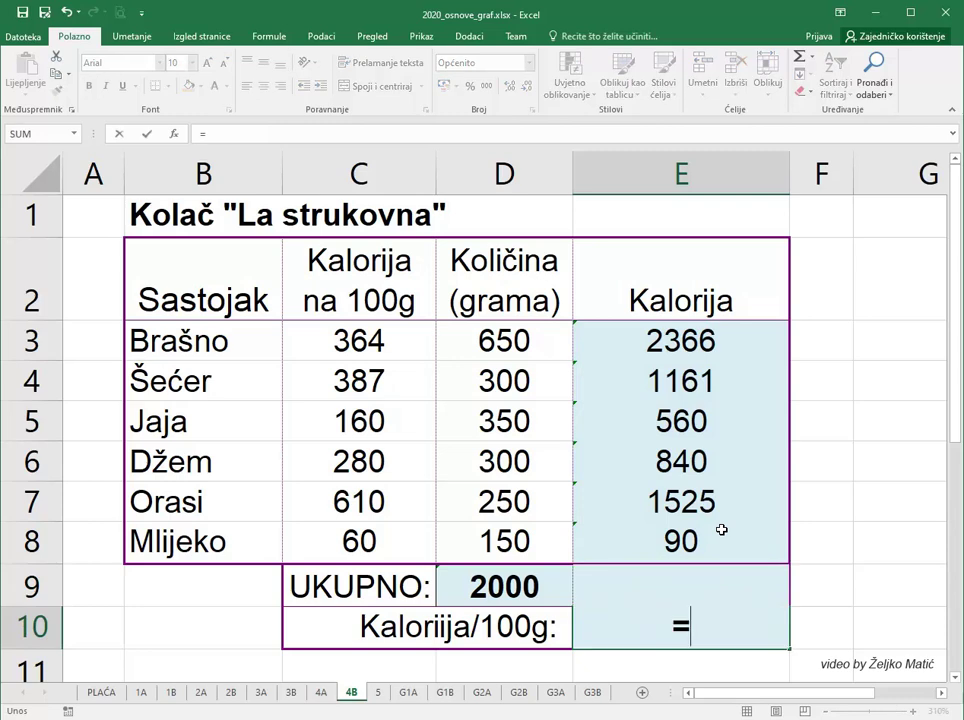
{"action": "key", "text": "Escape"}
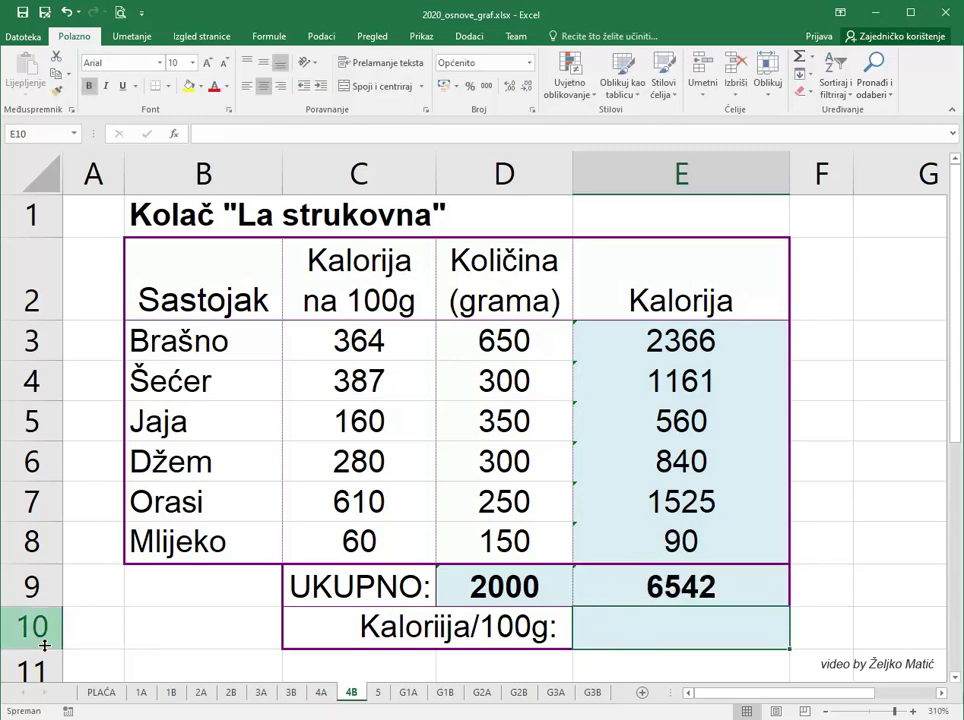
{"action": "left_click_drag", "start_coordinate": [35, 648], "coordinate": [35, 658]}
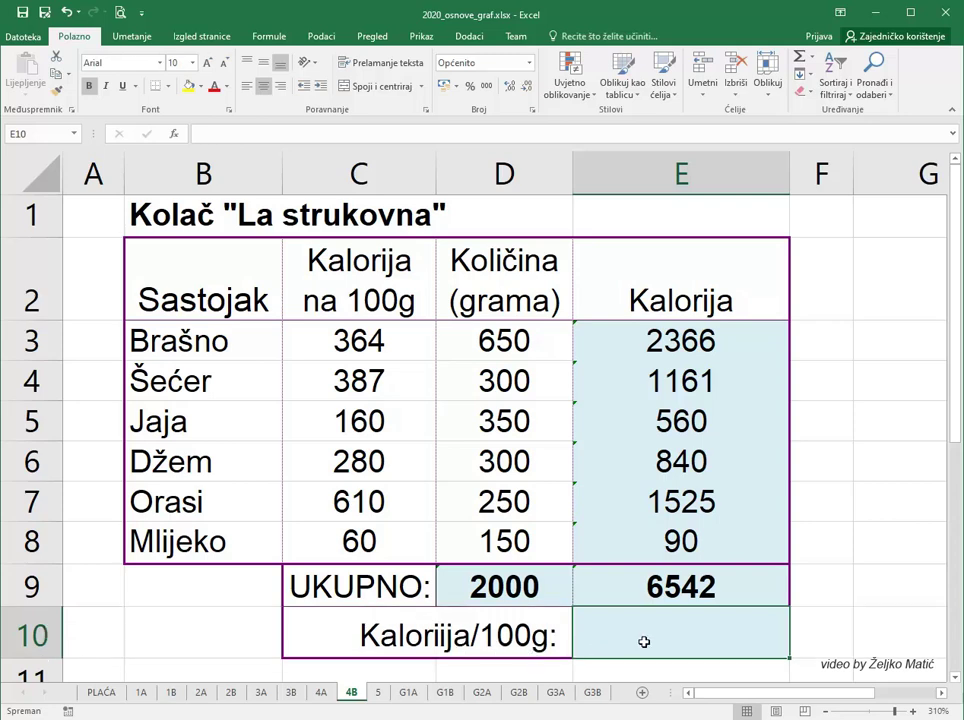
Step: Enter =E9/D9*100 in E10 to show 327,1 calories per 100 g
{"action": "key", "text": "Up"}
{"action": "type", "text": "="}
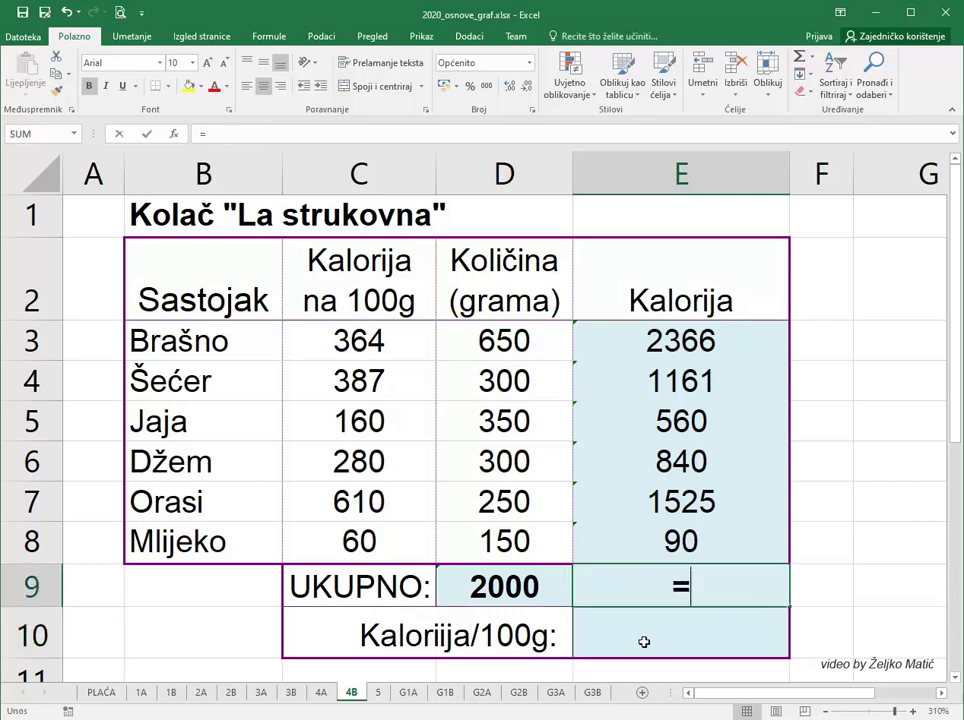
{"action": "key", "text": "Escape"}
{"action": "key", "text": "Down"}
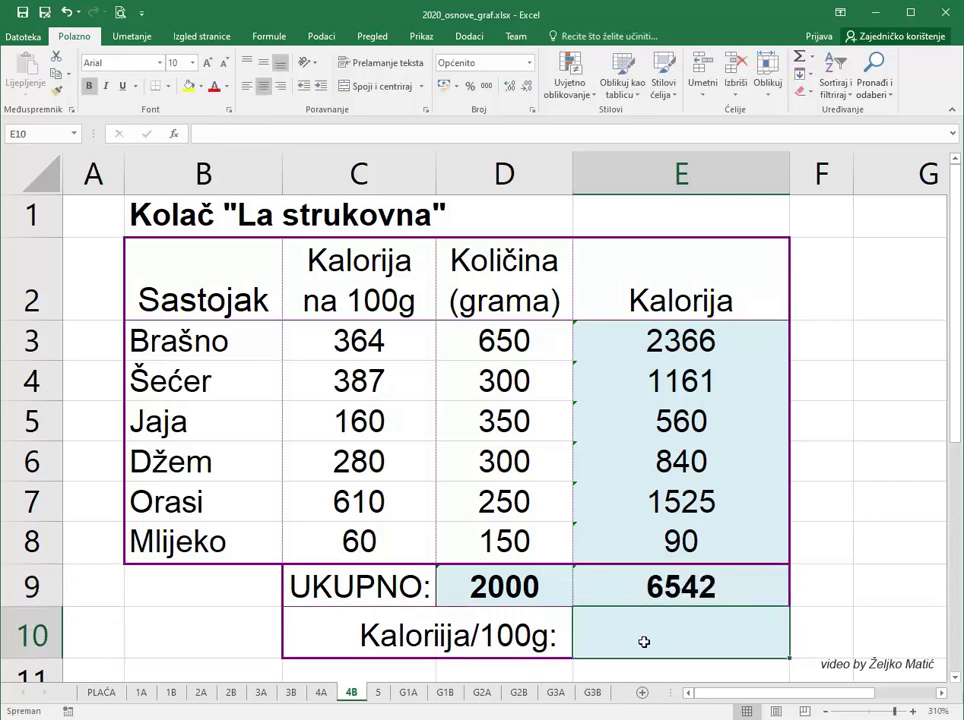
{"action": "type", "text": "="}
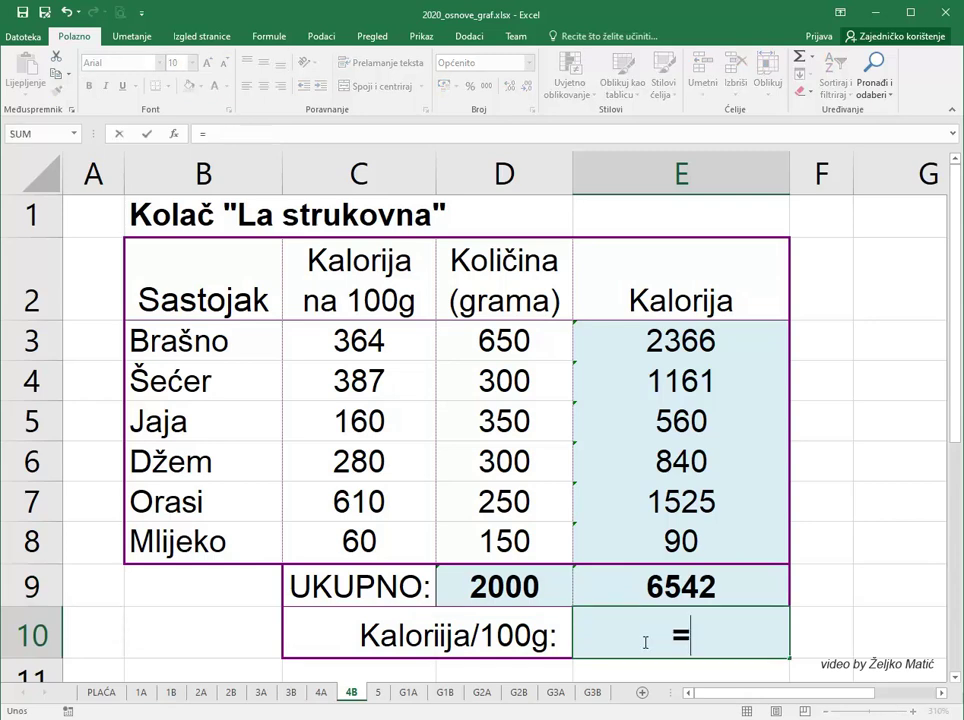
{"action": "left_click", "coordinate": [680, 583]}
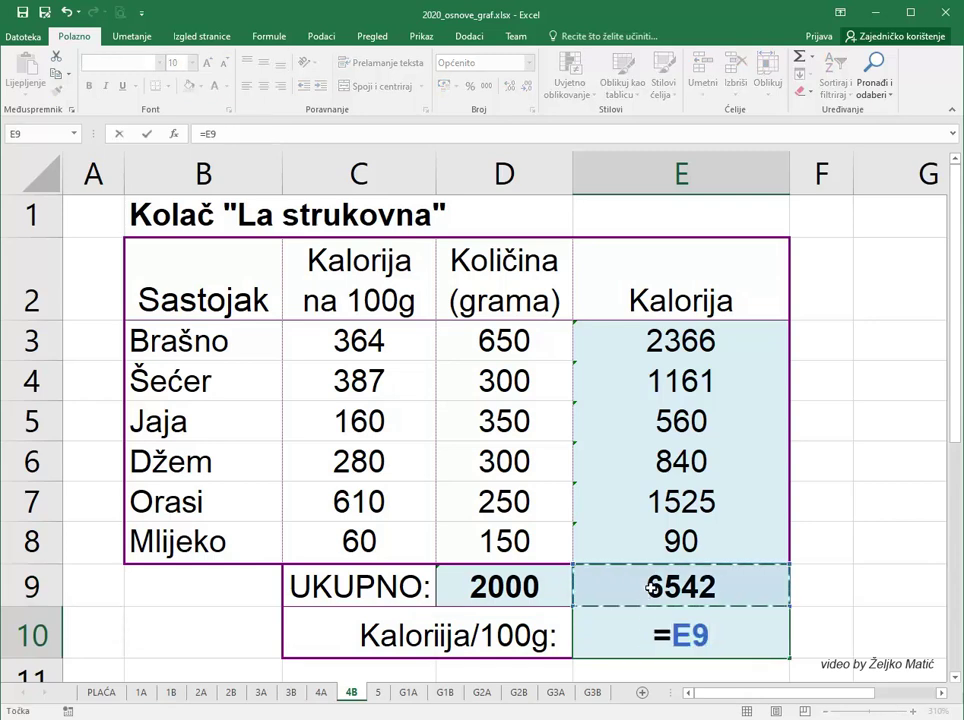
{"action": "type", "text": "/"}
{"action": "left_click", "coordinate": [522, 591]}
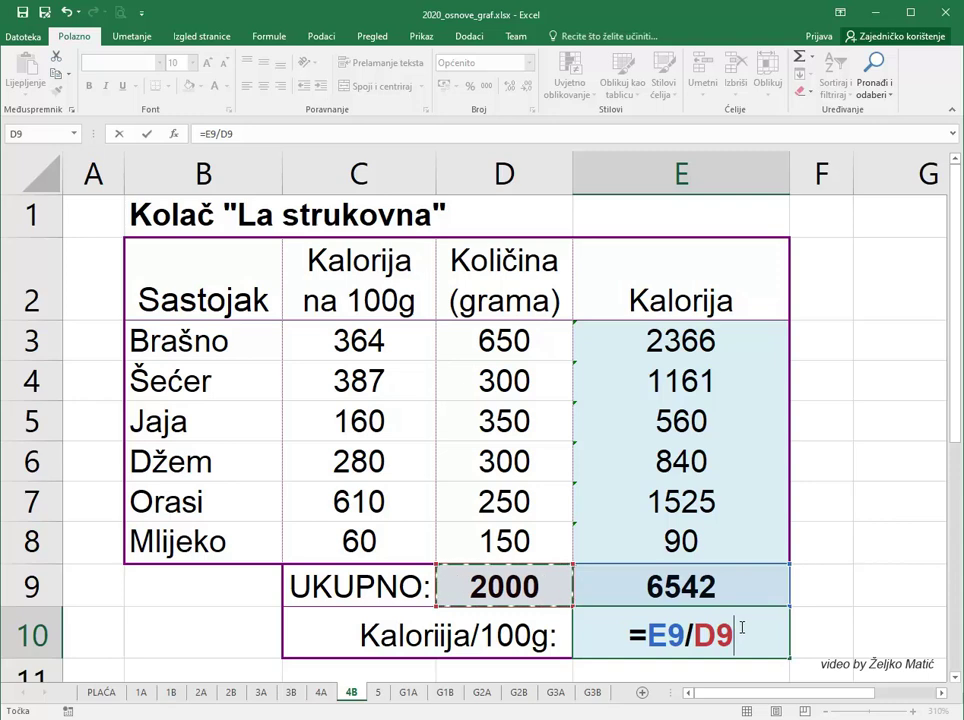
{"action": "type", "text": "*100"}
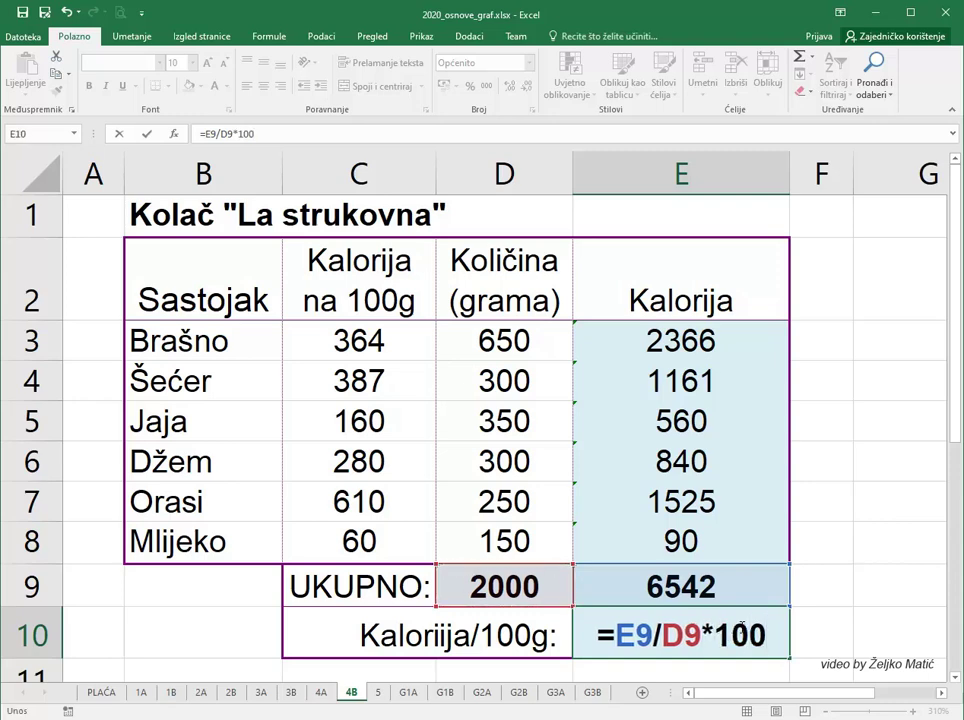
{"action": "key", "text": "Return"}
{"action": "key", "text": "Return"}
{"action": "scroll", "coordinate": [738, 623], "scroll_direction": "up", "scroll_amount": 1}
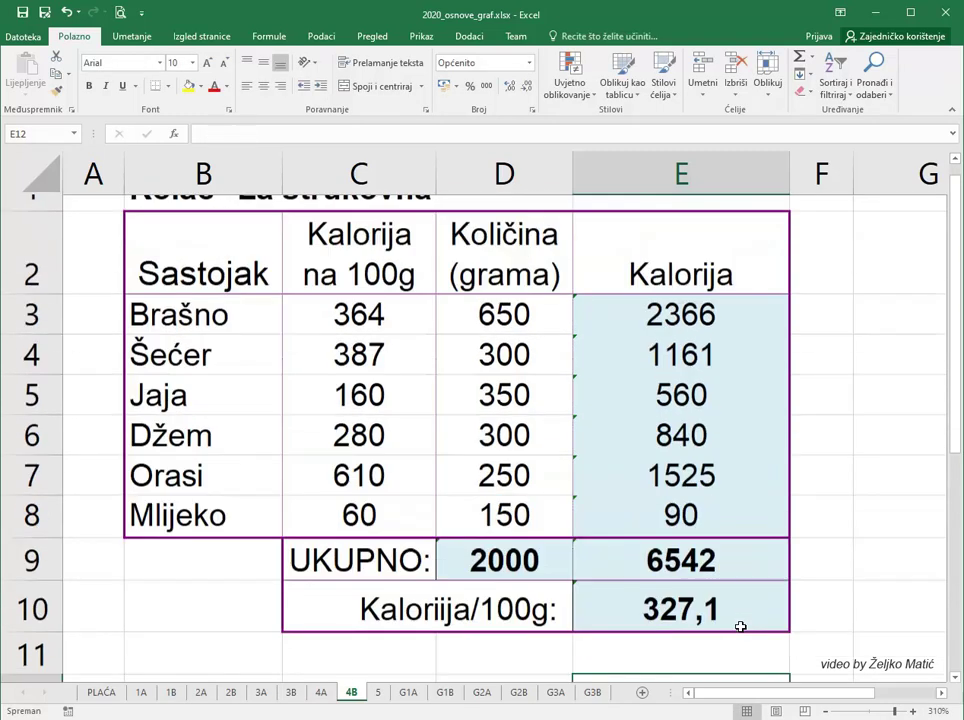
Step: On sheet 5, enter =G3-F3 in H3 to get the days stayed
{"action": "left_click", "coordinate": [379, 692]}
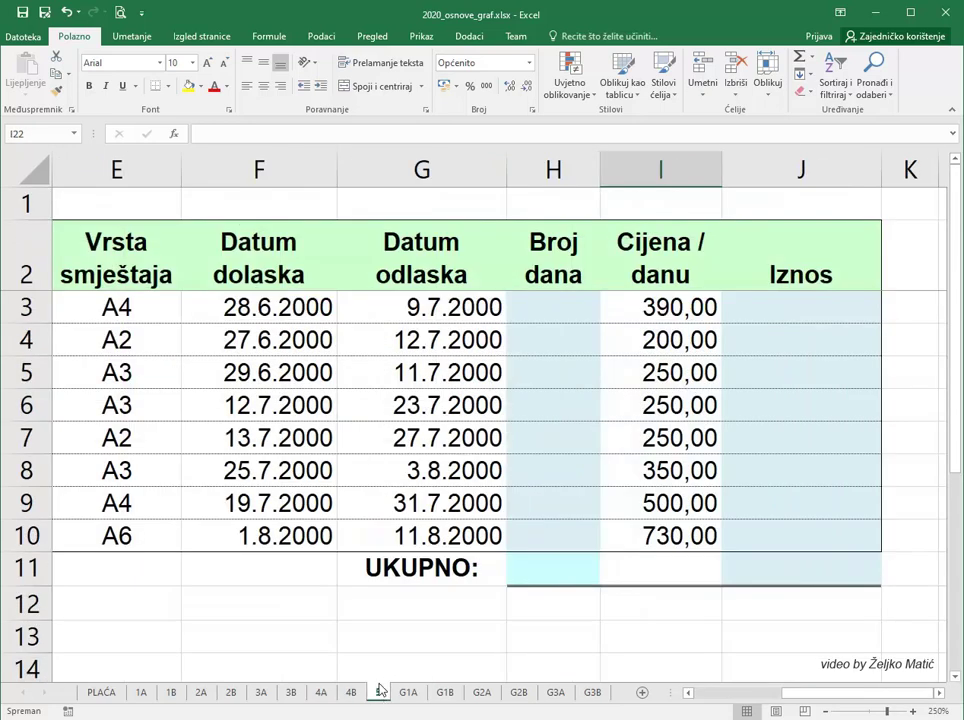
{"action": "left_click", "coordinate": [527, 307]}
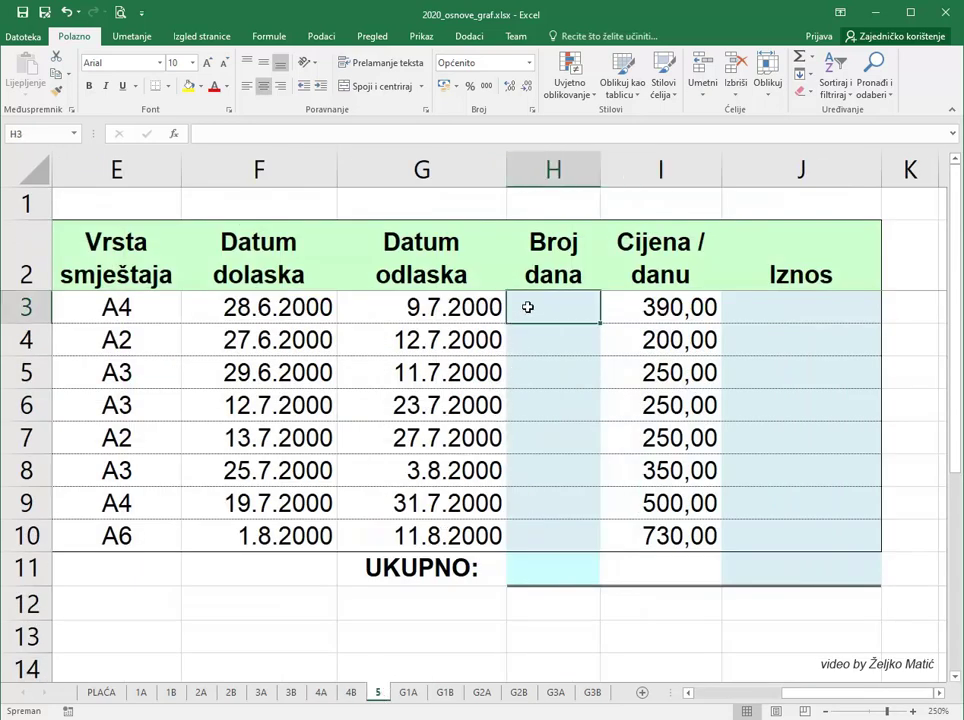
{"action": "type", "text": "="}
{"action": "left_click", "coordinate": [470, 302]}
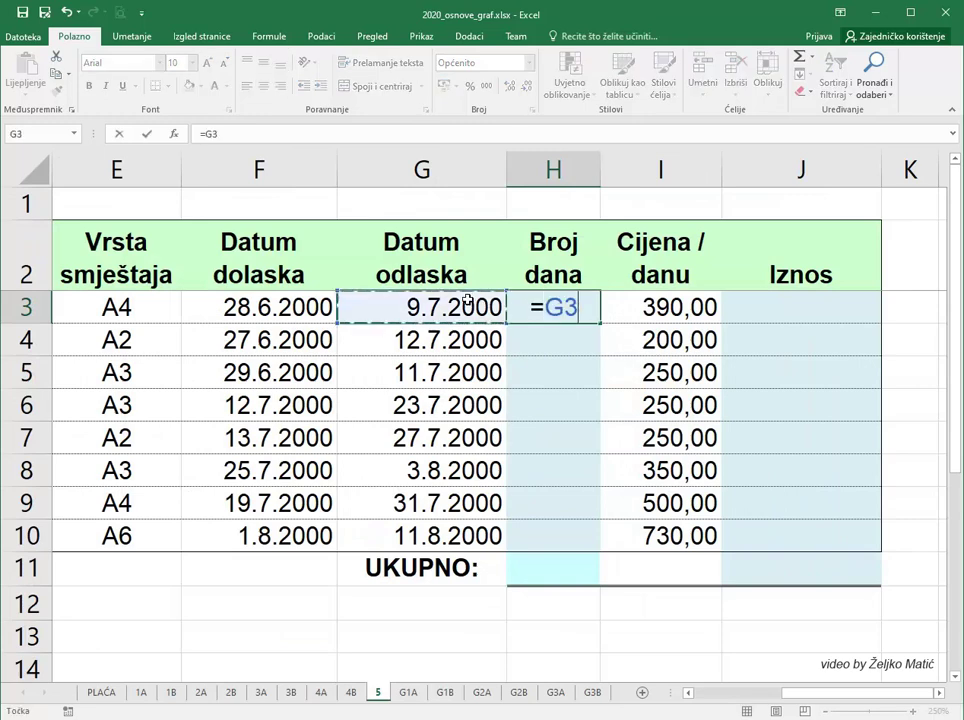
{"action": "type", "text": "-"}
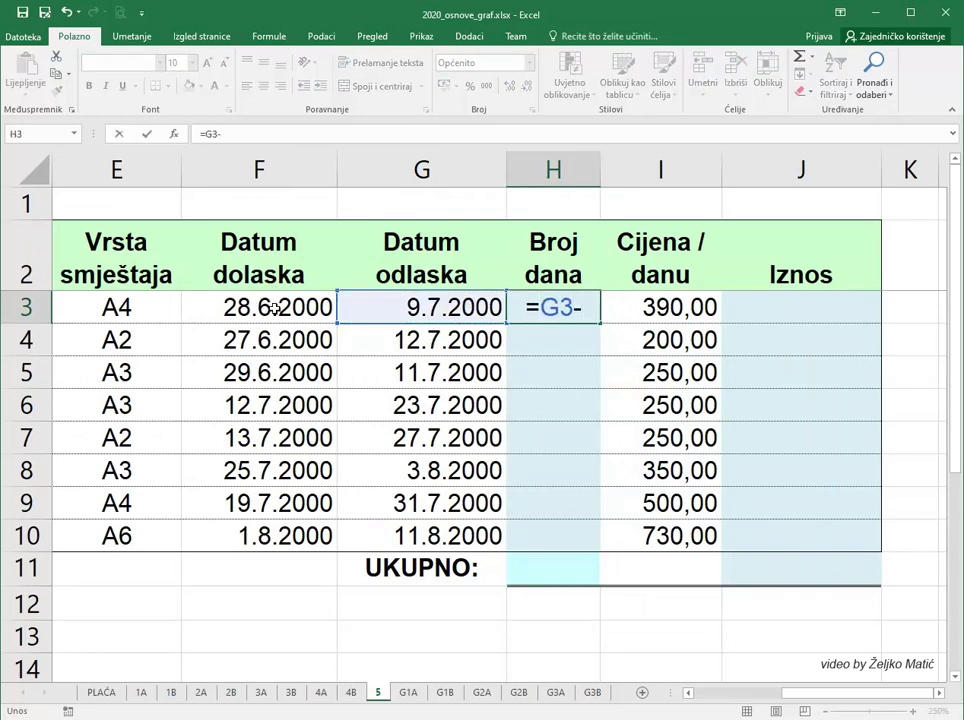
{"action": "left_click", "coordinate": [275, 309]}
{"action": "key", "text": "Return"}
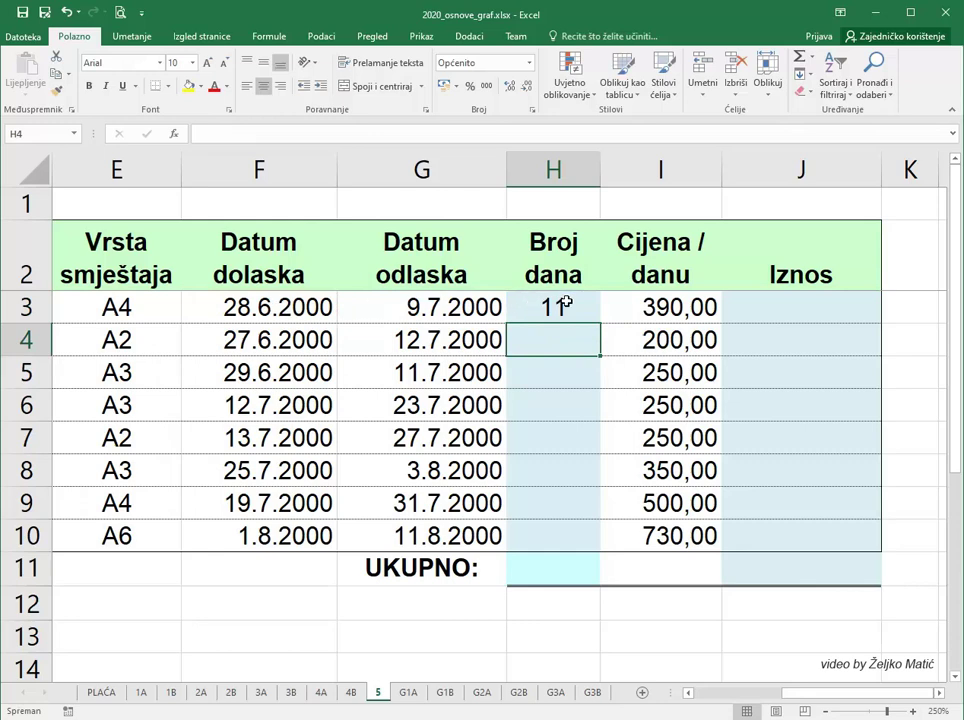
Step: Copy the H3 formula and paste it as formulas into H4:H10
{"action": "left_click", "coordinate": [565, 309]}
{"action": "right_click", "coordinate": [567, 310]}
{"action": "left_click", "coordinate": [595, 333]}
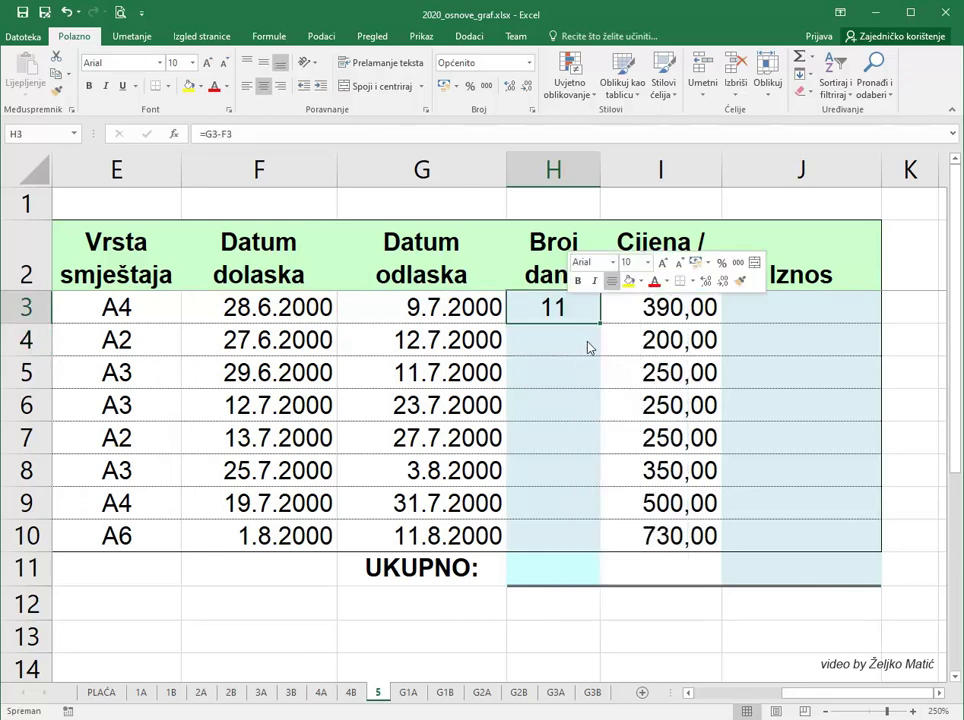
{"action": "mouse_move", "coordinate": [577, 338]}
{"action": "left_mouse_down"}
{"action": "mouse_move", "coordinate": [543, 466]}
{"action": "mouse_move", "coordinate": [542, 527]}
{"action": "left_mouse_up"}
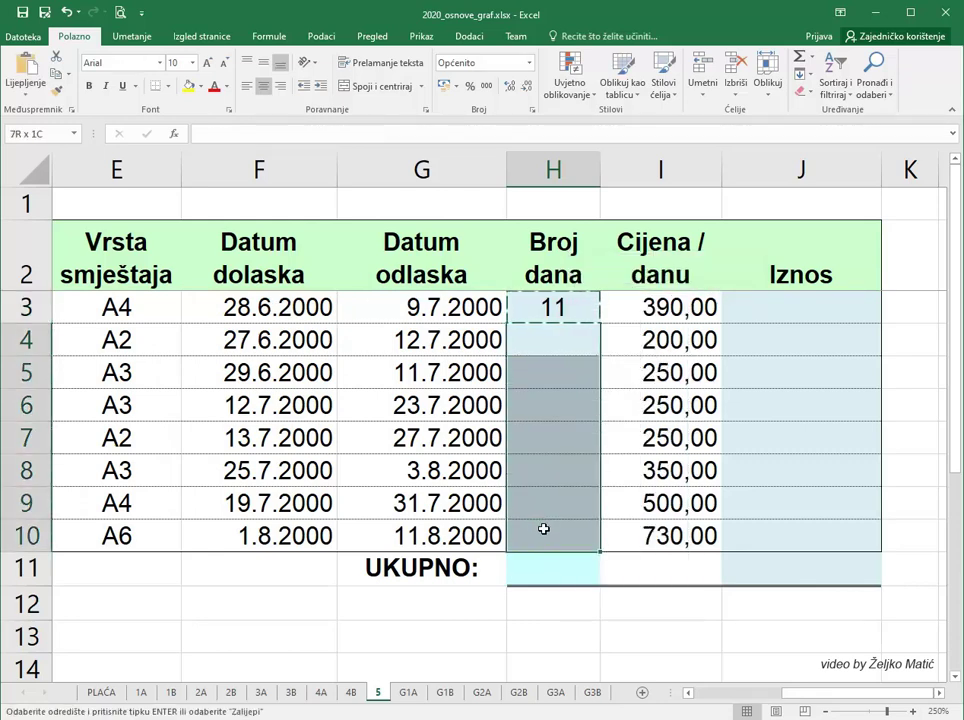
{"action": "right_click", "coordinate": [542, 527]}
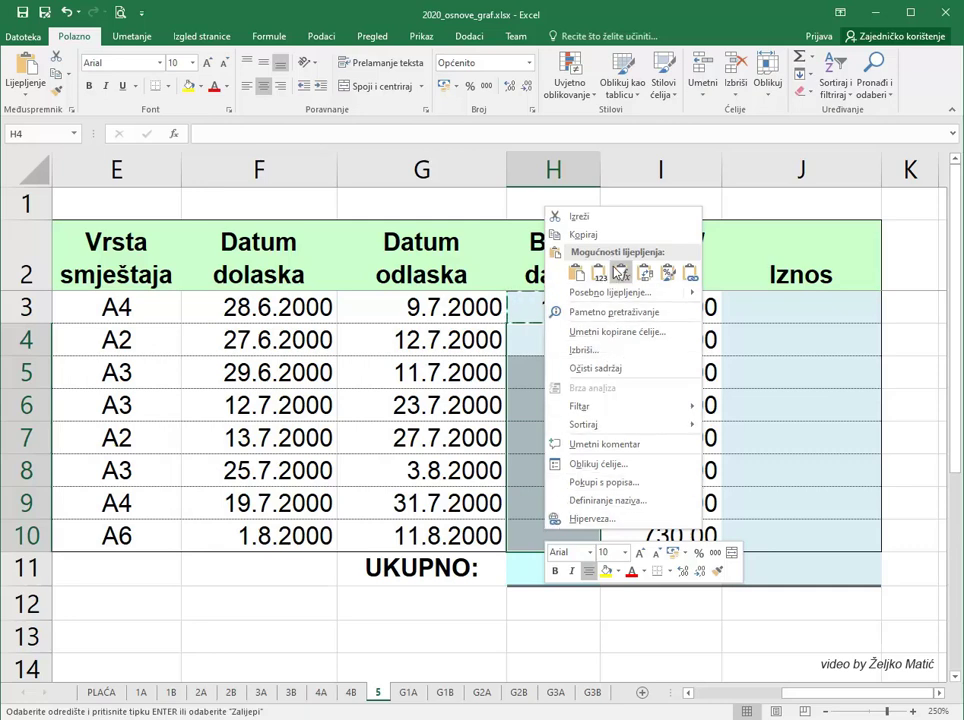
{"action": "left_click", "coordinate": [621, 273]}
Step: Total the days in H11 with =SUM(H3:H10), giving 94
{"action": "left_click", "coordinate": [539, 562]}
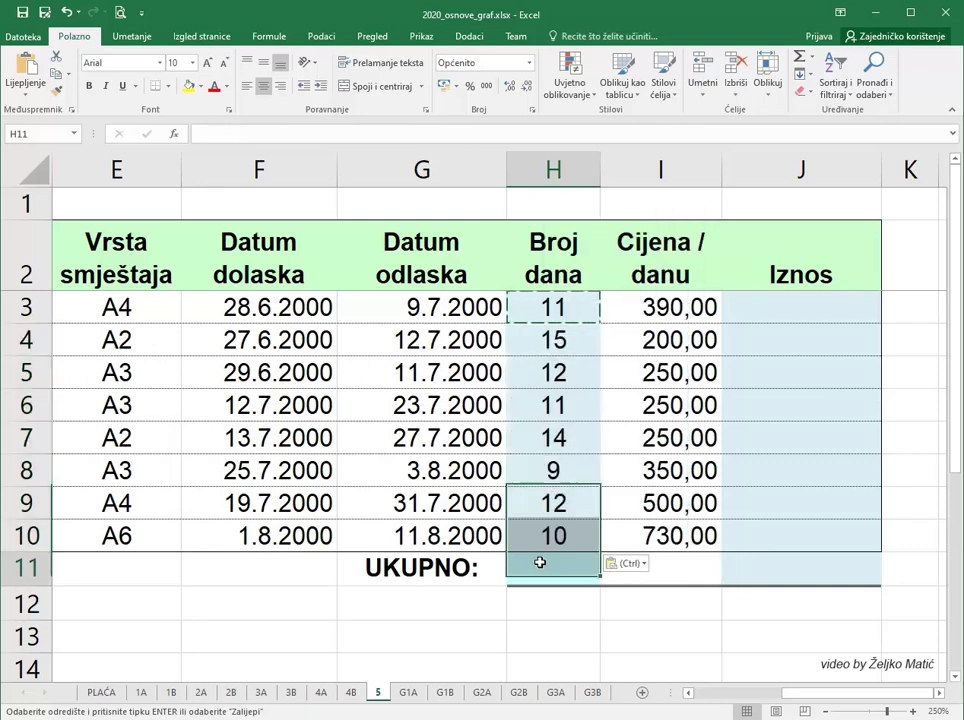
{"action": "type", "text": "="}
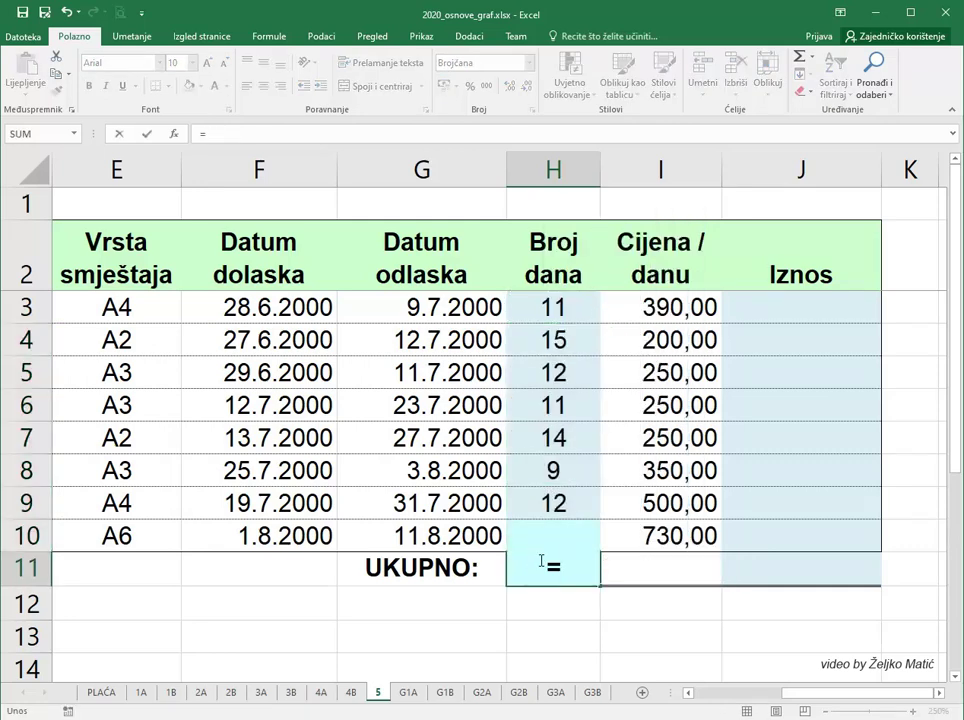
{"action": "type", "text": "SUM("}
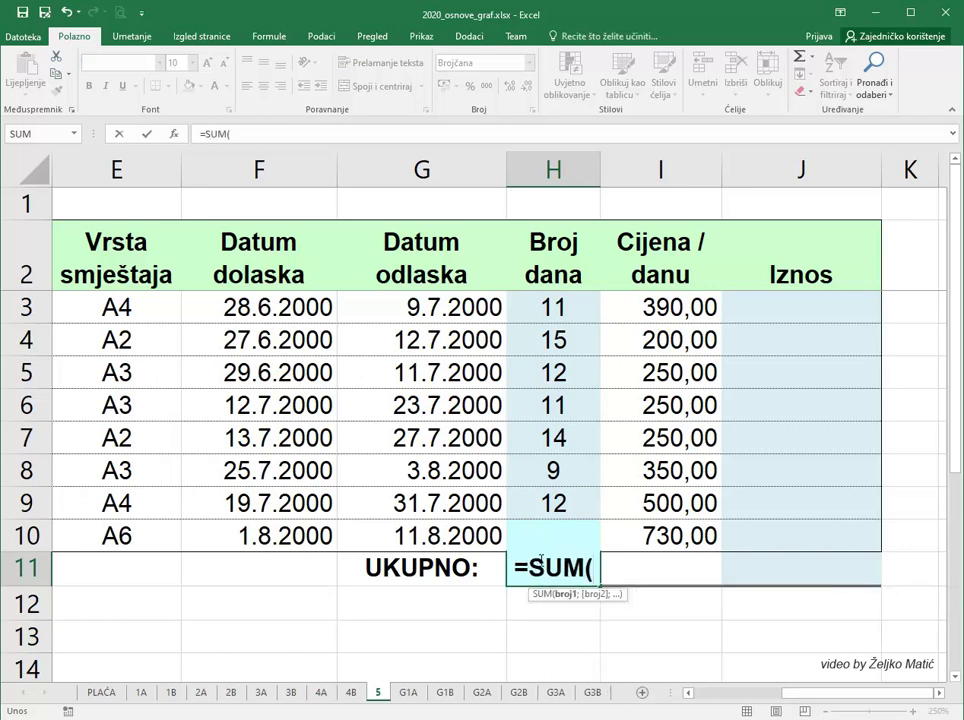
{"action": "left_click_drag", "start_coordinate": [529, 306], "coordinate": [549, 534]}
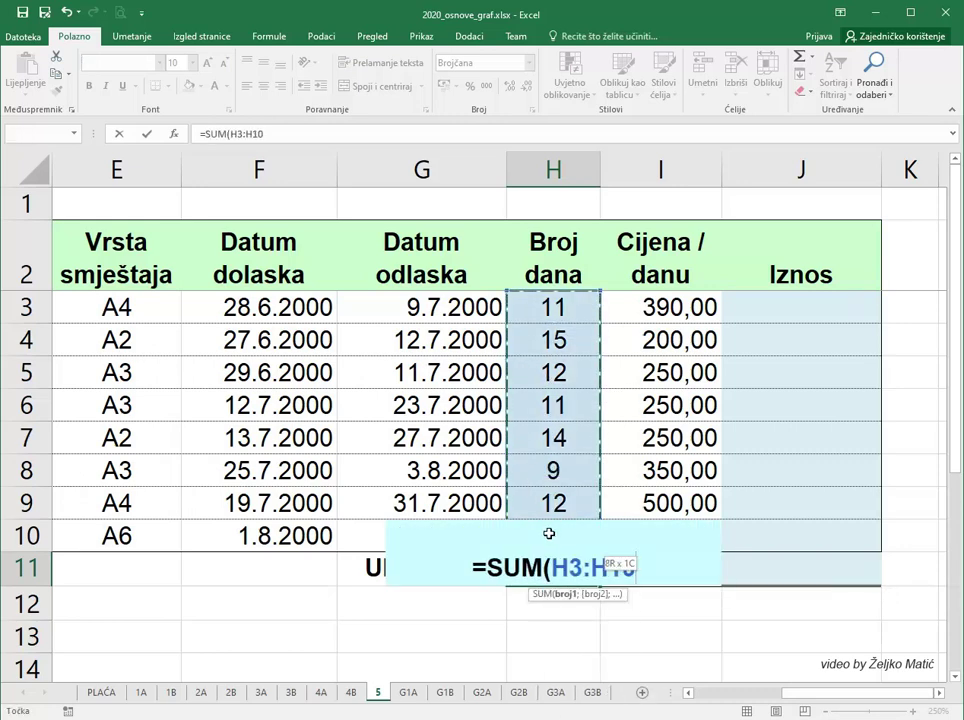
{"action": "type", "text": ")"}
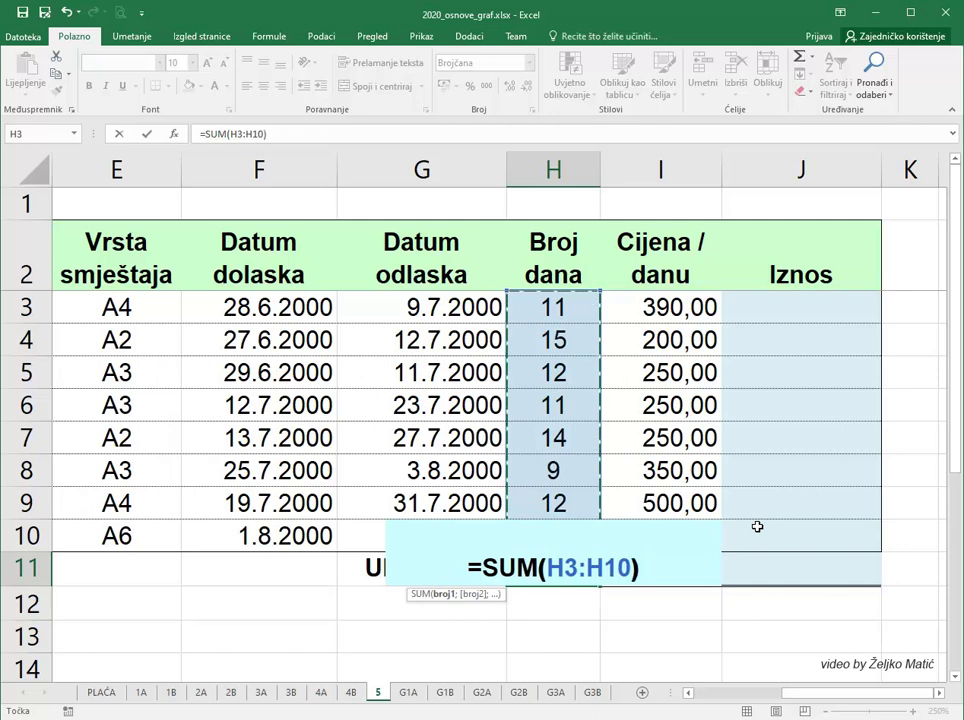
{"action": "key", "text": "Return"}
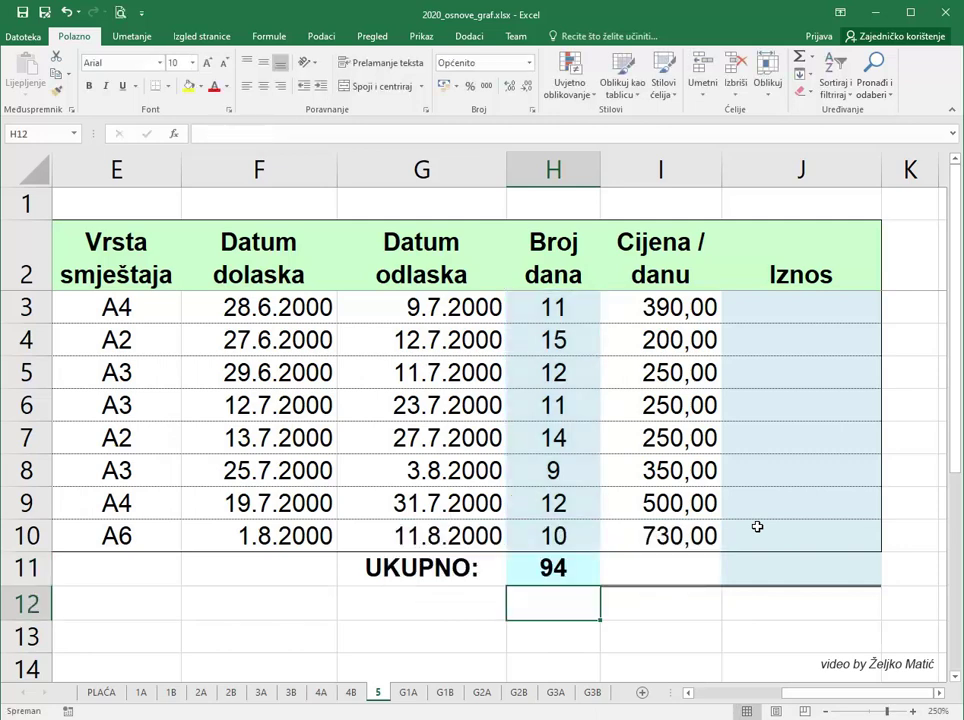
{"action": "left_click", "coordinate": [759, 303]}
Step: Fill J3:J10 with days times daily price (=H3*I3) in accounting currency format
{"action": "type", "text": "="}
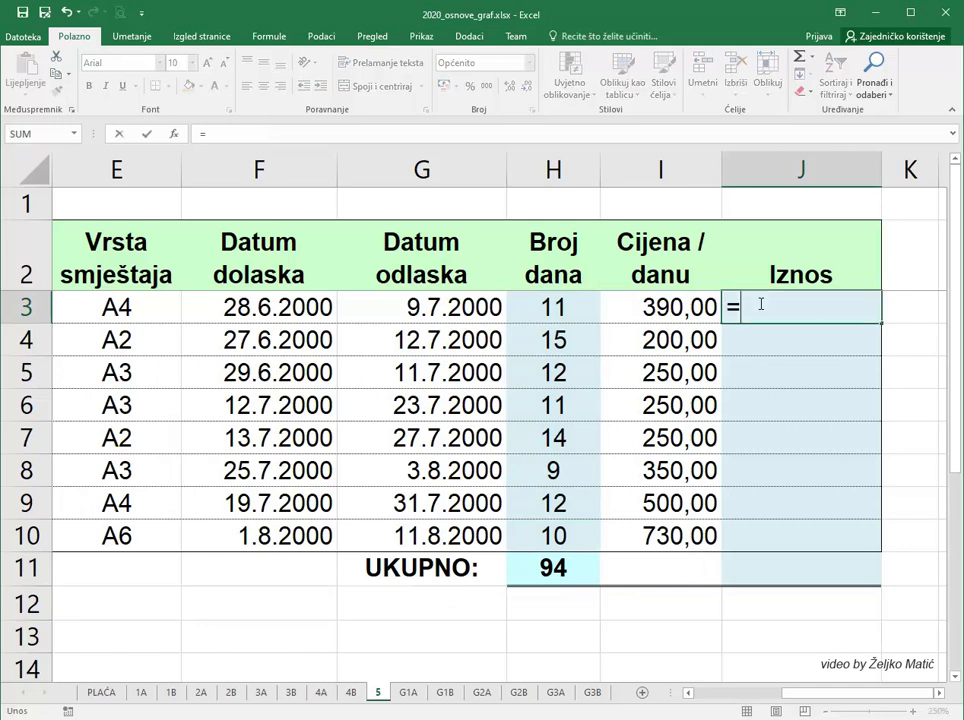
{"action": "left_click", "coordinate": [577, 313]}
{"action": "type", "text": "*"}
{"action": "left_click", "coordinate": [680, 312]}
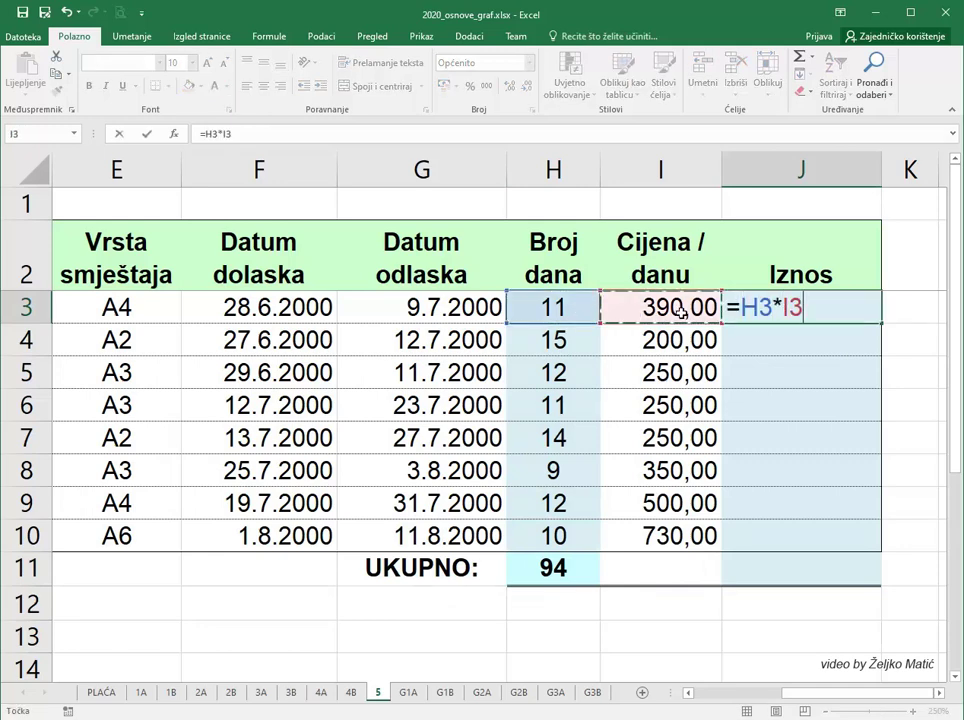
{"action": "key", "text": "Return"}
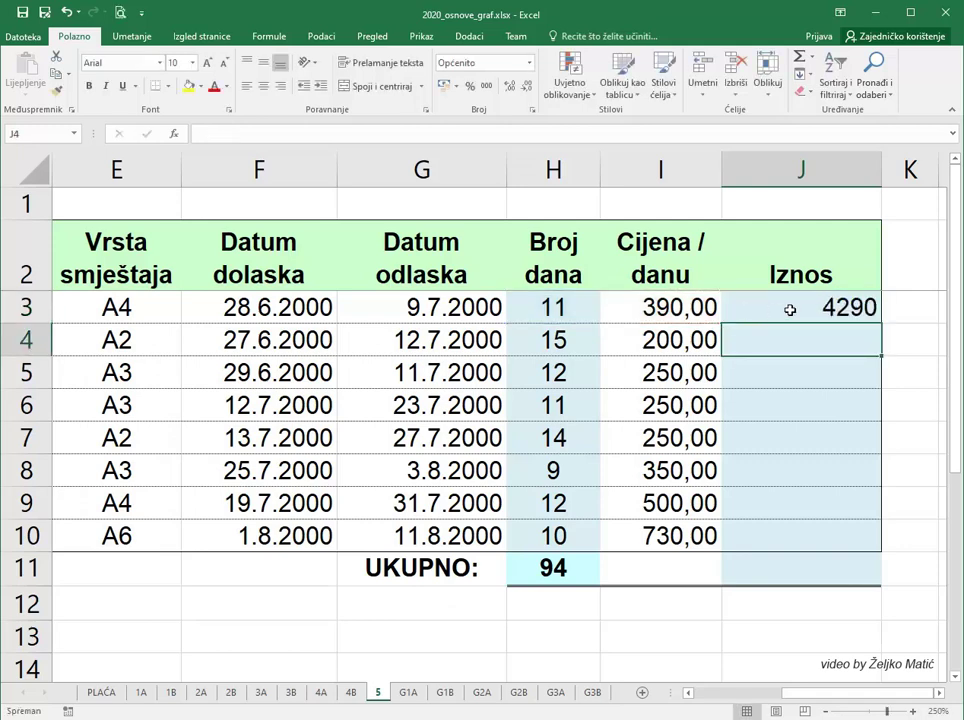
{"action": "left_click", "coordinate": [795, 308]}
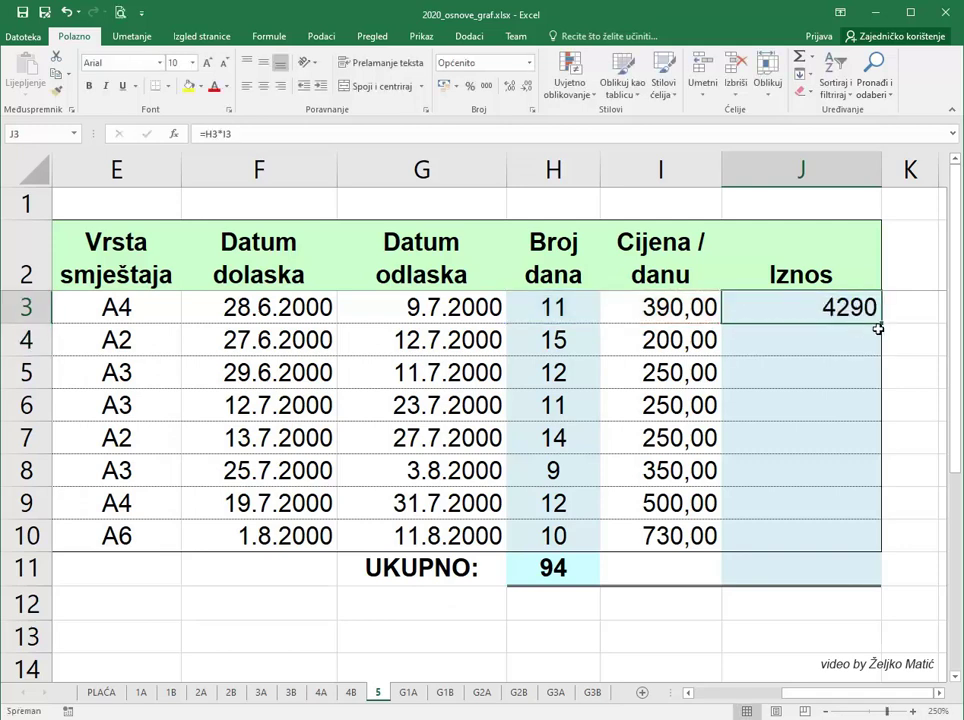
{"action": "left_click_drag", "start_coordinate": [882, 324], "coordinate": [861, 549]}
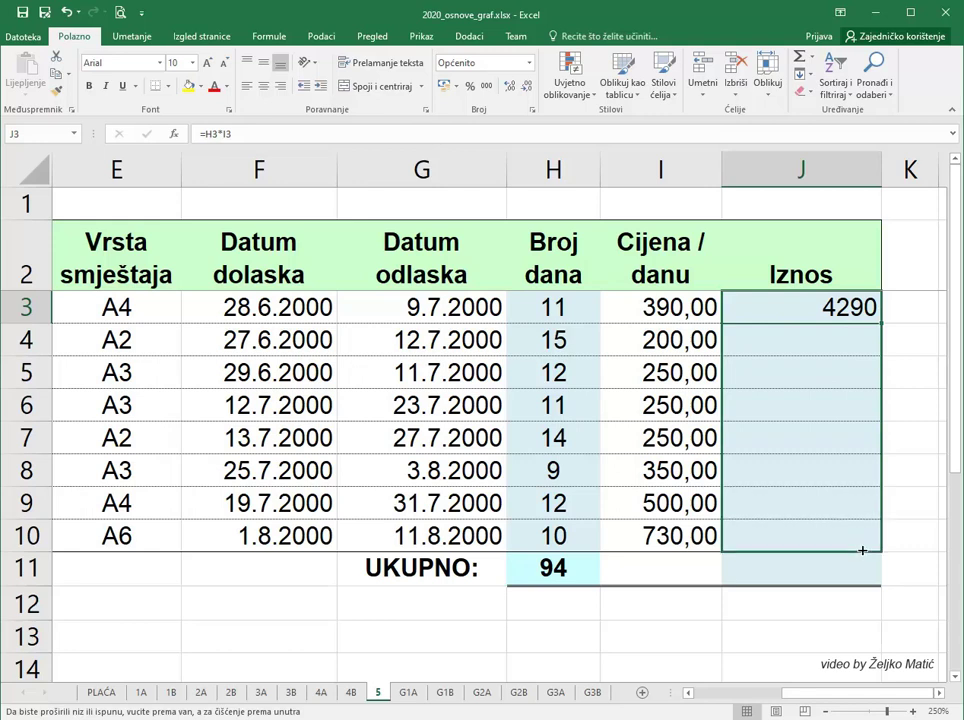
{"action": "left_click", "coordinate": [443, 86]}
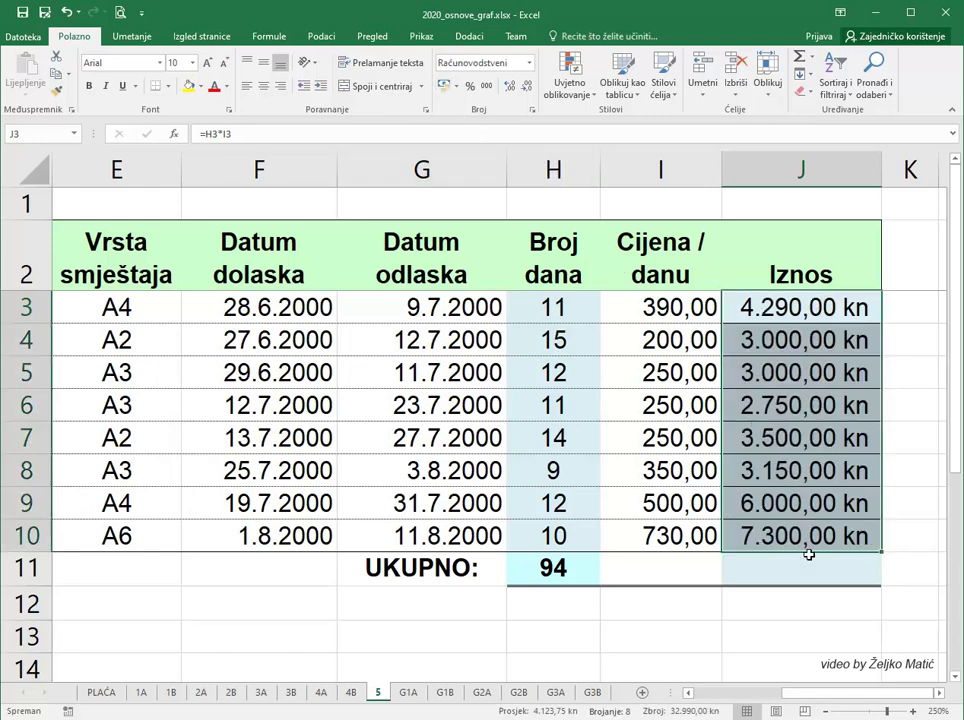
Step: Total the amounts in J11 with =SUM(J3:J10), giving 32.990,00 kn
{"action": "left_click", "coordinate": [797, 569]}
{"action": "type", "text": "="}
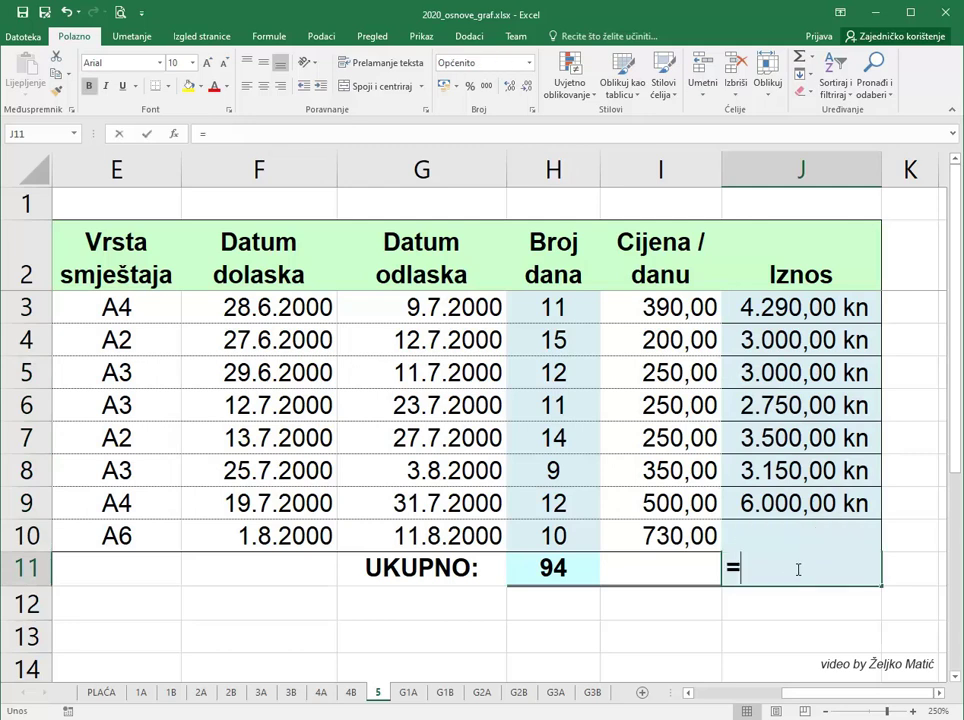
{"action": "type", "text": "SUM"}
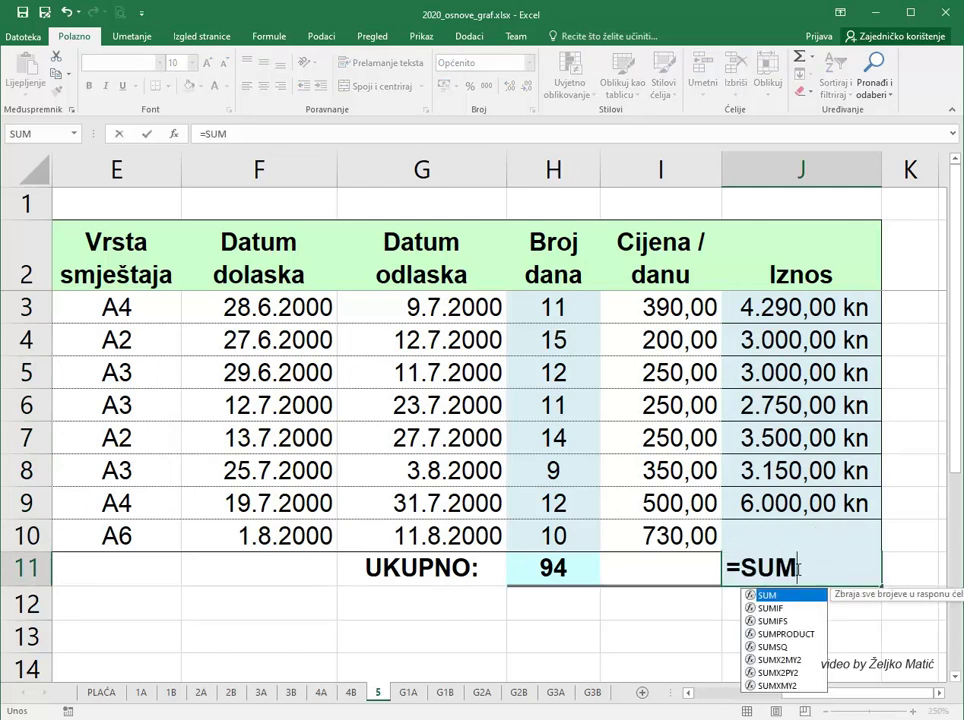
{"action": "type", "text": "("}
{"action": "left_click_drag", "start_coordinate": [800, 307], "coordinate": [781, 530]}
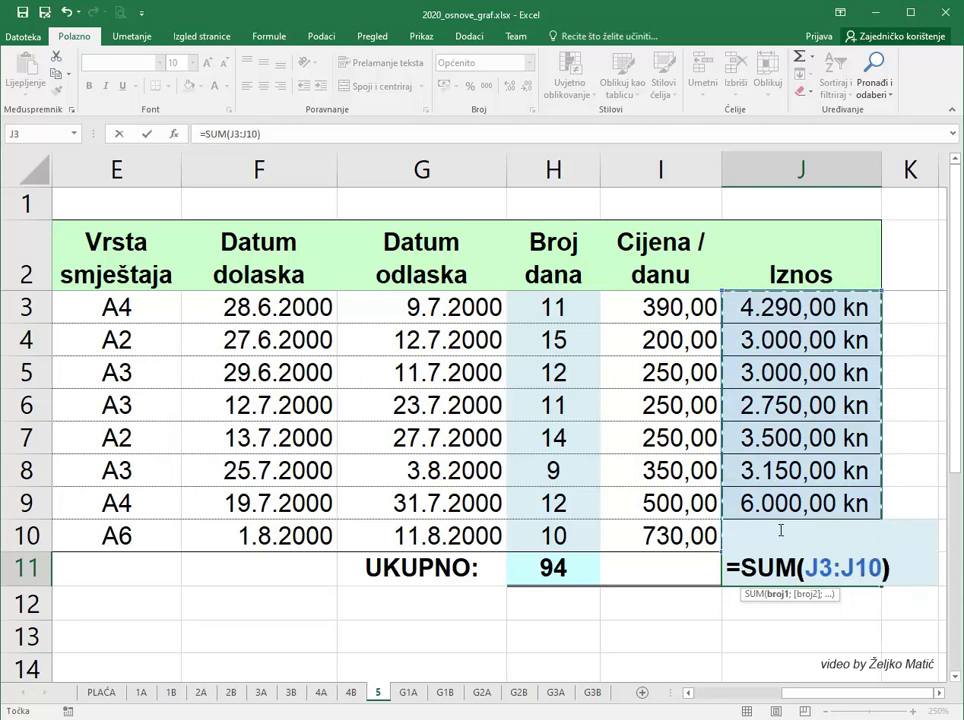
{"action": "key", "text": "Return"}
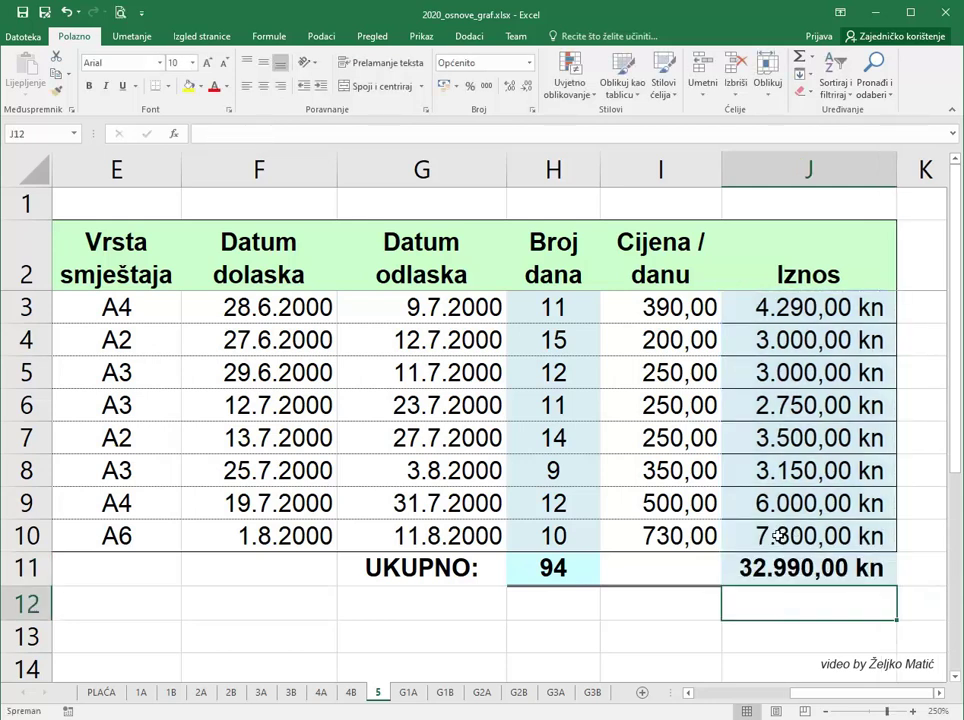
Step: Show the average daily price in I11 with =J11/H11, giving 350,96 kn
{"action": "left_click", "coordinate": [679, 568]}
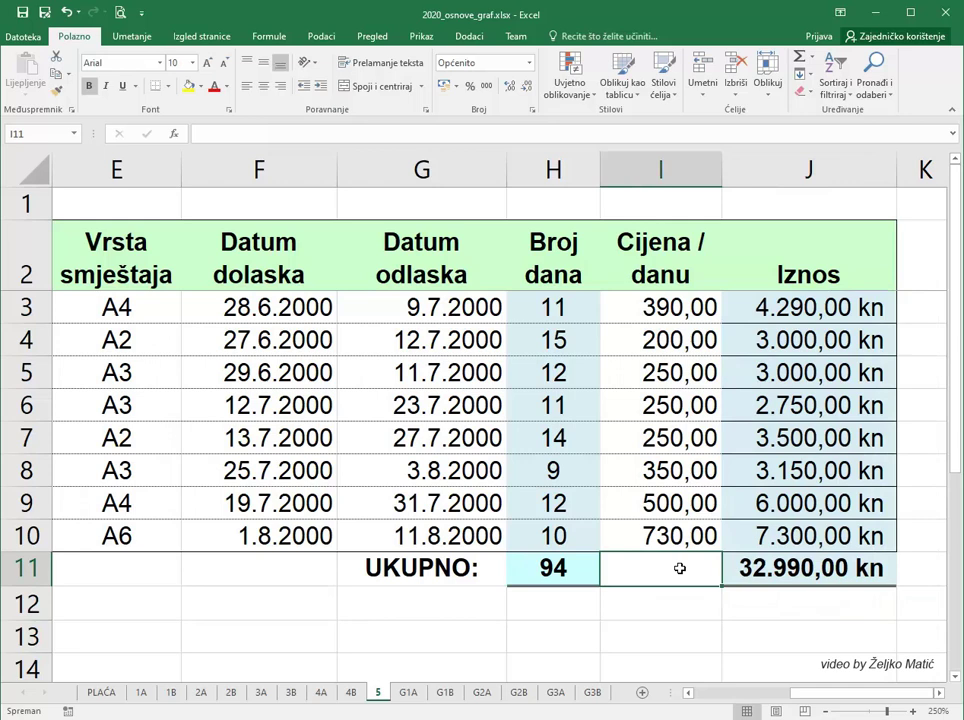
{"action": "type", "text": "="}
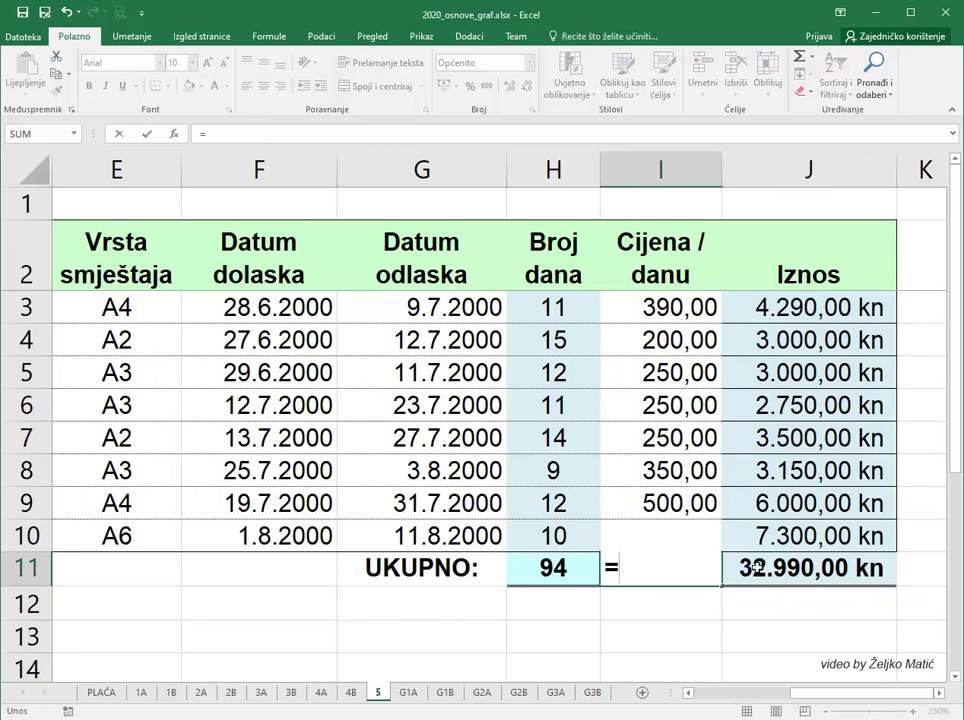
{"action": "left_click", "coordinate": [755, 567]}
{"action": "type", "text": "/"}
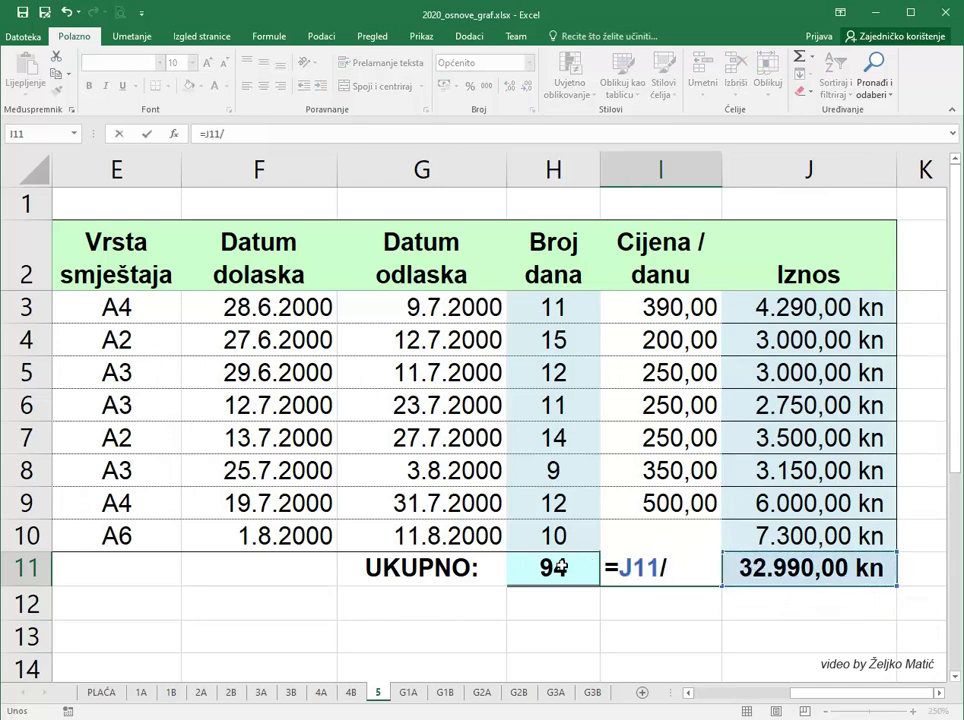
{"action": "left_click", "coordinate": [560, 567]}
{"action": "key", "text": "Return"}
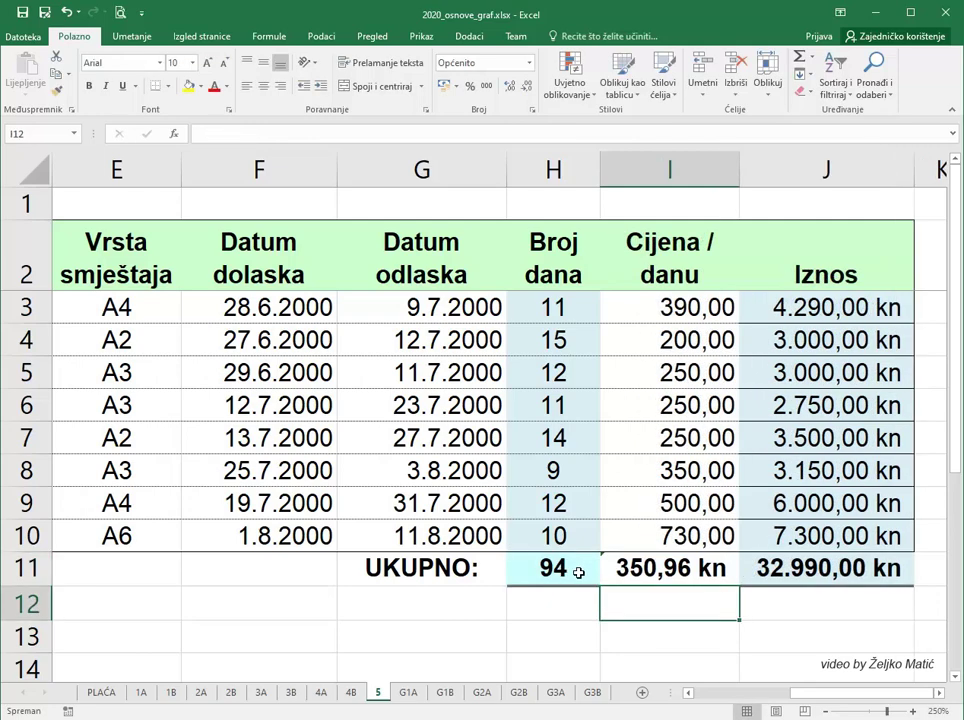
Step: On sheet G1A, insert a 3D clustered column chart of A1:C7 and move it left beneath the table
{"action": "left_click", "coordinate": [409, 693]}
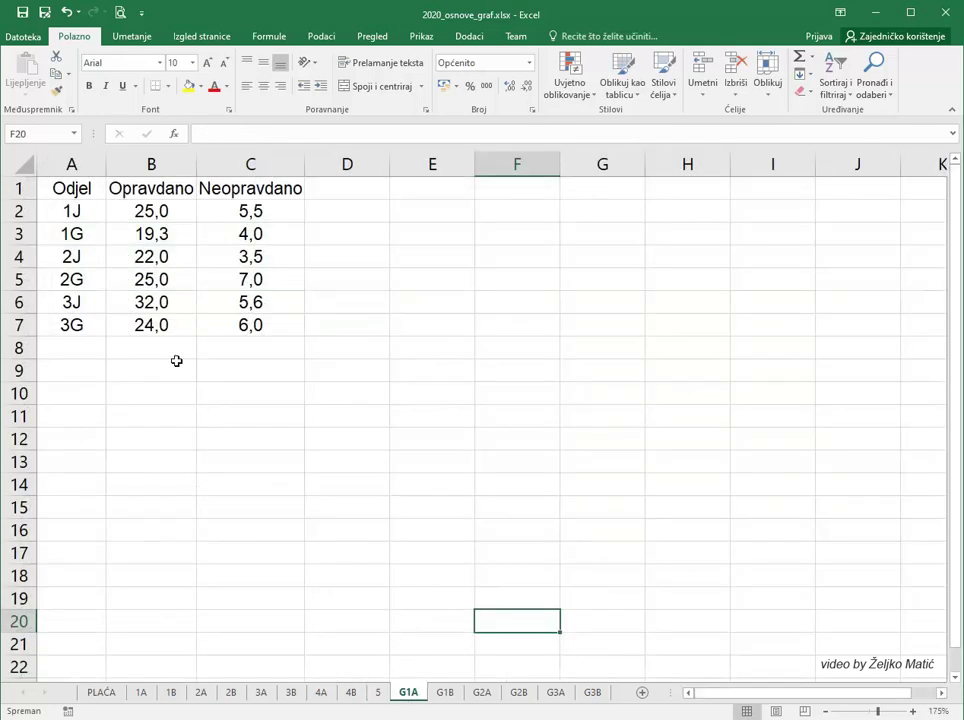
{"action": "left_click_drag", "start_coordinate": [66, 188], "coordinate": [248, 328]}
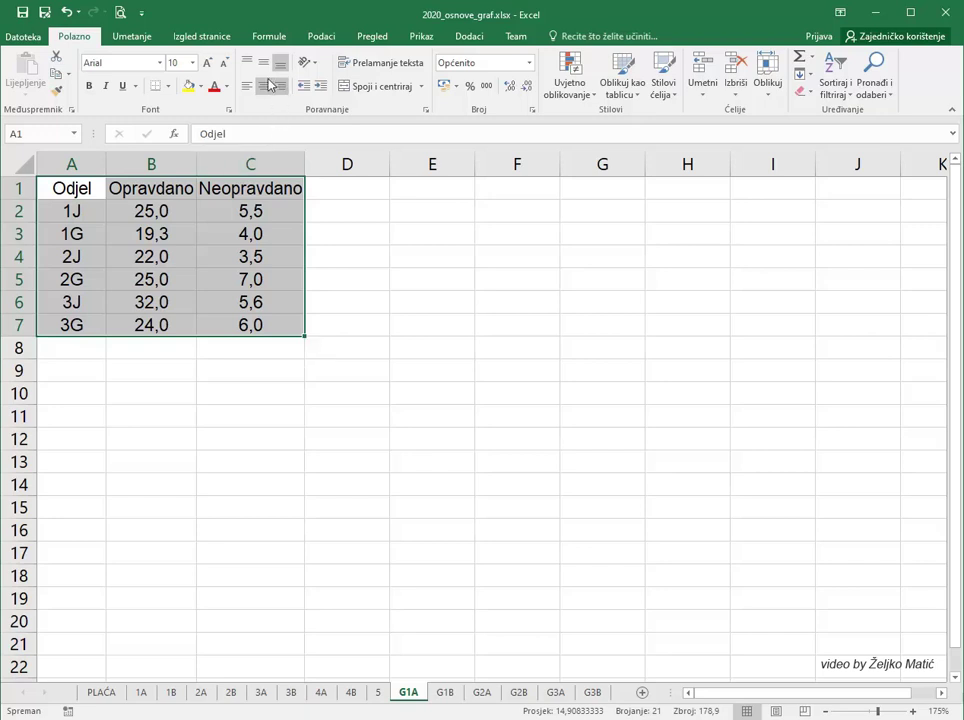
{"action": "left_click", "coordinate": [138, 38]}
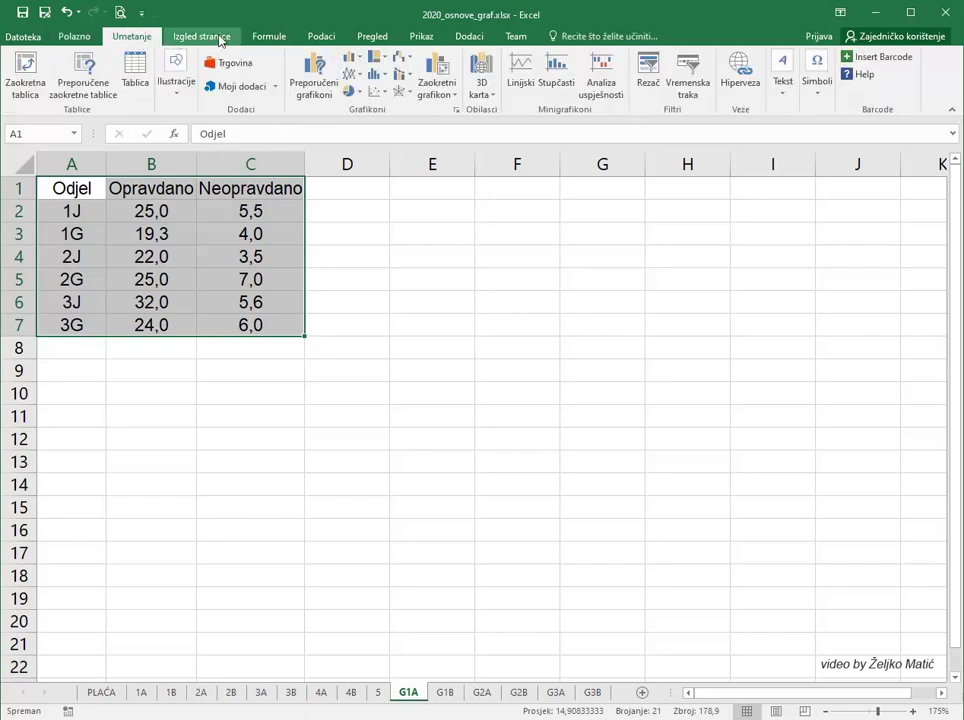
{"action": "left_click", "coordinate": [363, 62]}
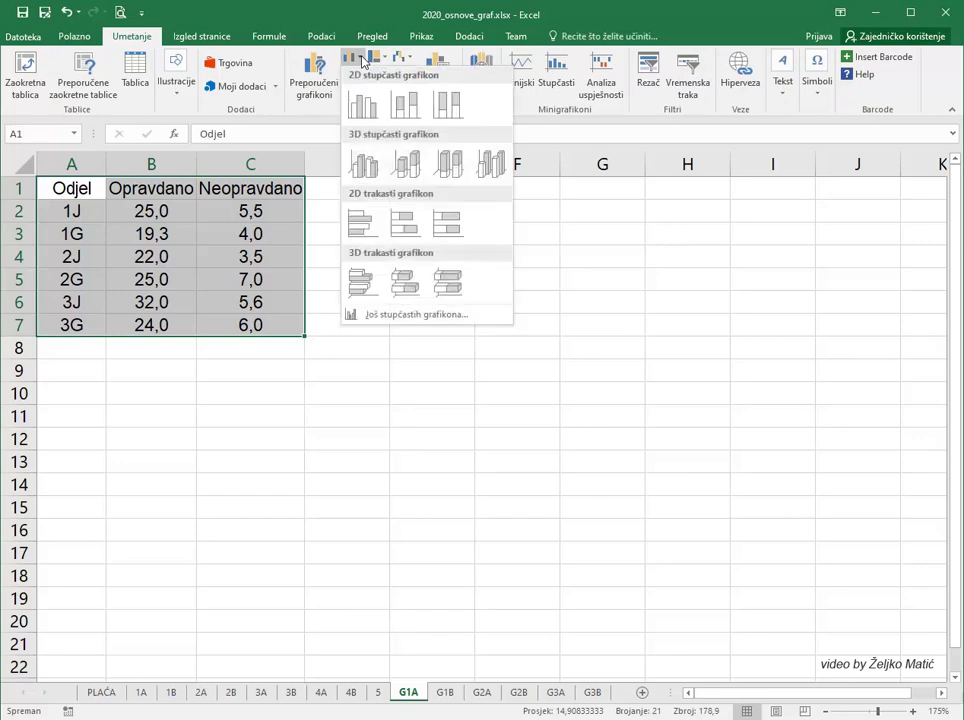
{"action": "left_click", "coordinate": [364, 166]}
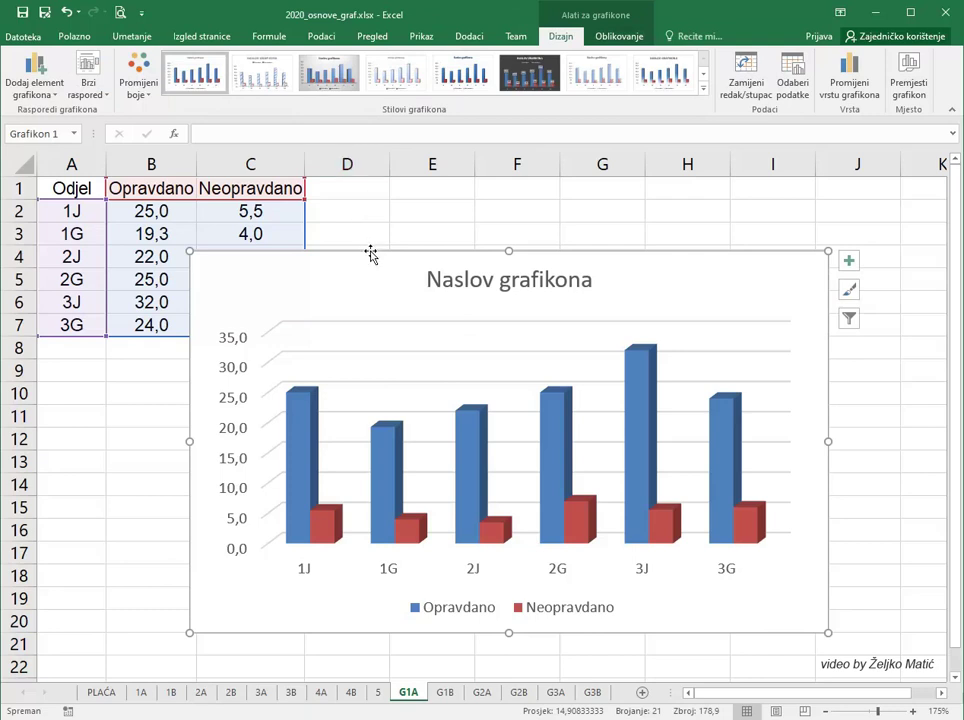
{"action": "mouse_move", "coordinate": [370, 251]}
{"action": "left_mouse_down"}
{"action": "mouse_move", "coordinate": [224, 251]}
{"action": "mouse_move", "coordinate": [225, 230]}
{"action": "left_mouse_up"}
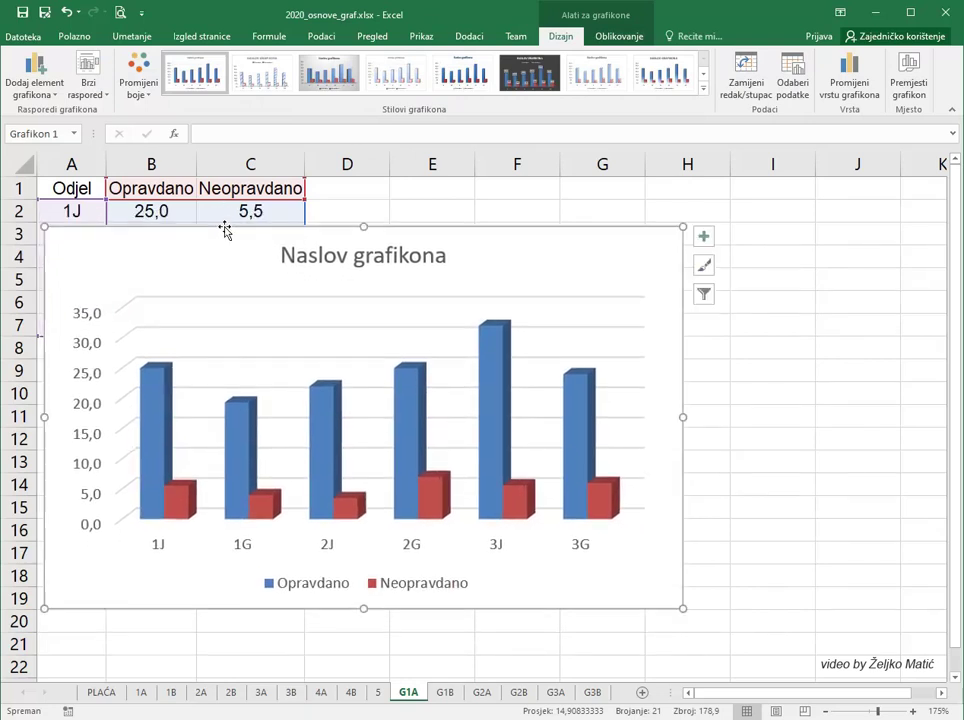
Step: Open the Format Data Series pane with the whole Opravdano series selected
{"action": "left_click", "coordinate": [162, 380]}
{"action": "right_click", "coordinate": [163, 381]}
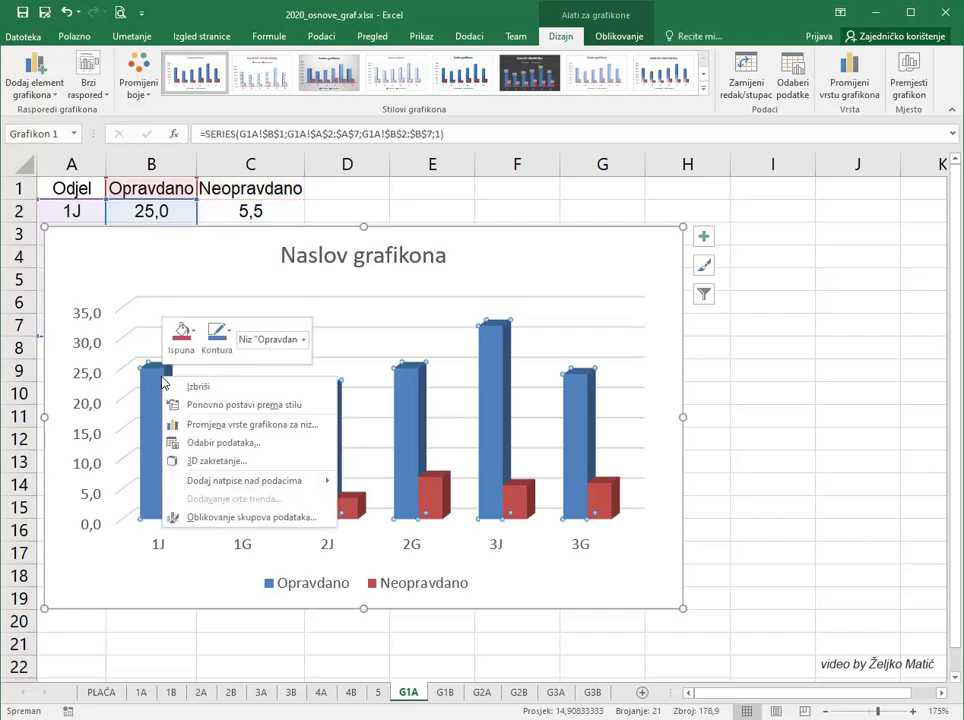
{"action": "left_click", "coordinate": [232, 517]}
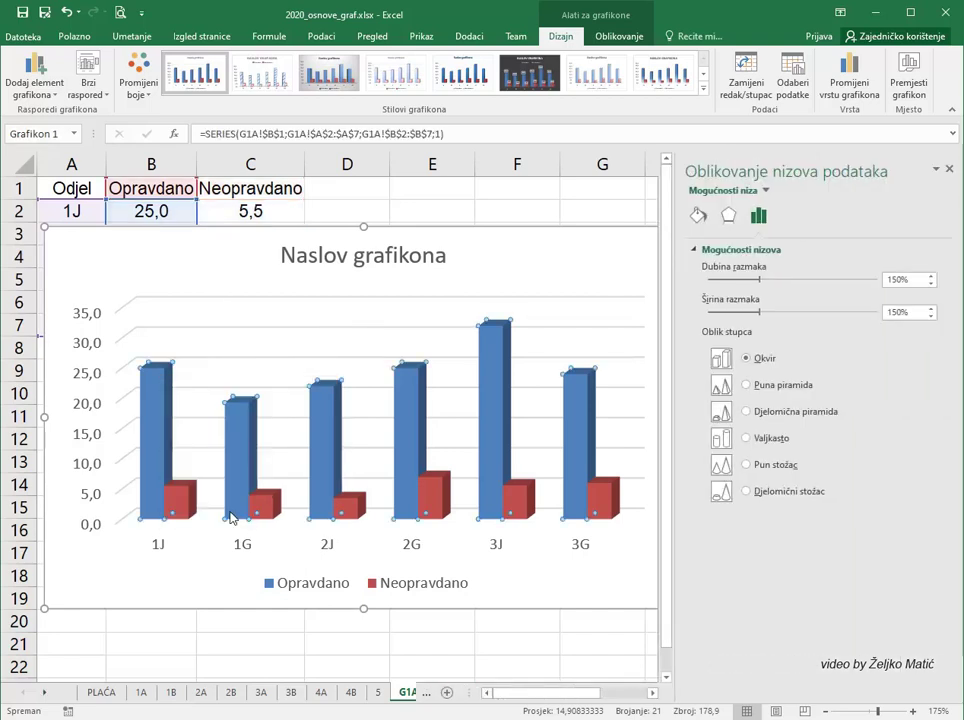
{"action": "mouse_move", "coordinate": [232, 517]}
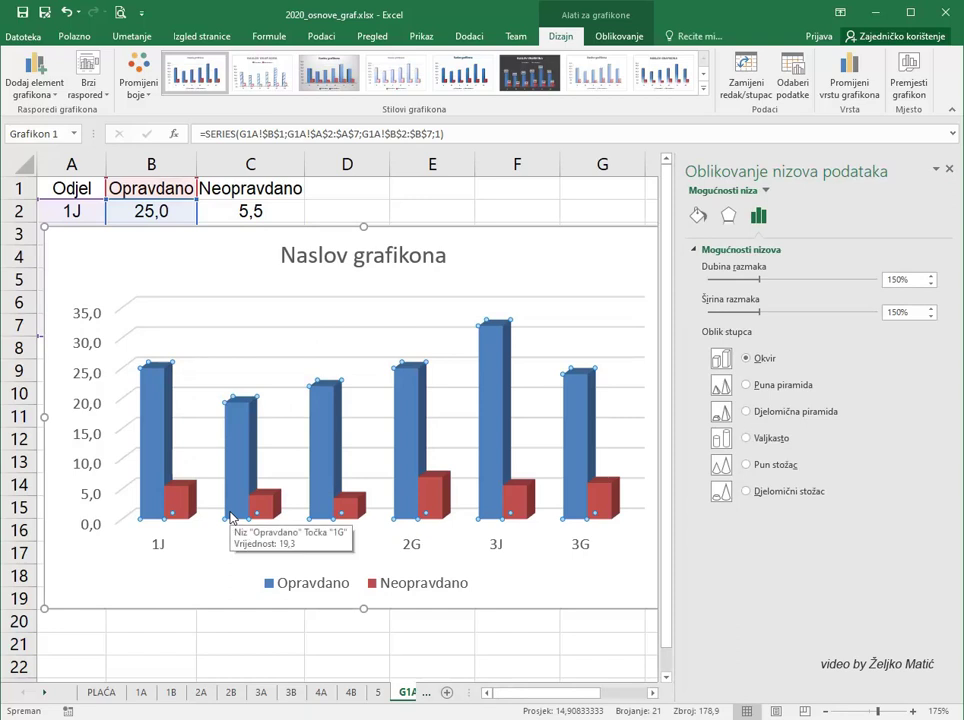
{"action": "left_click", "coordinate": [160, 410]}
{"action": "left_click", "coordinate": [195, 376]}
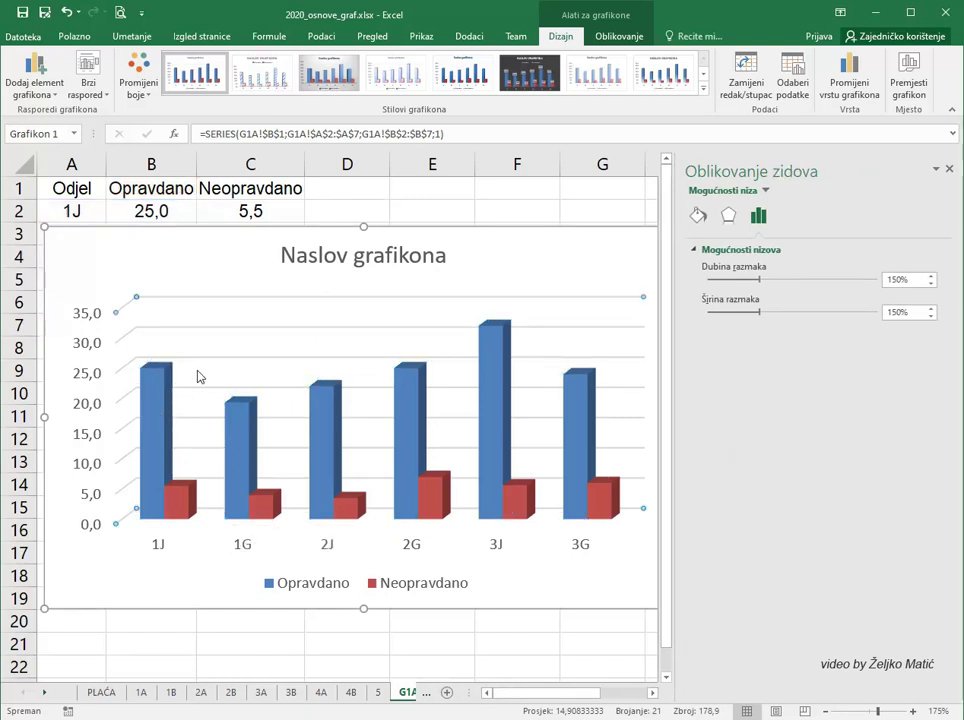
{"action": "left_click", "coordinate": [157, 387]}
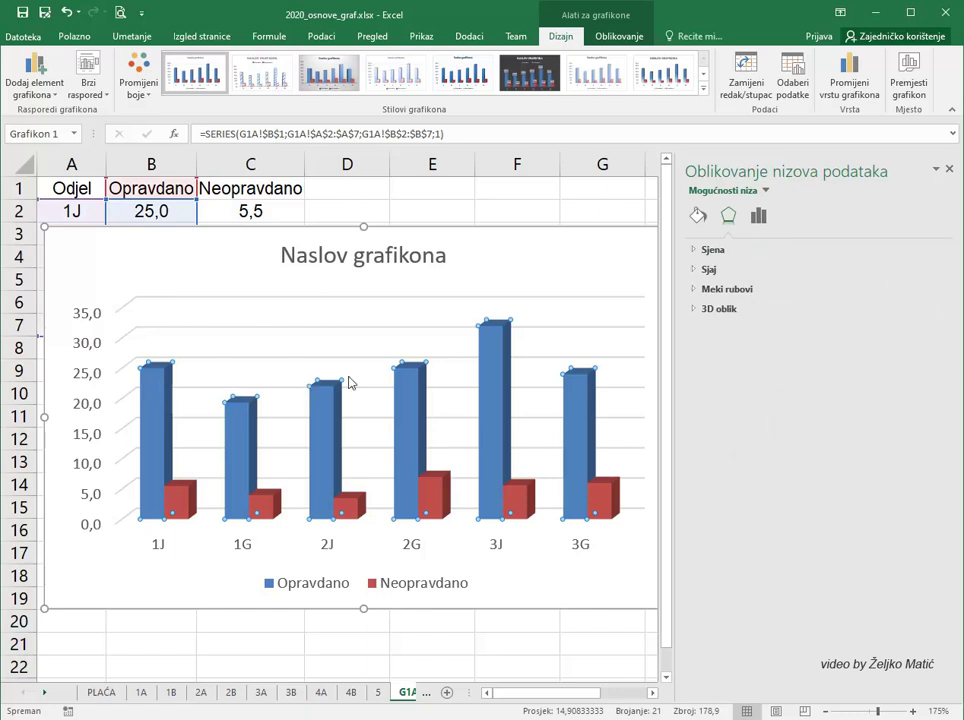
Step: Give the Opravdano series a solid light blue fill and a solid line outline
{"action": "left_click", "coordinate": [697, 218]}
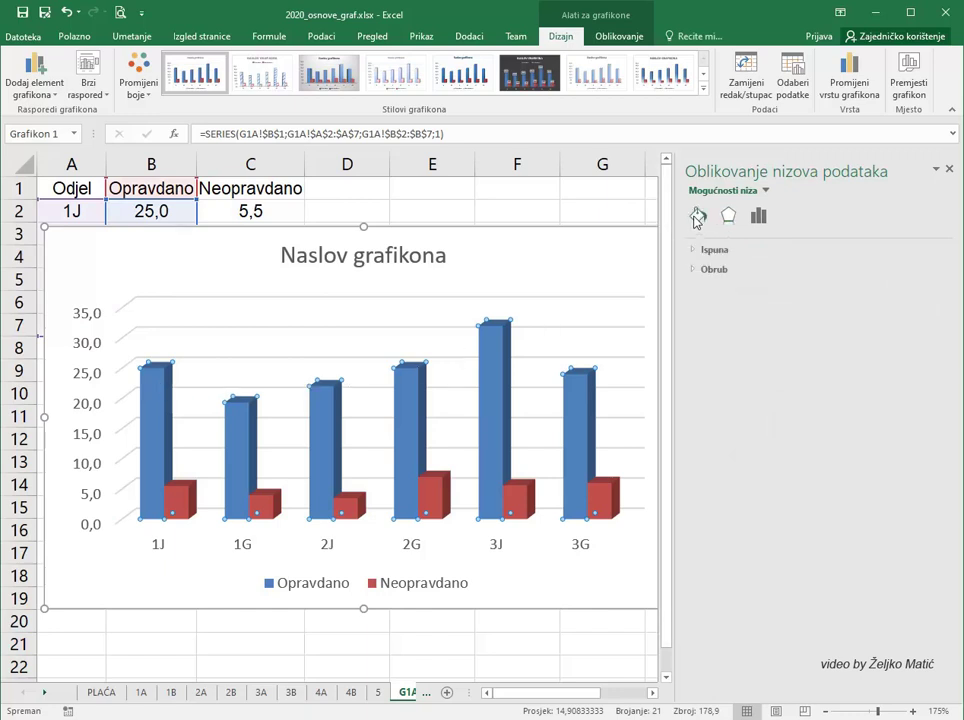
{"action": "left_click", "coordinate": [696, 252]}
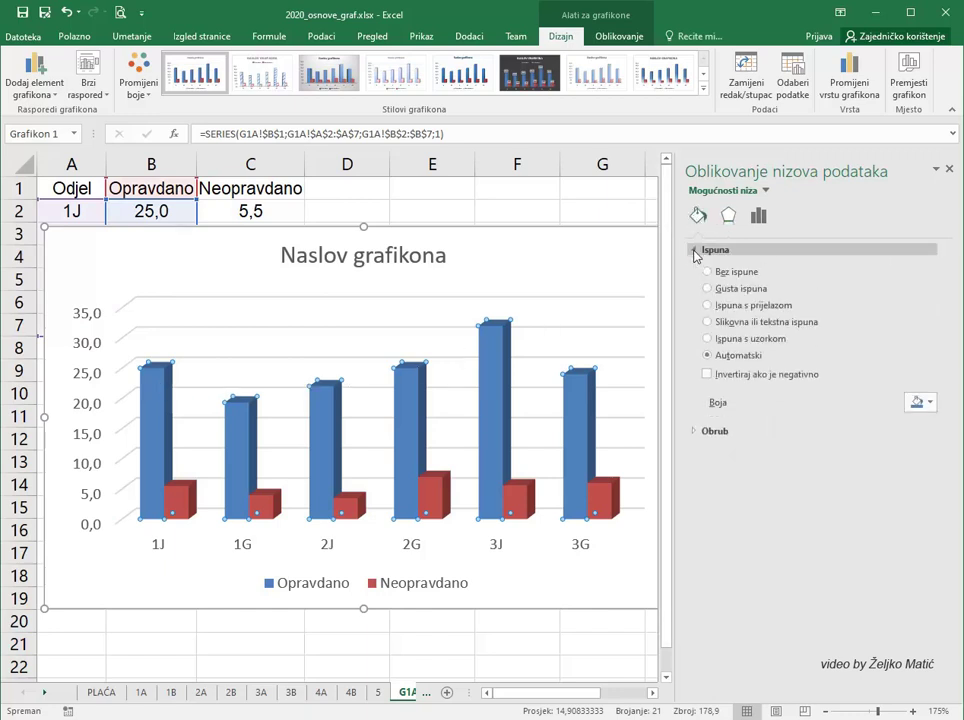
{"action": "left_click", "coordinate": [727, 289]}
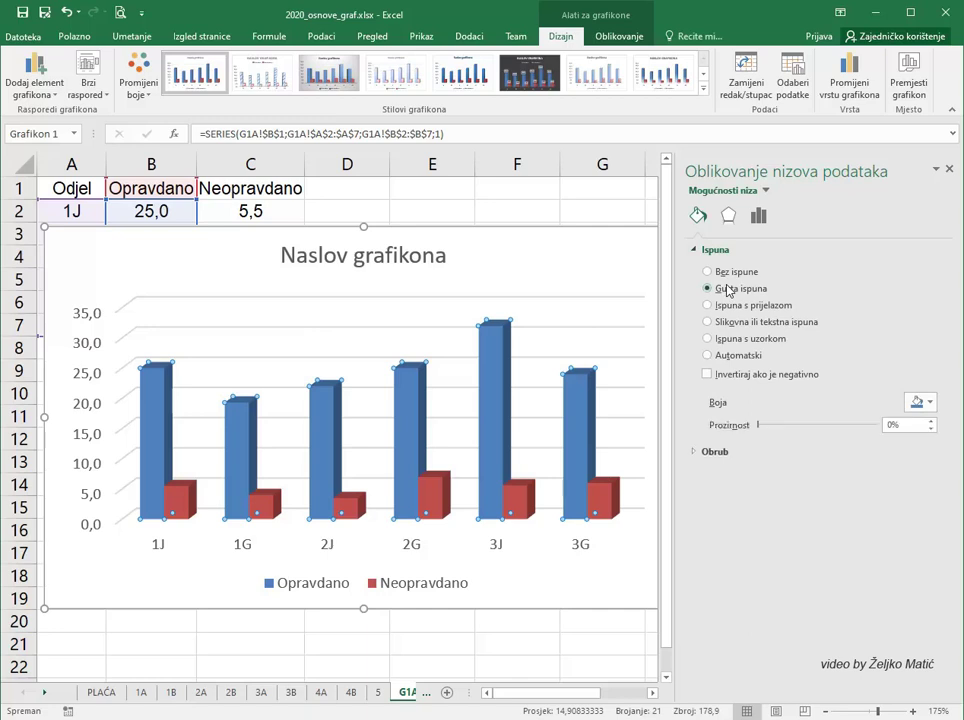
{"action": "left_click", "coordinate": [934, 405]}
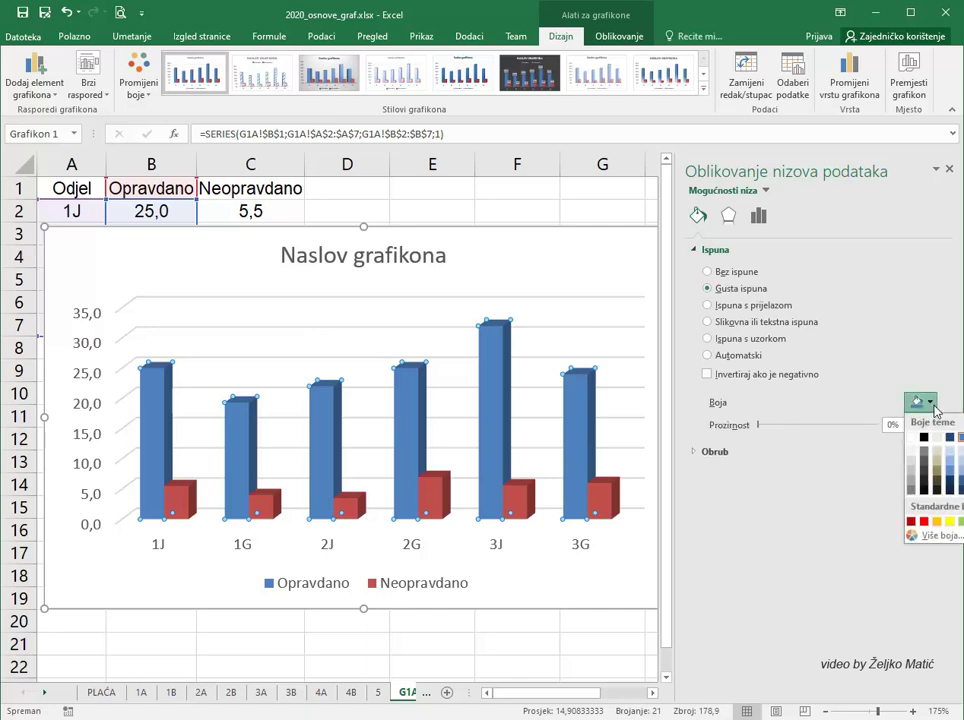
{"action": "left_click", "coordinate": [949, 465]}
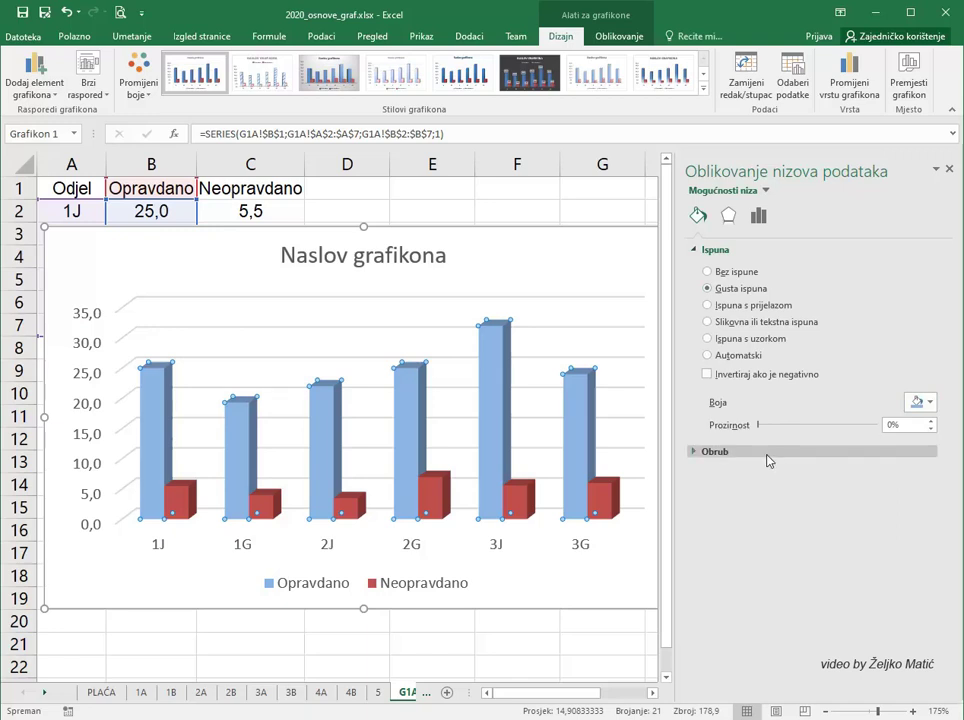
{"action": "left_click", "coordinate": [693, 452]}
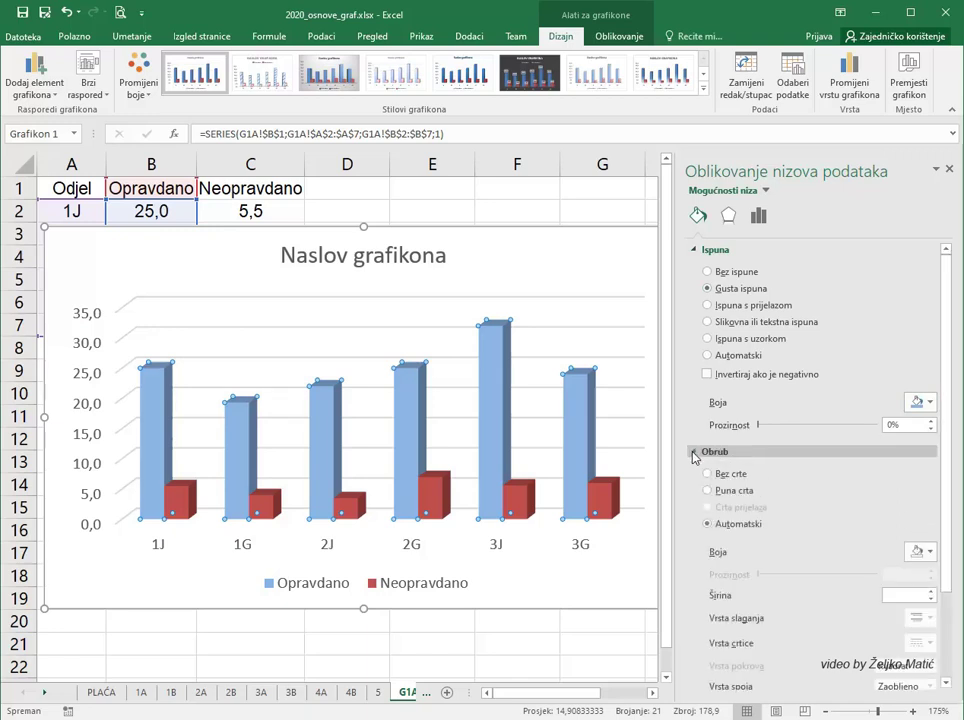
{"action": "left_click", "coordinate": [720, 491]}
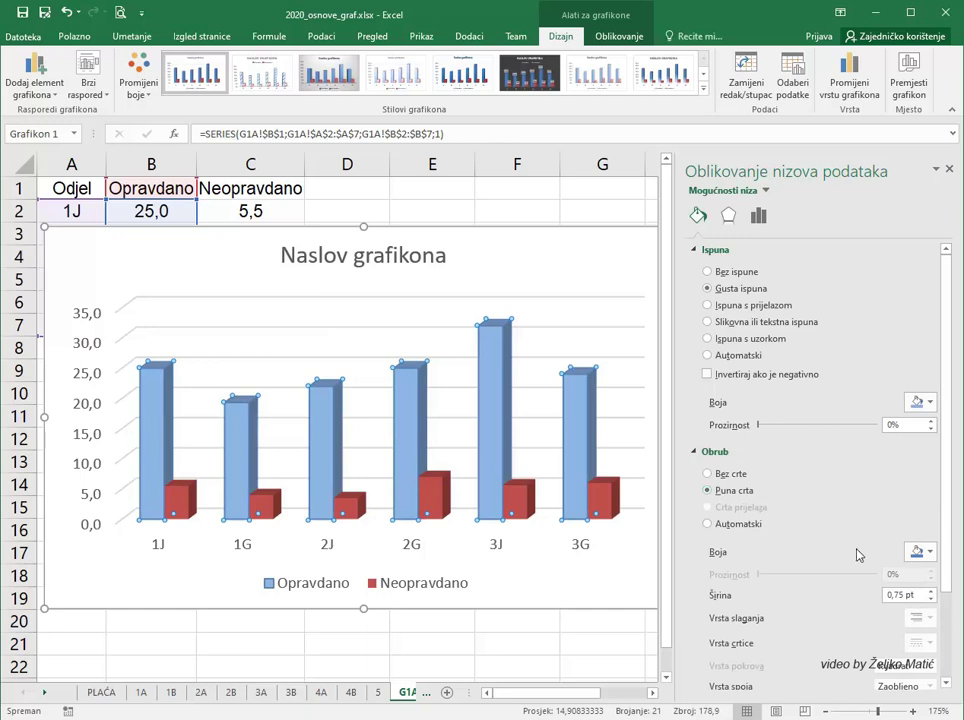
Step: Set the Opravdano column shape to cylinder (Valjkasto) and the gap width to 50%
{"action": "left_click", "coordinate": [759, 216]}
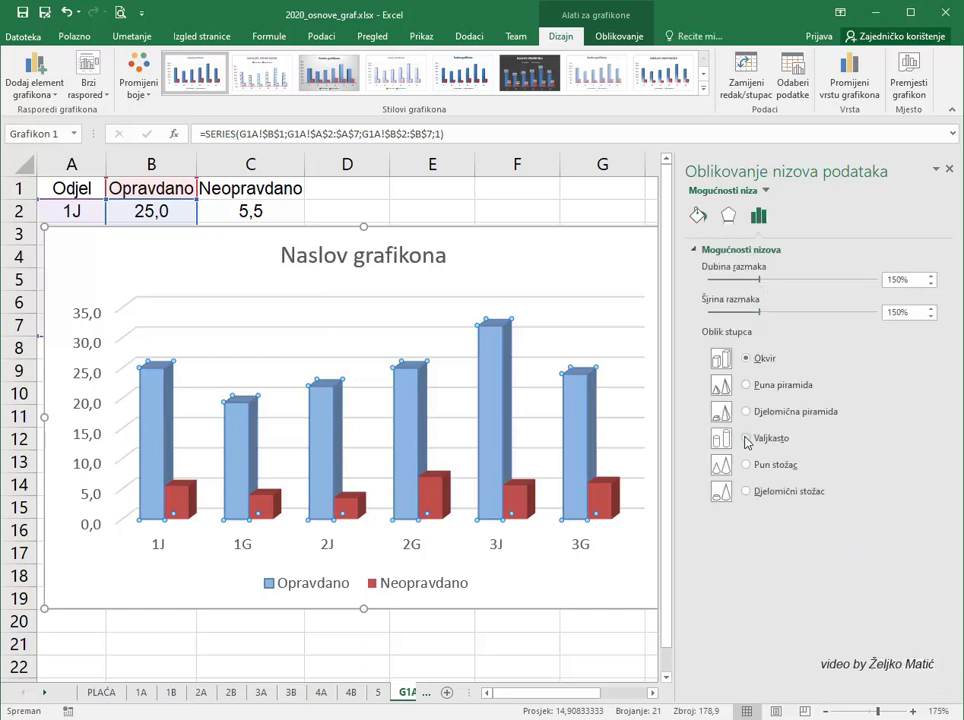
{"action": "left_click", "coordinate": [746, 439]}
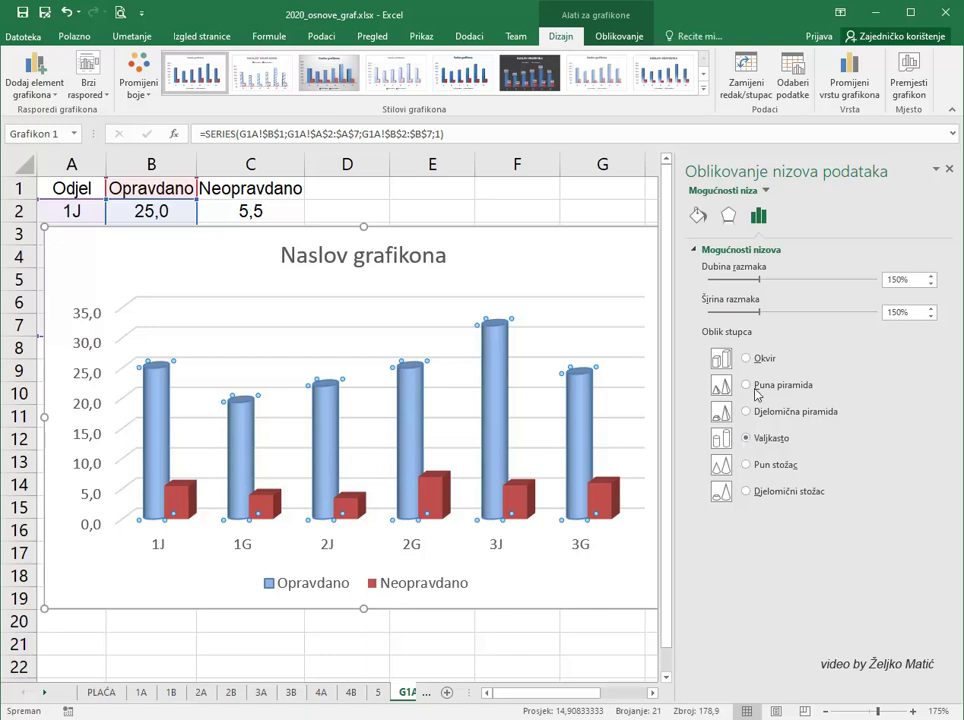
{"action": "left_click_drag", "start_coordinate": [763, 314], "coordinate": [732, 318]}
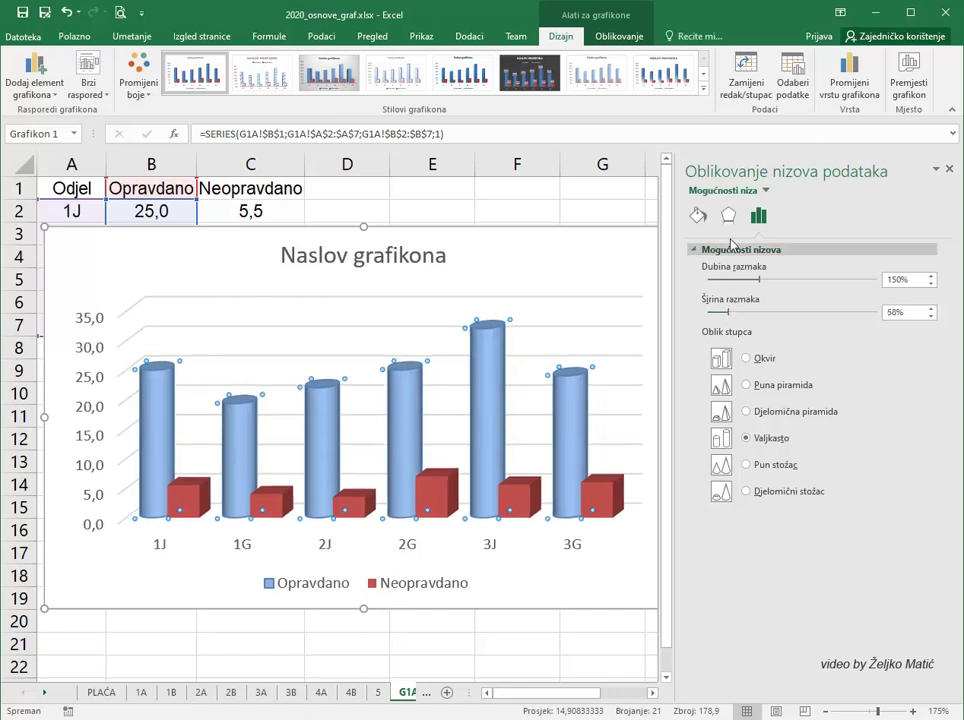
Step: Apply the Circle (Krug) top bevel to both the Opravdano and red Neopravdano series
{"action": "left_click", "coordinate": [729, 216]}
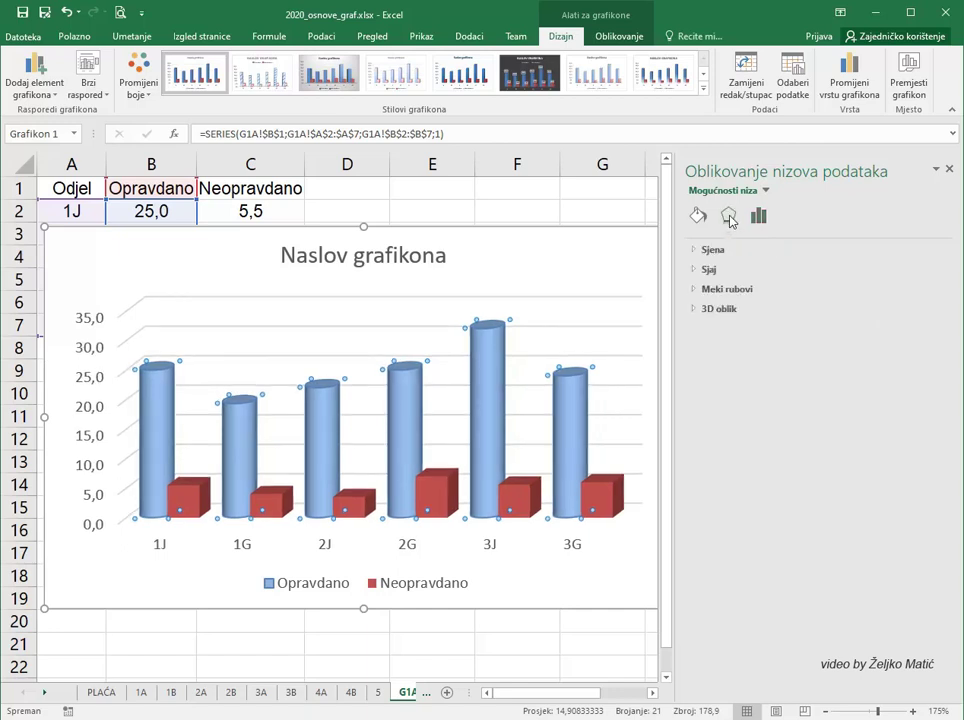
{"action": "left_click", "coordinate": [698, 309]}
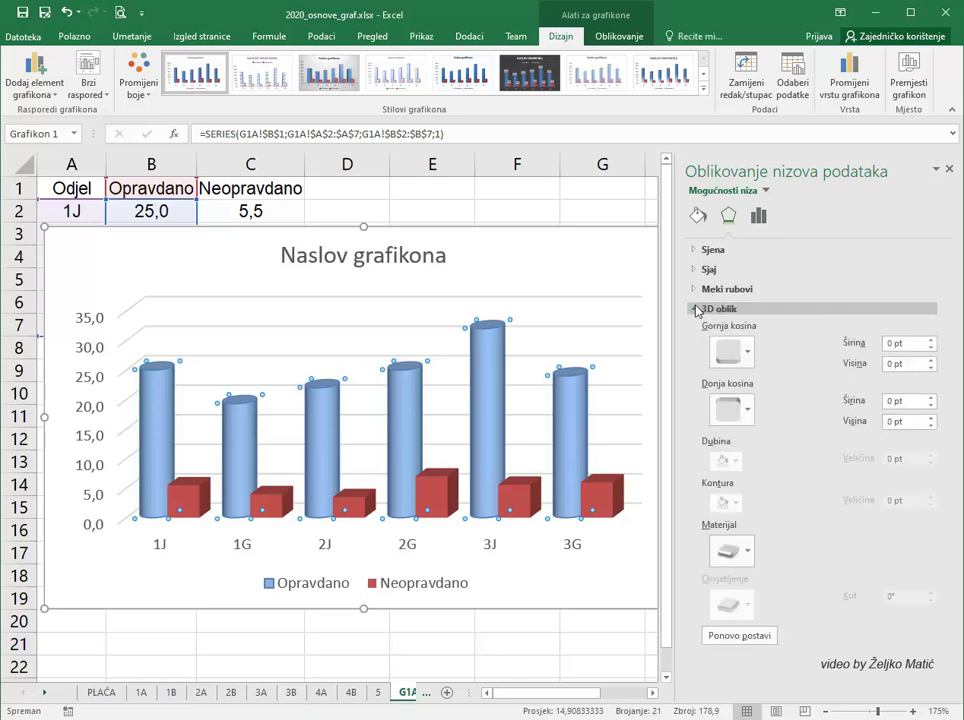
{"action": "left_click", "coordinate": [741, 352]}
{"action": "left_click", "coordinate": [732, 463]}
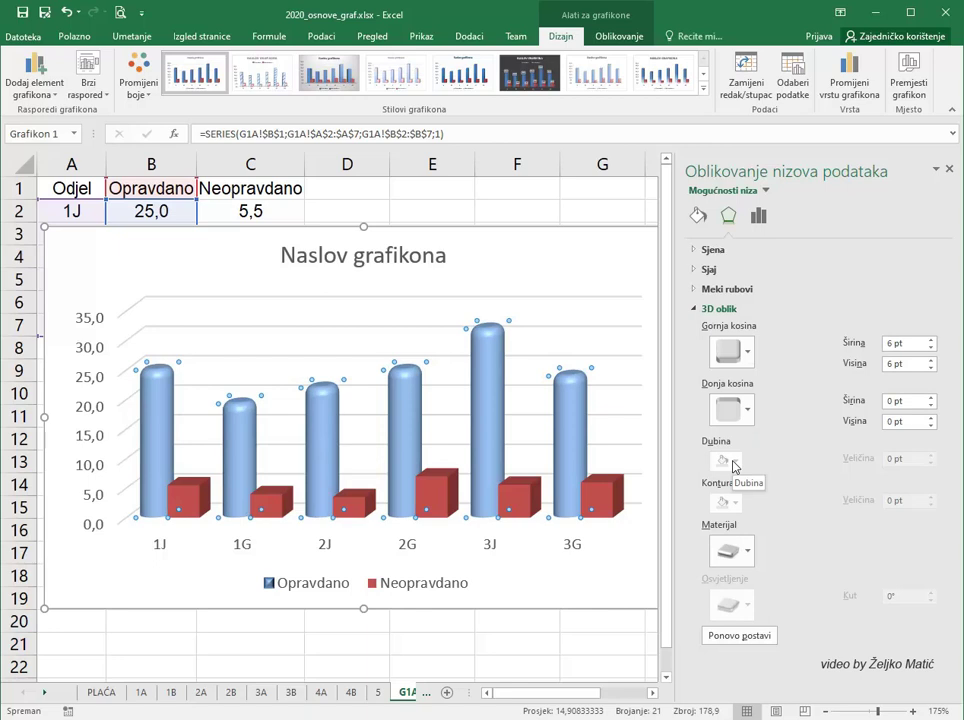
{"action": "left_click", "coordinate": [437, 488]}
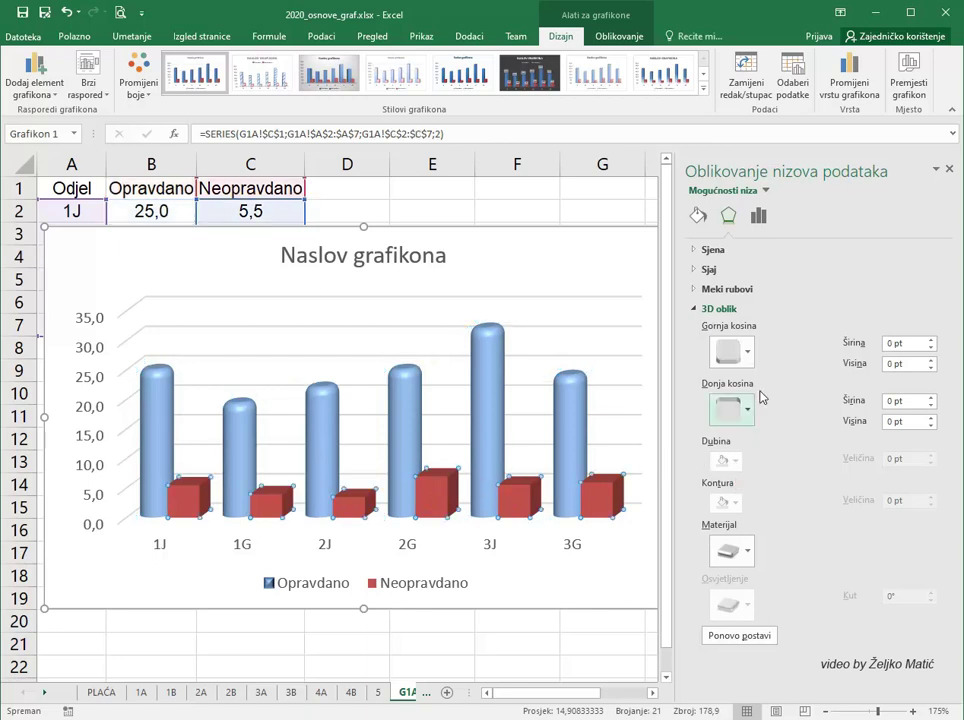
{"action": "left_click", "coordinate": [746, 352]}
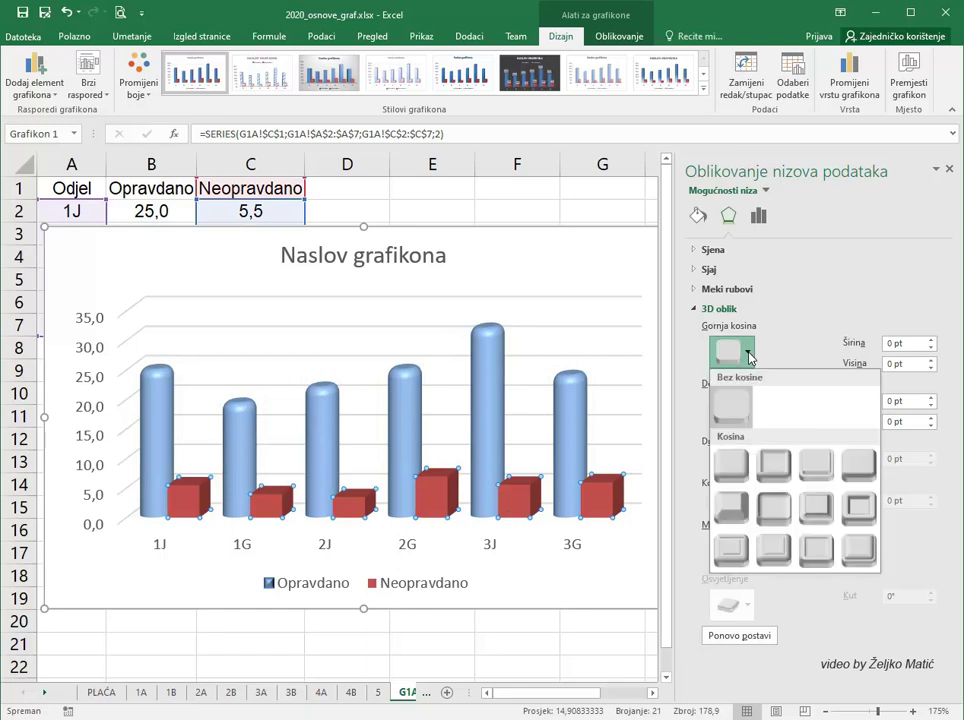
{"action": "left_click", "coordinate": [731, 466]}
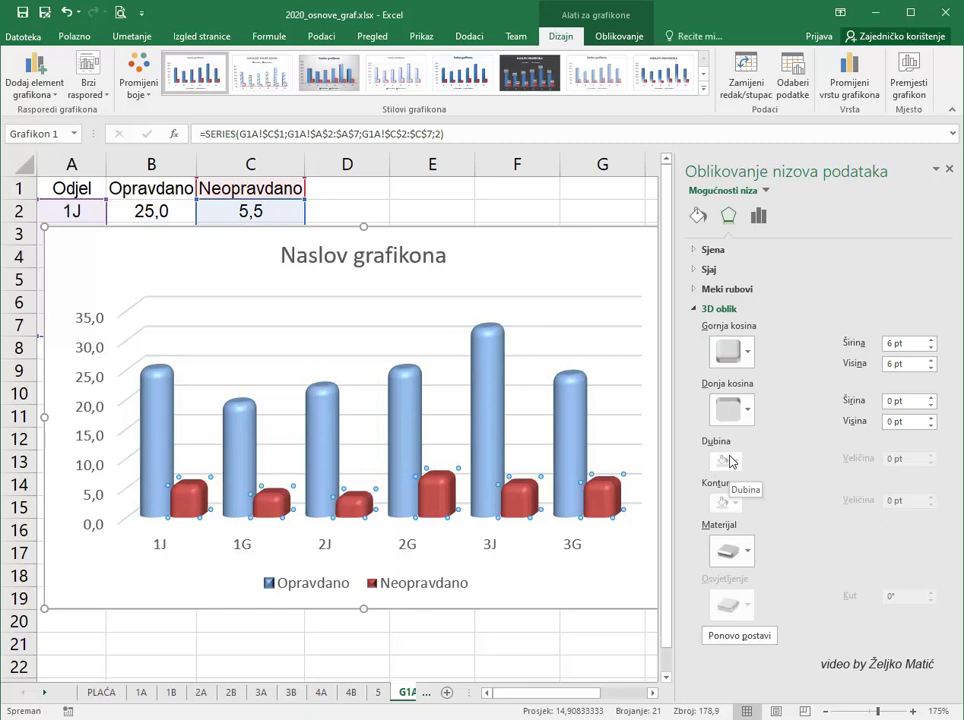
{"action": "left_click", "coordinate": [698, 216]}
Step: Fill only the 3J Opravdano cylinder with a darker blue
{"action": "left_click", "coordinate": [495, 367]}
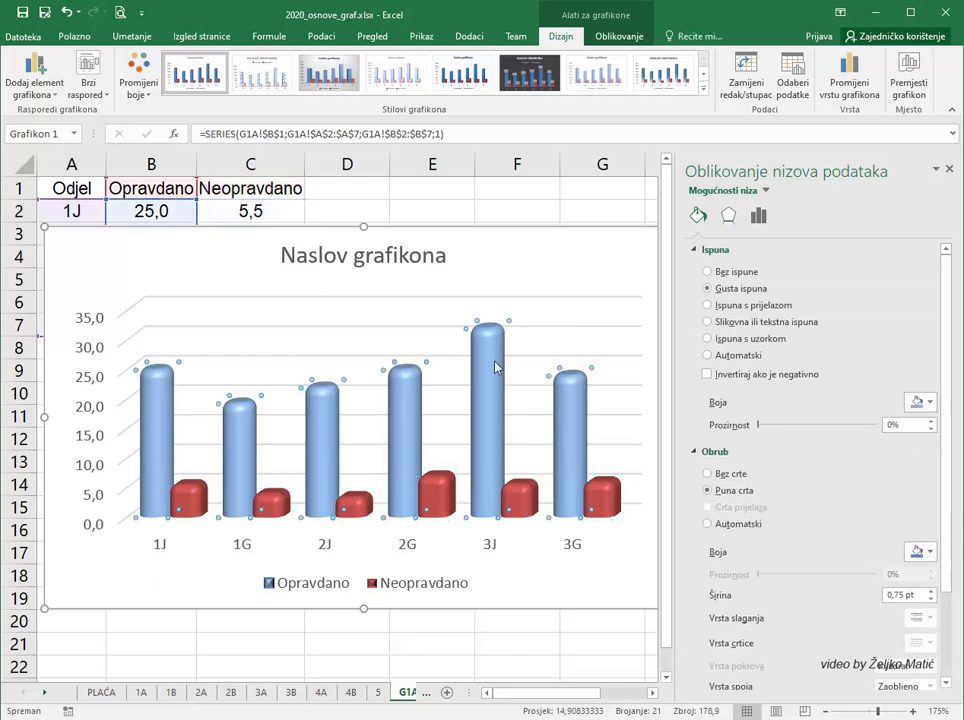
{"action": "left_click", "coordinate": [490, 369]}
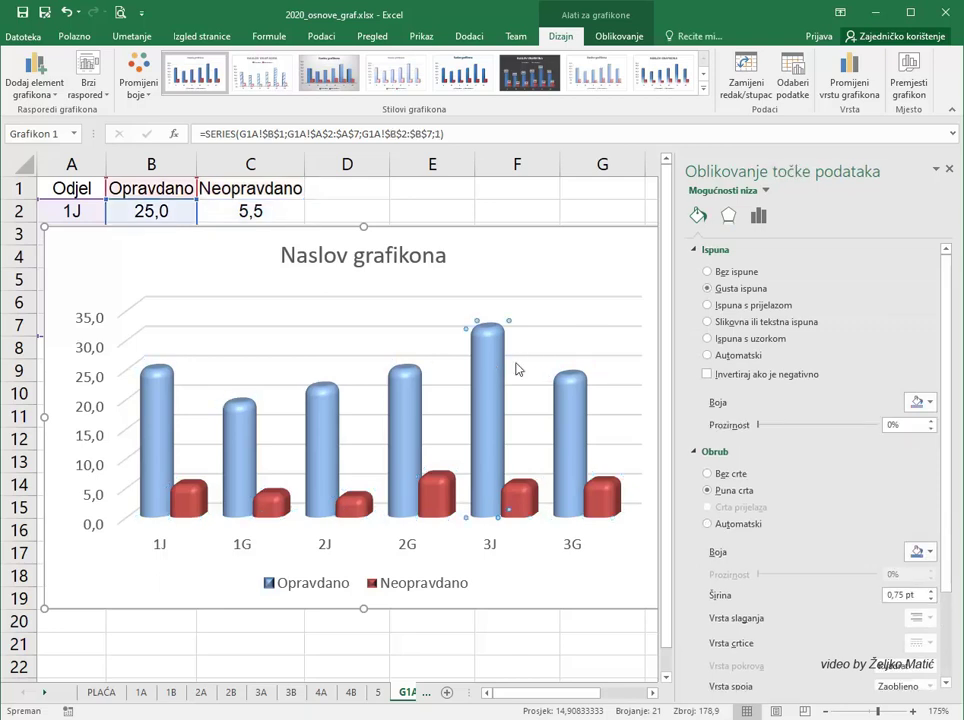
{"action": "left_click", "coordinate": [929, 402]}
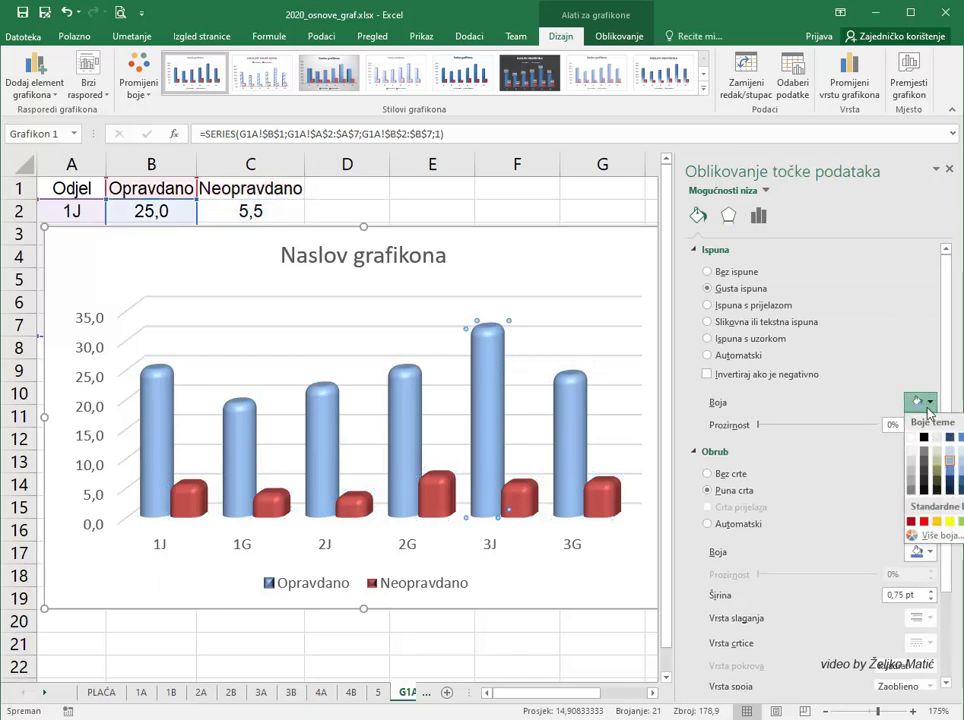
{"action": "left_click", "coordinate": [948, 477]}
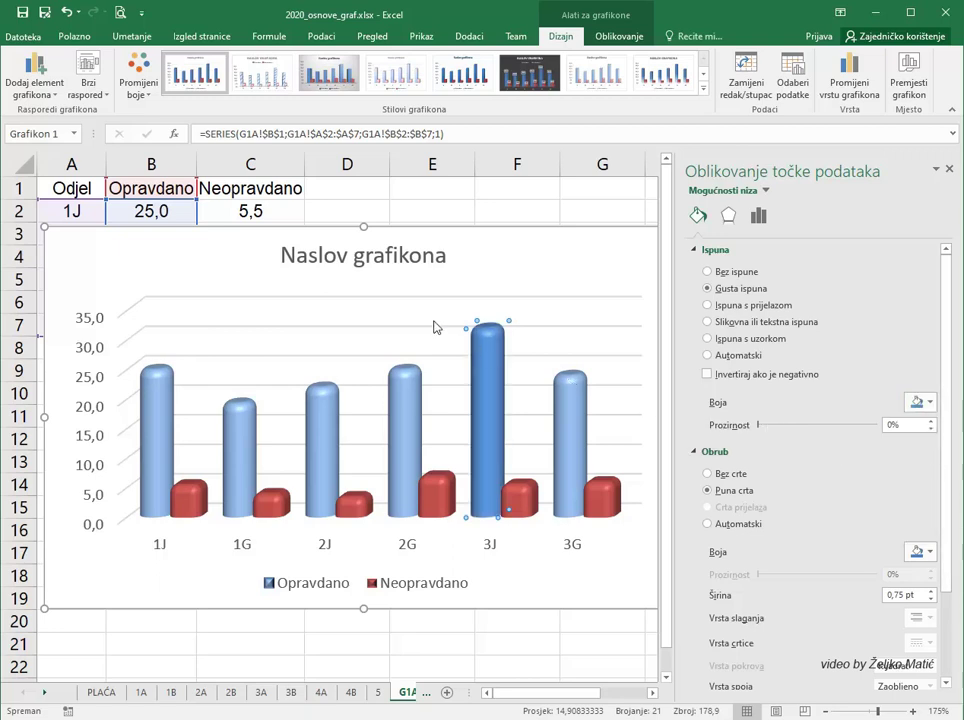
{"action": "left_click", "coordinate": [404, 314]}
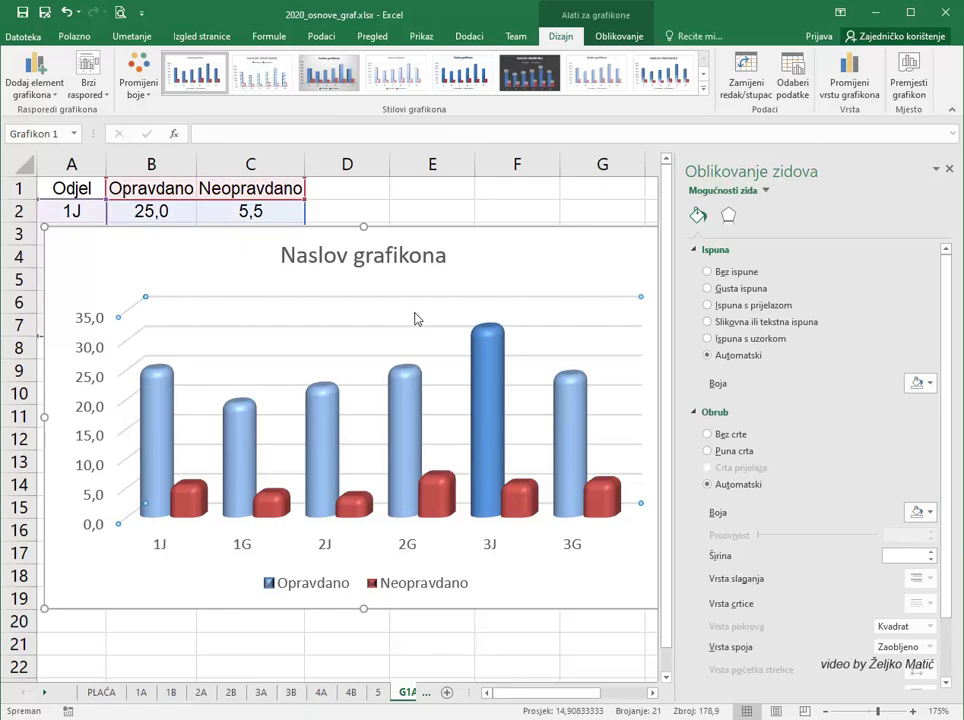
{"action": "left_click", "coordinate": [409, 389]}
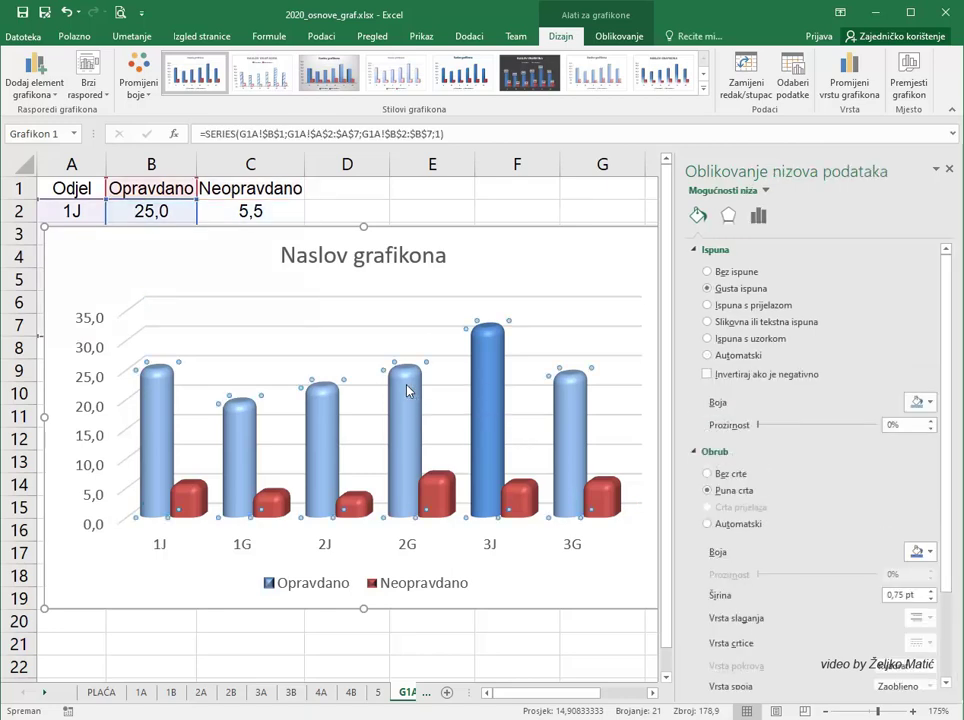
Step: Add data labels to the Opravdano cylinders in bold size 10
{"action": "right_click", "coordinate": [408, 391]}
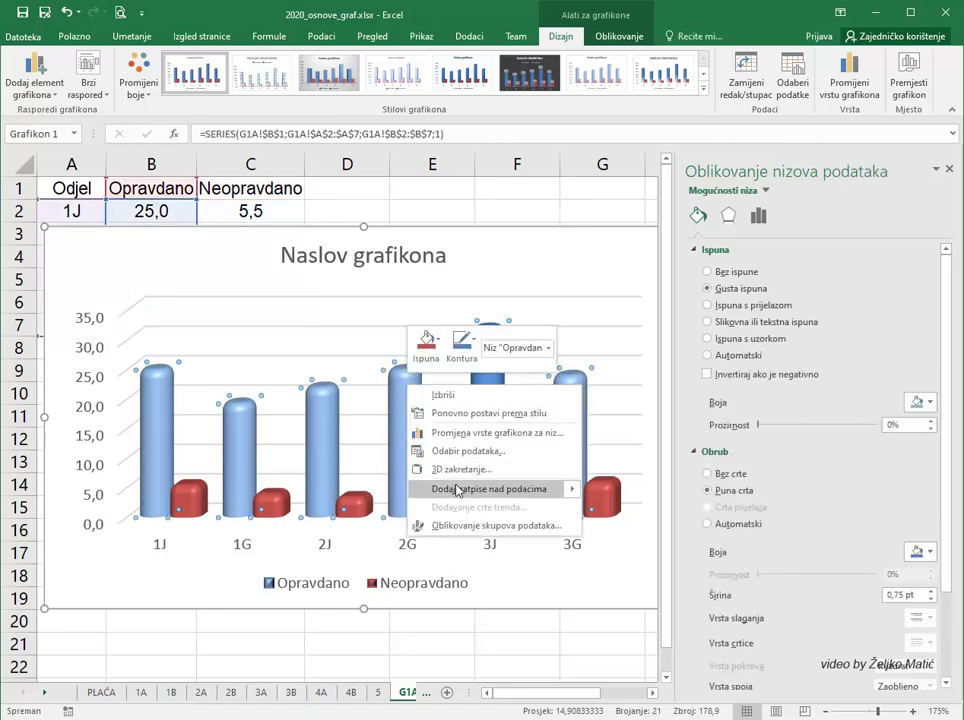
{"action": "mouse_move", "coordinate": [458, 490]}
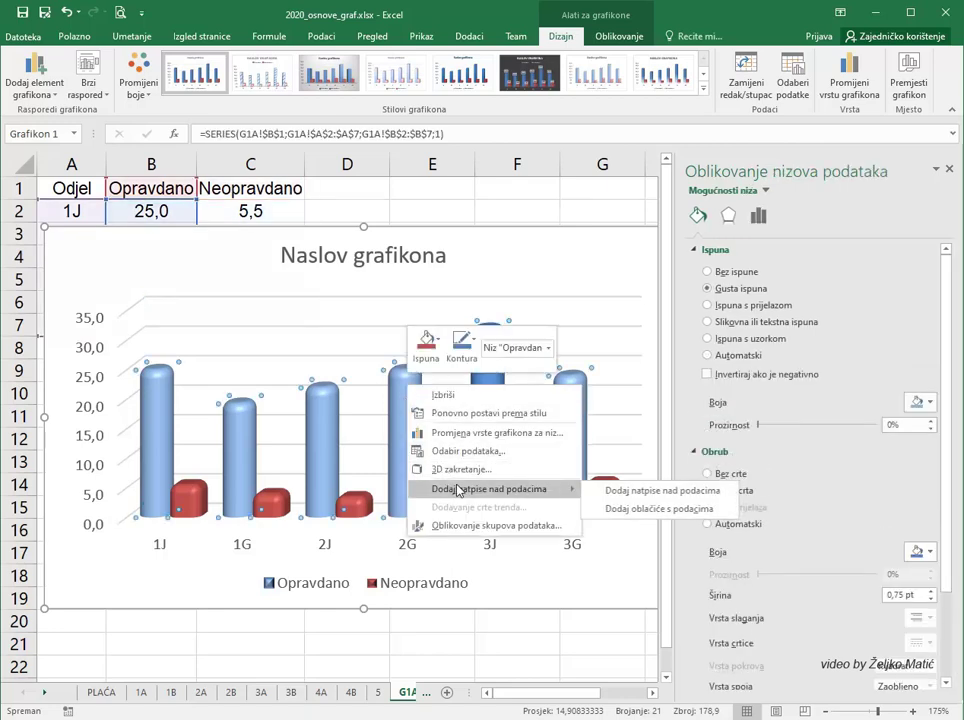
{"action": "left_click", "coordinate": [619, 493]}
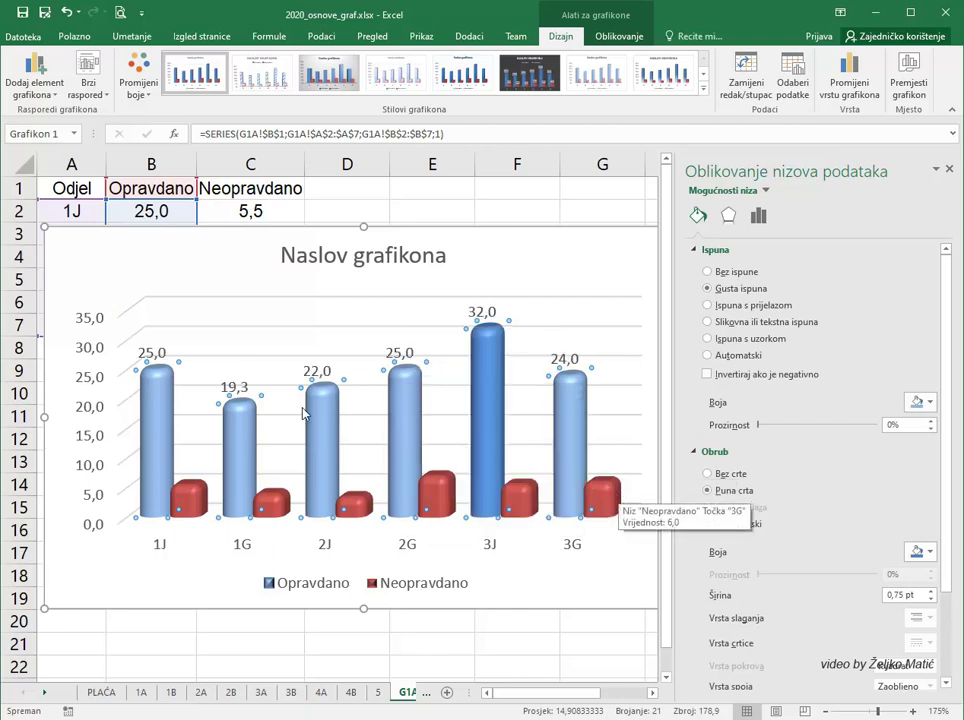
{"action": "left_click", "coordinate": [157, 352]}
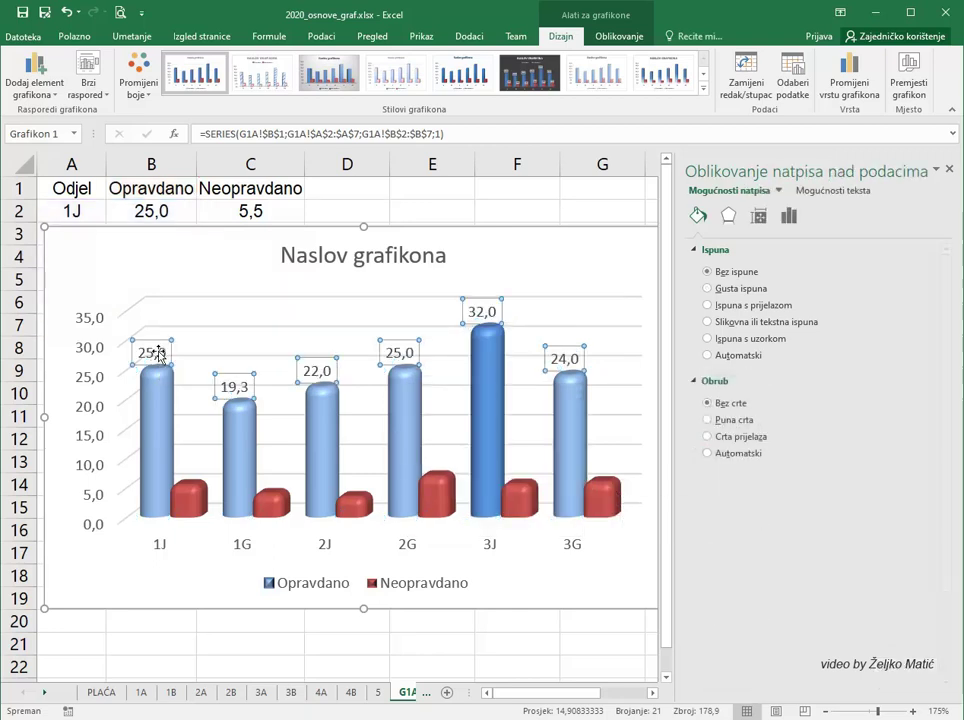
{"action": "left_click", "coordinate": [72, 38]}
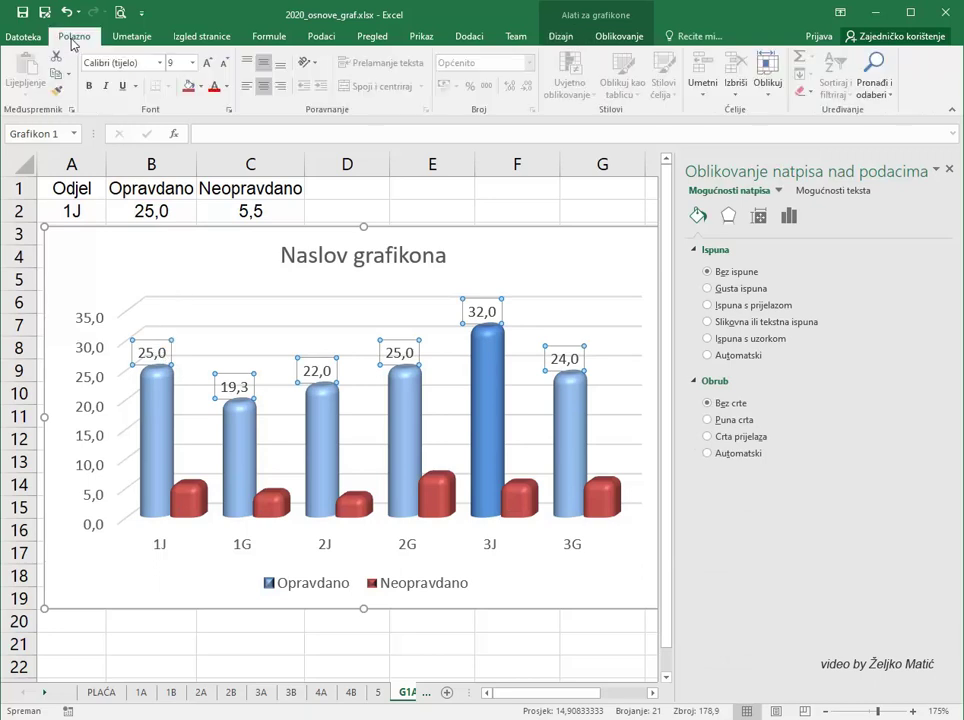
{"action": "left_click", "coordinate": [210, 63]}
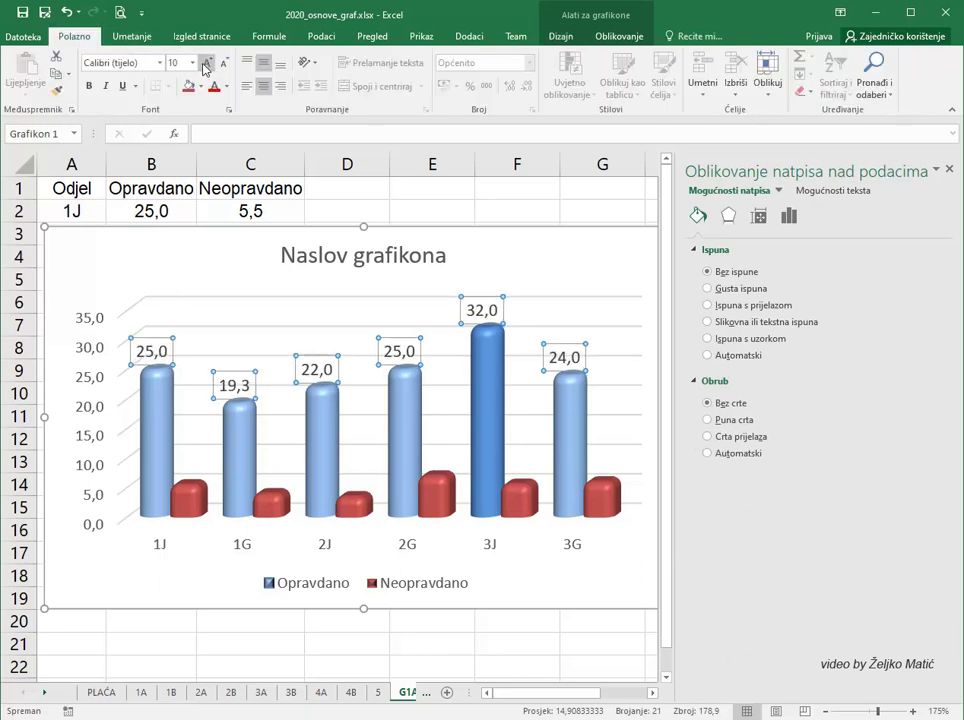
{"action": "left_click", "coordinate": [88, 86]}
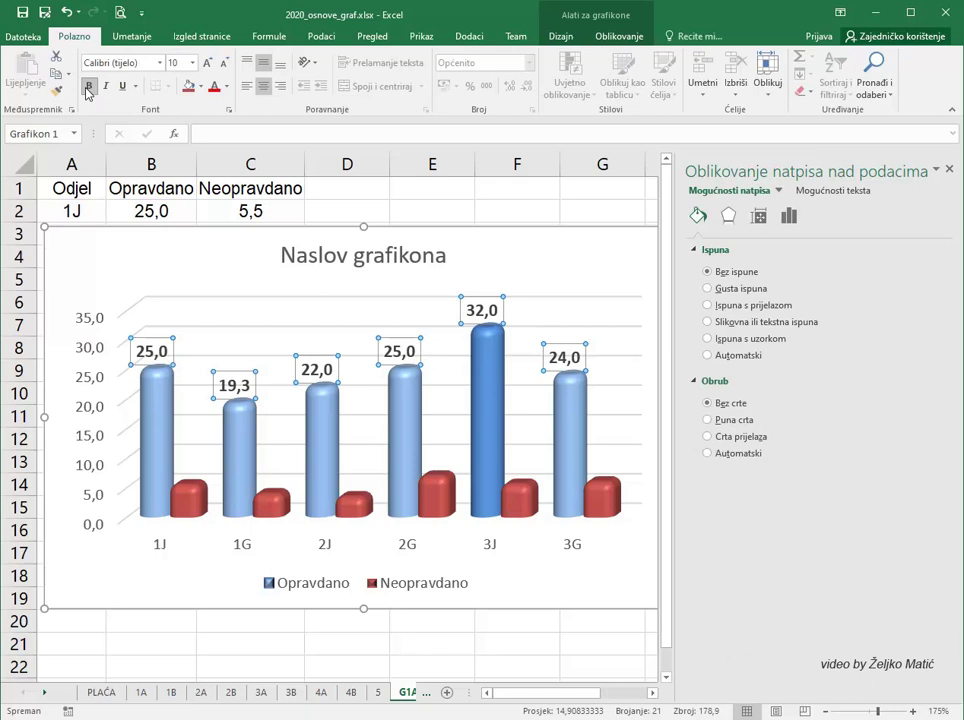
{"action": "left_click", "coordinate": [409, 337]}
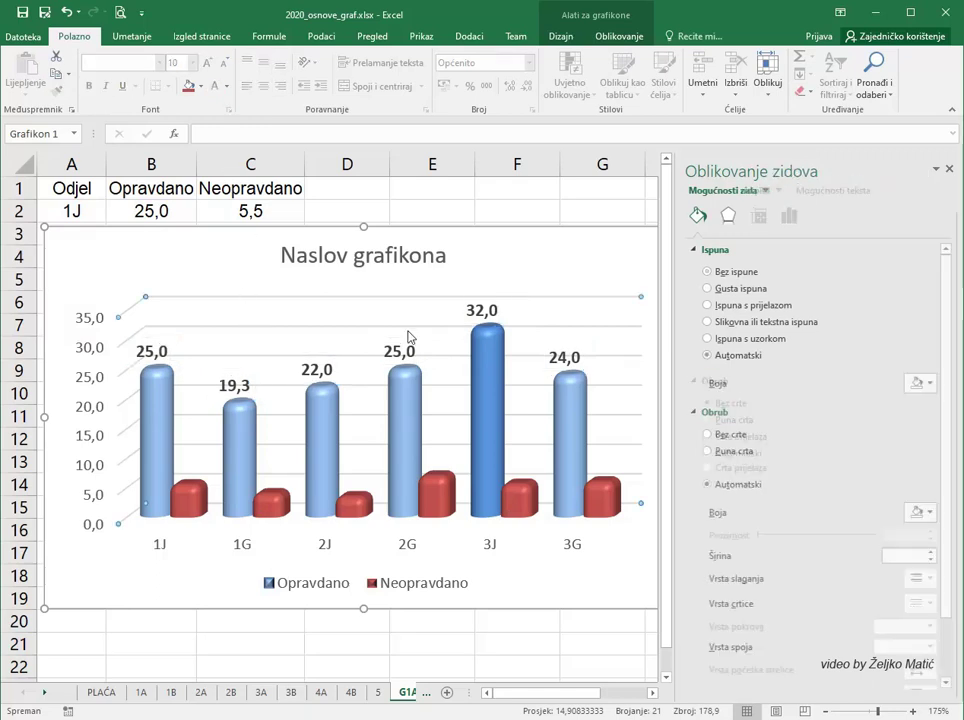
Step: Move the 32,0 label inside the 3J cylinder and make its text white
{"action": "left_click", "coordinate": [482, 310]}
{"action": "left_click_drag", "start_coordinate": [482, 310], "coordinate": [487, 372]}
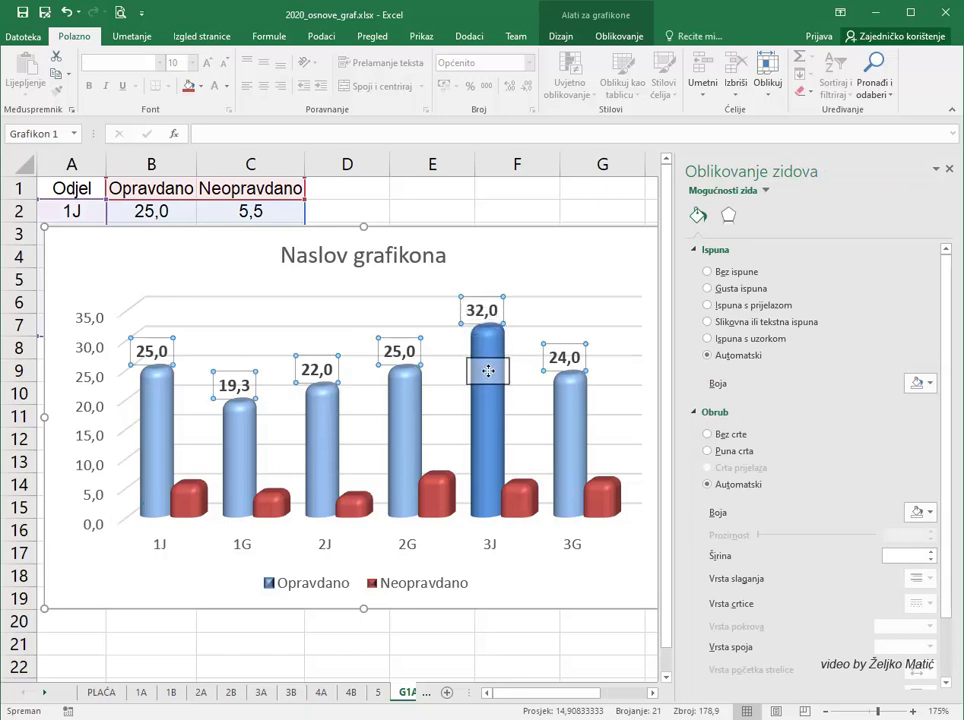
{"action": "left_click", "coordinate": [488, 374]}
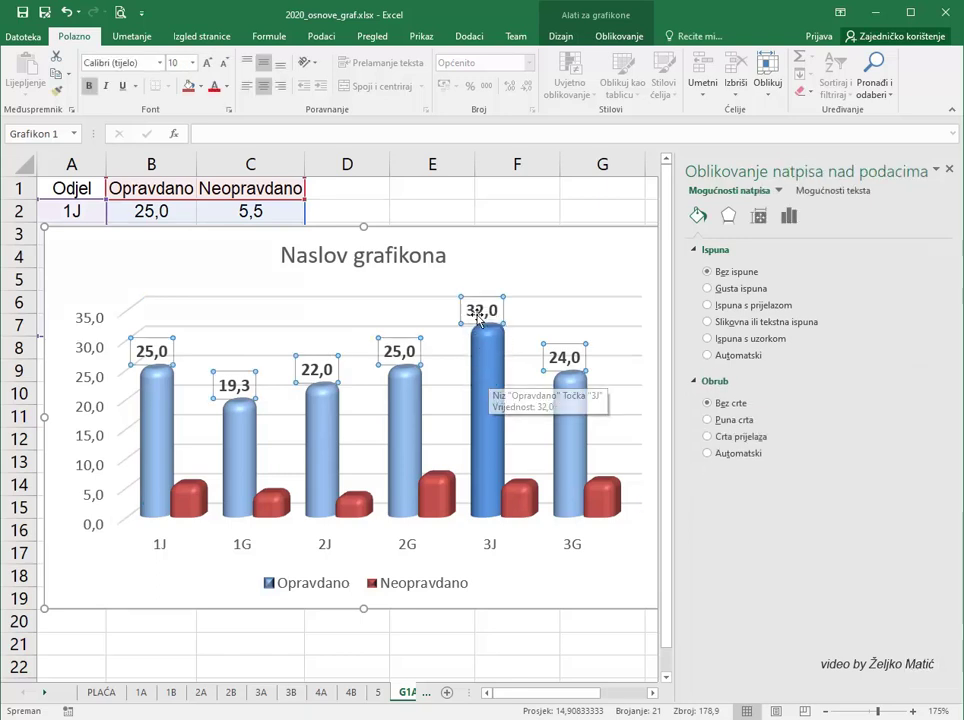
{"action": "left_click_drag", "start_coordinate": [483, 311], "coordinate": [483, 371]}
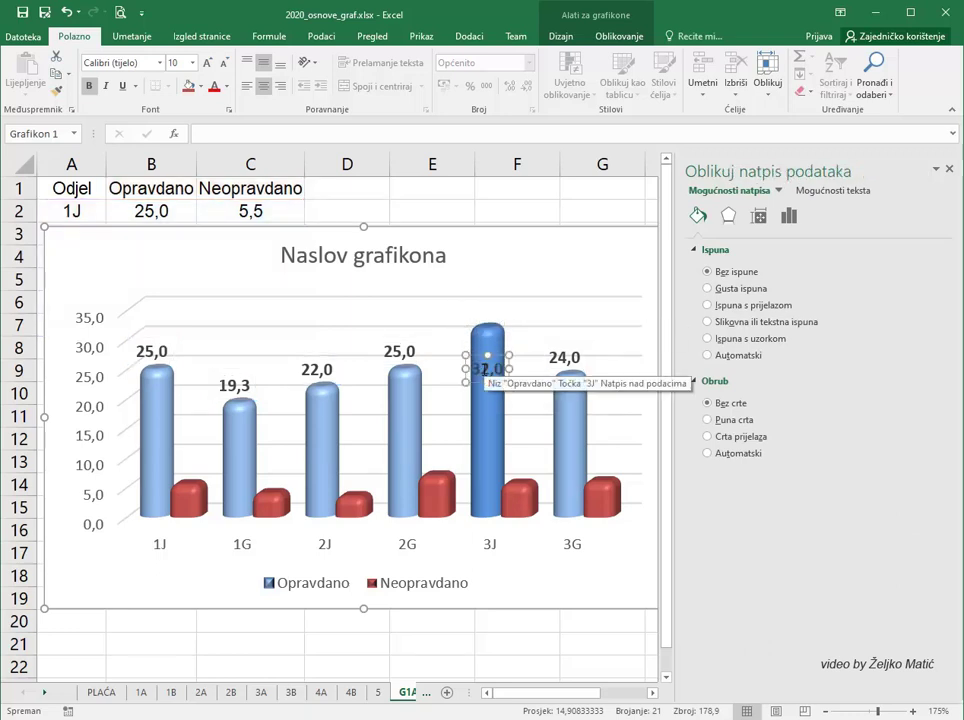
{"action": "left_click", "coordinate": [226, 87]}
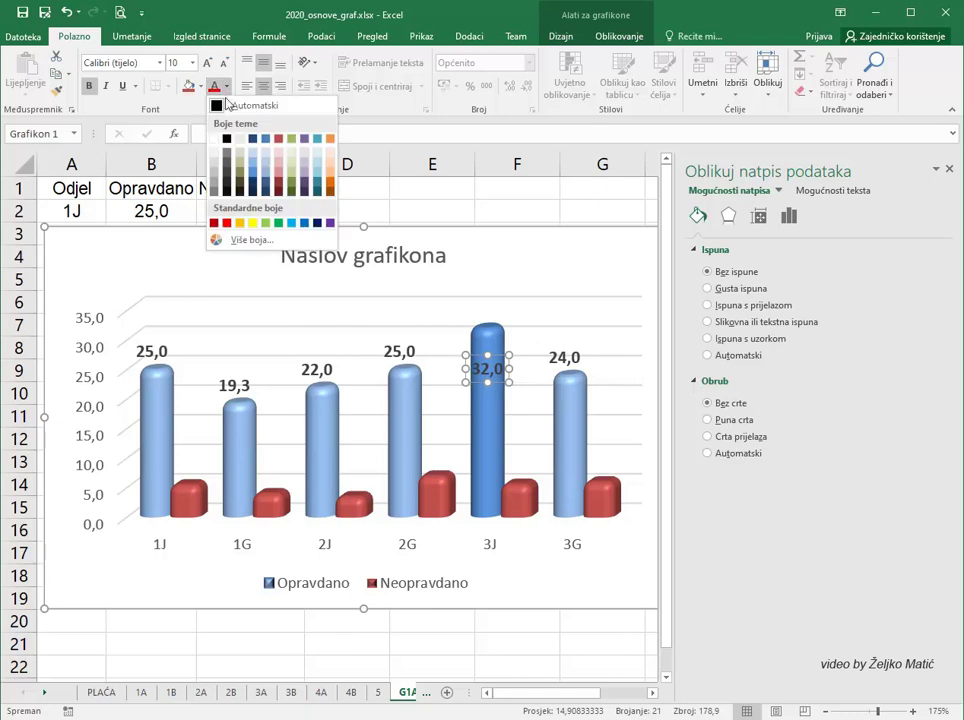
{"action": "left_click", "coordinate": [216, 141]}
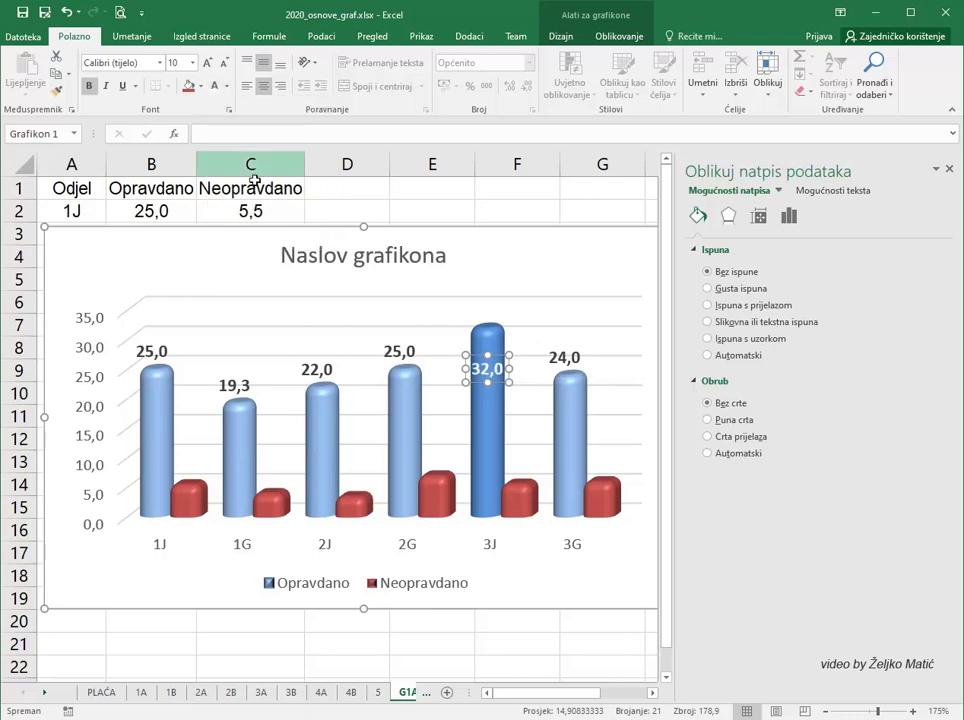
{"action": "left_click", "coordinate": [491, 284]}
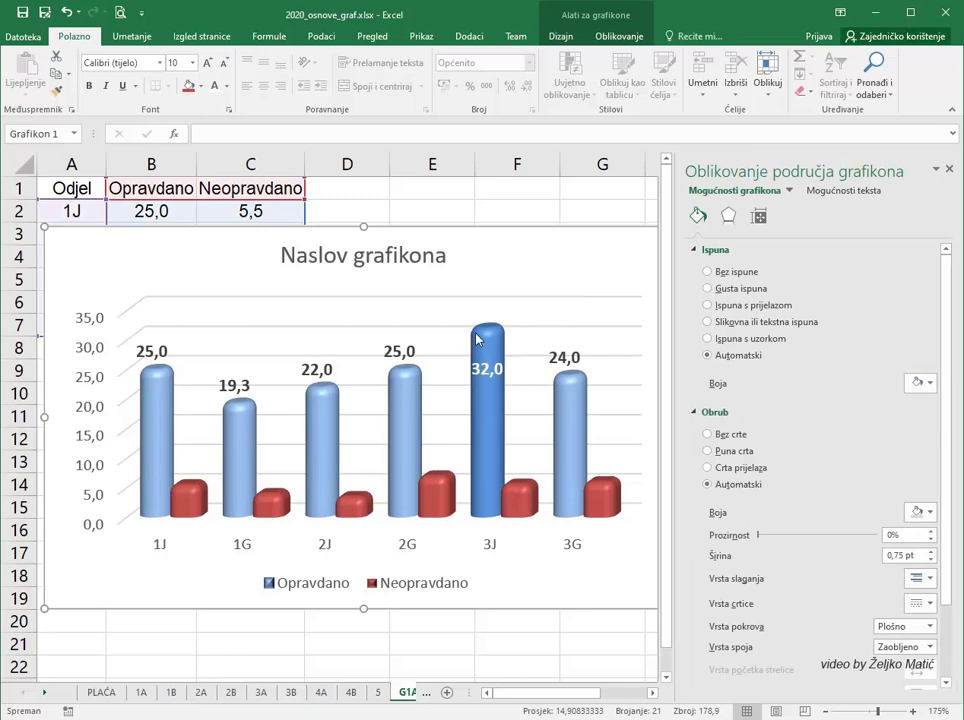
Step: Add a bold 7,0 value label to the red 2G column only
{"action": "left_click", "coordinate": [437, 493]}
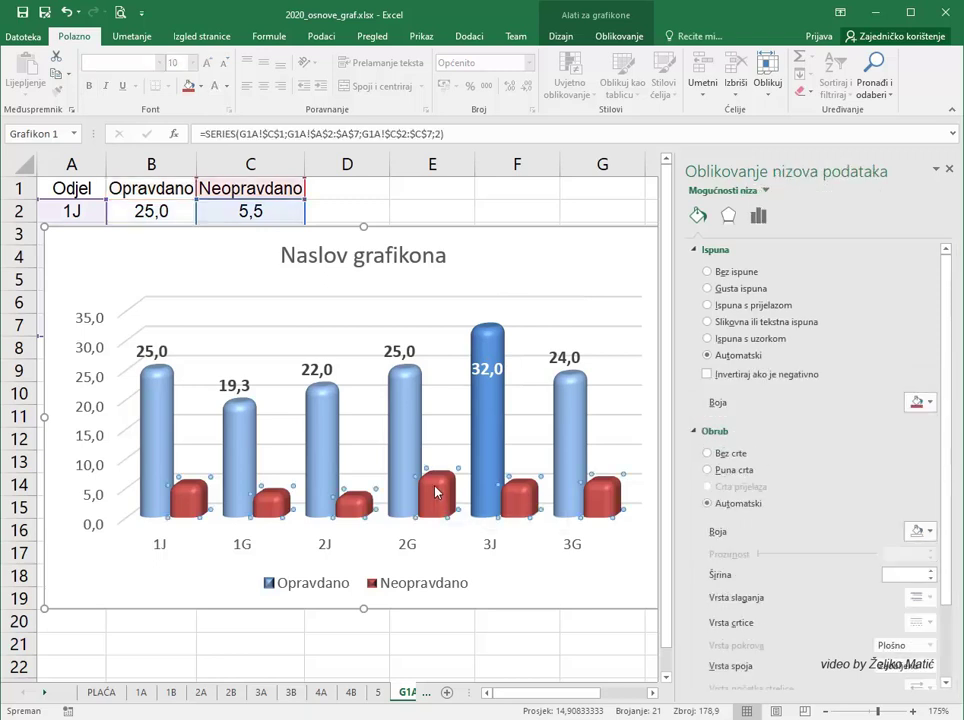
{"action": "left_click", "coordinate": [437, 493]}
{"action": "right_click", "coordinate": [437, 491]}
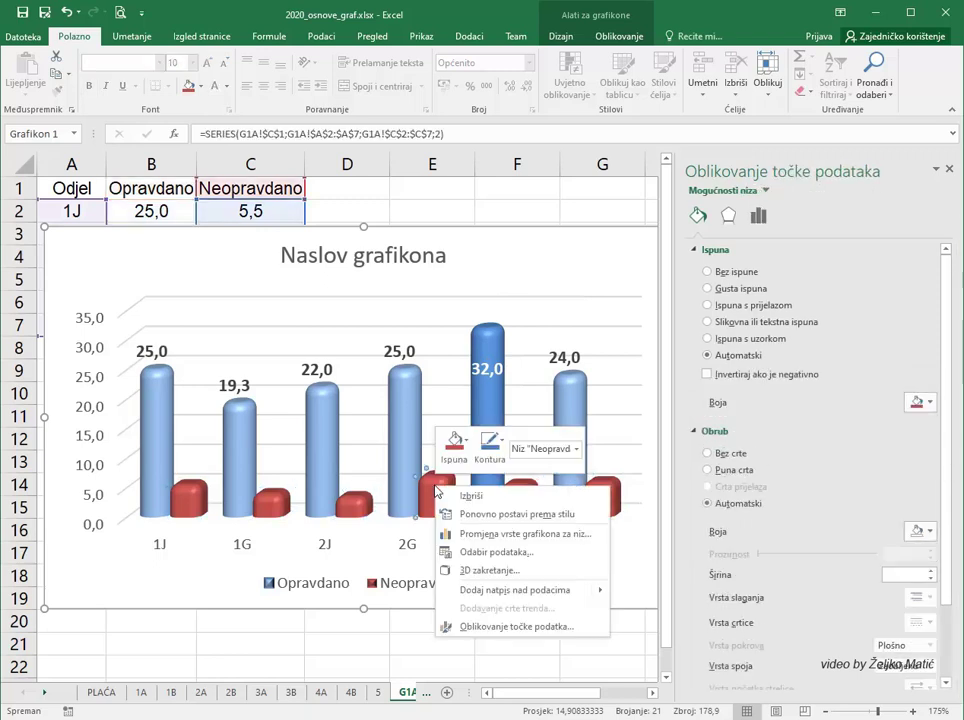
{"action": "left_click", "coordinate": [500, 592]}
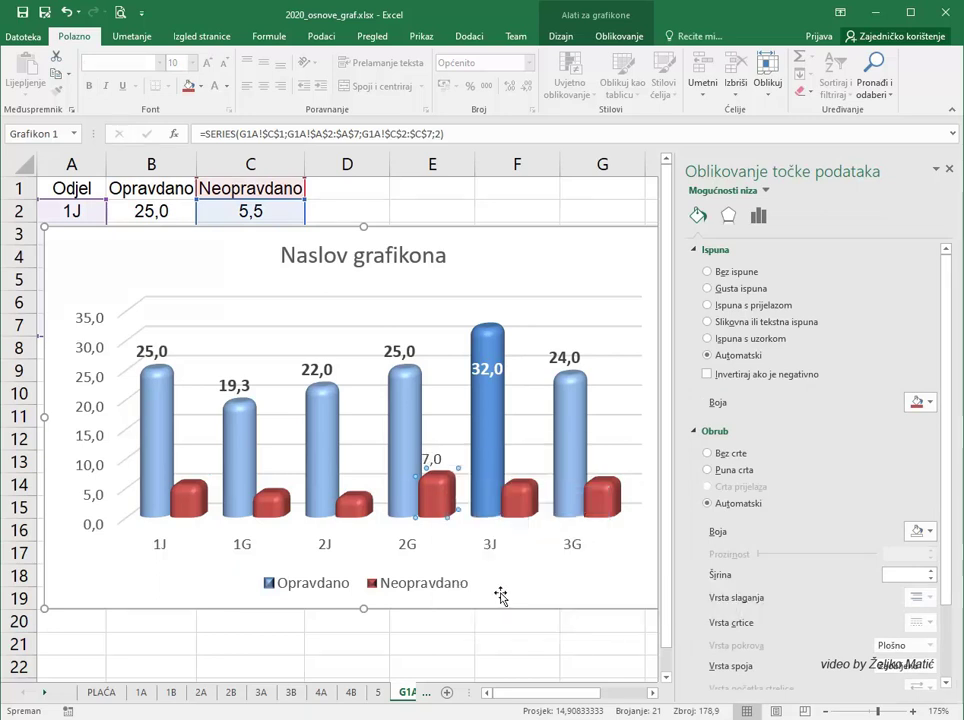
{"action": "left_click", "coordinate": [426, 457]}
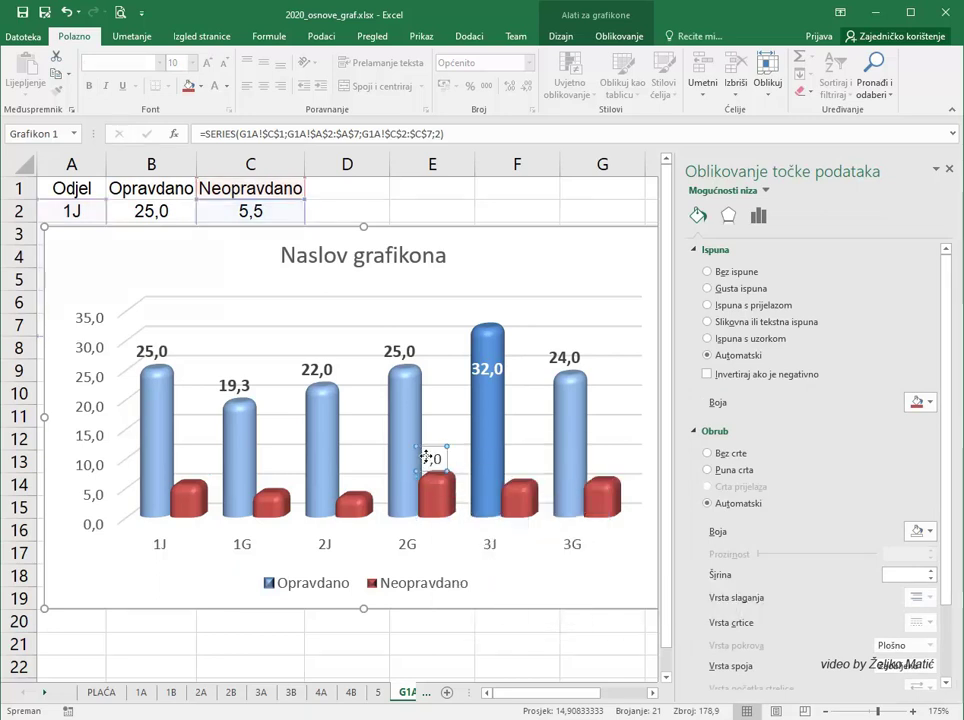
{"action": "left_click", "coordinate": [428, 457]}
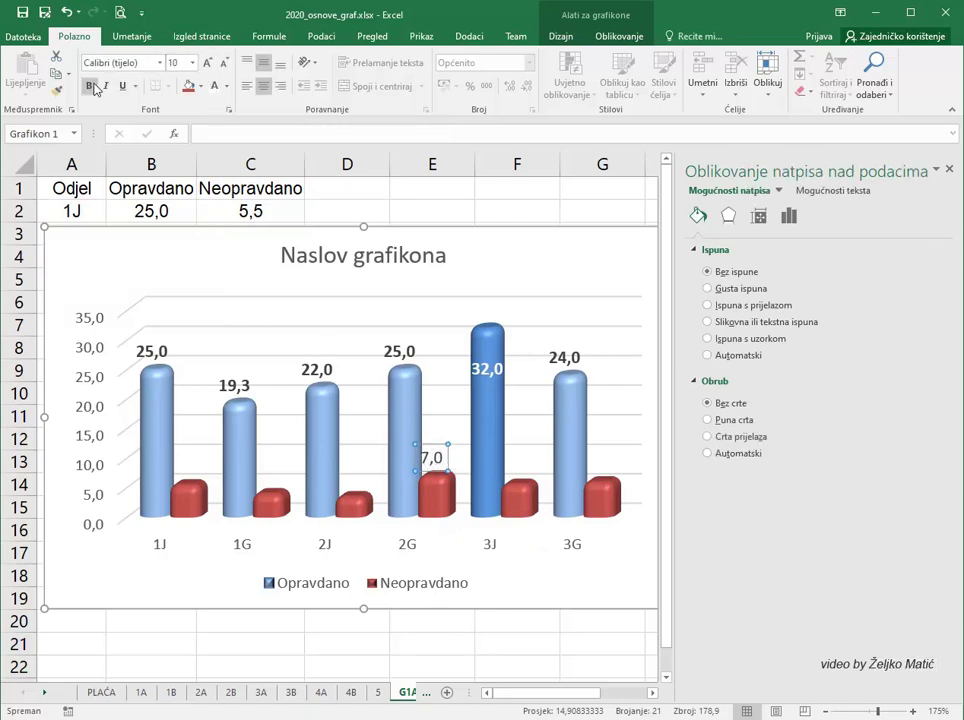
{"action": "left_click", "coordinate": [90, 86]}
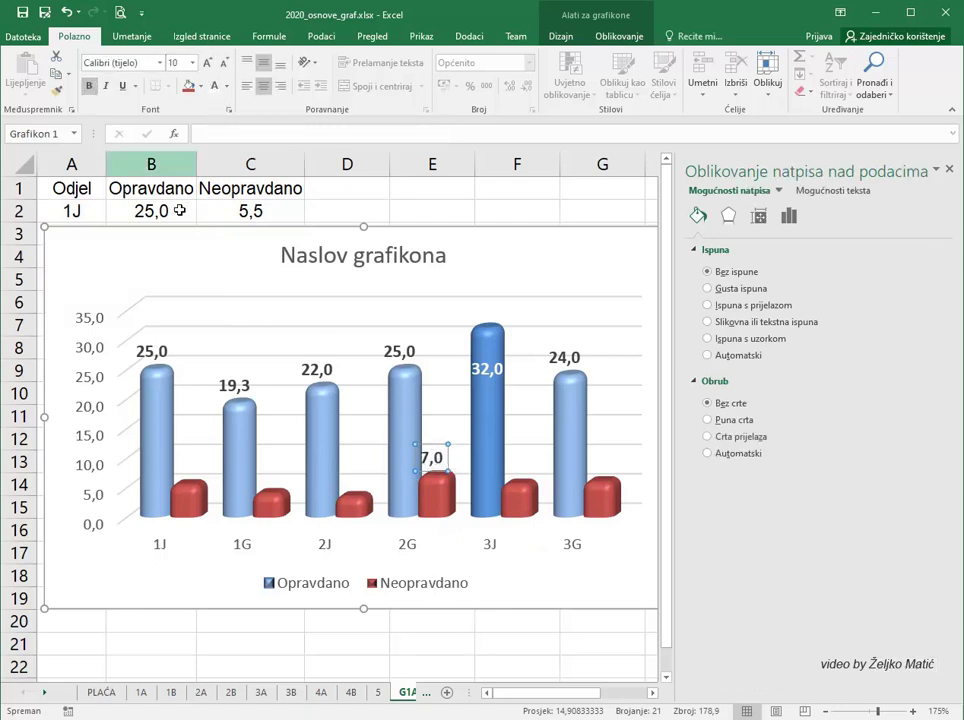
{"action": "left_click", "coordinate": [443, 457]}
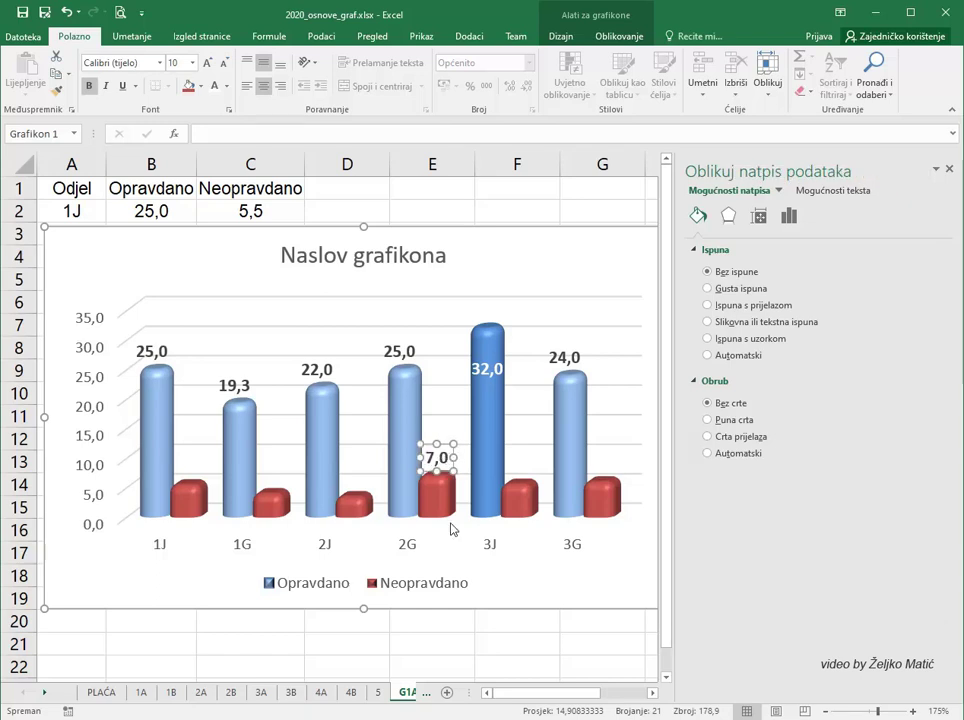
Step: Move the legend to the chart's top right and resize it so Opravdano and Neopravdano stack
{"action": "left_click", "coordinate": [320, 585]}
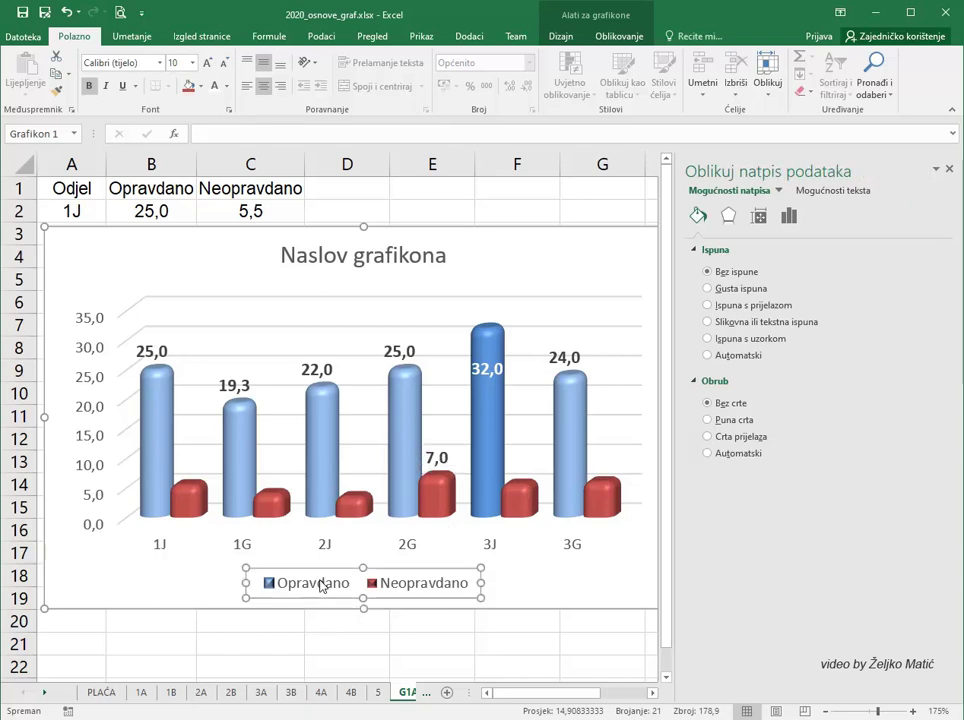
{"action": "mouse_move", "coordinate": [294, 524]}
{"action": "left_mouse_down"}
{"action": "mouse_move", "coordinate": [339, 475]}
{"action": "mouse_move", "coordinate": [303, 565]}
{"action": "mouse_move", "coordinate": [472, 239]}
{"action": "left_mouse_up"}
{"action": "left_click", "coordinate": [300, 567]}
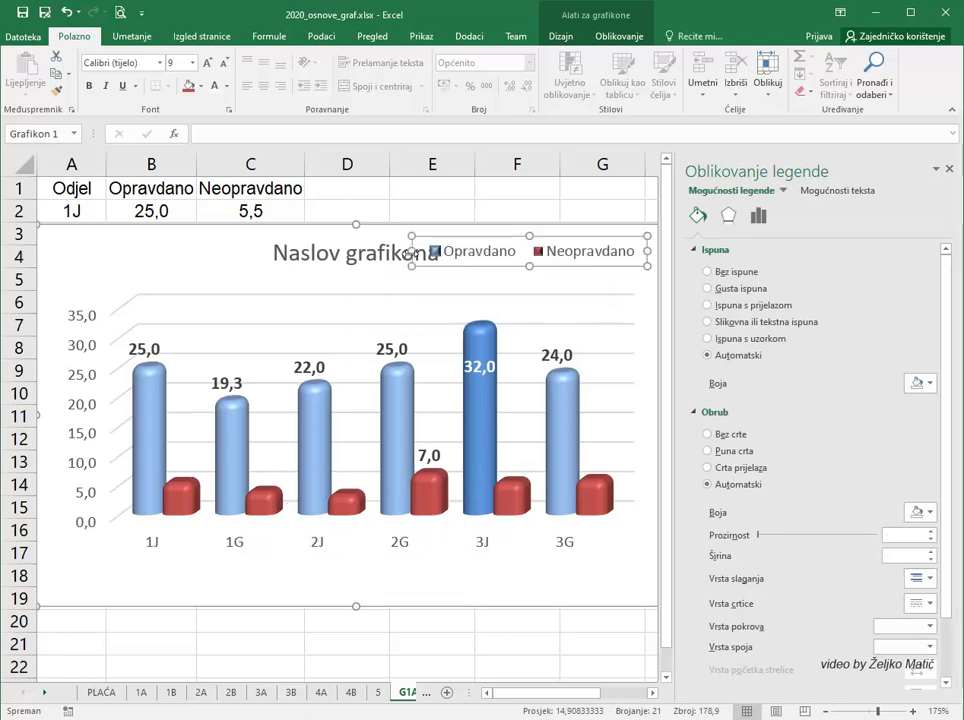
{"action": "left_click_drag", "start_coordinate": [412, 251], "coordinate": [488, 251]}
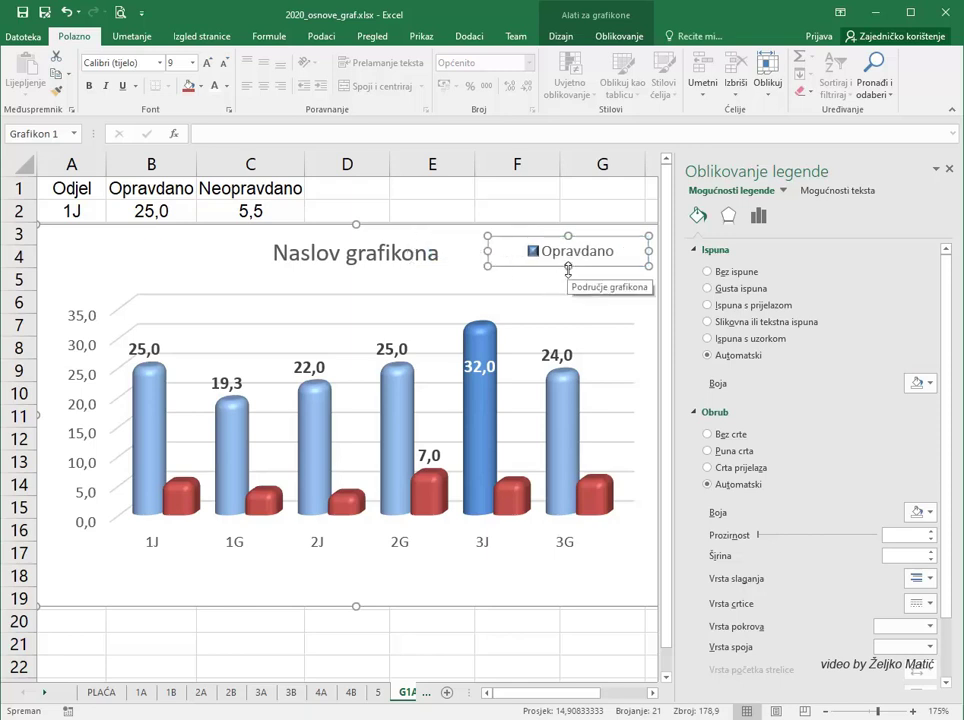
{"action": "left_click_drag", "start_coordinate": [568, 266], "coordinate": [571, 313]}
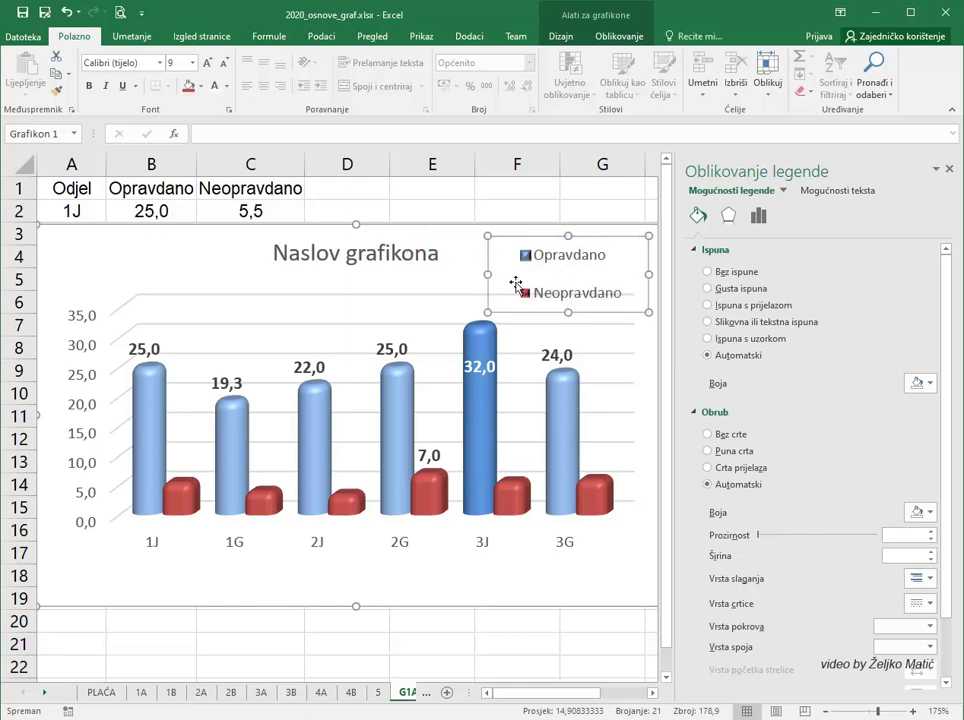
Step: Make the legend text bold 11 pt and stretch the plot area down to the chart bottom
{"action": "left_click", "coordinate": [208, 63]}
{"action": "left_click", "coordinate": [208, 63]}
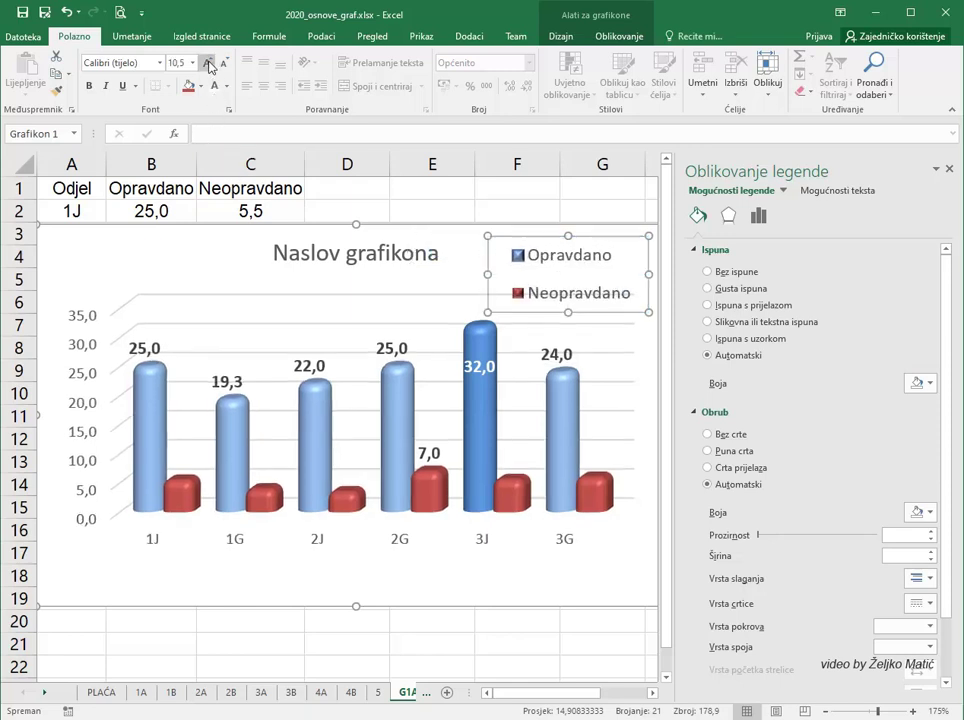
{"action": "left_click", "coordinate": [208, 63]}
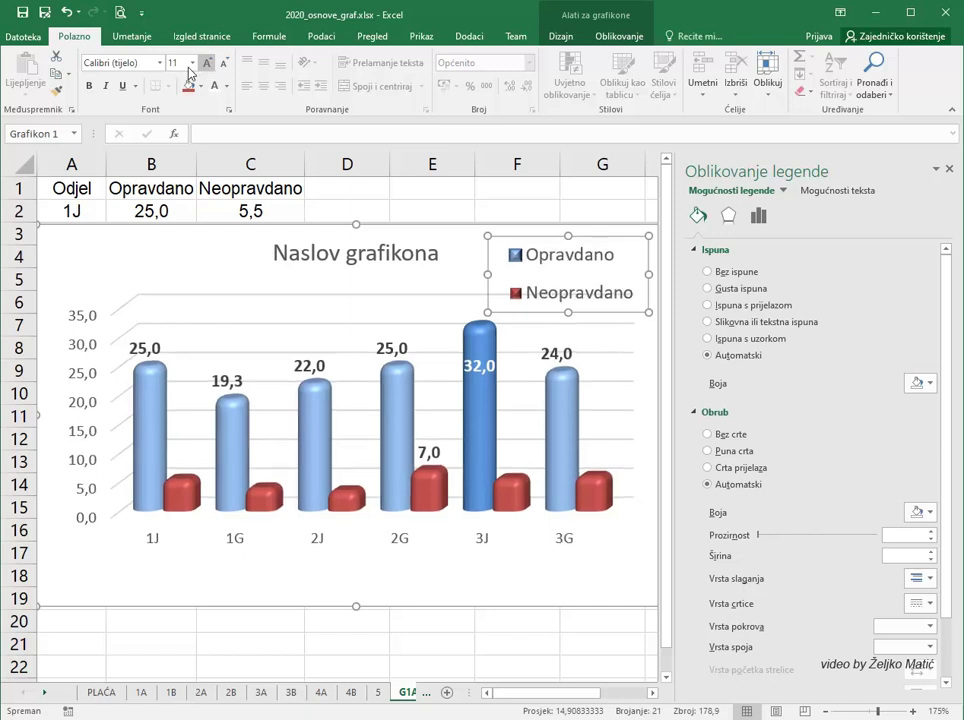
{"action": "left_click", "coordinate": [88, 85]}
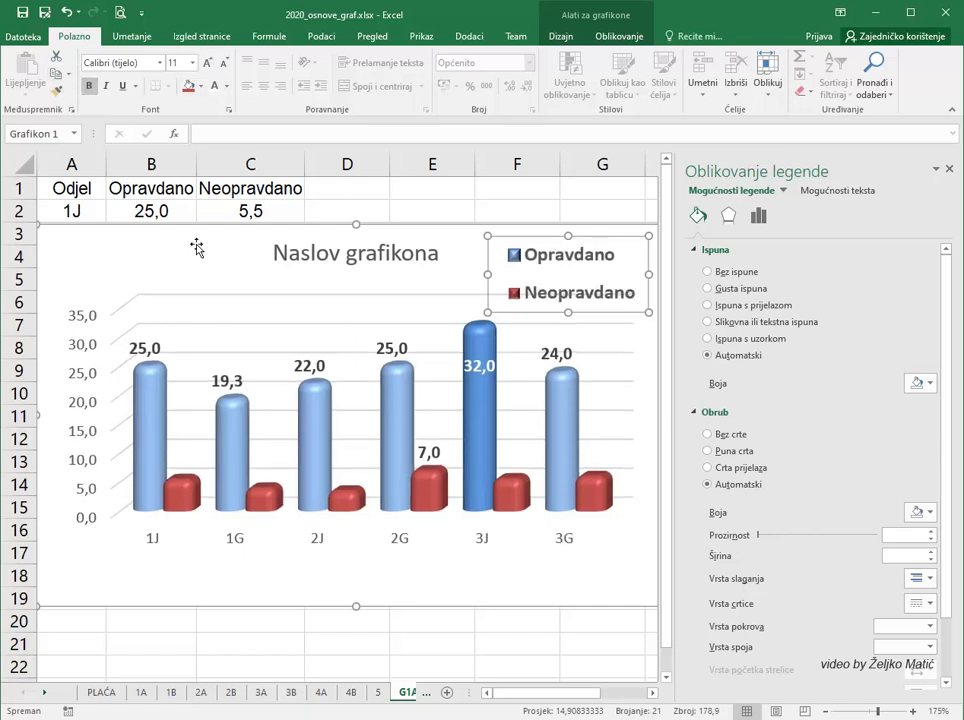
{"action": "left_click", "coordinate": [355, 540]}
{"action": "left_click_drag", "start_coordinate": [356, 545], "coordinate": [357, 598]}
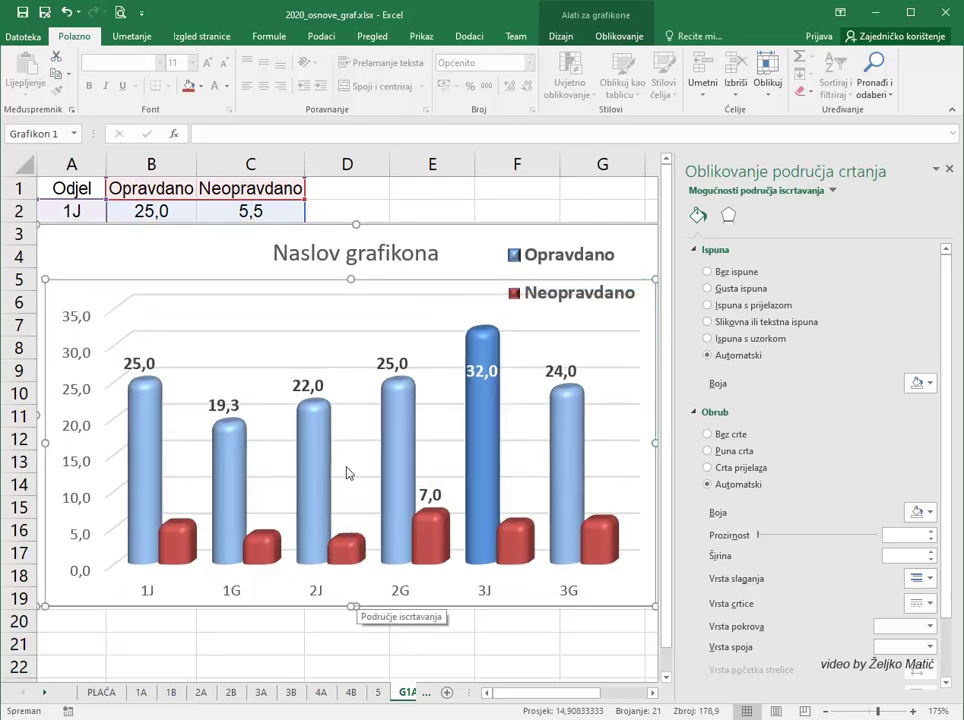
Step: Enlarge the plot area slightly and retitle the chart Izostanci, moved to the top left
{"action": "left_click_drag", "start_coordinate": [349, 277], "coordinate": [349, 271]}
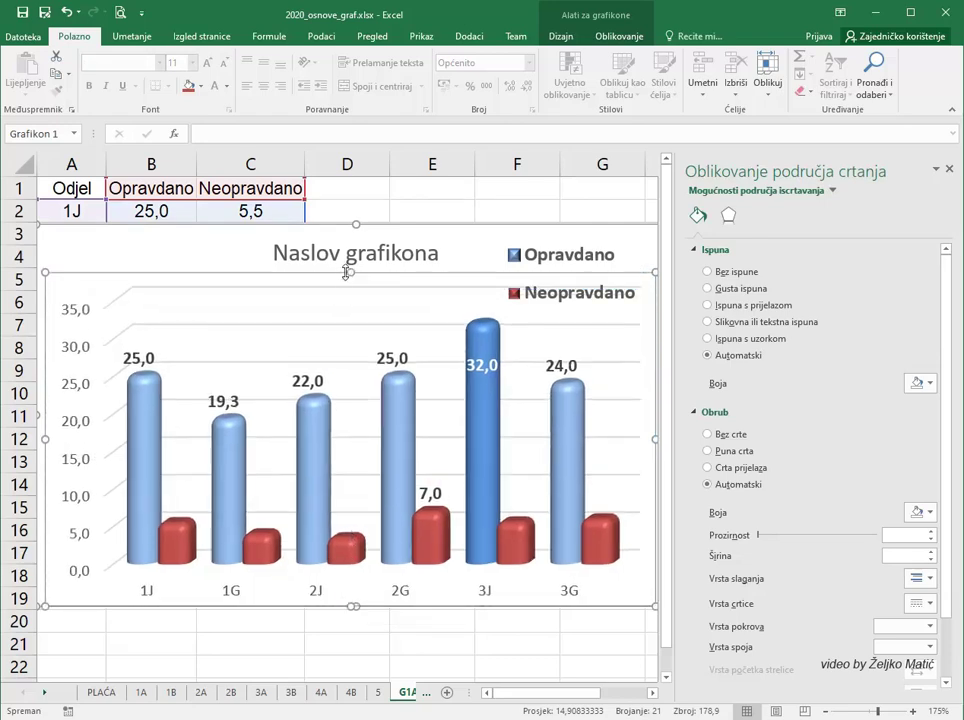
{"action": "left_click", "coordinate": [285, 250]}
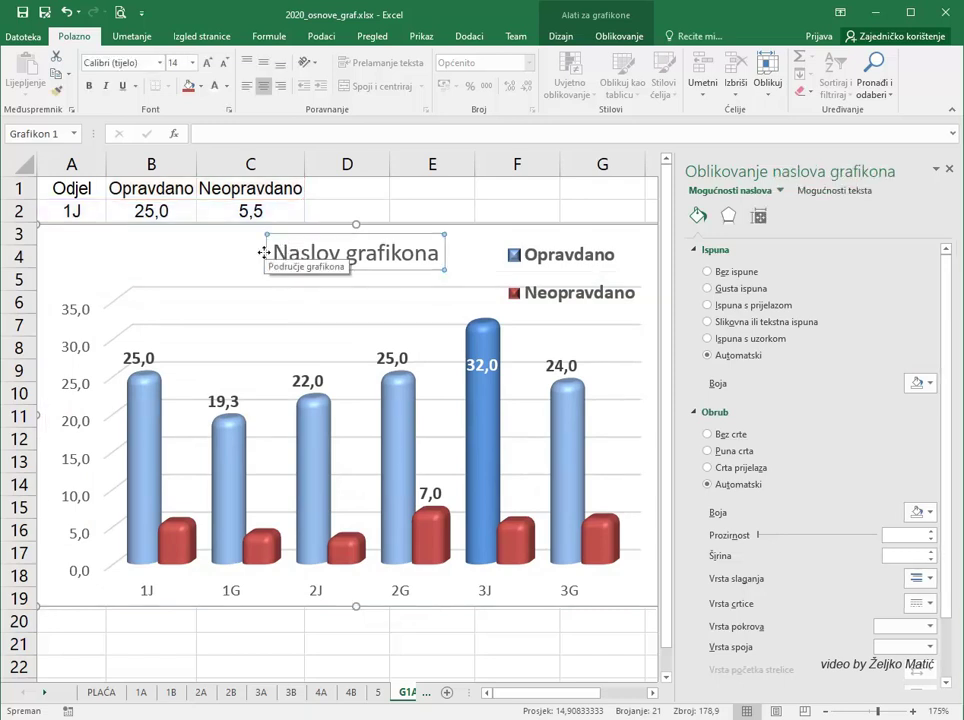
{"action": "mouse_move", "coordinate": [264, 252]}
{"action": "left_mouse_down"}
{"action": "mouse_move", "coordinate": [48, 250]}
{"action": "mouse_move", "coordinate": [205, 256]}
{"action": "left_mouse_up"}
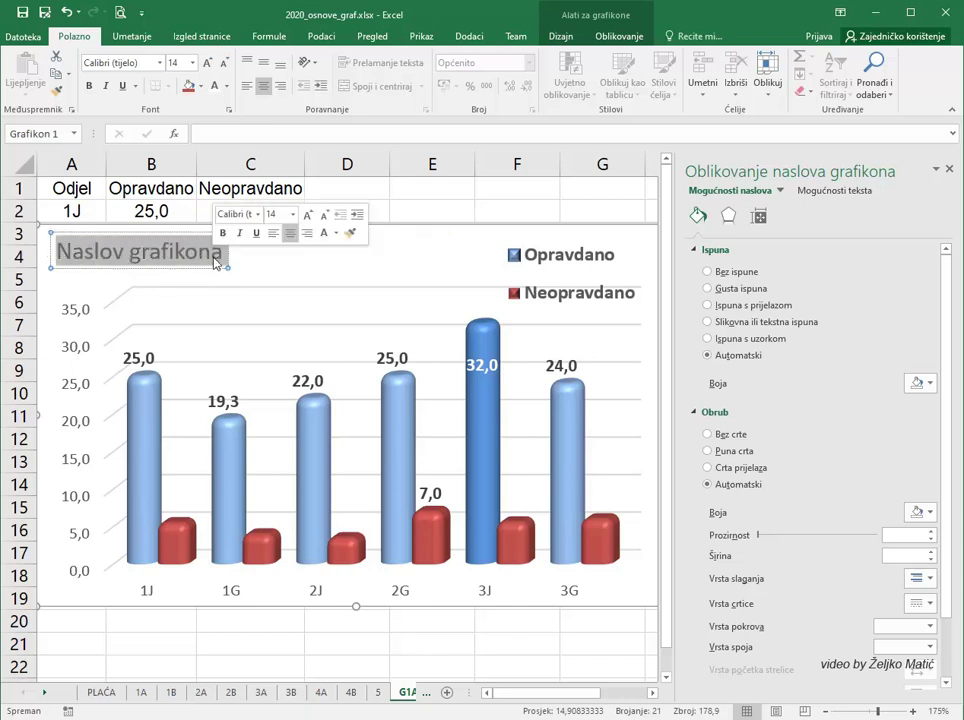
{"action": "type", "text": "Izos"}
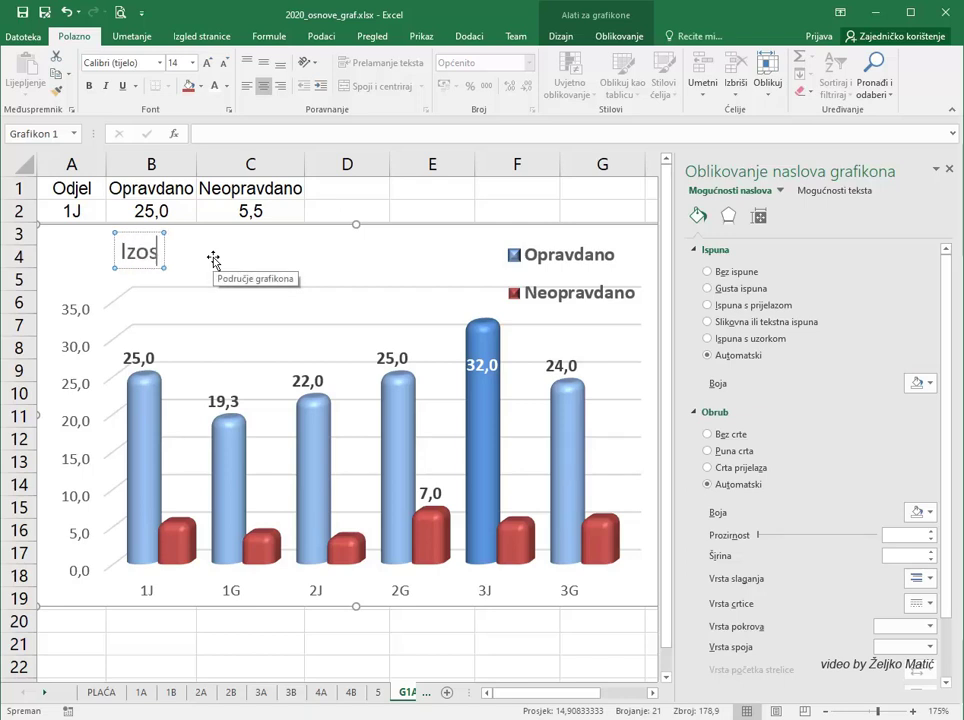
{"action": "type", "text": "tas"}
{"action": "key", "text": "BackSpace"}
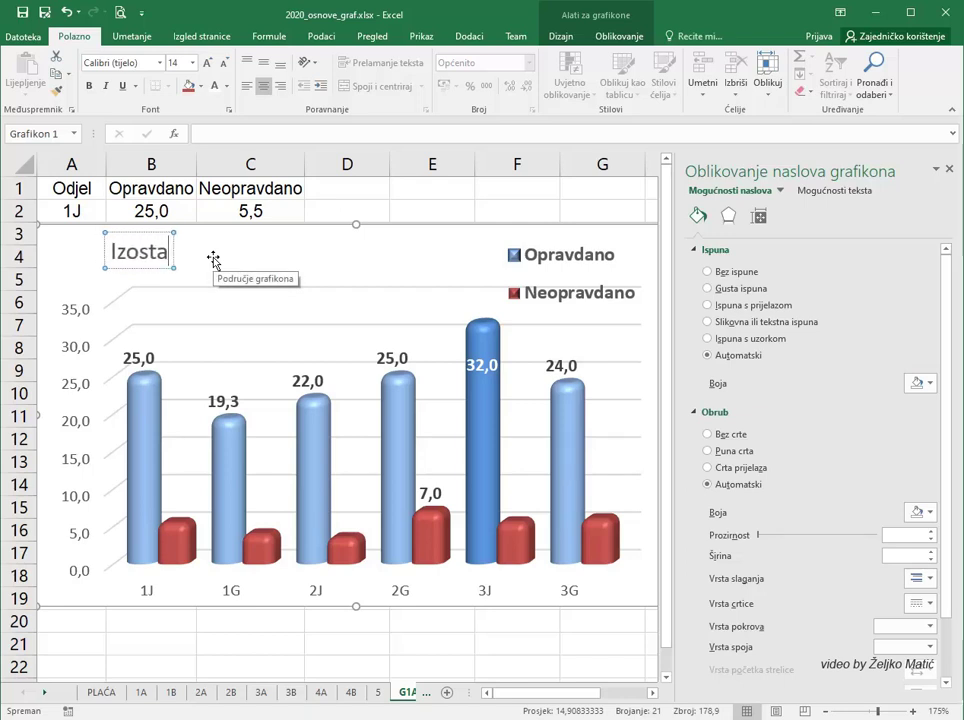
{"action": "type", "text": "nci"}
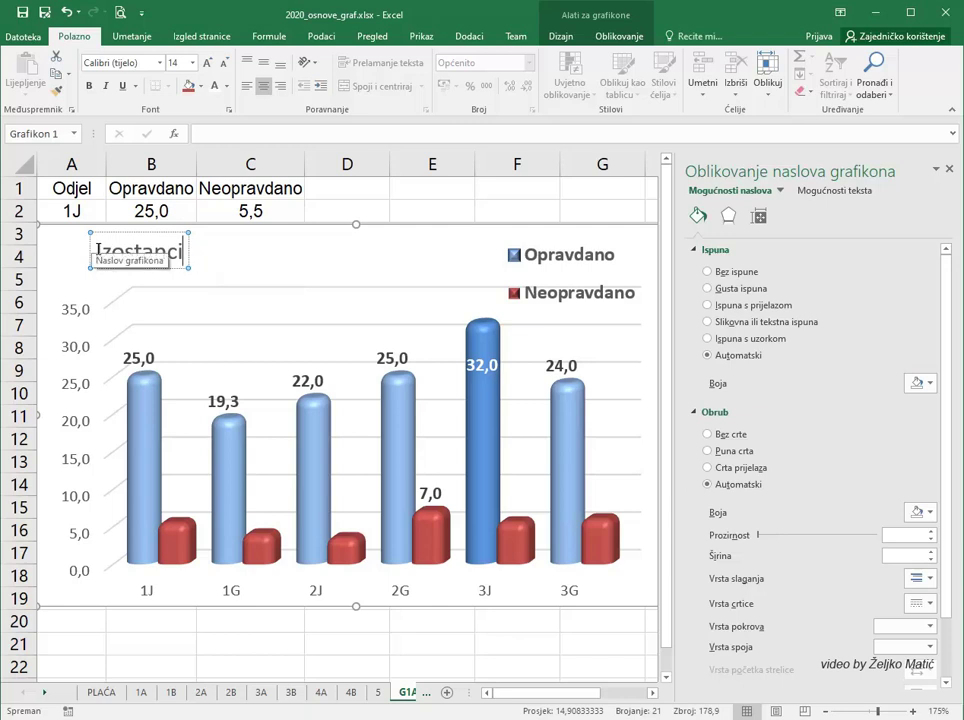
Step: Make the Izostanci title bold with a dark font colour
{"action": "double_click", "coordinate": [97, 251]}
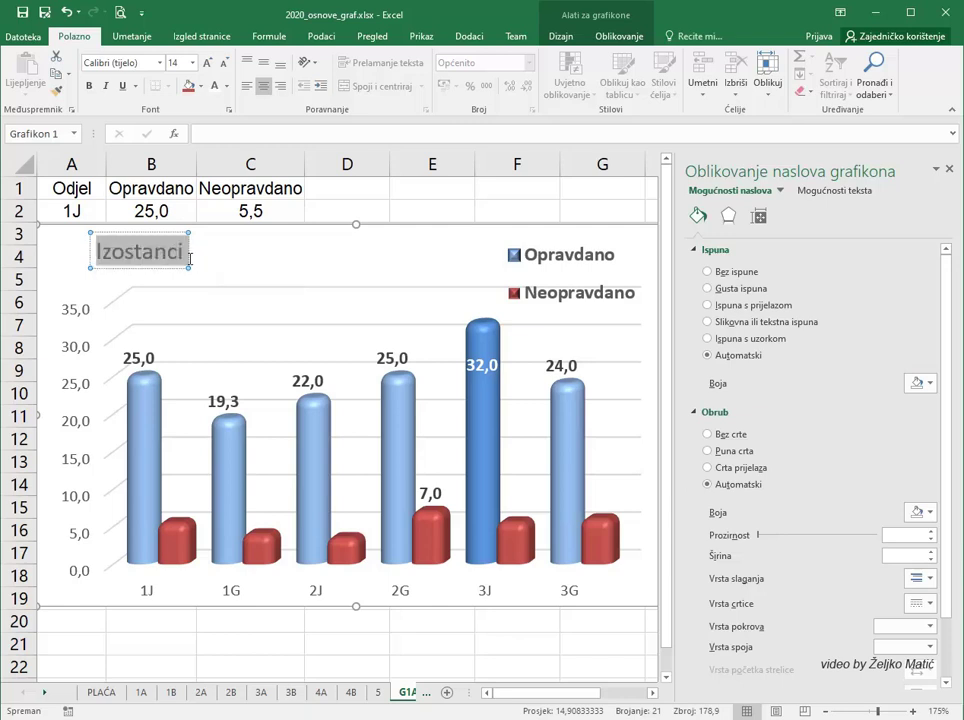
{"action": "left_click", "coordinate": [92, 88]}
{"action": "left_click", "coordinate": [228, 88]}
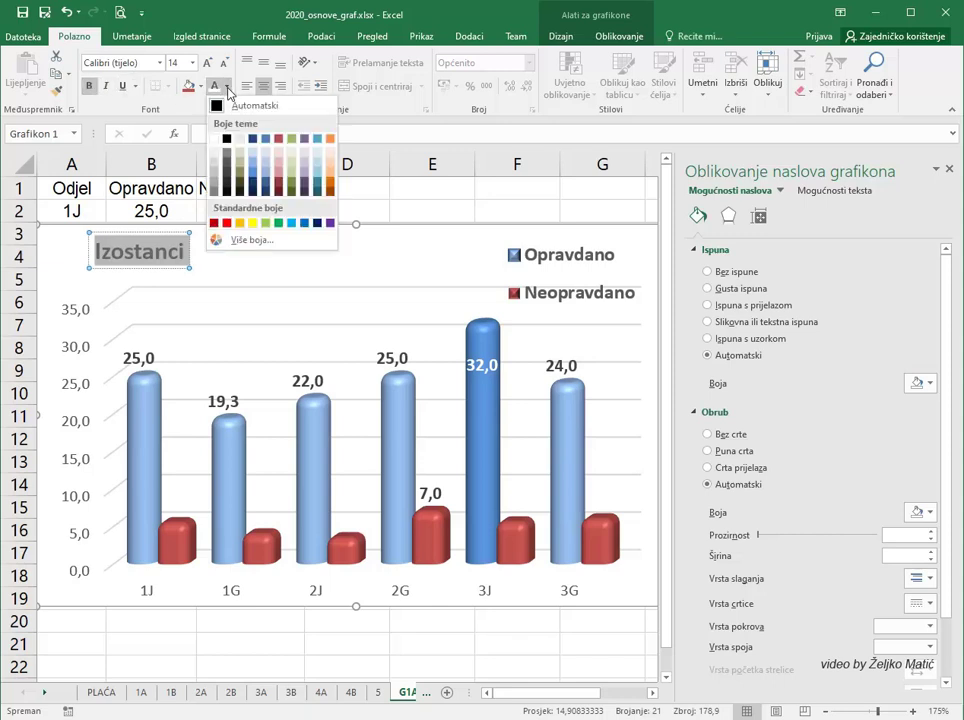
{"action": "left_click", "coordinate": [258, 190]}
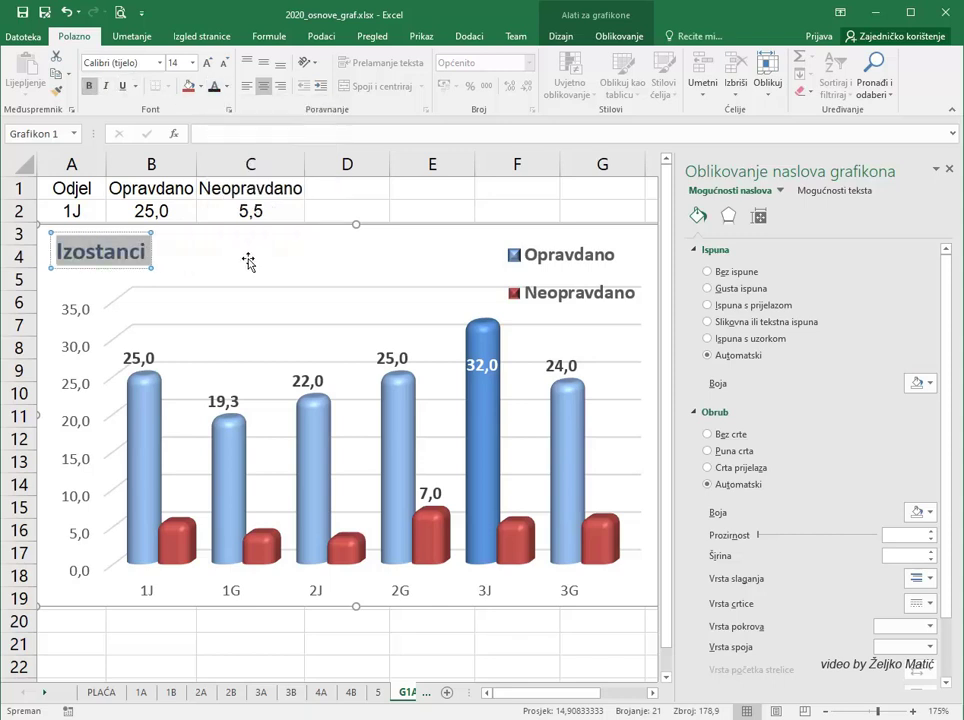
{"action": "left_click", "coordinate": [248, 258]}
{"action": "scroll", "coordinate": [250, 262], "scroll_direction": "down", "scroll_amount": 1}
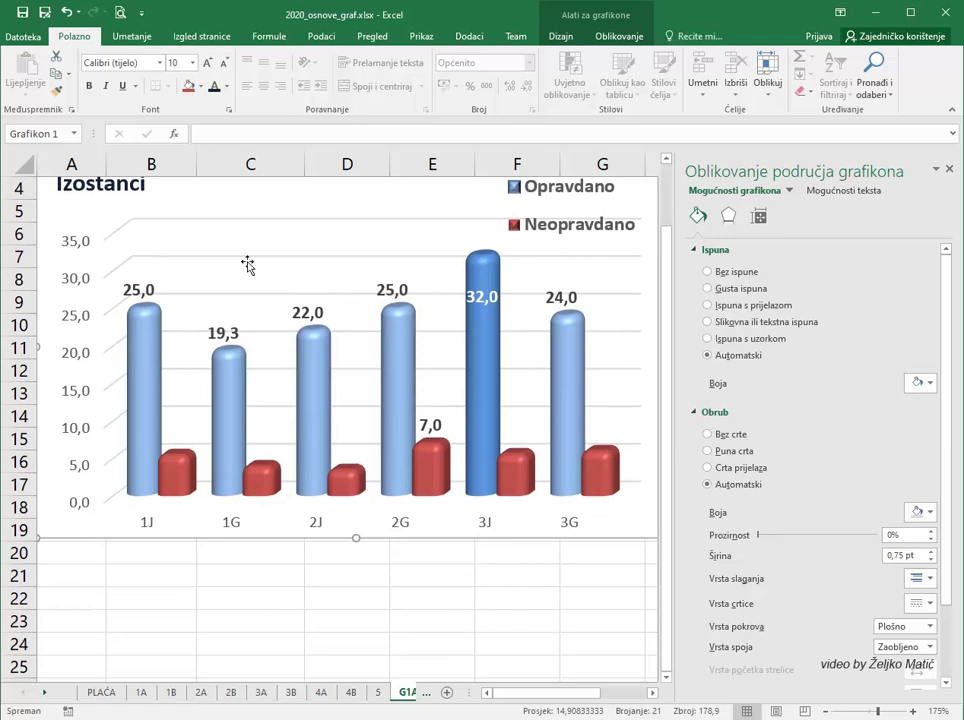
{"action": "scroll", "coordinate": [247, 265], "scroll_direction": "up", "scroll_amount": 1}
{"action": "left_click", "coordinate": [228, 590]}
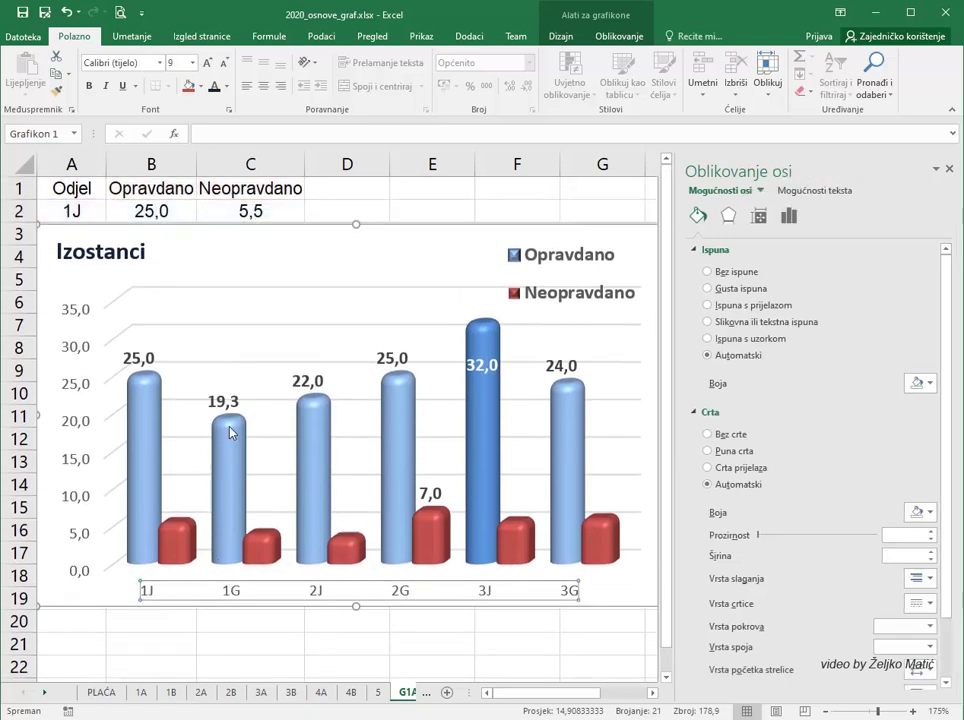
Step: Set the vertical axis to run from 0 to 35 with a major unit of 10
{"action": "left_click", "coordinate": [78, 352]}
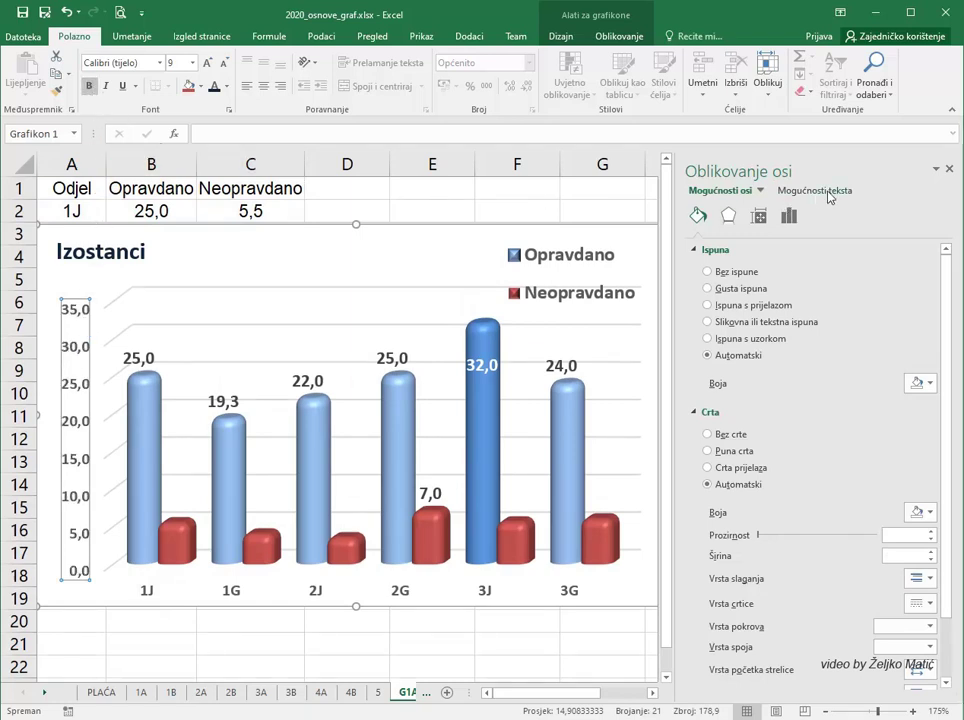
{"action": "left_click", "coordinate": [789, 216]}
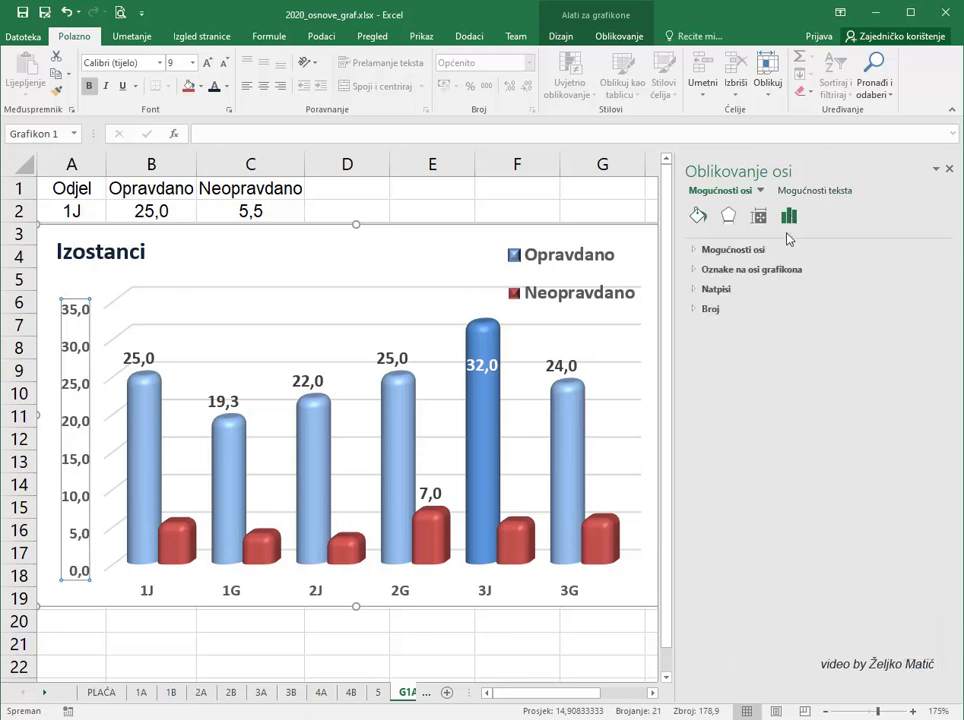
{"action": "left_click", "coordinate": [695, 250]}
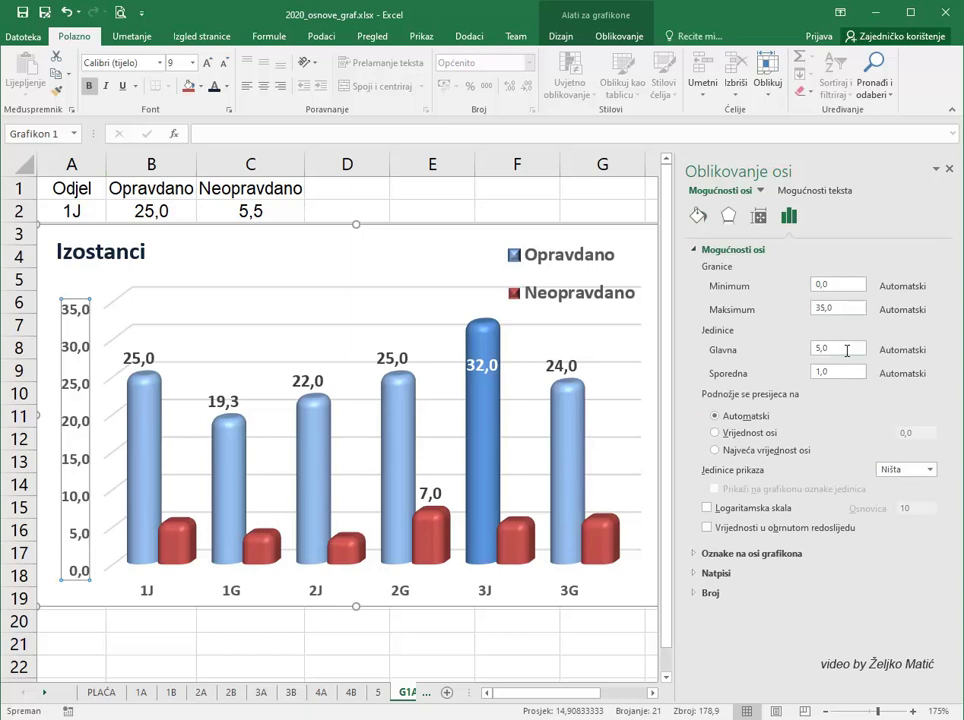
{"action": "double_click", "coordinate": [820, 348]}
{"action": "type", "text": "10"}
{"action": "key", "text": "Return"}
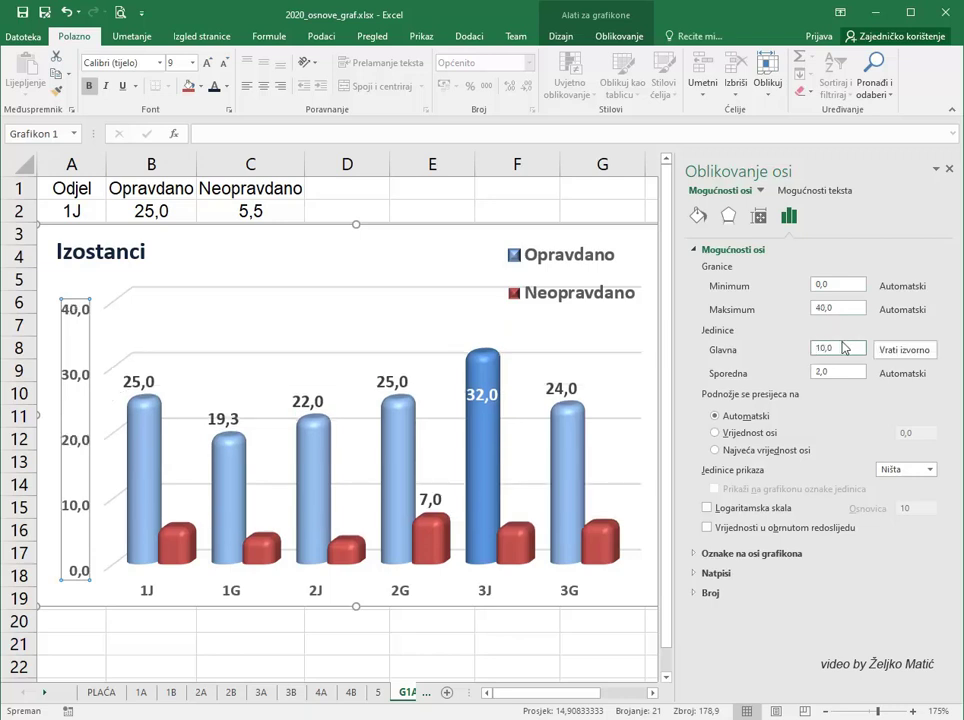
{"action": "left_click_drag", "start_coordinate": [844, 309], "coordinate": [808, 308]}
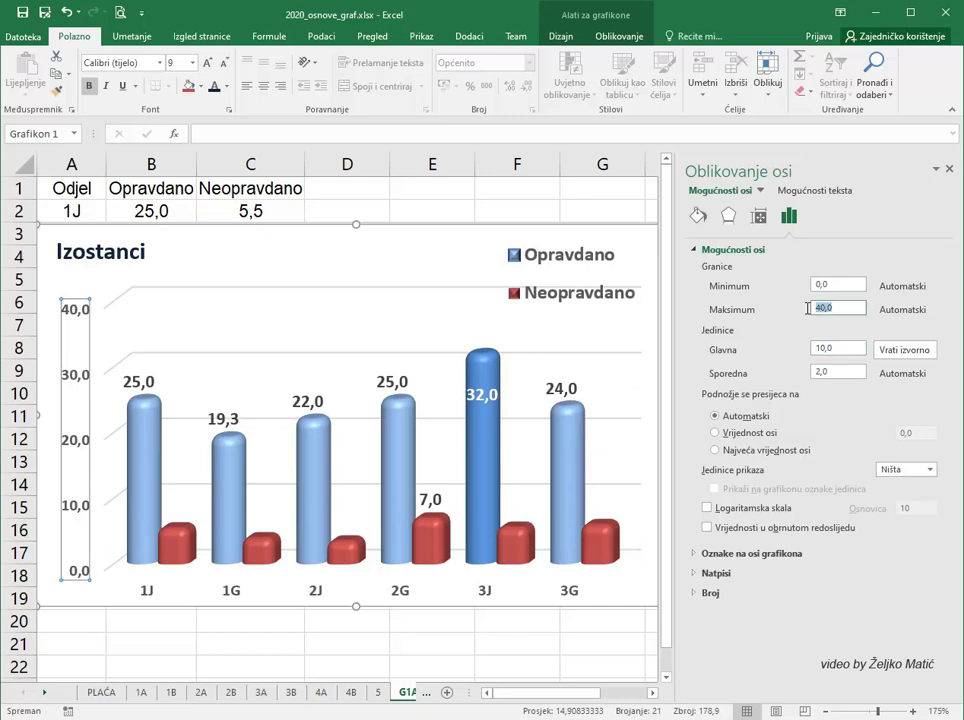
{"action": "type", "text": "35"}
{"action": "key", "text": "Return"}
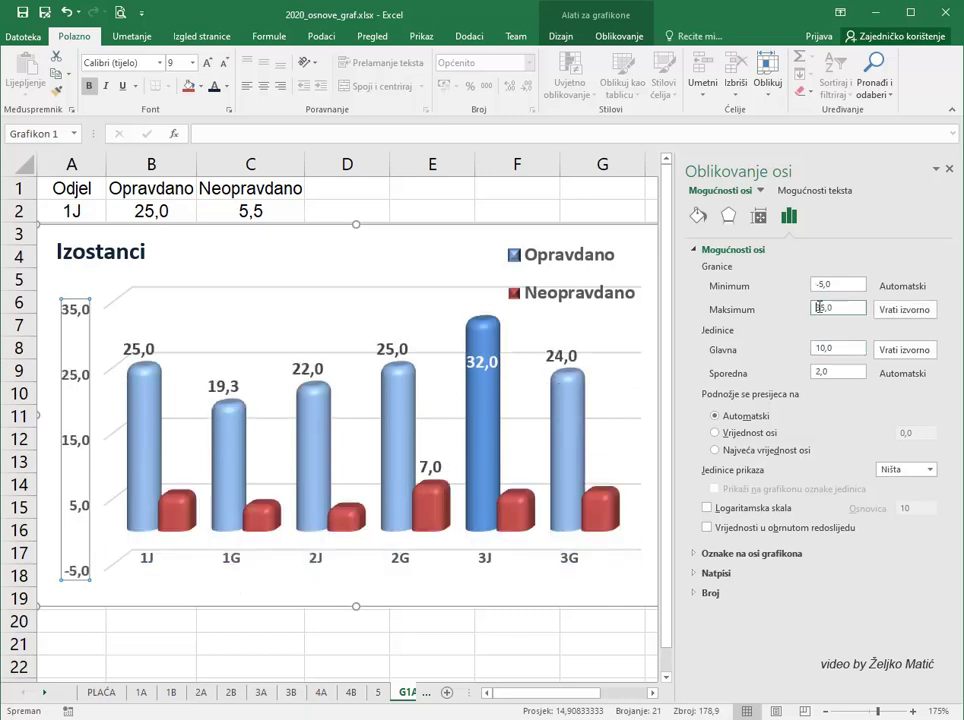
{"action": "left_click_drag", "start_coordinate": [844, 289], "coordinate": [810, 284]}
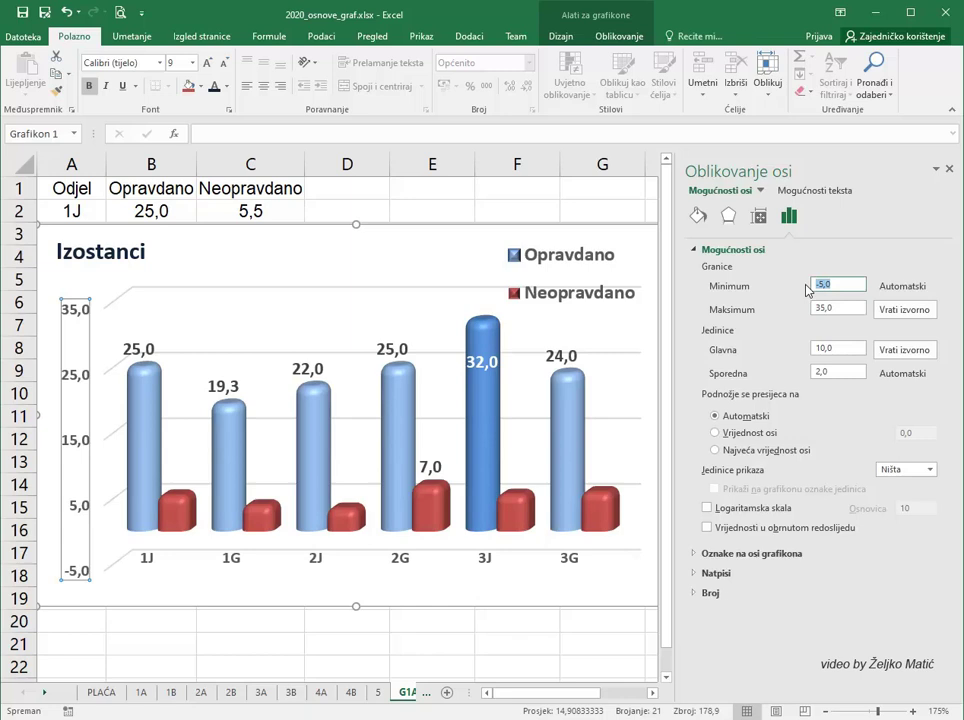
{"action": "type", "text": "0"}
{"action": "key", "text": "Return"}
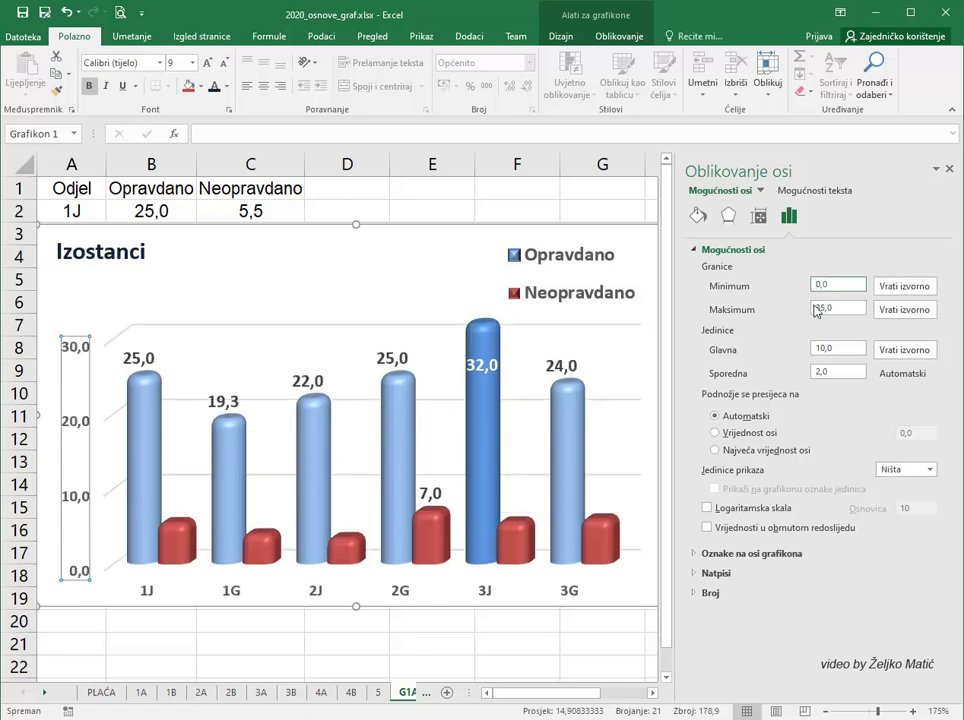
Step: Format the vertical axis numbers with 0 decimal places
{"action": "left_click", "coordinate": [695, 592]}
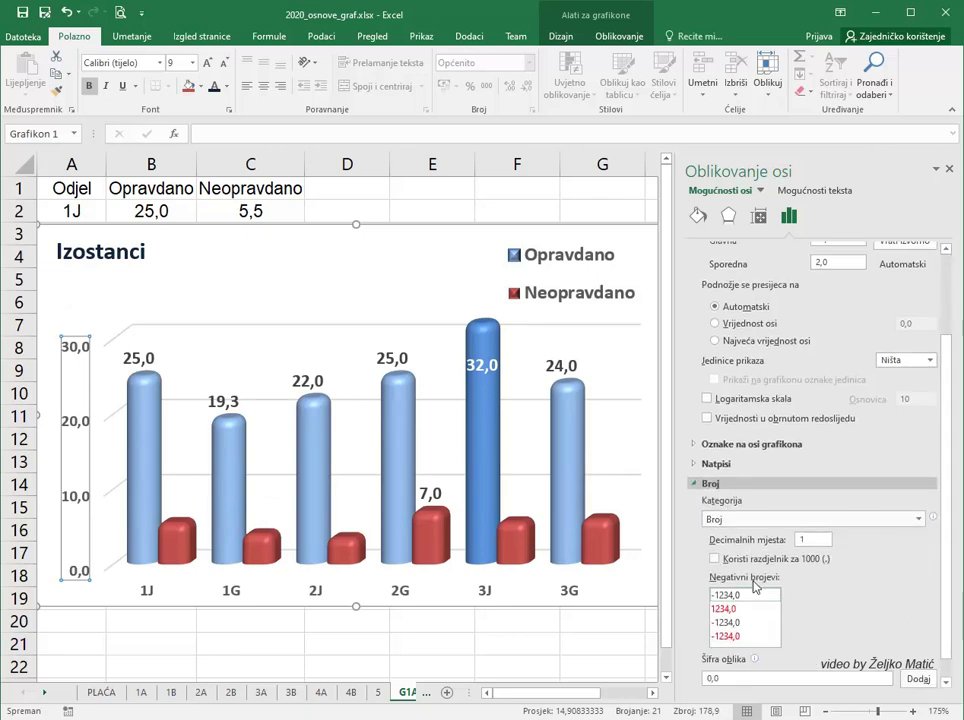
{"action": "double_click", "coordinate": [809, 540]}
{"action": "type", "text": "0"}
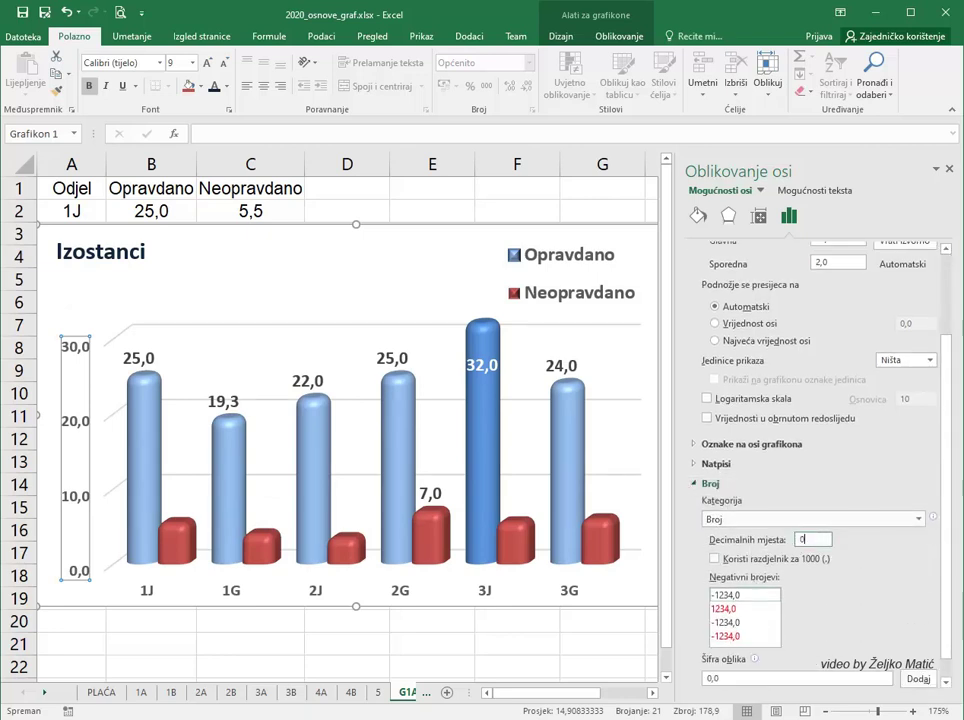
{"action": "key", "text": "Return"}
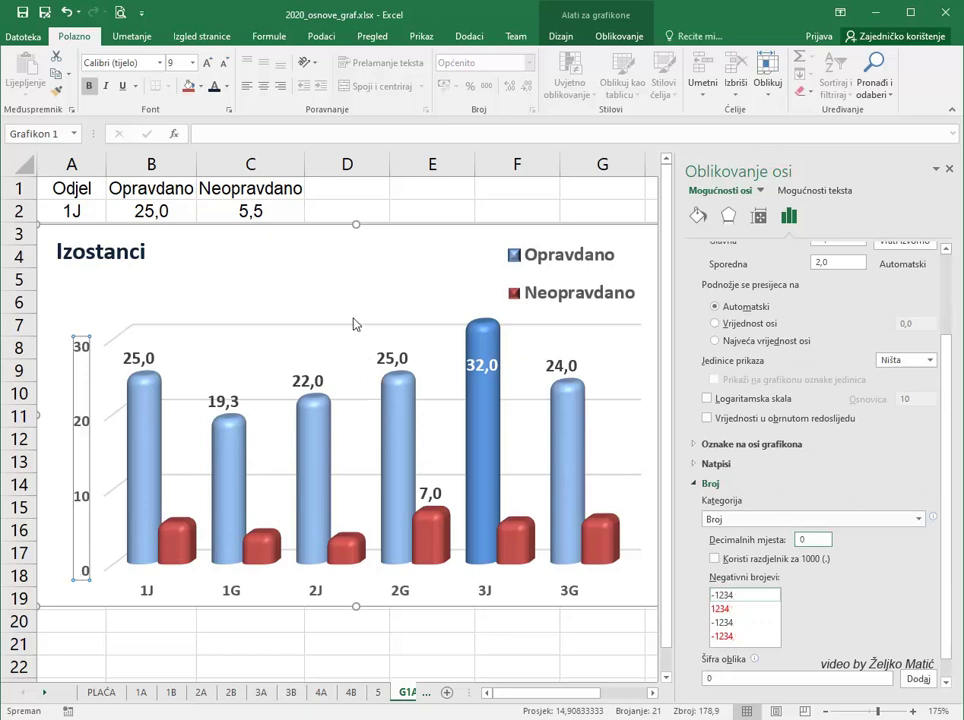
Step: Stretch the Izostanci plot area upward so the cylinders are taller
{"action": "left_click", "coordinate": [352, 325]}
{"action": "left_click", "coordinate": [344, 334]}
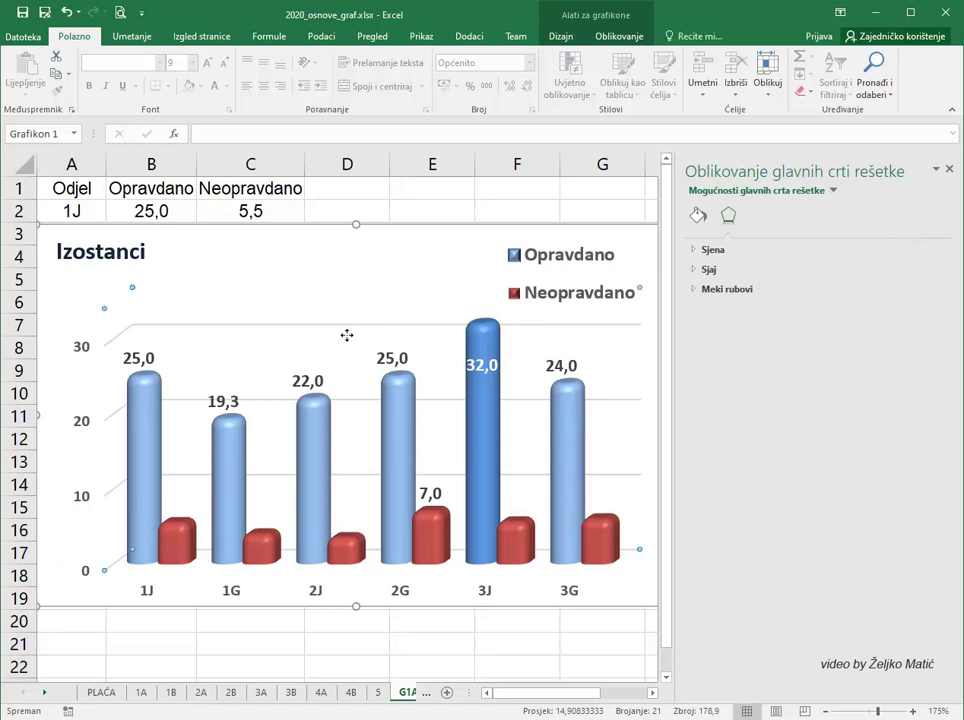
{"action": "left_click", "coordinate": [351, 312]}
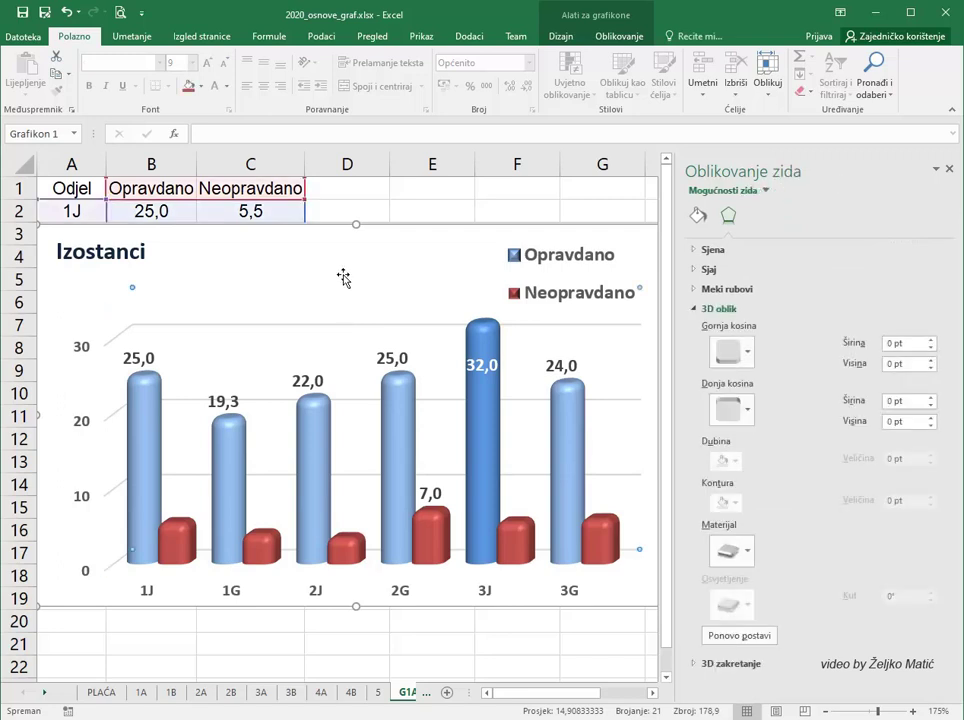
{"action": "left_click", "coordinate": [345, 275]}
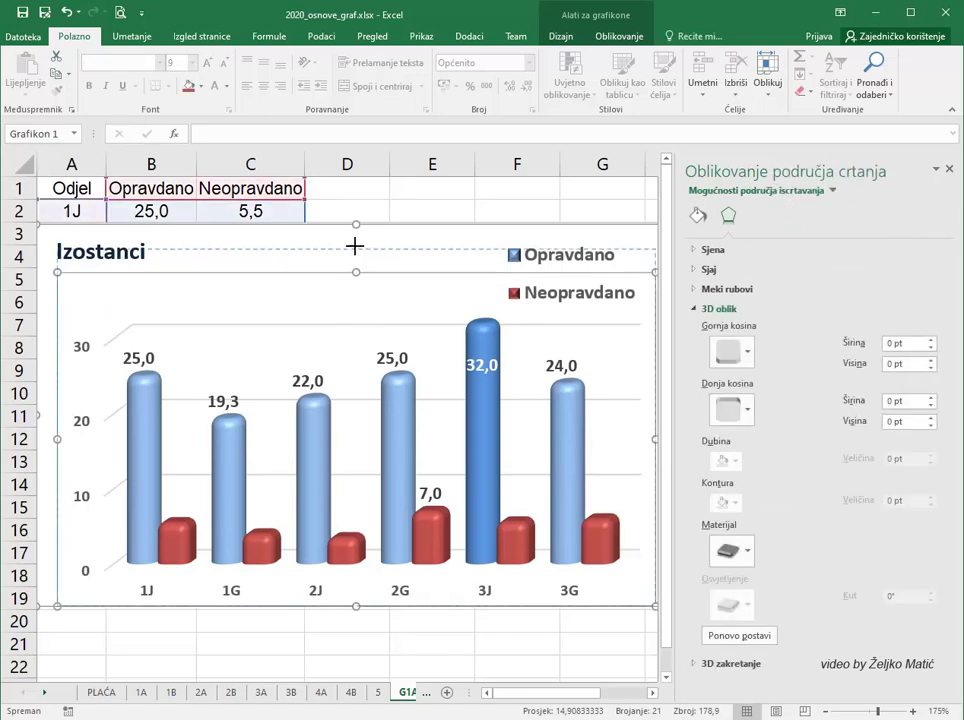
{"action": "left_click_drag", "start_coordinate": [355, 264], "coordinate": [355, 240]}
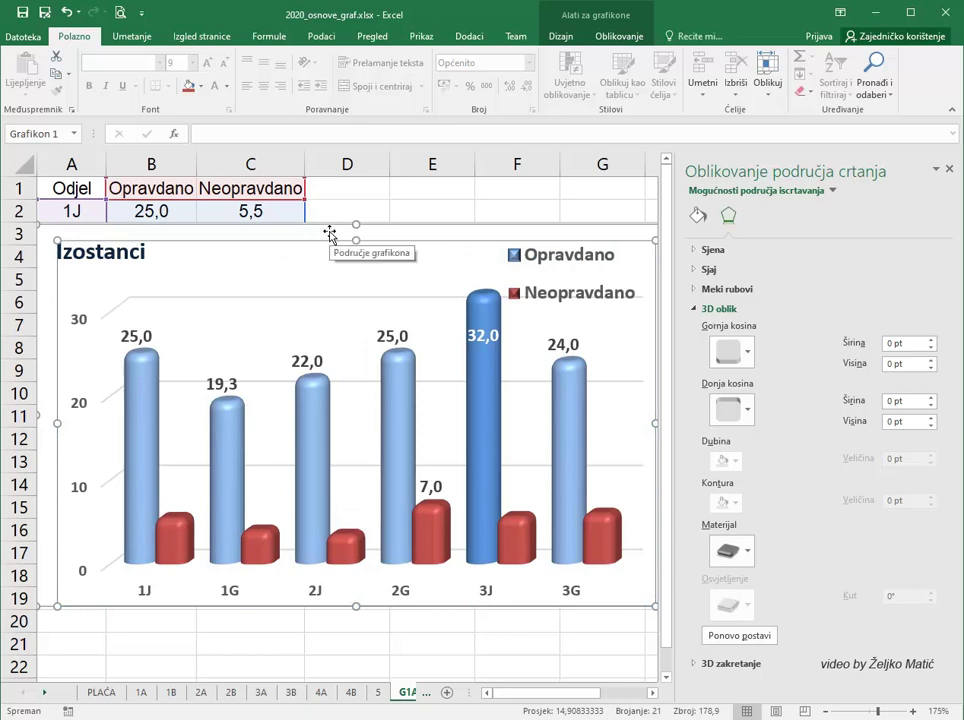
{"action": "left_click", "coordinate": [330, 234]}
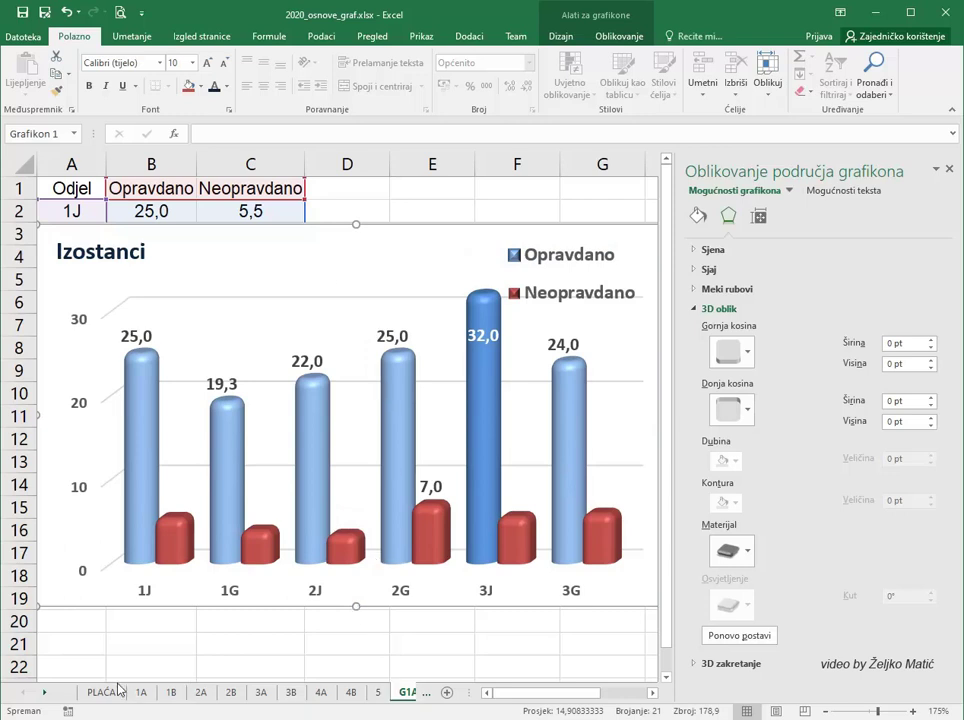
Step: Scroll the sheet tabs and switch to the G1B sheet
{"action": "left_click", "coordinate": [44, 692]}
{"action": "left_click", "coordinate": [44, 692]}
{"action": "left_click", "coordinate": [44, 692]}
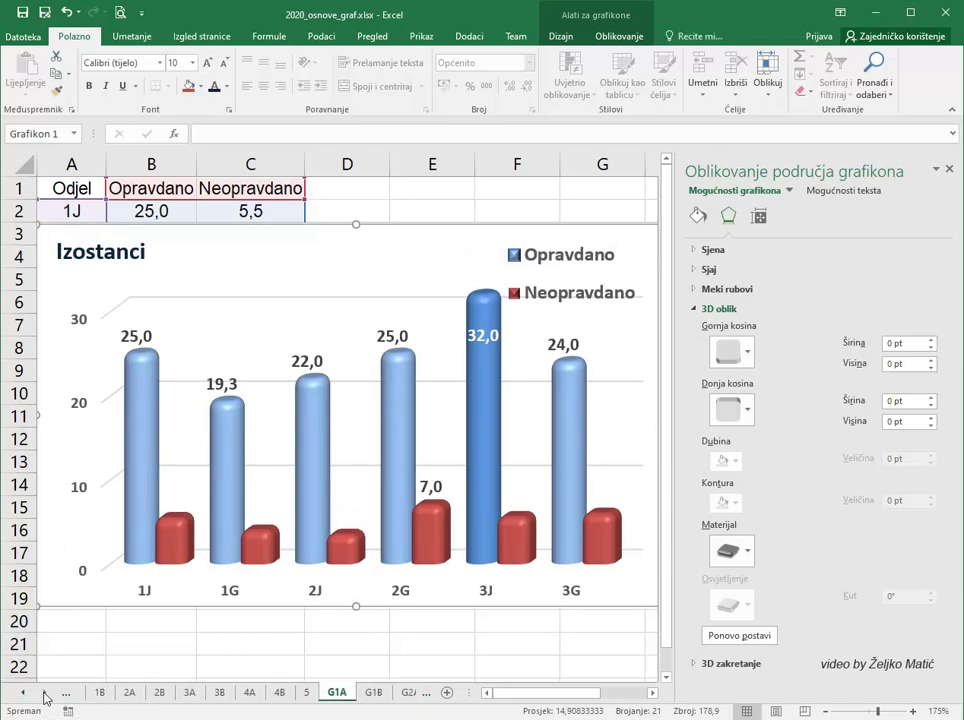
{"action": "left_click", "coordinate": [44, 692]}
{"action": "left_click", "coordinate": [44, 692]}
{"action": "left_click", "coordinate": [44, 692]}
{"action": "left_click", "coordinate": [44, 692]}
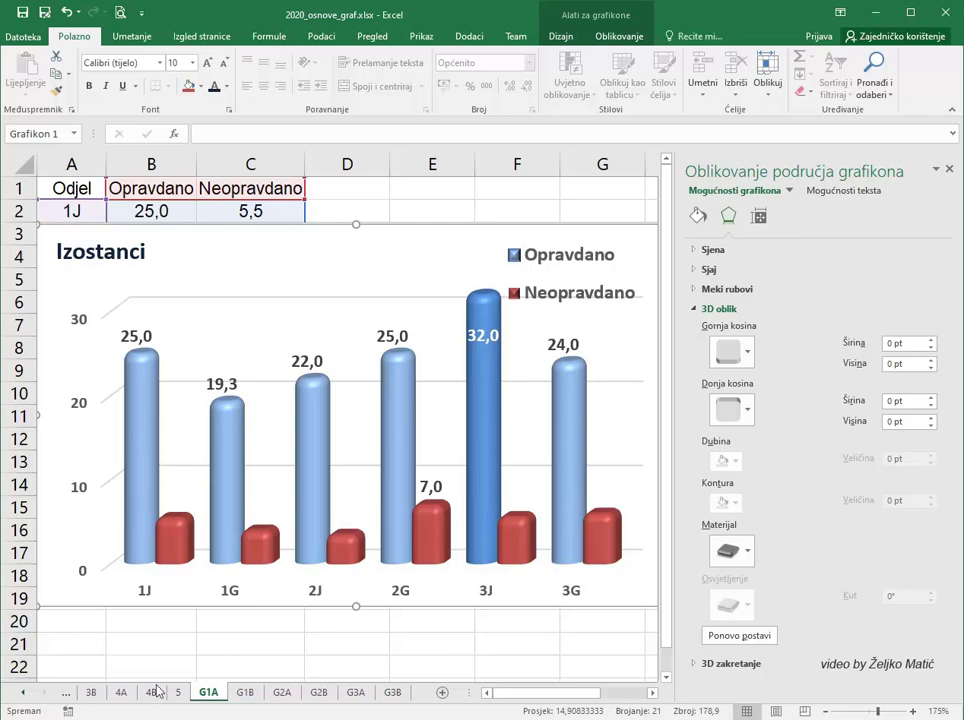
{"action": "left_click", "coordinate": [245, 692]}
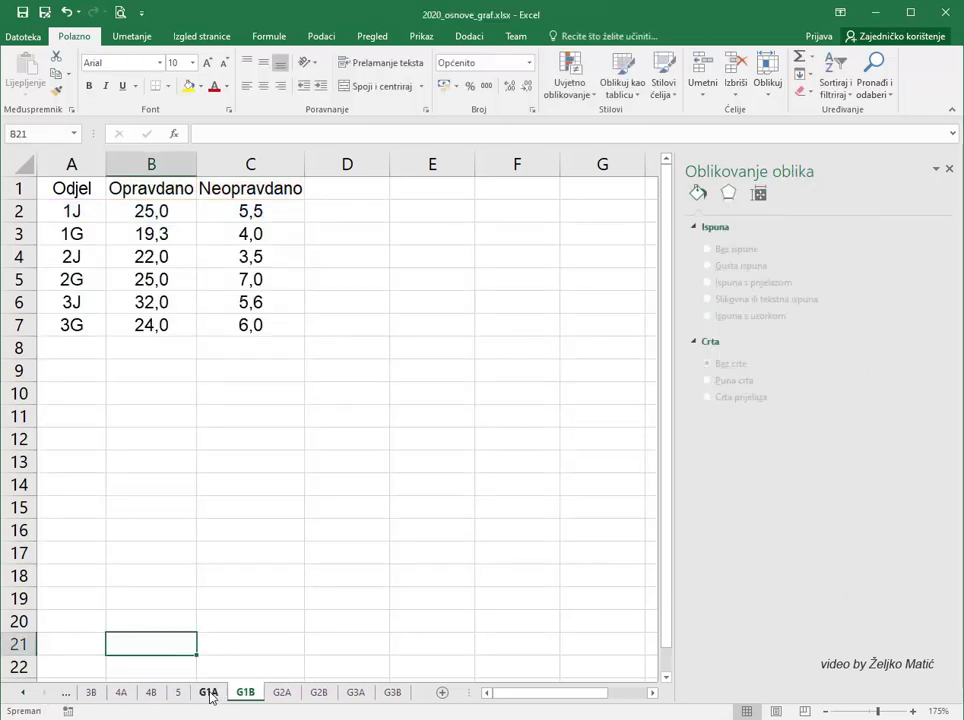
Step: On the G2A sheet, select the Godina, Natalitet and Mortalitet data in B3:D24
{"action": "left_click", "coordinate": [208, 692]}
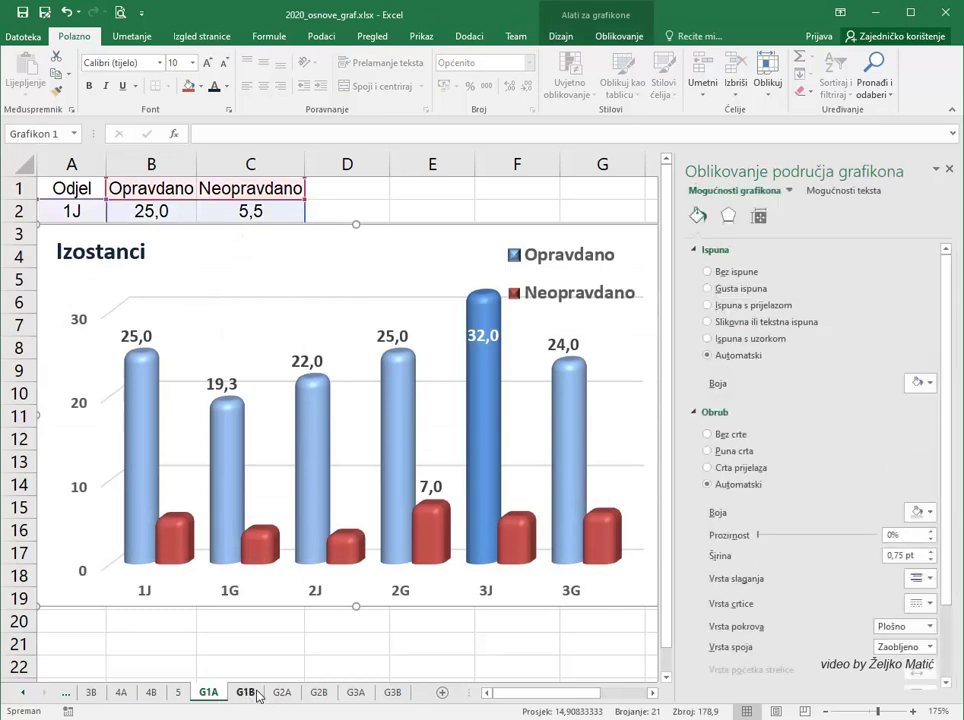
{"action": "left_click", "coordinate": [282, 692]}
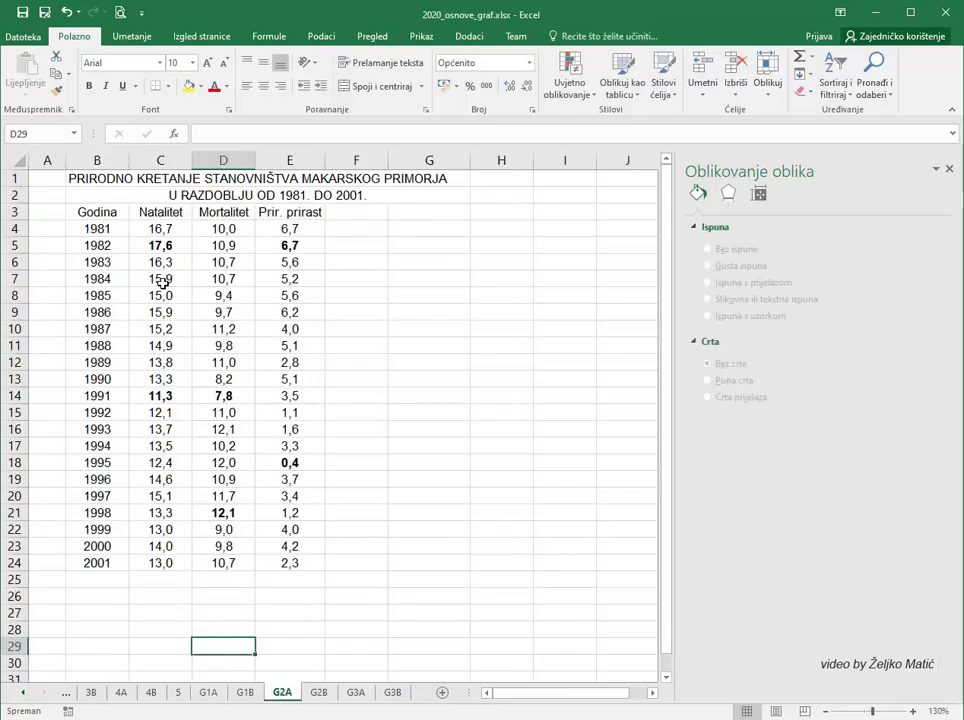
{"action": "left_click_drag", "start_coordinate": [106, 212], "coordinate": [224, 563]}
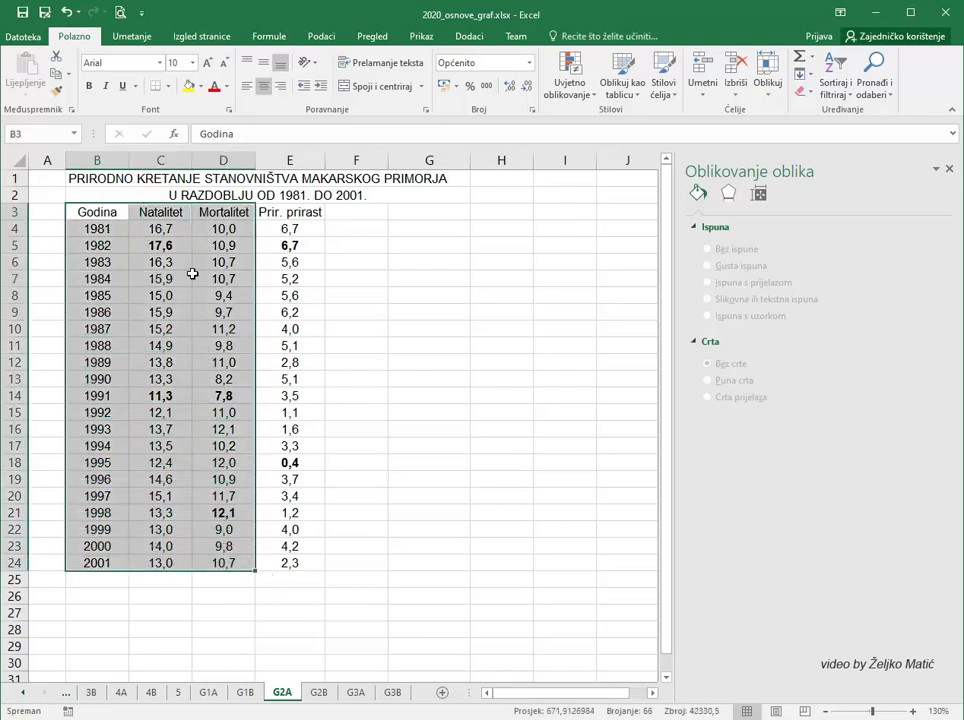
{"action": "left_click", "coordinate": [133, 38]}
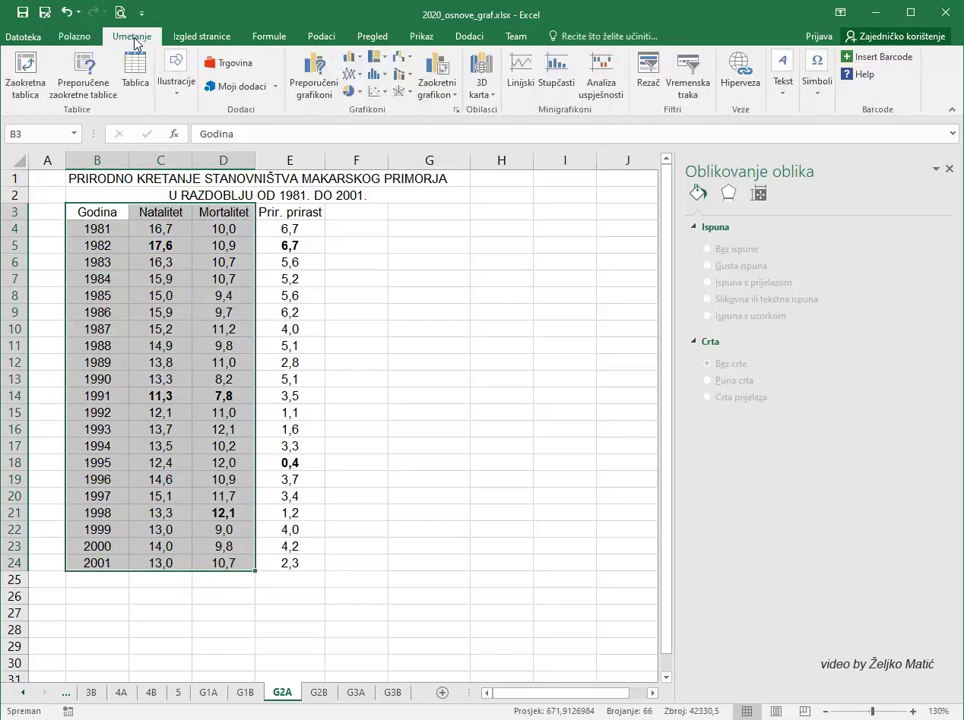
Step: Insert a basic 2D line chart, then enlarge and position it below the table's top rows
{"action": "left_click", "coordinate": [363, 79]}
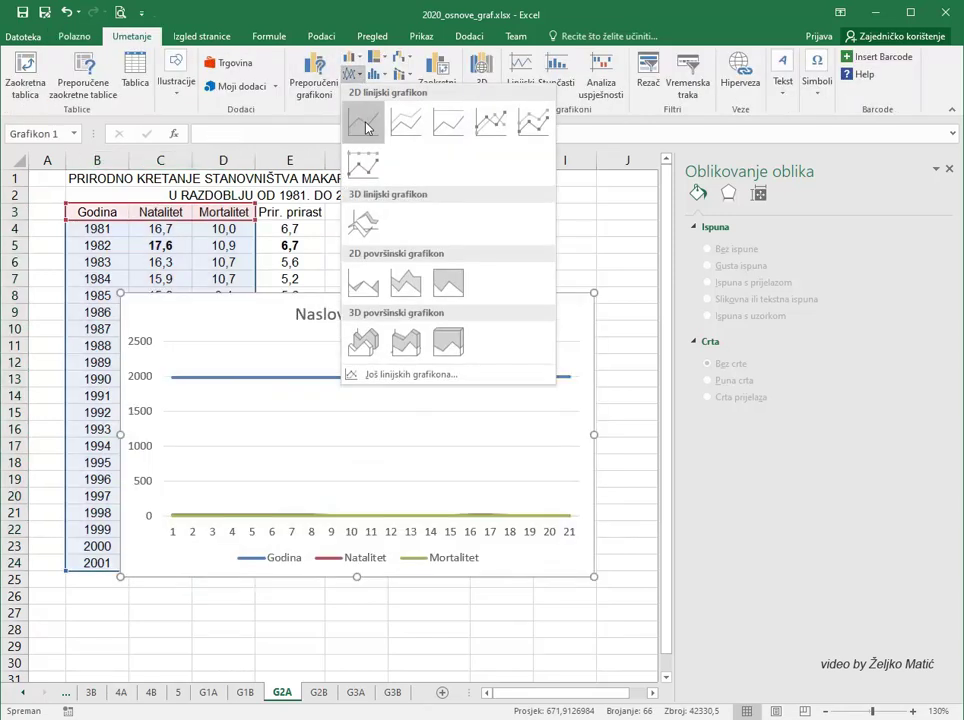
{"action": "left_click", "coordinate": [364, 122]}
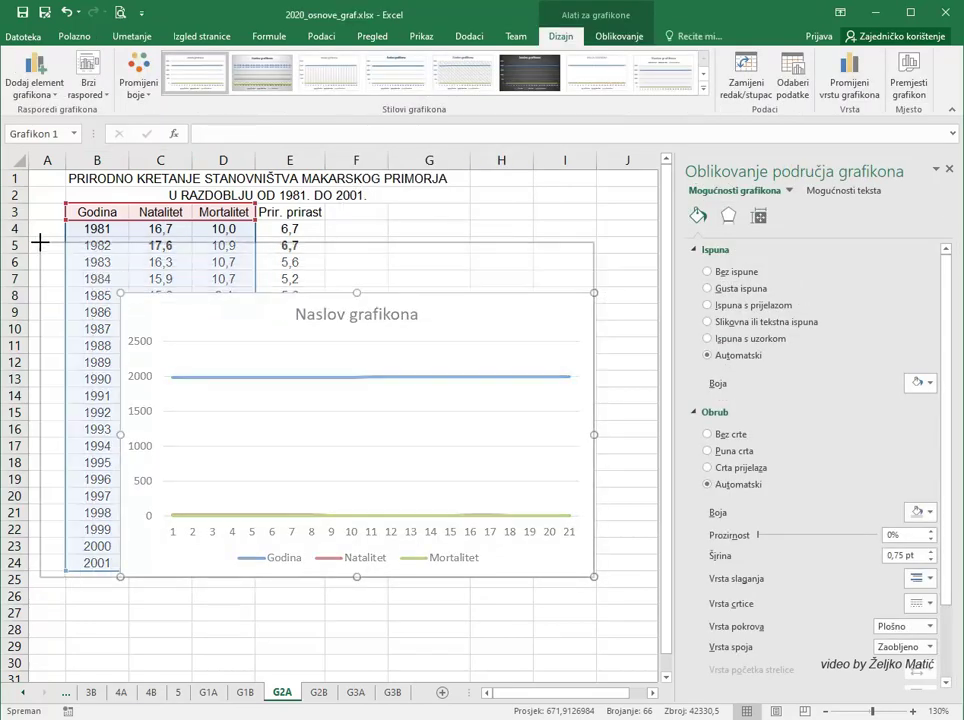
{"action": "left_click_drag", "start_coordinate": [115, 284], "coordinate": [41, 243]}
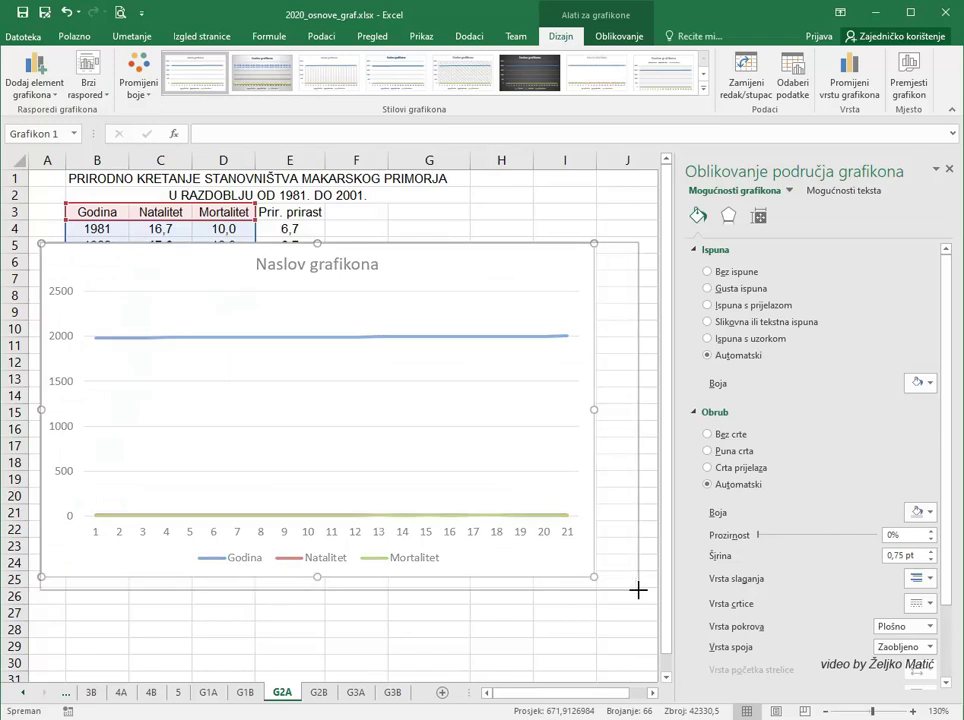
{"action": "left_click_drag", "start_coordinate": [594, 574], "coordinate": [640, 589]}
{"action": "left_click_drag", "start_coordinate": [445, 248], "coordinate": [444, 314]}
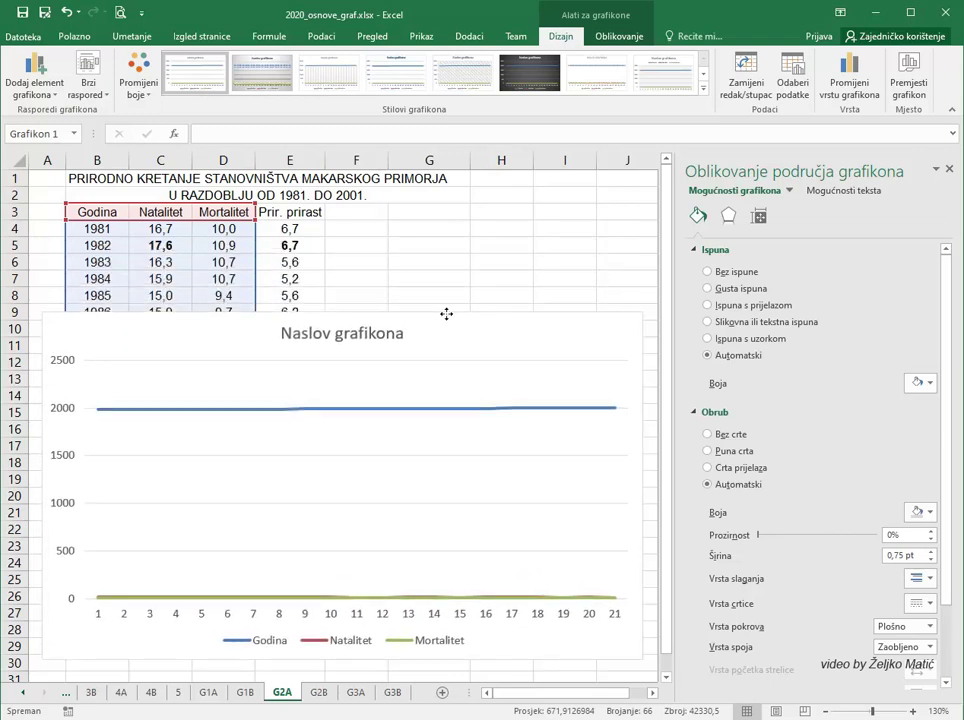
{"action": "left_click_drag", "start_coordinate": [444, 314], "coordinate": [535, 283]}
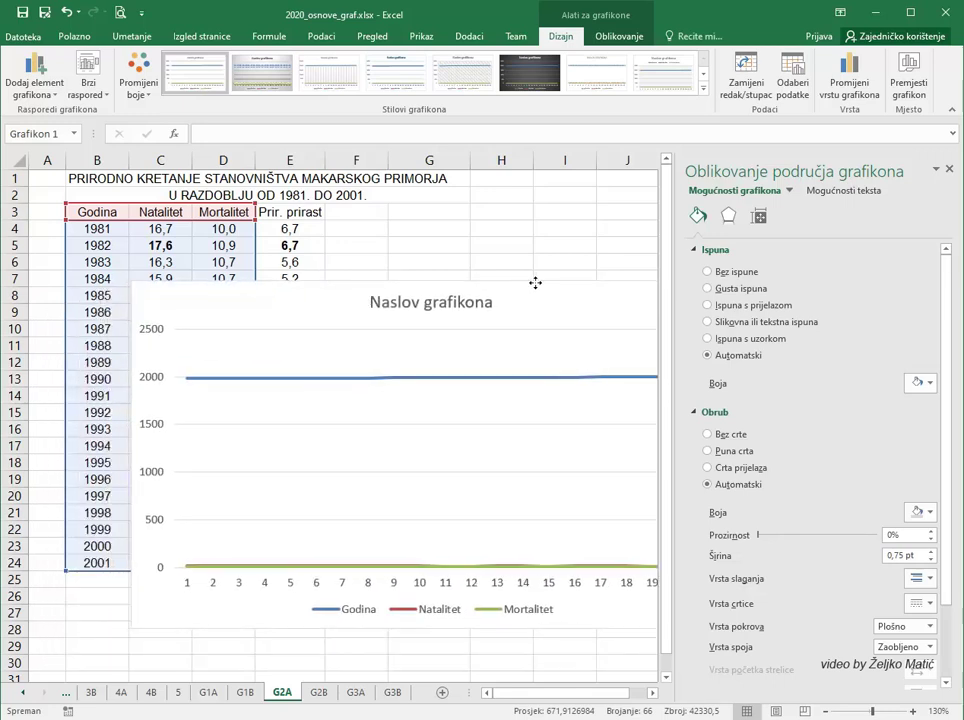
{"action": "right_click", "coordinate": [291, 313]}
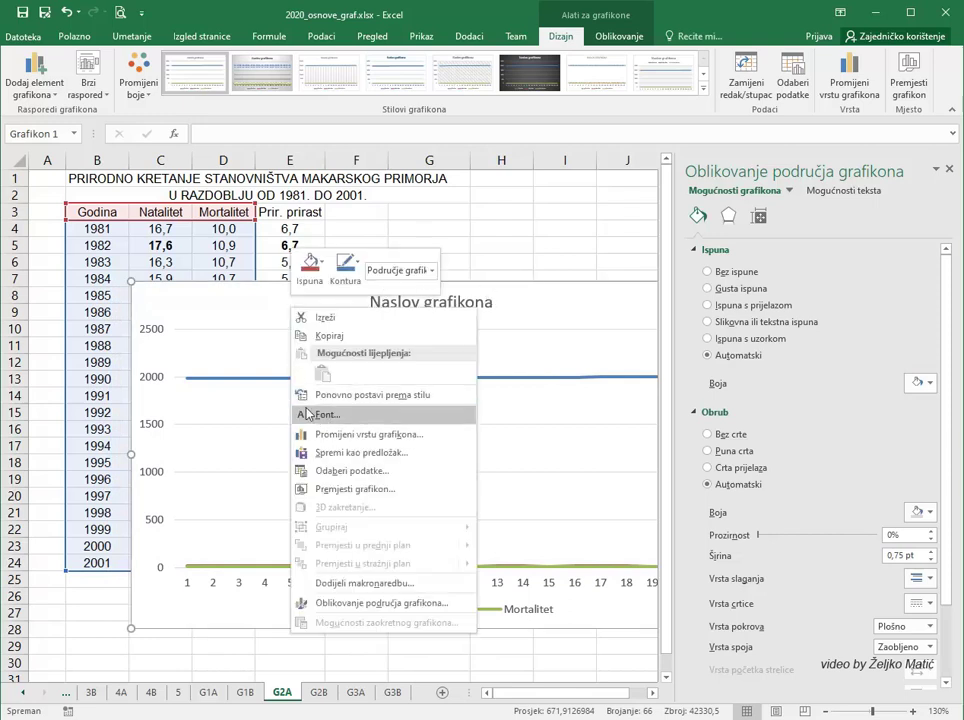
Step: Remove the Godina series and use years B4:B24 as the horizontal axis labels
{"action": "left_click", "coordinate": [346, 472]}
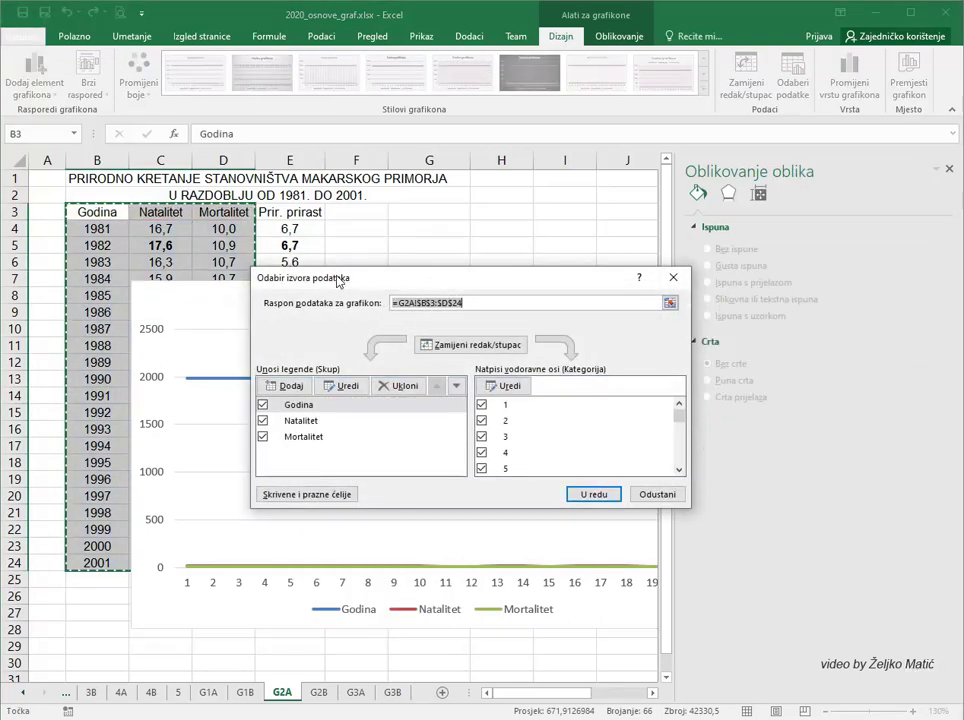
{"action": "left_click", "coordinate": [305, 405]}
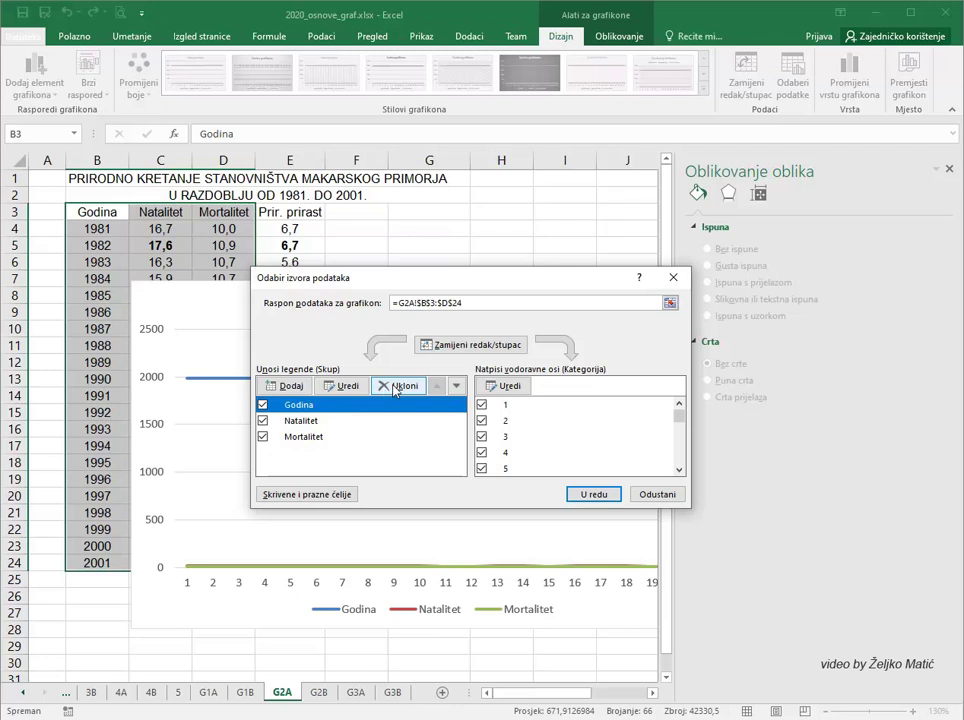
{"action": "left_click", "coordinate": [395, 386]}
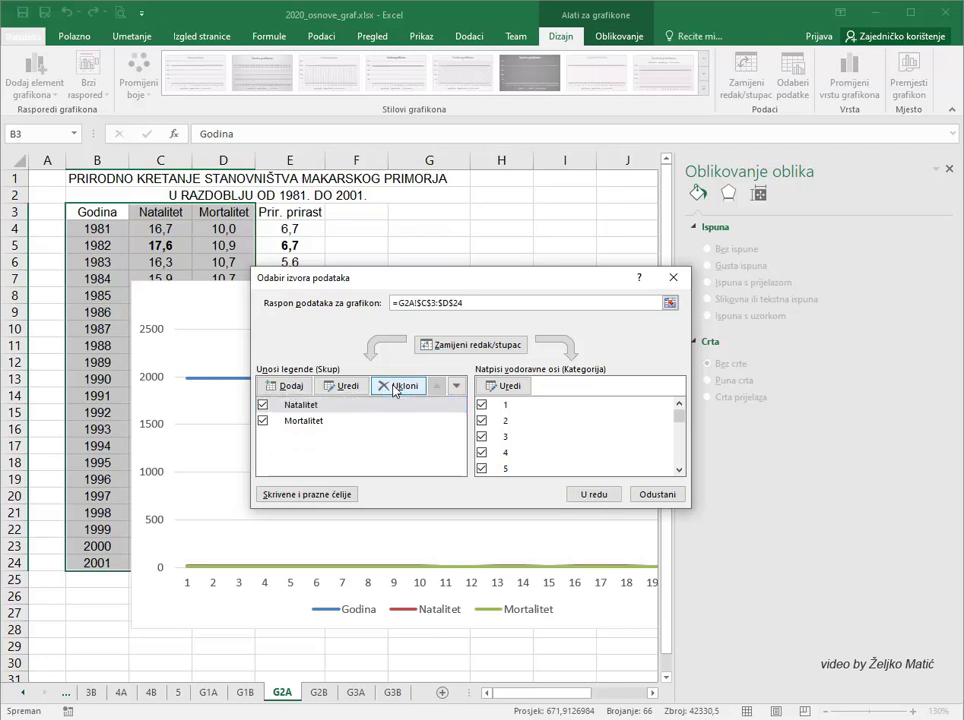
{"action": "left_click", "coordinate": [507, 388]}
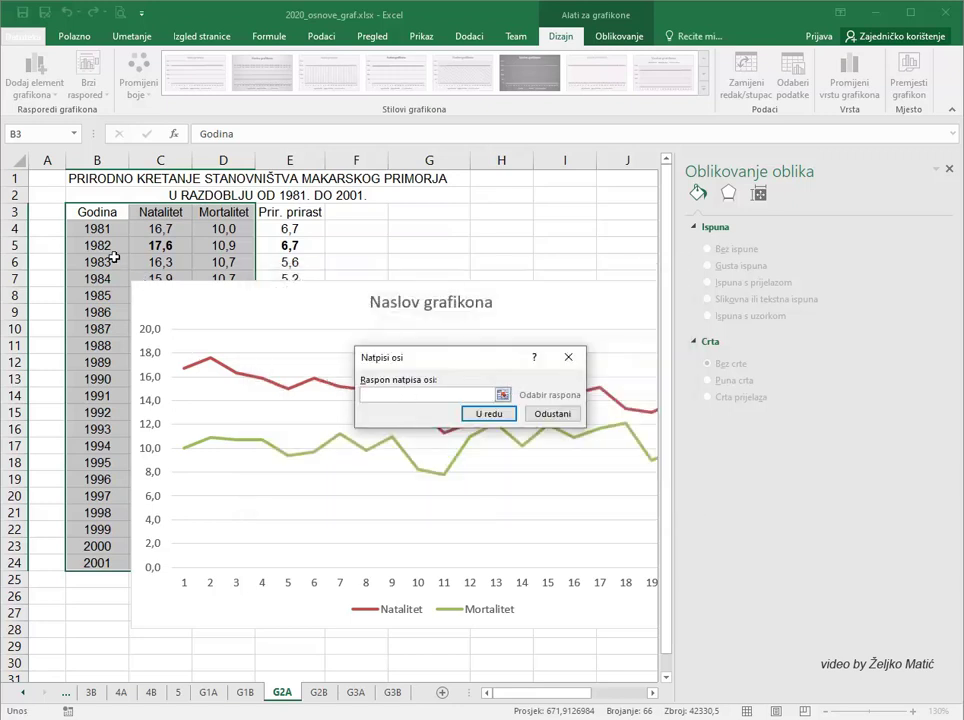
{"action": "left_click_drag", "start_coordinate": [100, 229], "coordinate": [101, 560]}
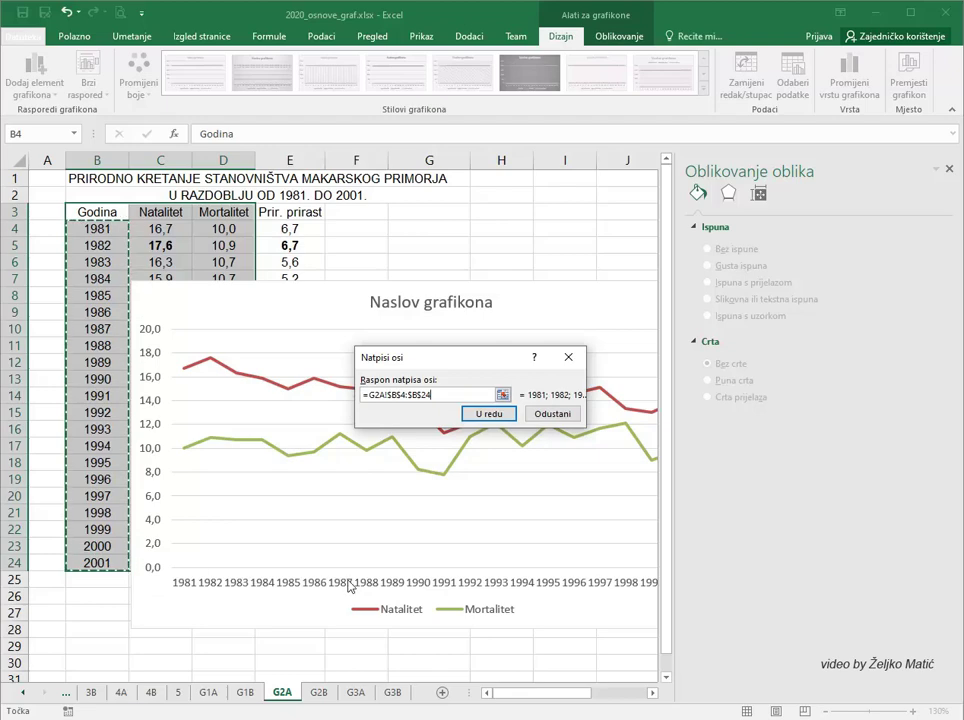
{"action": "left_click", "coordinate": [487, 415]}
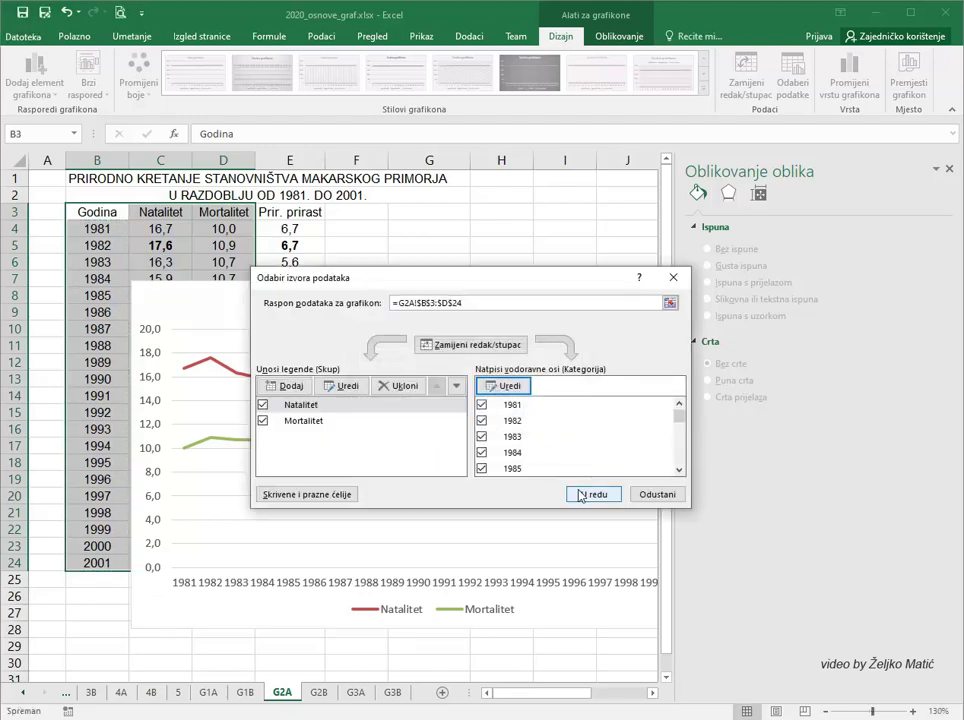
{"action": "left_click", "coordinate": [587, 496]}
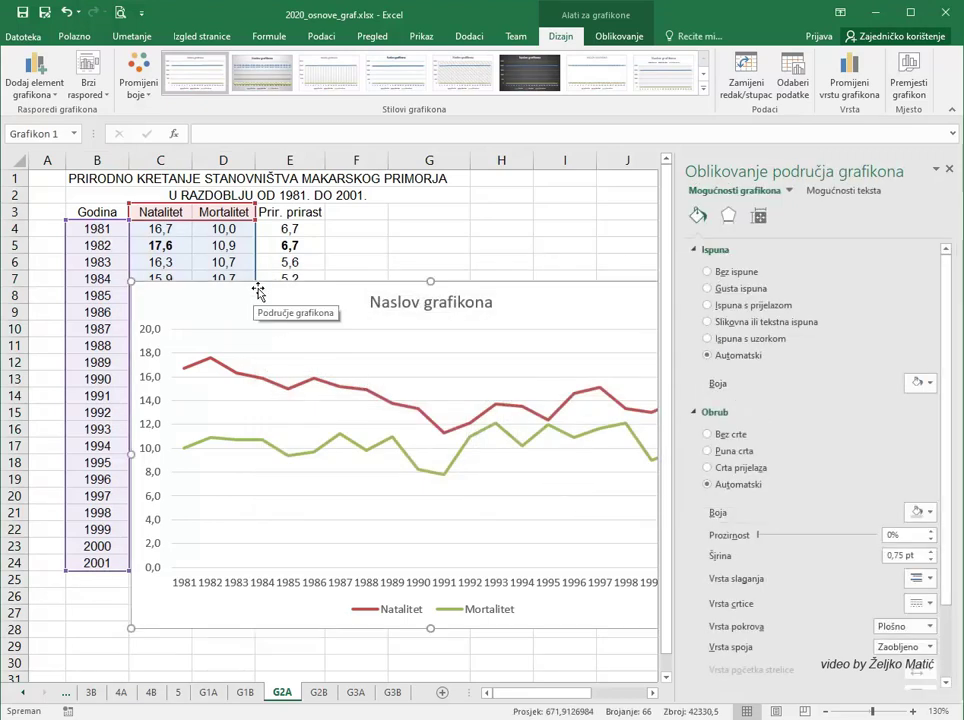
Step: Move the chart left and widen it so all years 1981–2001 show, selecting the Natalitet line
{"action": "left_click_drag", "start_coordinate": [250, 287], "coordinate": [163, 293]}
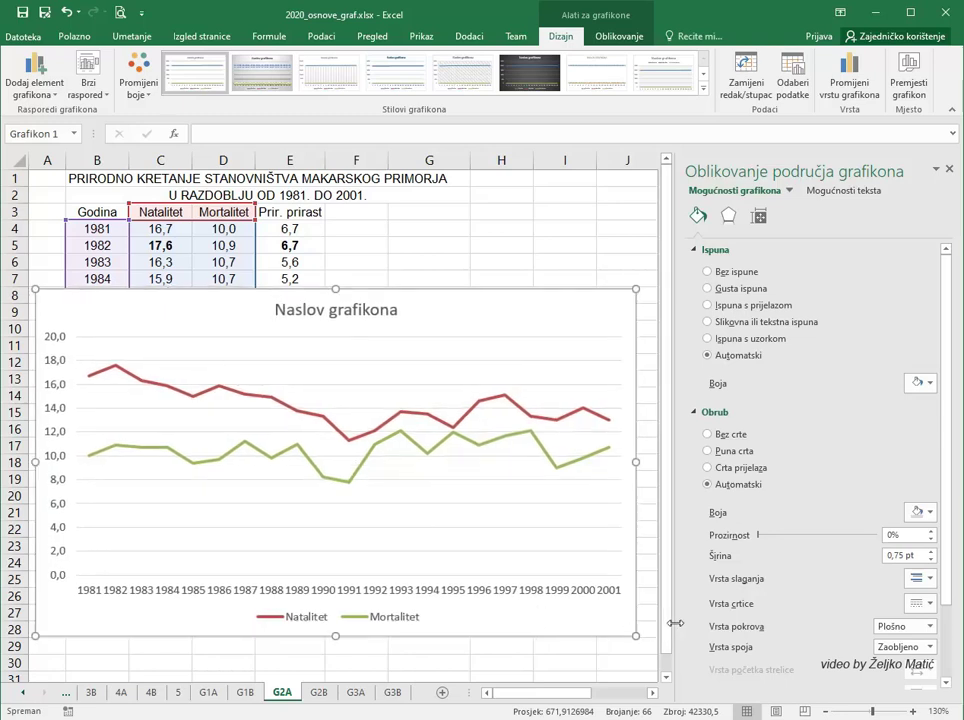
{"action": "left_click_drag", "start_coordinate": [676, 623], "coordinate": [692, 623]}
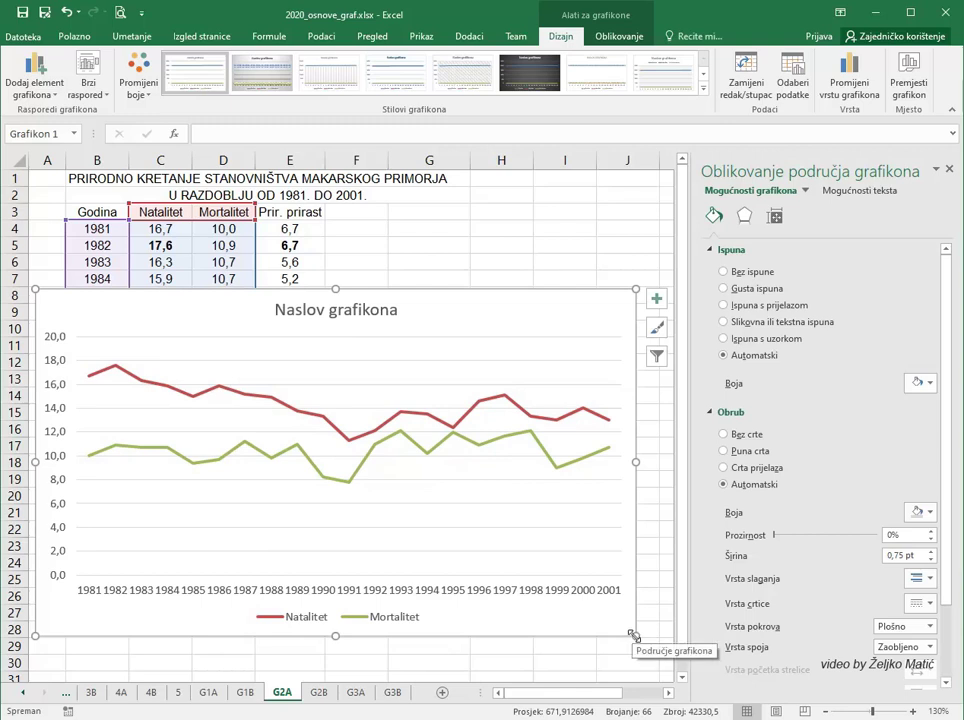
{"action": "left_click_drag", "start_coordinate": [632, 634], "coordinate": [656, 644]}
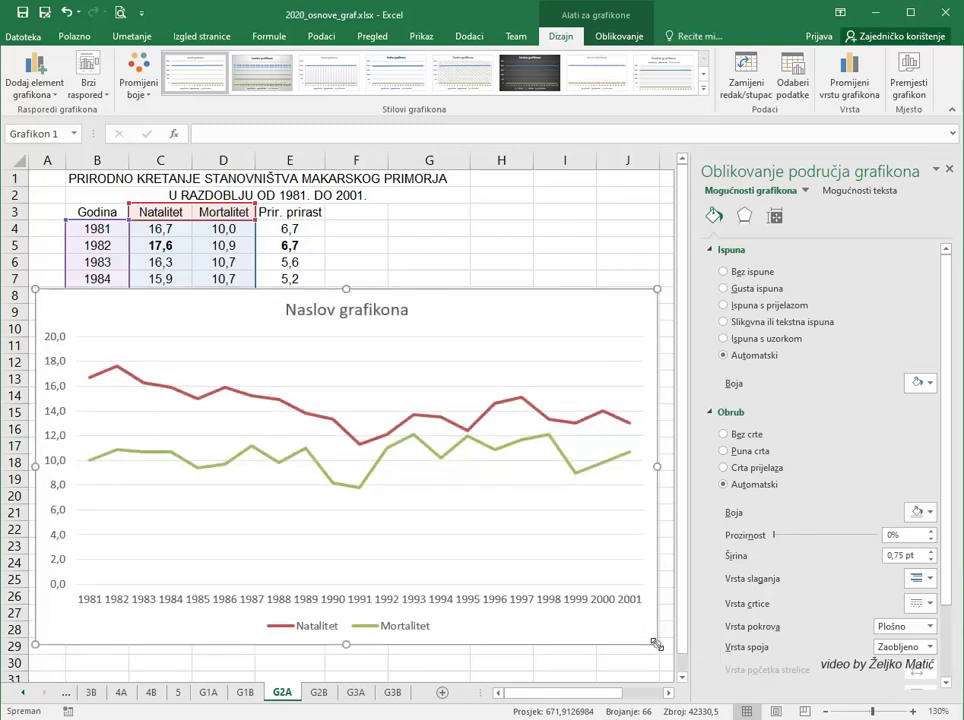
{"action": "left_click", "coordinate": [205, 398]}
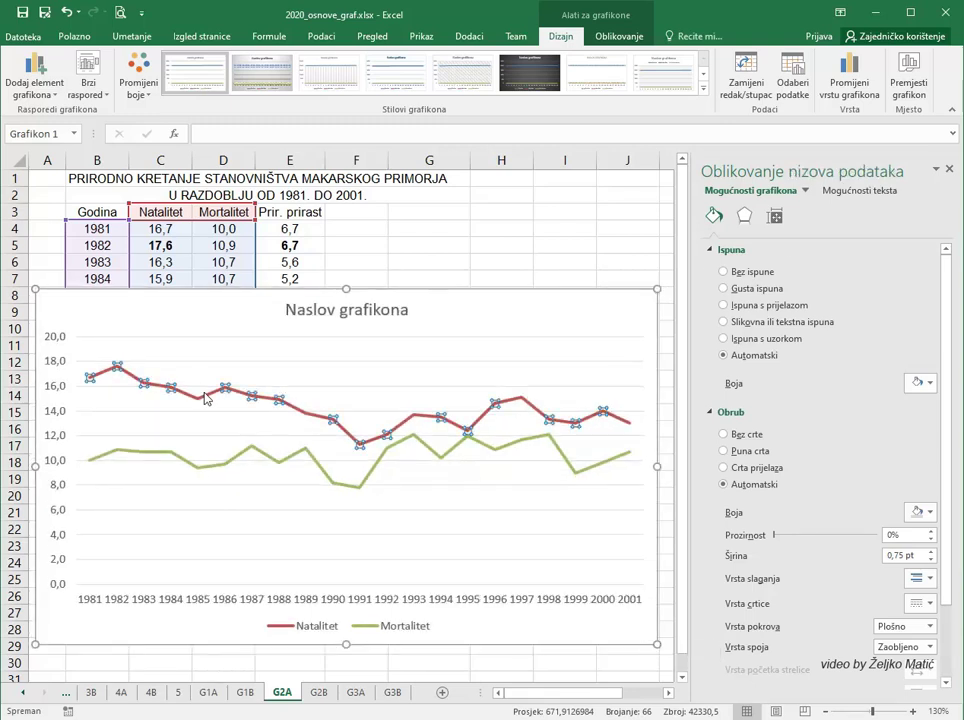
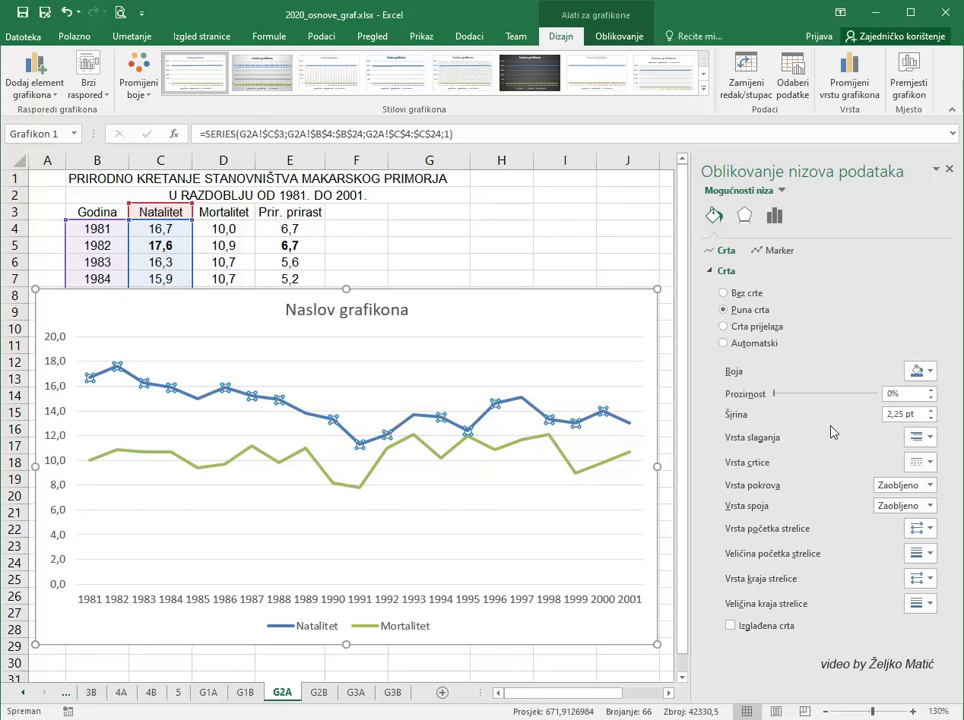
Step: Smooth the Natalitet line and give it round built-in markers of size 8
{"action": "left_click", "coordinate": [730, 626]}
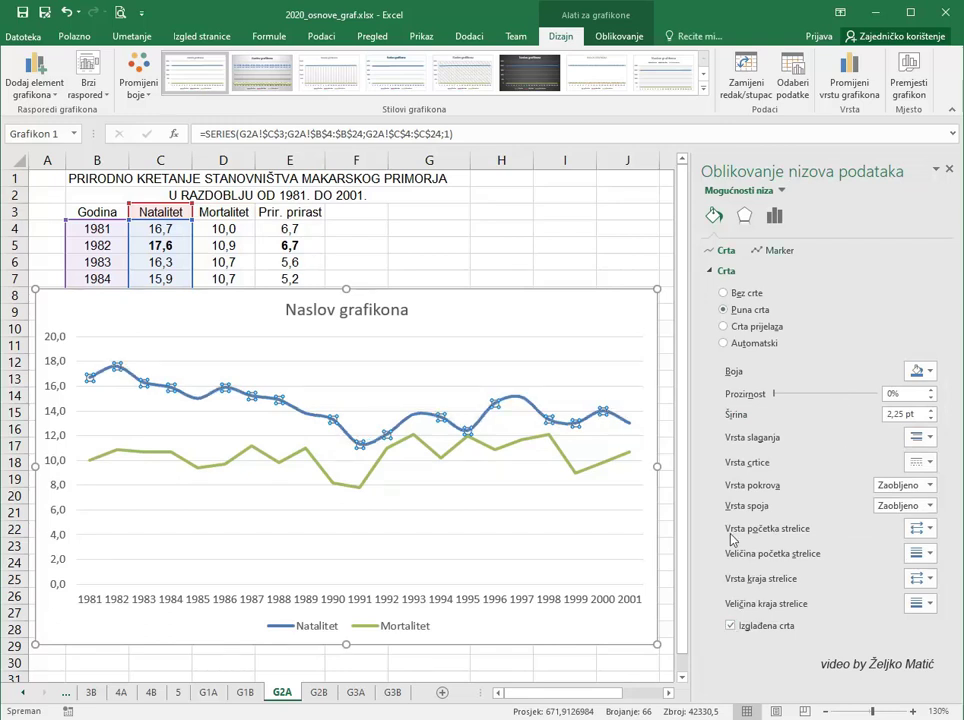
{"action": "left_click", "coordinate": [777, 251]}
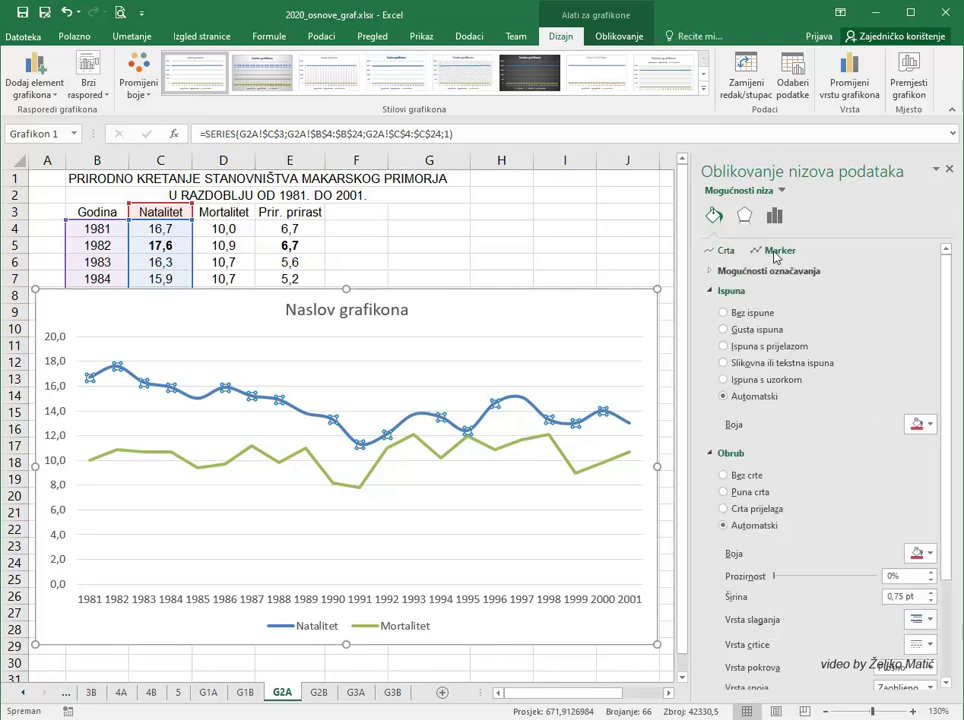
{"action": "left_click", "coordinate": [712, 271]}
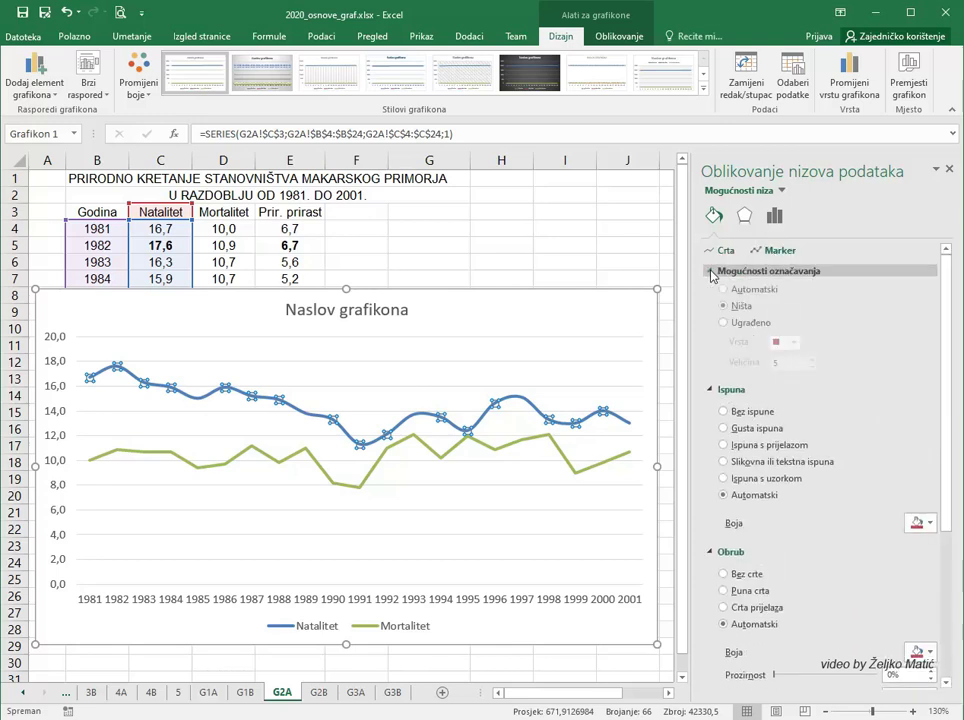
{"action": "left_click", "coordinate": [723, 326]}
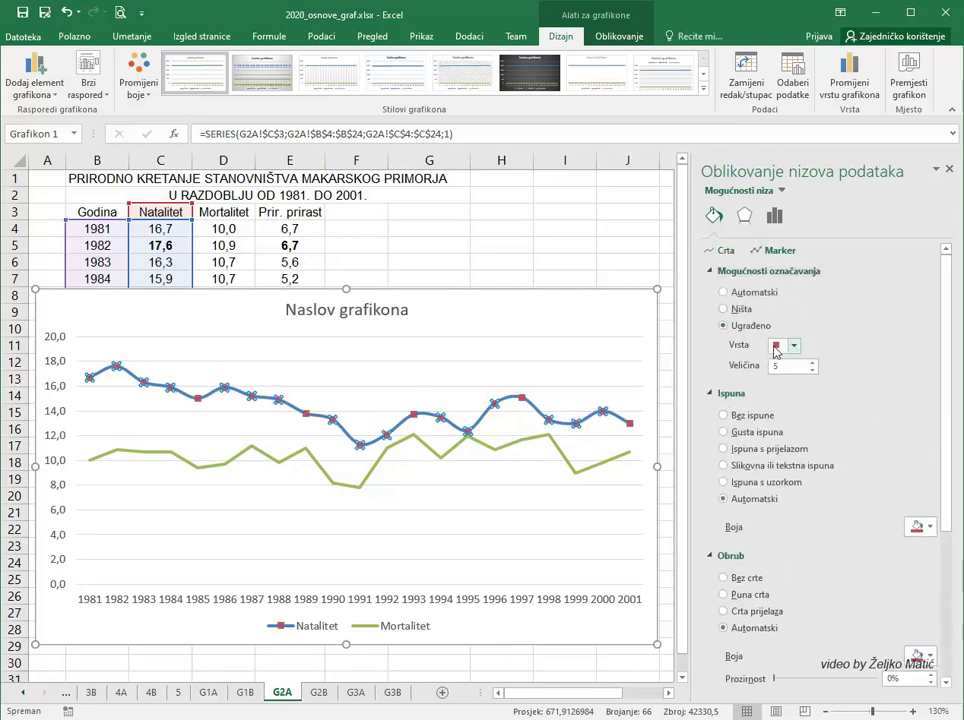
{"action": "left_click", "coordinate": [794, 345]}
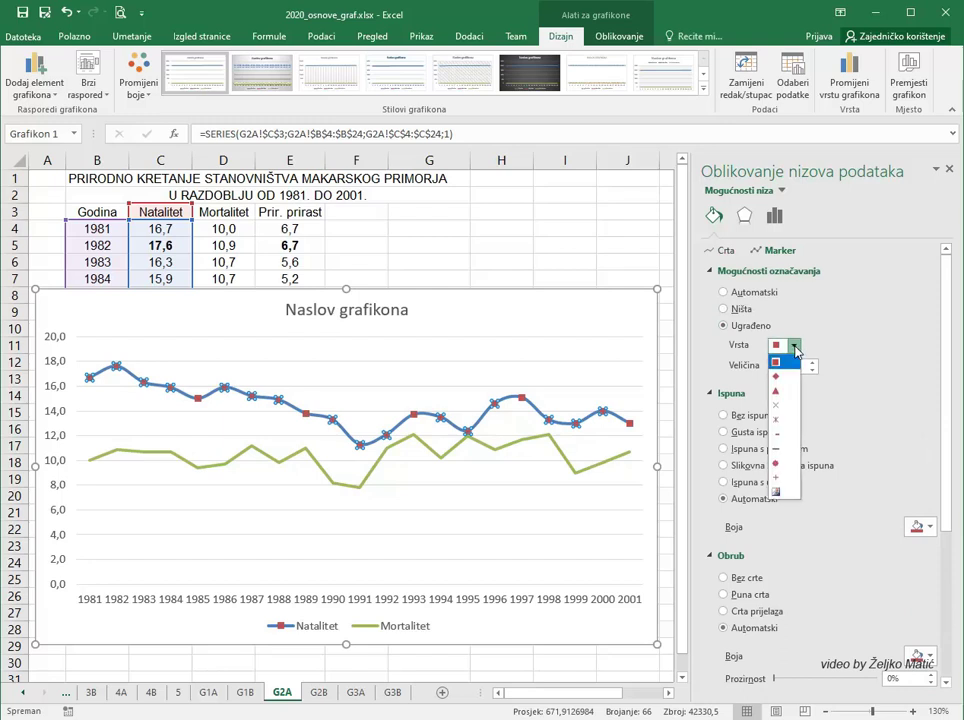
{"action": "left_click", "coordinate": [779, 453]}
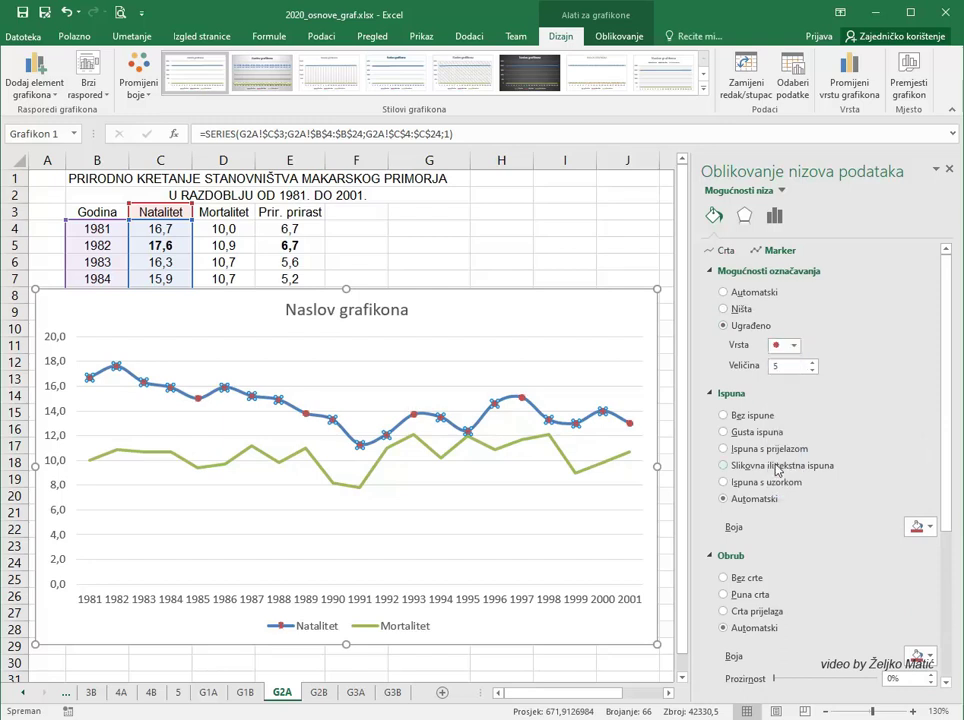
{"action": "left_click", "coordinate": [813, 362]}
{"action": "left_click", "coordinate": [813, 362]}
{"action": "left_click", "coordinate": [813, 362]}
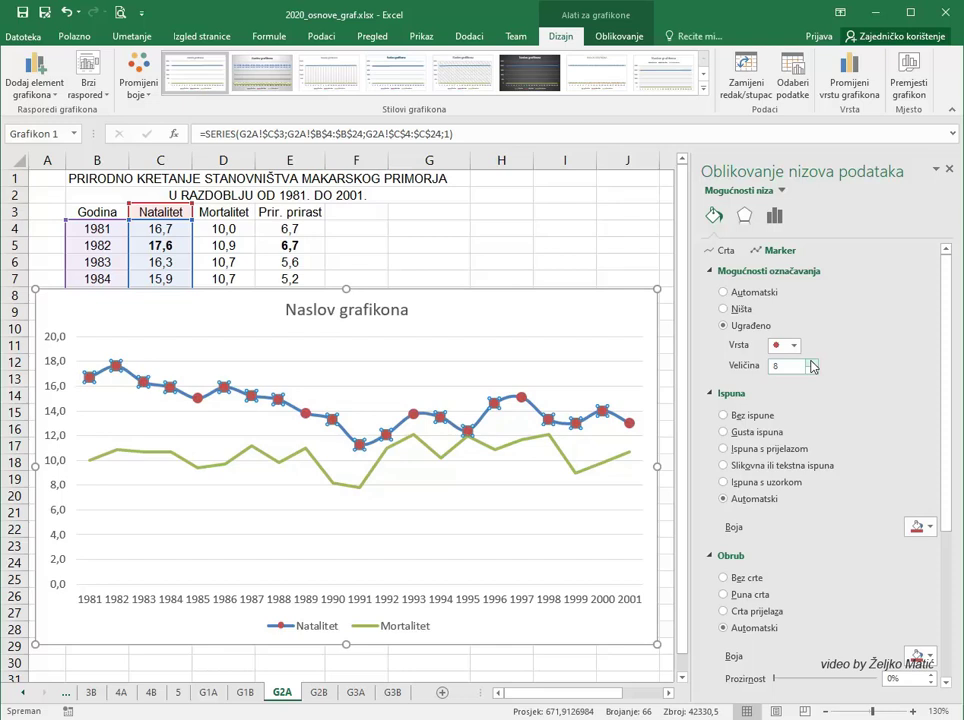
Step: Give the Natalitet markers a pale solid fill and a solid coloured outline
{"action": "scroll", "coordinate": [858, 490], "scroll_direction": "down", "scroll_amount": 2}
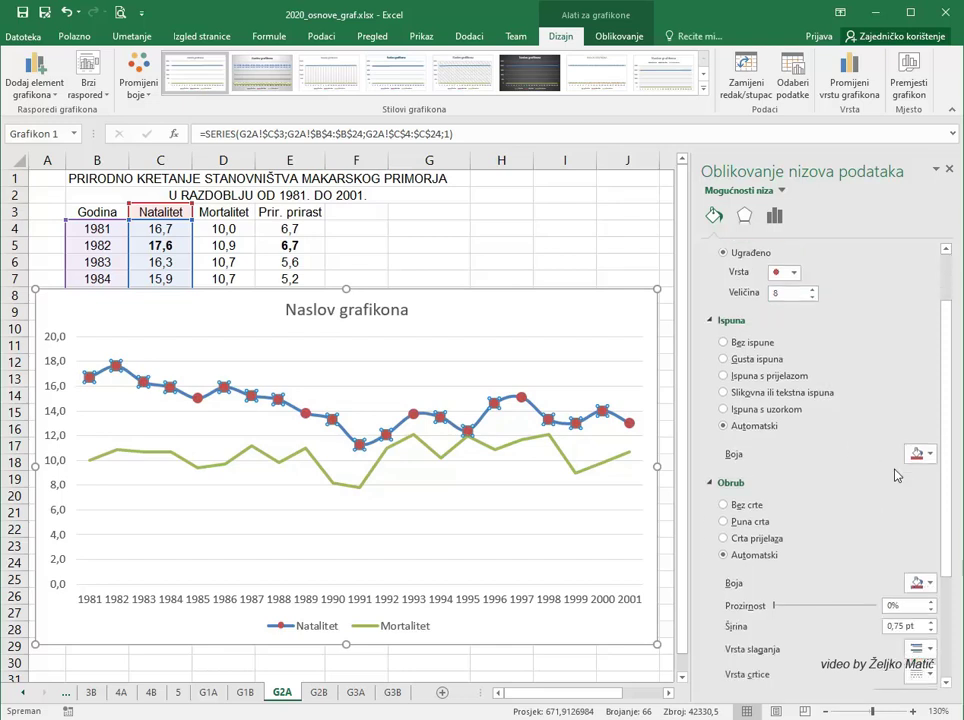
{"action": "left_click", "coordinate": [930, 456]}
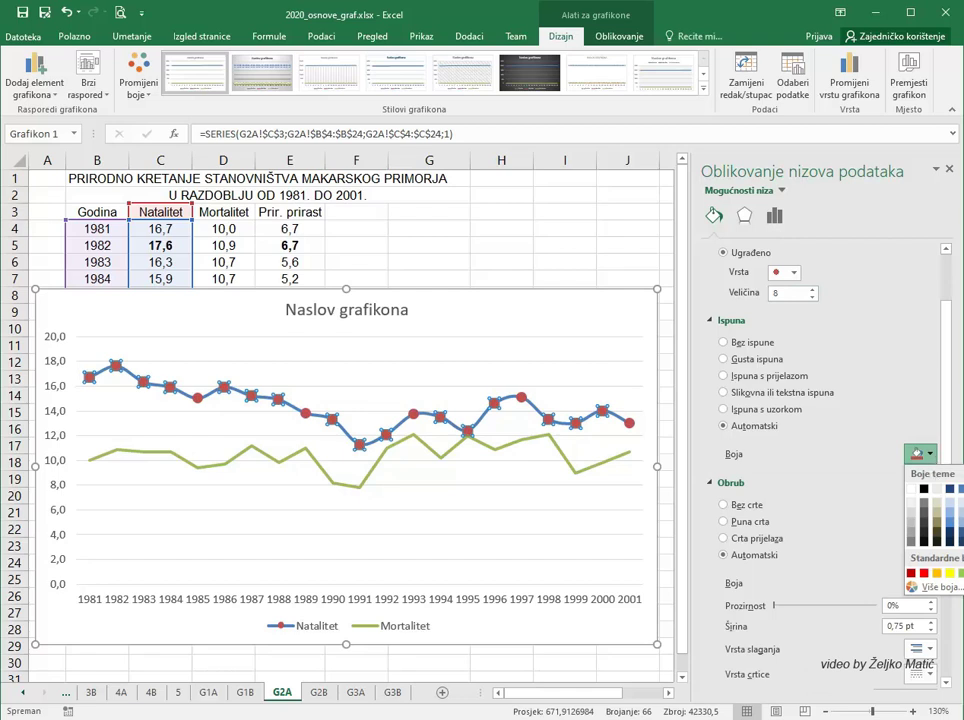
{"action": "left_click", "coordinate": [912, 488]}
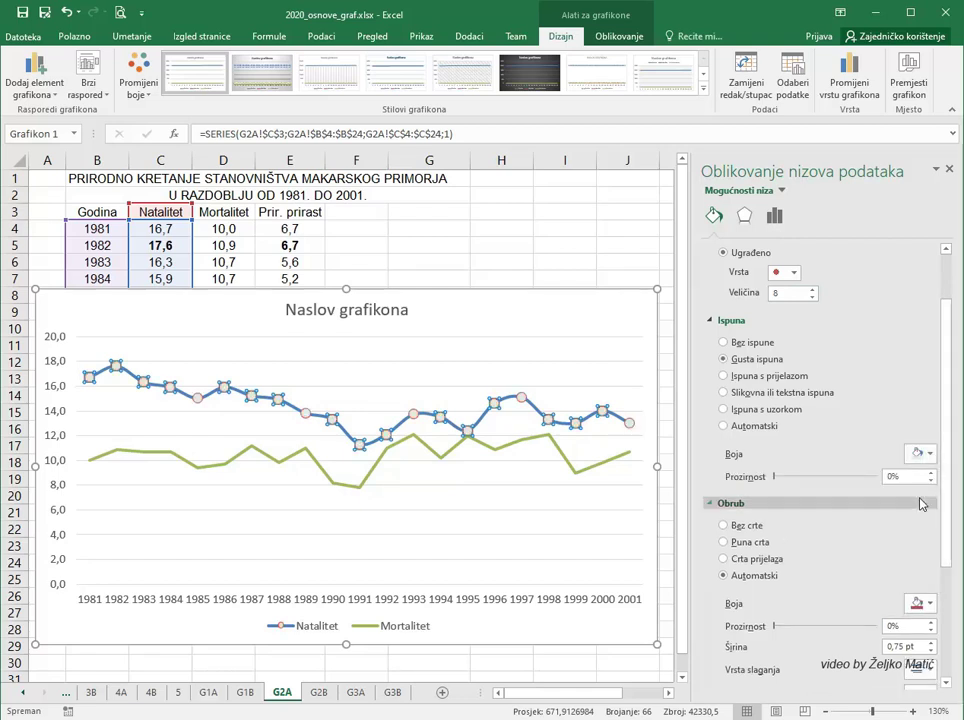
{"action": "left_click", "coordinate": [929, 605]}
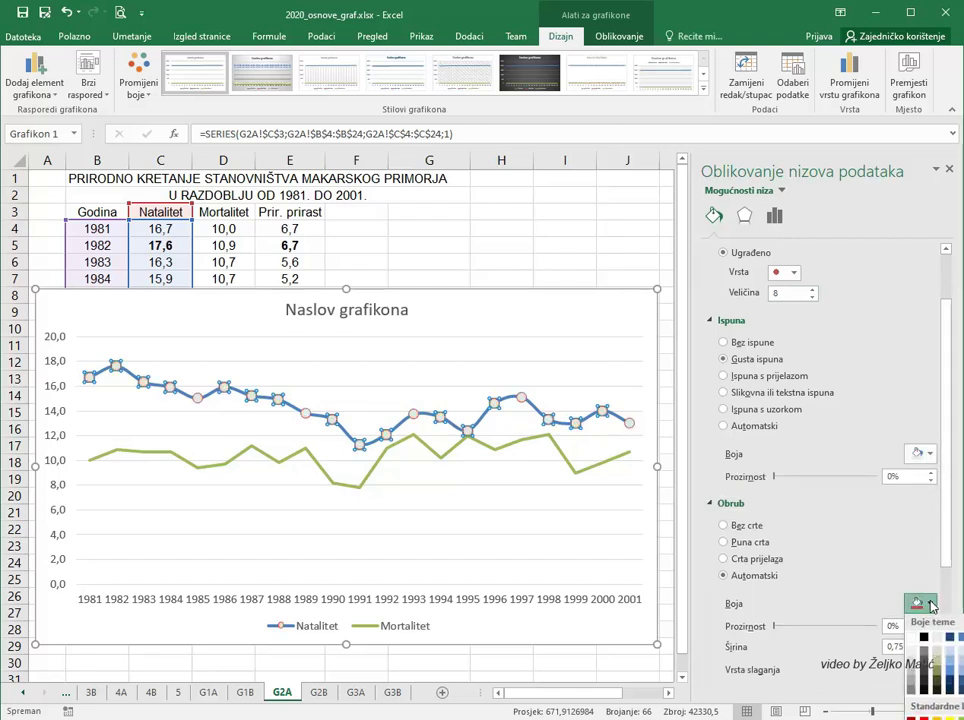
{"action": "left_click", "coordinate": [949, 640]}
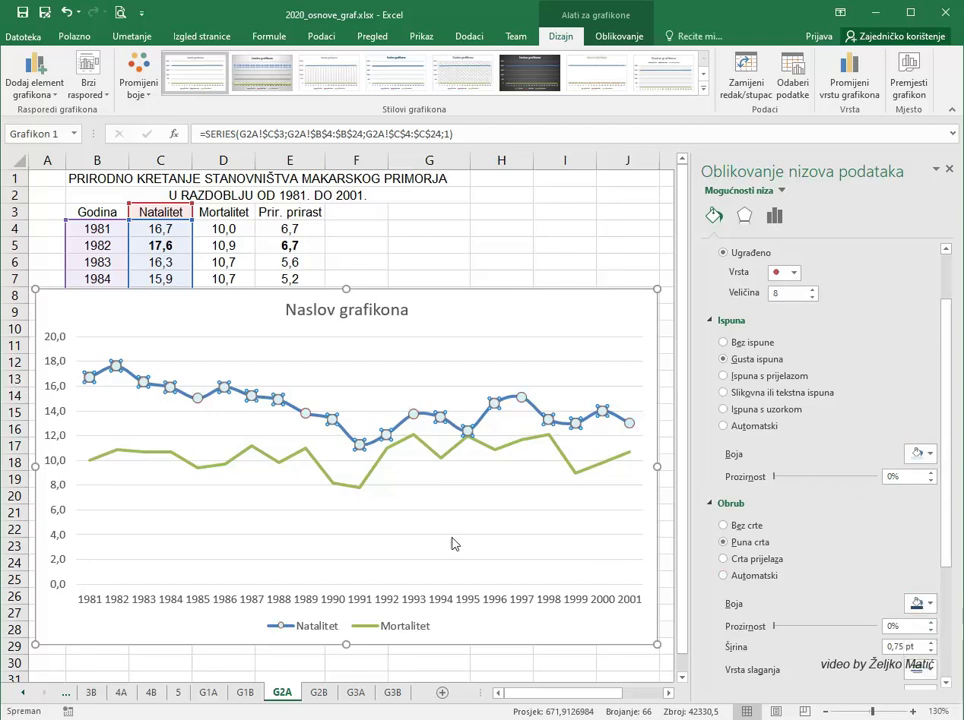
{"action": "left_click", "coordinate": [252, 475]}
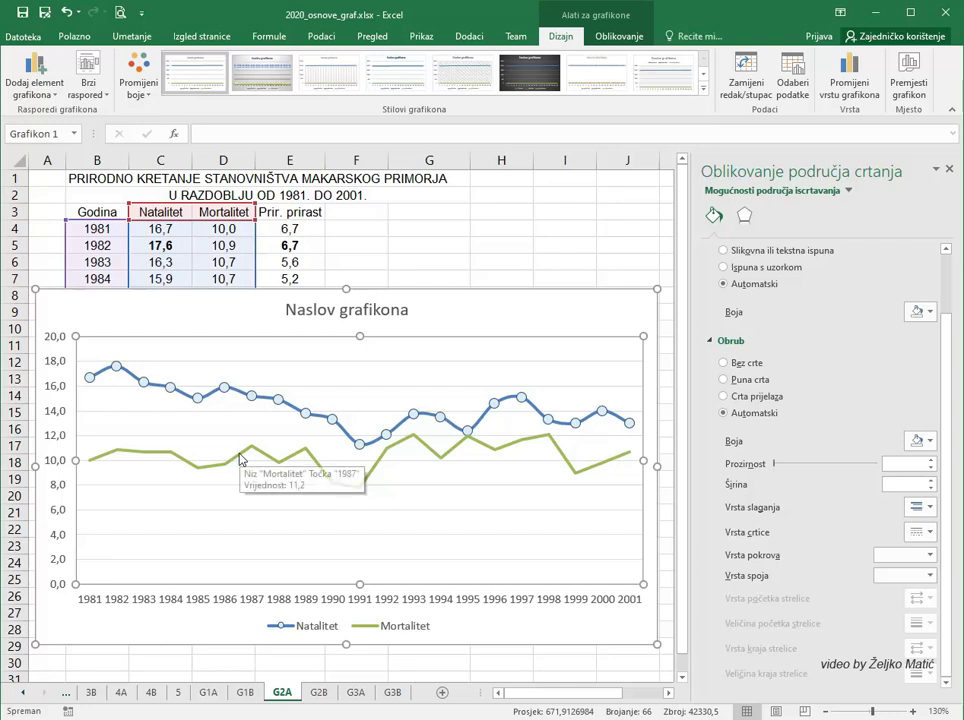
Step: Give the Mortalitet series built-in diamond markers of size 9
{"action": "left_click", "coordinate": [240, 459]}
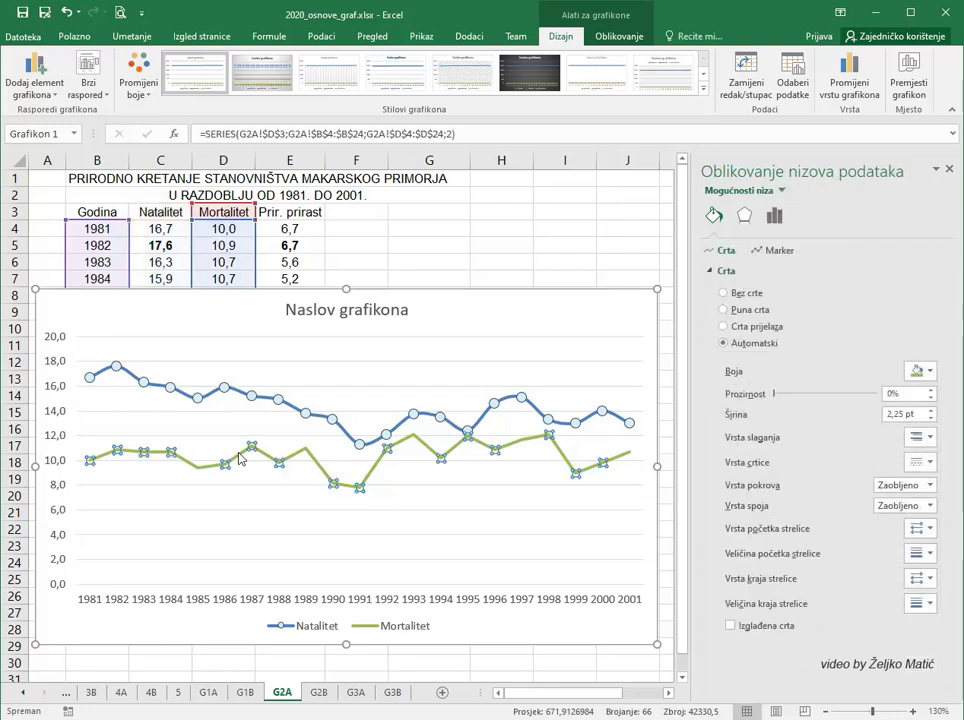
{"action": "left_click", "coordinate": [777, 252]}
{"action": "left_click", "coordinate": [711, 272]}
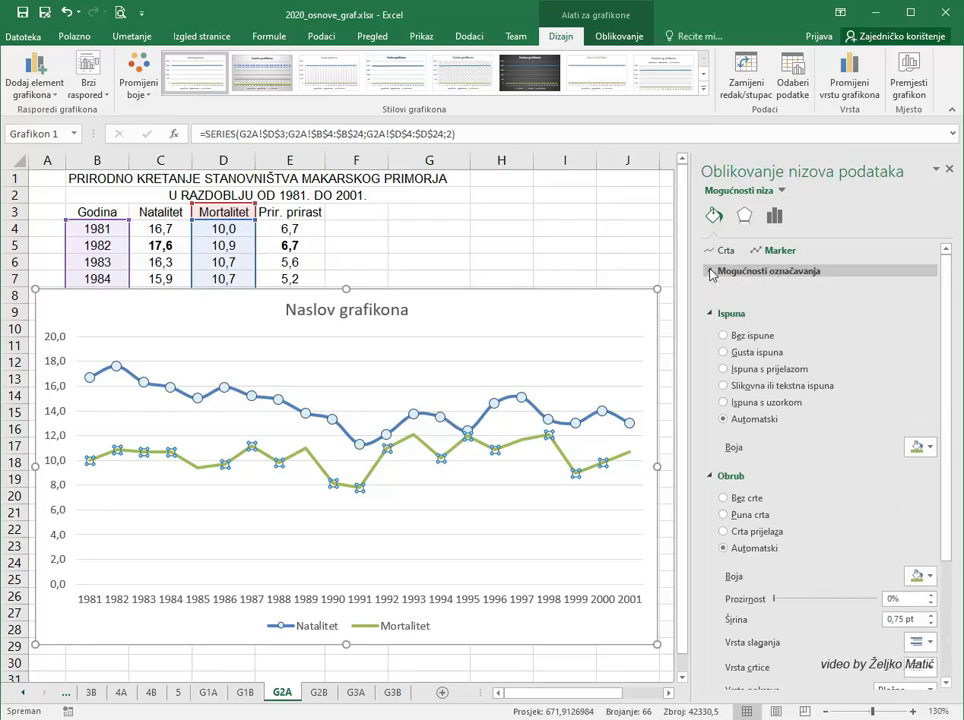
{"action": "left_click", "coordinate": [711, 272]}
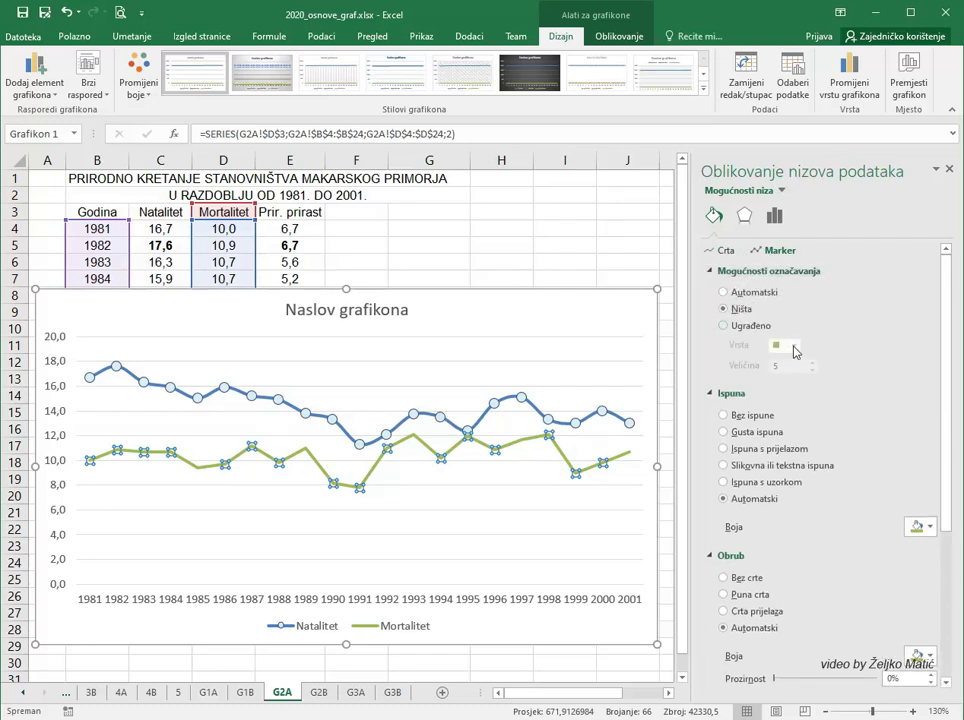
{"action": "left_click", "coordinate": [746, 327]}
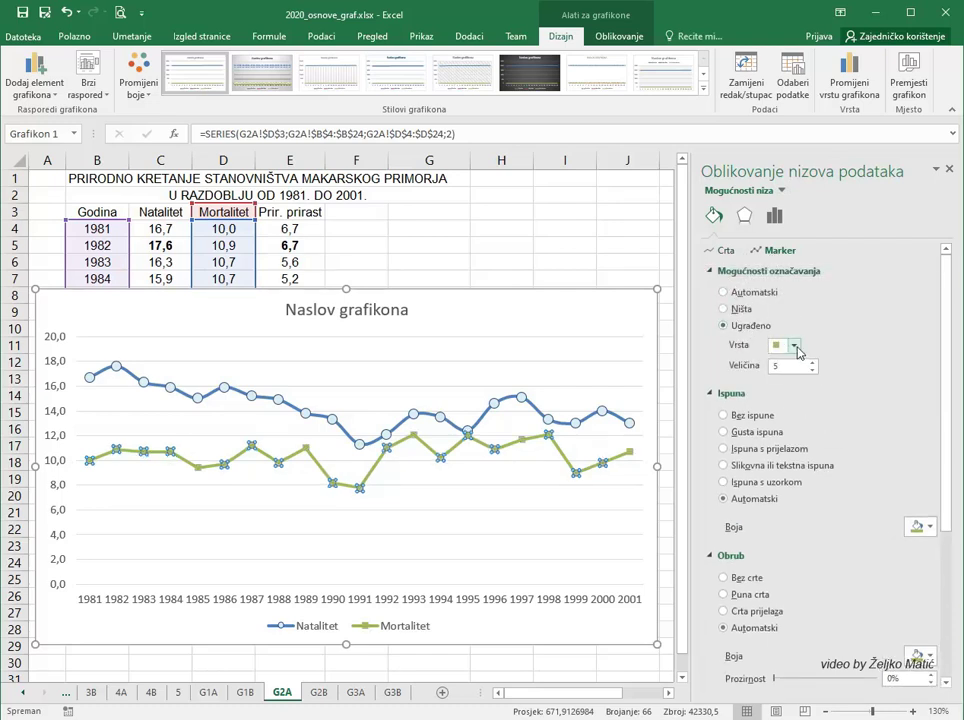
{"action": "left_click", "coordinate": [794, 345]}
{"action": "left_click", "coordinate": [788, 377]}
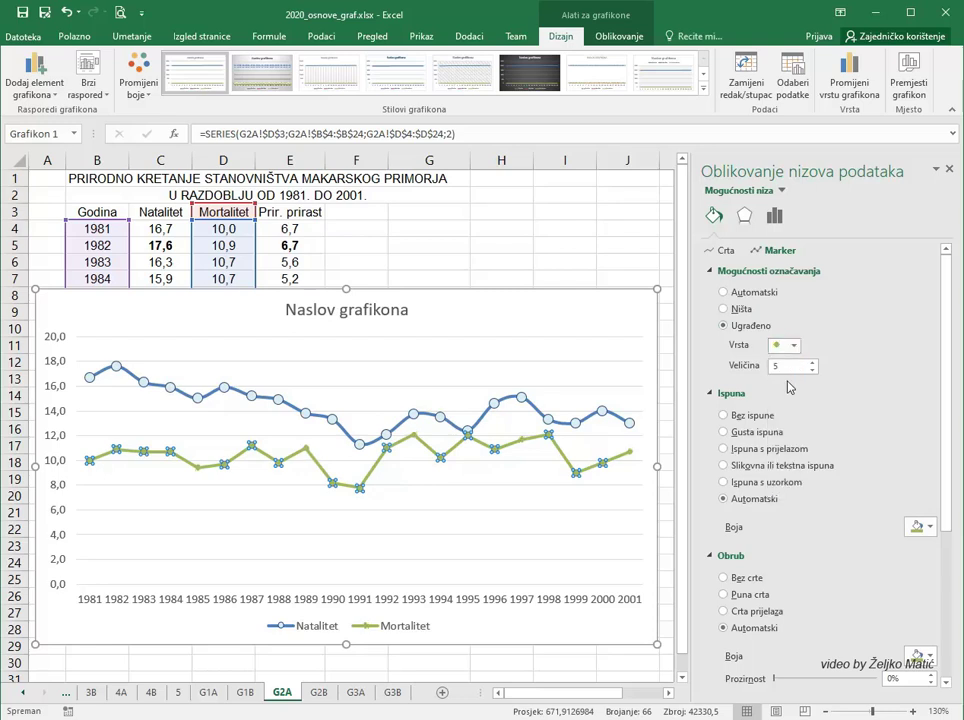
{"action": "left_click", "coordinate": [812, 363]}
{"action": "left_click", "coordinate": [812, 363]}
{"action": "left_click", "coordinate": [812, 363]}
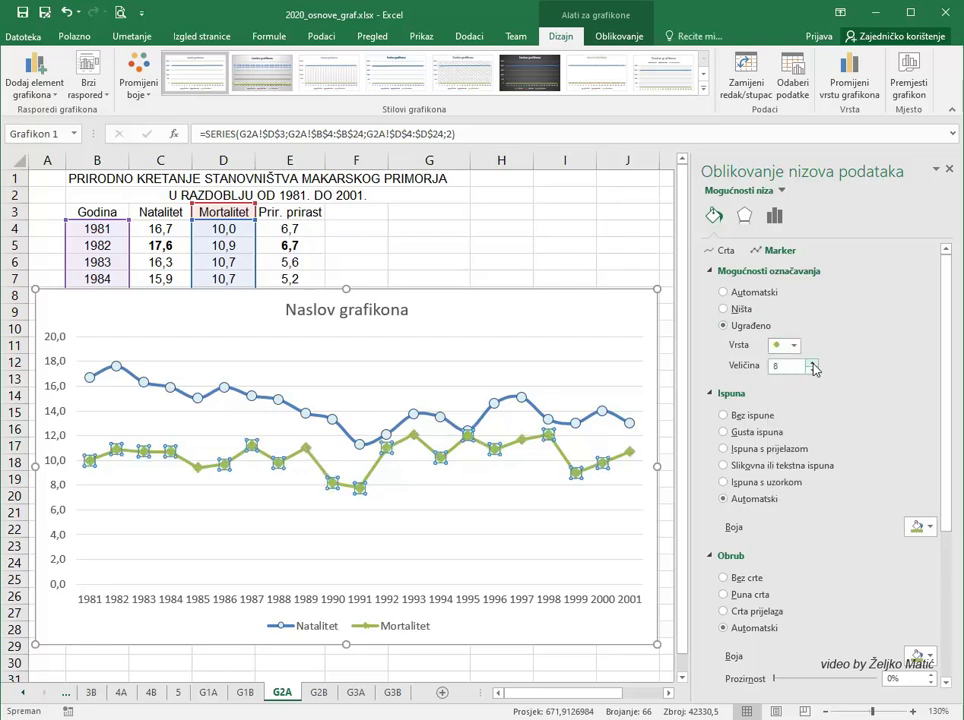
{"action": "left_click", "coordinate": [812, 363]}
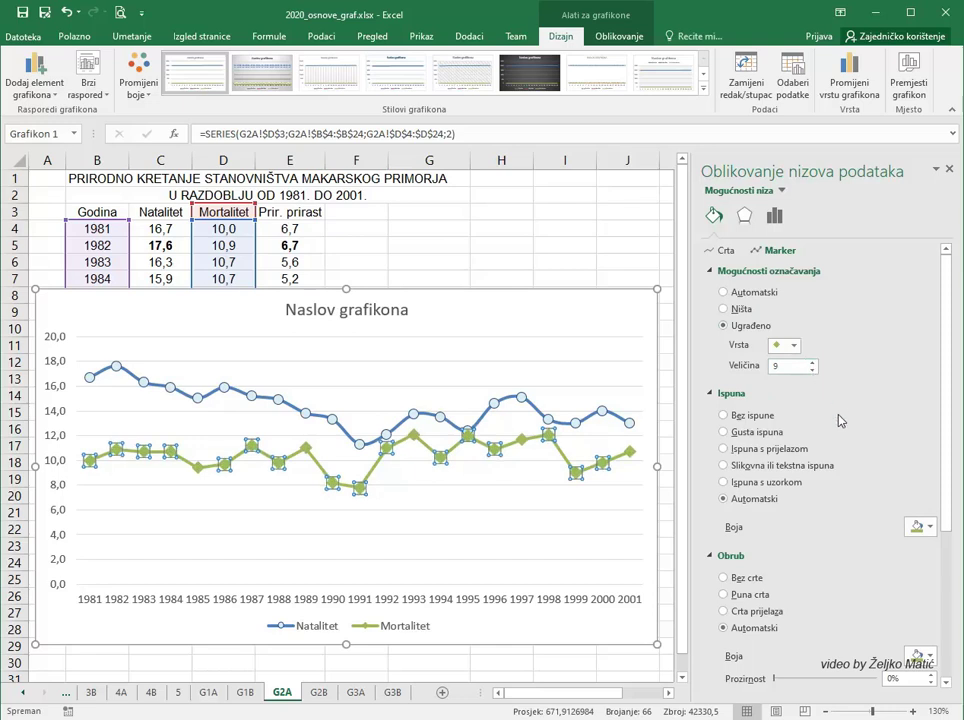
Step: Fill the Mortalitet markers solid yellow with a 1 pt solid outline
{"action": "left_click", "coordinate": [928, 529]}
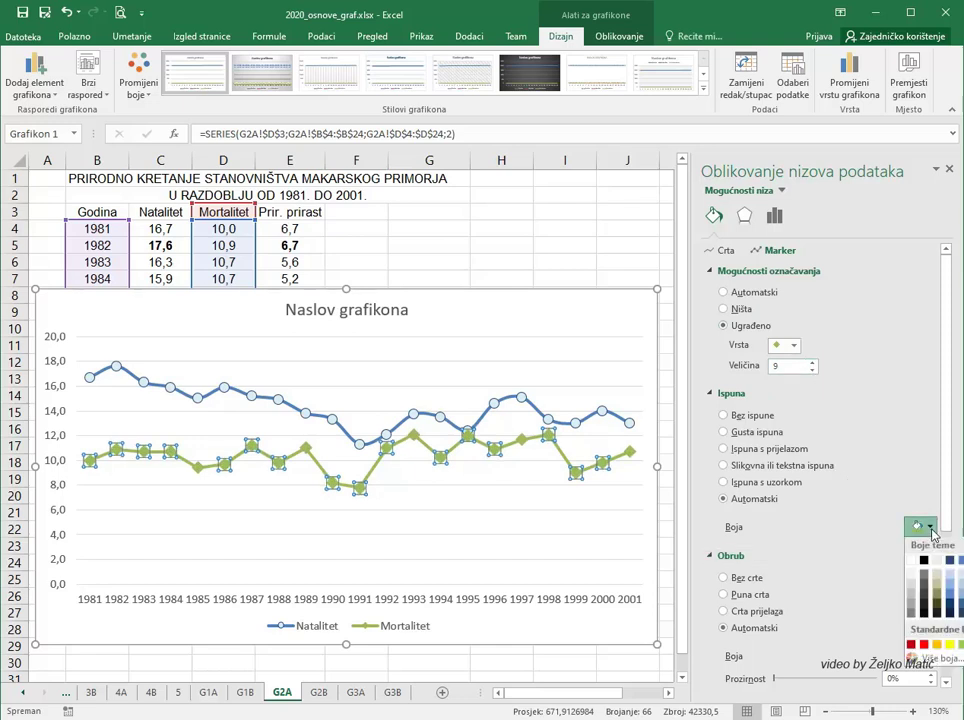
{"action": "left_click", "coordinate": [949, 647]}
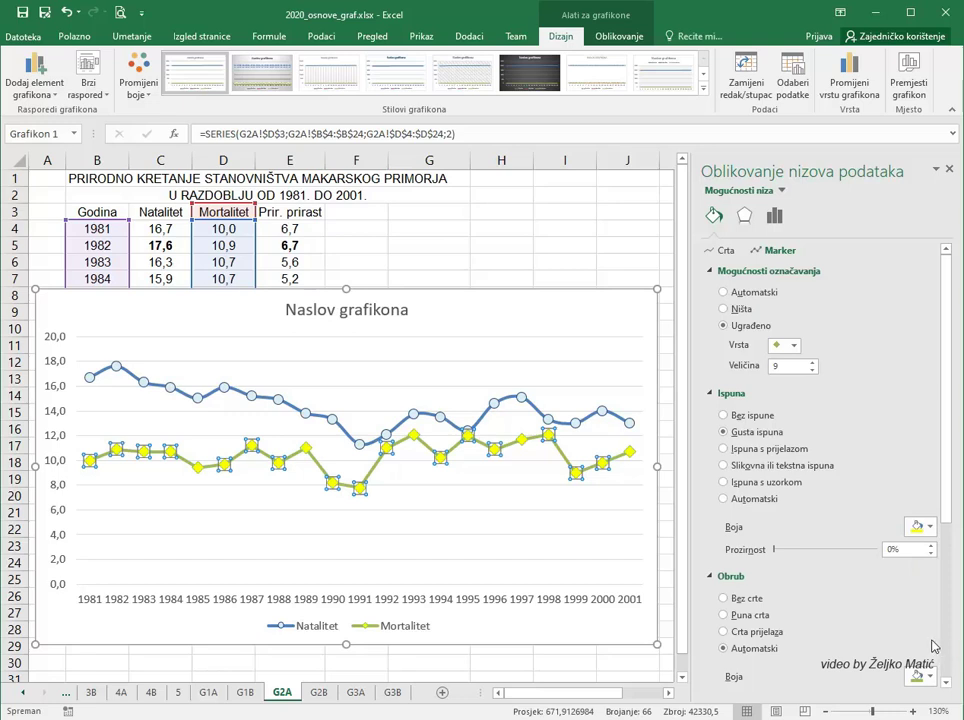
{"action": "scroll", "coordinate": [951, 507], "scroll_direction": "down", "scroll_amount": 1}
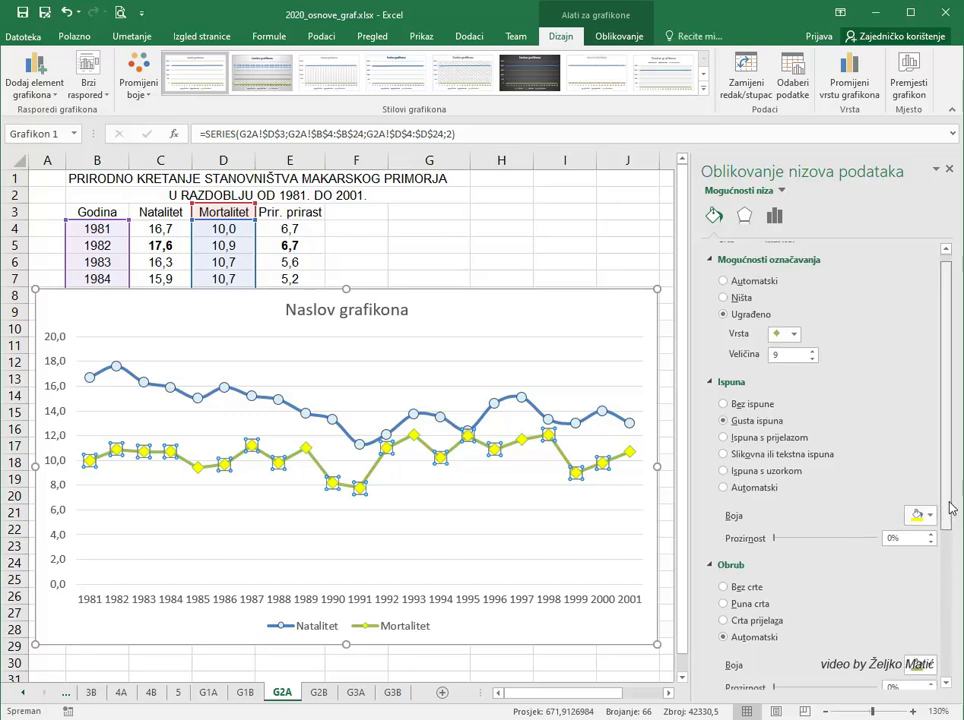
{"action": "scroll", "coordinate": [951, 507], "scroll_direction": "down", "scroll_amount": 5}
{"action": "left_click", "coordinate": [933, 533]}
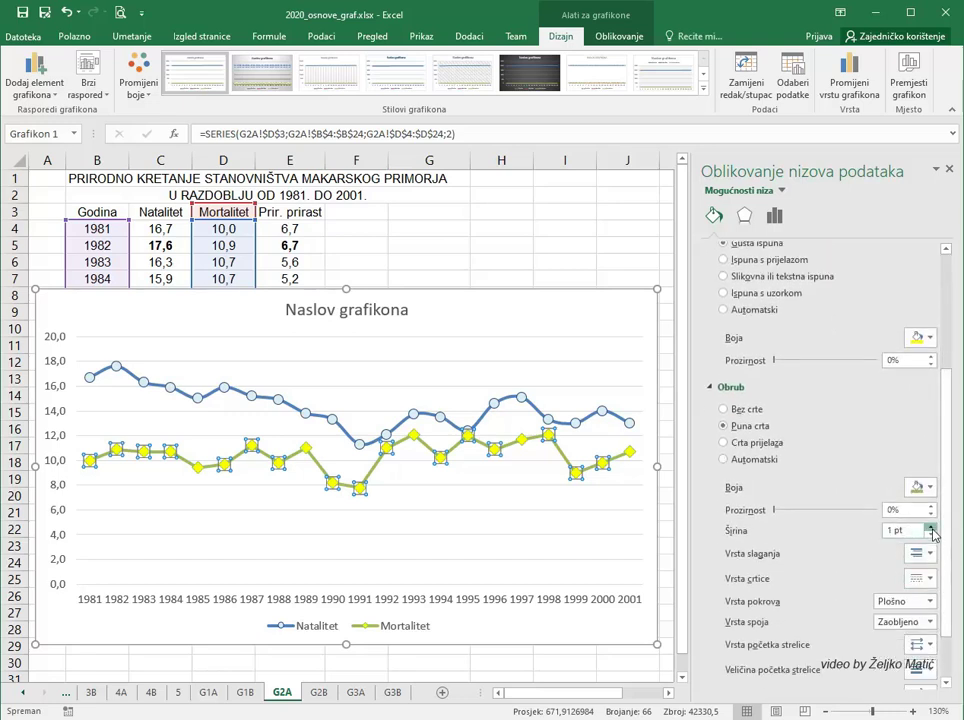
{"action": "left_click", "coordinate": [491, 505]}
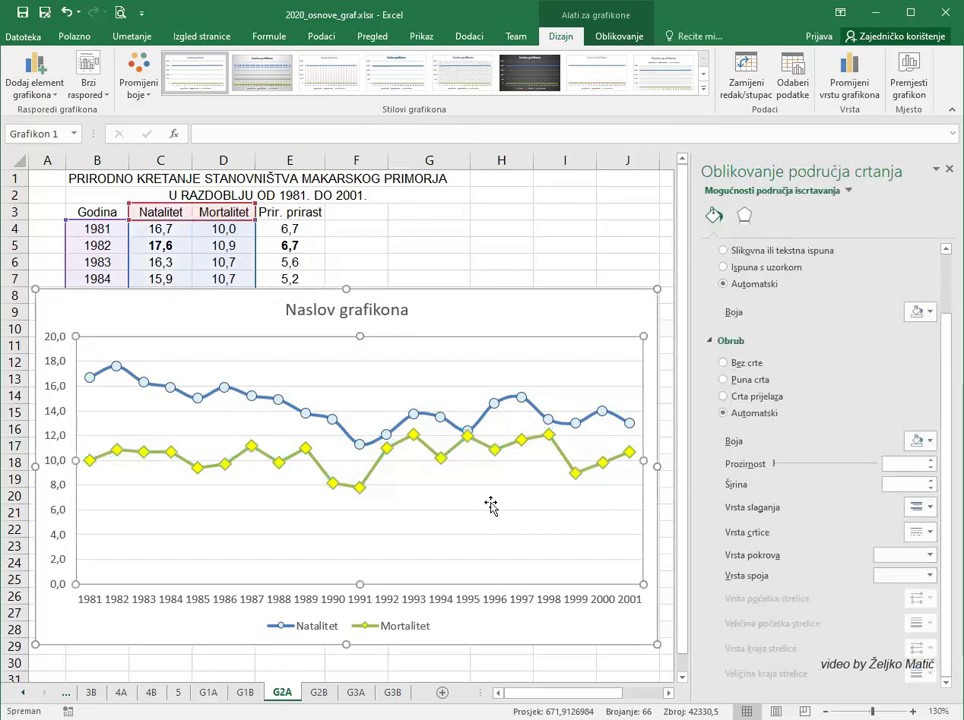
Step: Add data labels to the Natalitet series
{"action": "left_click", "coordinate": [280, 404]}
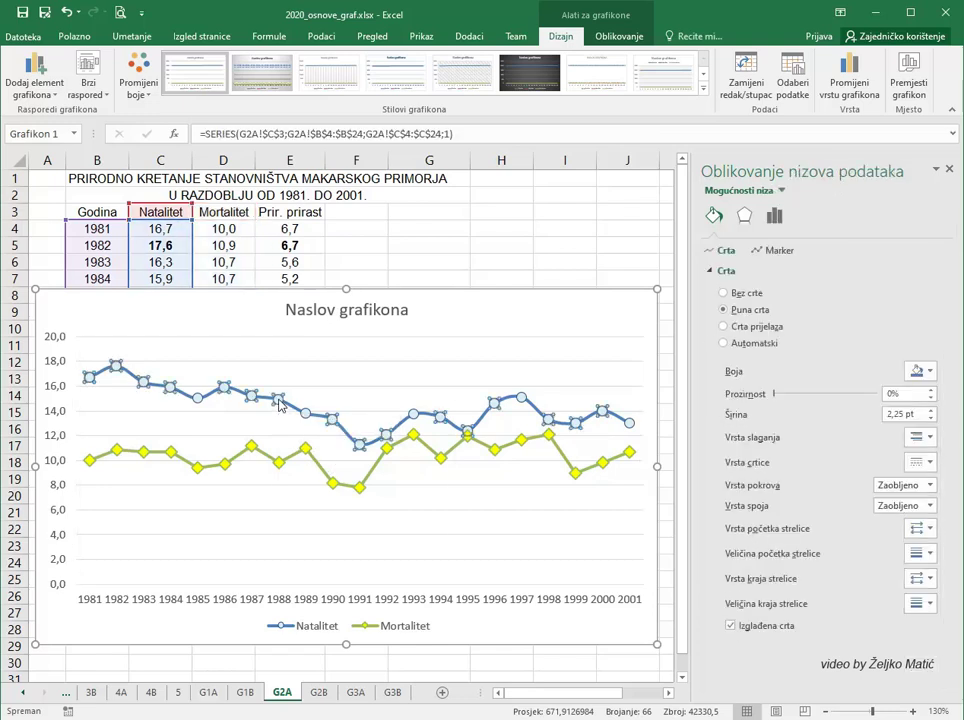
{"action": "right_click", "coordinate": [280, 402]}
{"action": "mouse_move", "coordinate": [407, 505]}
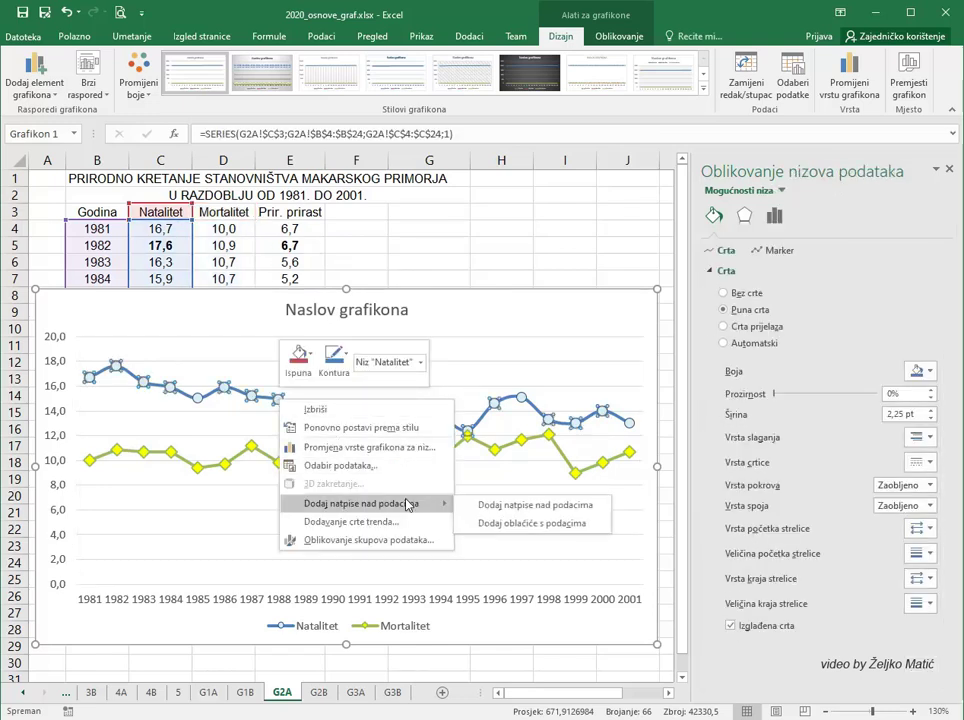
{"action": "left_click", "coordinate": [505, 511]}
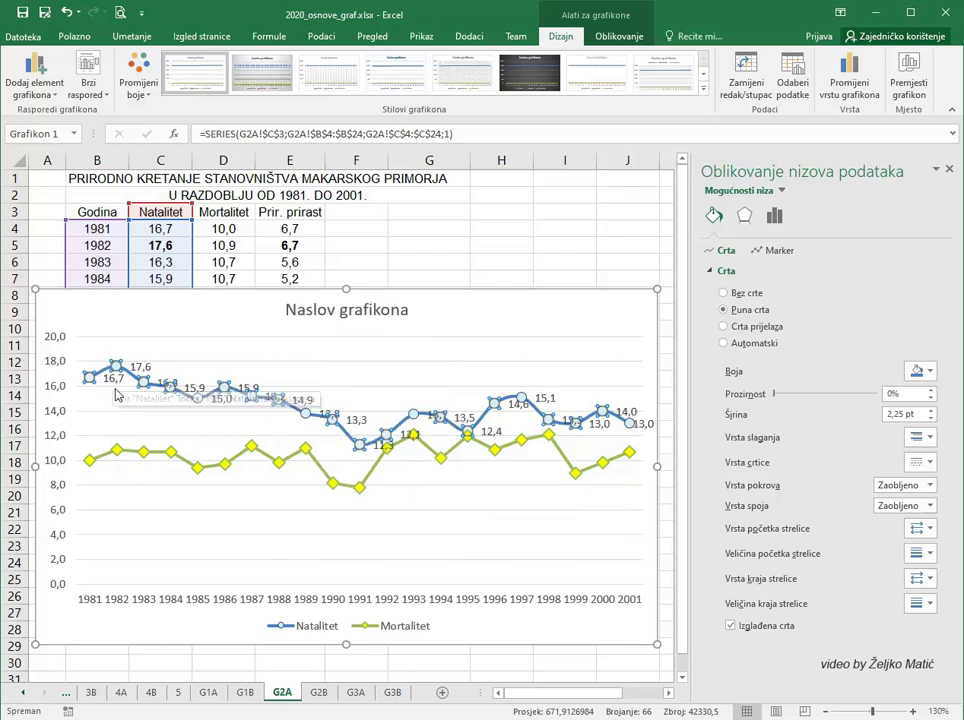
Step: Drag the 16,7, 17,6 and 16,3 labels above their points, clear of the line
{"action": "left_click", "coordinate": [113, 380]}
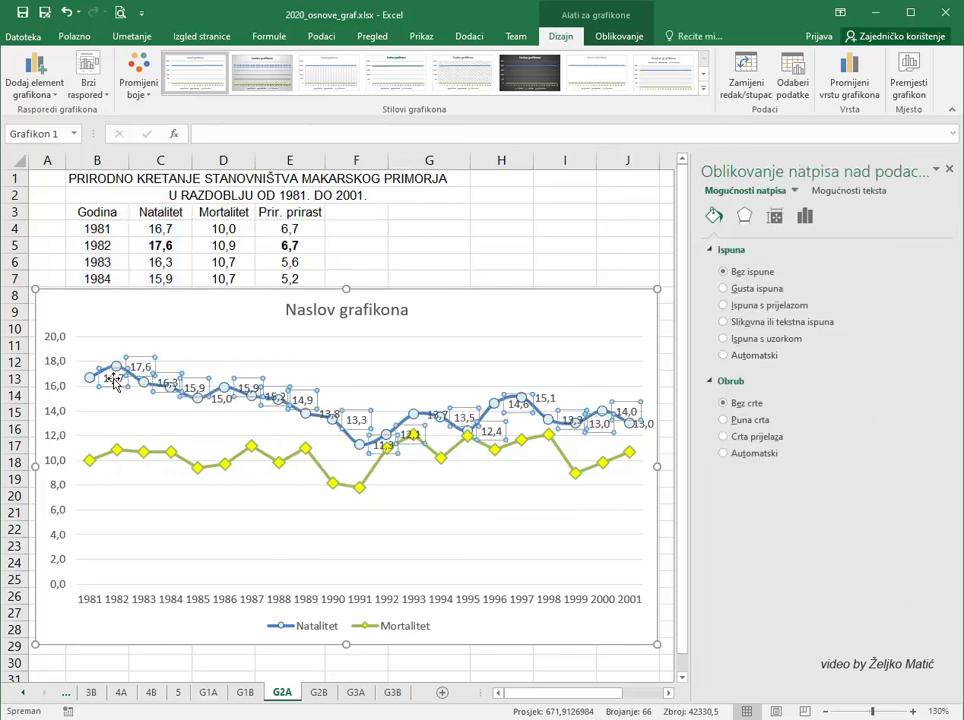
{"action": "left_click", "coordinate": [113, 380]}
{"action": "left_click_drag", "start_coordinate": [113, 380], "coordinate": [86, 364]}
{"action": "left_click", "coordinate": [143, 365]}
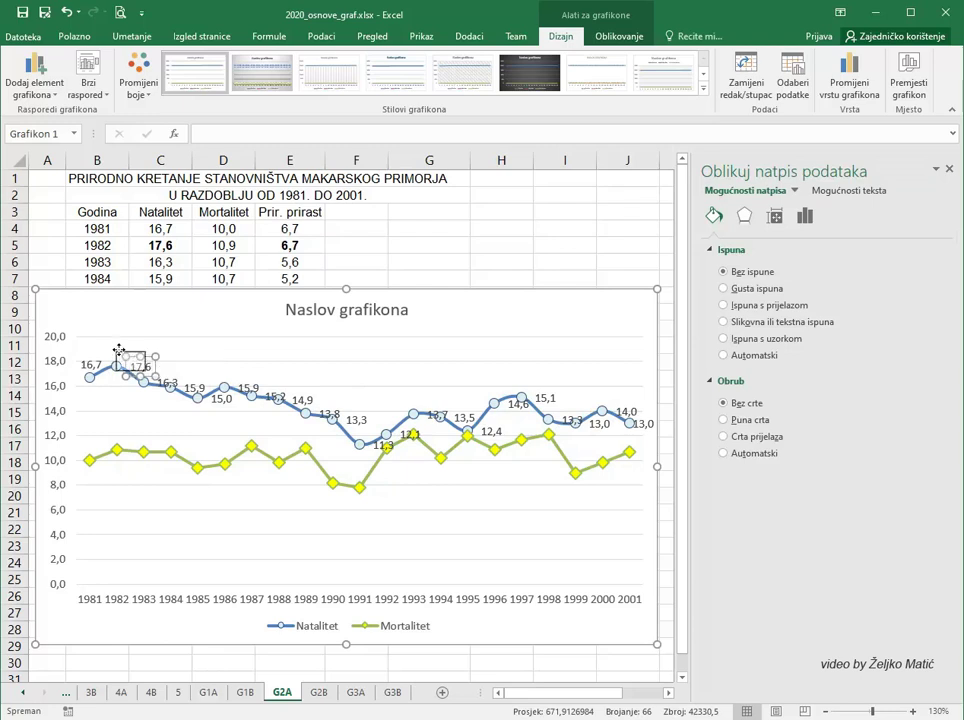
{"action": "left_click_drag", "start_coordinate": [140, 367], "coordinate": [111, 345]}
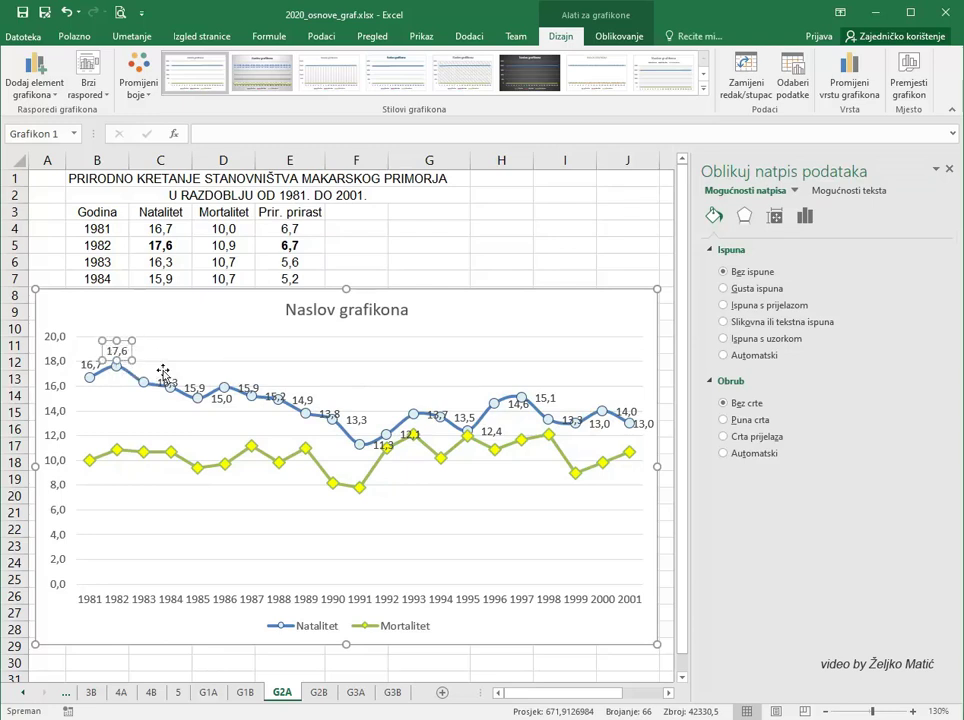
{"action": "left_click", "coordinate": [167, 383]}
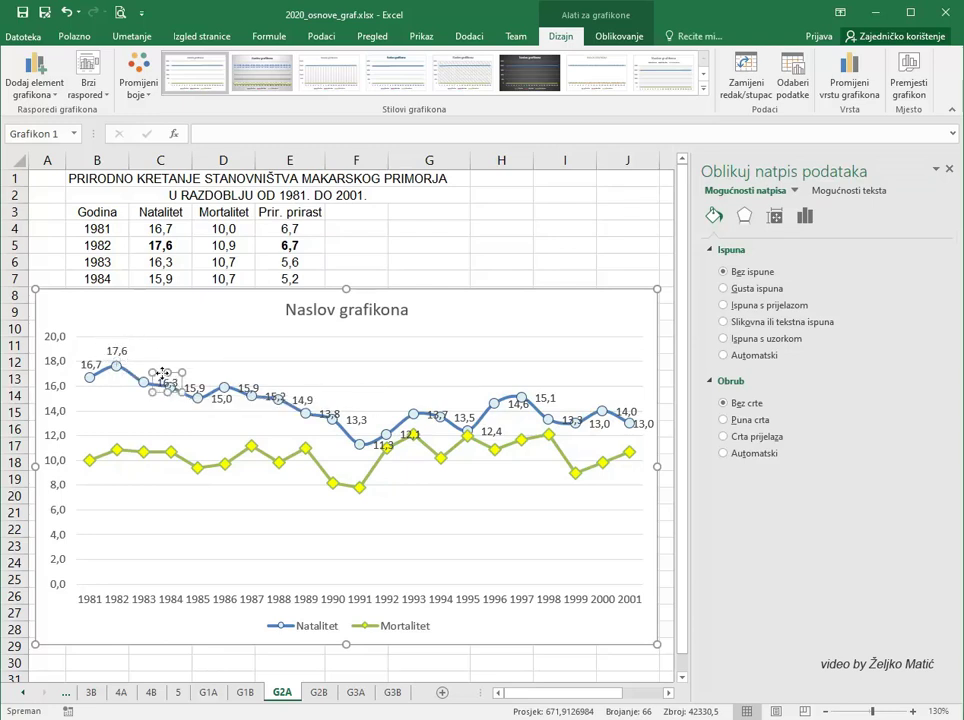
{"action": "left_click_drag", "start_coordinate": [163, 373], "coordinate": [130, 346]}
{"action": "left_click", "coordinate": [162, 411]}
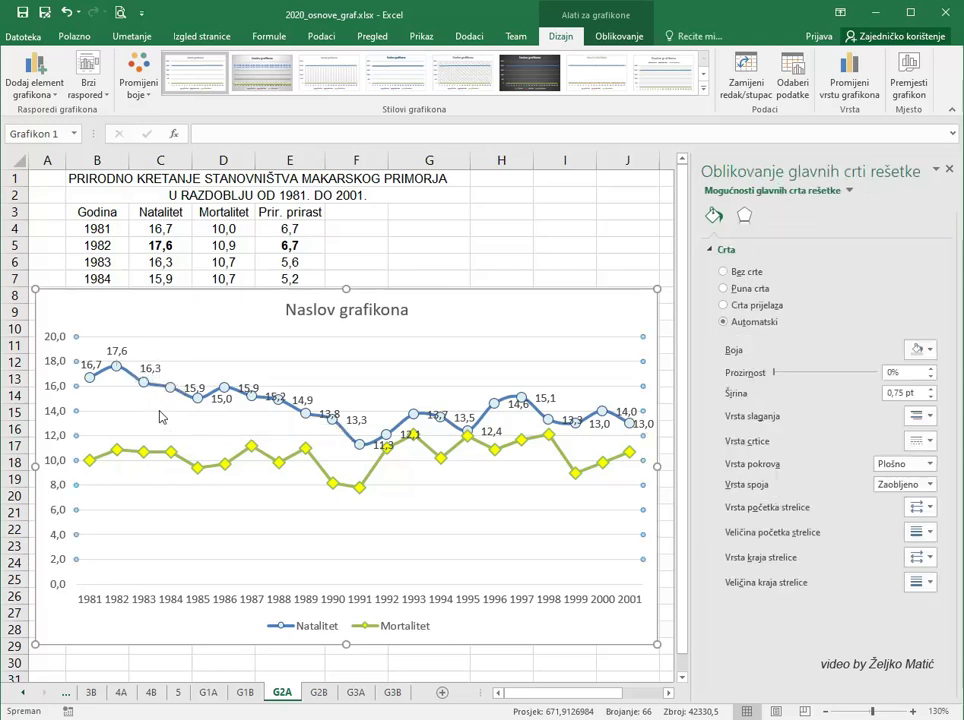
Step: Overwrite the 'Naslov grafikona' placeholder title with 'Stanovništvi', then delete the mistyped last letter
{"action": "left_click", "coordinate": [300, 311]}
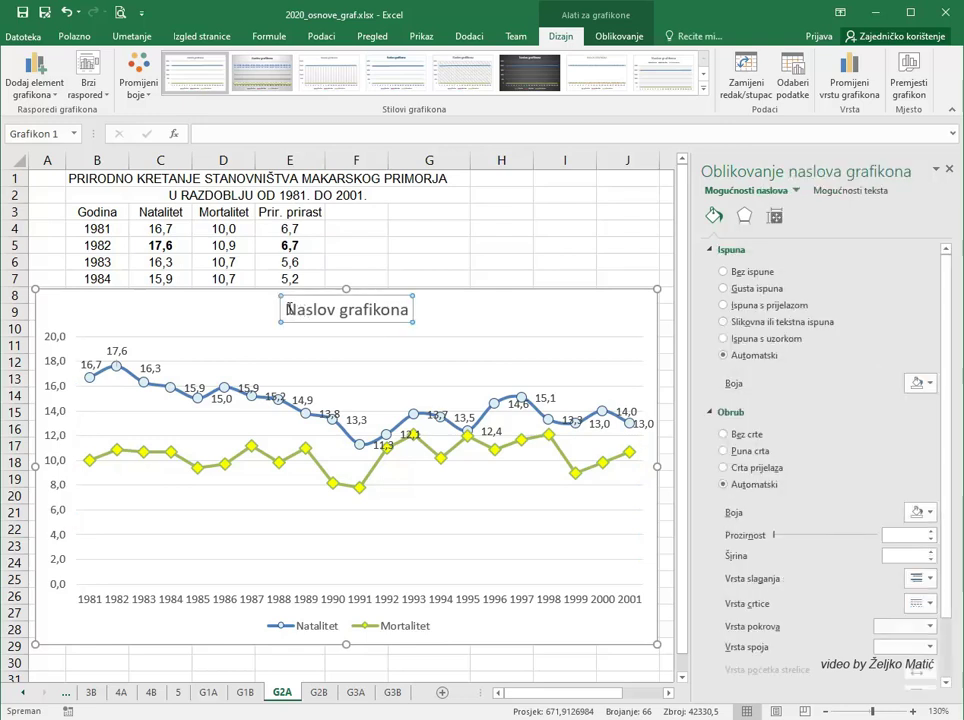
{"action": "left_click_drag", "start_coordinate": [289, 310], "coordinate": [387, 307]}
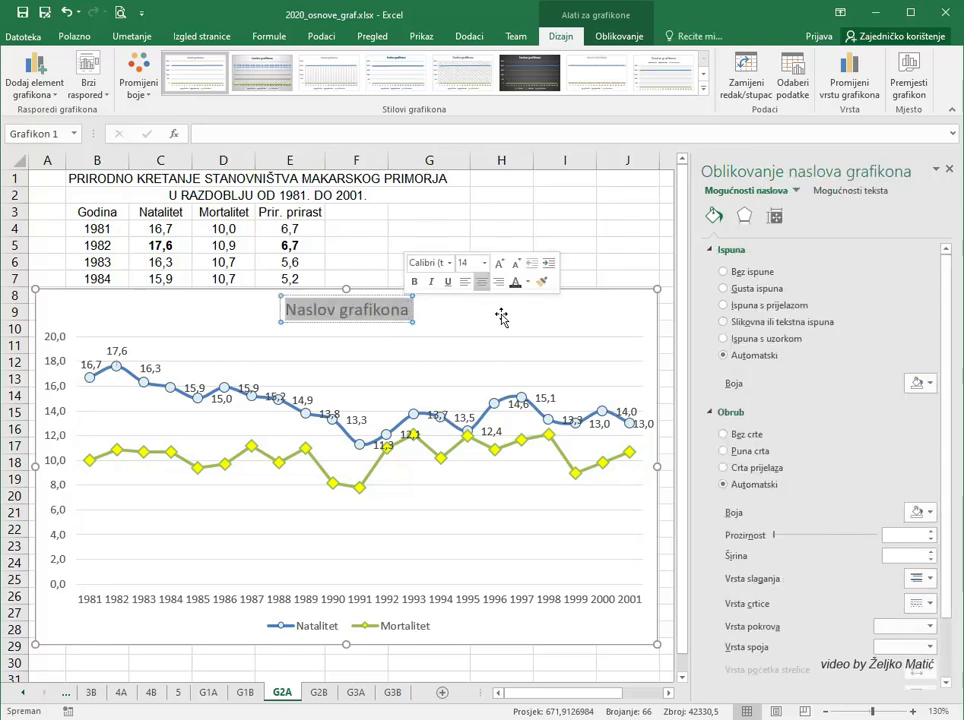
{"action": "type", "text": "Sta"}
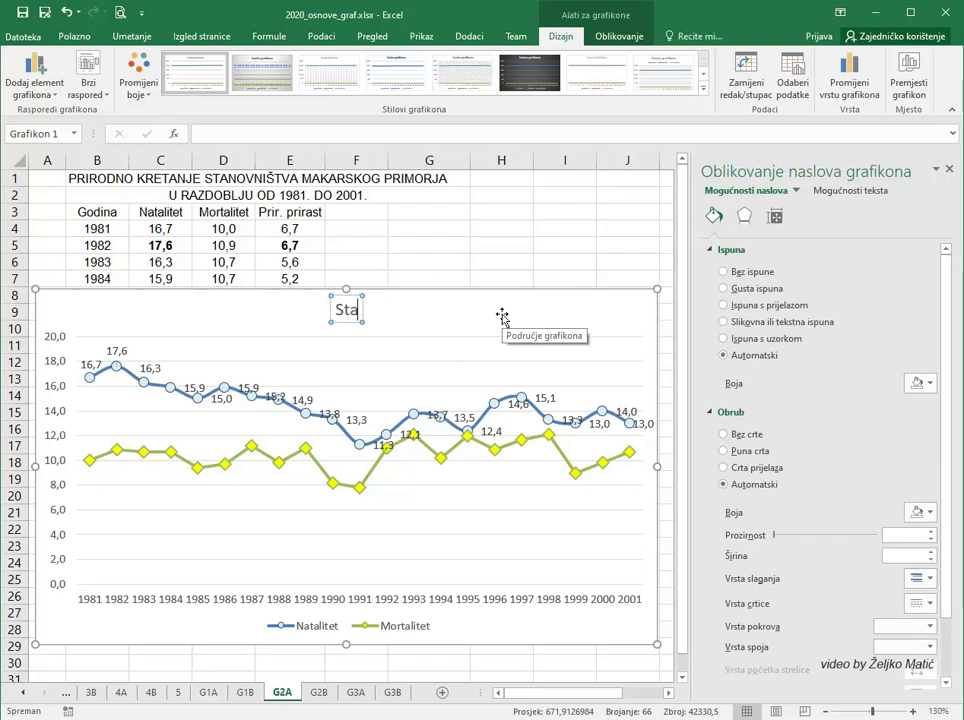
{"action": "type", "text": "novništv"}
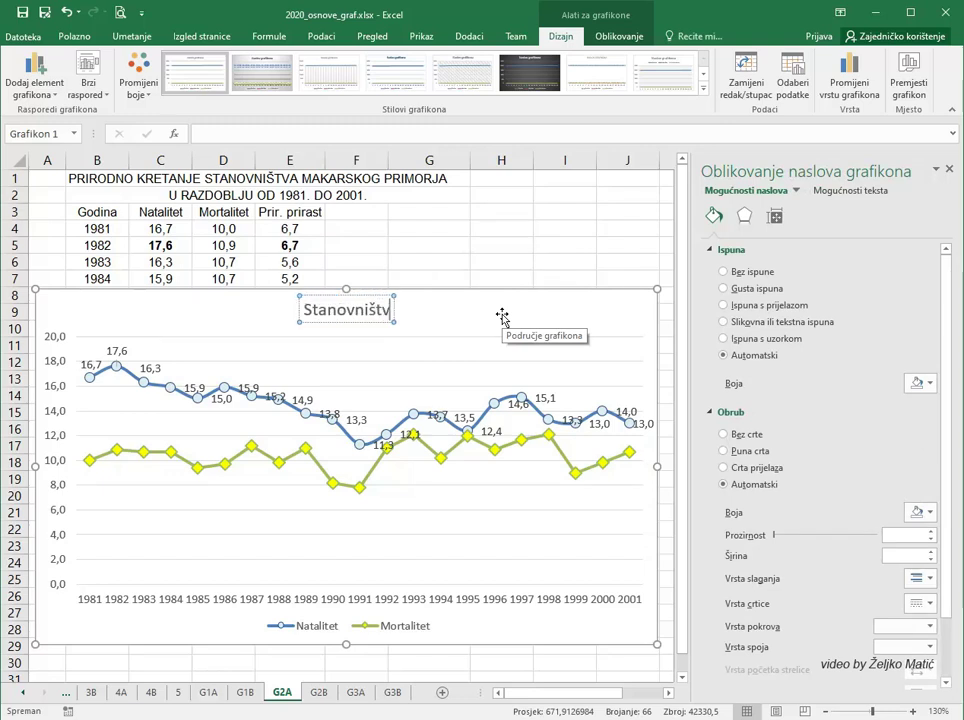
{"action": "type", "text": "i"}
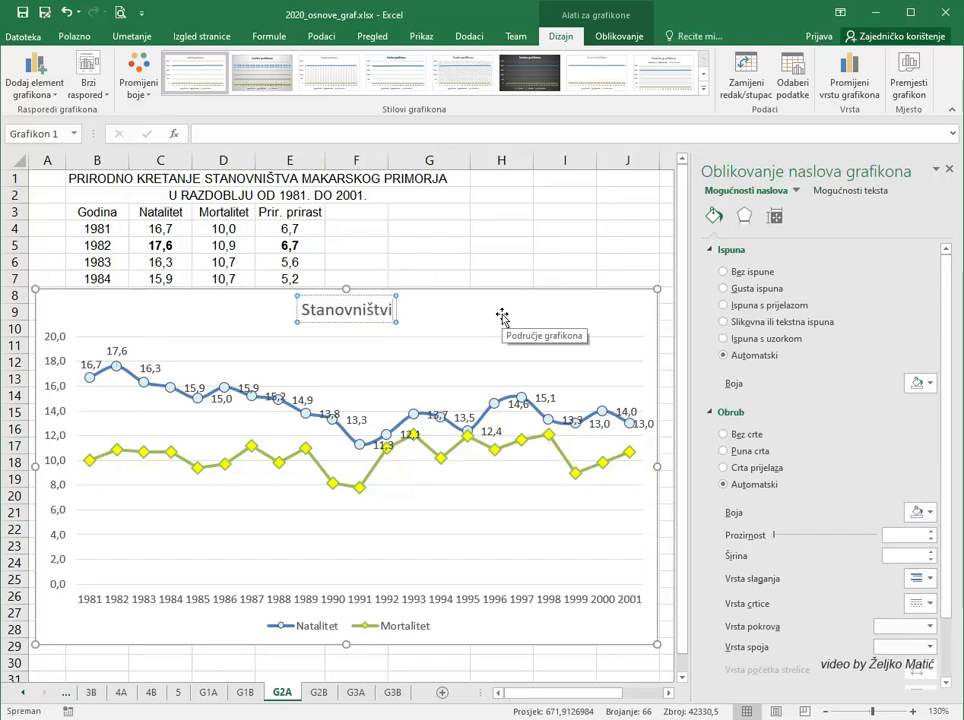
{"action": "key", "text": "BackSpace"}
Step: Complete the title as 'Stanovništvo' and move the legend up beside it
{"action": "type", "text": "o"}
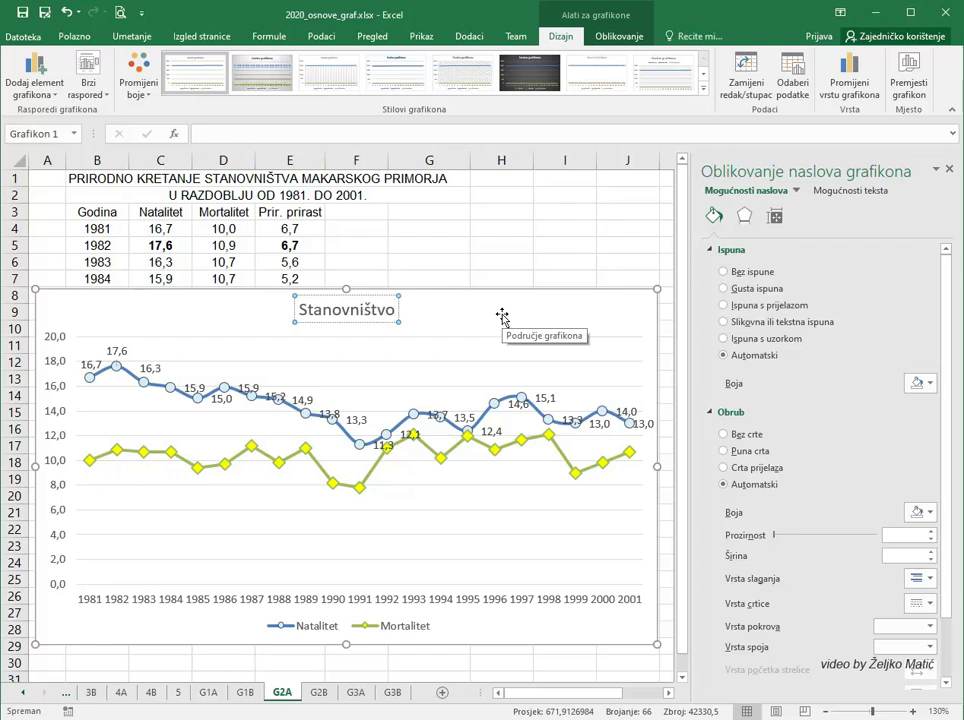
{"action": "left_click", "coordinate": [500, 318]}
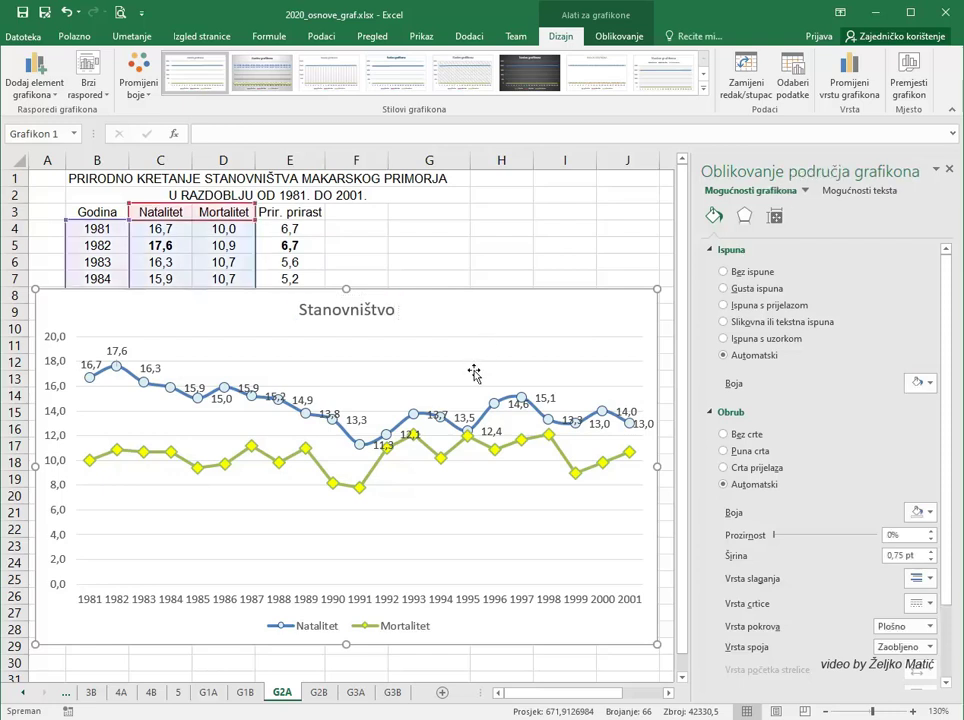
{"action": "left_click", "coordinate": [330, 625]}
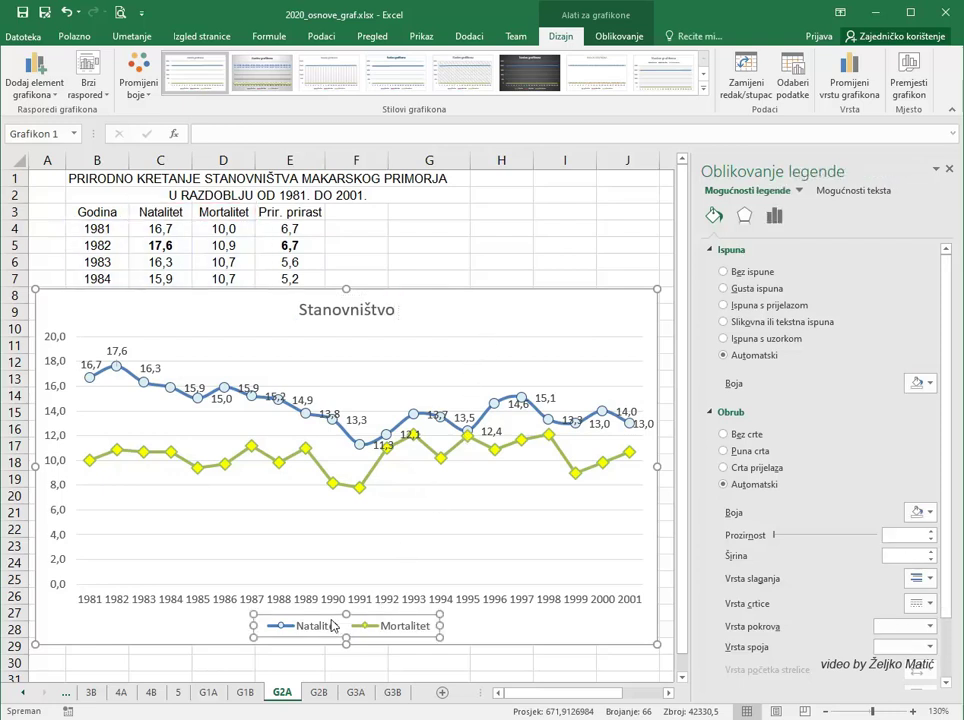
{"action": "left_click_drag", "start_coordinate": [330, 620], "coordinate": [531, 306]}
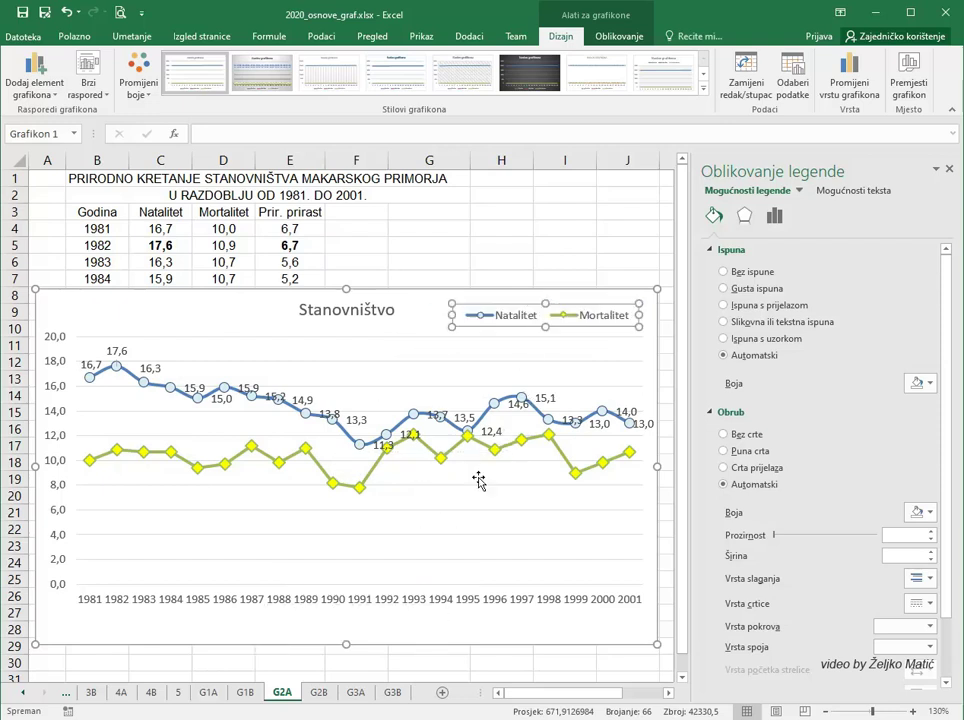
Step: Stretch the plot area's bottom toward the year labels and its top toward the title
{"action": "left_click", "coordinate": [356, 618]}
{"action": "left_click", "coordinate": [356, 600]}
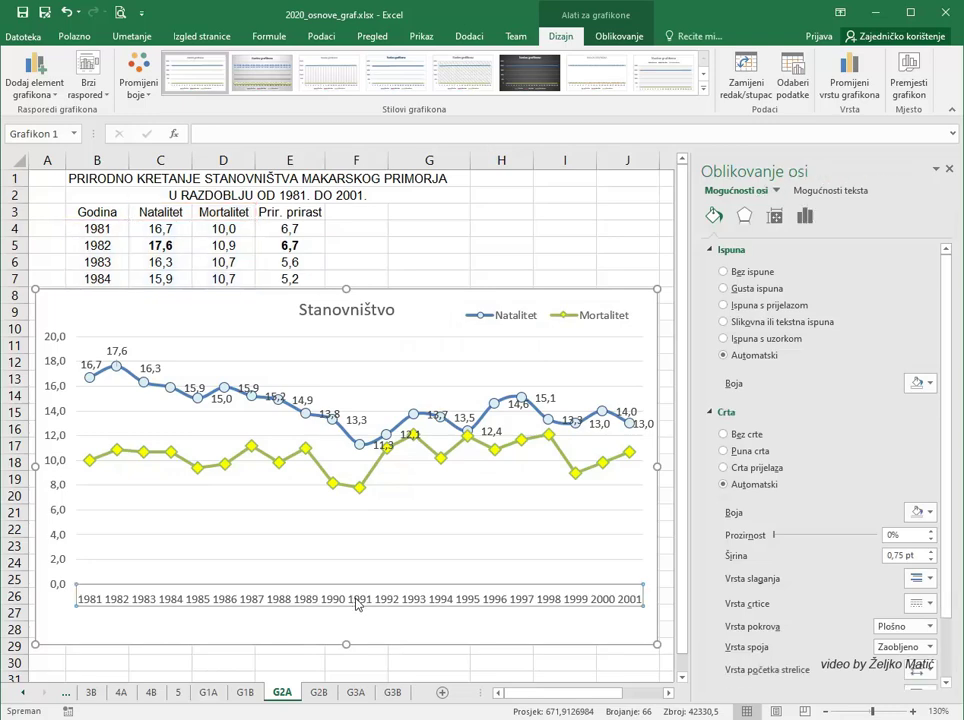
{"action": "left_click", "coordinate": [357, 562]}
{"action": "left_click", "coordinate": [355, 520]}
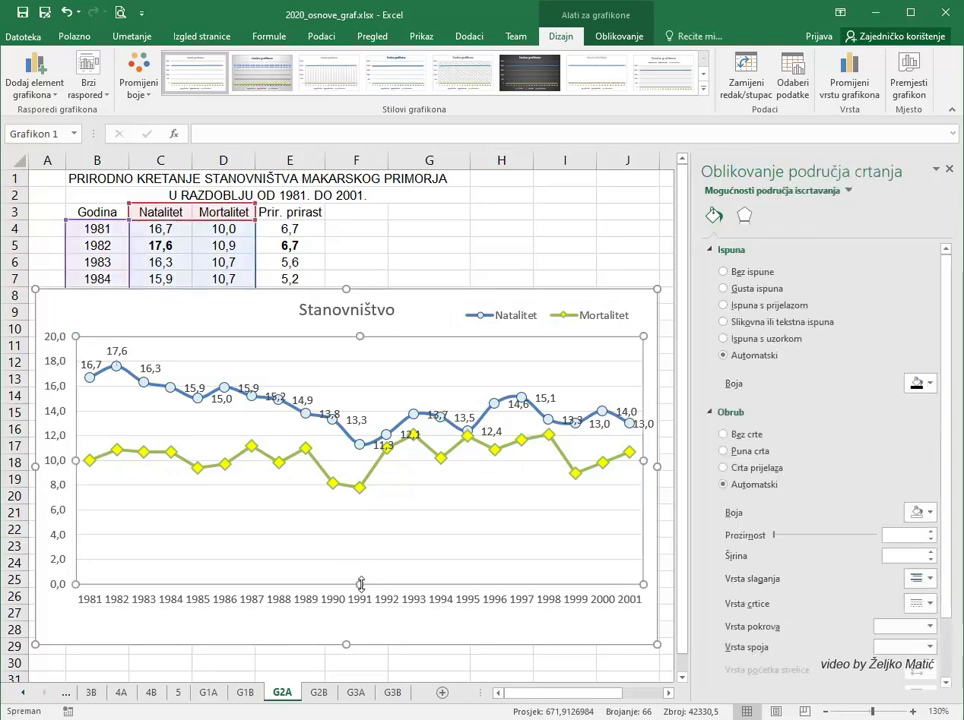
{"action": "left_click_drag", "start_coordinate": [361, 589], "coordinate": [360, 608]}
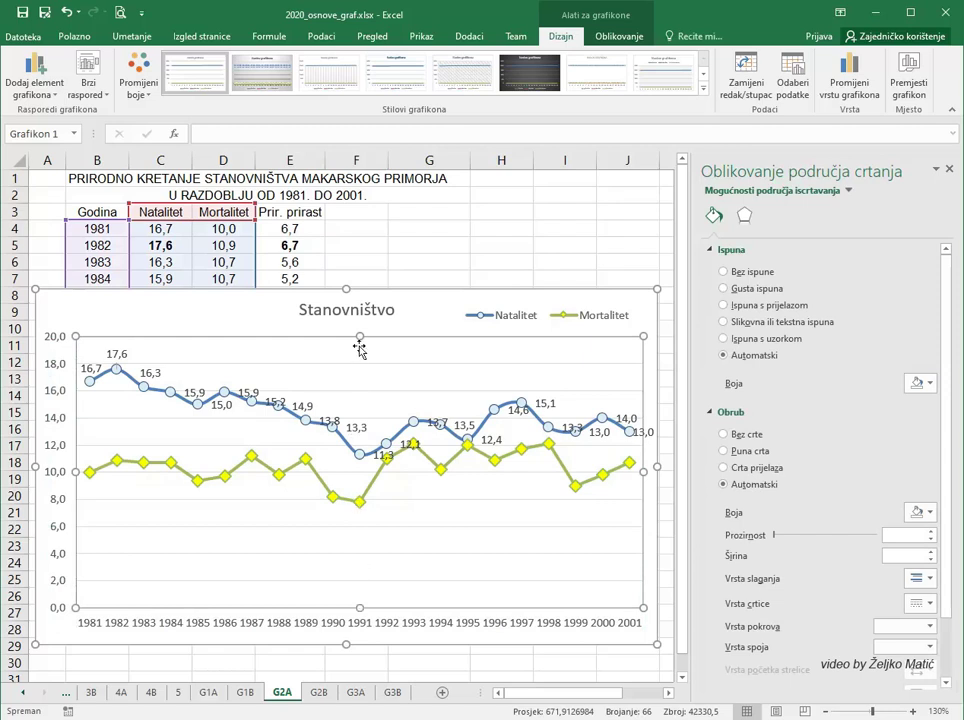
{"action": "left_click_drag", "start_coordinate": [360, 340], "coordinate": [359, 323]}
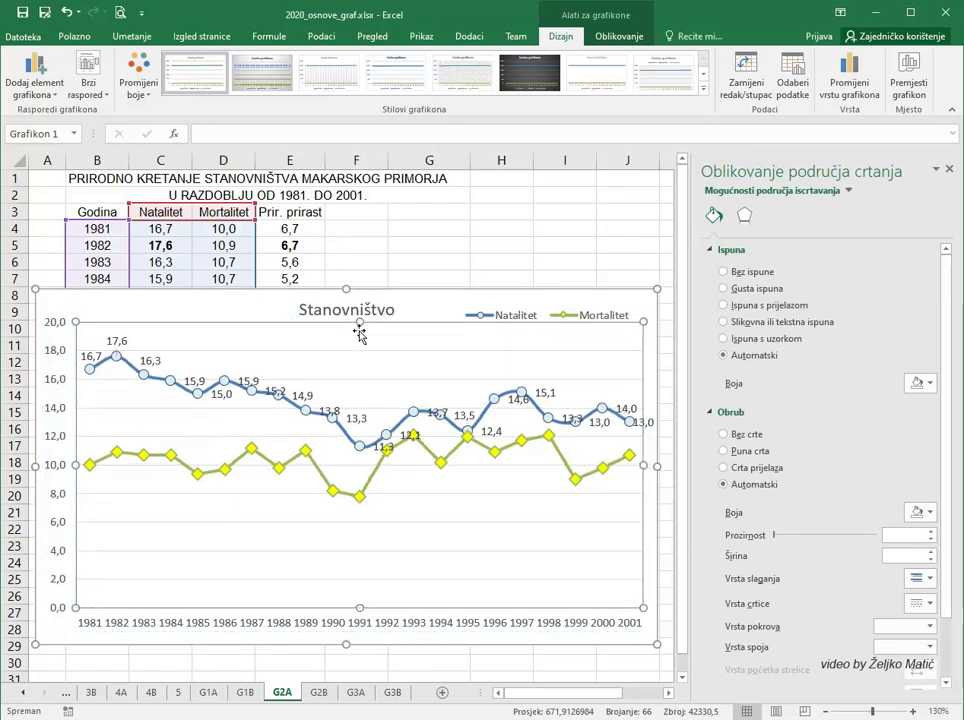
Step: Show the G2B sheet's Godina, Broj osmaša and Broj upisanih table, with the Umetanje tab displayed
{"action": "left_click", "coordinate": [319, 693]}
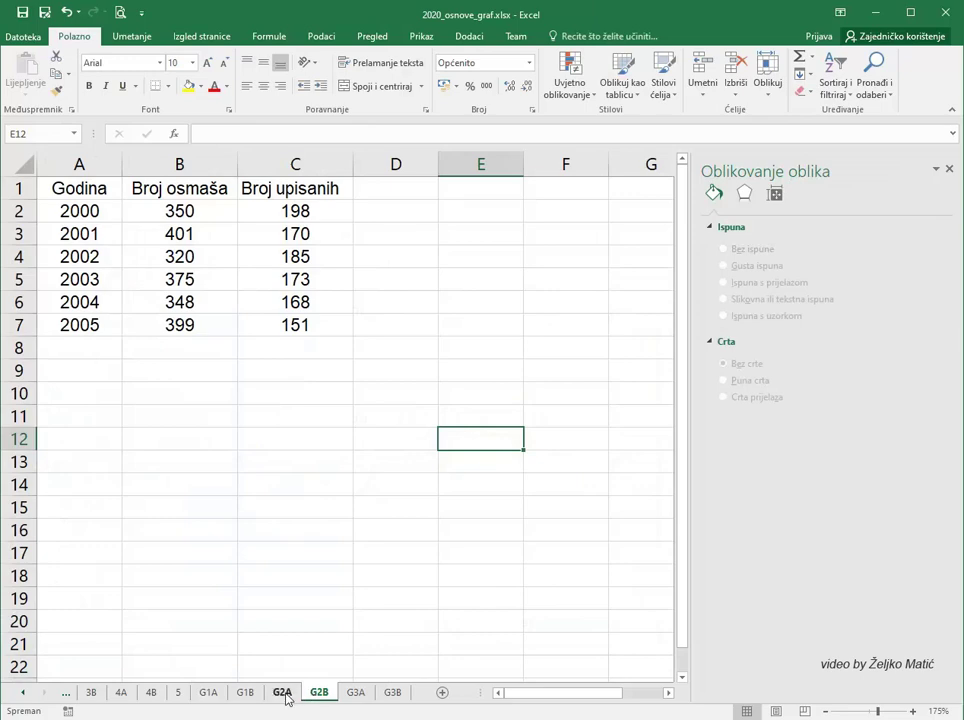
{"action": "left_click", "coordinate": [284, 695]}
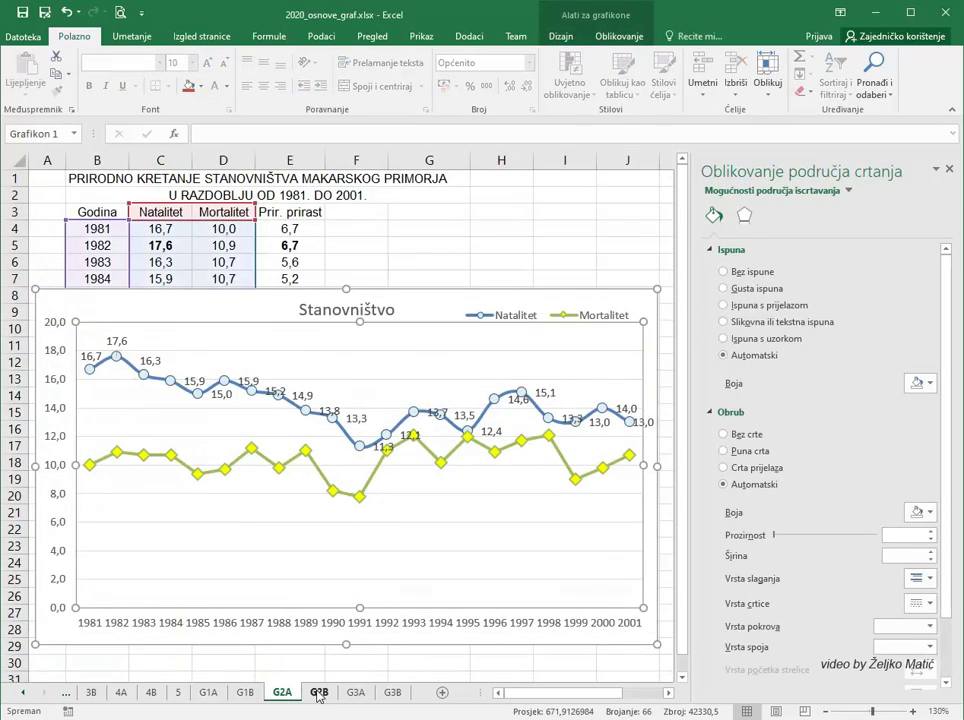
{"action": "left_click", "coordinate": [319, 693]}
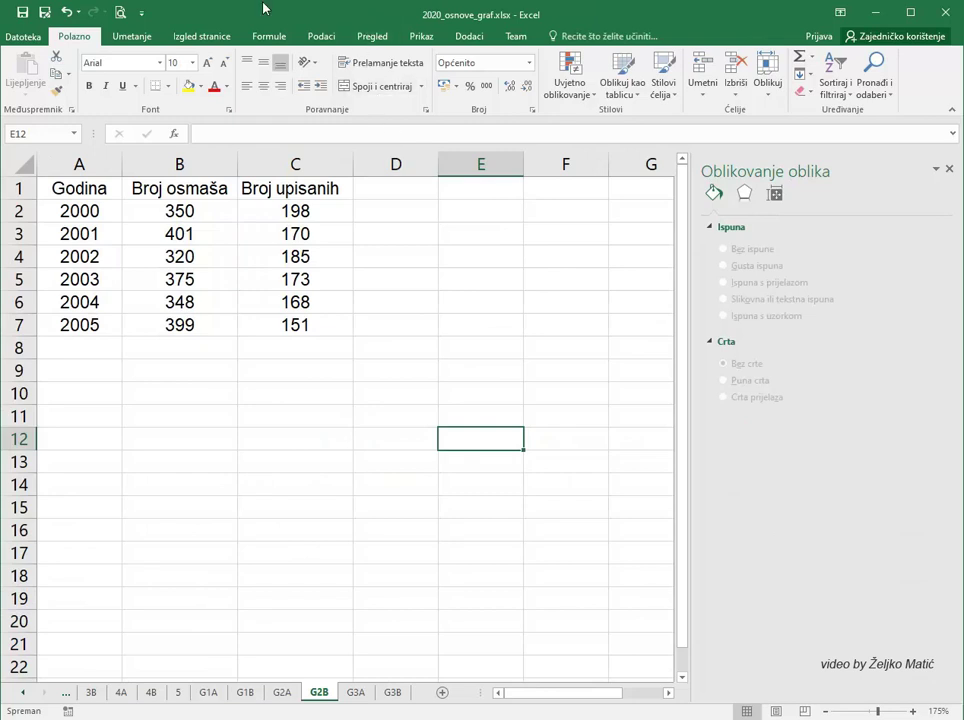
{"action": "left_click", "coordinate": [134, 38]}
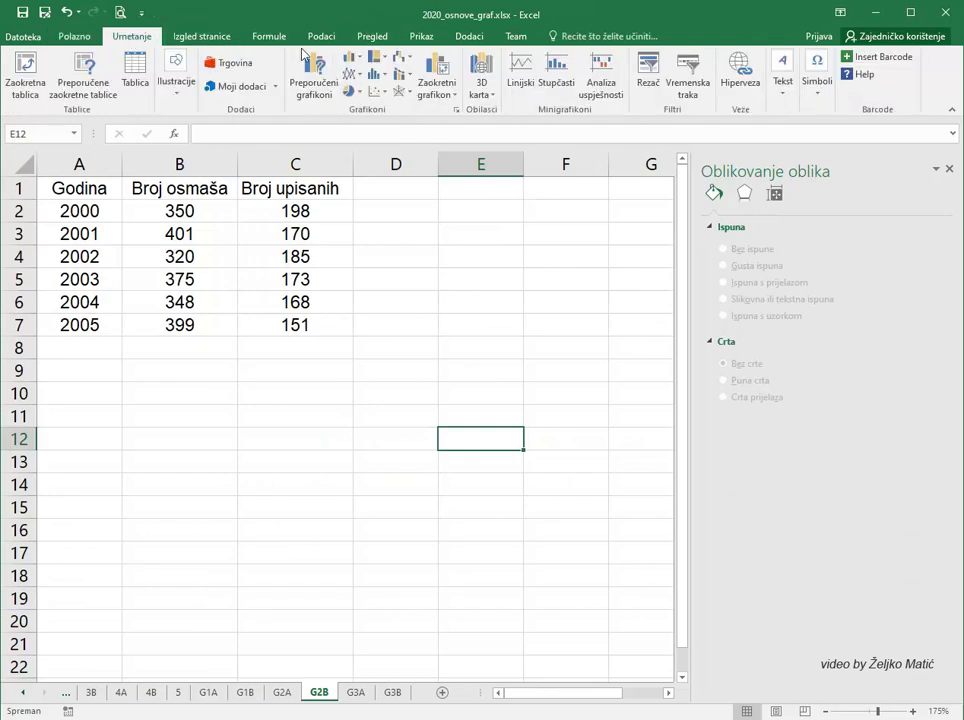
Step: Insert a clustered 2D column chart and move it right of the G2B table
{"action": "left_click", "coordinate": [360, 60]}
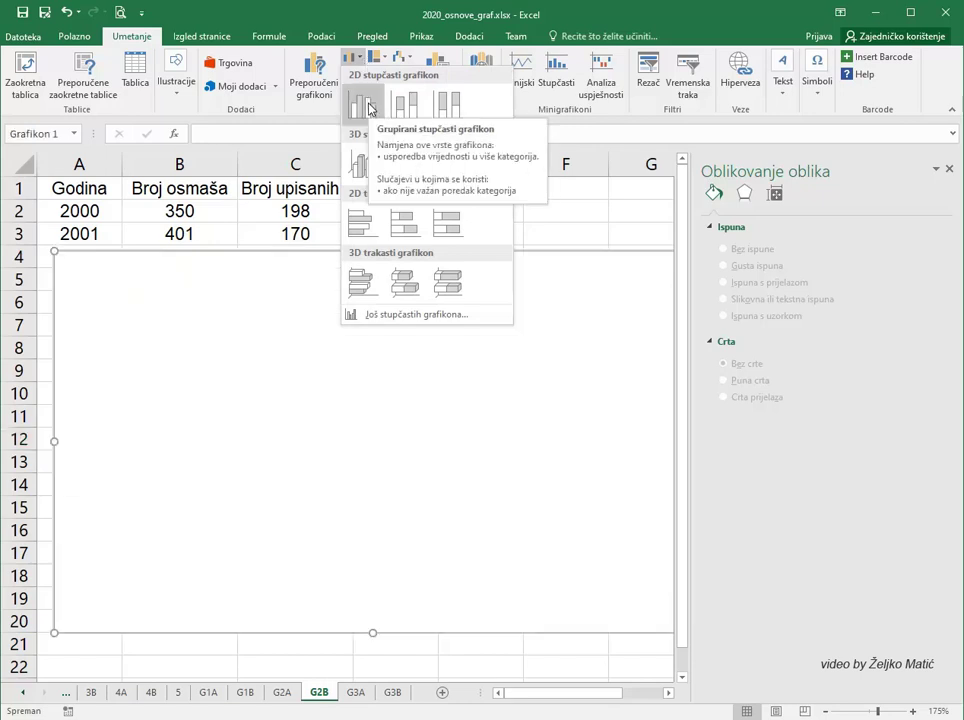
{"action": "left_click", "coordinate": [366, 104]}
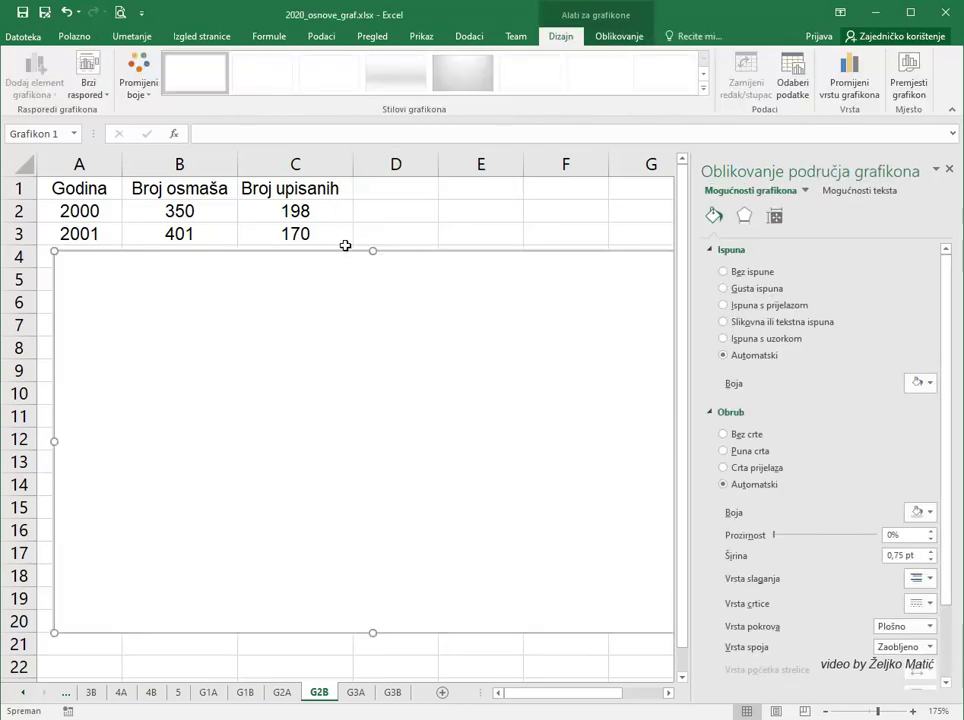
{"action": "right_click", "coordinate": [281, 279]}
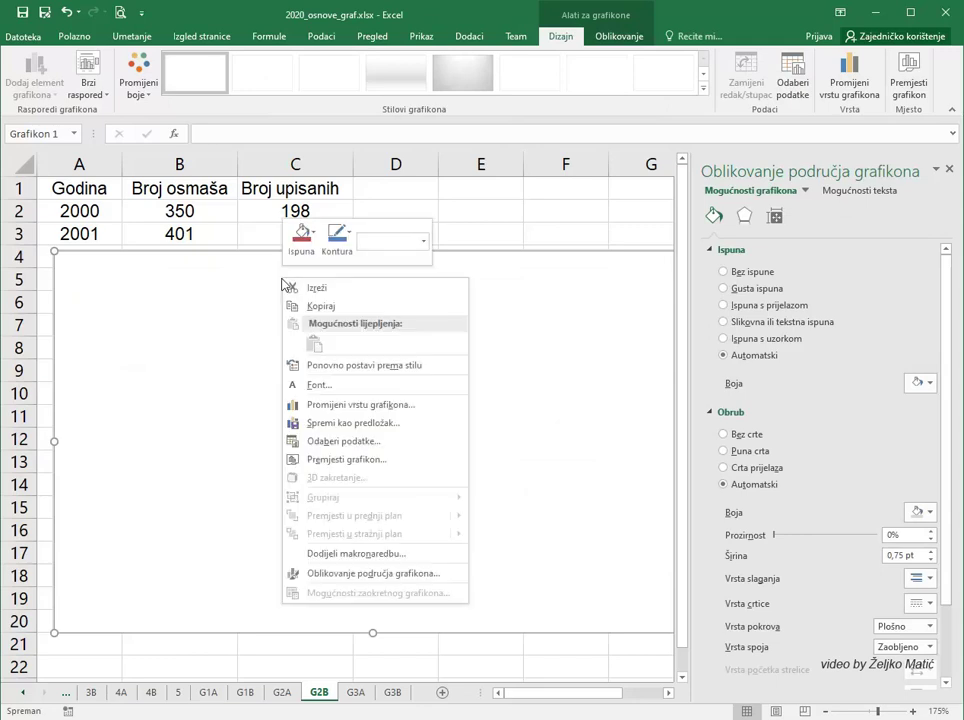
{"action": "left_click", "coordinate": [254, 264]}
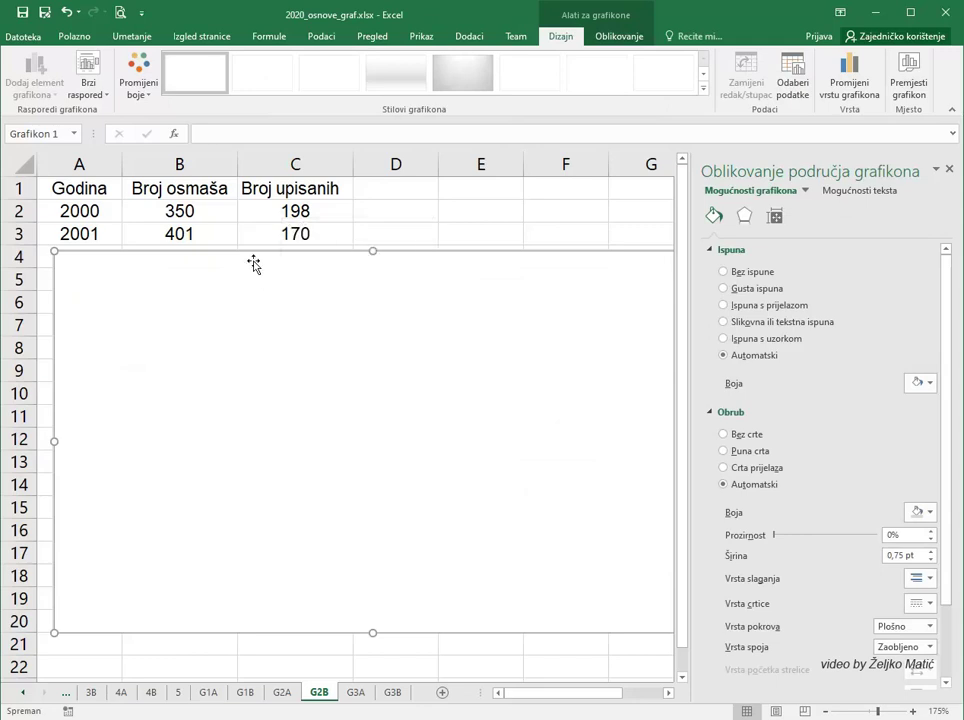
{"action": "left_click_drag", "start_coordinate": [230, 258], "coordinate": [514, 269]}
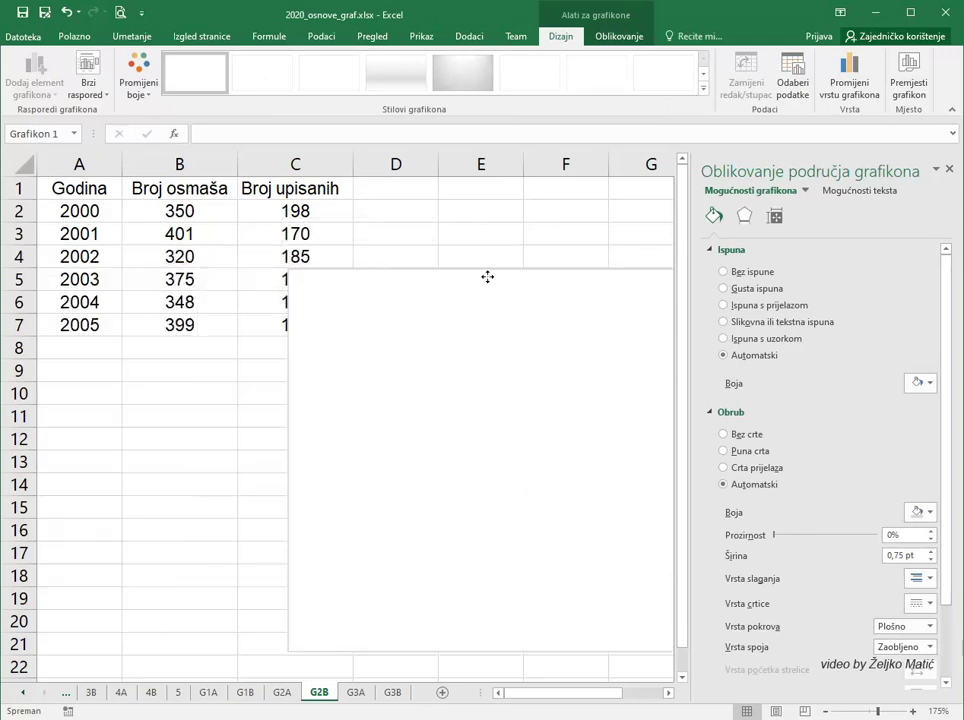
{"action": "right_click", "coordinate": [426, 297]}
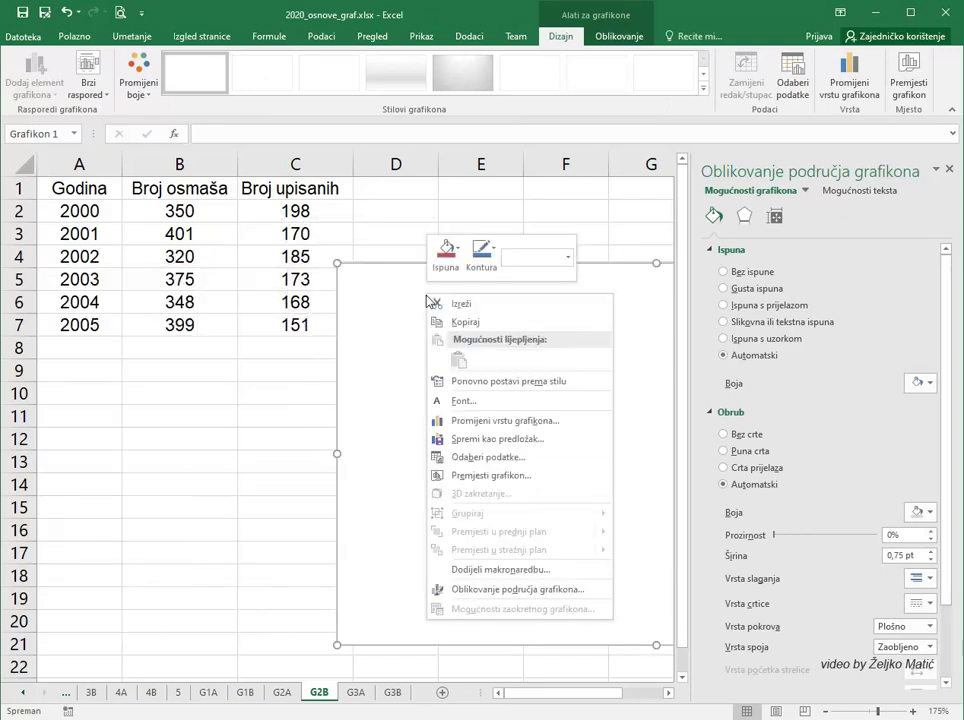
Step: Chart A1:C7 without the Godina series, use years A2:A7 as axis labels, and move the chart left
{"action": "left_click", "coordinate": [493, 457]}
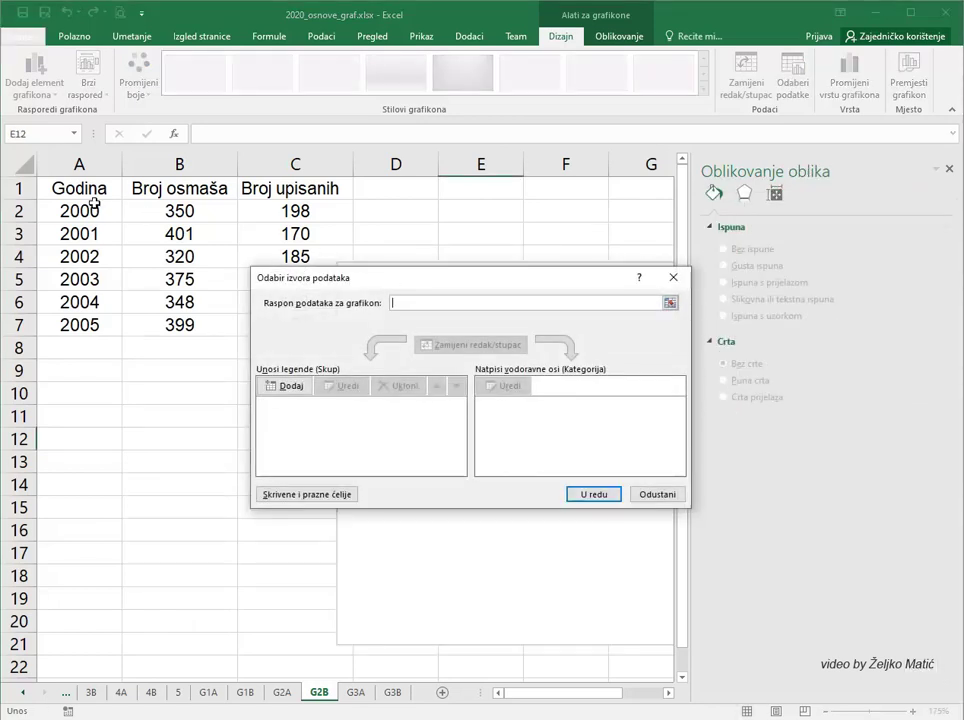
{"action": "left_click_drag", "start_coordinate": [88, 188], "coordinate": [287, 336]}
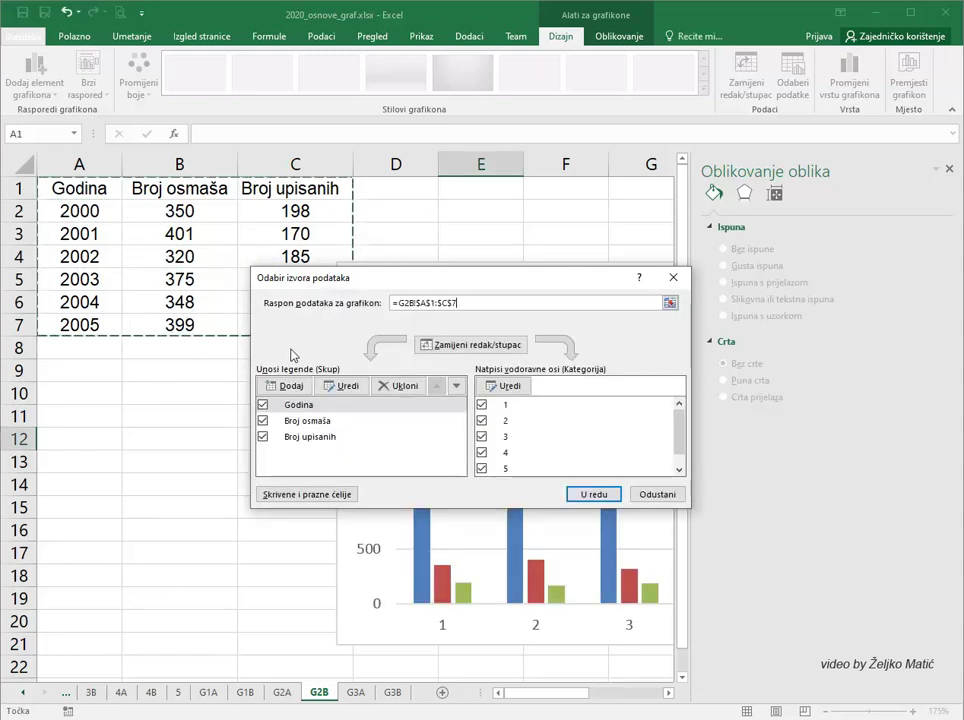
{"action": "left_click", "coordinate": [298, 405]}
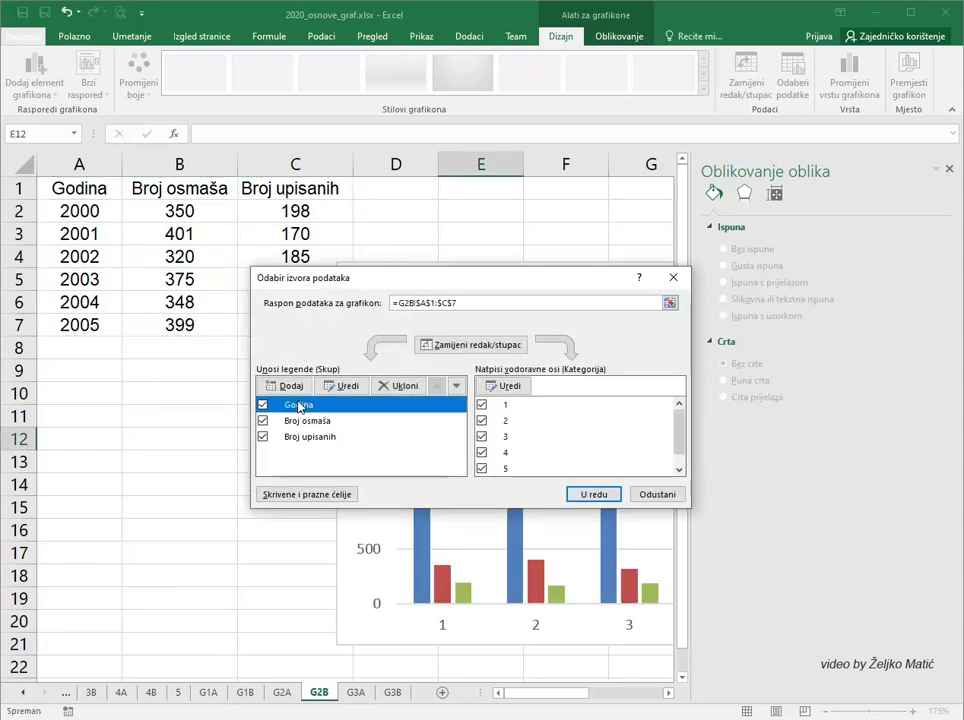
{"action": "left_click", "coordinate": [399, 386]}
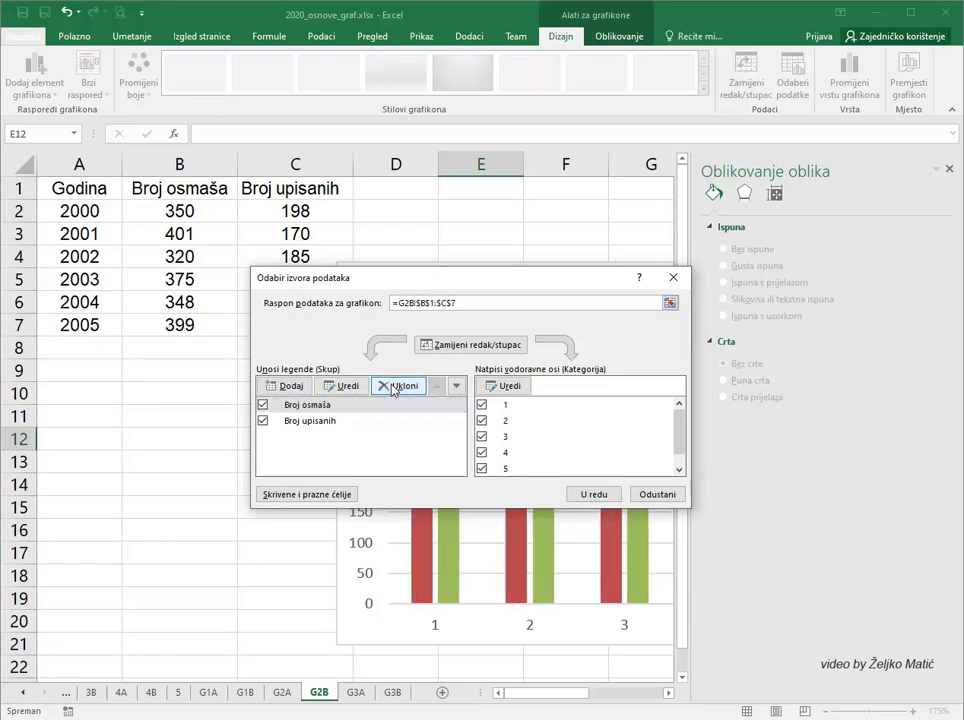
{"action": "left_click", "coordinate": [510, 386]}
{"action": "left_click_drag", "start_coordinate": [97, 214], "coordinate": [90, 326]}
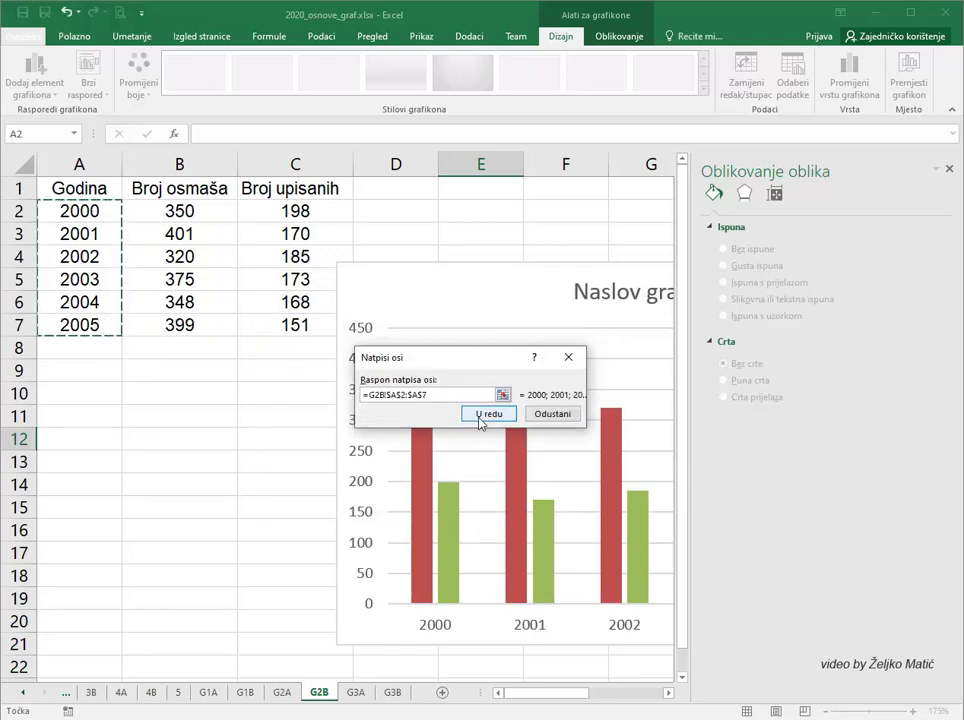
{"action": "left_click", "coordinate": [484, 414]}
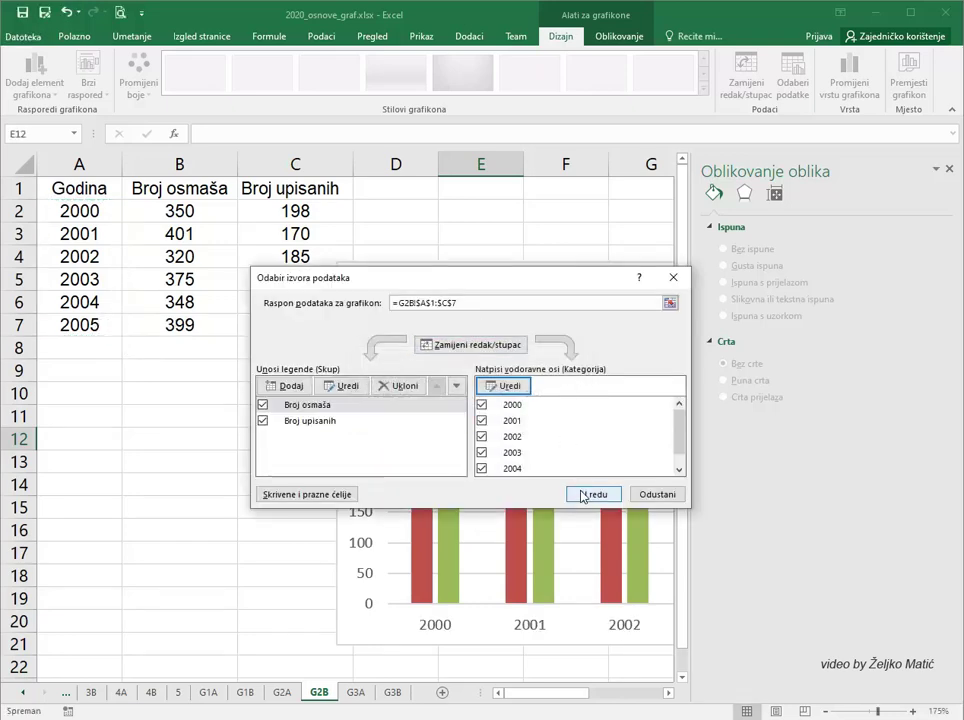
{"action": "left_click", "coordinate": [588, 494]}
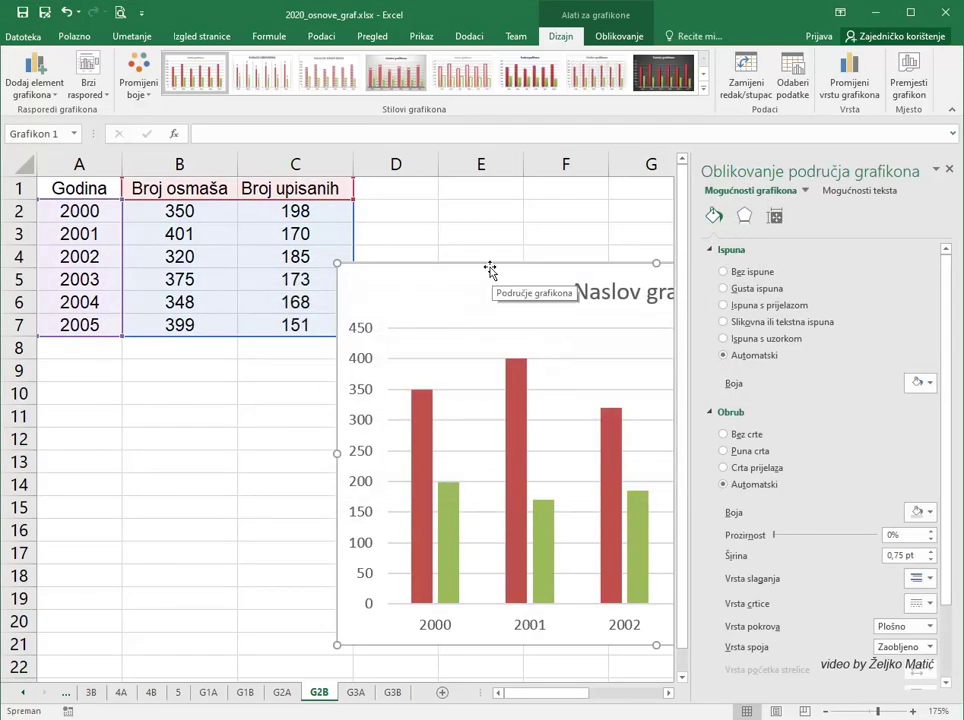
{"action": "mouse_move", "coordinate": [492, 275]}
{"action": "left_mouse_down"}
{"action": "mouse_move", "coordinate": [187, 268]}
{"action": "mouse_move", "coordinate": [203, 282]}
{"action": "left_mouse_up"}
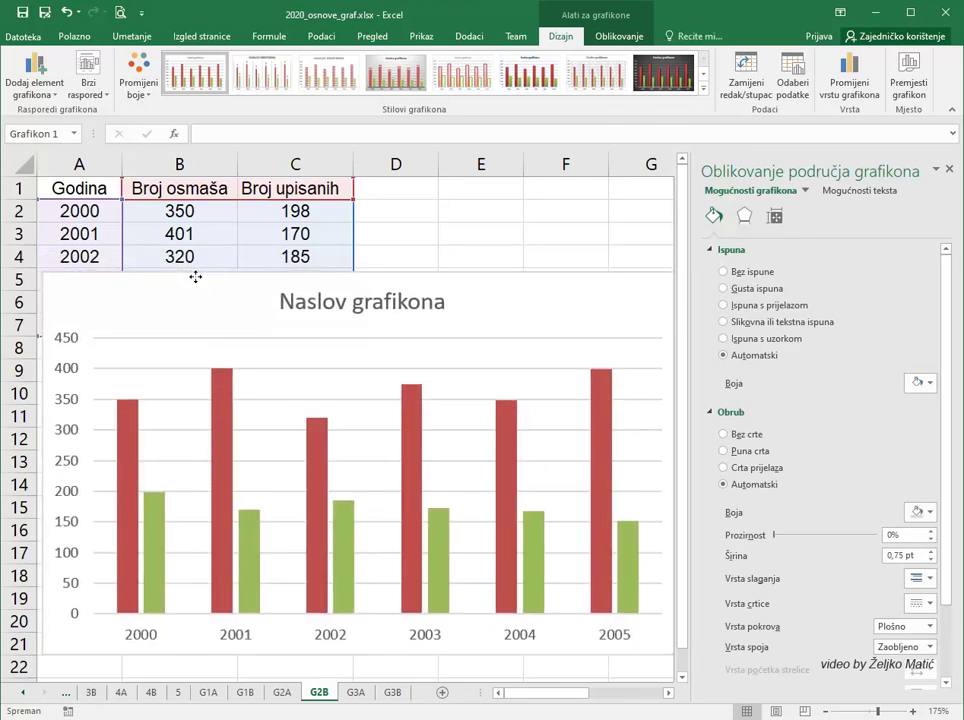
Step: Replace the column chart's 'Naslov grafikona' placeholder title with UPISI
{"action": "left_click", "coordinate": [286, 301]}
{"action": "left_click_drag", "start_coordinate": [284, 301], "coordinate": [427, 302]}
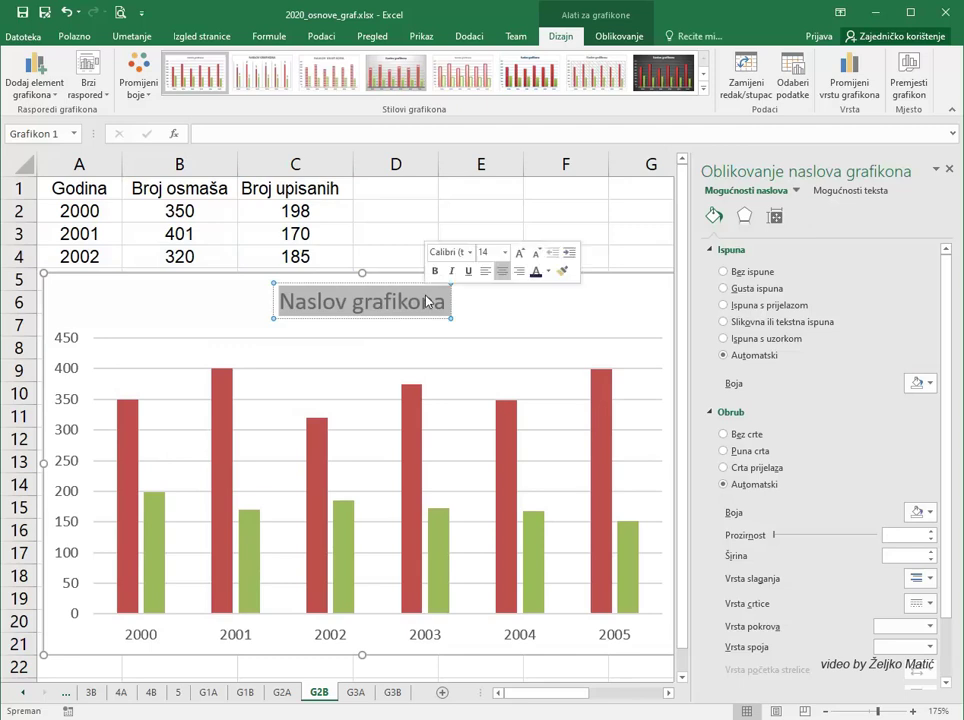
{"action": "type", "text": "U"}
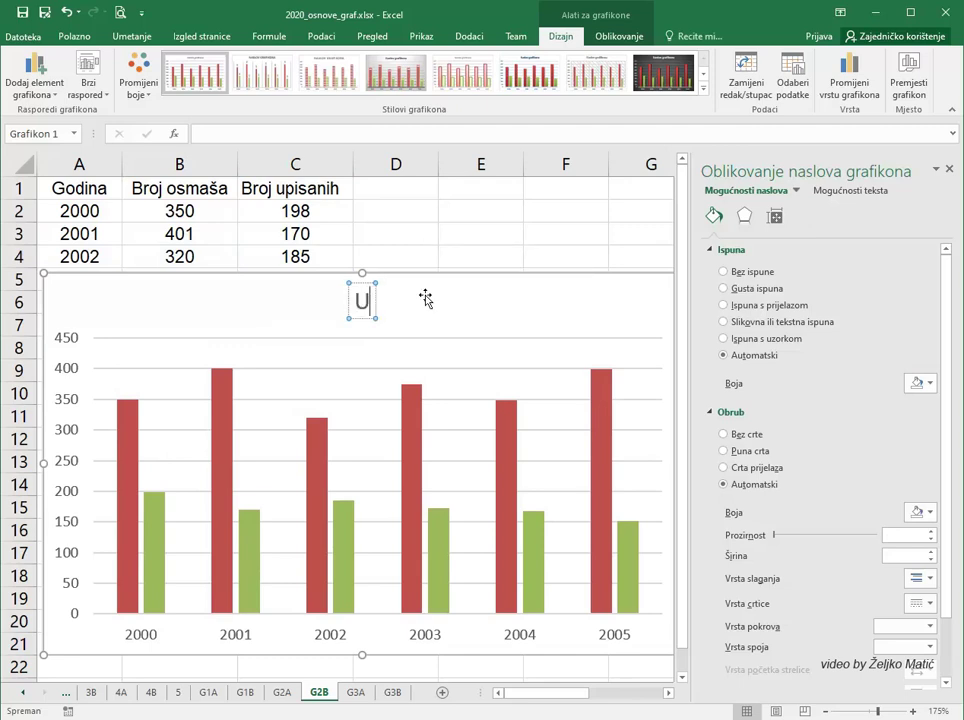
{"action": "type", "text": "PISI"}
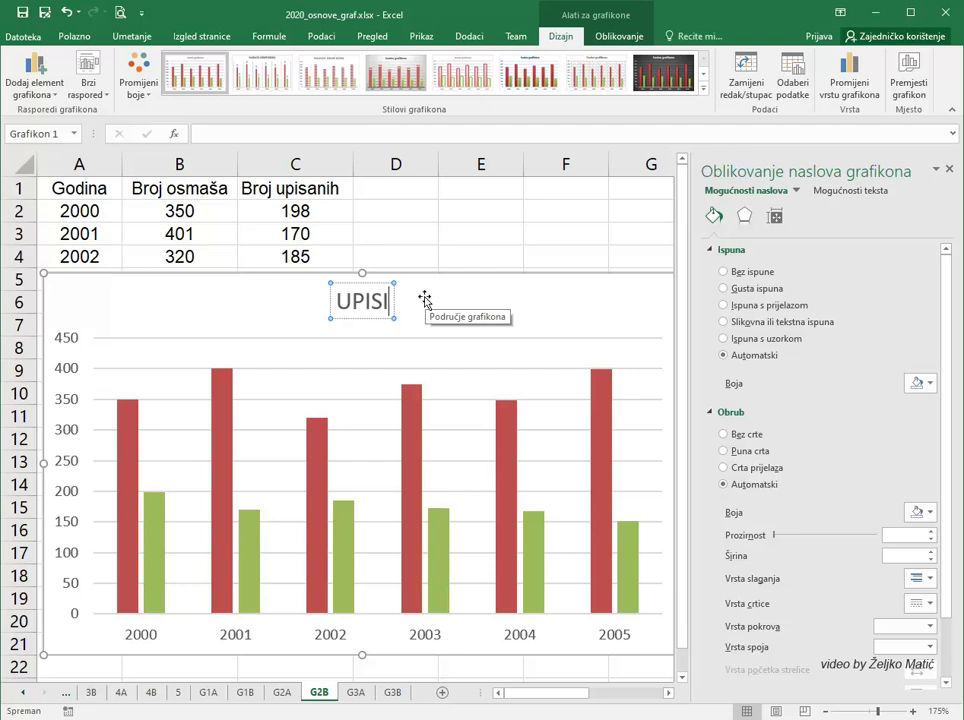
{"action": "left_click", "coordinate": [424, 299]}
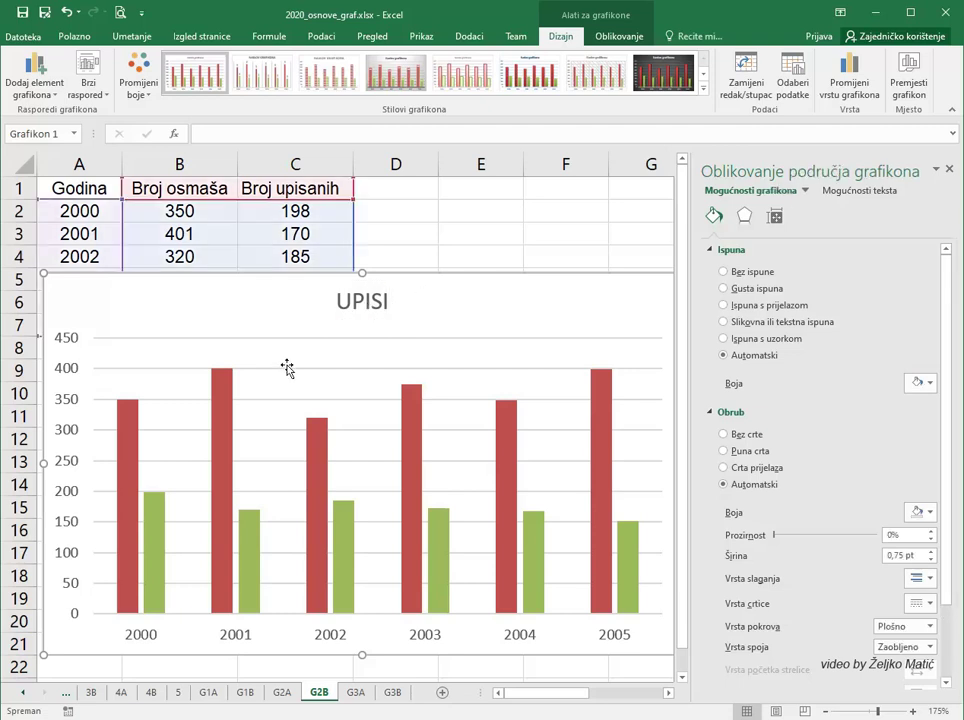
{"action": "left_click", "coordinate": [220, 409]}
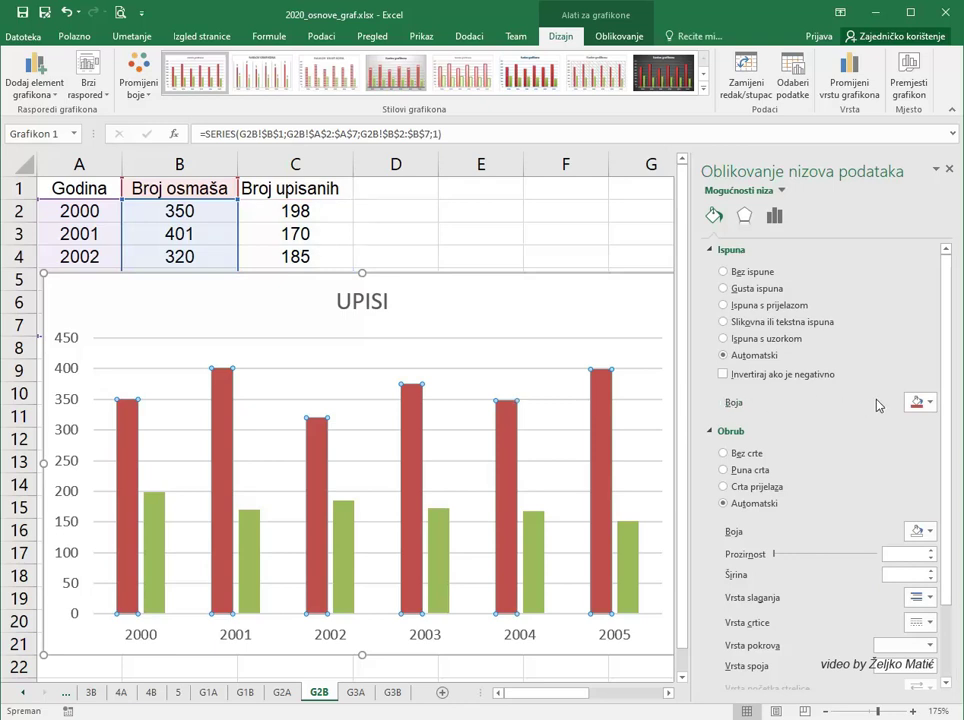
Step: Colour the Broj osmaša bars blue and set 50% series overlap with 42% gap width
{"action": "left_click", "coordinate": [925, 403]}
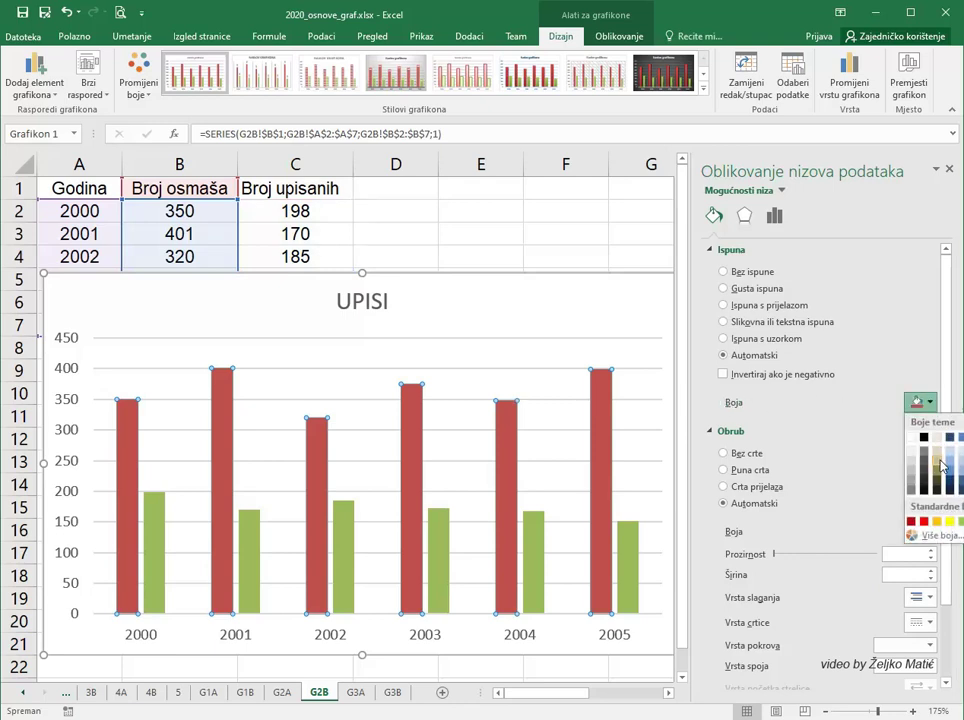
{"action": "left_click", "coordinate": [949, 475]}
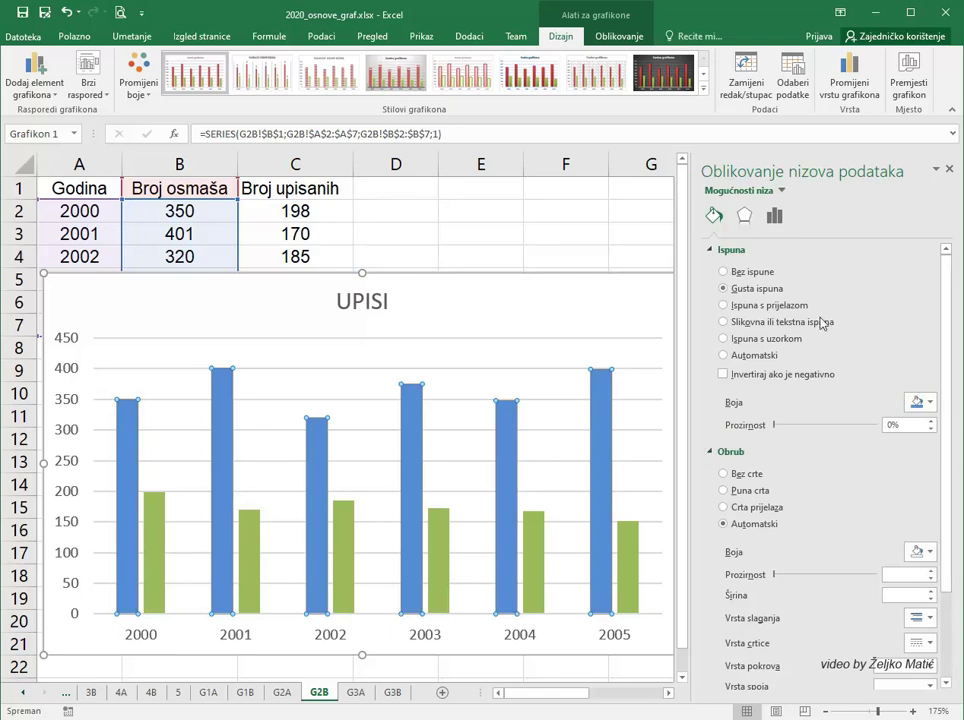
{"action": "left_click", "coordinate": [775, 216]}
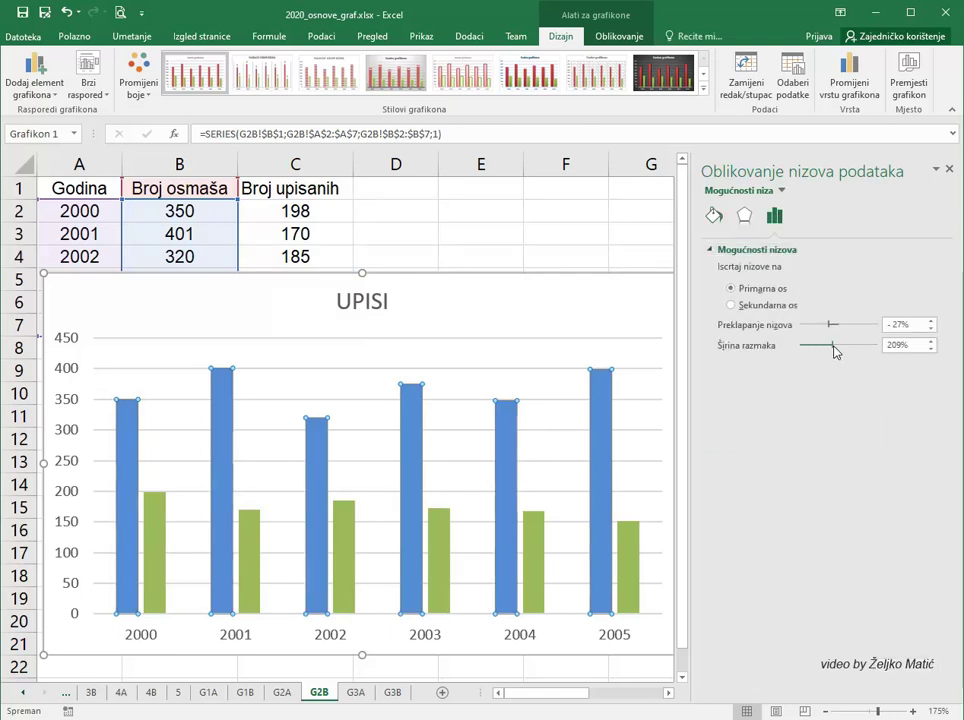
{"action": "mouse_move", "coordinate": [835, 350]}
{"action": "left_mouse_down"}
{"action": "mouse_move", "coordinate": [816, 351]}
{"action": "mouse_move", "coordinate": [837, 327]}
{"action": "mouse_move", "coordinate": [855, 328]}
{"action": "left_mouse_up"}
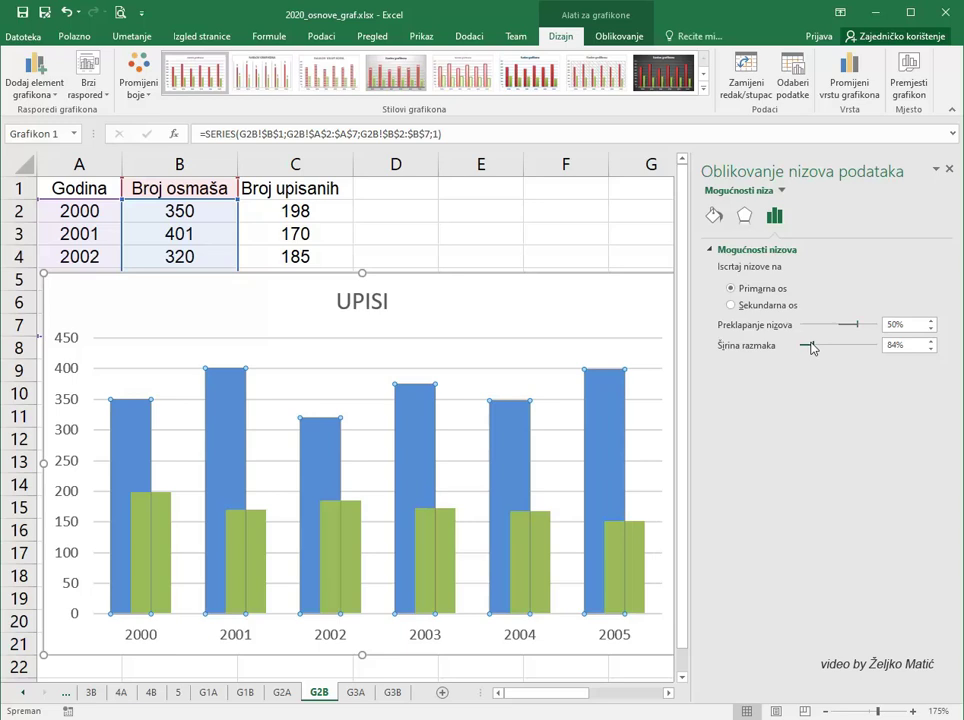
{"action": "left_click_drag", "start_coordinate": [811, 344], "coordinate": [806, 347]}
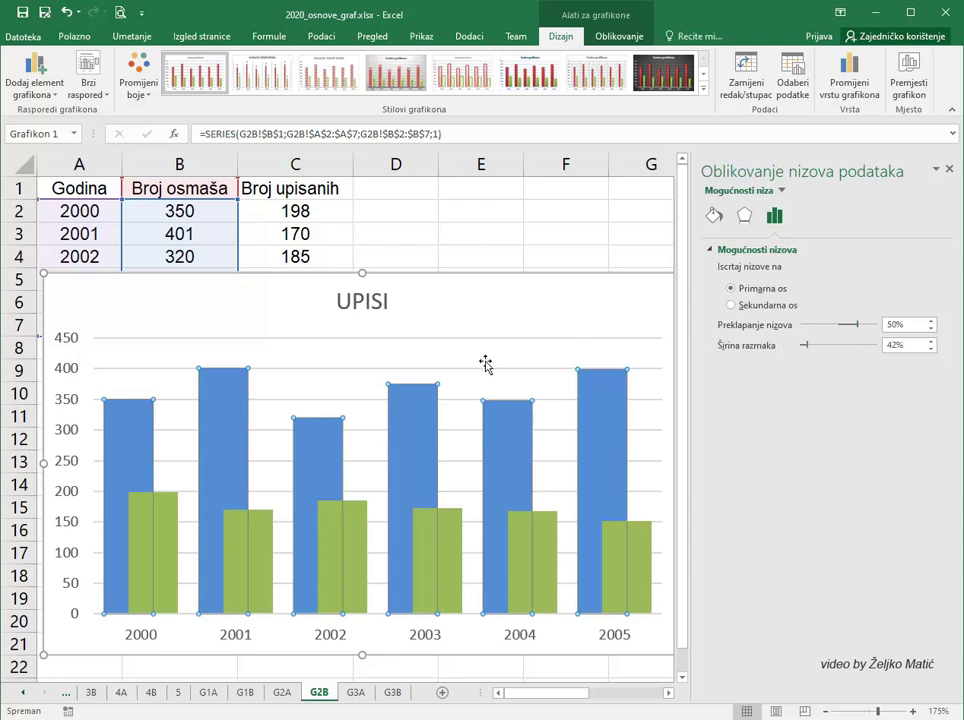
{"action": "left_click", "coordinate": [362, 334]}
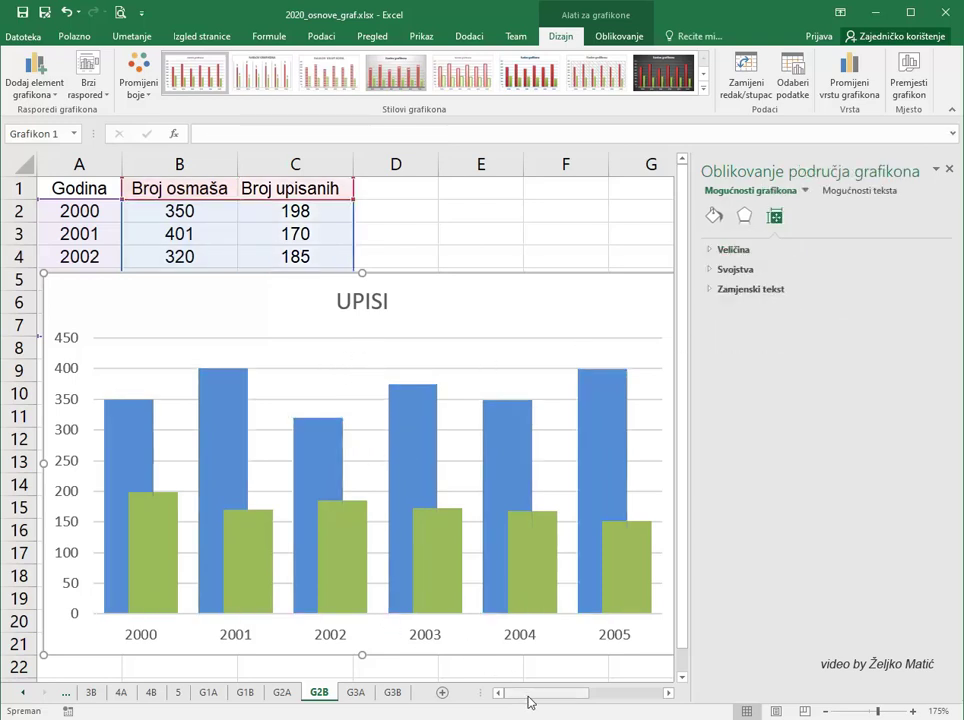
Step: Add a legend at the top of the UPISI column chart
{"action": "left_click_drag", "start_coordinate": [530, 702], "coordinate": [523, 698]}
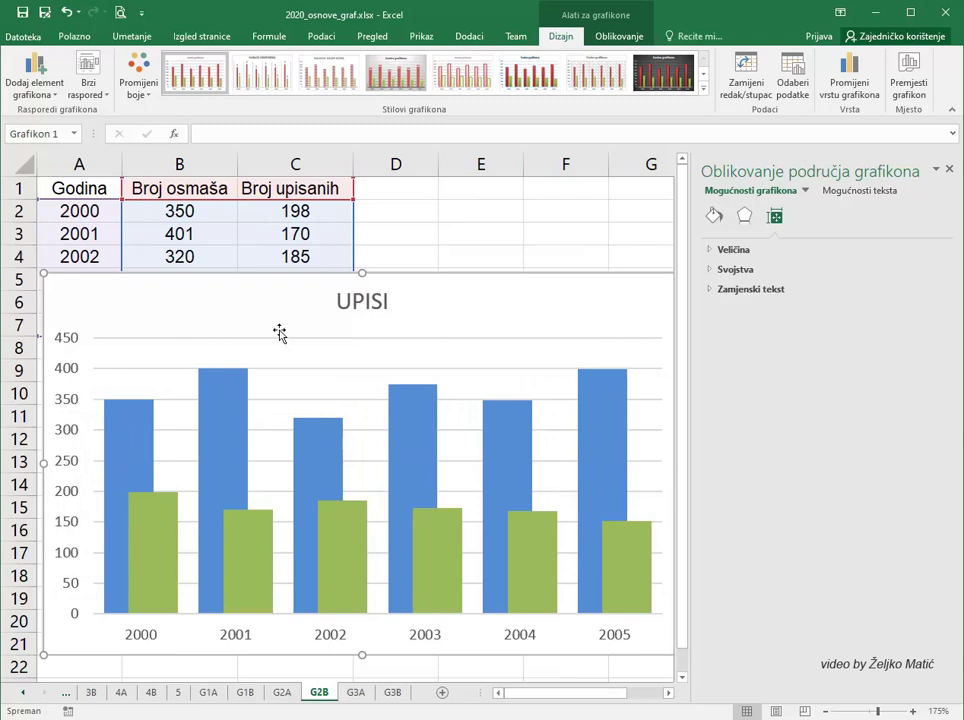
{"action": "left_click", "coordinate": [37, 99]}
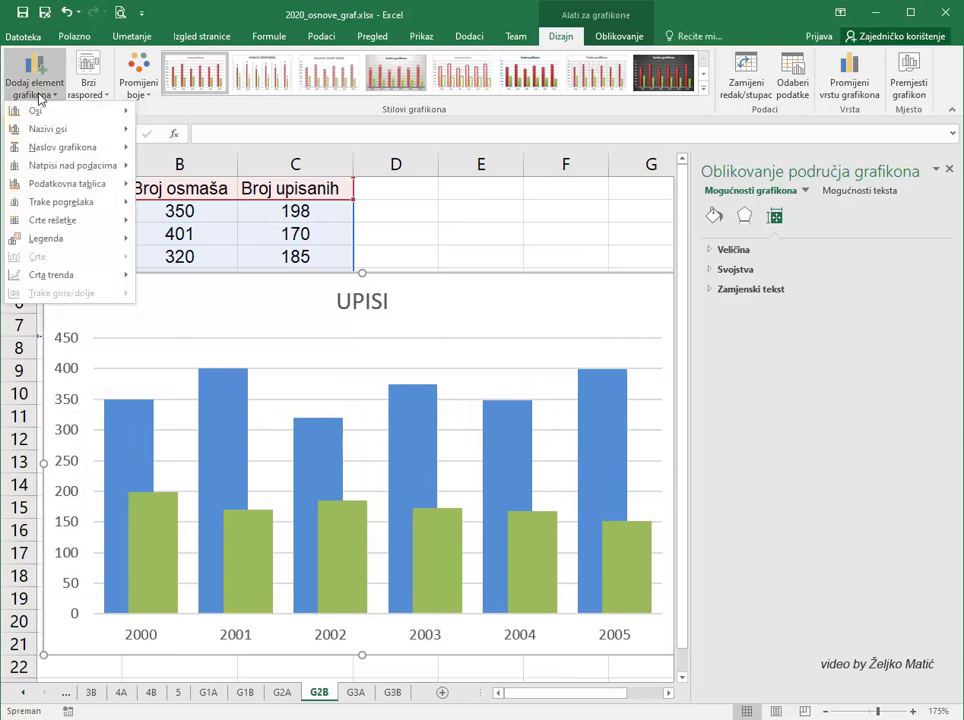
{"action": "mouse_move", "coordinate": [61, 242]}
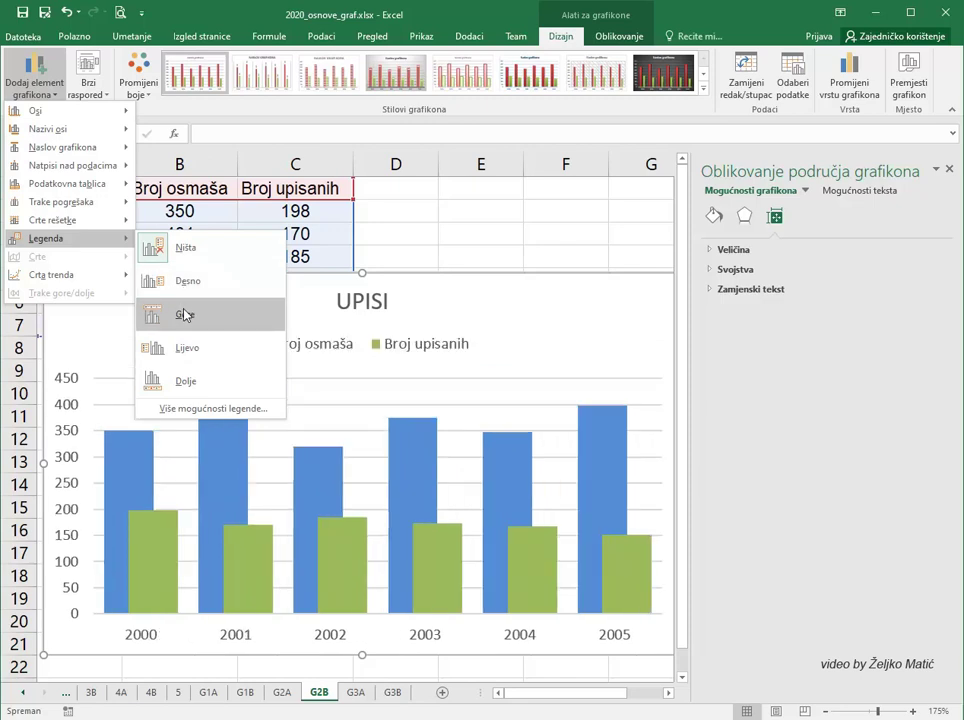
{"action": "left_click", "coordinate": [184, 315]}
Step: Move the legend beside the title and resize it so Broj osmaša and Broj upisanih stack vertically
{"action": "left_click", "coordinate": [283, 343]}
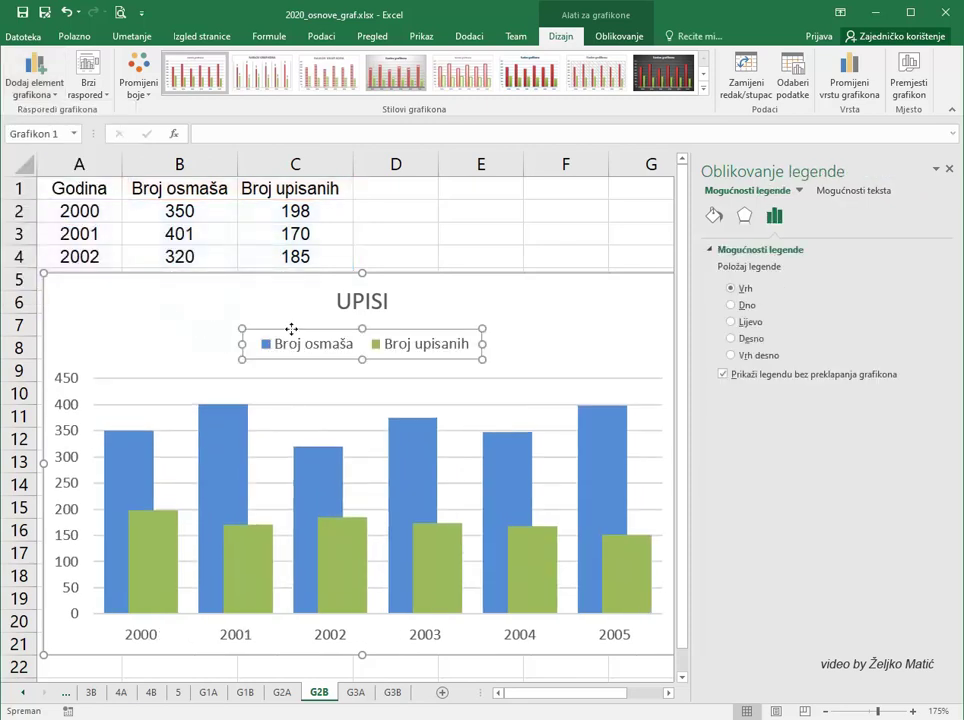
{"action": "left_click_drag", "start_coordinate": [291, 328], "coordinate": [478, 281]}
{"action": "left_click_drag", "start_coordinate": [478, 281], "coordinate": [478, 282]}
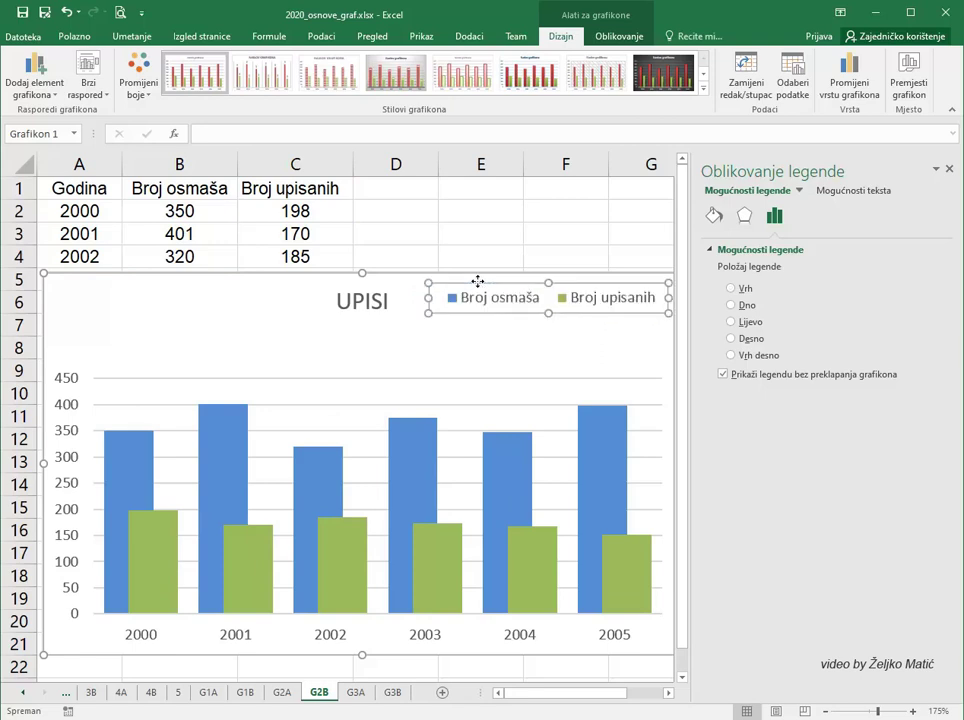
{"action": "left_click_drag", "start_coordinate": [548, 313], "coordinate": [555, 359]}
{"action": "left_click_drag", "start_coordinate": [430, 321], "coordinate": [533, 321]}
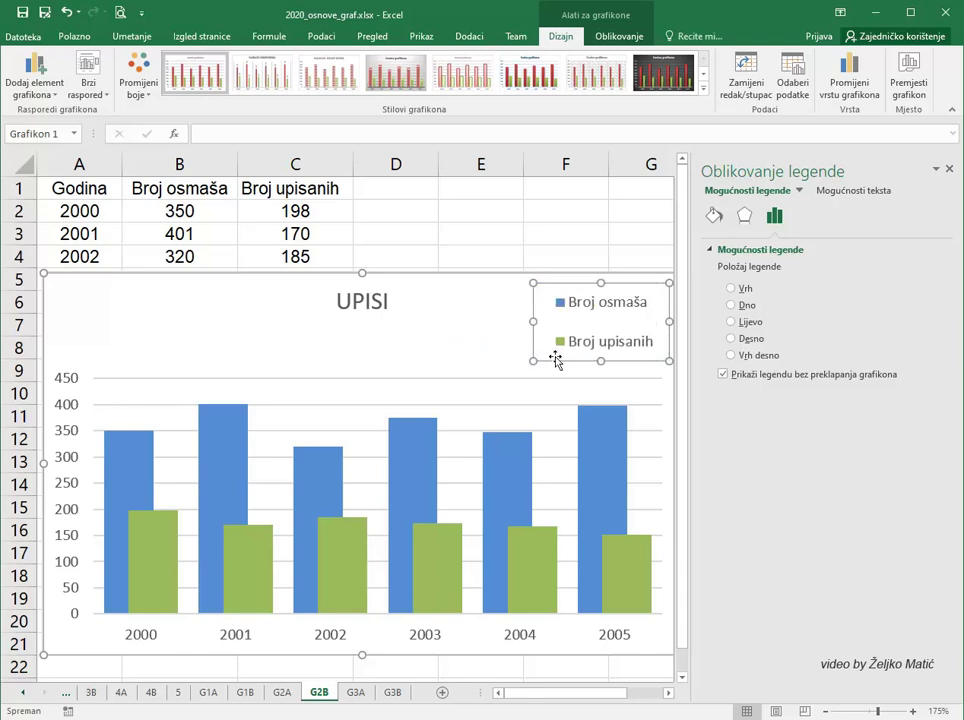
{"action": "left_click_drag", "start_coordinate": [600, 361], "coordinate": [601, 346]}
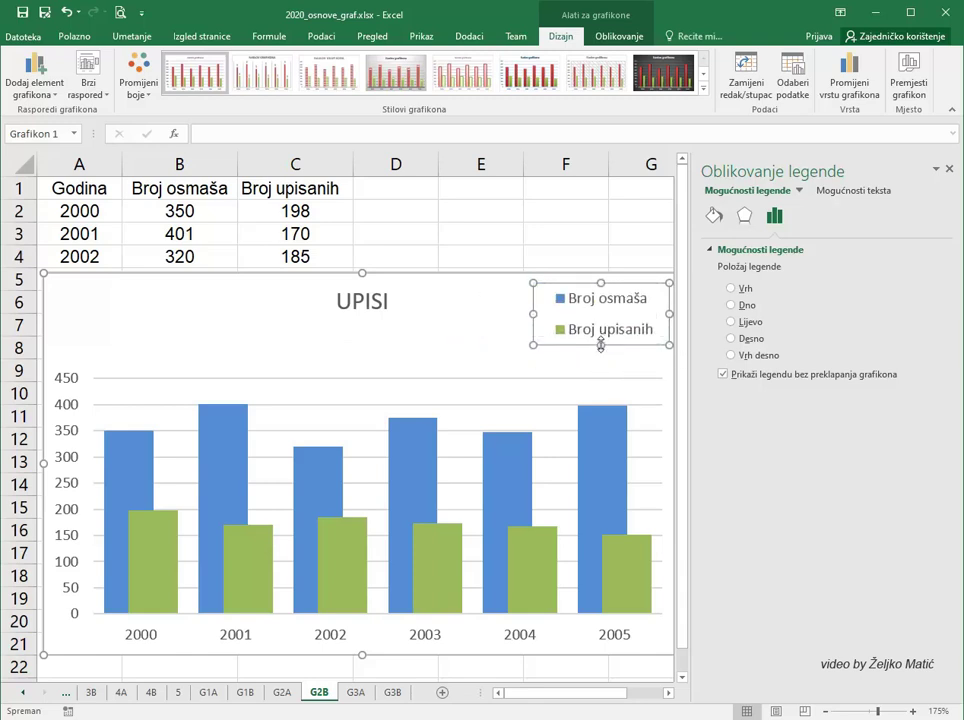
{"action": "left_click", "coordinate": [457, 364]}
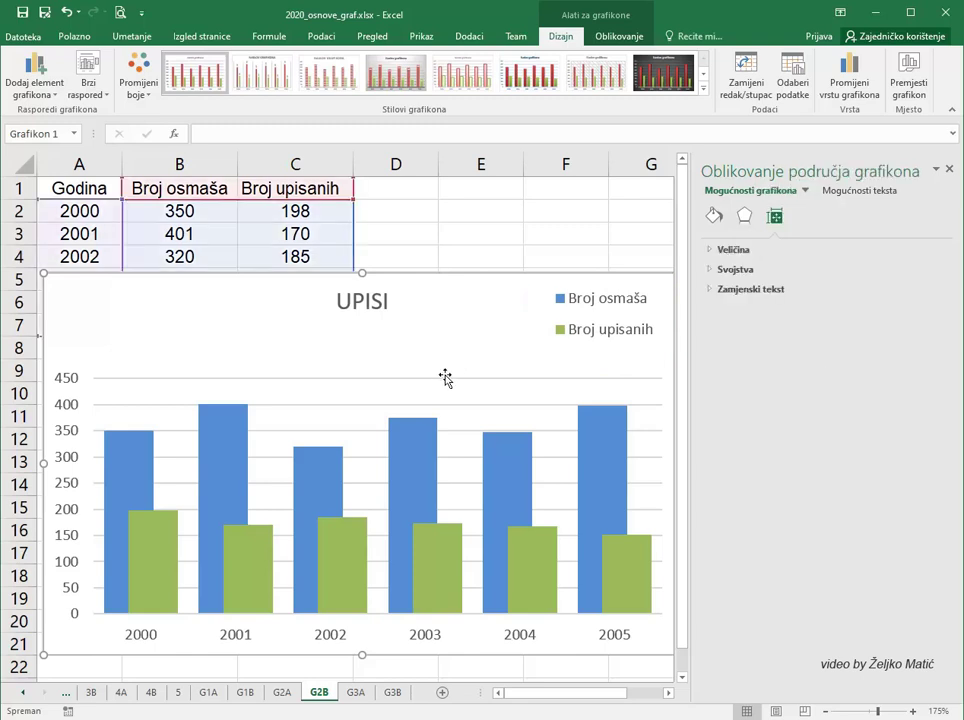
Step: Stretch the UPISI plot area upward so the bars are taller, then go to sheet G3A
{"action": "left_click", "coordinate": [440, 380]}
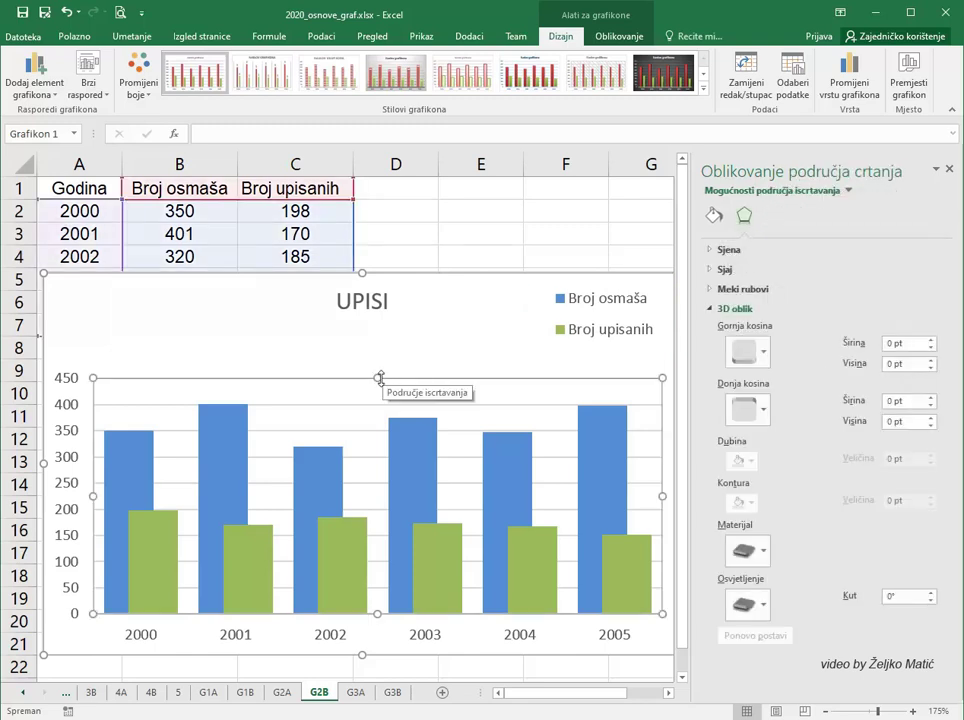
{"action": "left_click_drag", "start_coordinate": [377, 377], "coordinate": [375, 329]}
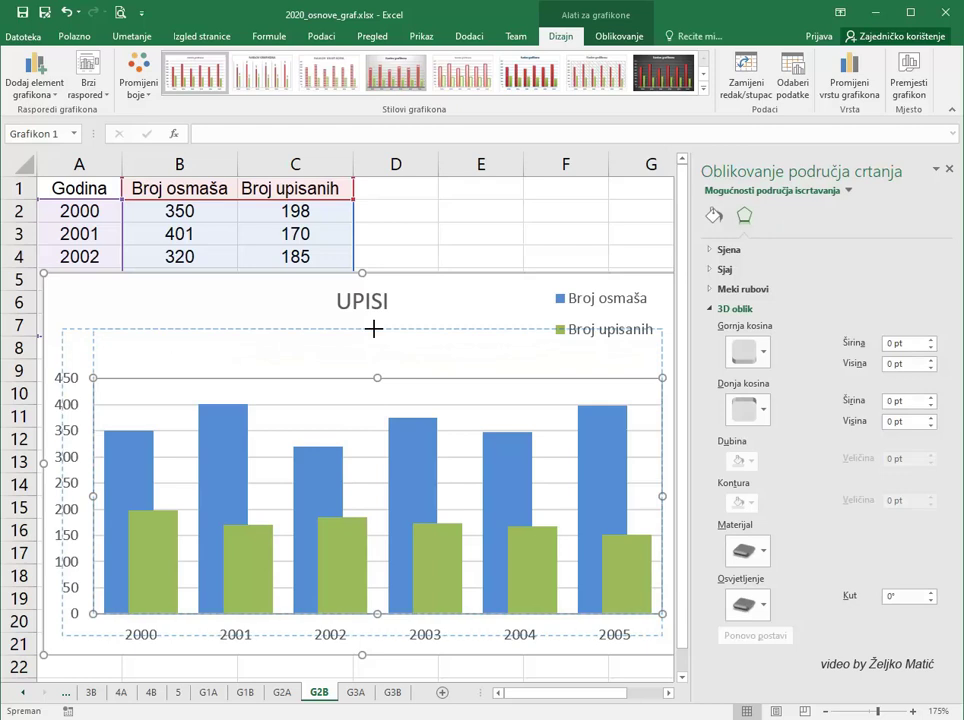
{"action": "left_click", "coordinate": [270, 302]}
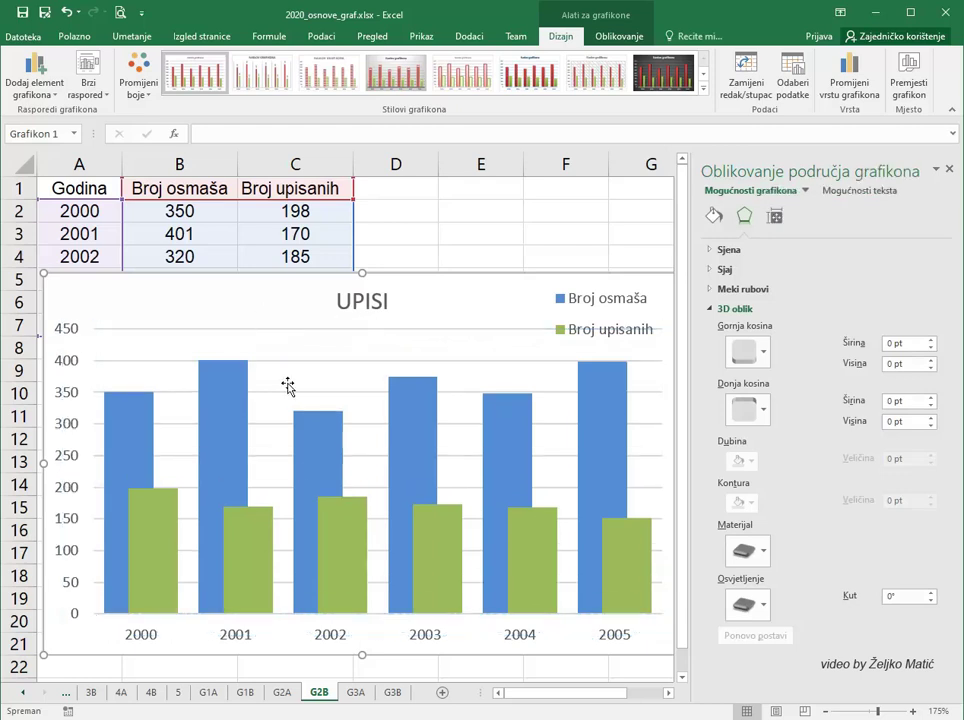
{"action": "left_click", "coordinate": [357, 692]}
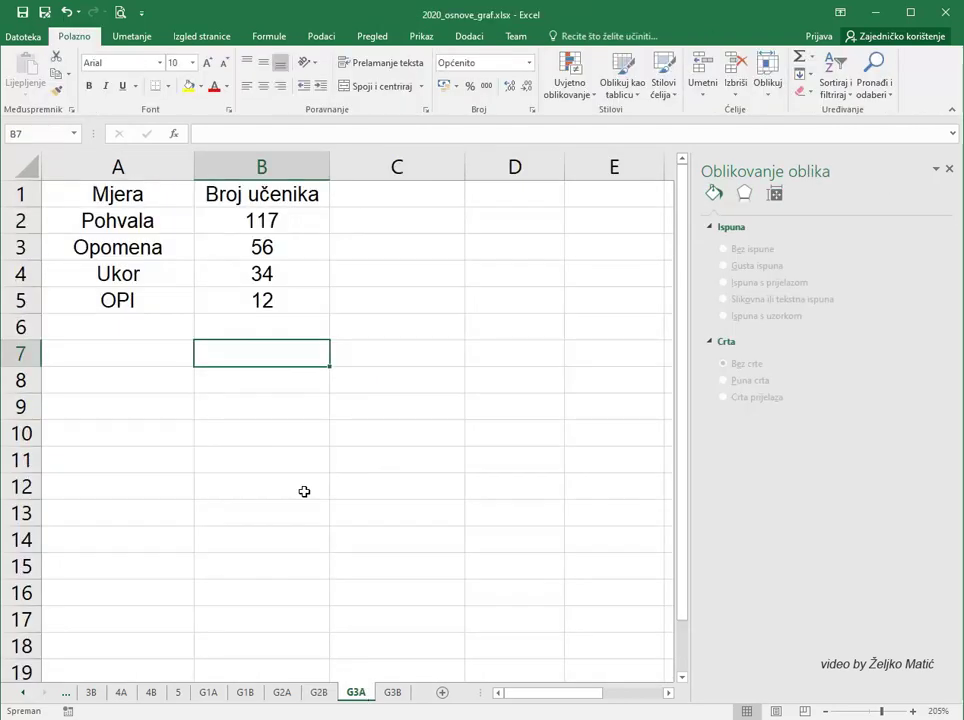
Step: Insert a 3-D Pie chart from the Mjera and Broj učenika data in A1:B5
{"action": "left_click_drag", "start_coordinate": [133, 196], "coordinate": [251, 305]}
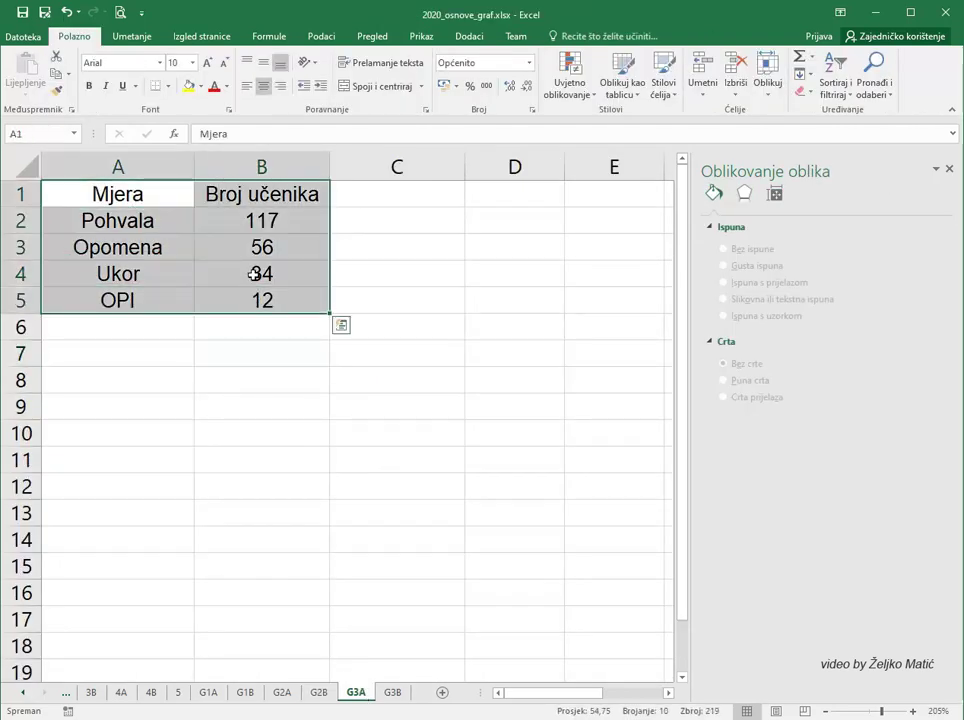
{"action": "left_click", "coordinate": [131, 38]}
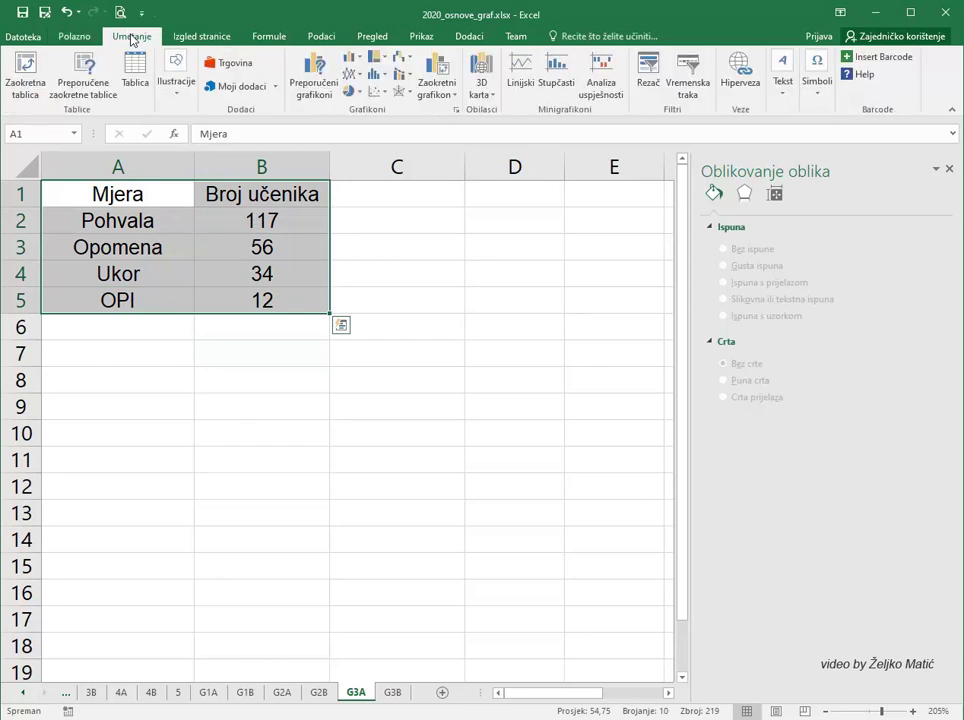
{"action": "left_click", "coordinate": [357, 92]}
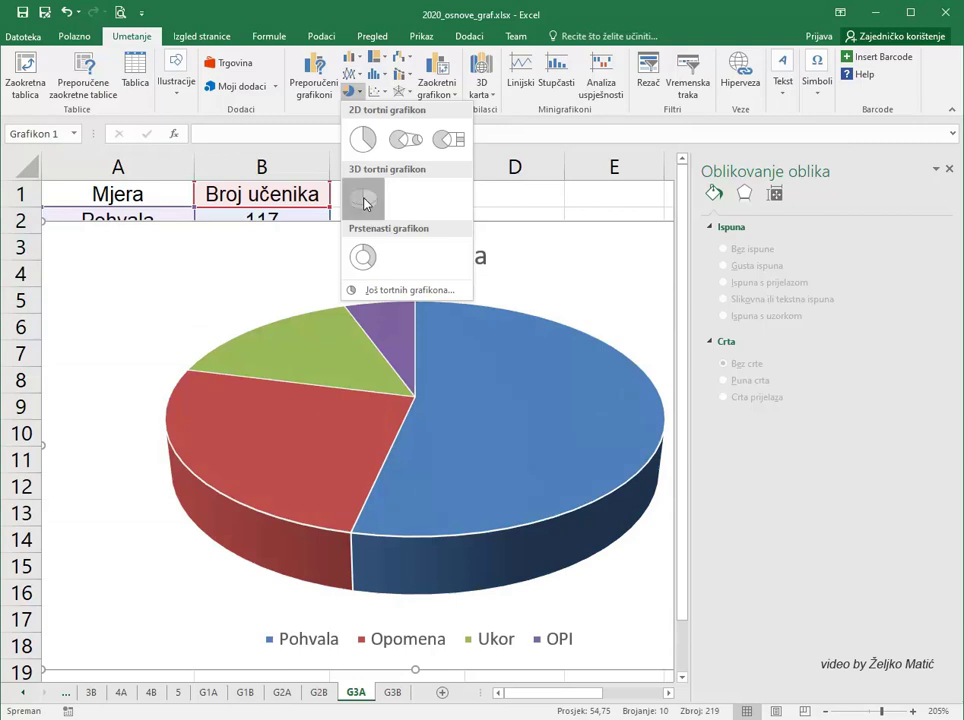
{"action": "left_click", "coordinate": [363, 198]}
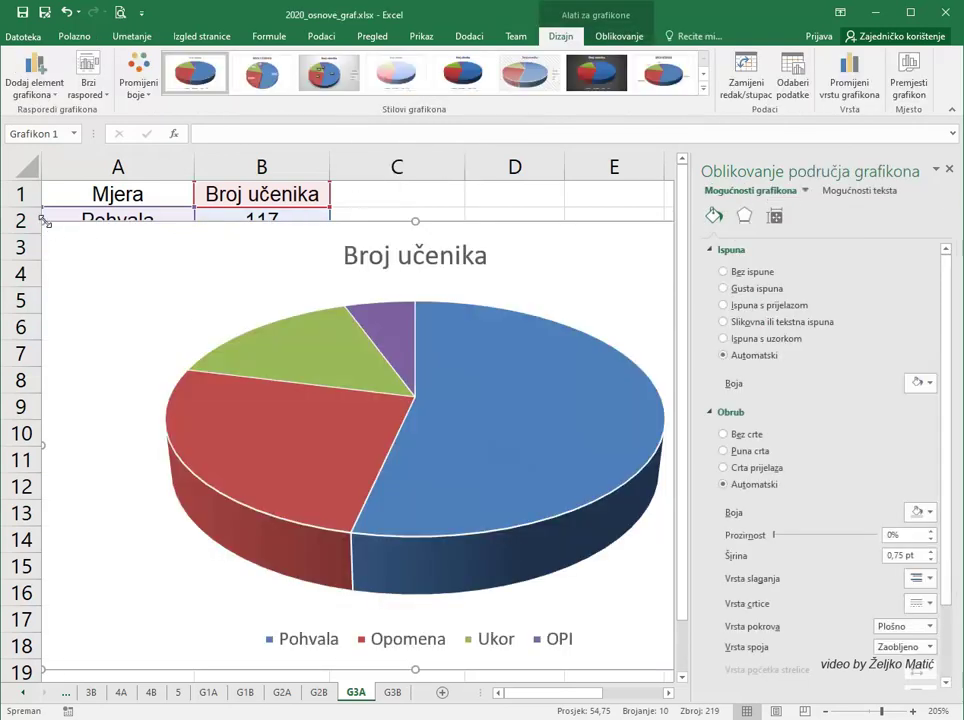
Step: Position the new pie chart below the data table
{"action": "mouse_move", "coordinate": [86, 241]}
{"action": "left_mouse_down"}
{"action": "mouse_move", "coordinate": [100, 235]}
{"action": "mouse_move", "coordinate": [163, 256]}
{"action": "left_mouse_up"}
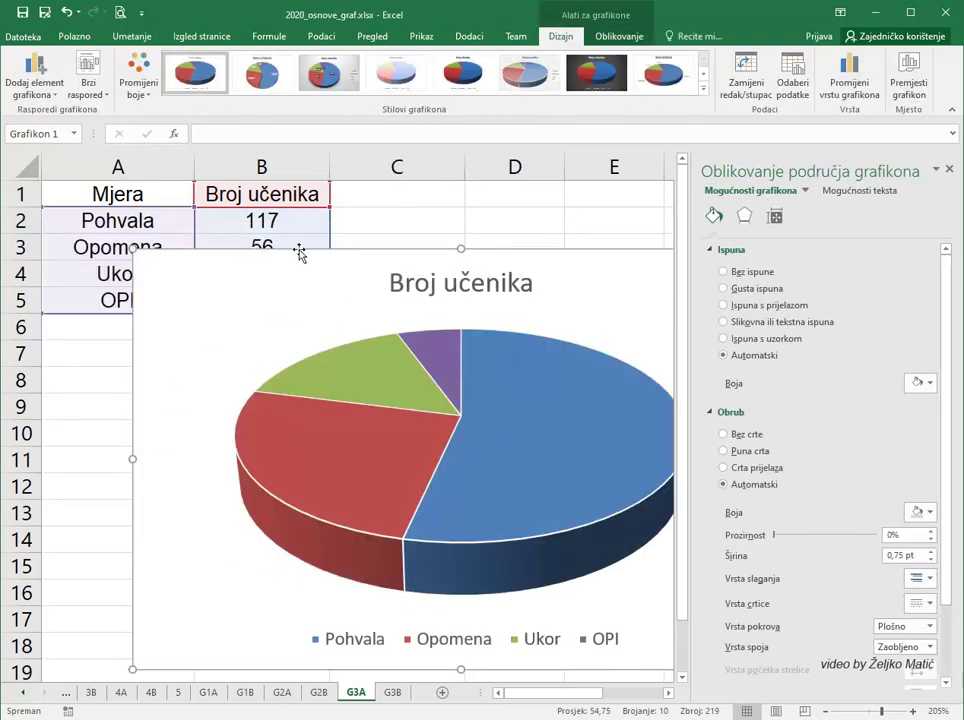
{"action": "left_click_drag", "start_coordinate": [299, 252], "coordinate": [205, 242]}
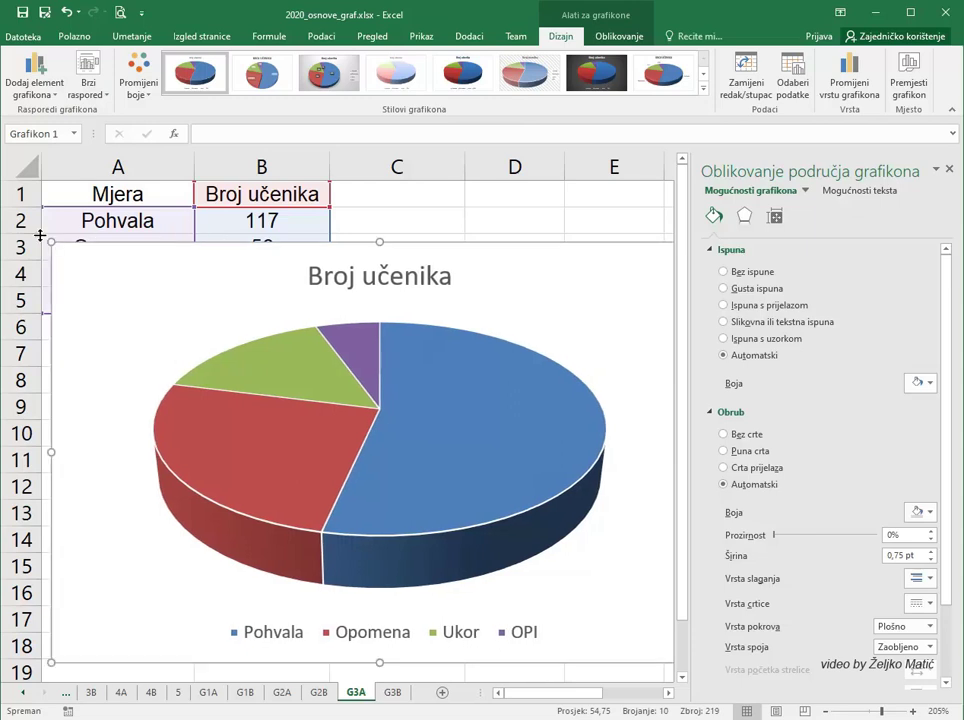
{"action": "left_click_drag", "start_coordinate": [50, 241], "coordinate": [124, 272]}
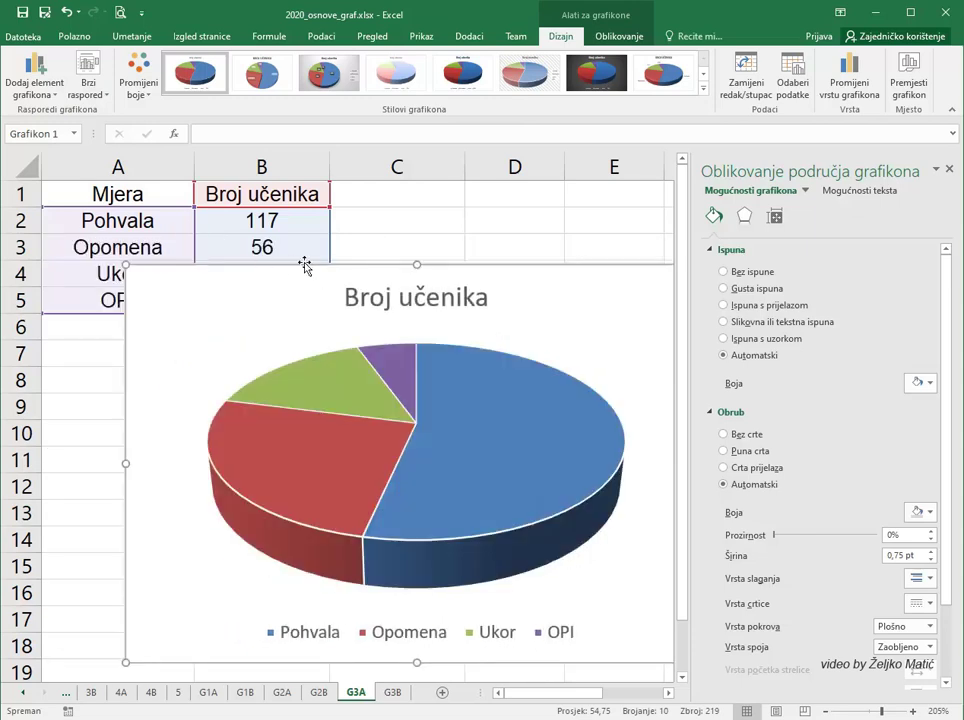
{"action": "mouse_move", "coordinate": [305, 264]}
{"action": "left_mouse_down"}
{"action": "mouse_move", "coordinate": [219, 267]}
{"action": "mouse_move", "coordinate": [255, 272]}
{"action": "left_mouse_up"}
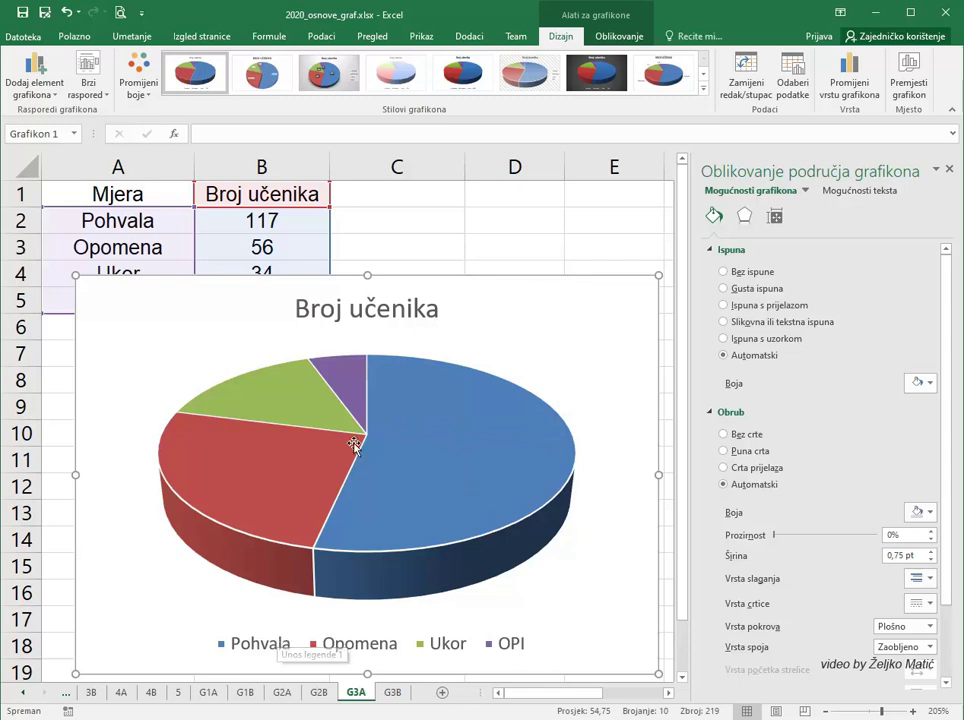
Step: Pull the blue Pohvala slice out from the rest of the pie
{"action": "left_click", "coordinate": [395, 400]}
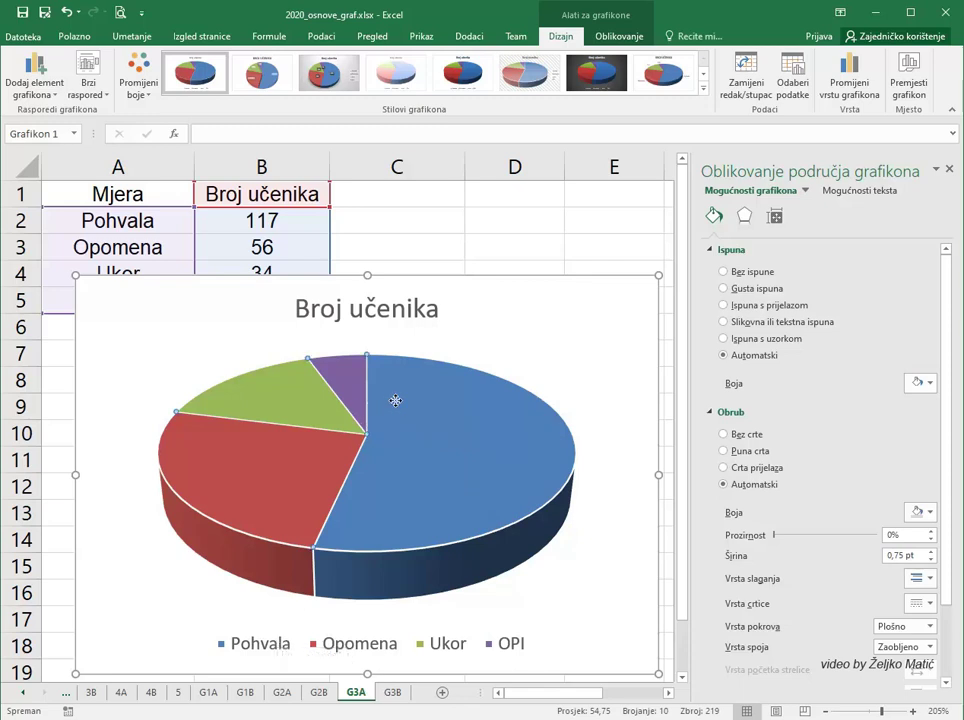
{"action": "left_click", "coordinate": [399, 401]}
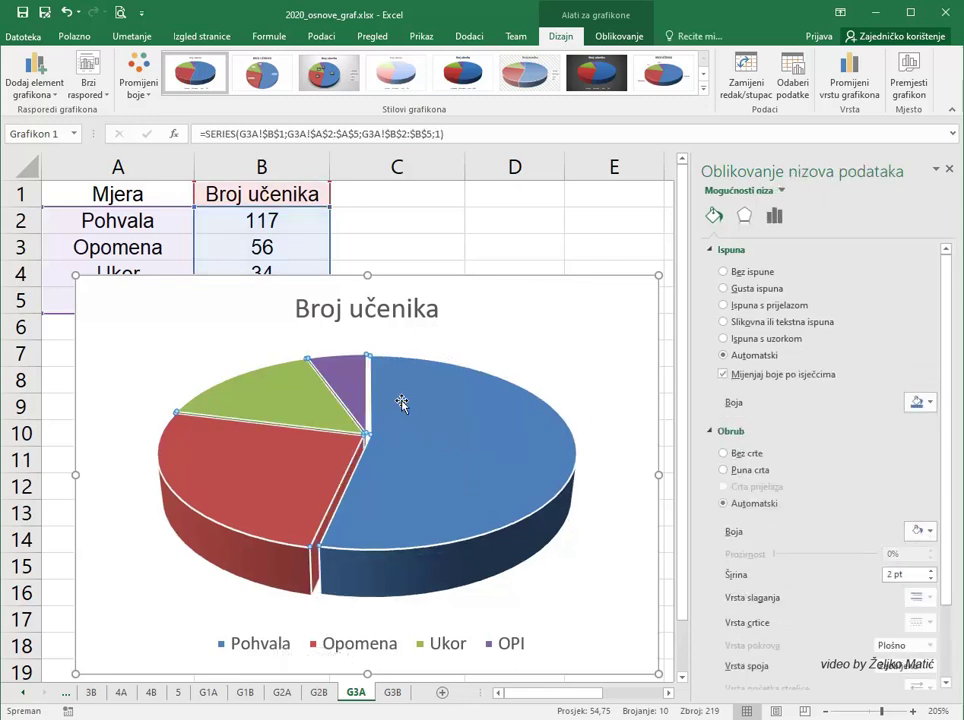
{"action": "left_click_drag", "start_coordinate": [401, 403], "coordinate": [418, 405]}
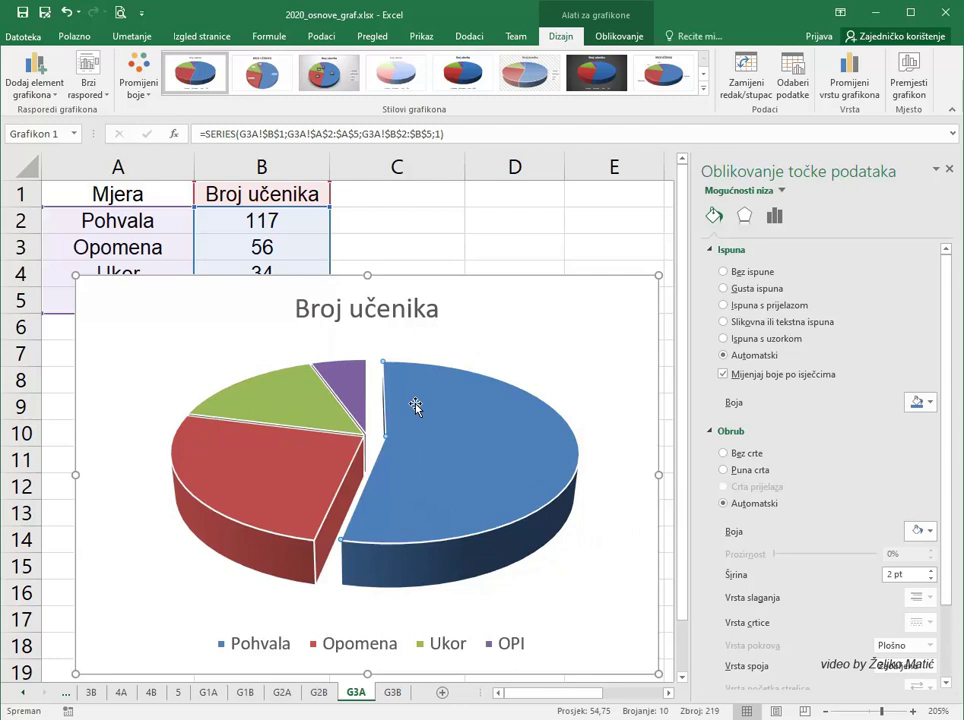
Step: Add a data label showing 117 to the Pohvala slice
{"action": "right_click", "coordinate": [417, 407]}
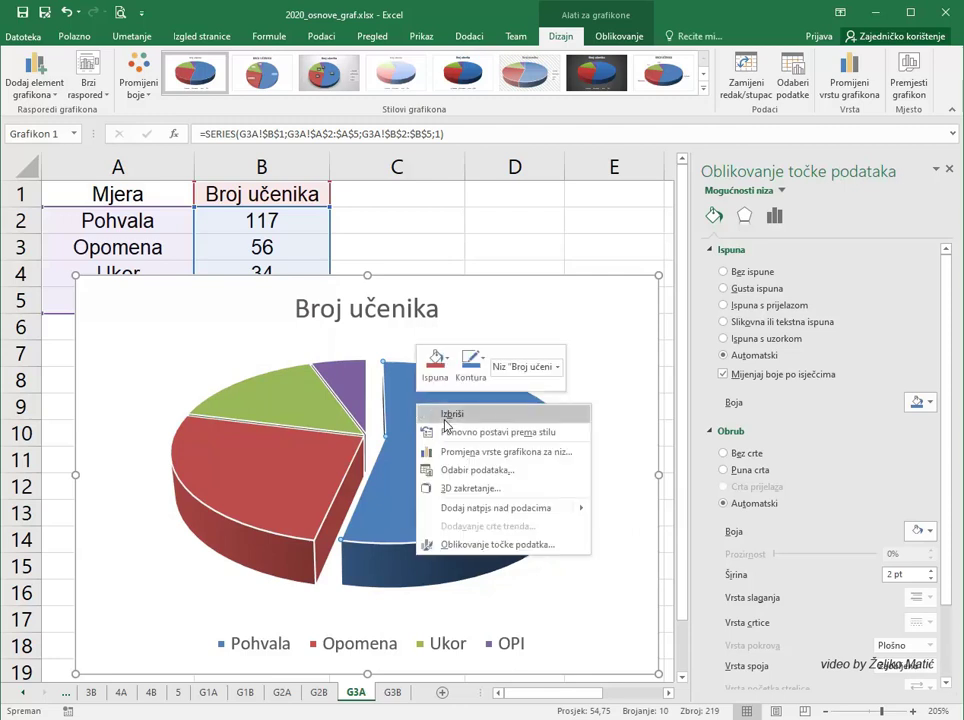
{"action": "mouse_move", "coordinate": [502, 515]}
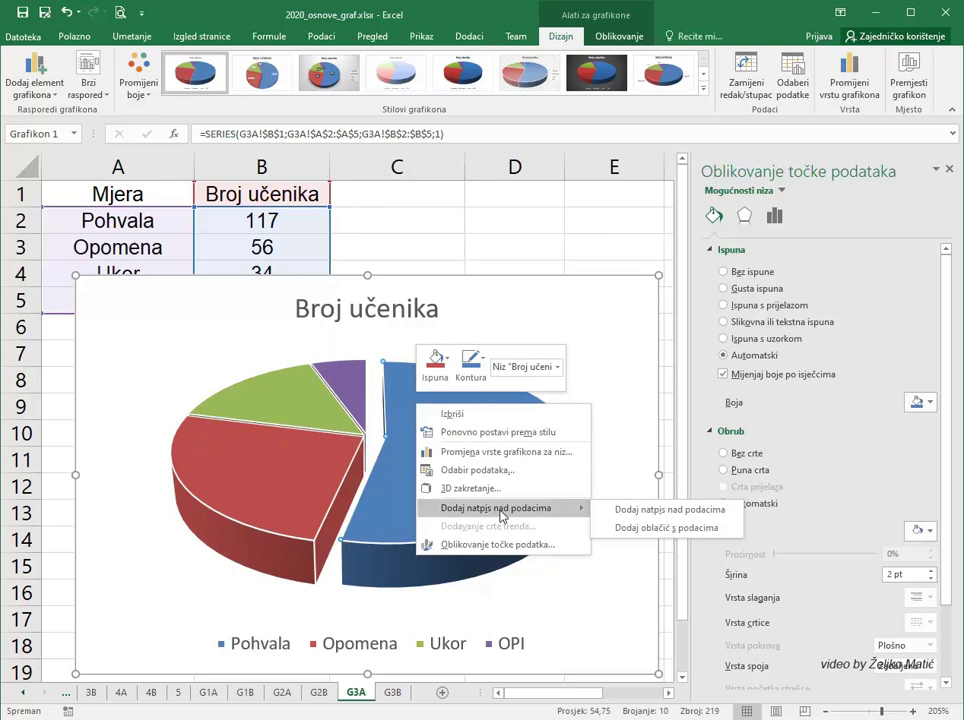
{"action": "left_click", "coordinate": [632, 511]}
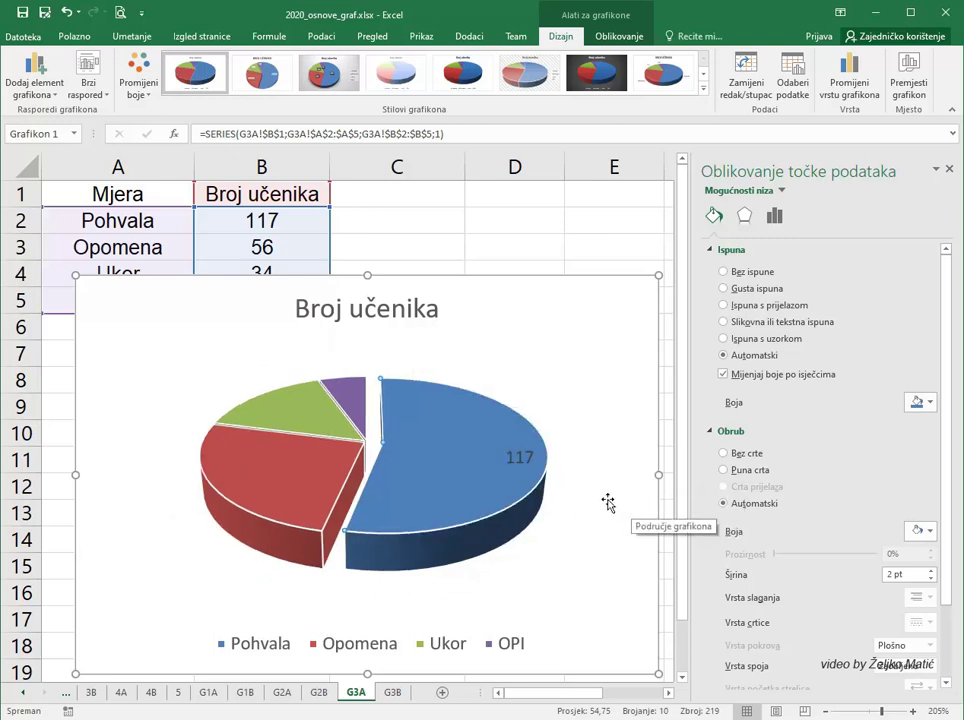
Step: Open the Format Data Labels options for the pie series
{"action": "left_click", "coordinate": [572, 437]}
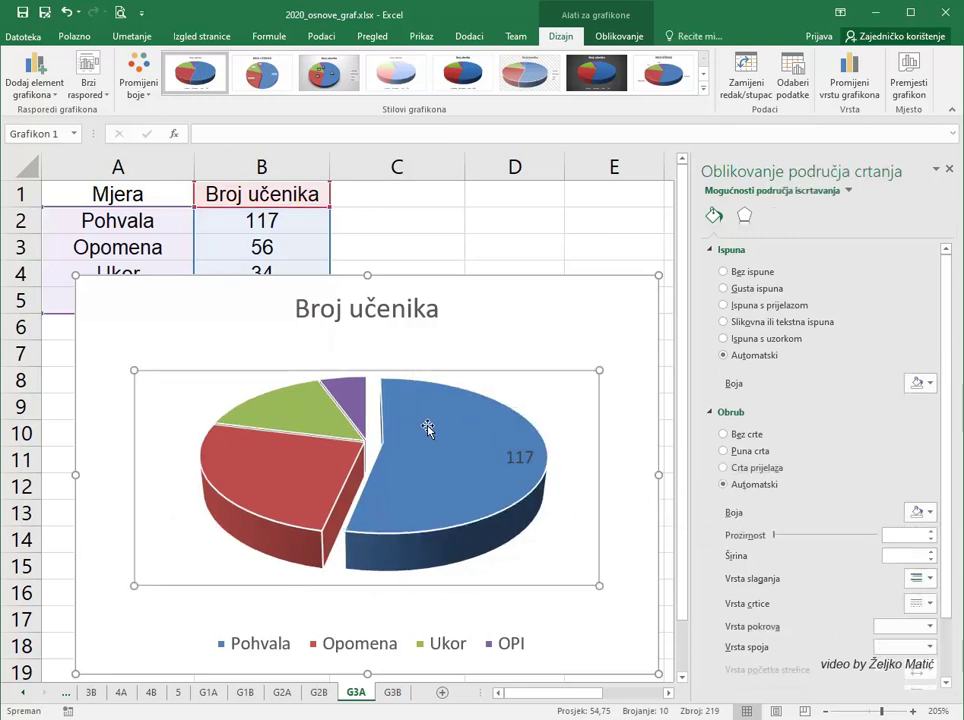
{"action": "left_click", "coordinate": [272, 467]}
{"action": "right_click", "coordinate": [272, 467]}
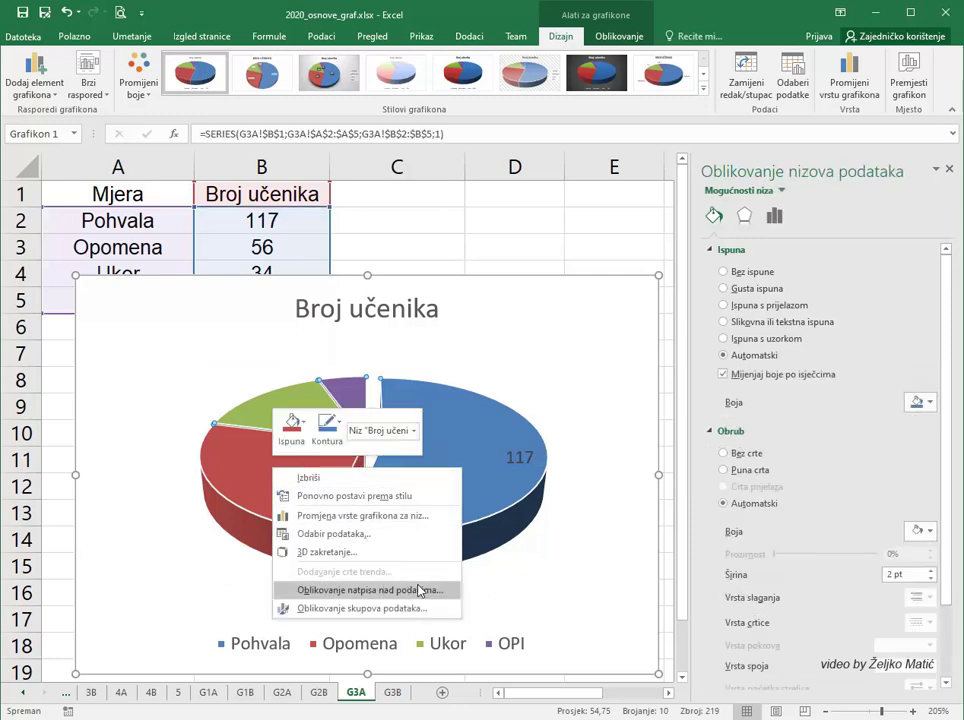
{"action": "left_click", "coordinate": [420, 591]}
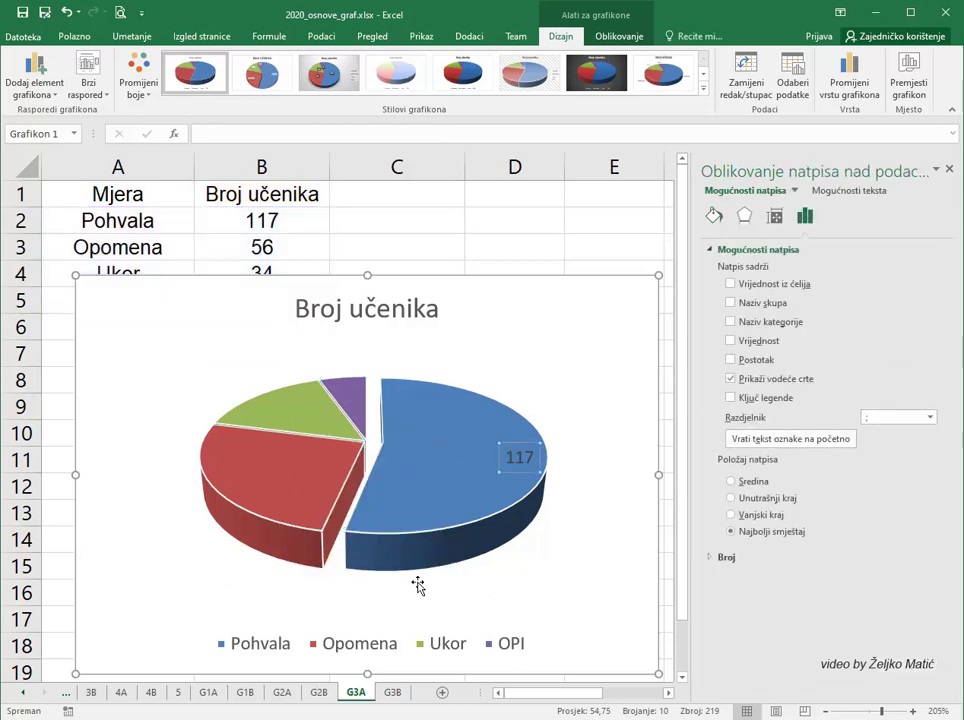
{"action": "left_click", "coordinate": [292, 470]}
{"action": "right_click", "coordinate": [292, 470]}
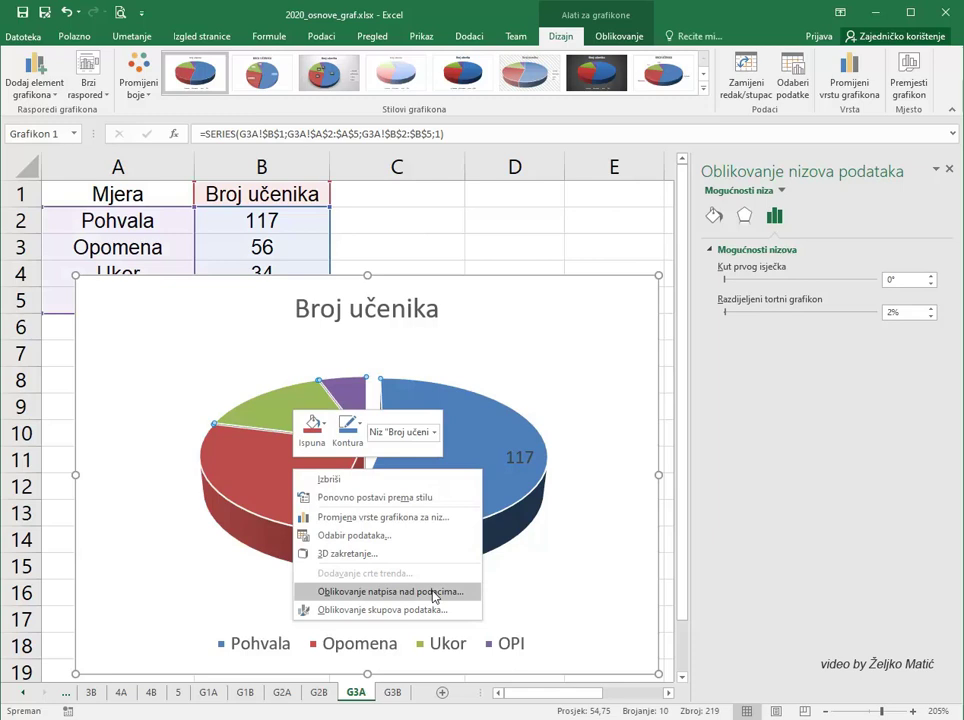
{"action": "left_click", "coordinate": [434, 592]}
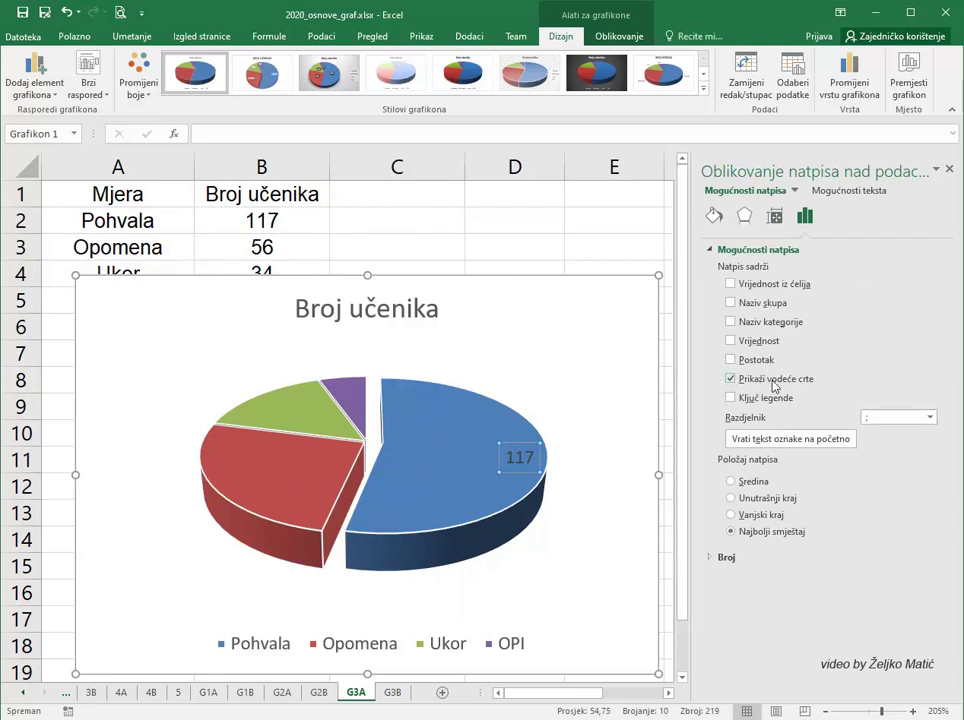
Step: Show category name and value in every label, separated by a new line
{"action": "left_click", "coordinate": [730, 322]}
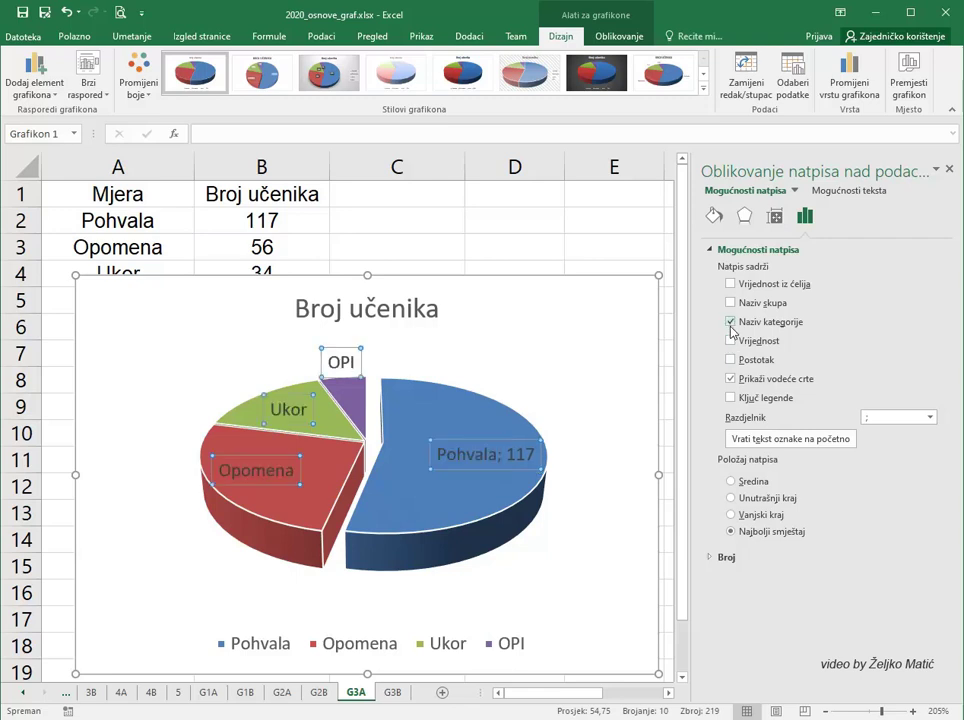
{"action": "left_click", "coordinate": [731, 341]}
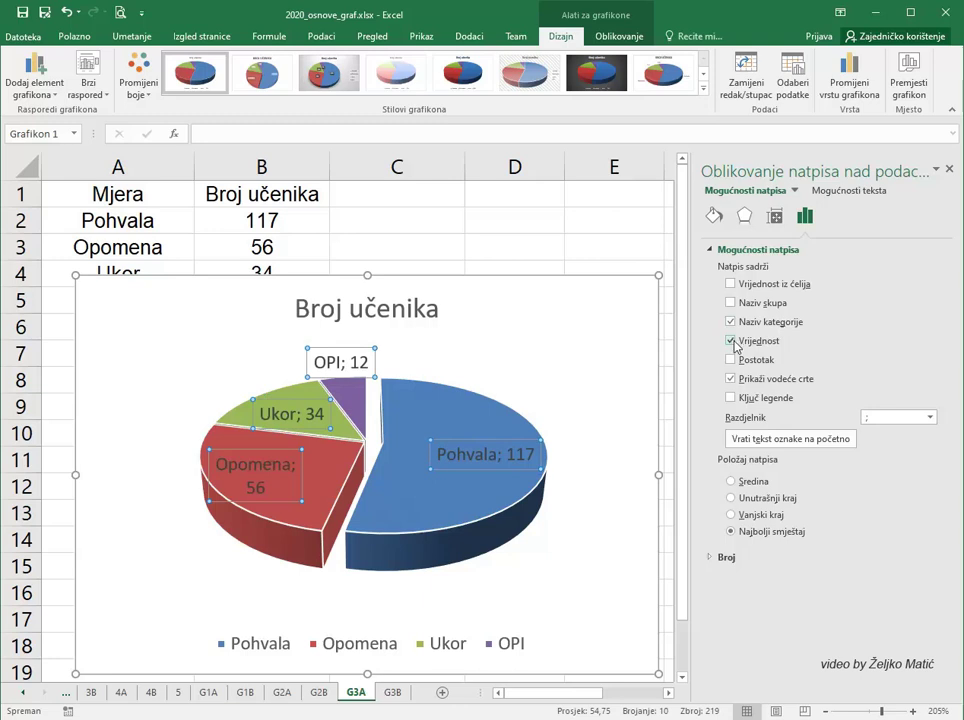
{"action": "left_click", "coordinate": [930, 417]}
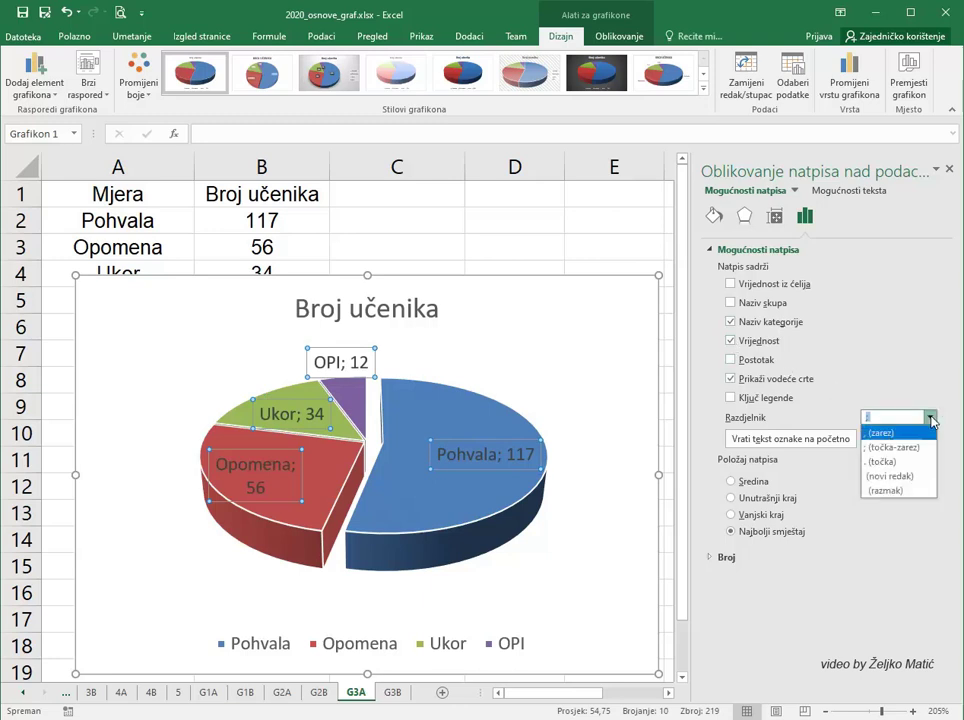
{"action": "left_click", "coordinate": [897, 476]}
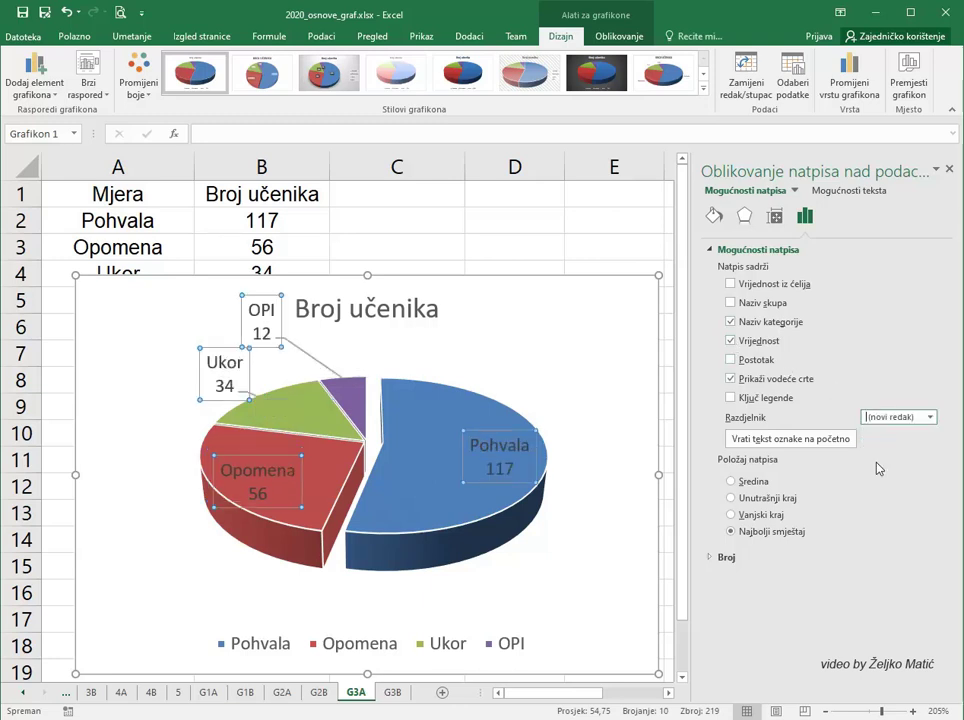
Step: Drag the OPI label above its slice and the Pohvala, Opomena and Ukor labels onto theirs
{"action": "left_click_drag", "start_coordinate": [276, 337], "coordinate": [367, 370]}
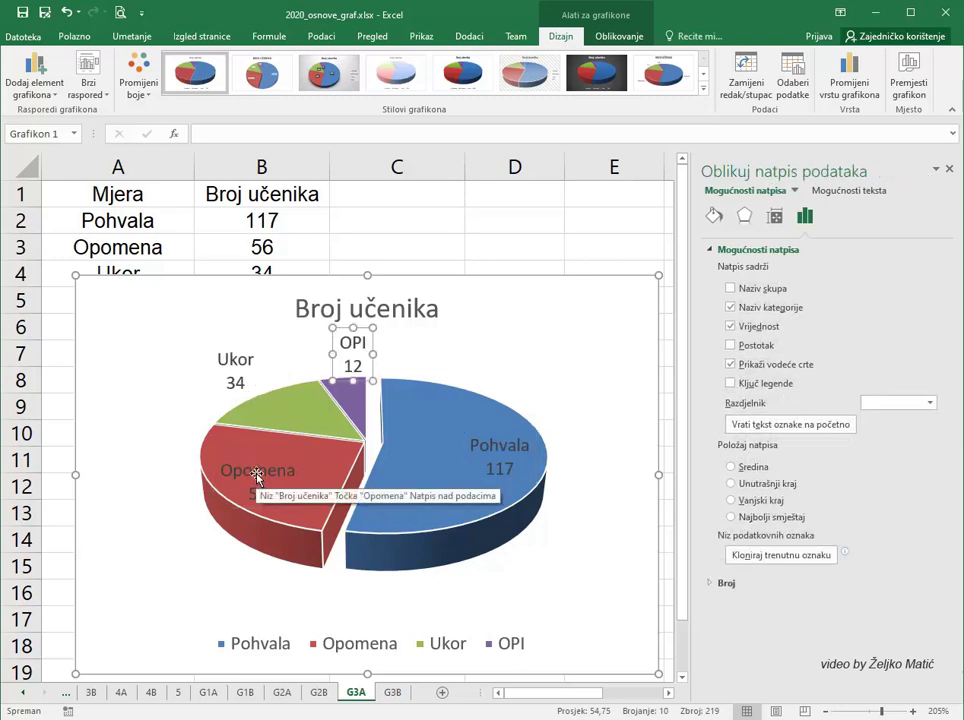
{"action": "left_click_drag", "start_coordinate": [257, 476], "coordinate": [215, 469]}
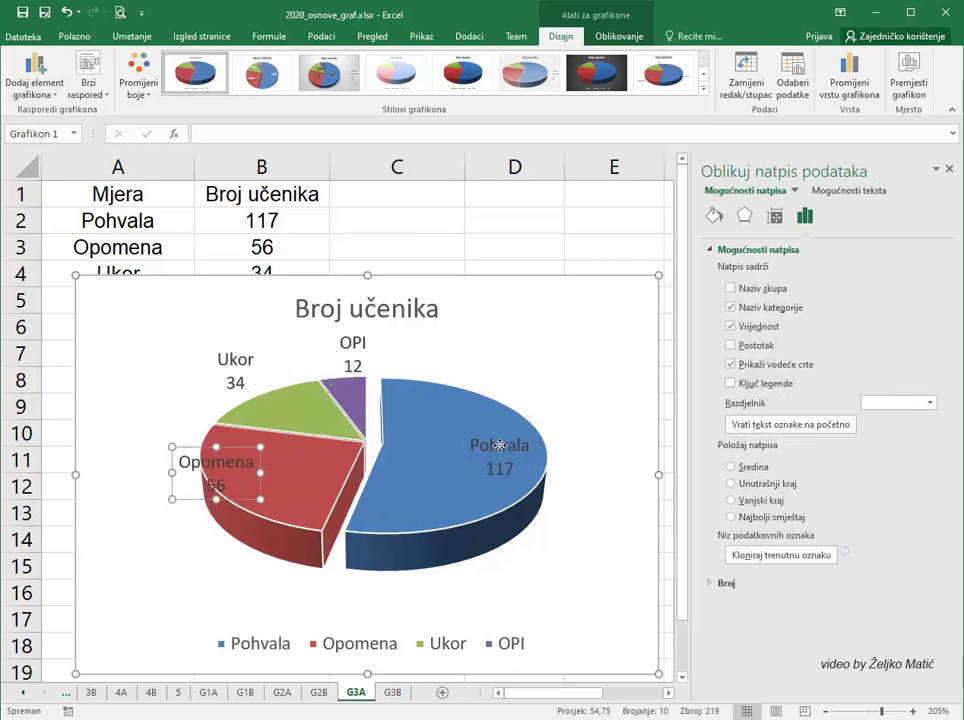
{"action": "left_click_drag", "start_coordinate": [499, 445], "coordinate": [465, 437]}
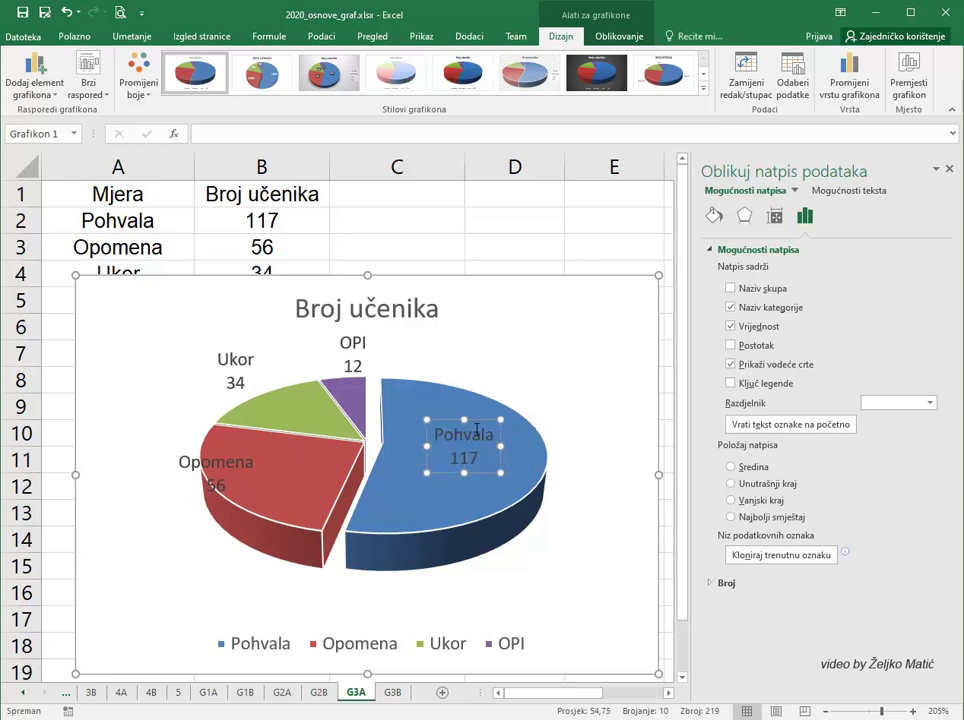
{"action": "left_click_drag", "start_coordinate": [247, 465], "coordinate": [301, 461]}
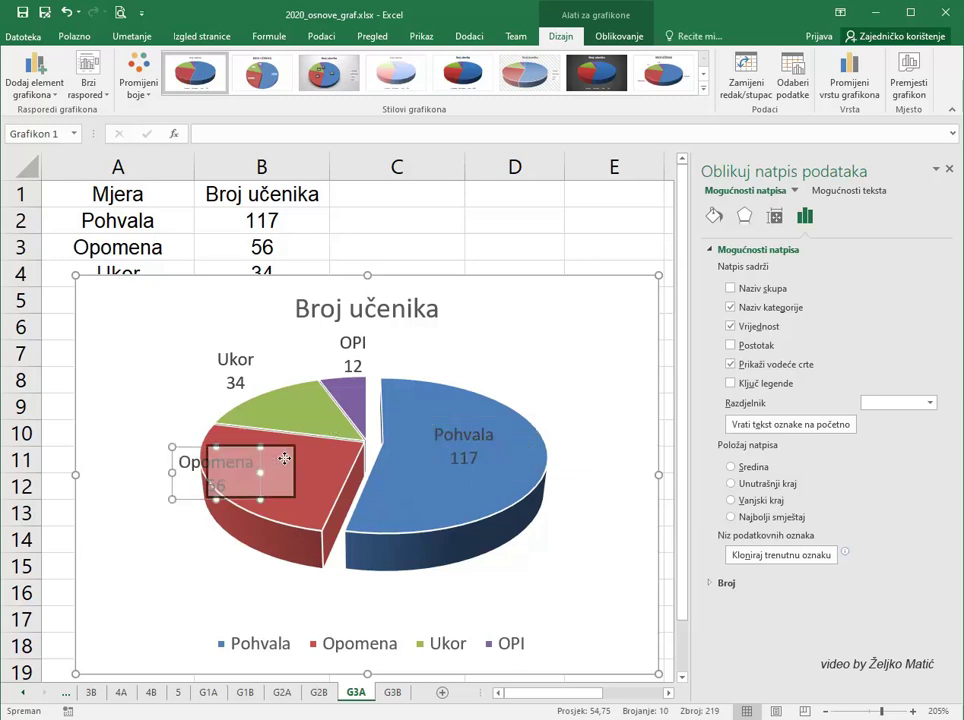
{"action": "left_click_drag", "start_coordinate": [234, 366], "coordinate": [284, 378]}
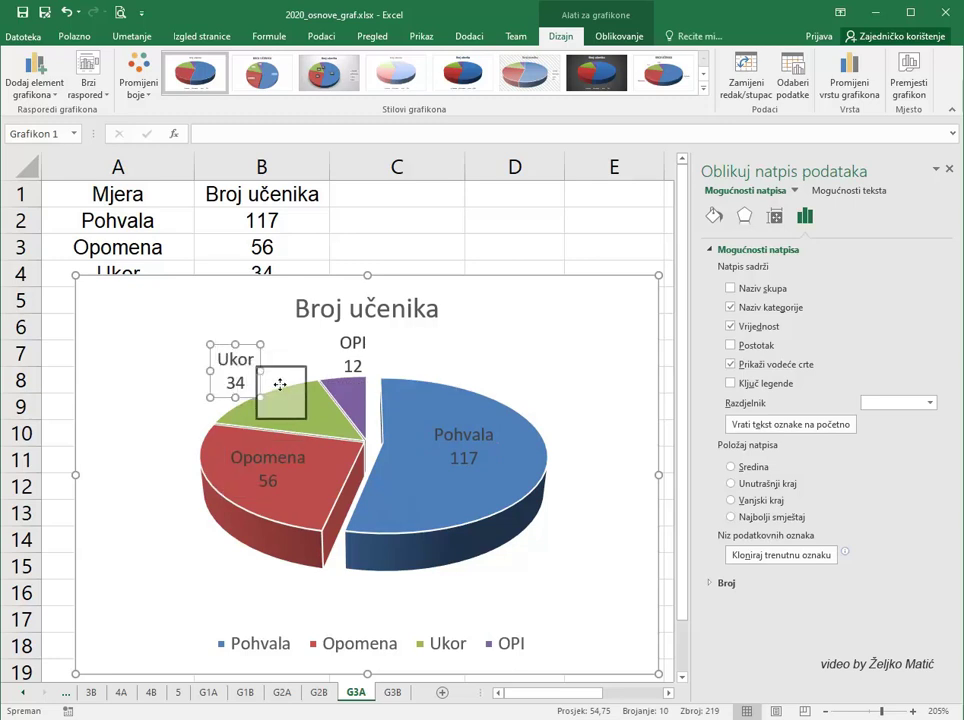
{"action": "left_click", "coordinate": [566, 376]}
{"action": "left_click", "coordinate": [572, 329]}
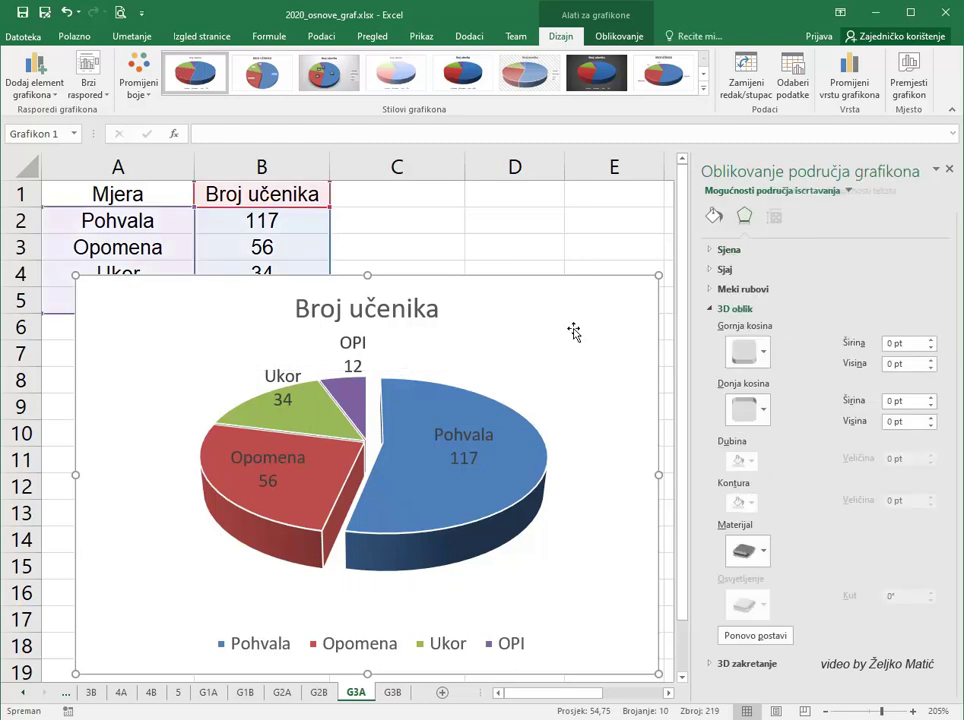
Step: On sheet G3B, insert a 3-D pie chart of the Razred and Odlikaša table A1:B5
{"action": "left_click", "coordinate": [393, 692]}
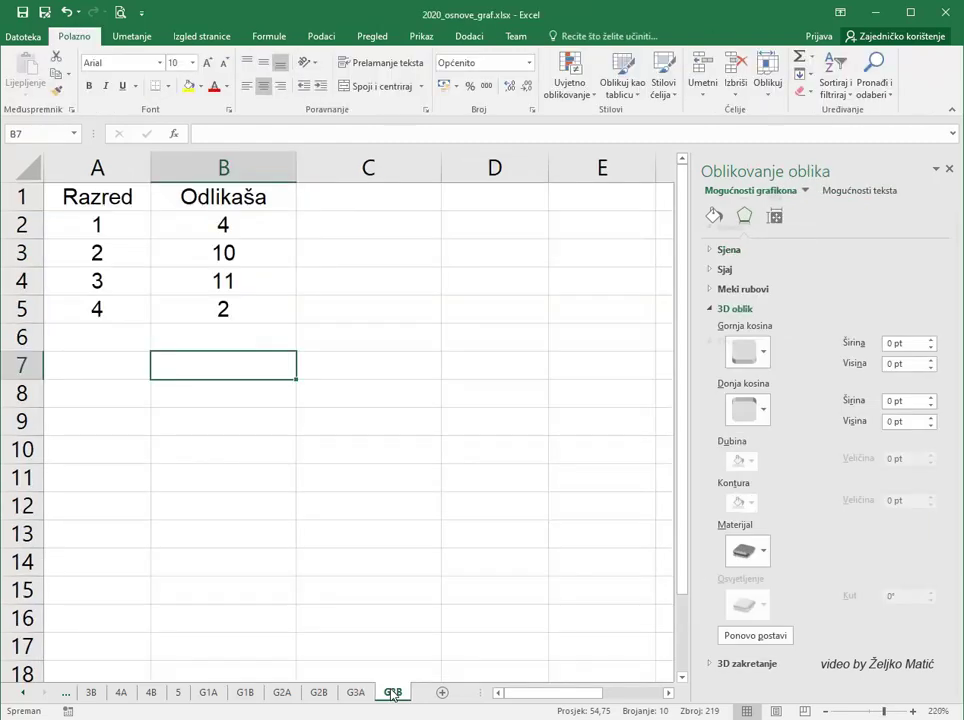
{"action": "left_click_drag", "start_coordinate": [107, 197], "coordinate": [214, 311]}
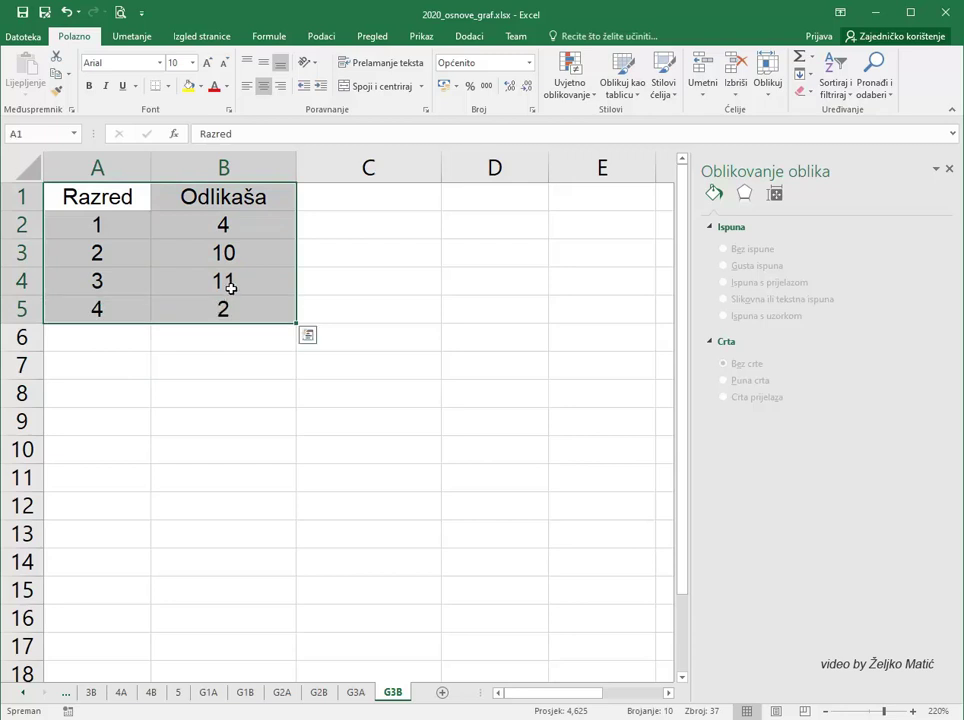
{"action": "left_click", "coordinate": [133, 38]}
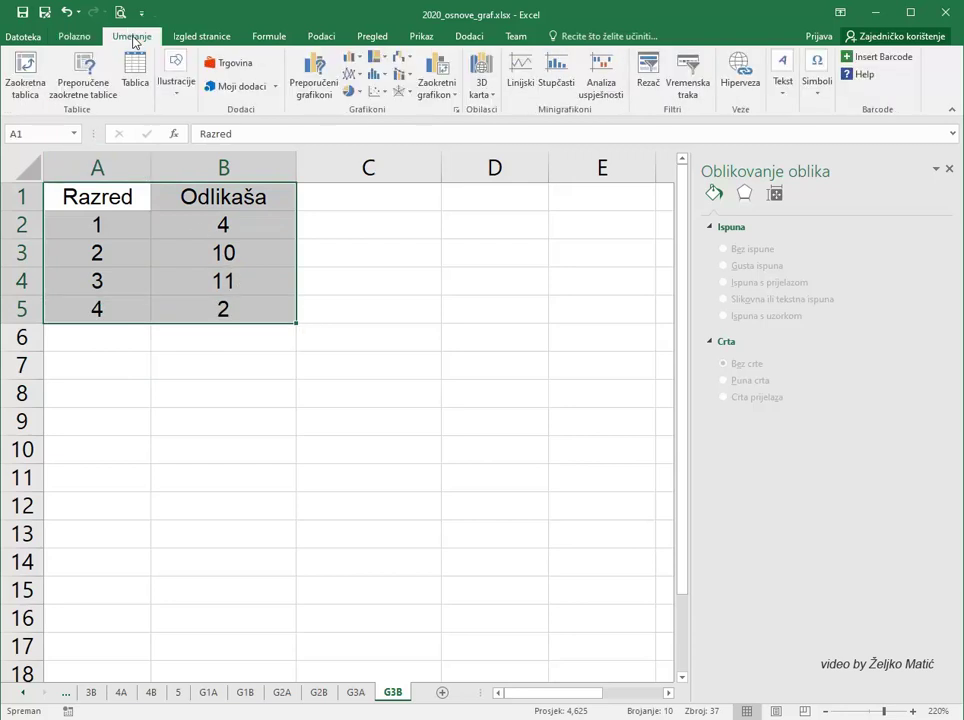
{"action": "left_click", "coordinate": [360, 92]}
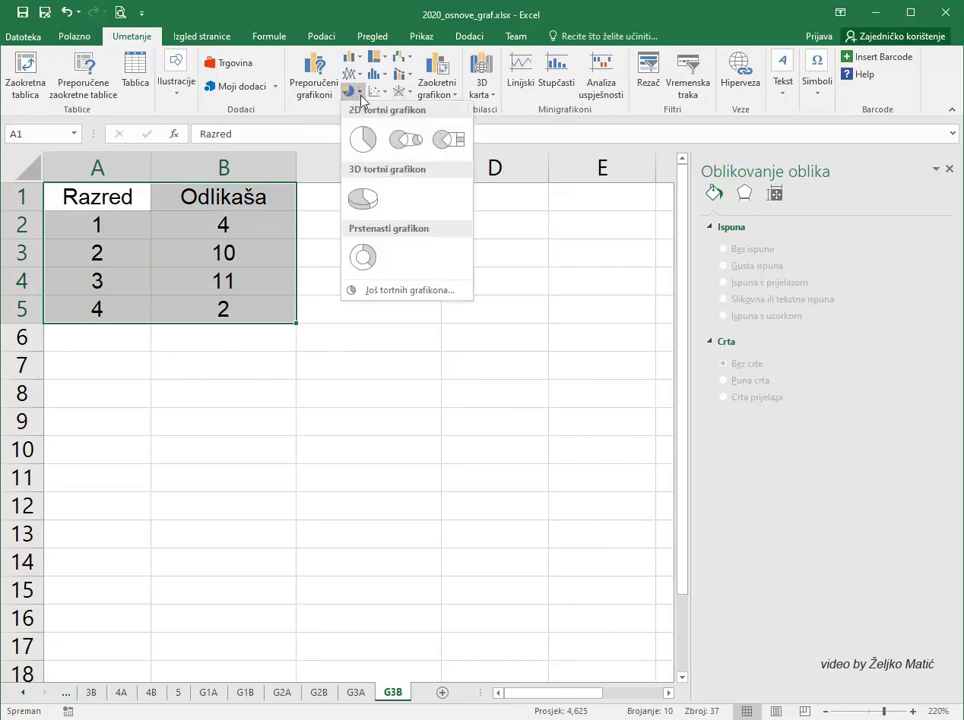
{"action": "left_click", "coordinate": [354, 200]}
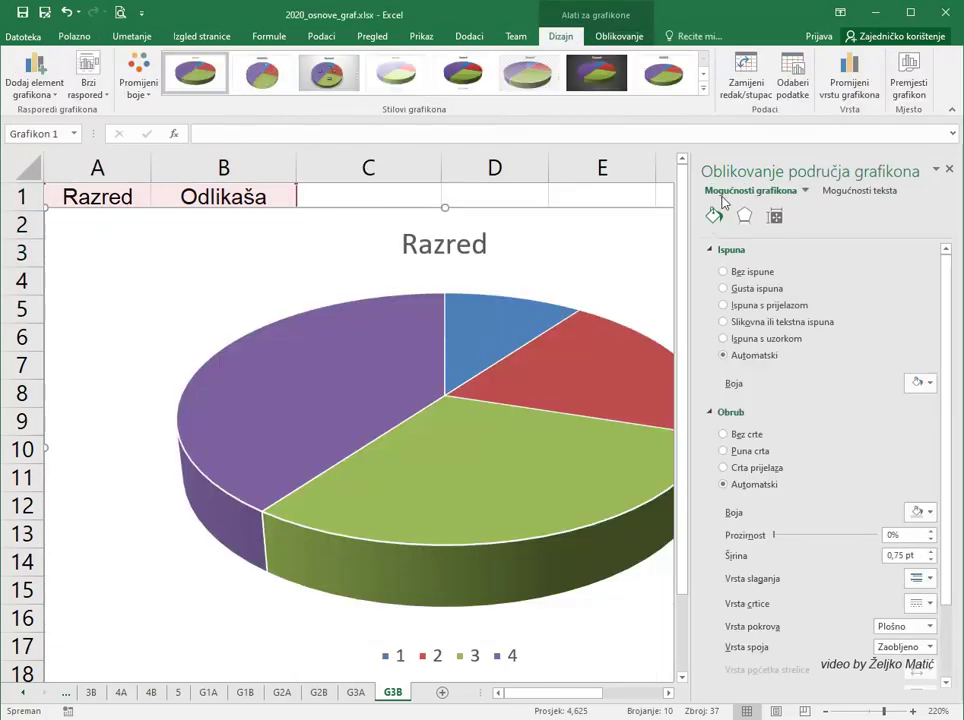
Step: Close the formatting pane, then shrink and move the chart just below the table
{"action": "left_click_drag", "start_coordinate": [353, 203], "coordinate": [462, 214]}
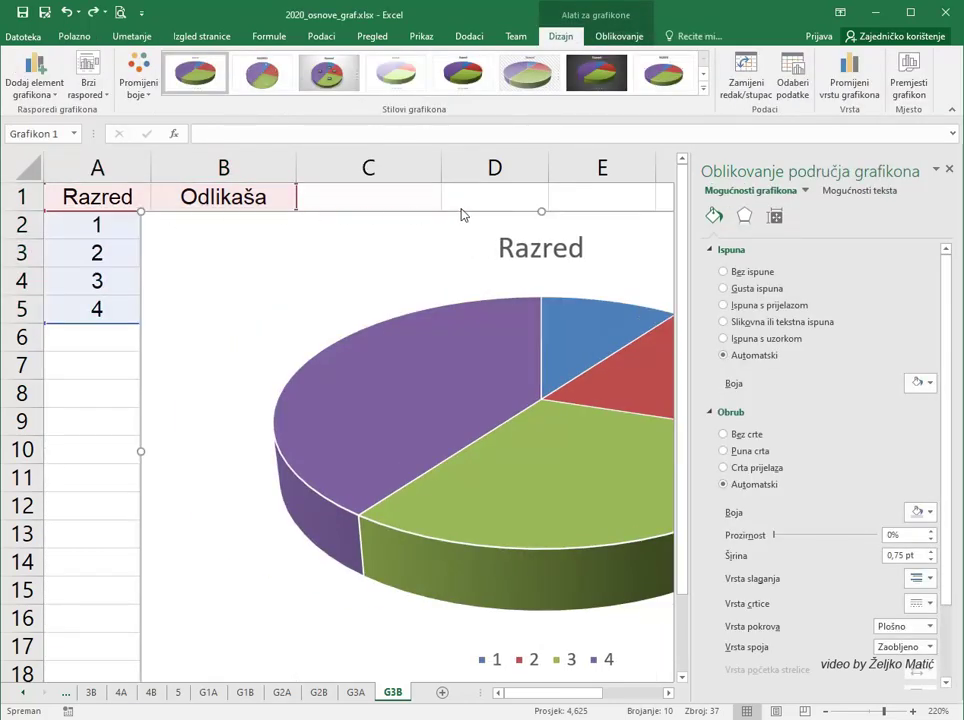
{"action": "left_click", "coordinate": [949, 169]}
{"action": "left_click_drag", "start_coordinate": [938, 213], "coordinate": [713, 369]}
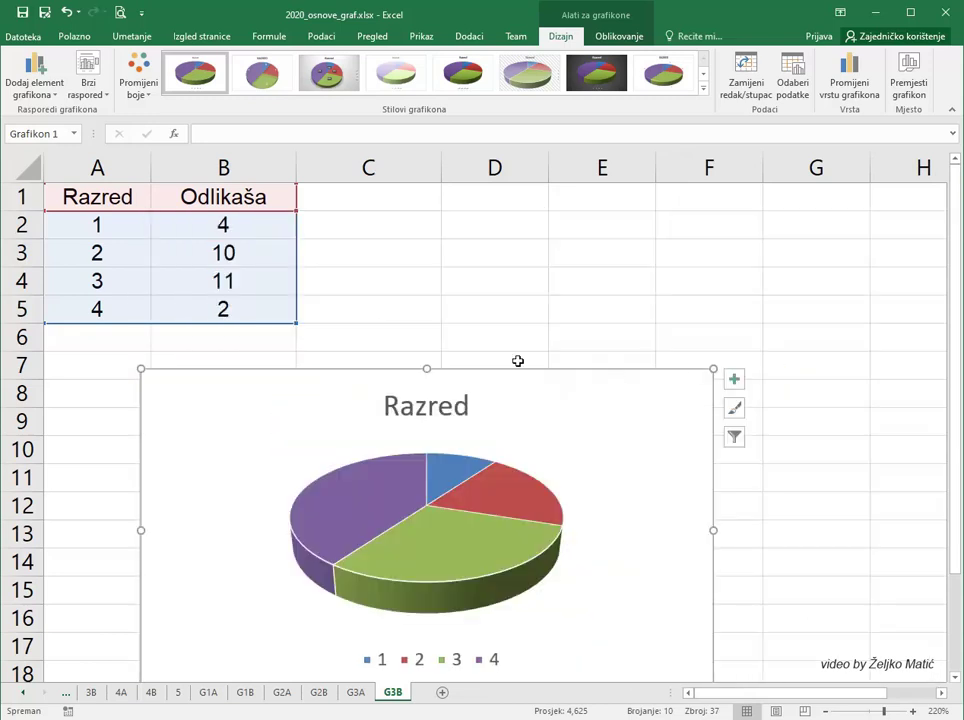
{"action": "left_click_drag", "start_coordinate": [353, 373], "coordinate": [271, 332]}
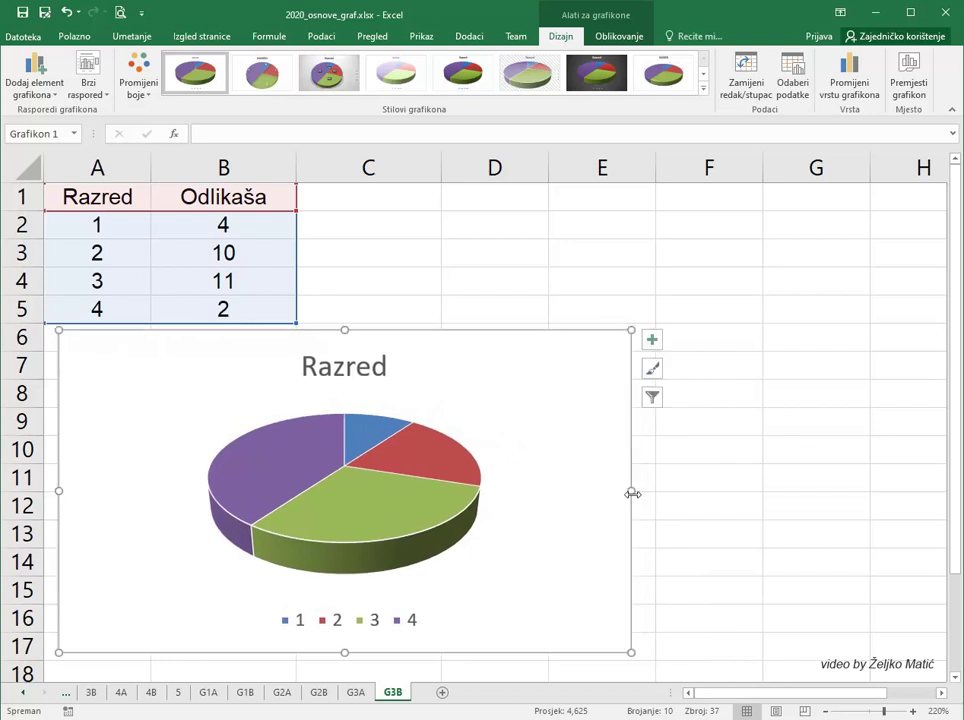
{"action": "left_click_drag", "start_coordinate": [631, 493], "coordinate": [576, 492]}
Step: Enlarge the plot area so the pie fills more of the chart
{"action": "right_click", "coordinate": [486, 468]}
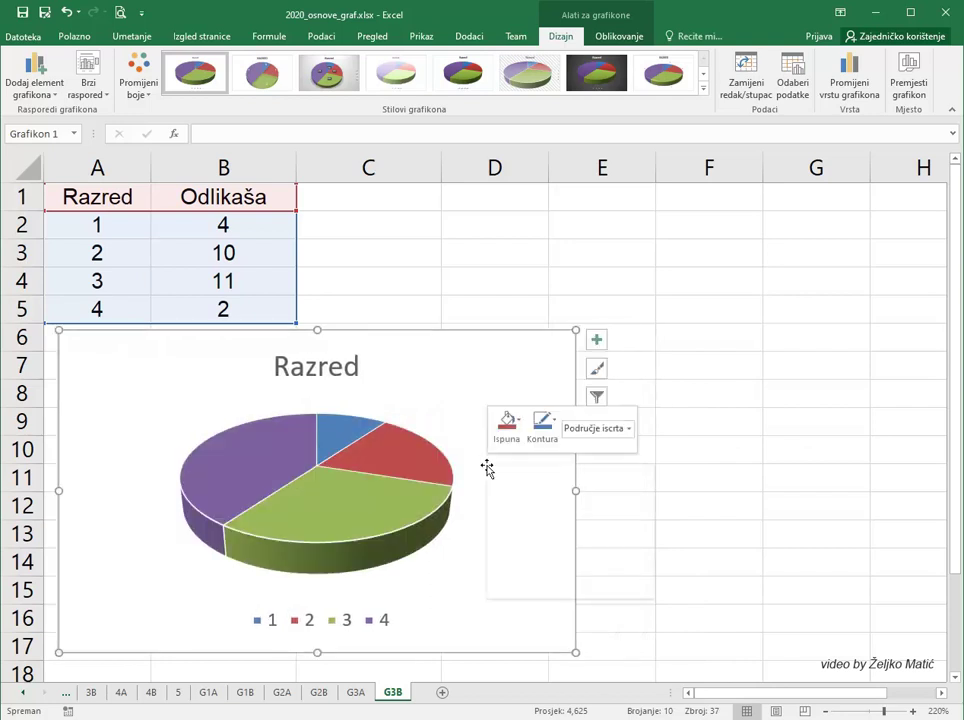
{"action": "left_click", "coordinate": [551, 587]}
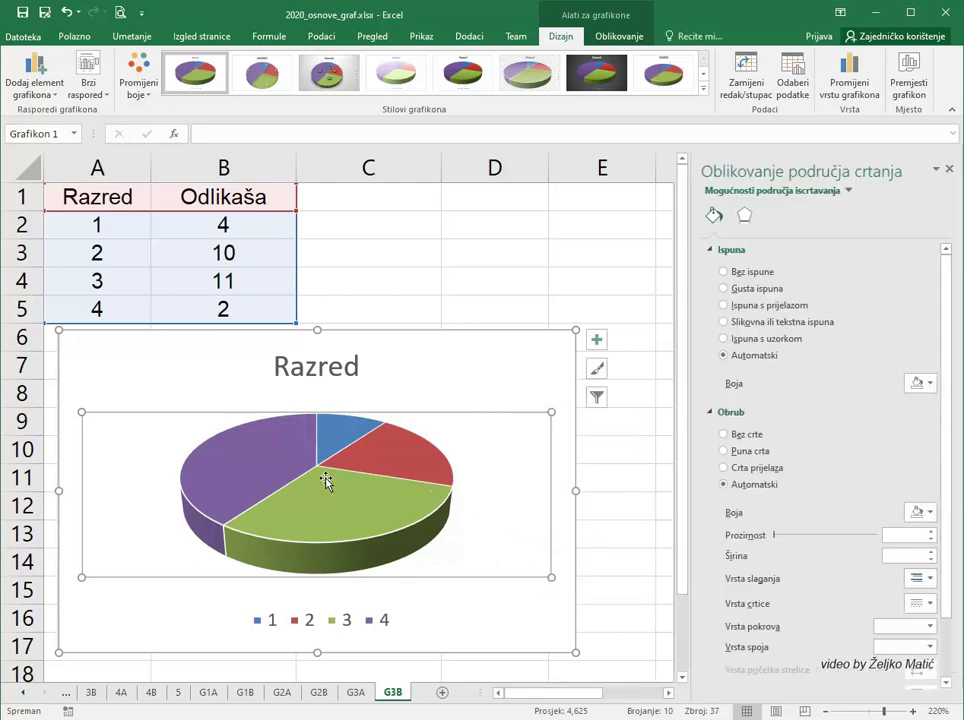
{"action": "left_click_drag", "start_coordinate": [551, 411], "coordinate": [626, 377]}
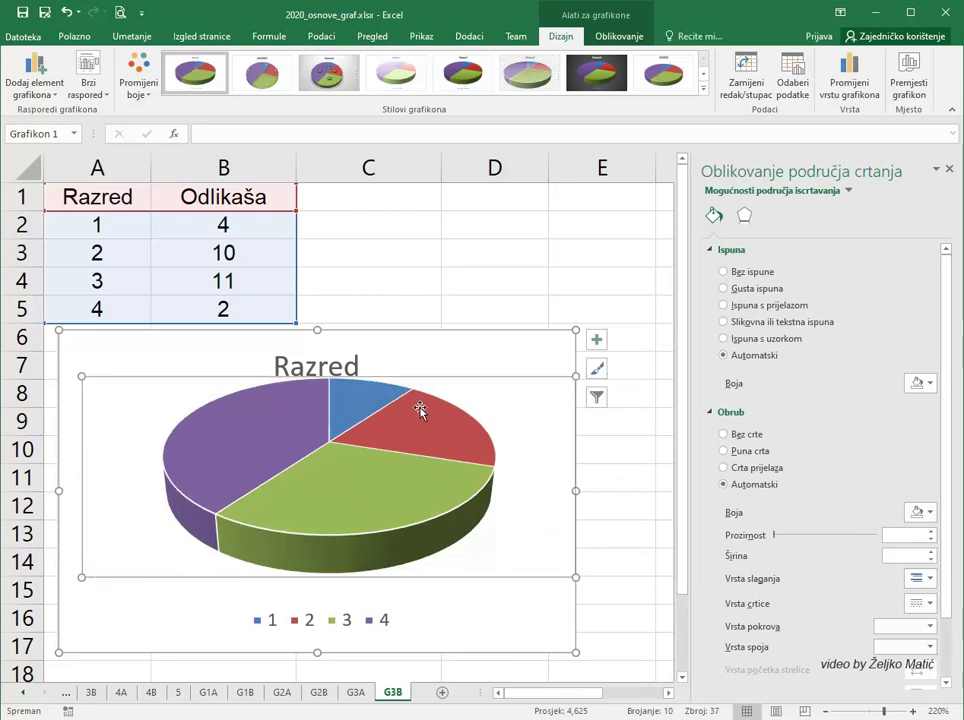
Step: Add data labels to the pie slices, currently showing values 1 to 4
{"action": "left_click", "coordinate": [288, 415]}
{"action": "right_click", "coordinate": [288, 415]}
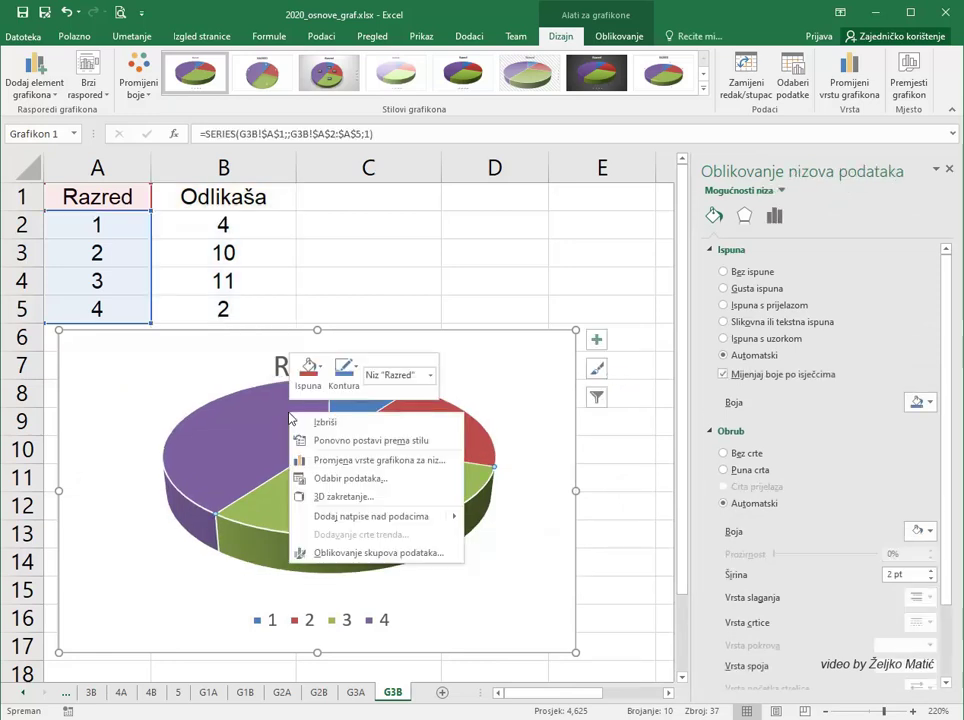
{"action": "mouse_move", "coordinate": [388, 525]}
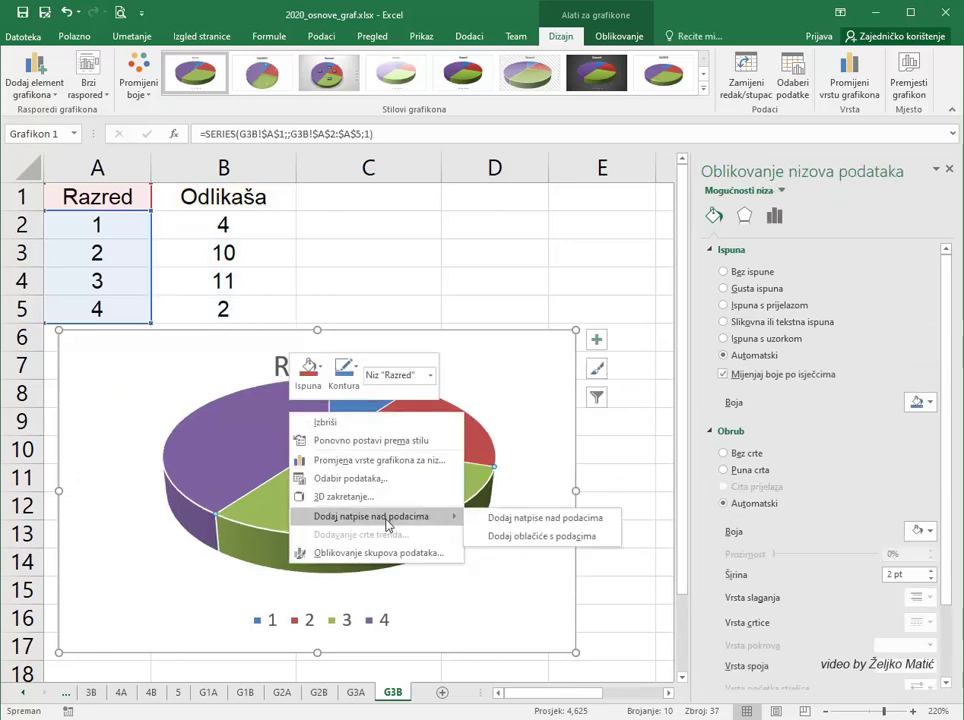
{"action": "left_click", "coordinate": [528, 519]}
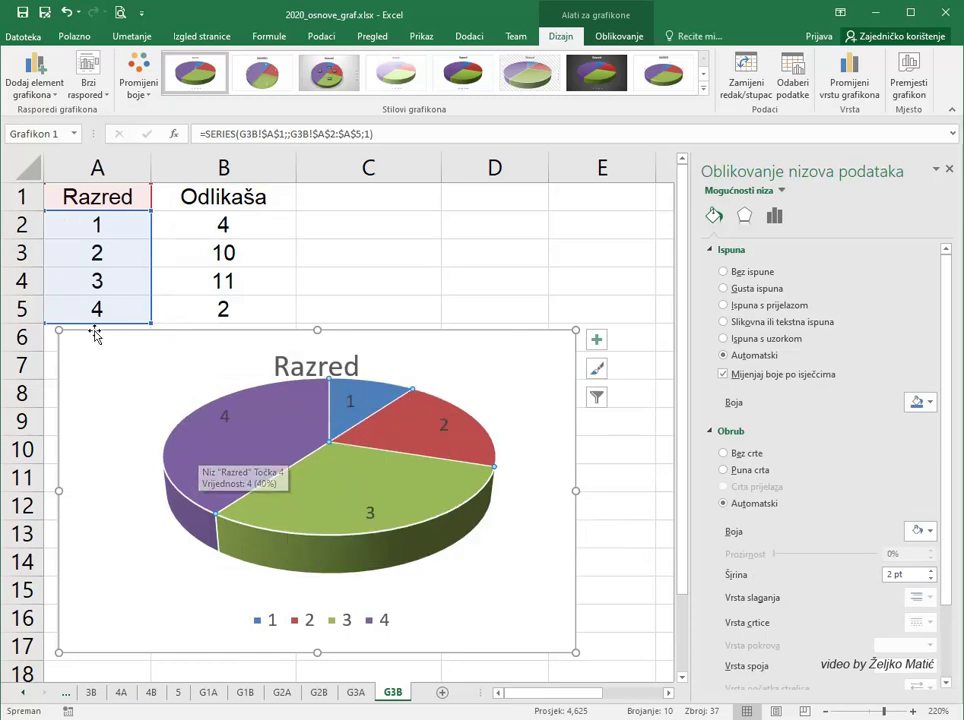
{"action": "right_click", "coordinate": [262, 433]}
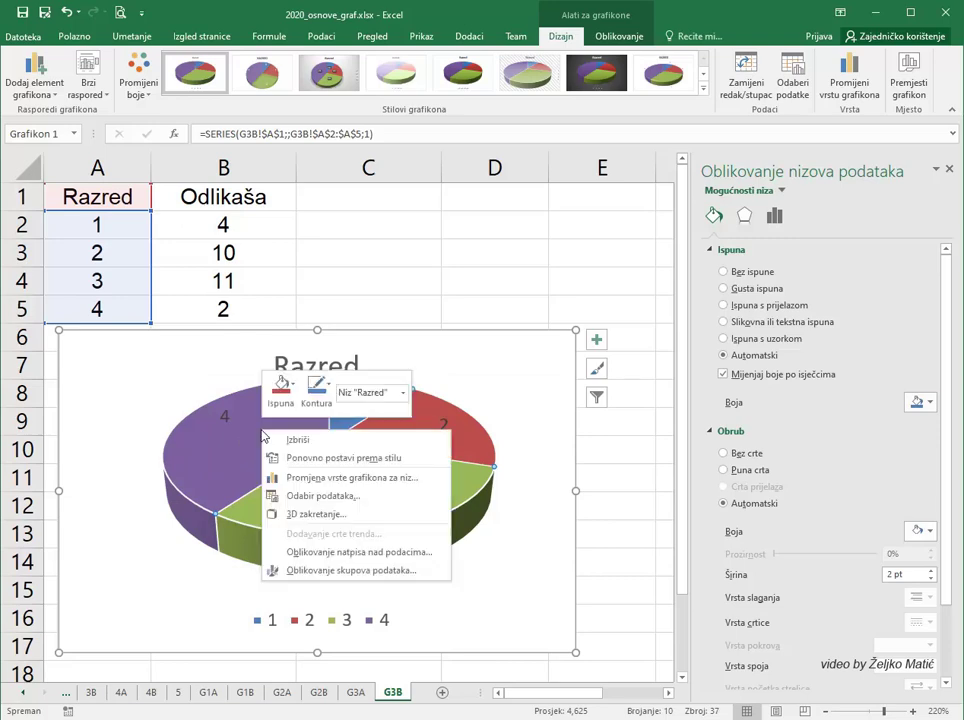
Step: Remove the Razred series from the chart data so the pie plots Odlikaša counts
{"action": "left_click", "coordinate": [302, 497]}
{"action": "left_click_drag", "start_coordinate": [338, 280], "coordinate": [410, 296]}
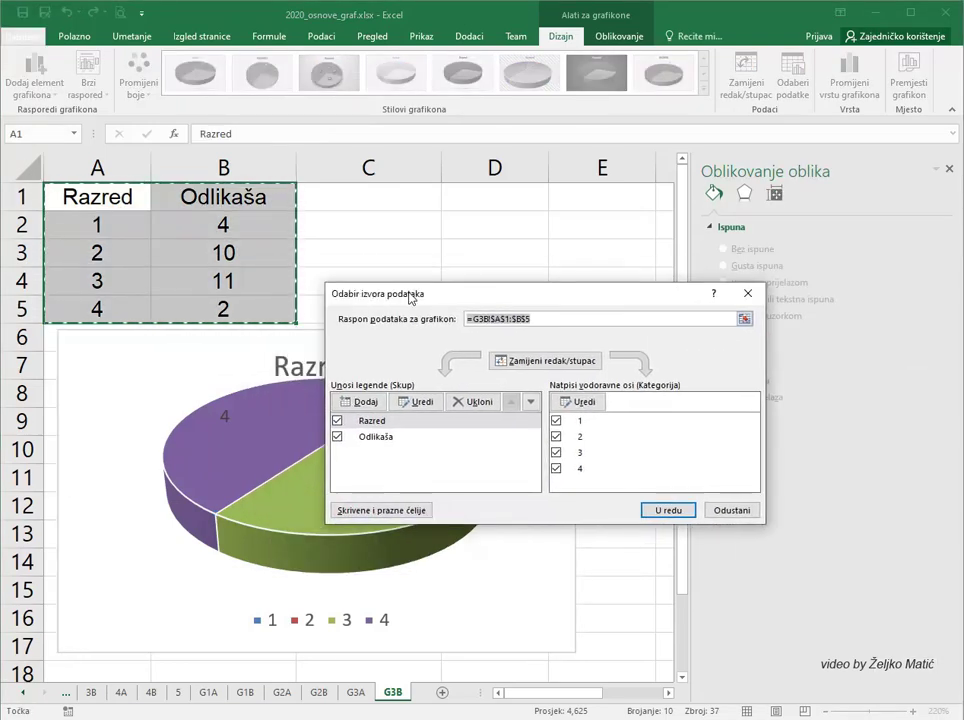
{"action": "left_click", "coordinate": [367, 421]}
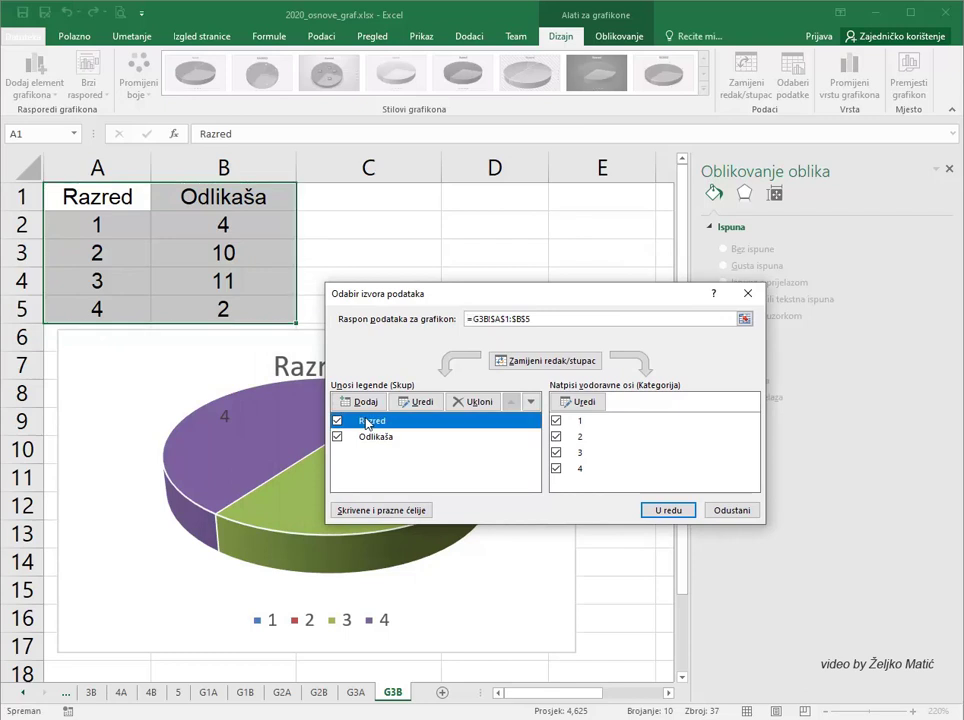
{"action": "left_click", "coordinate": [476, 403]}
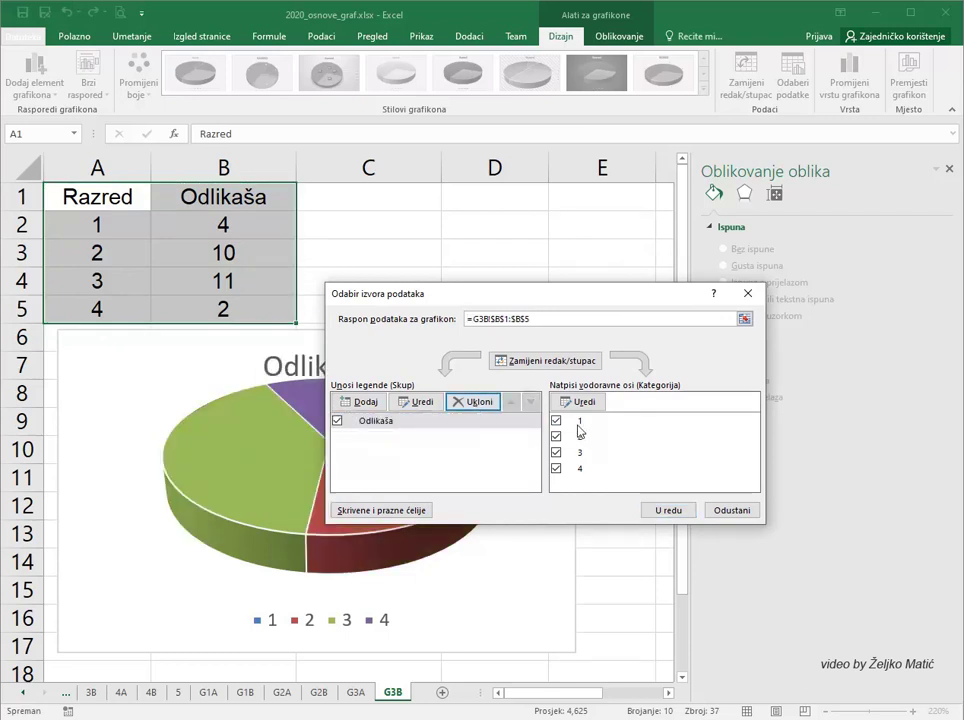
{"action": "left_click", "coordinate": [660, 512]}
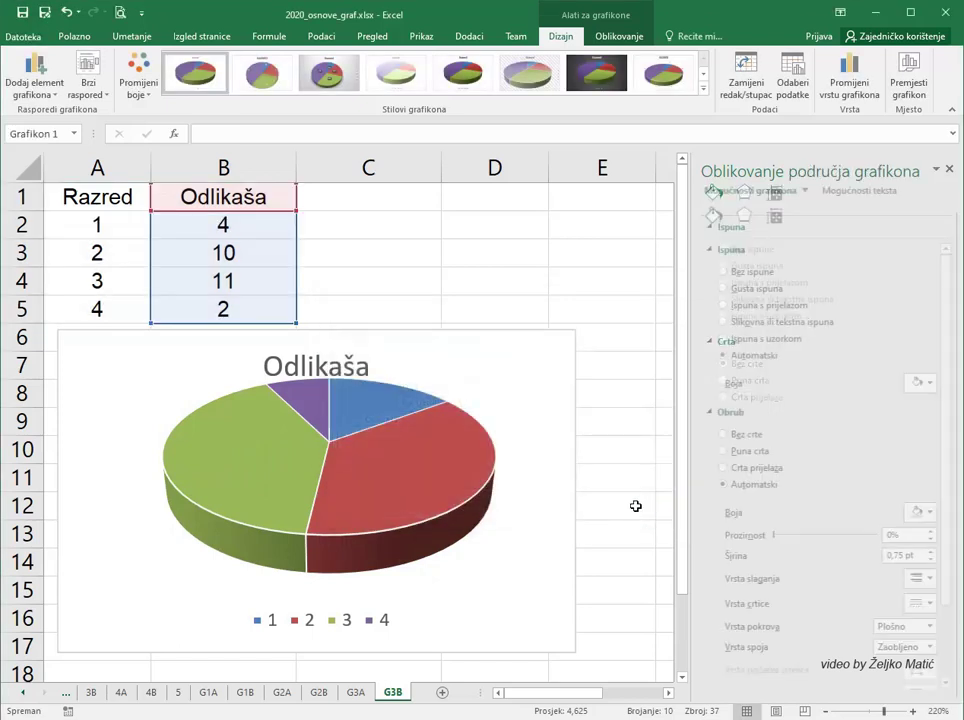
Step: Delete the chart title
{"action": "mouse_move", "coordinate": [278, 460]}
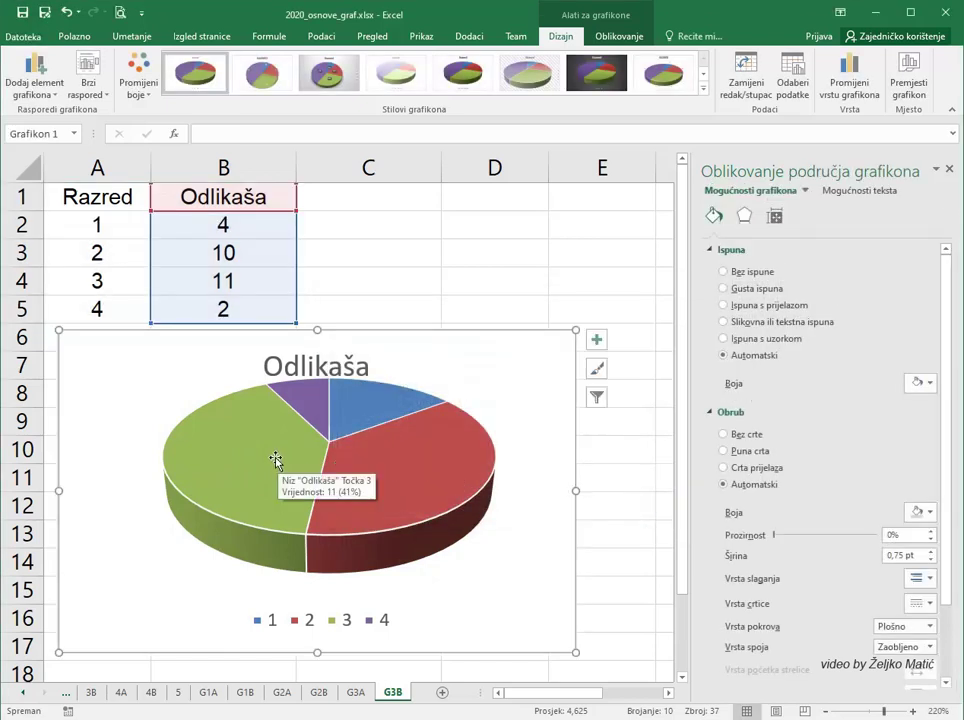
{"action": "left_click", "coordinate": [276, 460]}
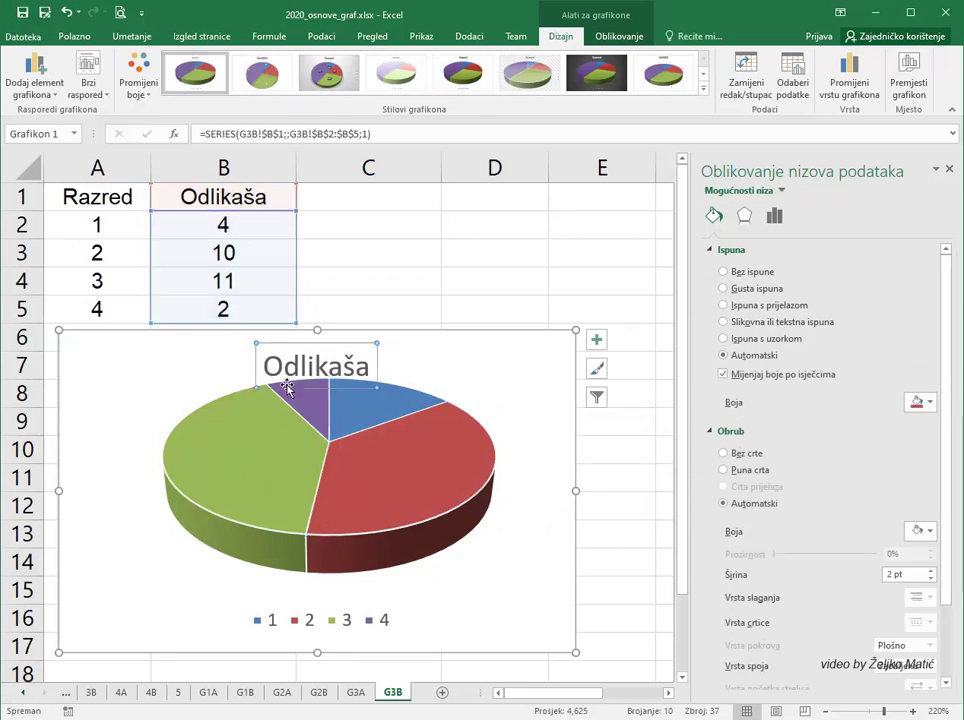
{"action": "key", "text": "Delete"}
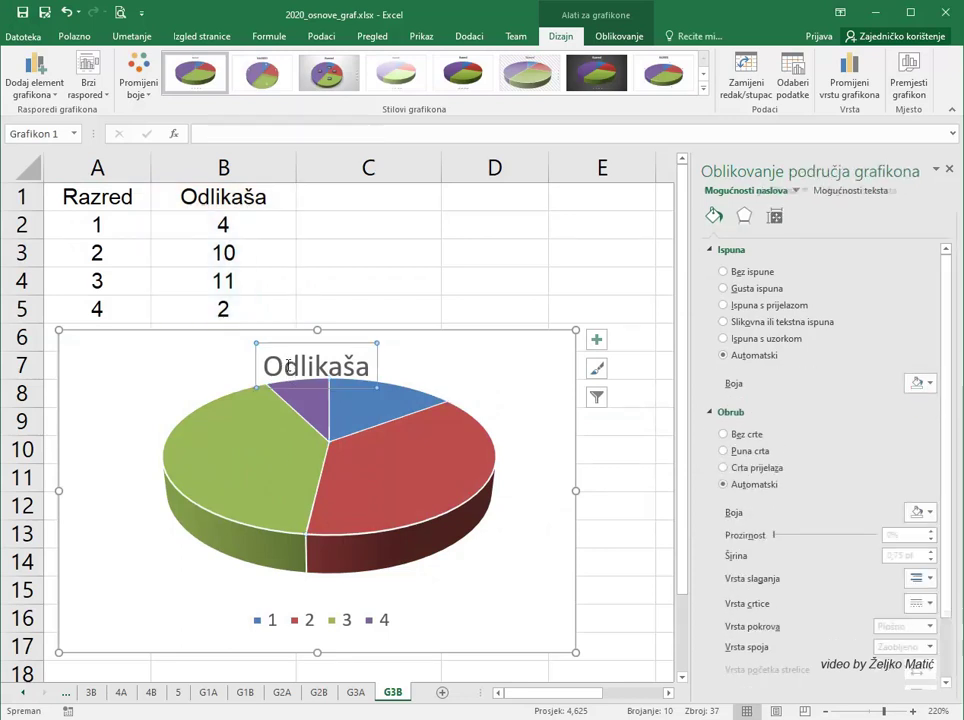
Step: Add data labels to the pie slices
{"action": "left_click", "coordinate": [244, 455]}
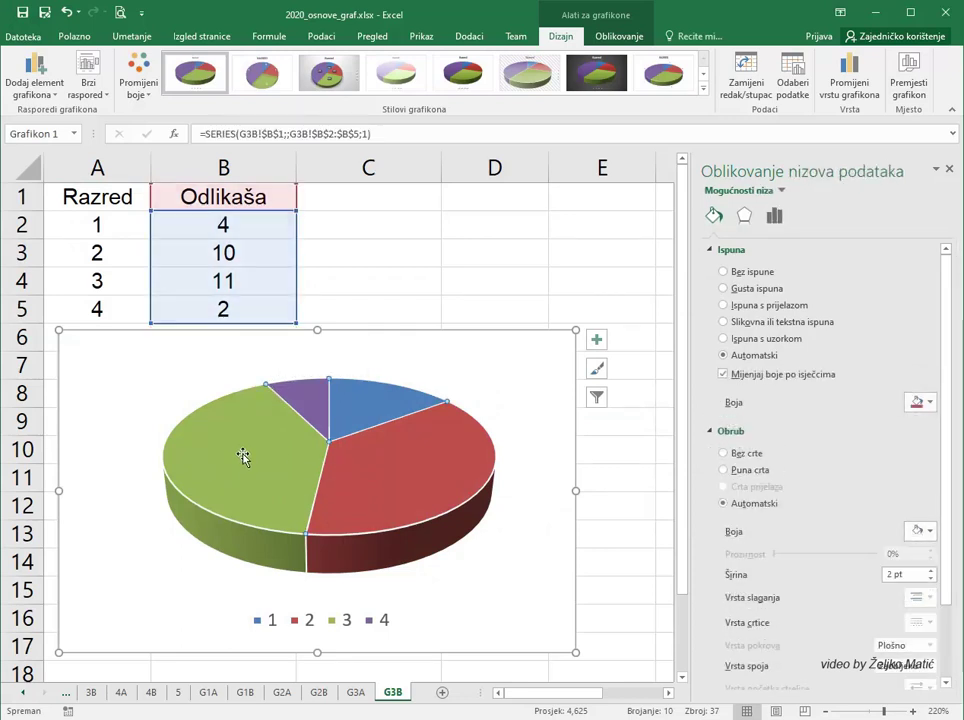
{"action": "right_click", "coordinate": [244, 455]}
{"action": "mouse_move", "coordinate": [322, 567]}
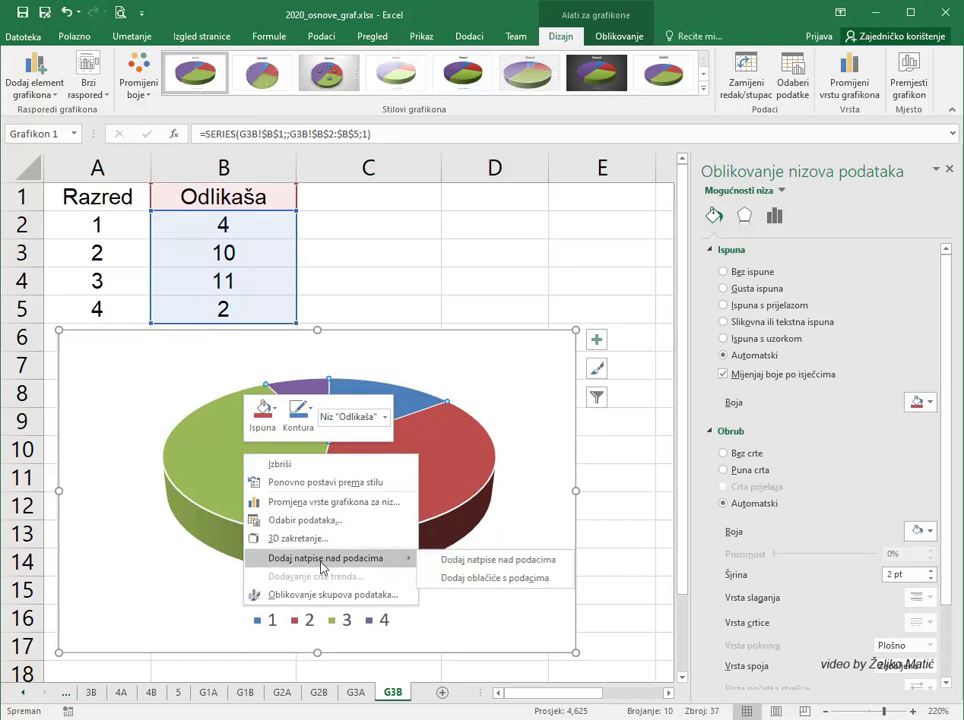
{"action": "left_click", "coordinate": [495, 560]}
Step: Make labels show class name, count and percentage on new lines, without leader lines
{"action": "right_click", "coordinate": [448, 485]}
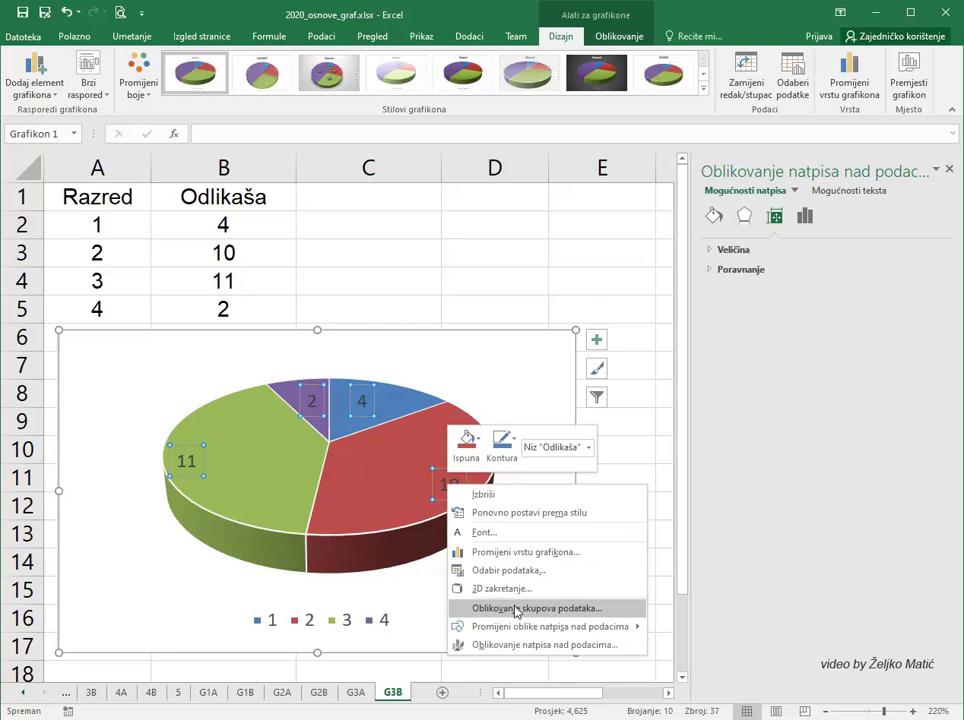
{"action": "left_click", "coordinate": [510, 644]}
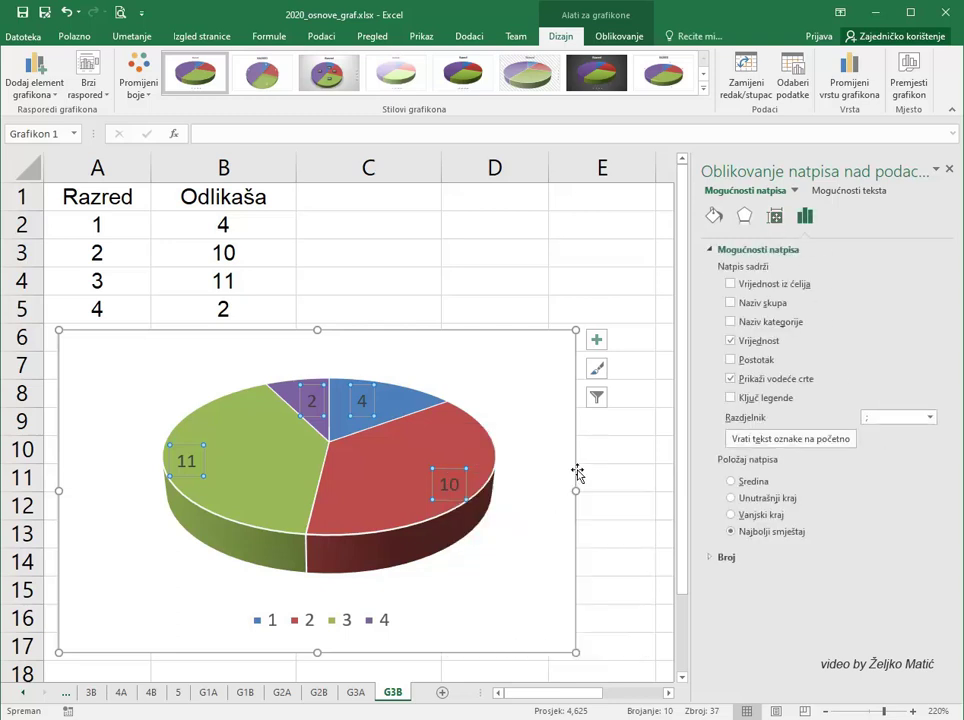
{"action": "left_click", "coordinate": [731, 360]}
{"action": "left_click", "coordinate": [731, 322]}
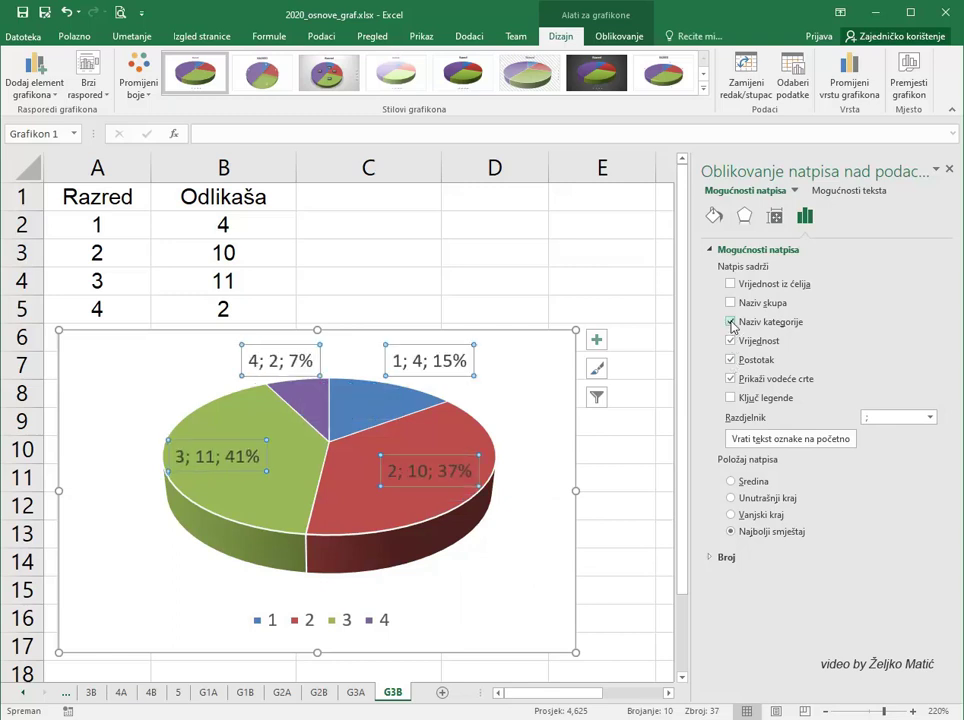
{"action": "left_click", "coordinate": [930, 420]}
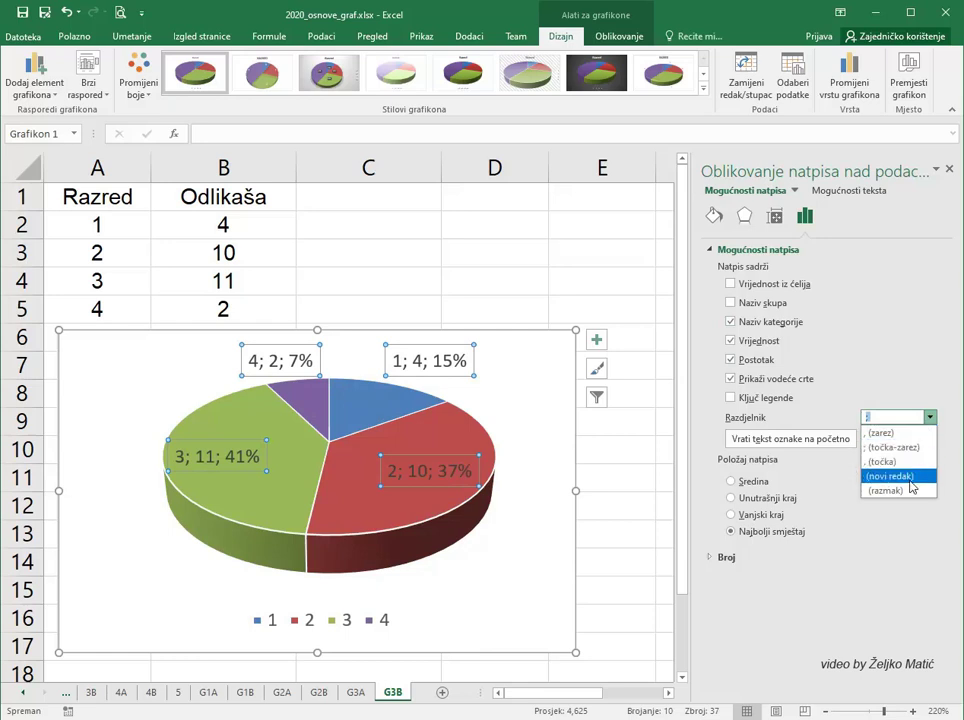
{"action": "left_click", "coordinate": [912, 476]}
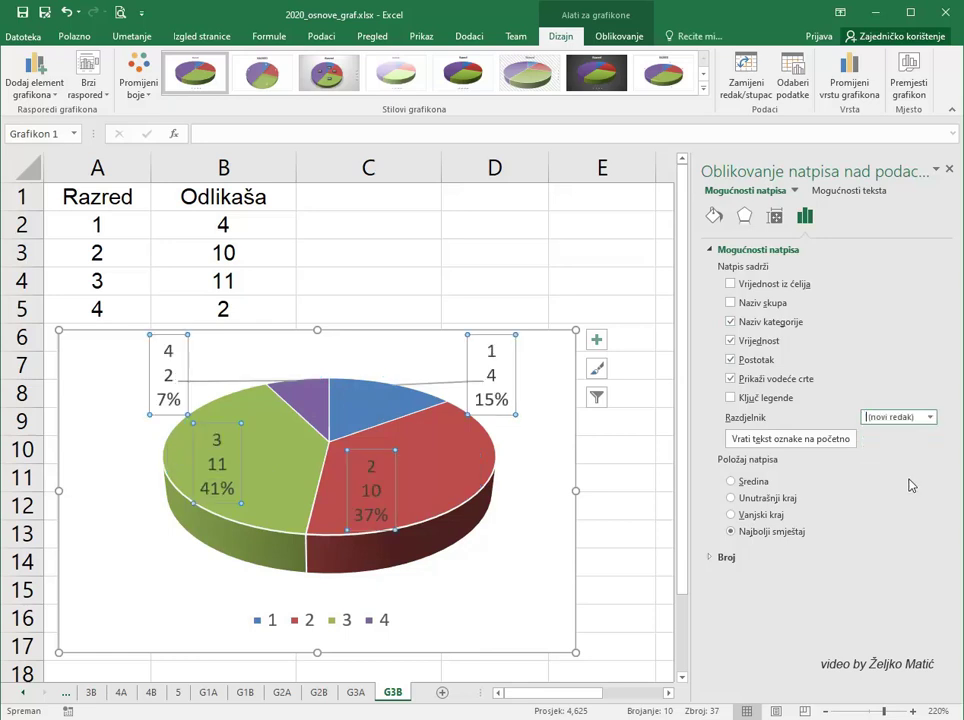
{"action": "left_click", "coordinate": [743, 384]}
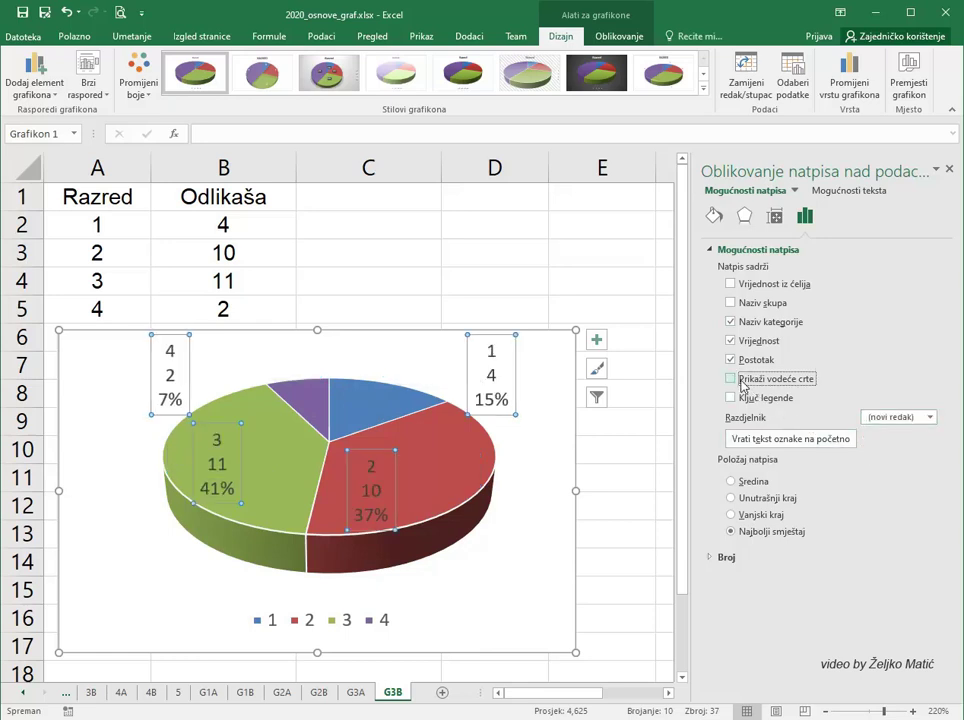
{"action": "left_click", "coordinate": [494, 375]}
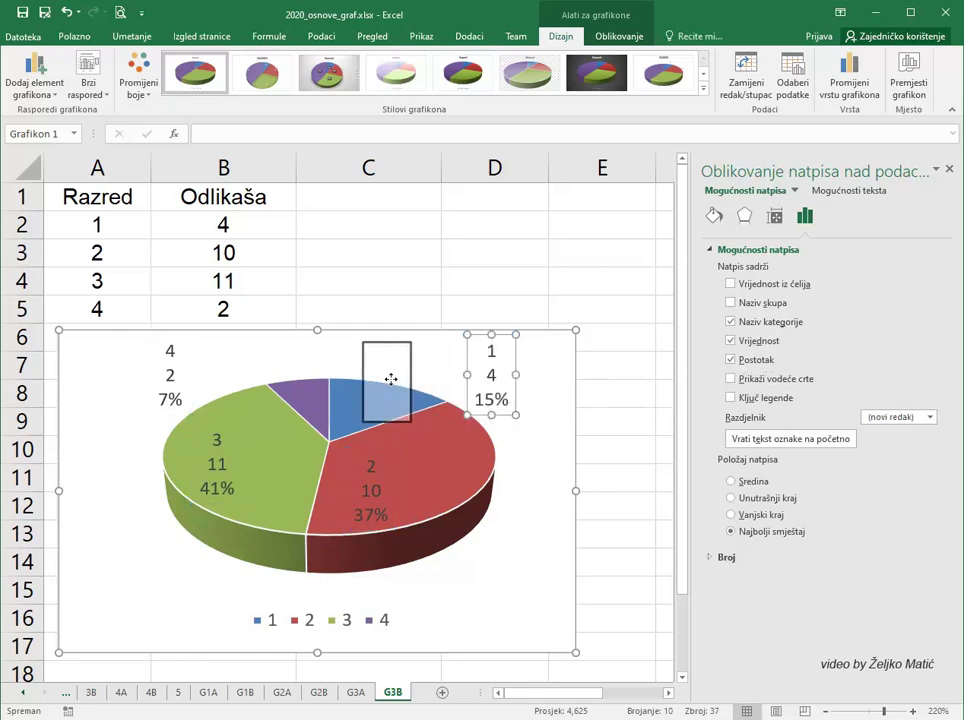
Step: Move the blue label onto its slice and make the legend a tall, narrow column at left
{"action": "left_click_drag", "start_coordinate": [172, 376], "coordinate": [298, 378]}
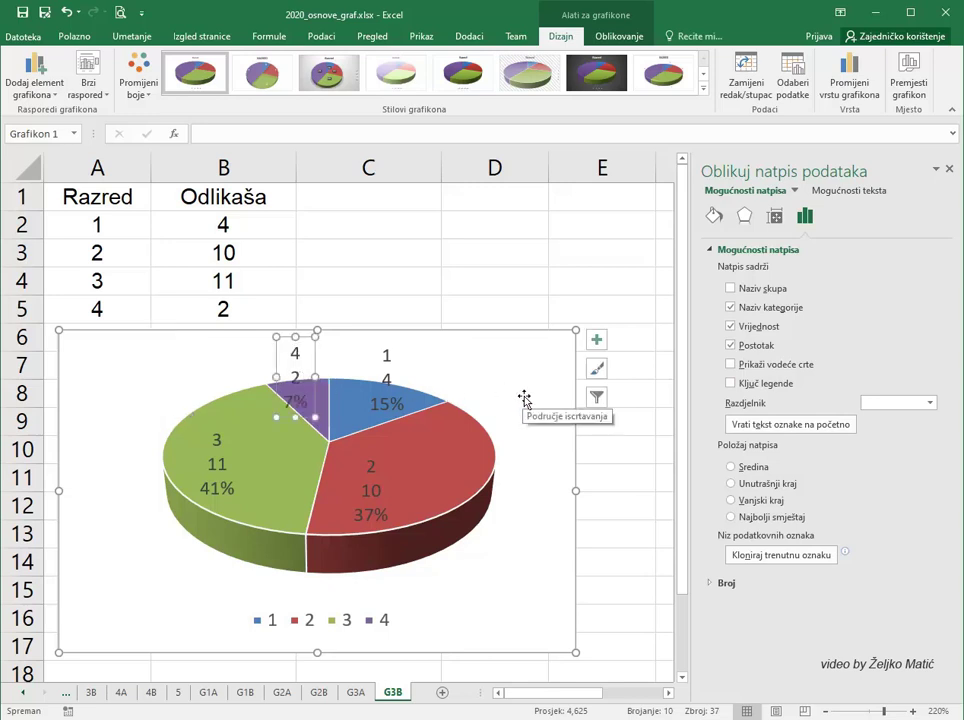
{"action": "left_click", "coordinate": [291, 614]}
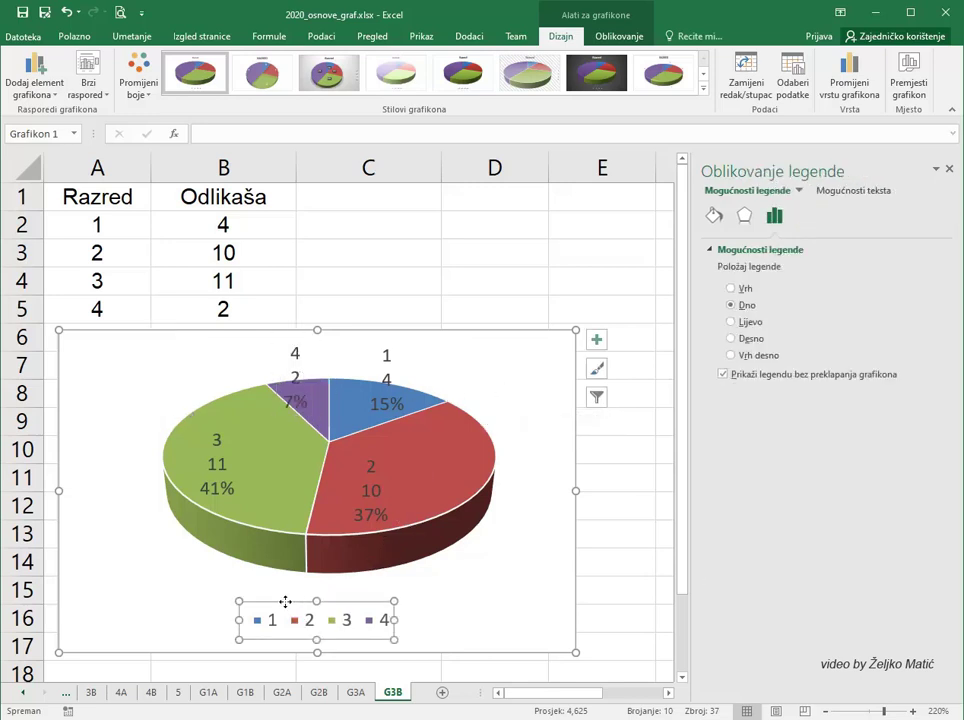
{"action": "left_click_drag", "start_coordinate": [285, 601], "coordinate": [140, 384]}
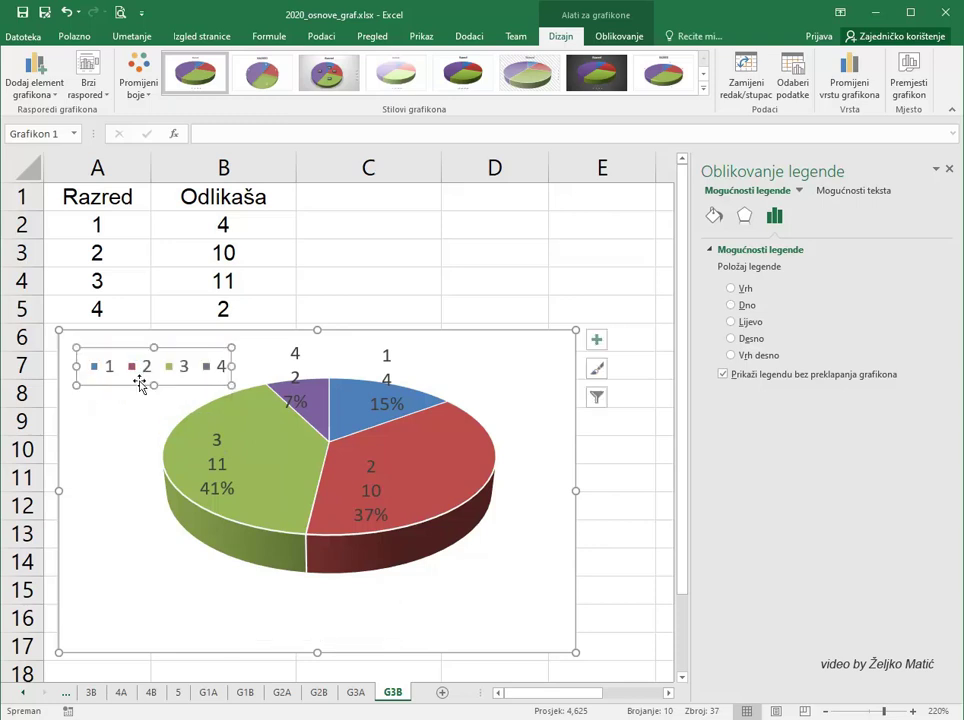
{"action": "left_click_drag", "start_coordinate": [153, 386], "coordinate": [153, 575]}
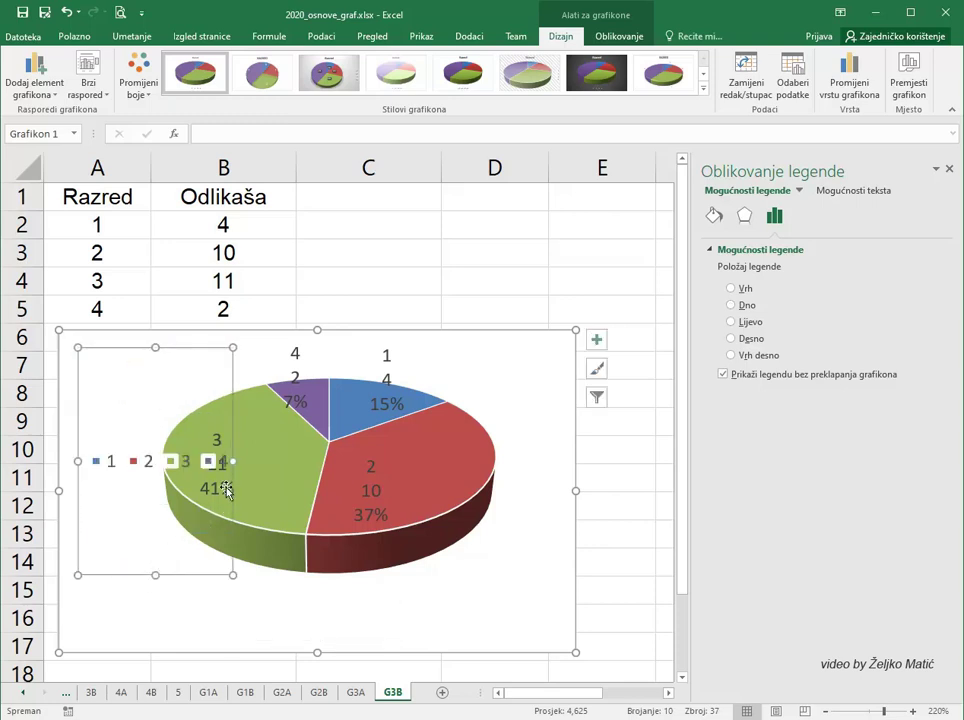
{"action": "left_click_drag", "start_coordinate": [233, 464], "coordinate": [123, 467]}
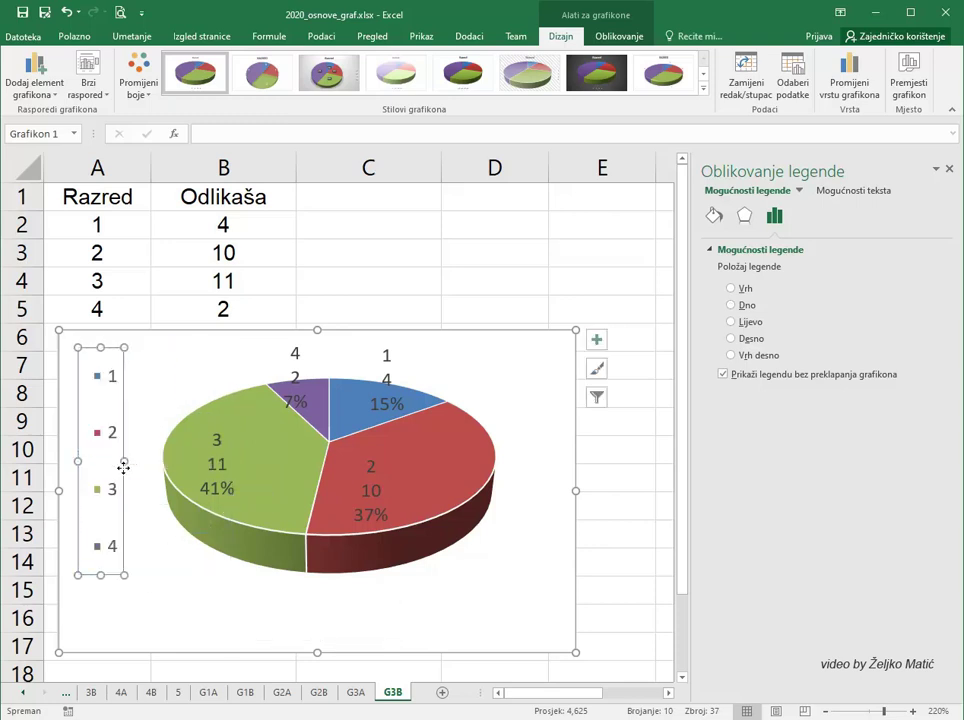
Step: Enlarge the legend text two sizes to 11 pt and make it bold
{"action": "left_click", "coordinate": [74, 36]}
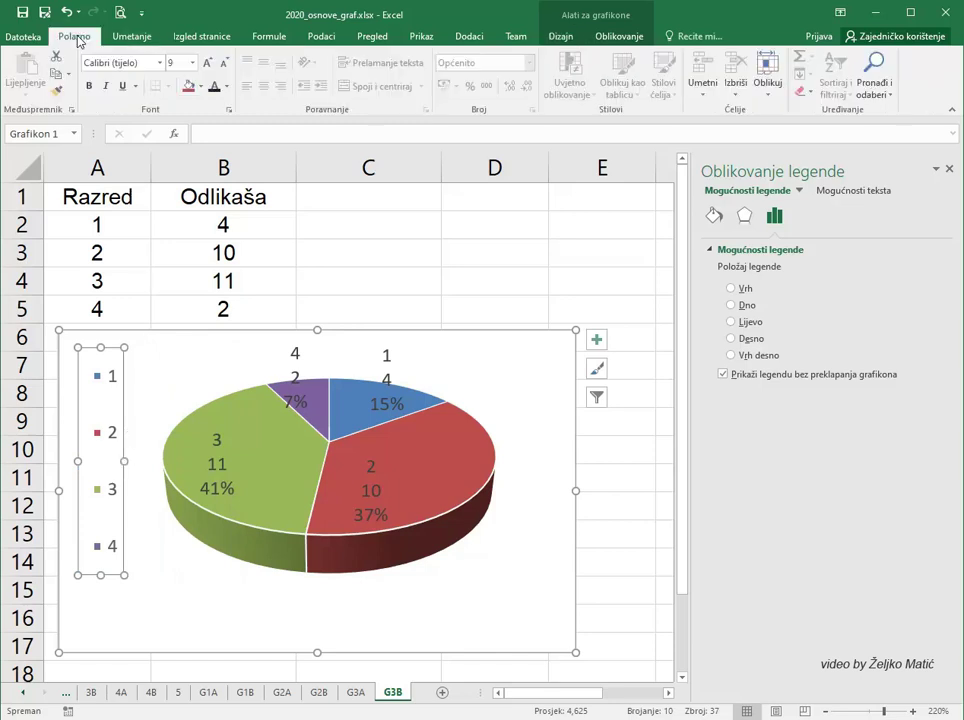
{"action": "left_click", "coordinate": [209, 63]}
{"action": "left_click", "coordinate": [209, 63]}
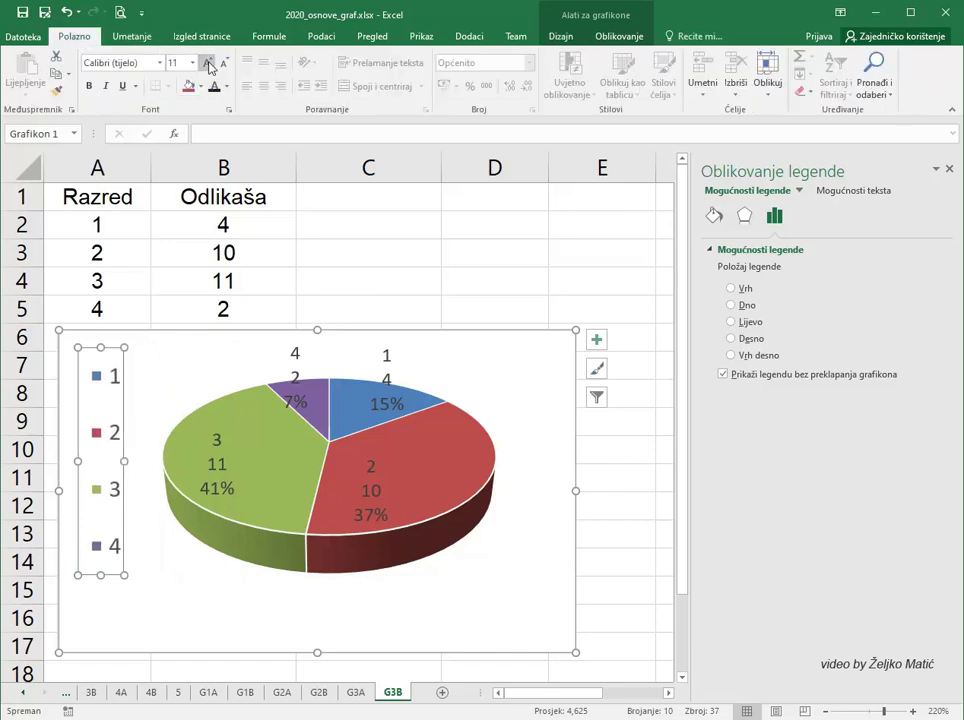
{"action": "left_click", "coordinate": [89, 86]}
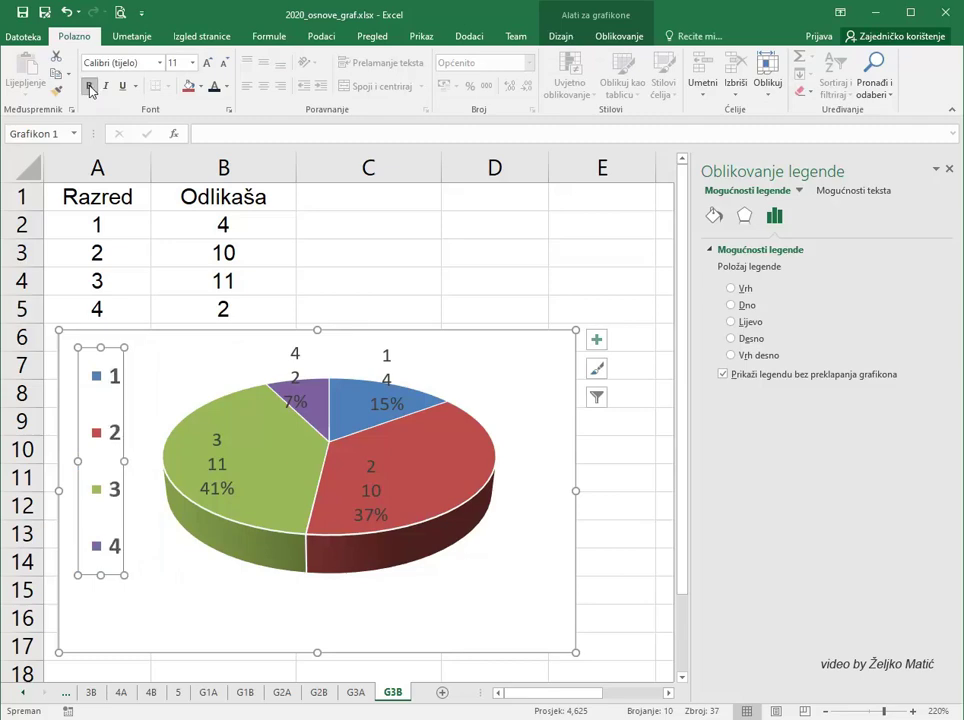